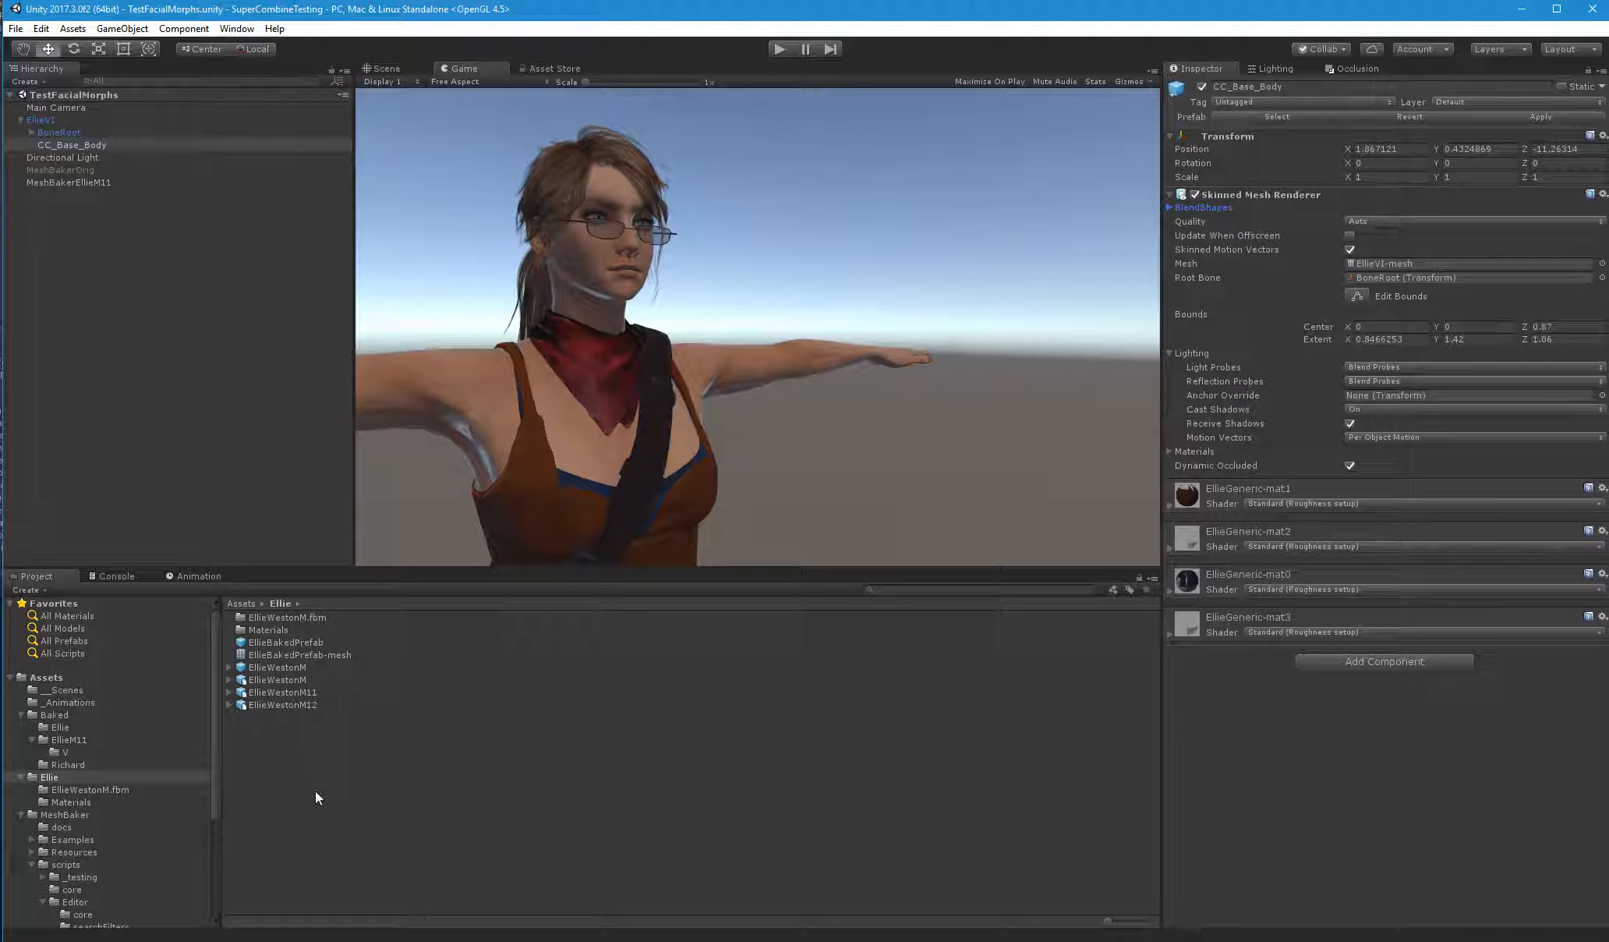
Replace the MeshBakerEllieM11 object in the scene with an activated duplicate of MeshBakerOrig
click(104, 181)
key(Delete)
click(104, 170)
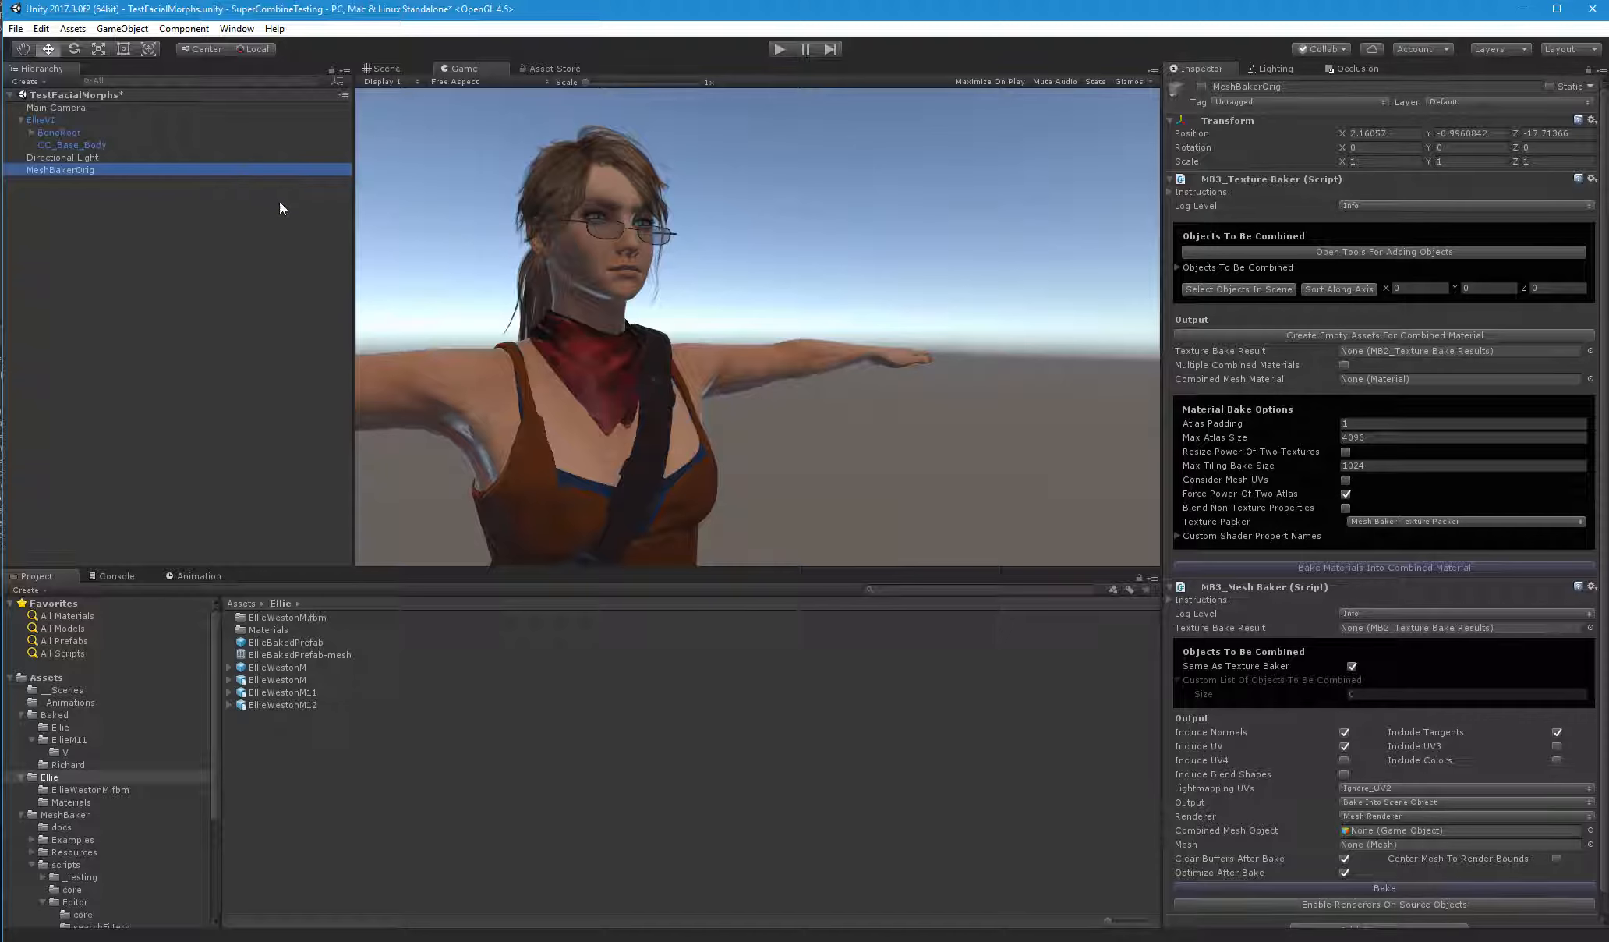
key(ctrl+d)
click(1202, 87)
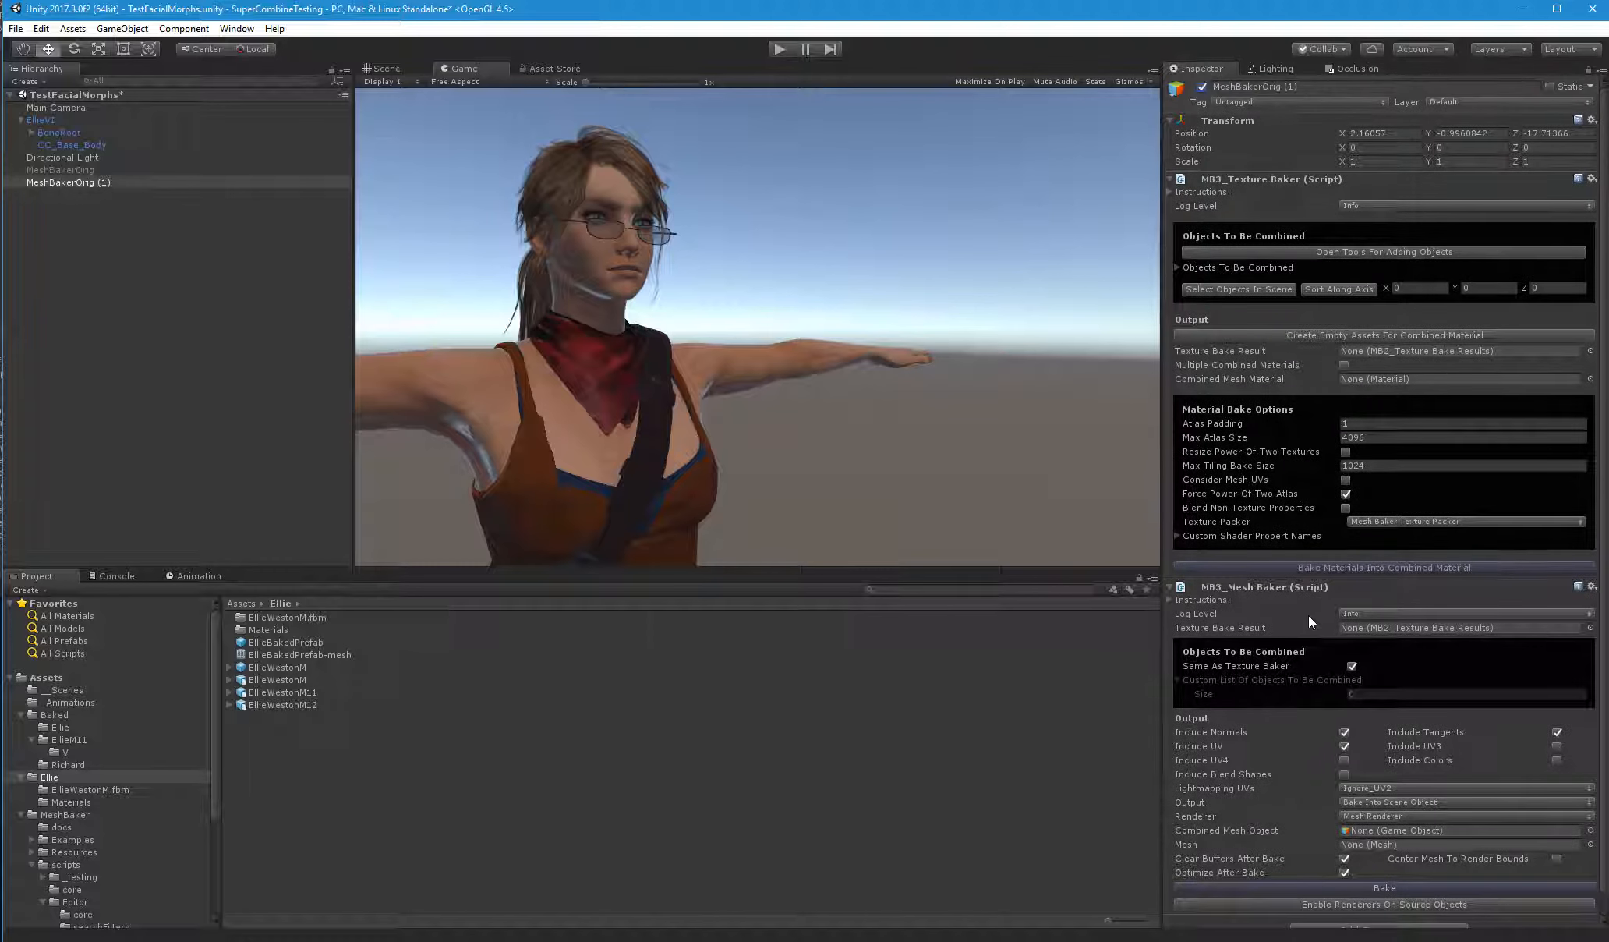
Add the EllieWestonM12 model from the Ellie folder to the scene and set its Y rotation to 180
click(295, 706)
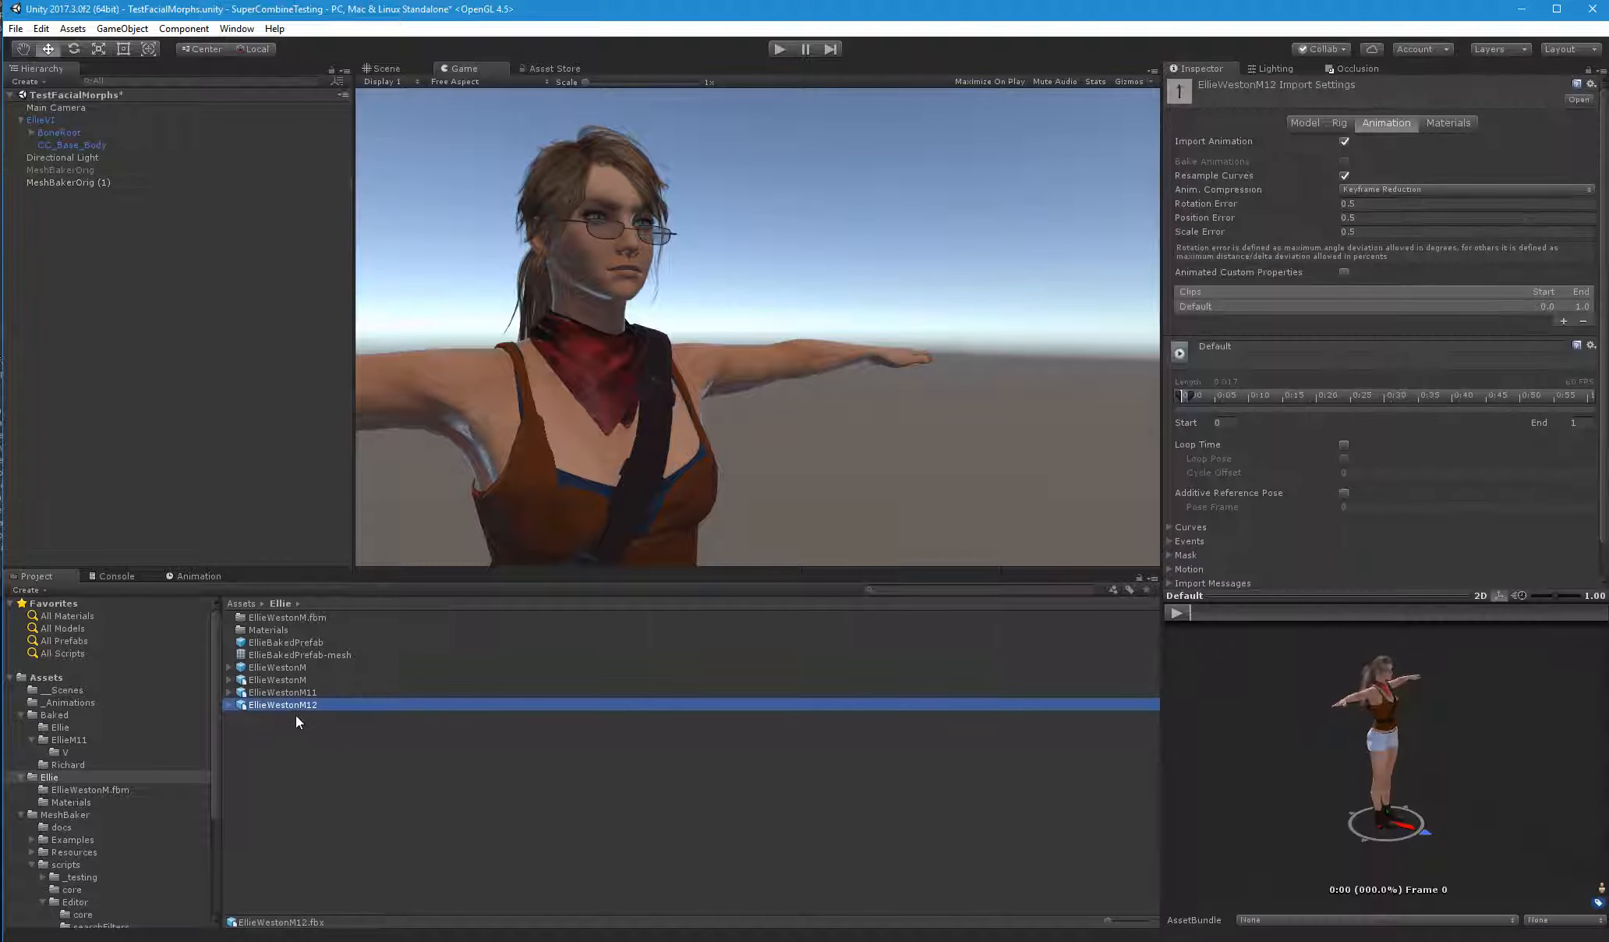
drag(305, 707, 268, 324)
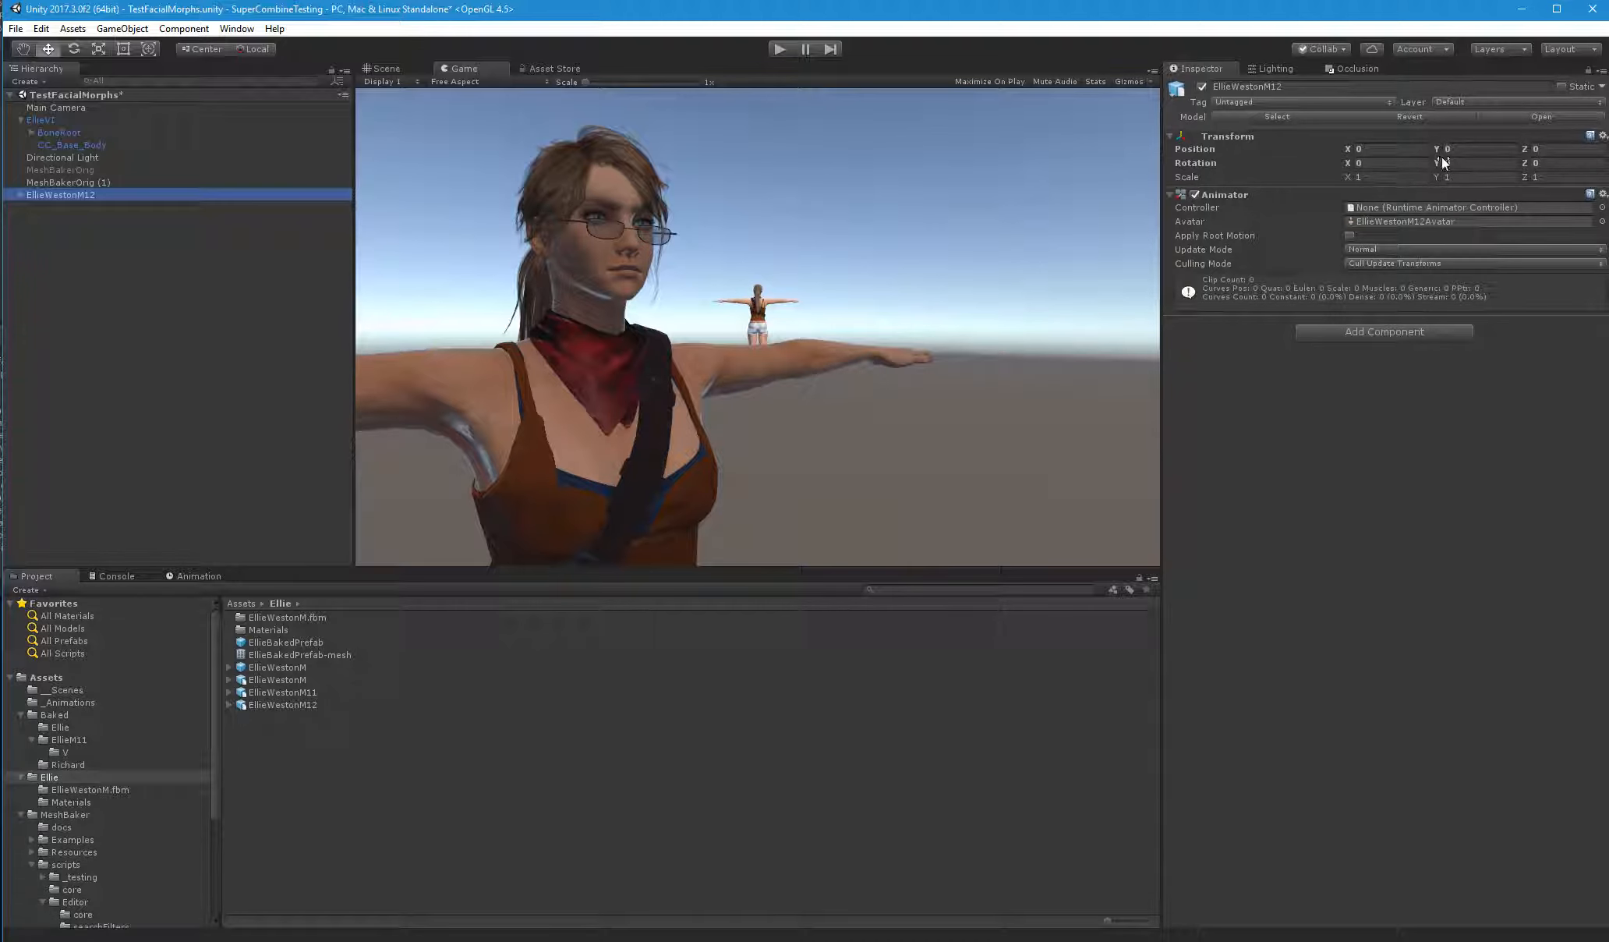
click(1482, 161)
text(180)
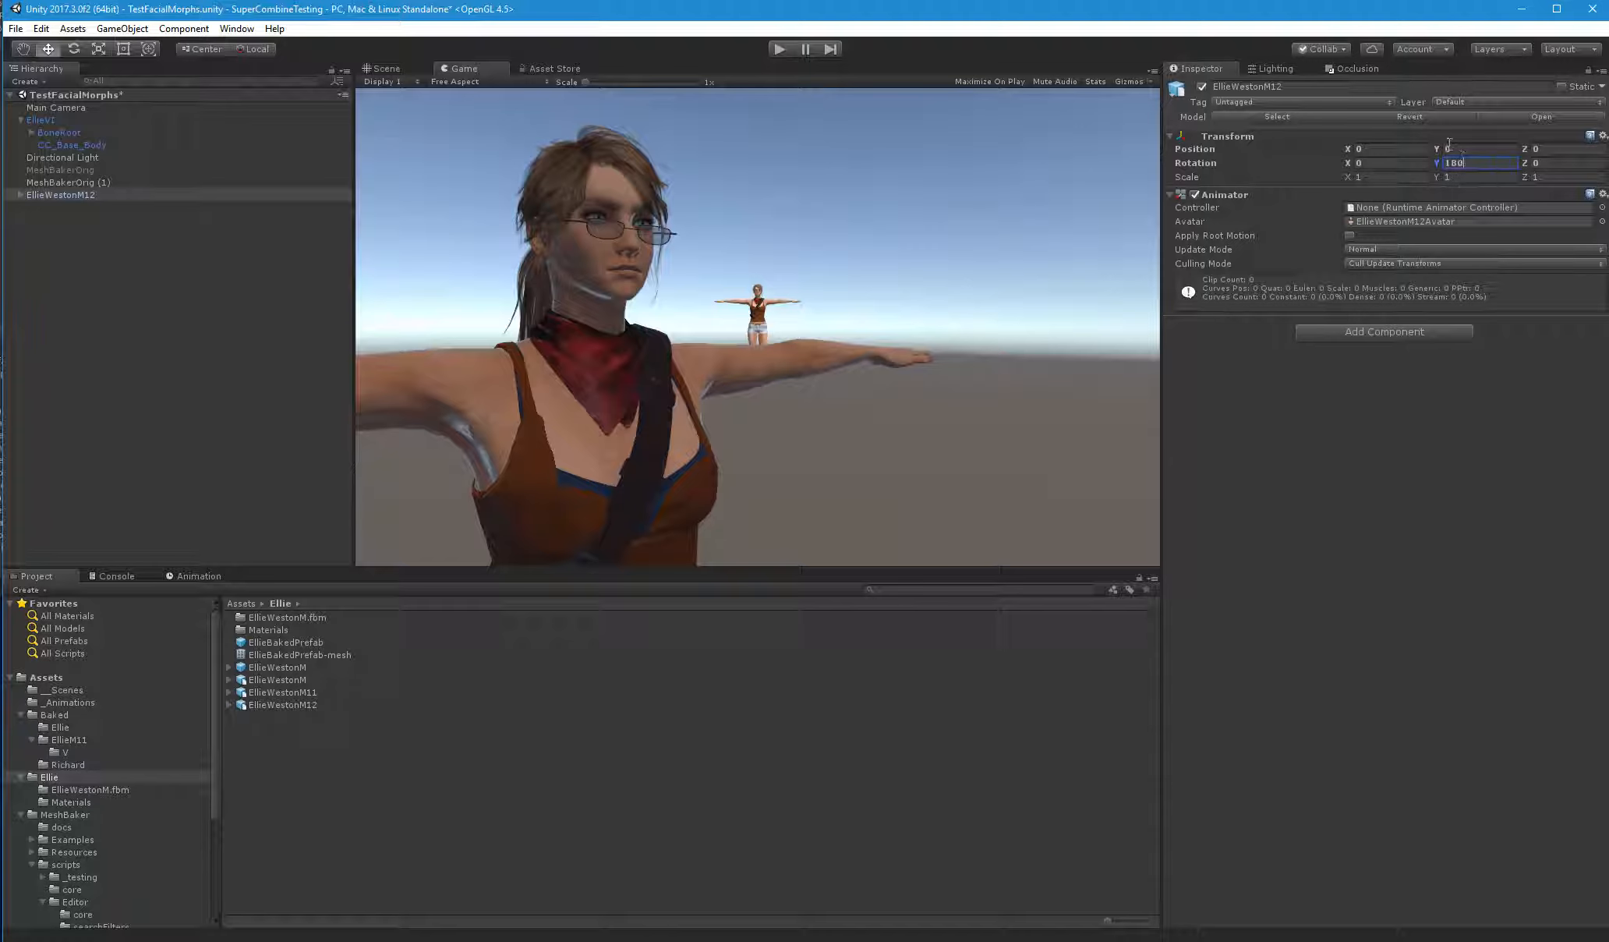
Move EllieWestonM12 beside EllieV1 to about X 0.7, Y -0.593, Z -9.011 and check it from the game camera
mouse_move(1352, 149)
mouse_down()
mouse_move(1587, 147)
mouse_move(1341, 147)
mouse_up()
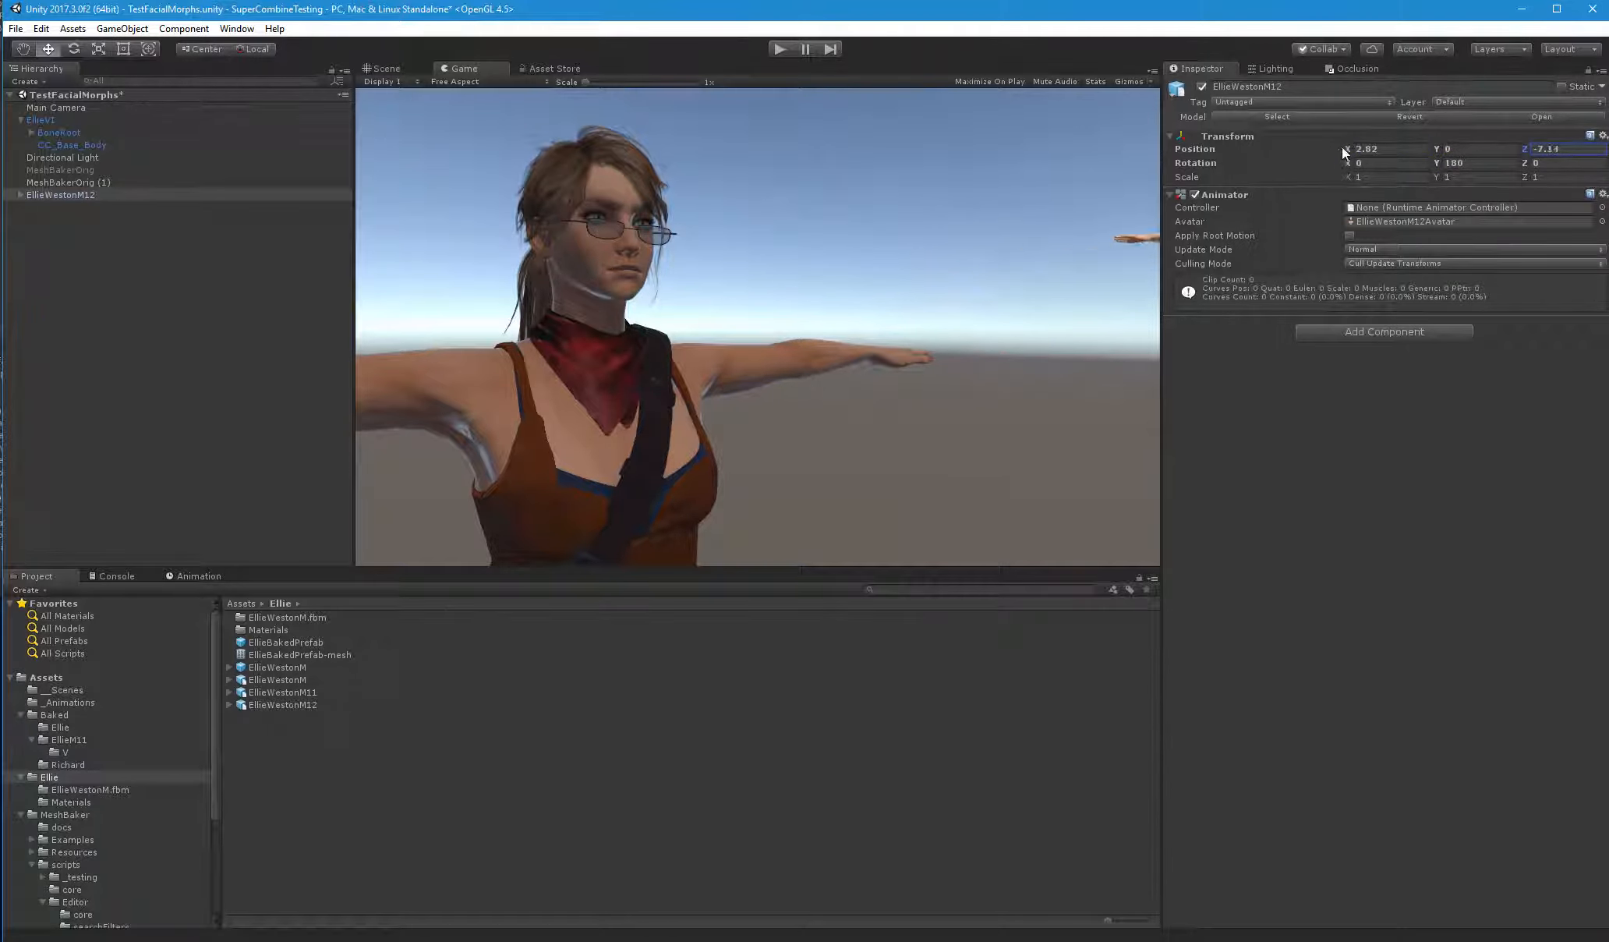
click(396, 68)
mouse_move(950, 306)
right_down()
mouse_move(968, 285)
mouse_move(974, 298)
right_up()
drag(1063, 319, 714, 486)
alt+drag(714, 487, 719, 339)
drag(745, 187, 747, 259)
middle_drag(747, 324, 758, 307)
scroll(759, 306, up, 1)
drag(752, 251, 752, 269)
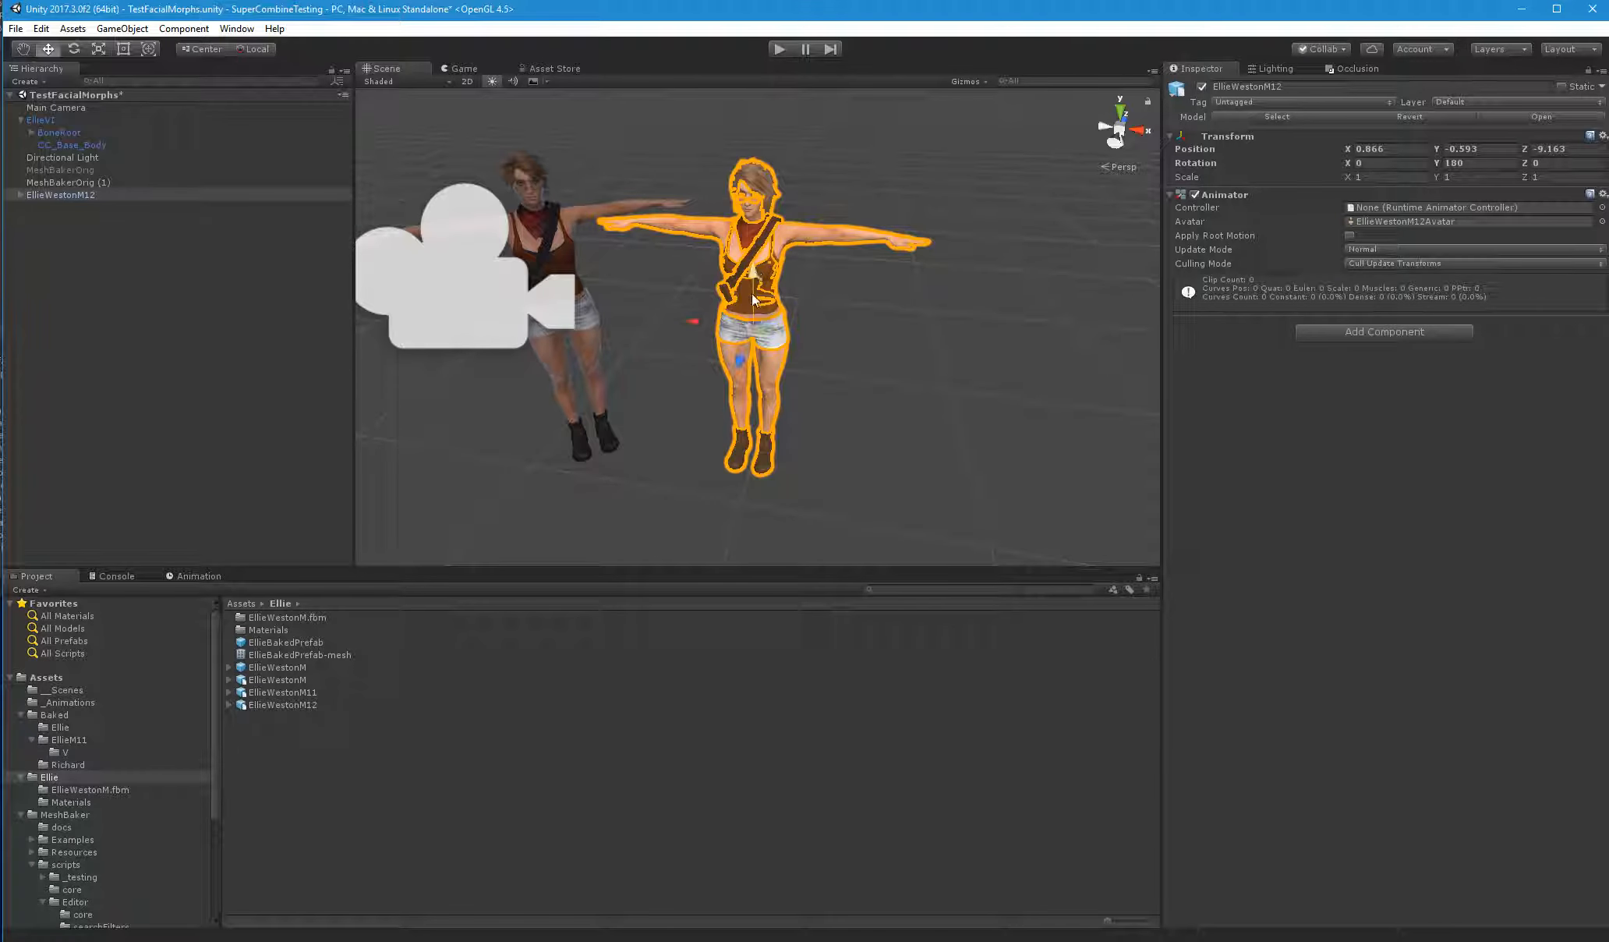
drag(765, 329, 742, 318)
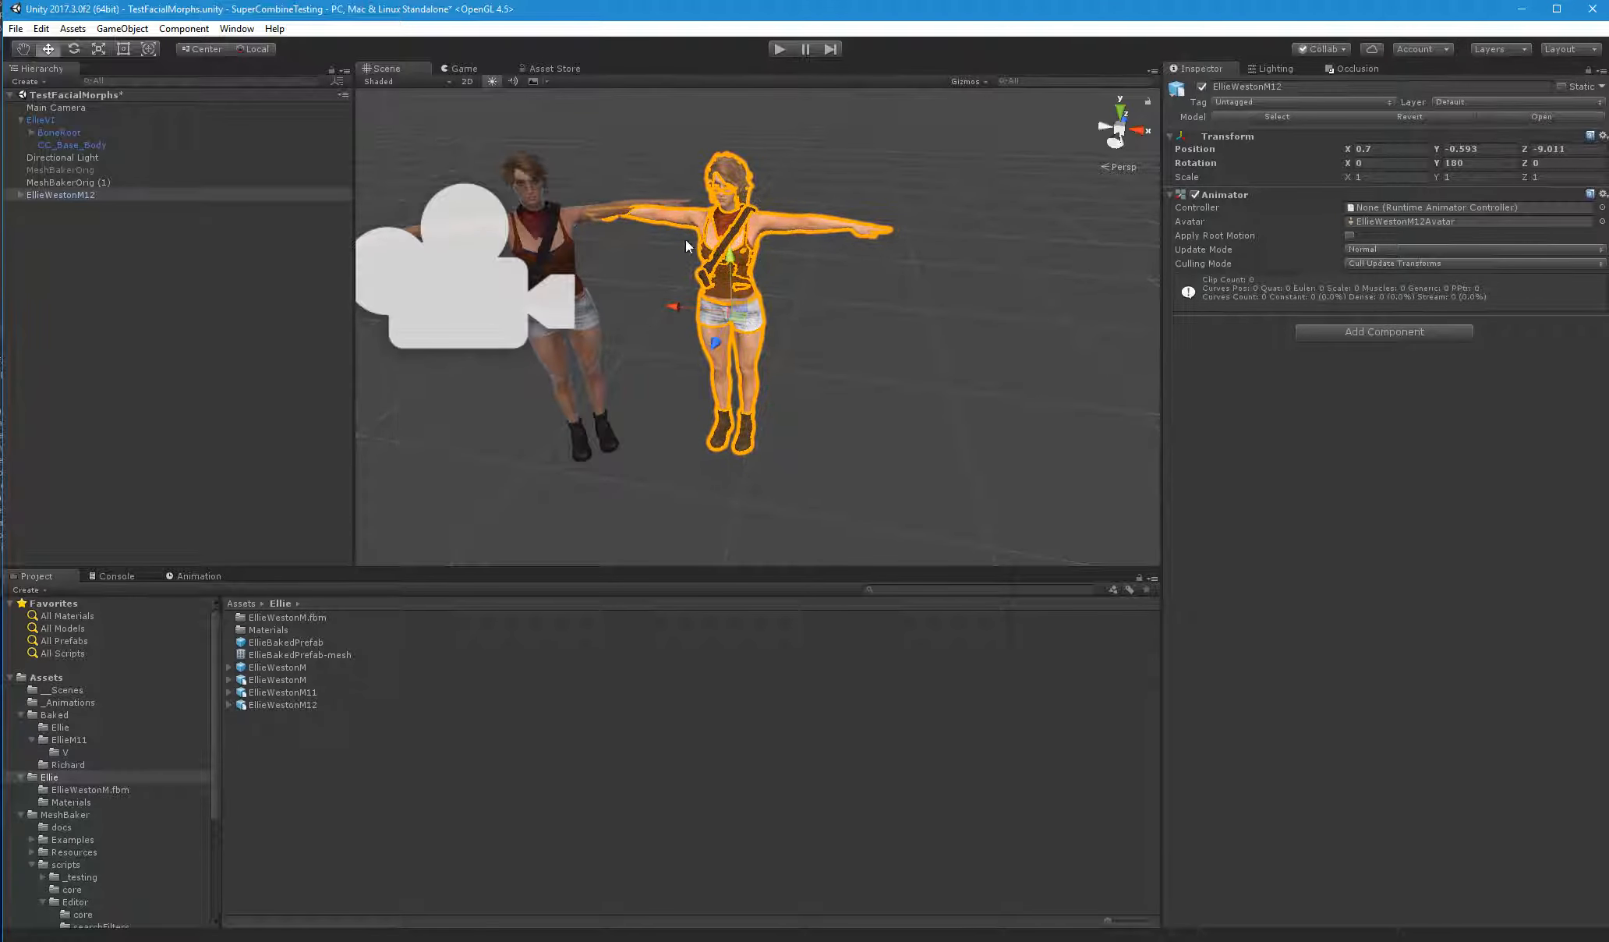
click(467, 68)
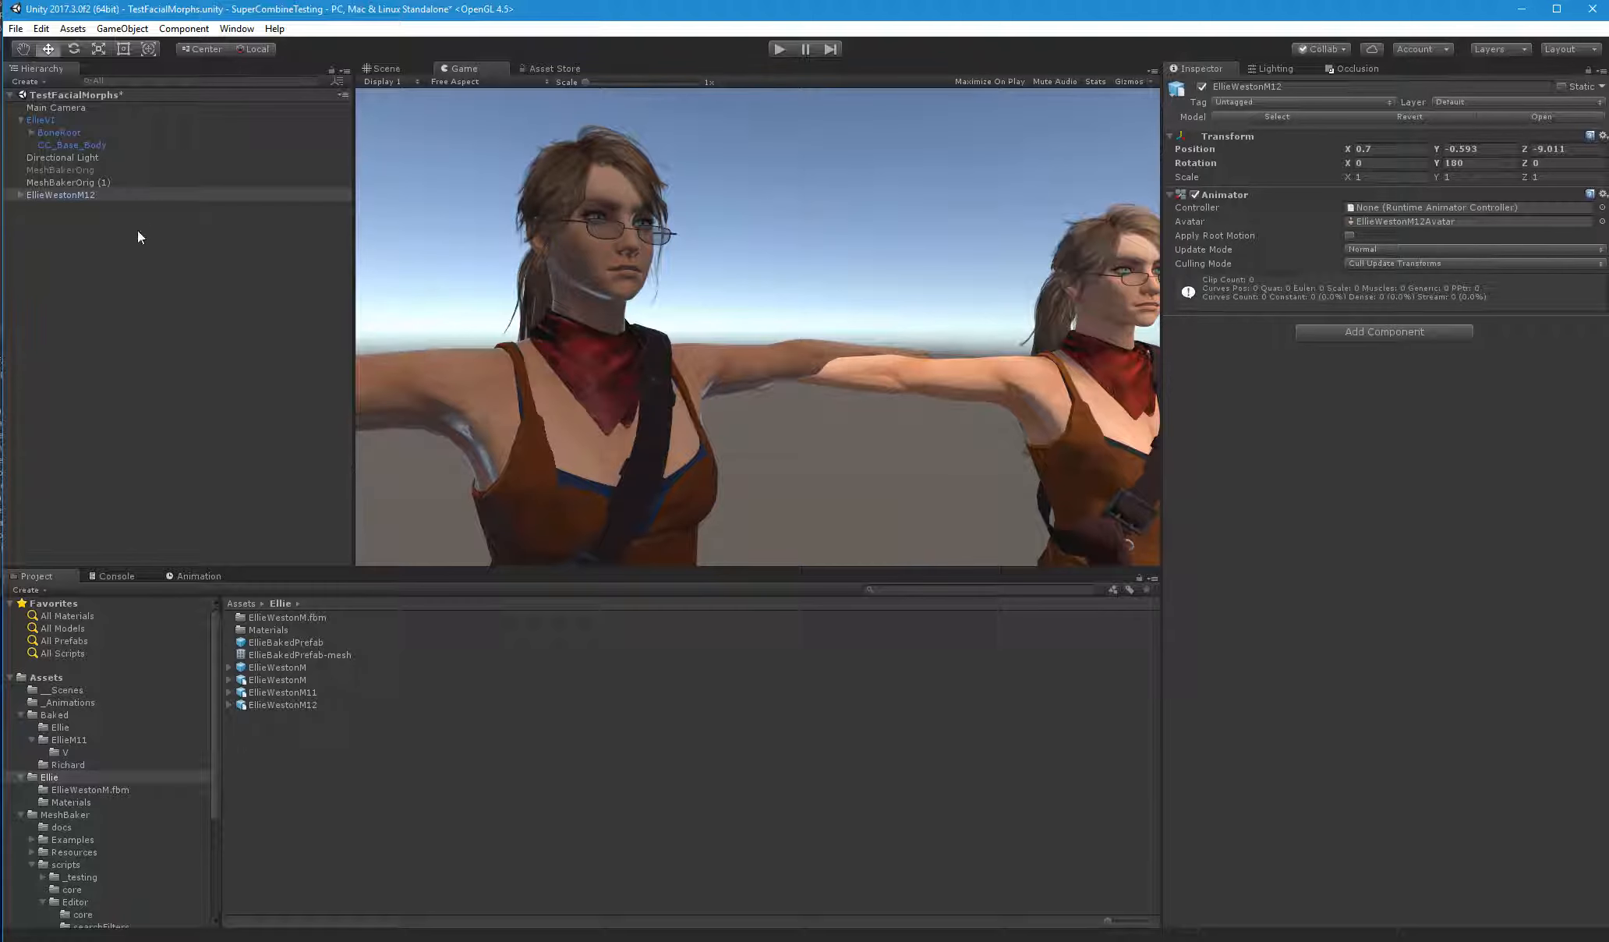
Rotate EllieWestonM12 to about 190 degrees around Y and move it fully into the camera's view, about X 0.524, Z -9.084
click(74, 194)
key(e)
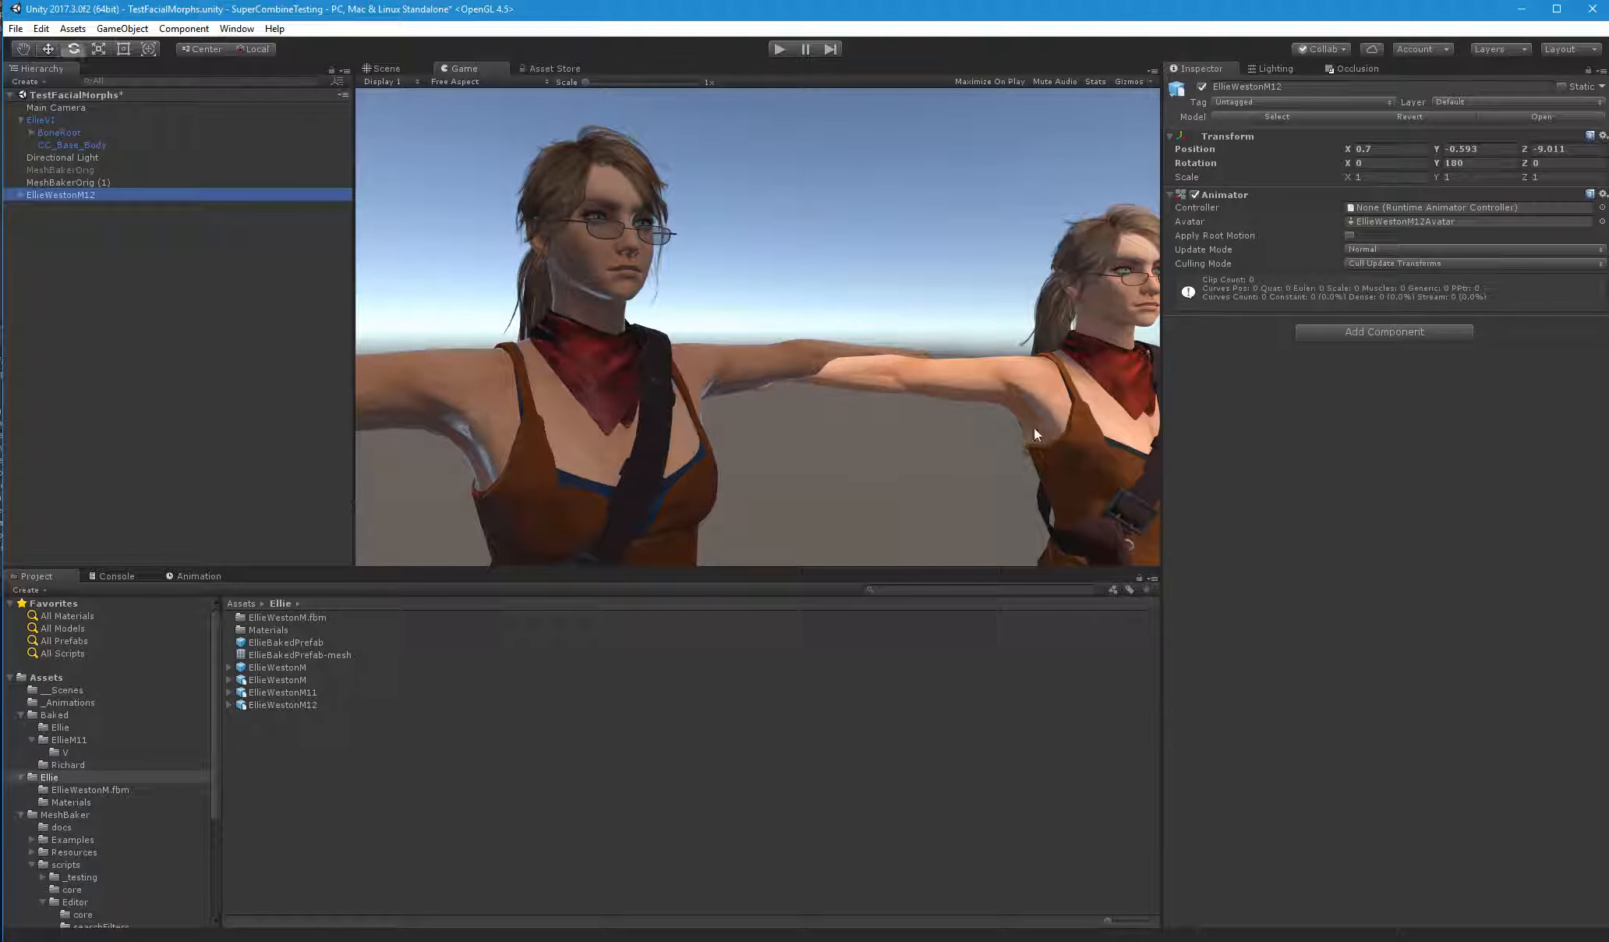
click(381, 71)
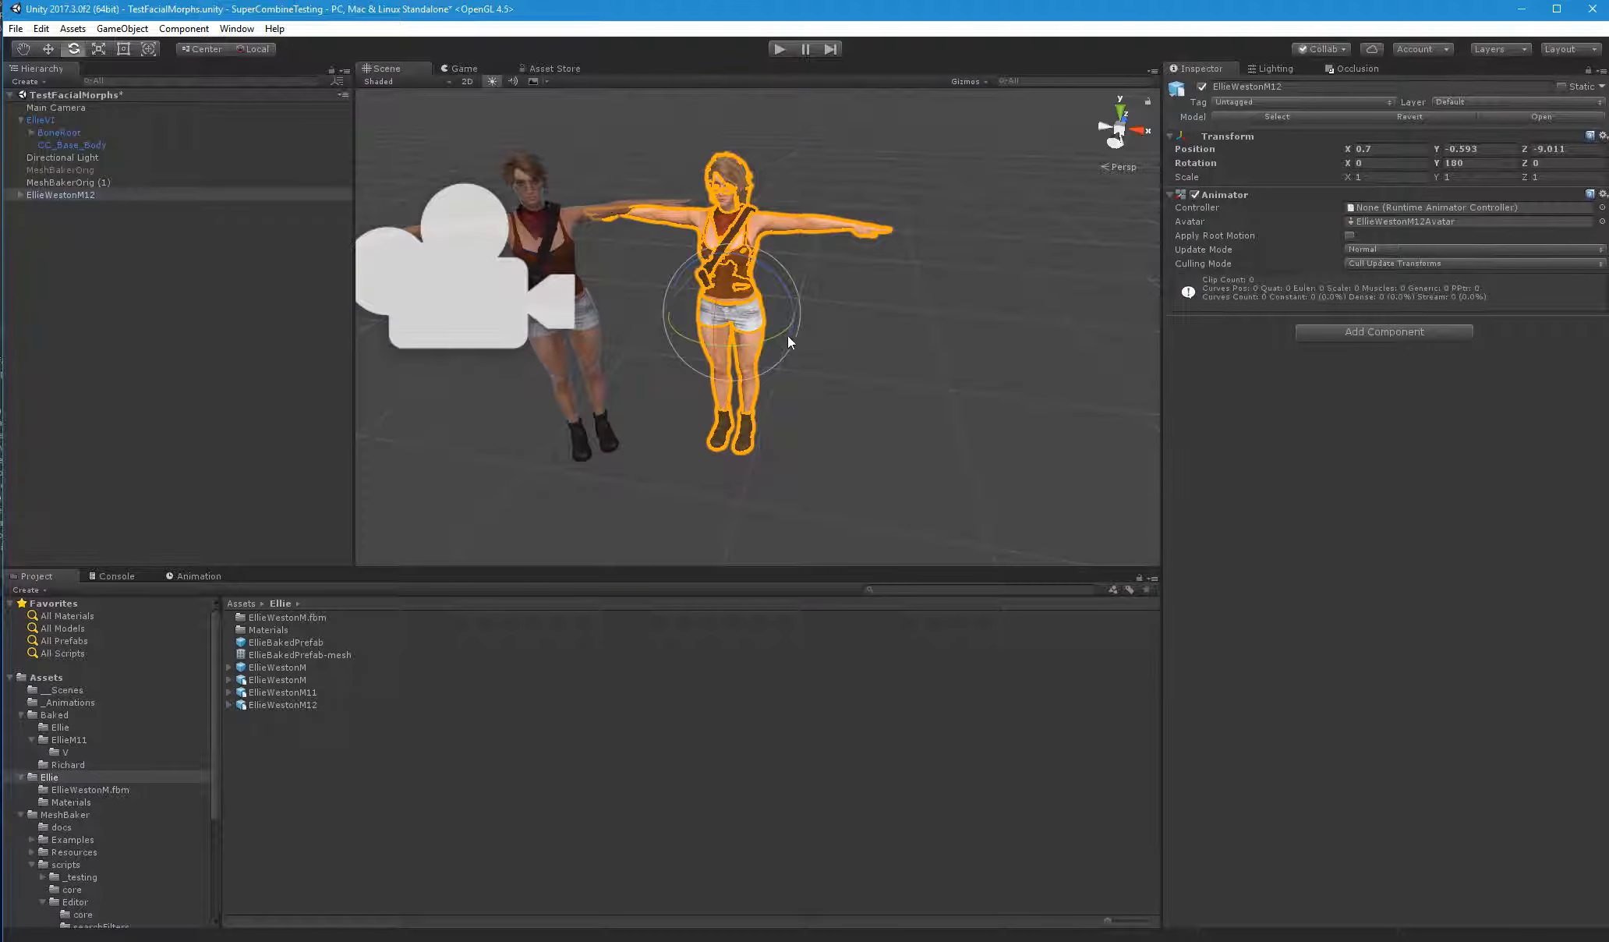
drag(787, 336, 711, 322)
key(w)
click(463, 68)
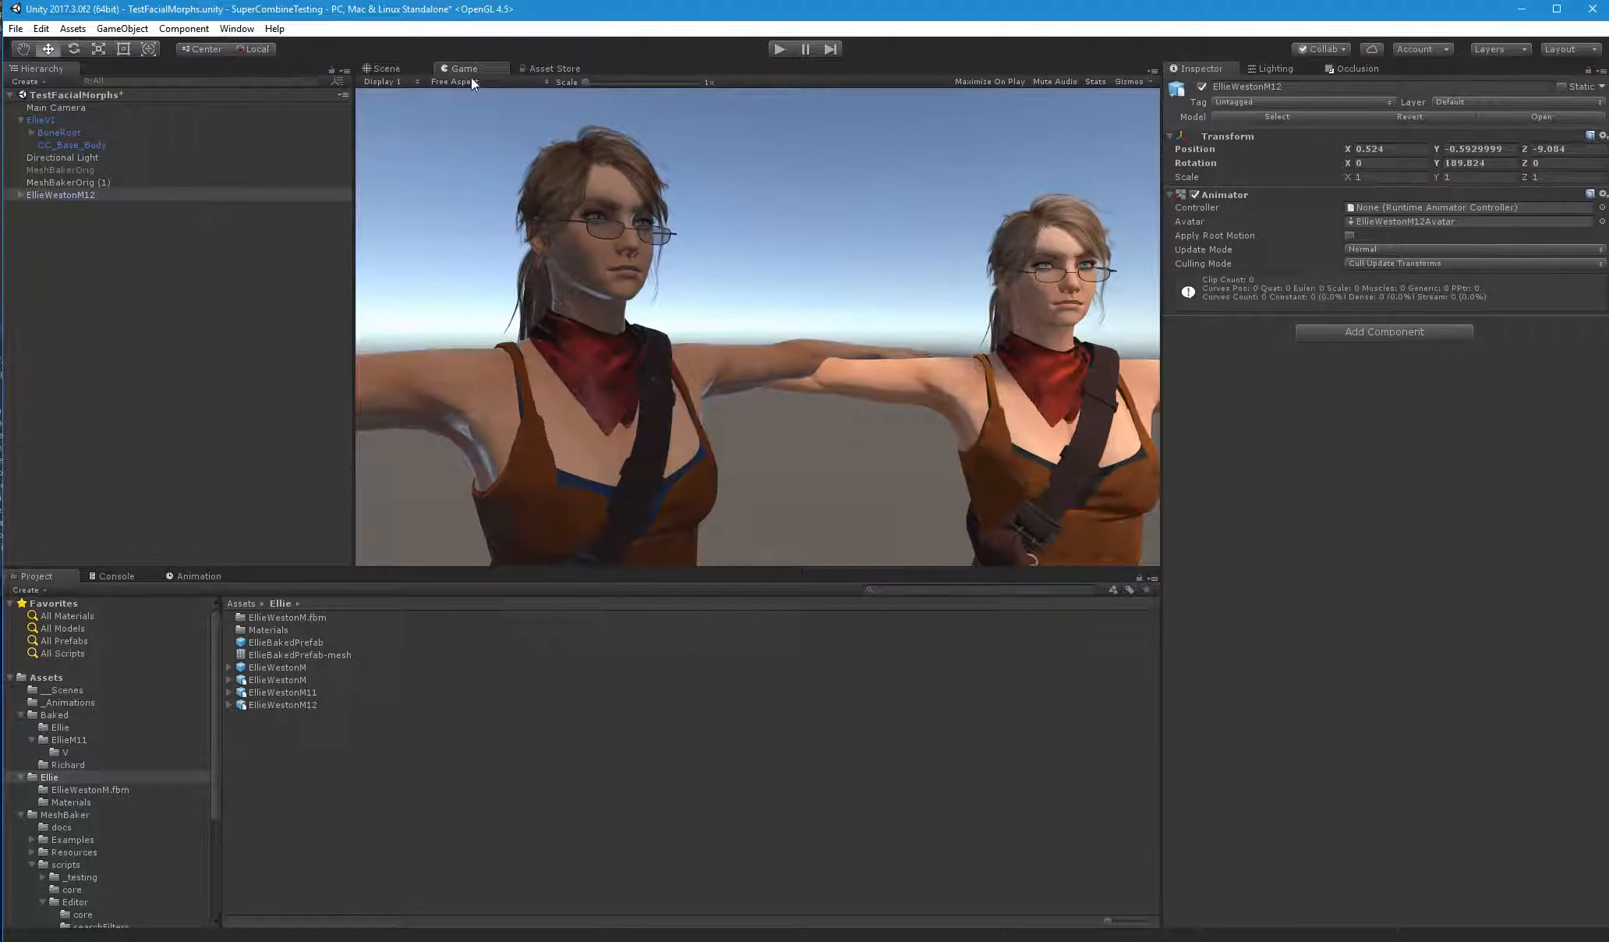
Assign EllieV1's FaceAnimationTest controller to the Animator of EllieWestonM12
click(45, 121)
click(1602, 194)
click(1606, 305)
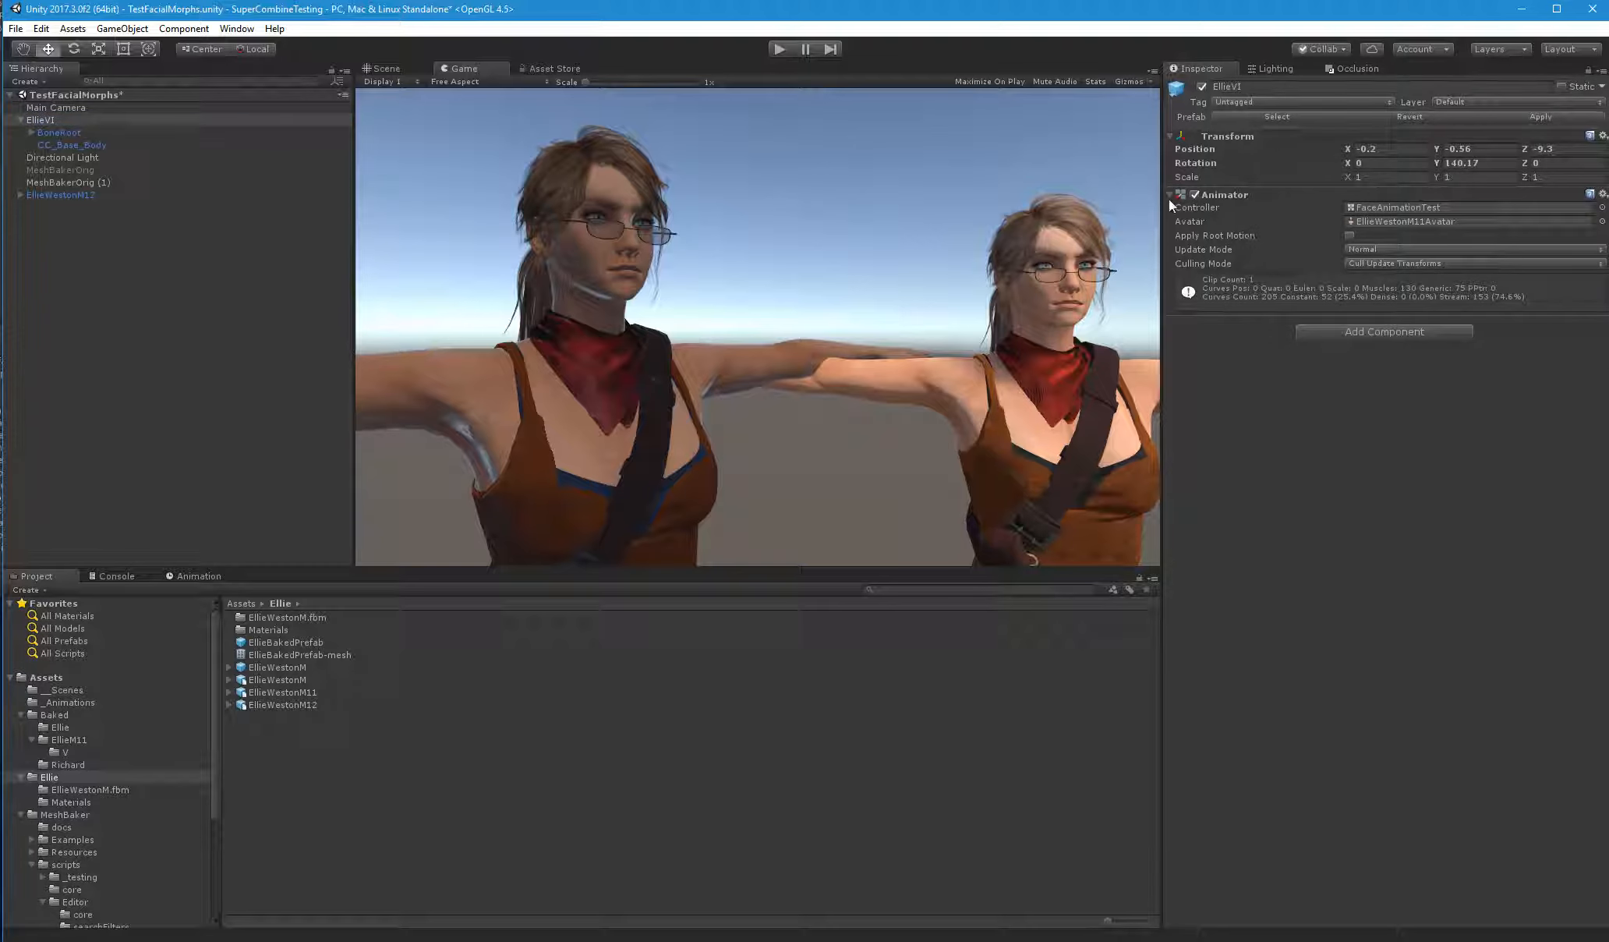
click(76, 196)
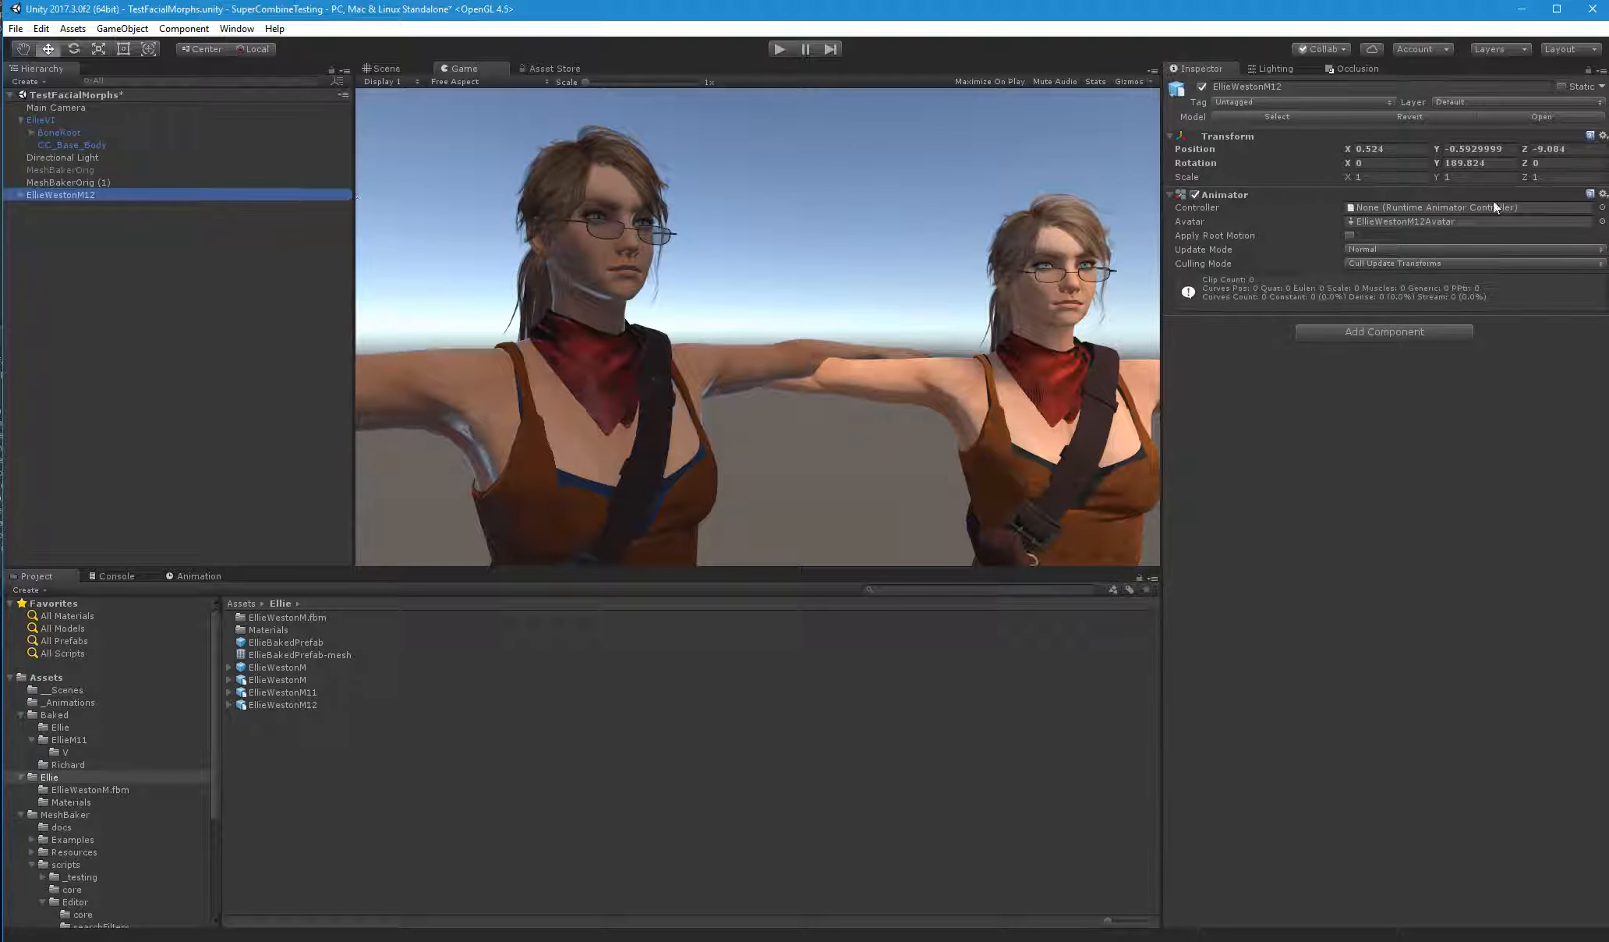
click(45, 120)
click(1430, 209)
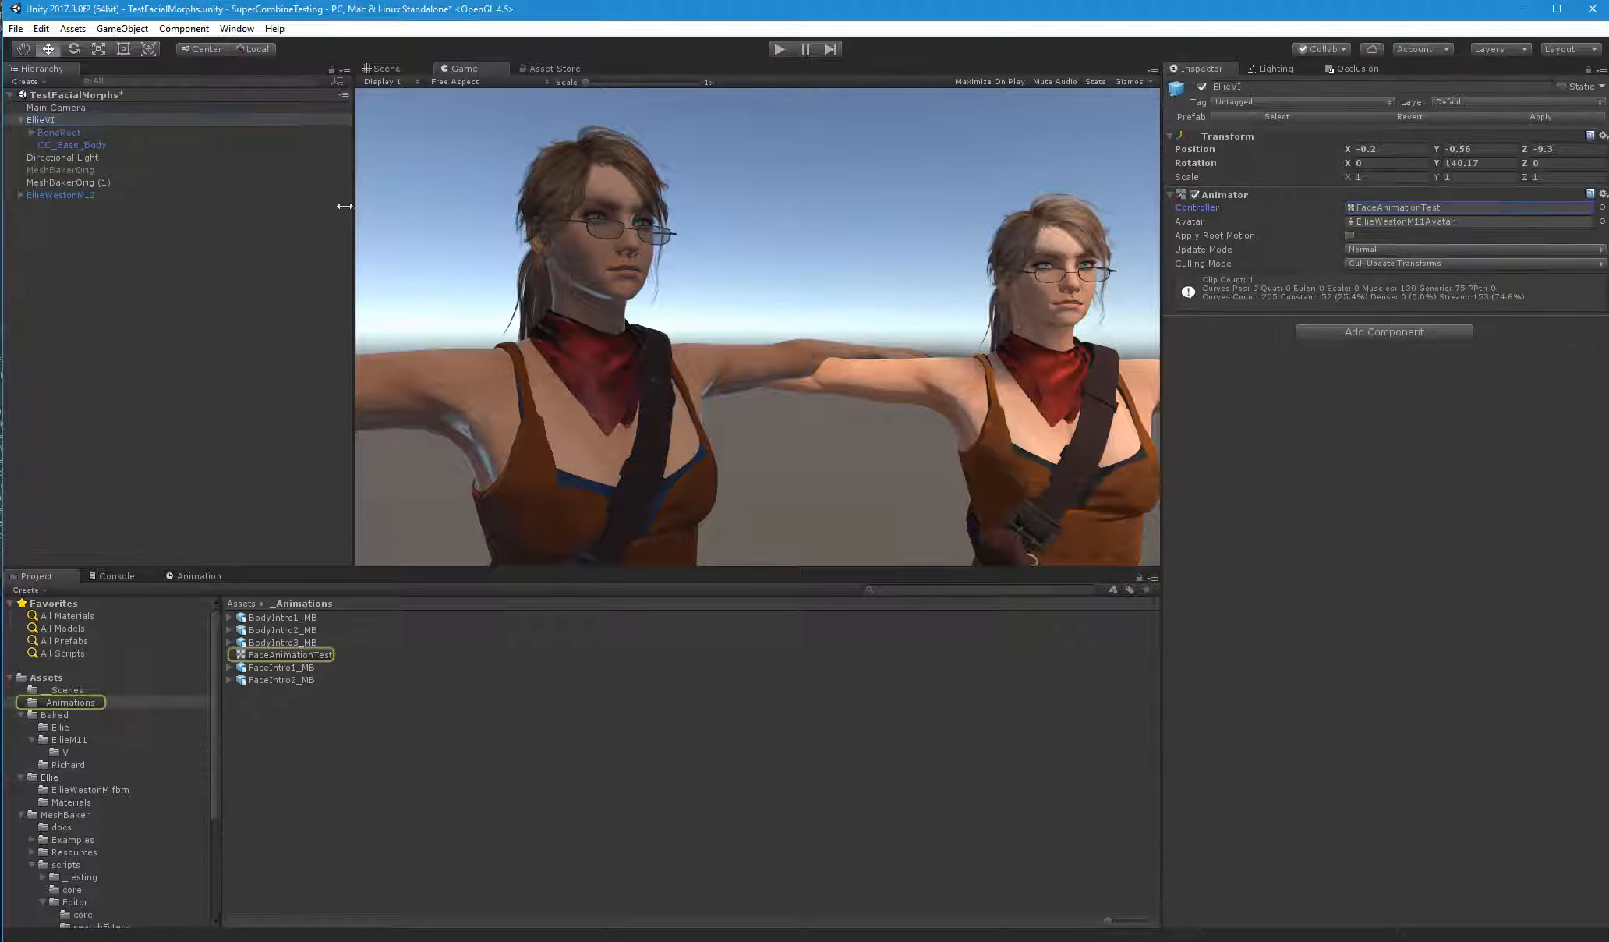
click(57, 197)
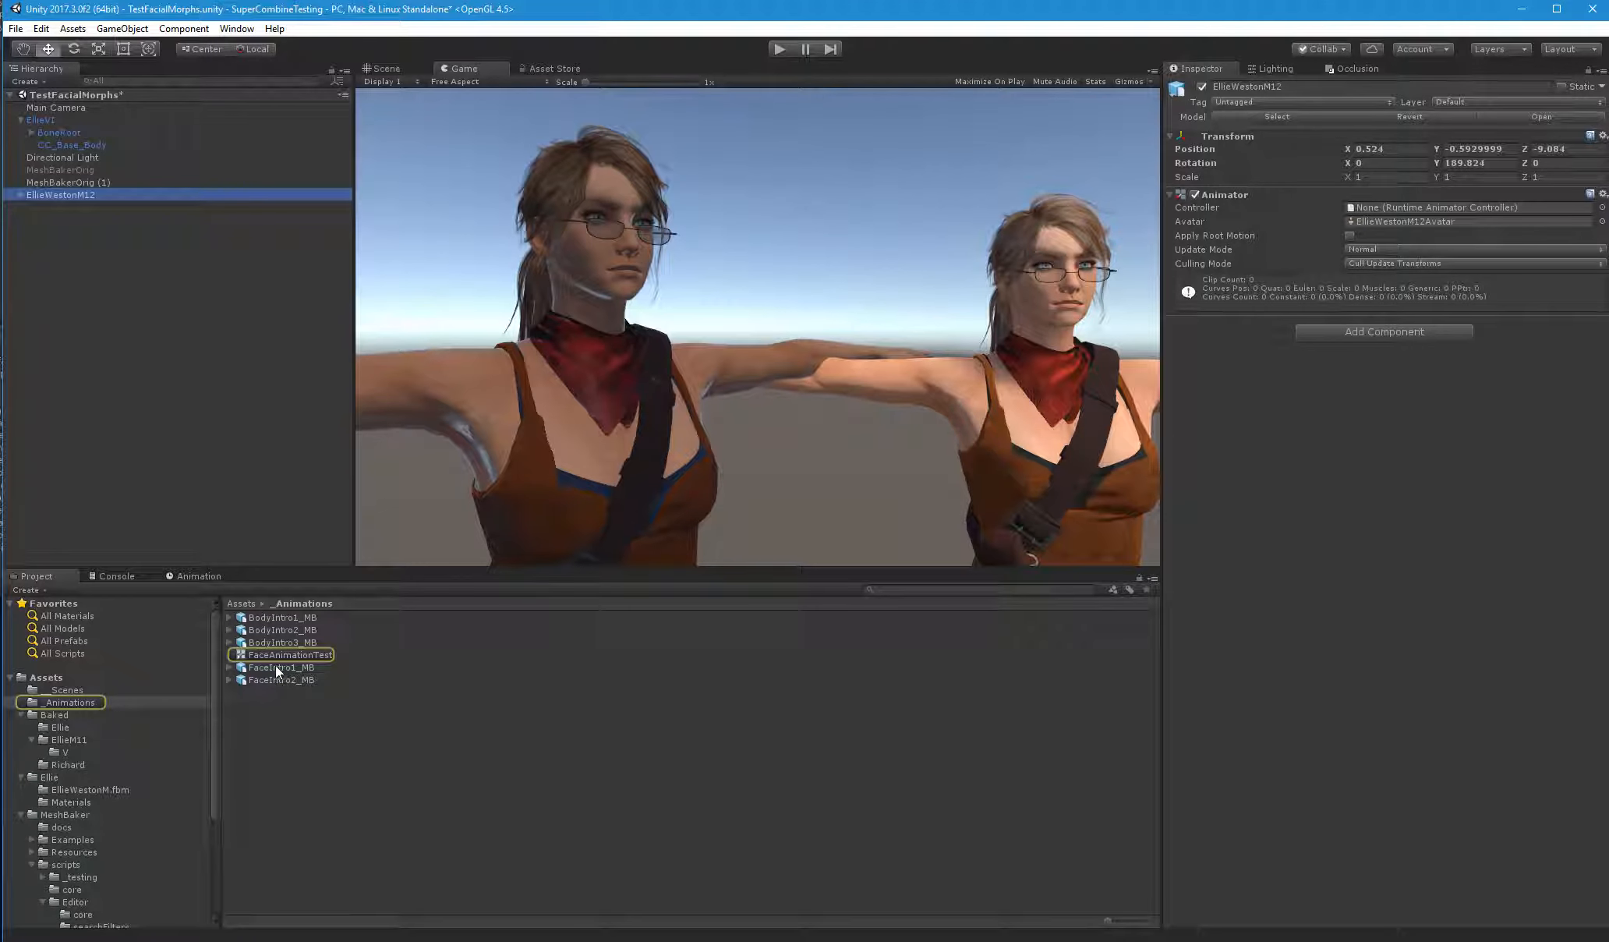
drag(281, 655, 1369, 207)
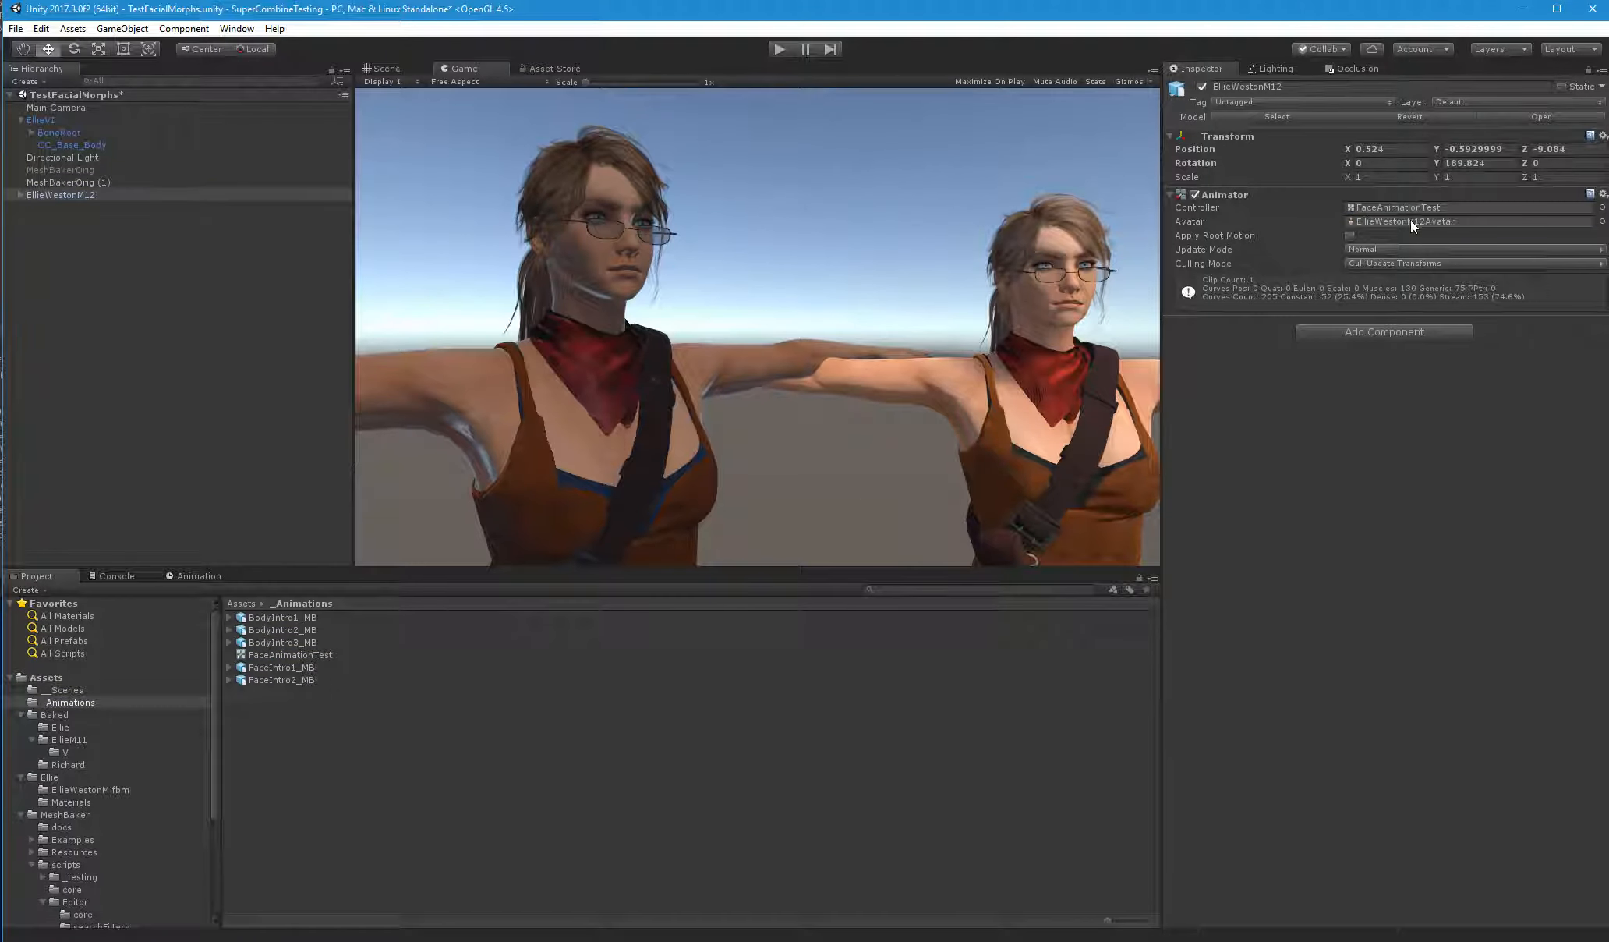
In the import settings of EllieWestonM12, disable Optimize Mesh and set the rig's Animation Type to Humanoid
click(1410, 221)
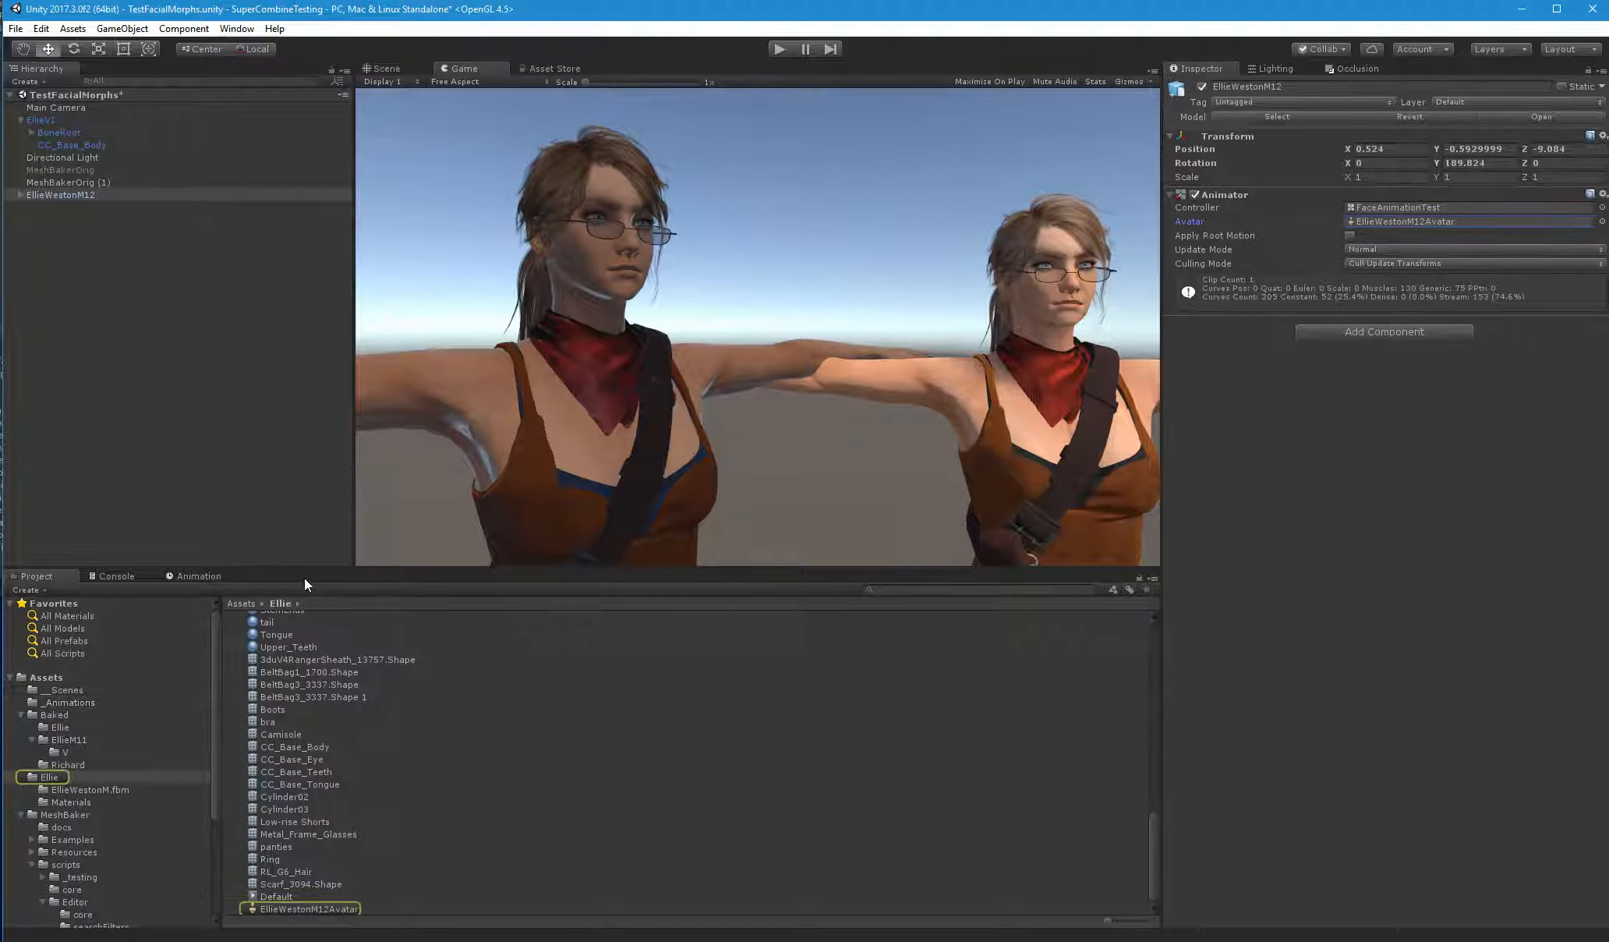
click(320, 909)
scroll(359, 760, up, 5)
scroll(271, 731, up, 3)
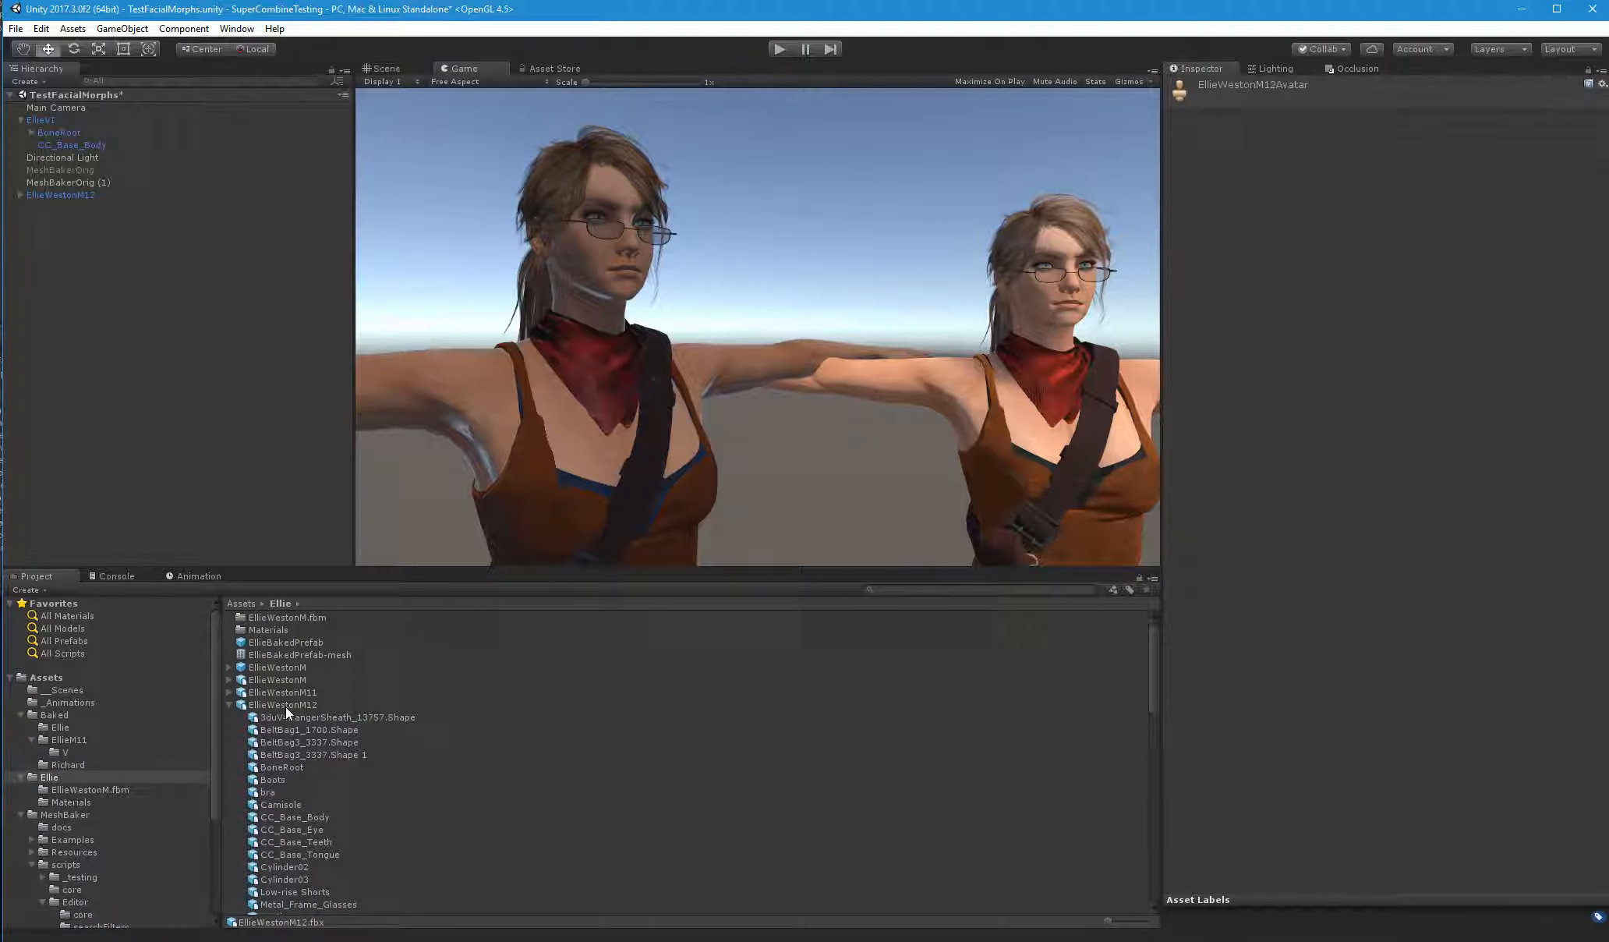
click(286, 705)
click(1339, 122)
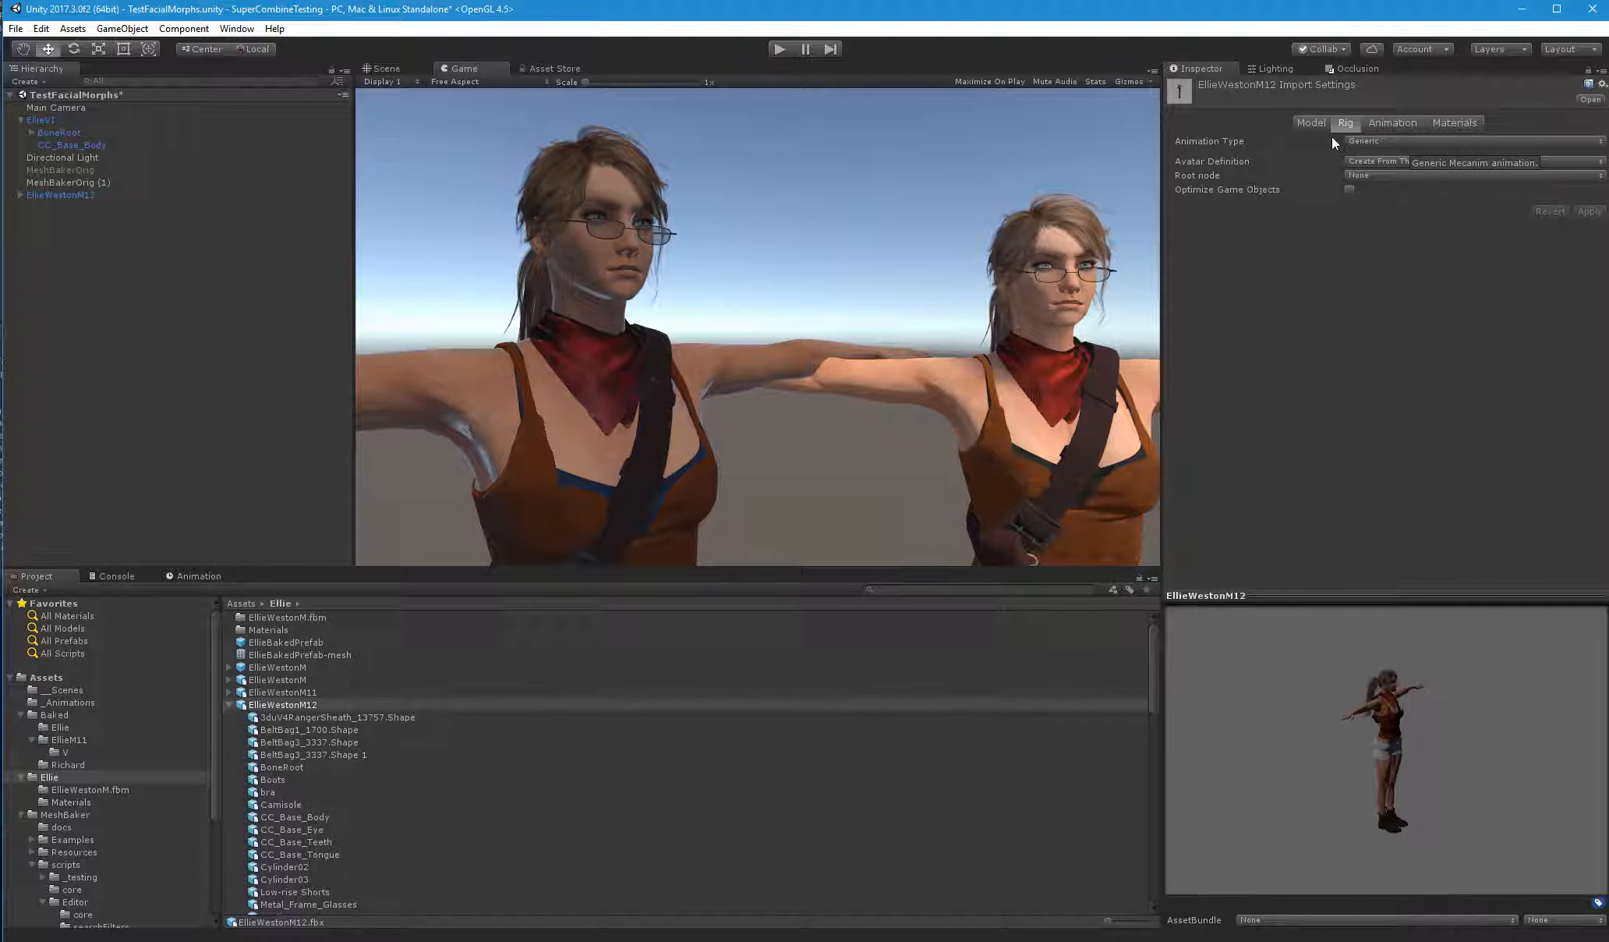
click(1314, 122)
click(1344, 230)
click(1338, 122)
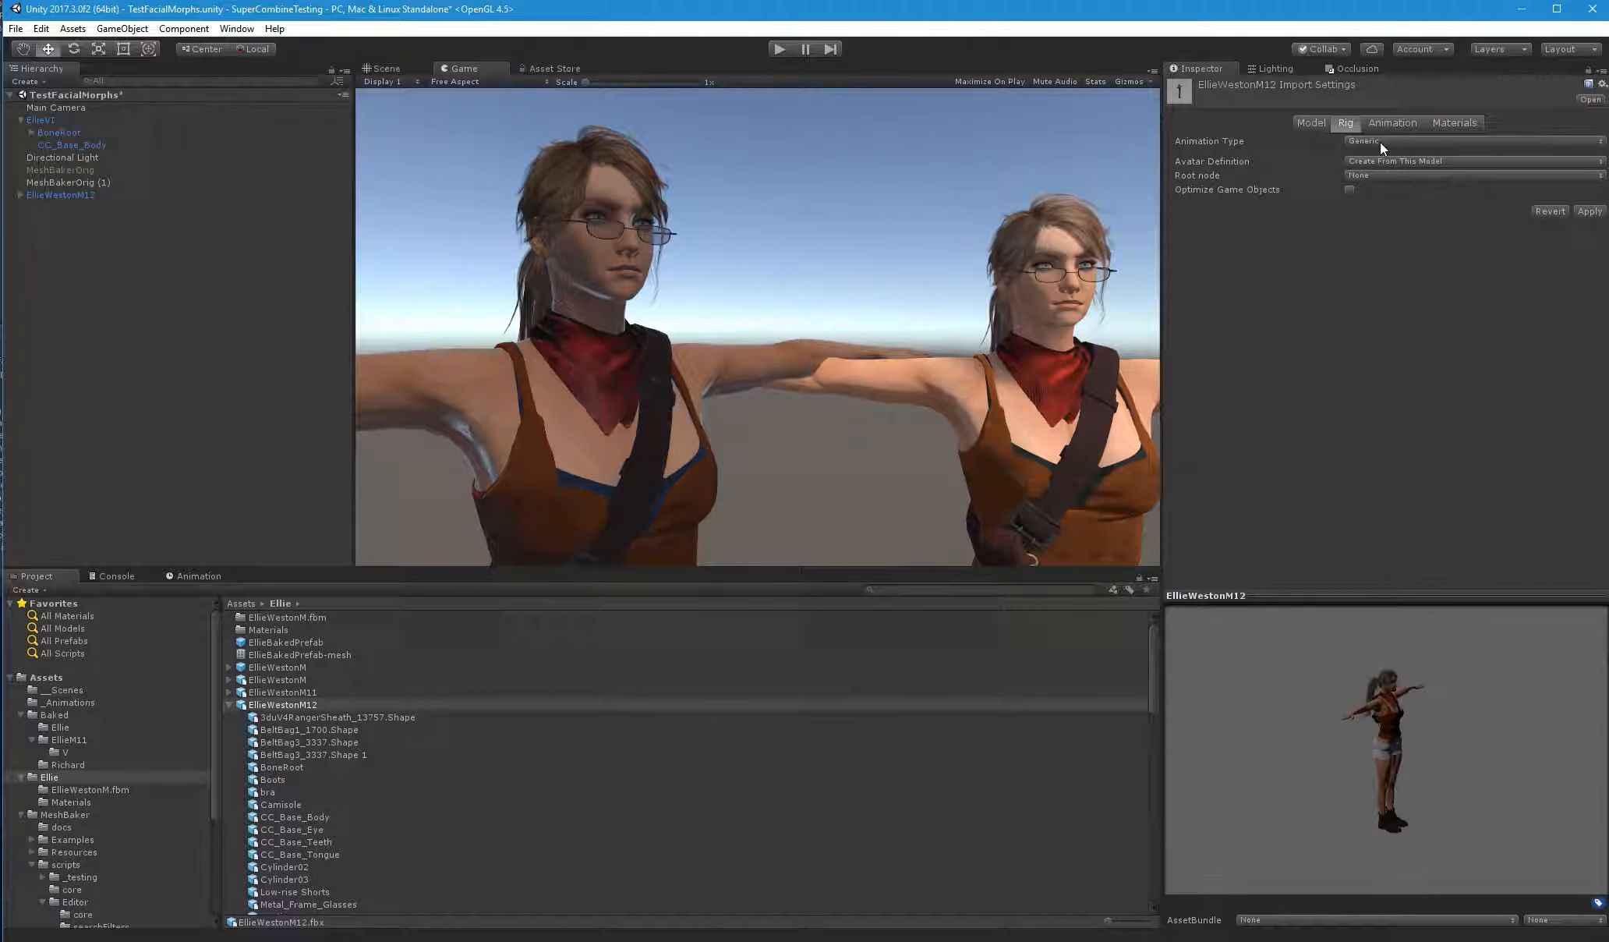
click(1380, 142)
click(1406, 209)
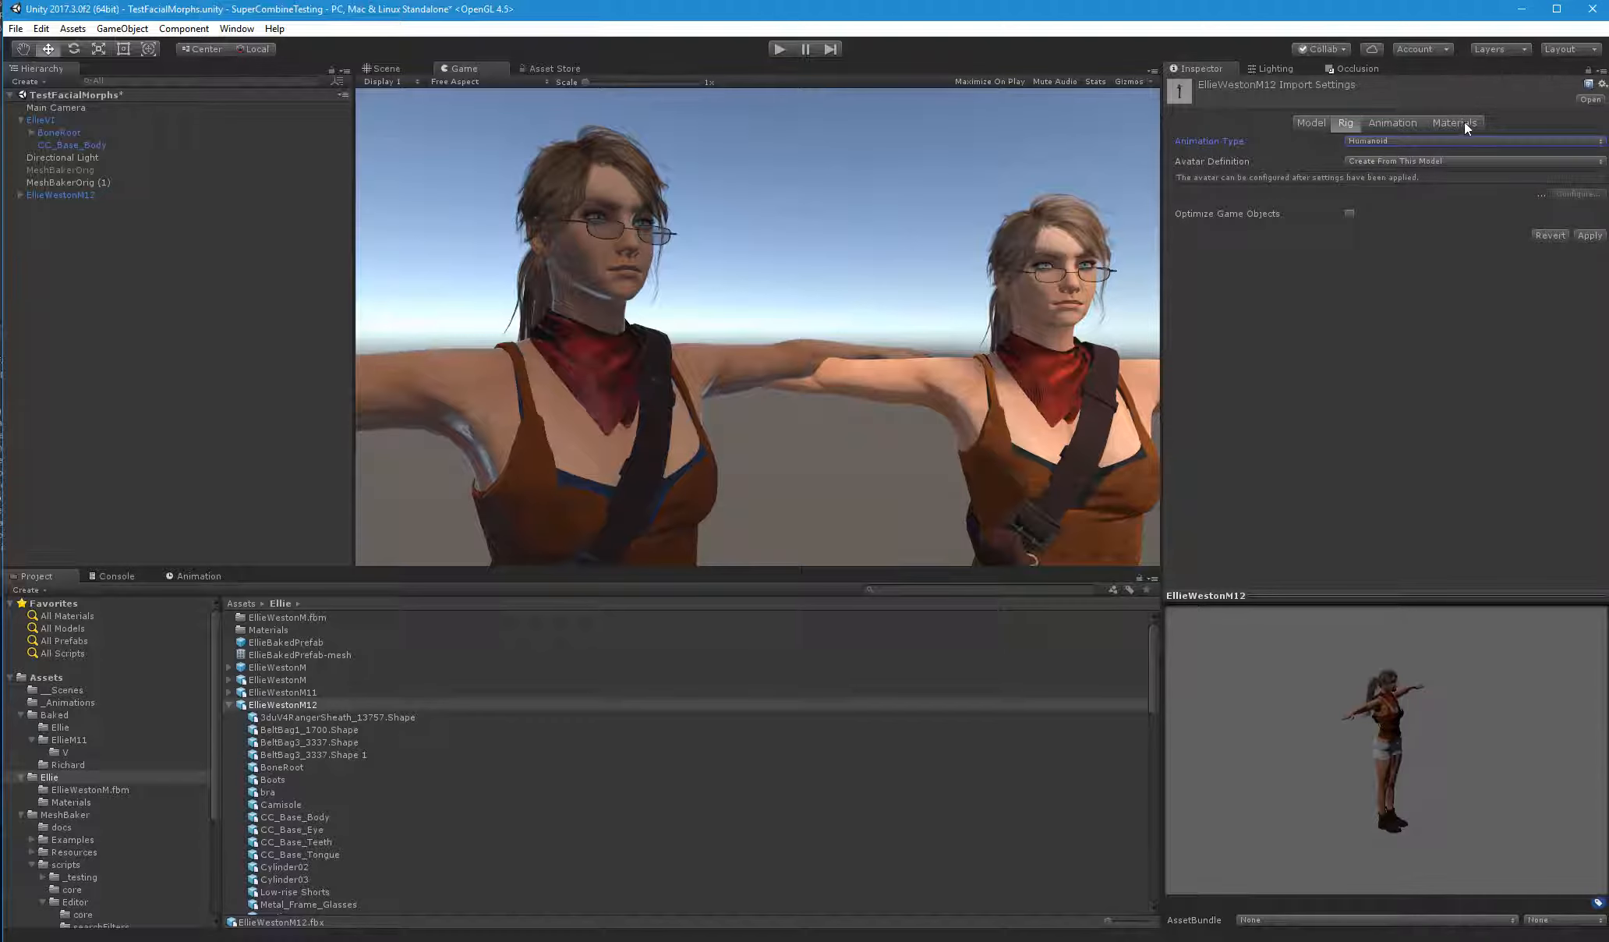
Turn off animation compression and animation import for EllieWestonM12, and apply the import settings
click(1399, 122)
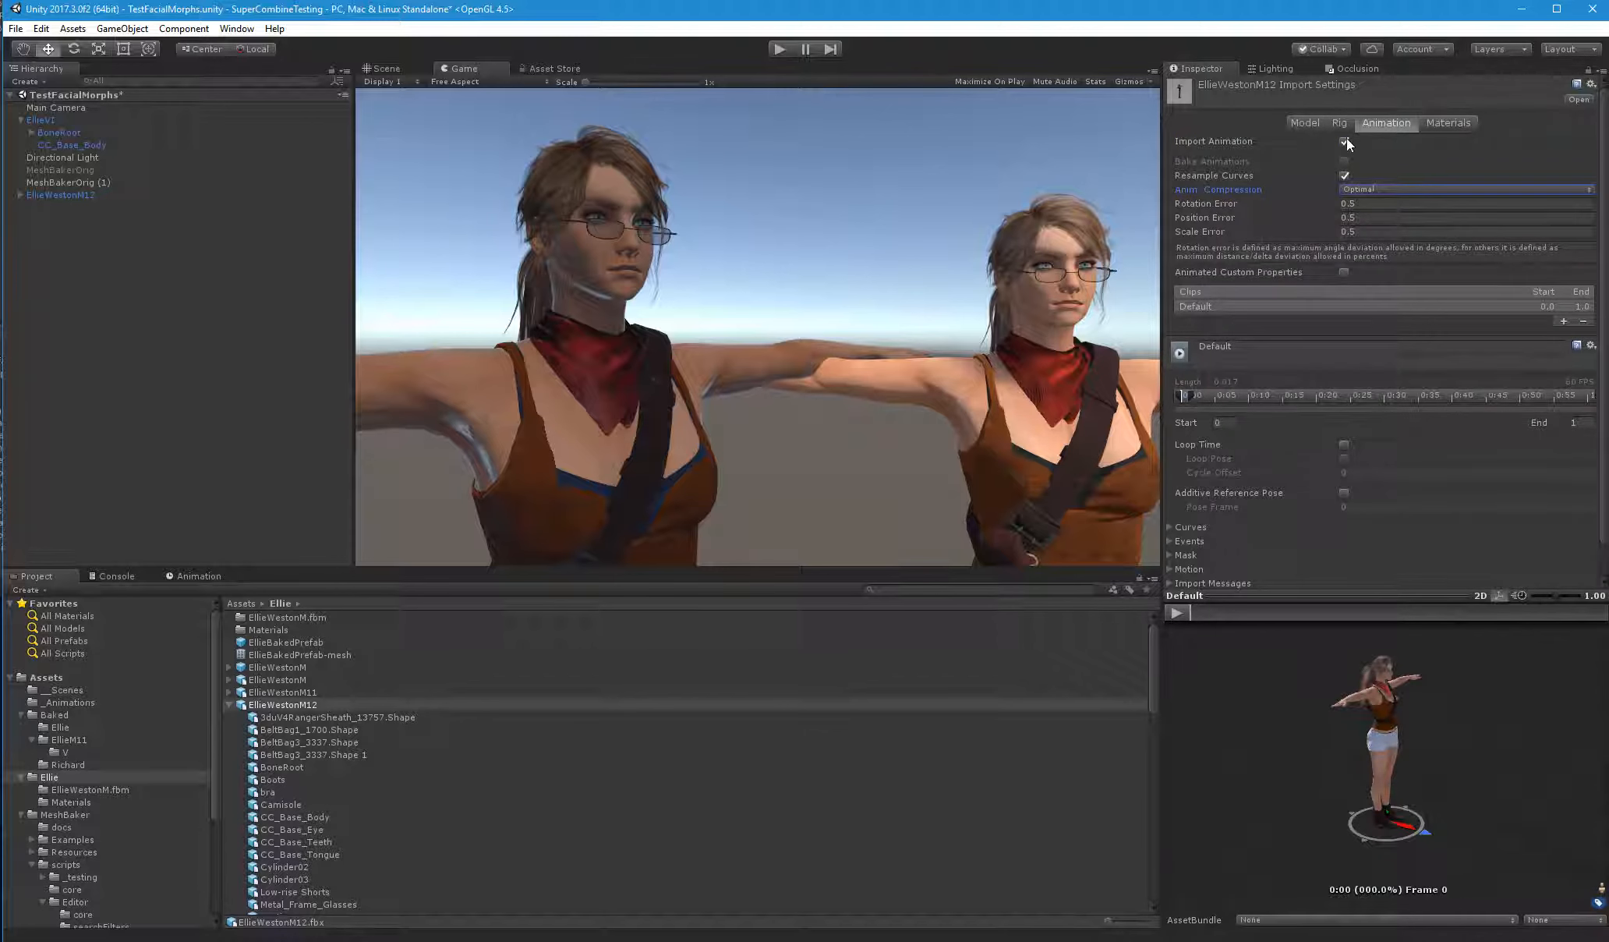
click(1352, 189)
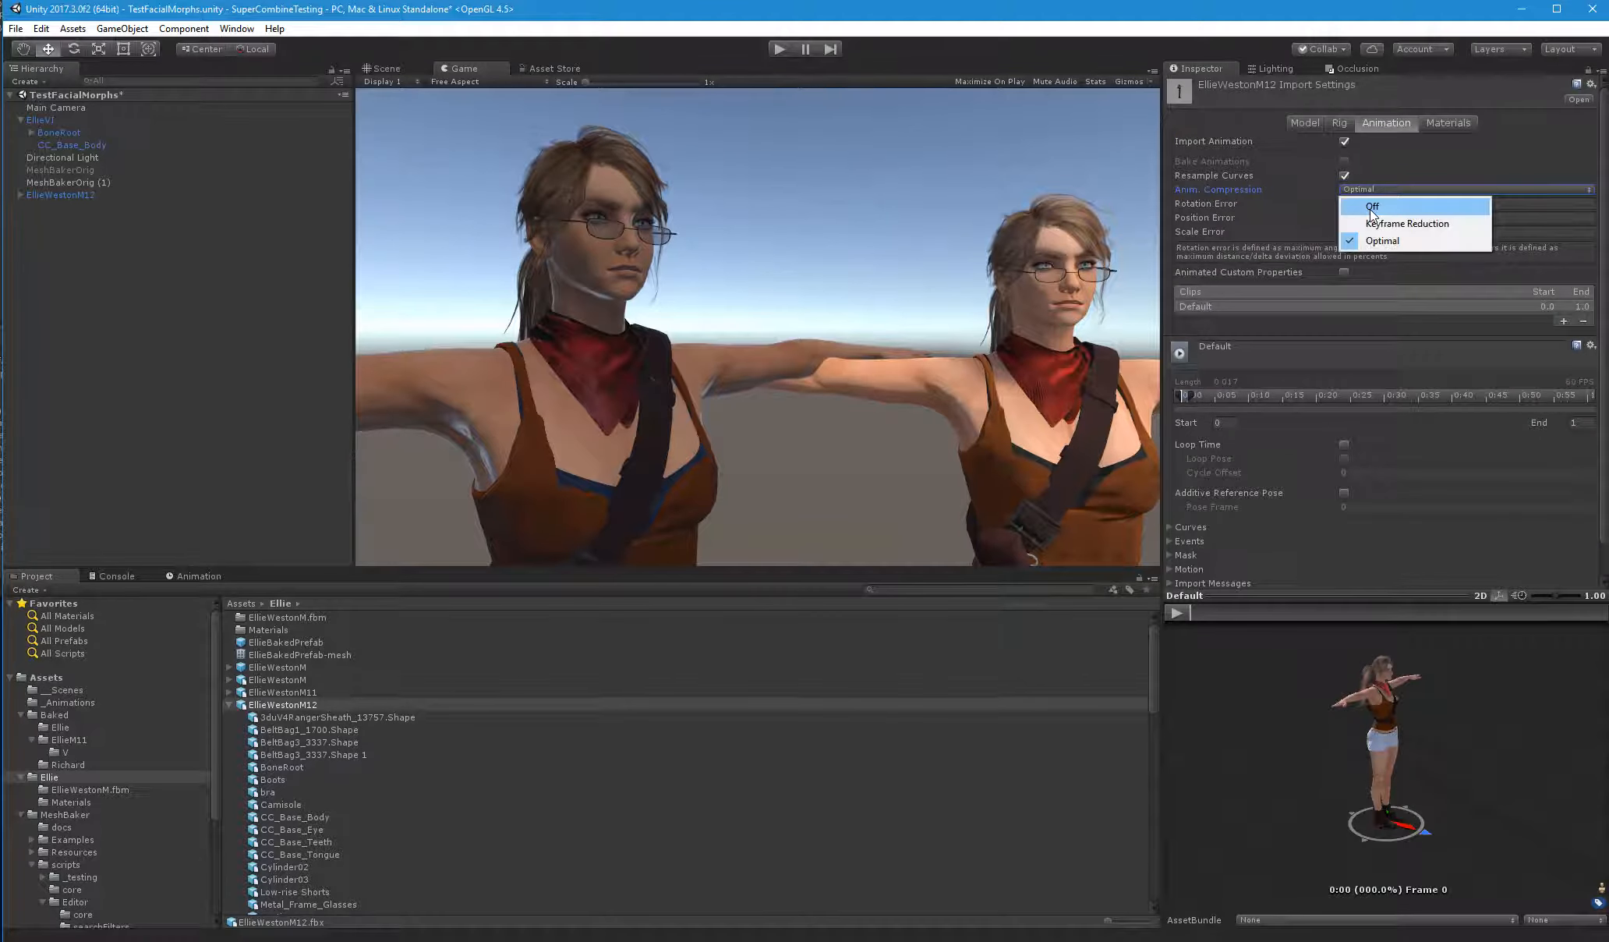
click(1369, 207)
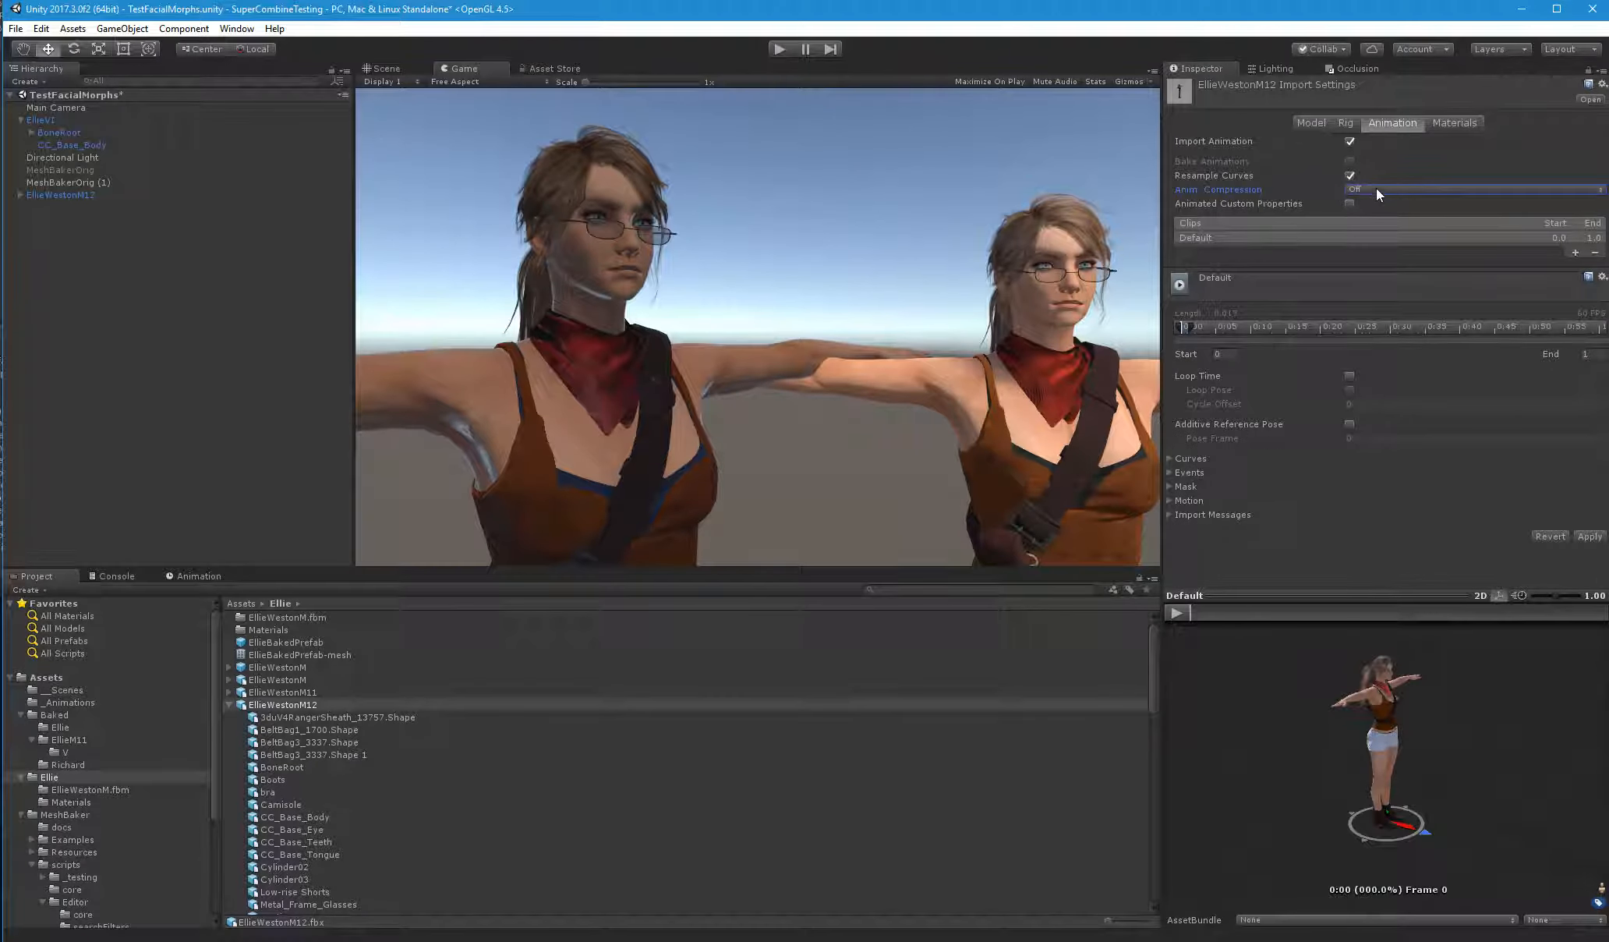
click(1350, 141)
click(1315, 125)
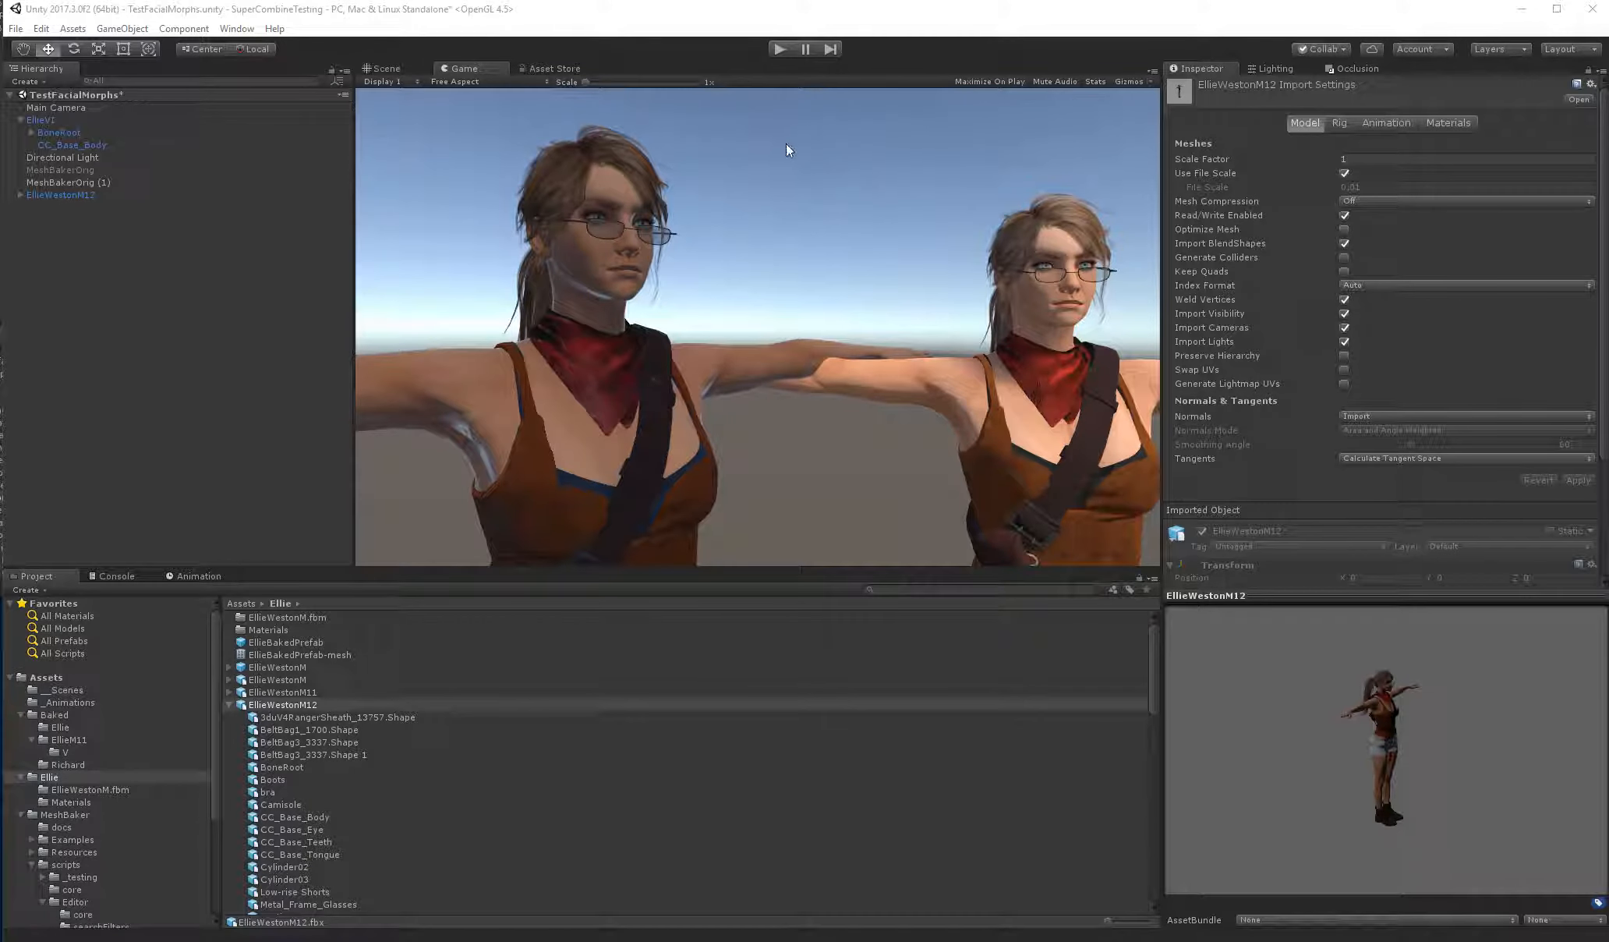
Run the scene to compare both characters' animation, stop it, and examine the separate meshes and bone root under EllieWestonM12
click(781, 50)
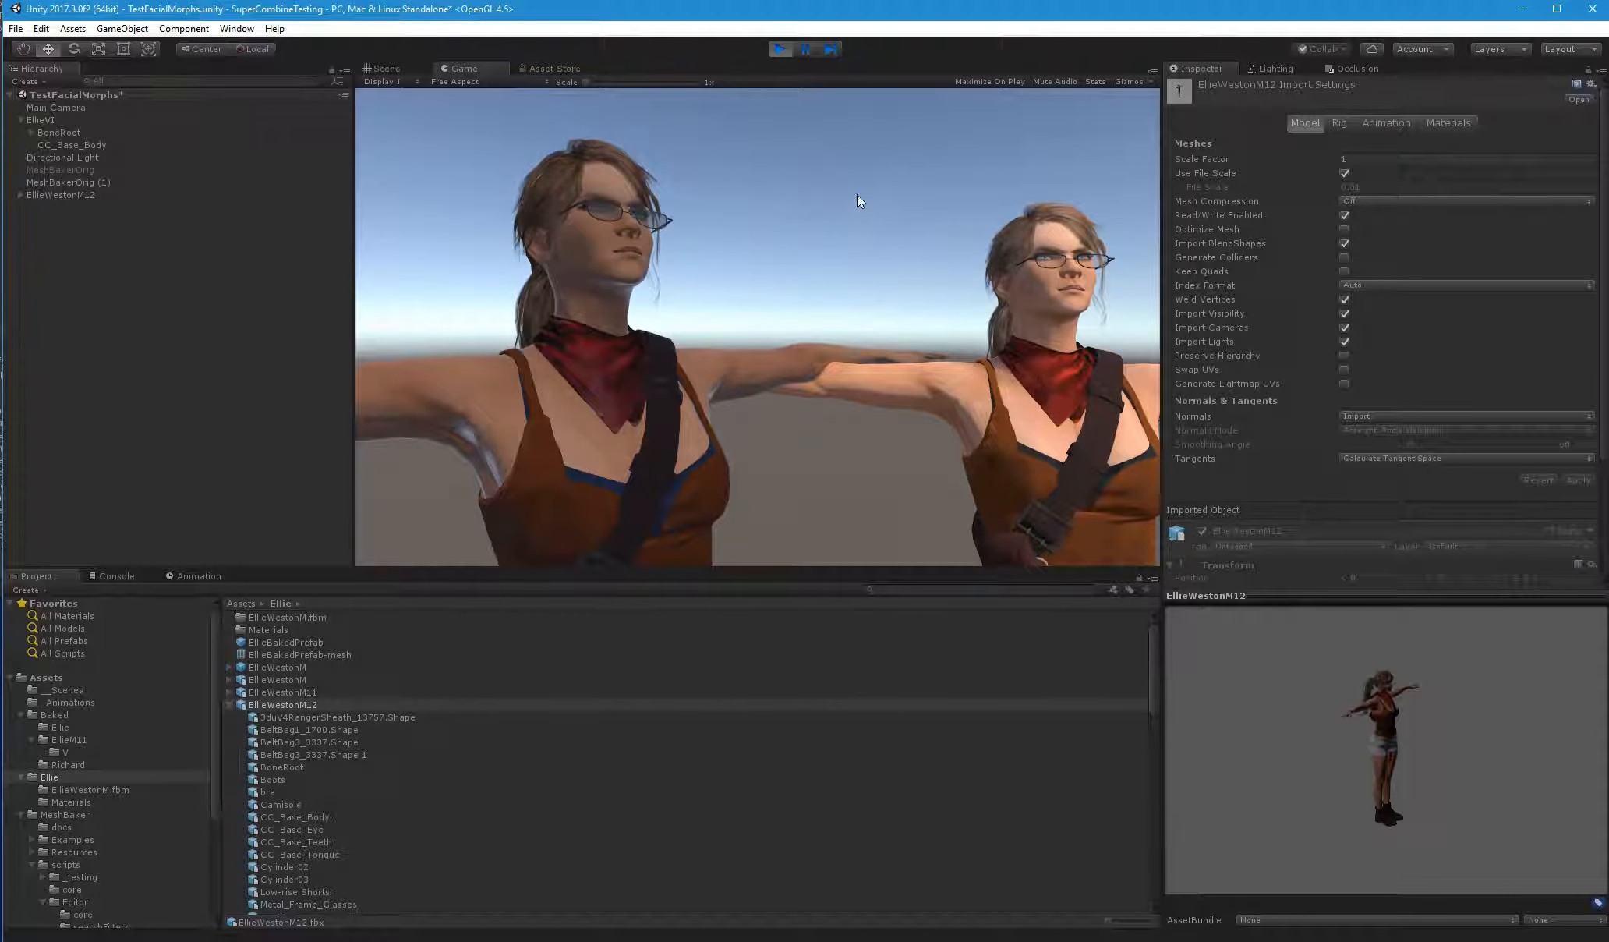
click(780, 50)
click(21, 195)
click(103, 207)
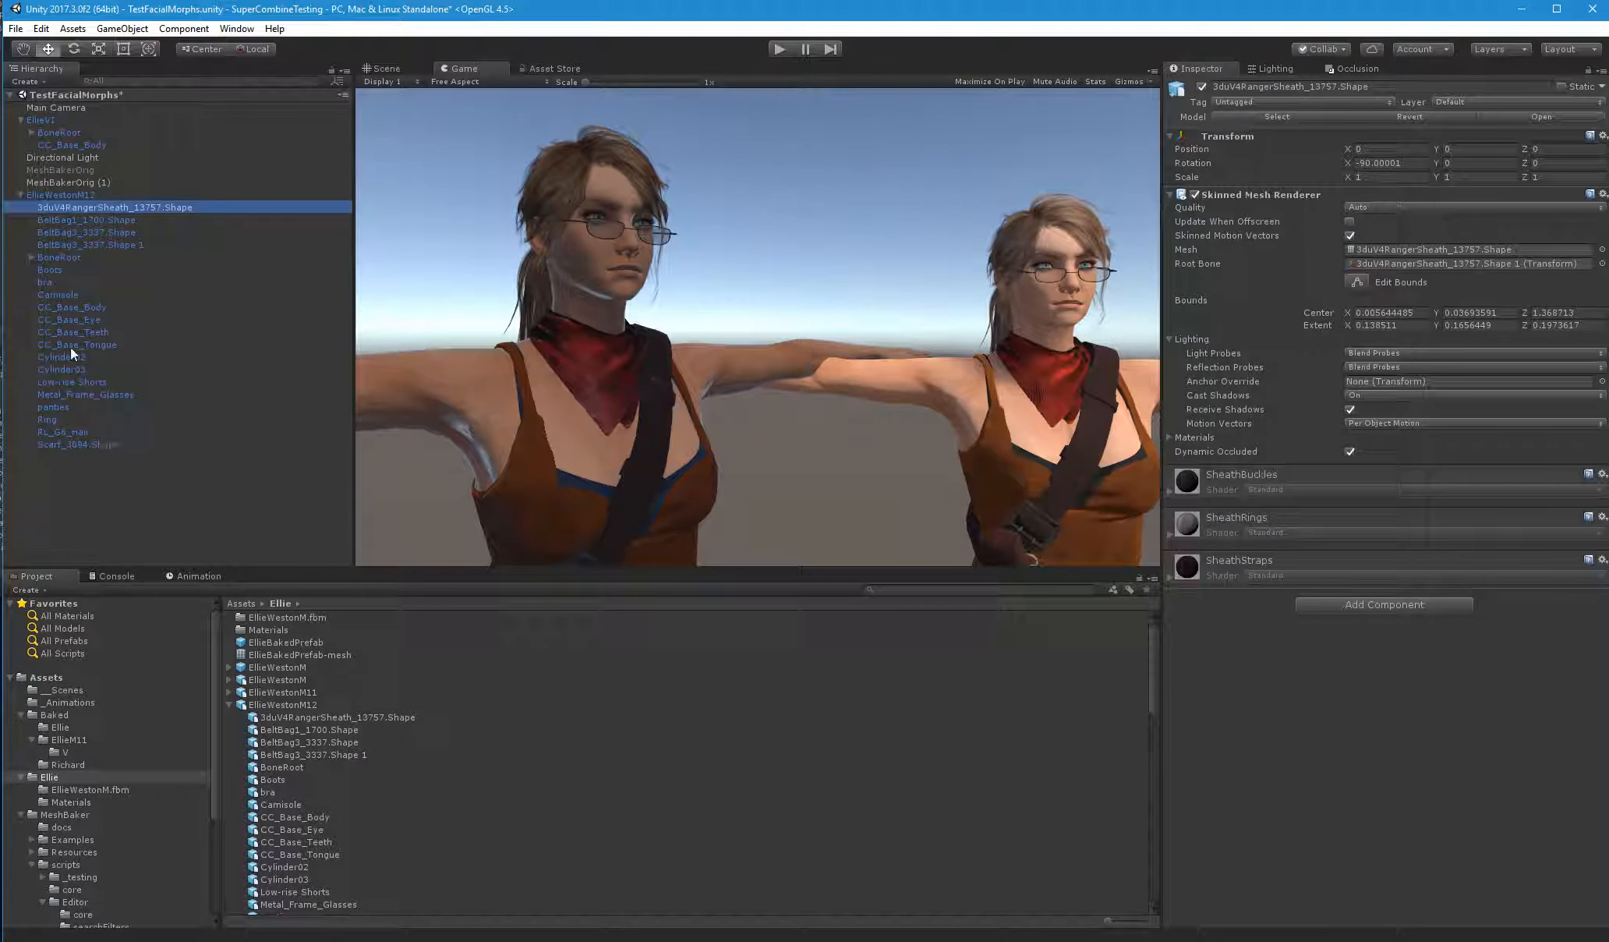
click(55, 258)
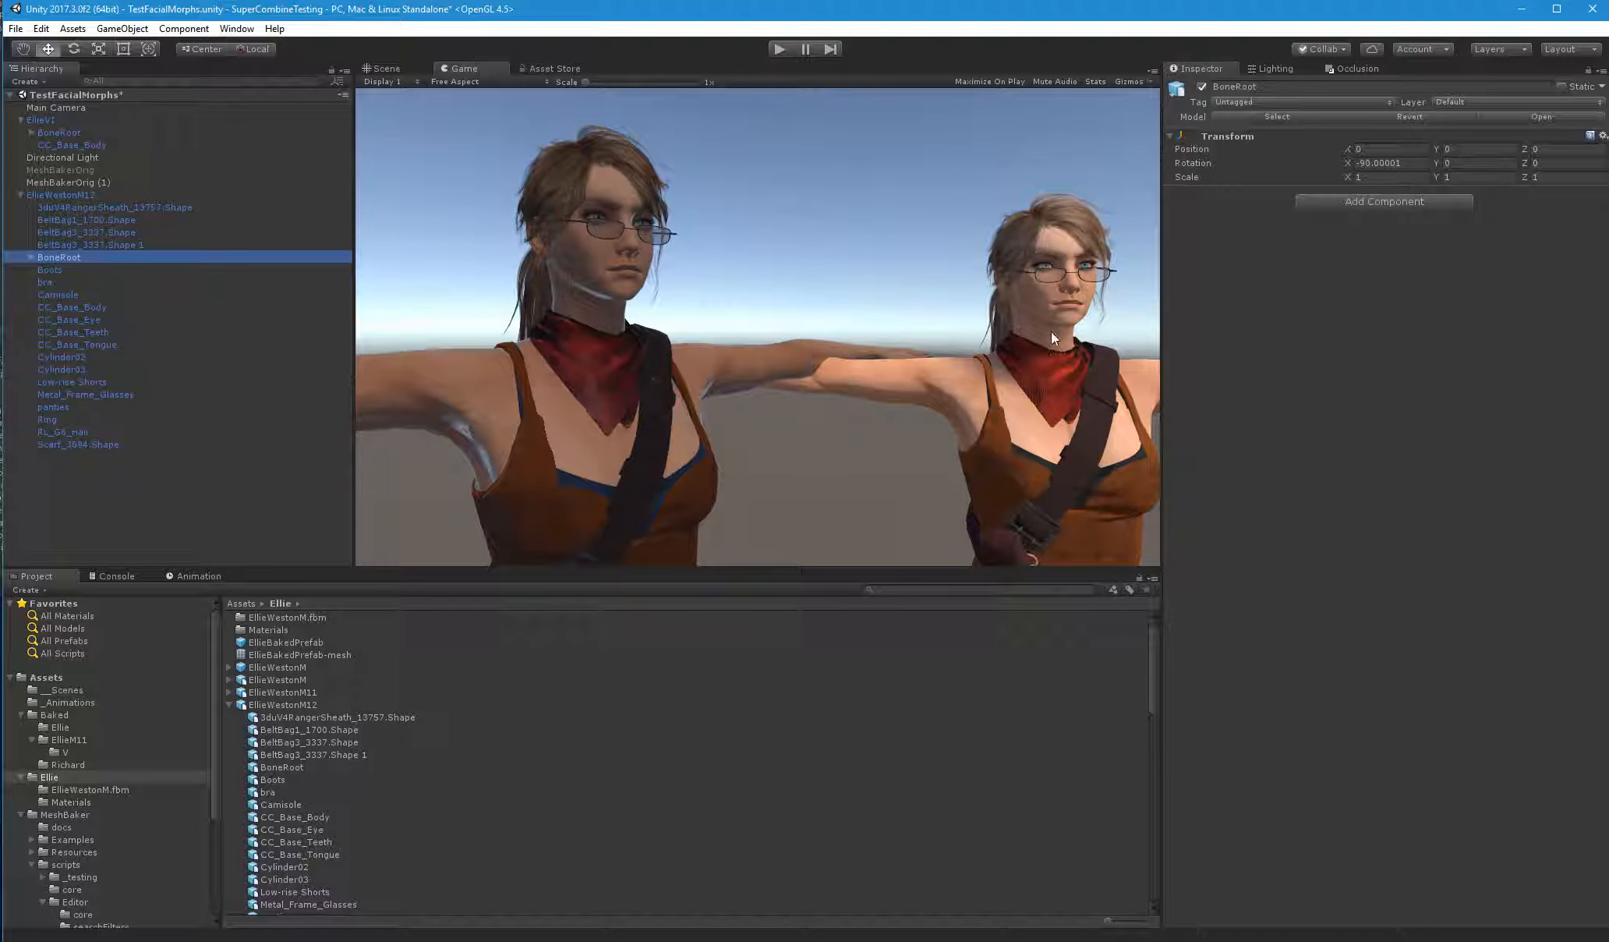
click(138, 229)
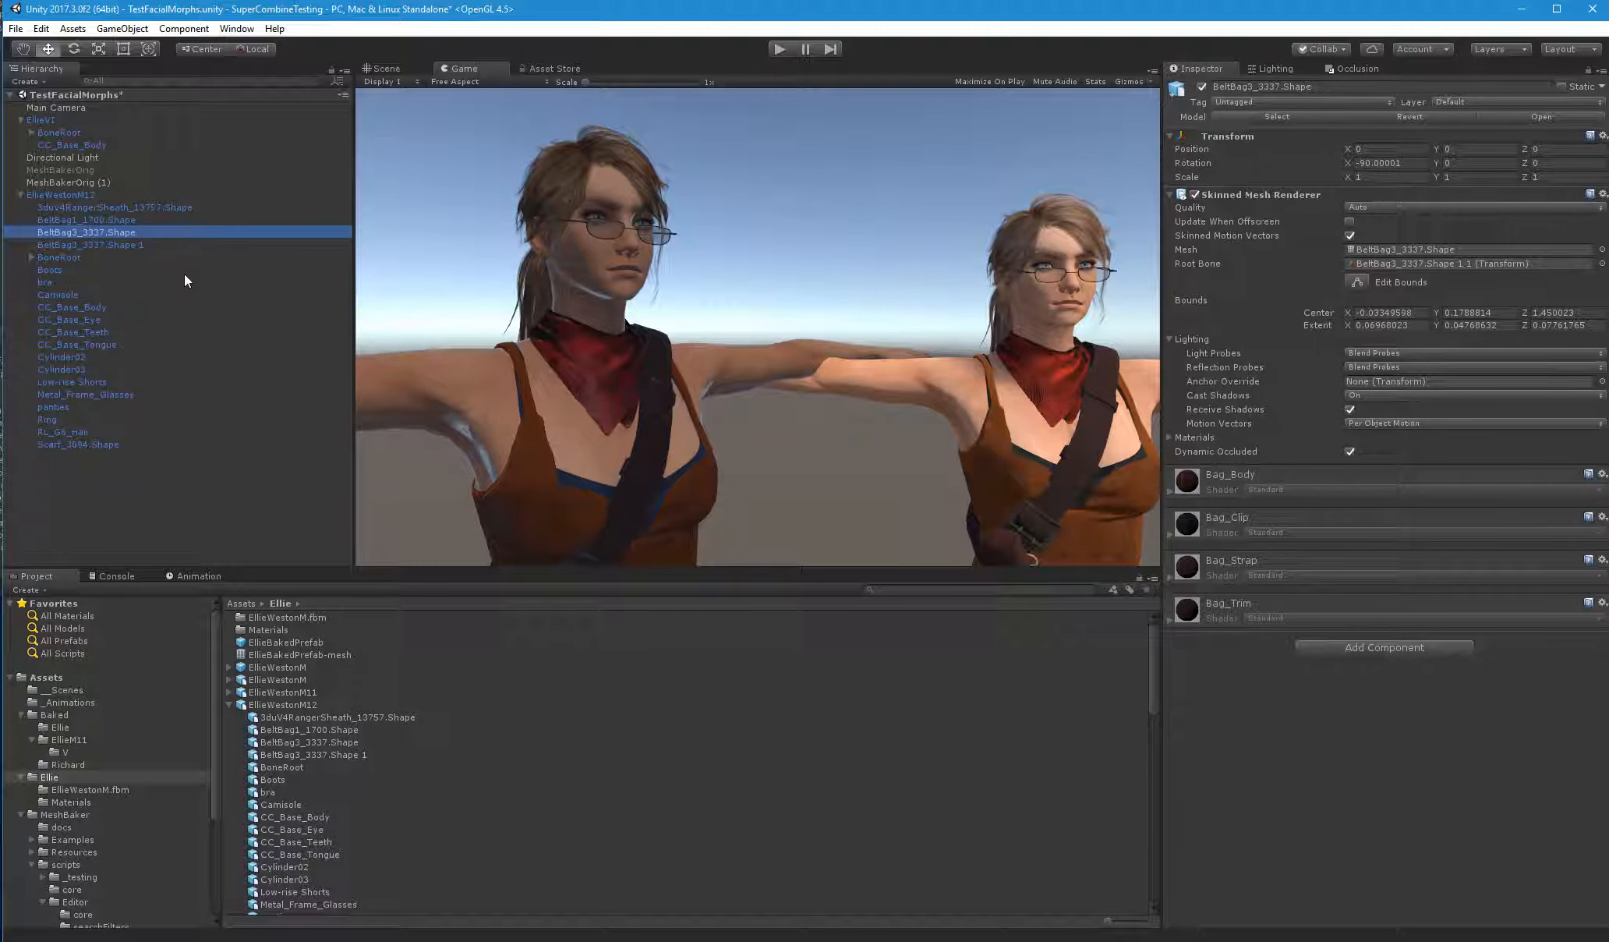
Set the material location of the EllieWestonM12 model to Use External Materials (Legacy) and apply the import settings
click(291, 705)
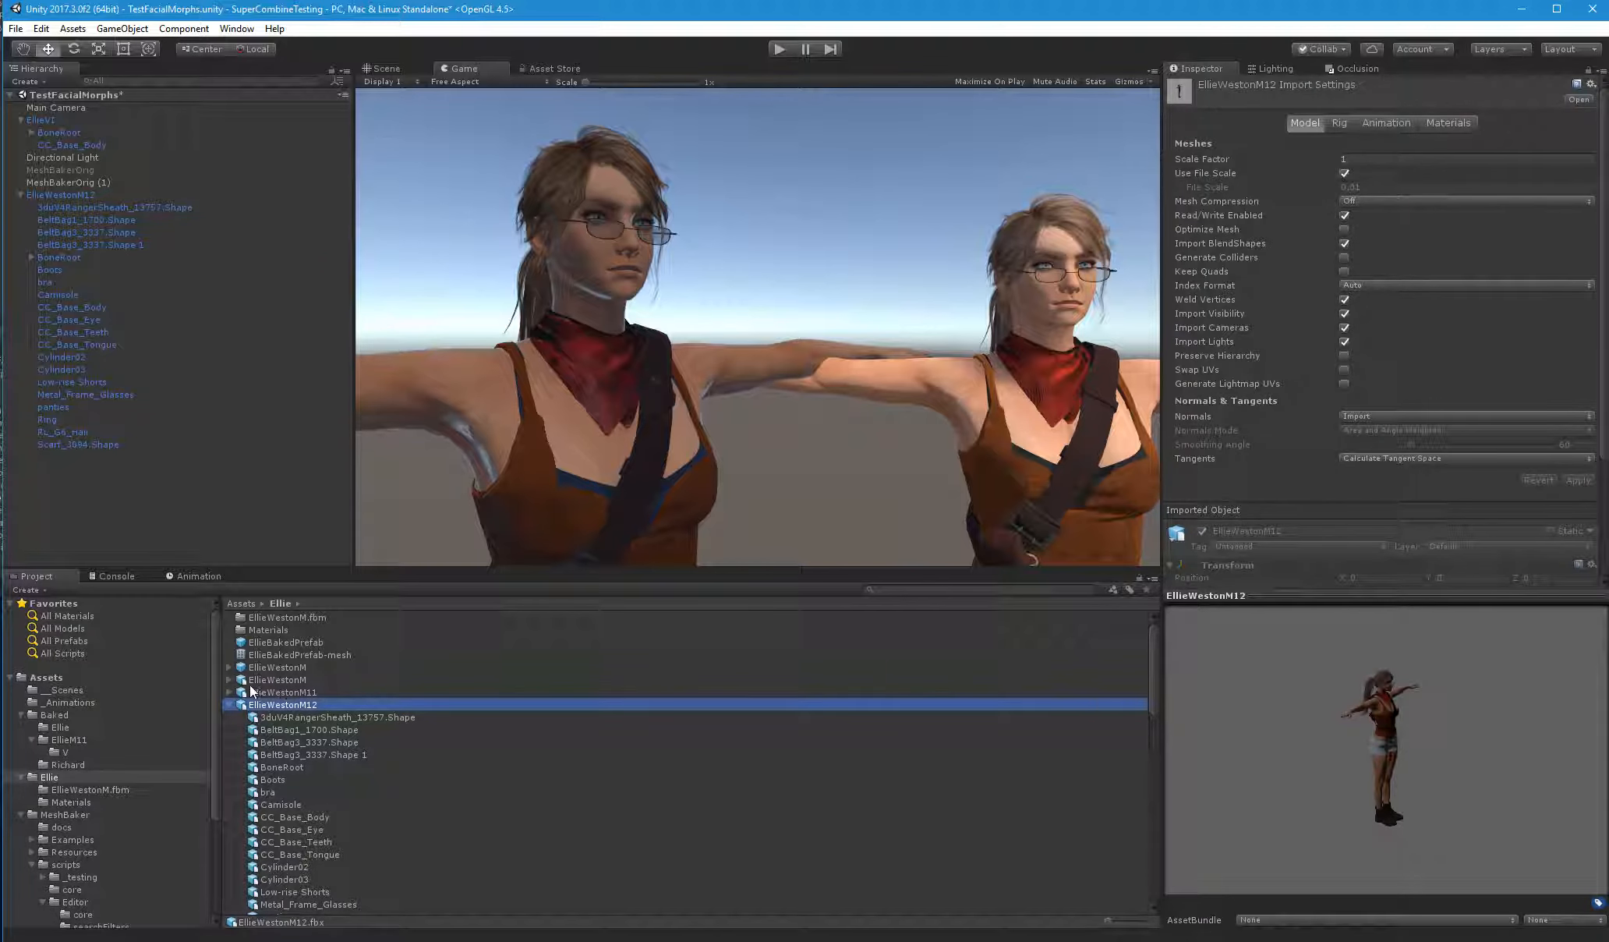
click(229, 704)
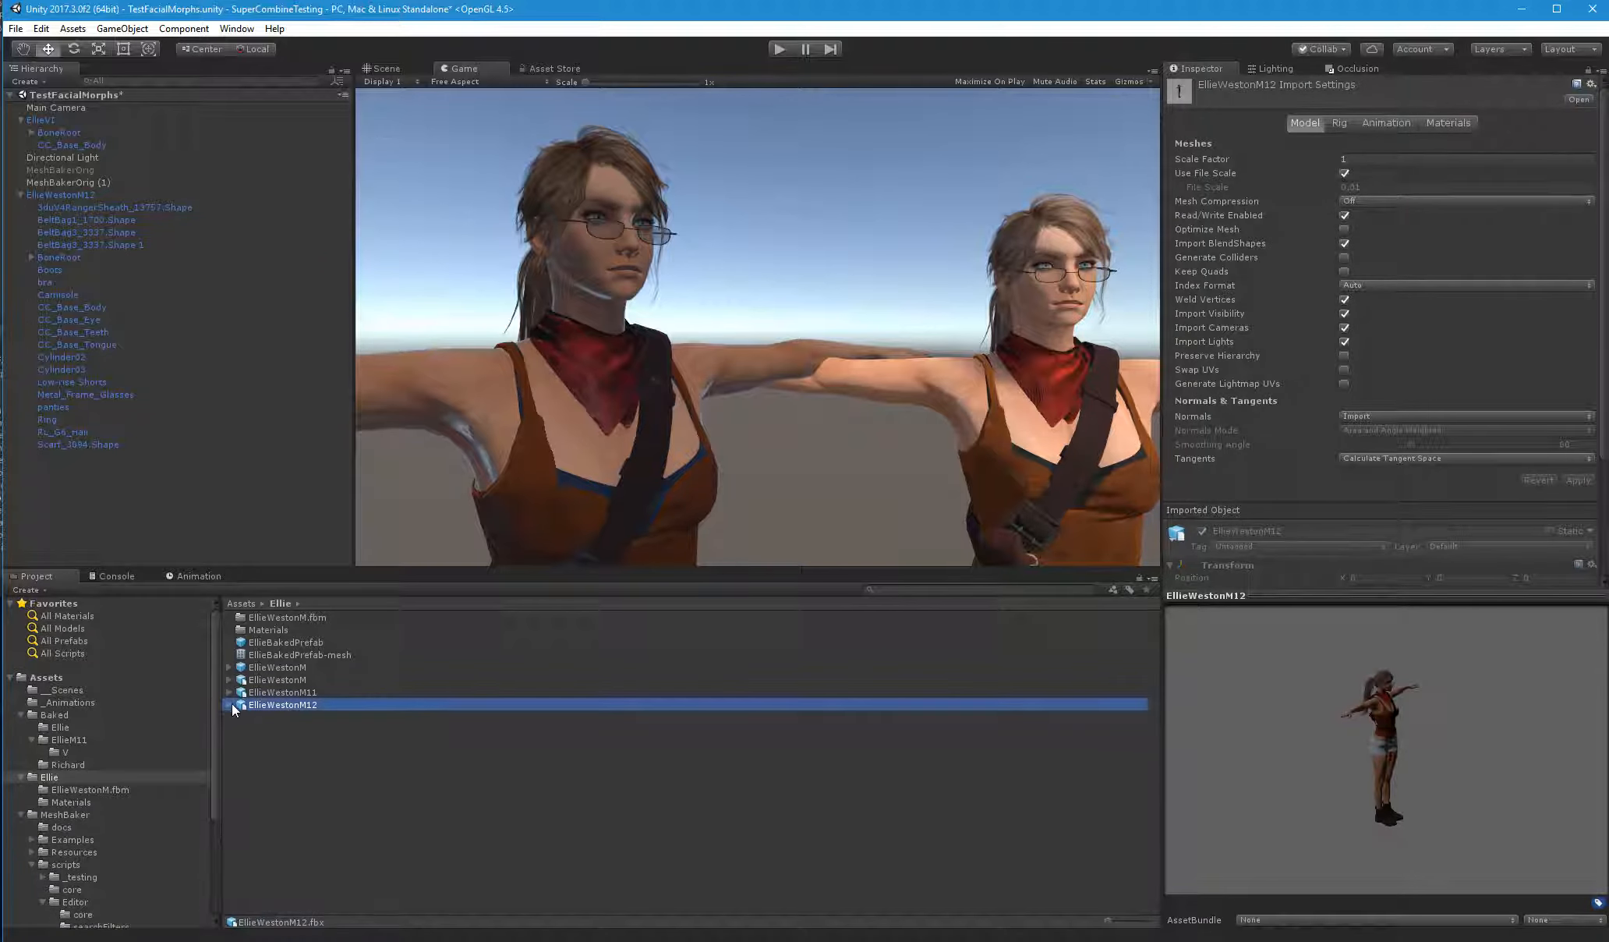
click(1445, 123)
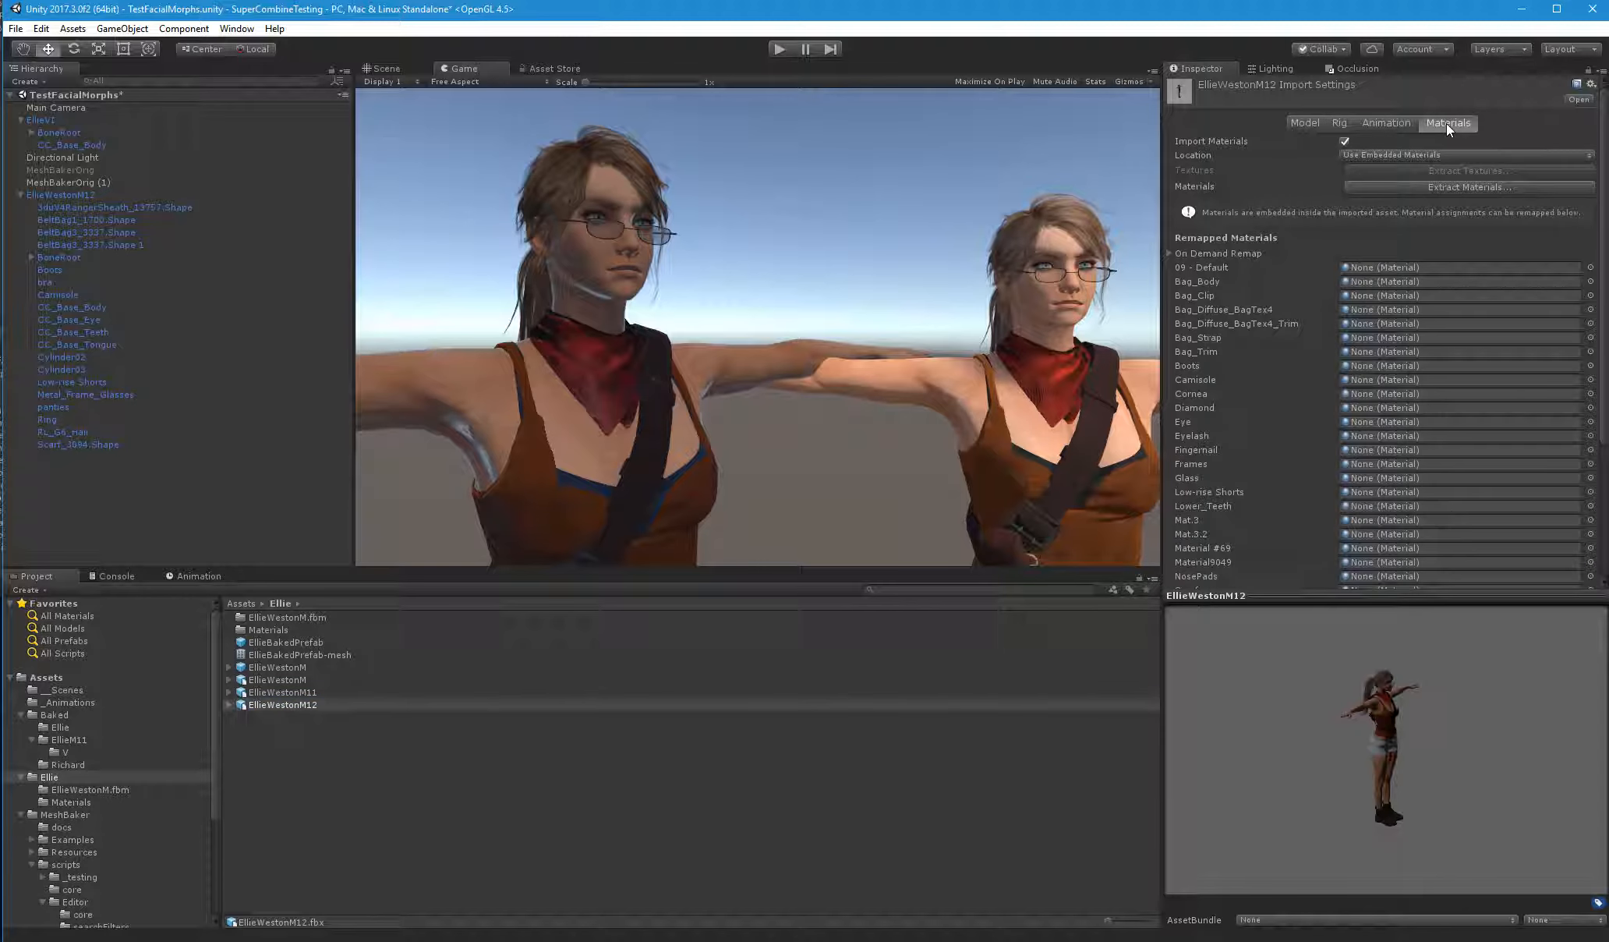
click(1363, 158)
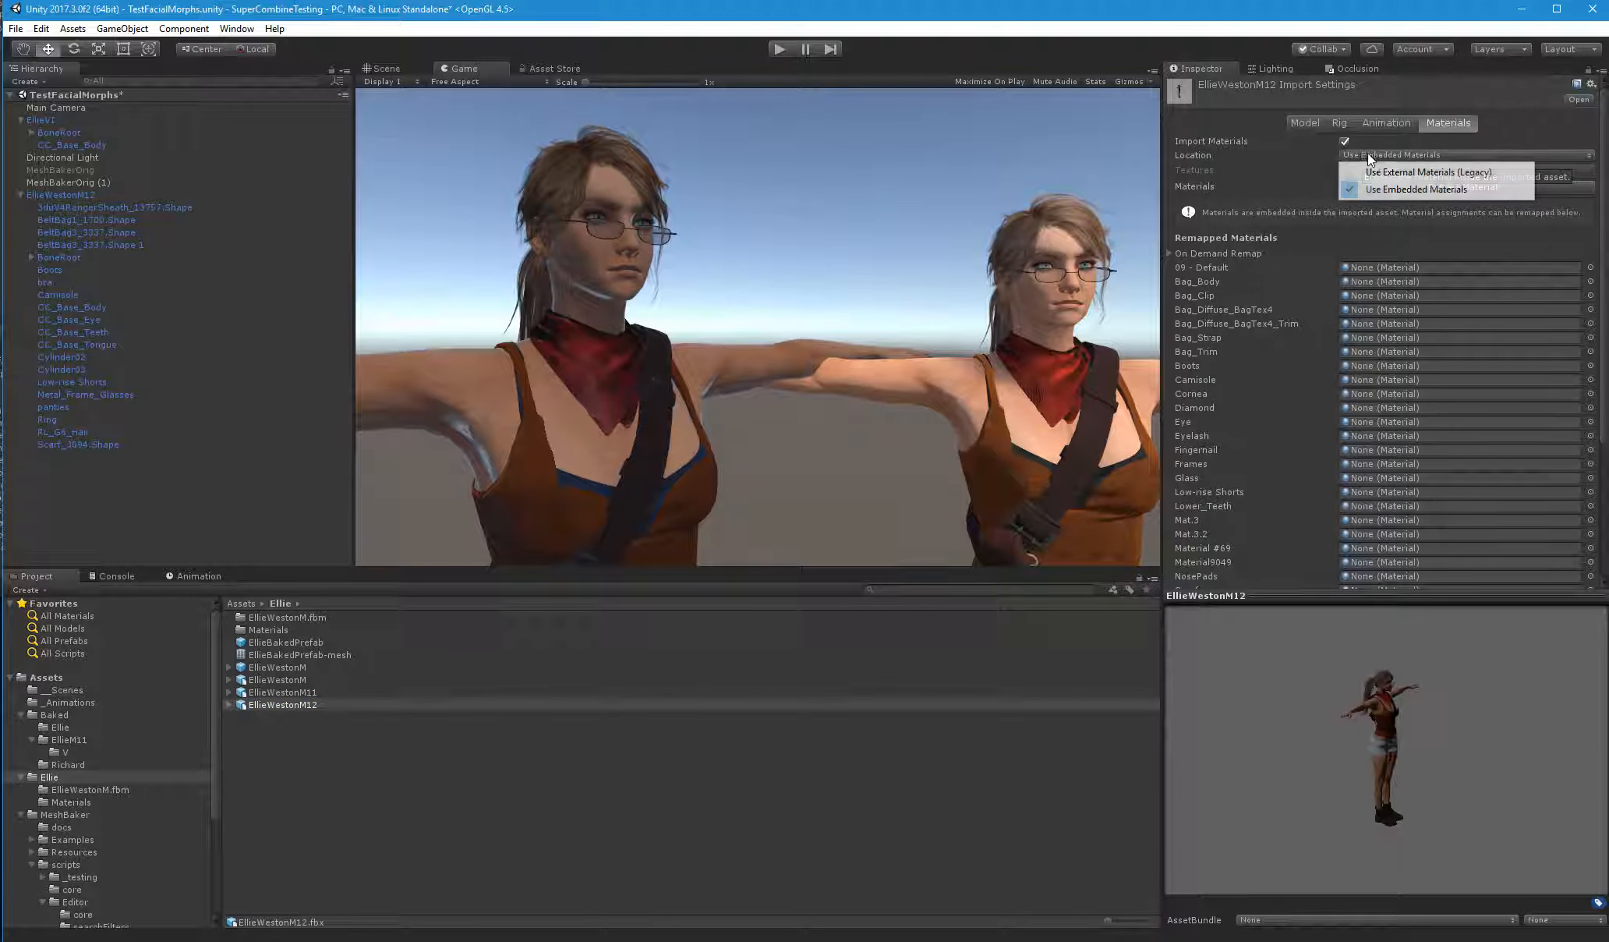
click(1442, 173)
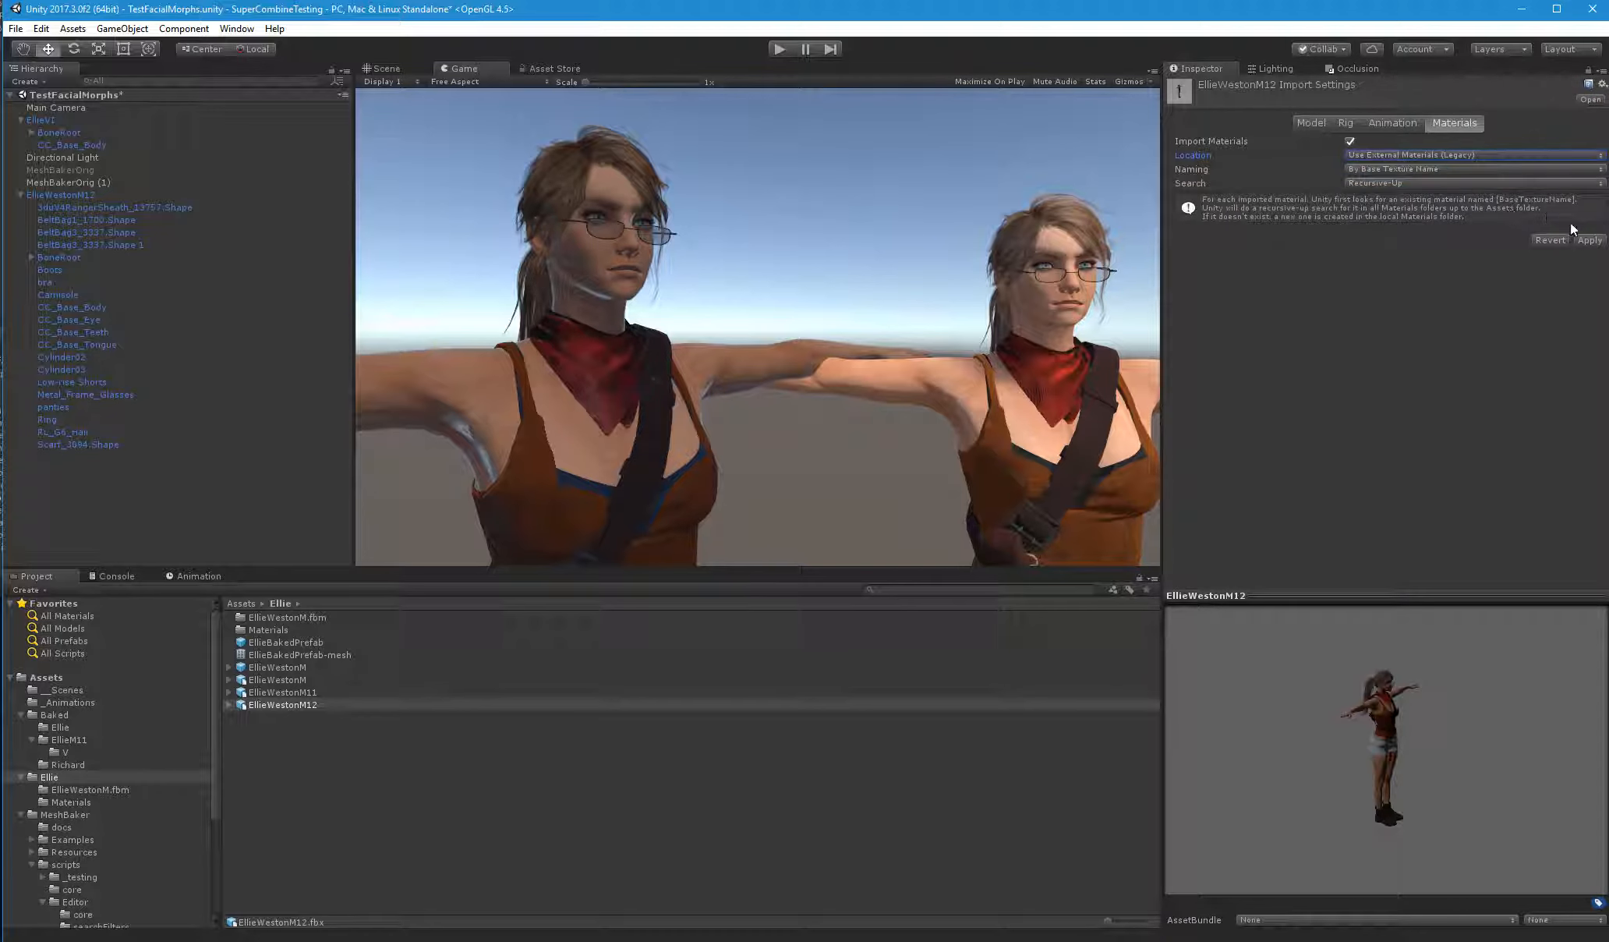
click(1589, 241)
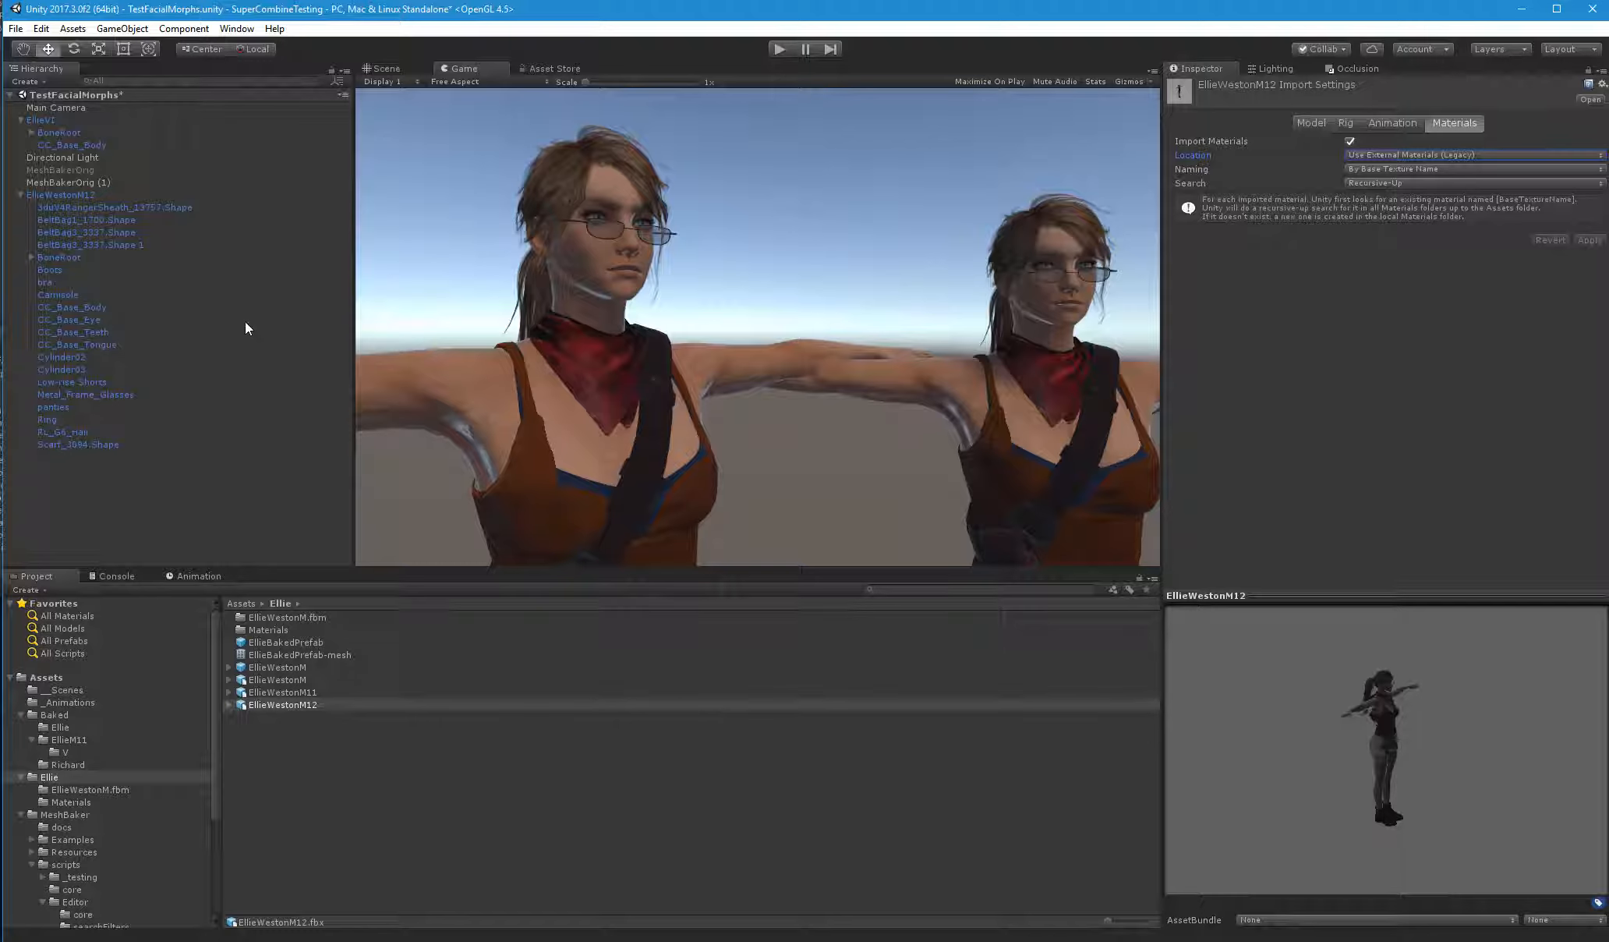
Examine the materials of the scarf and RL_G6_Hair meshes, including the available shaders and the tail_Diffuse rendering settings
click(91, 444)
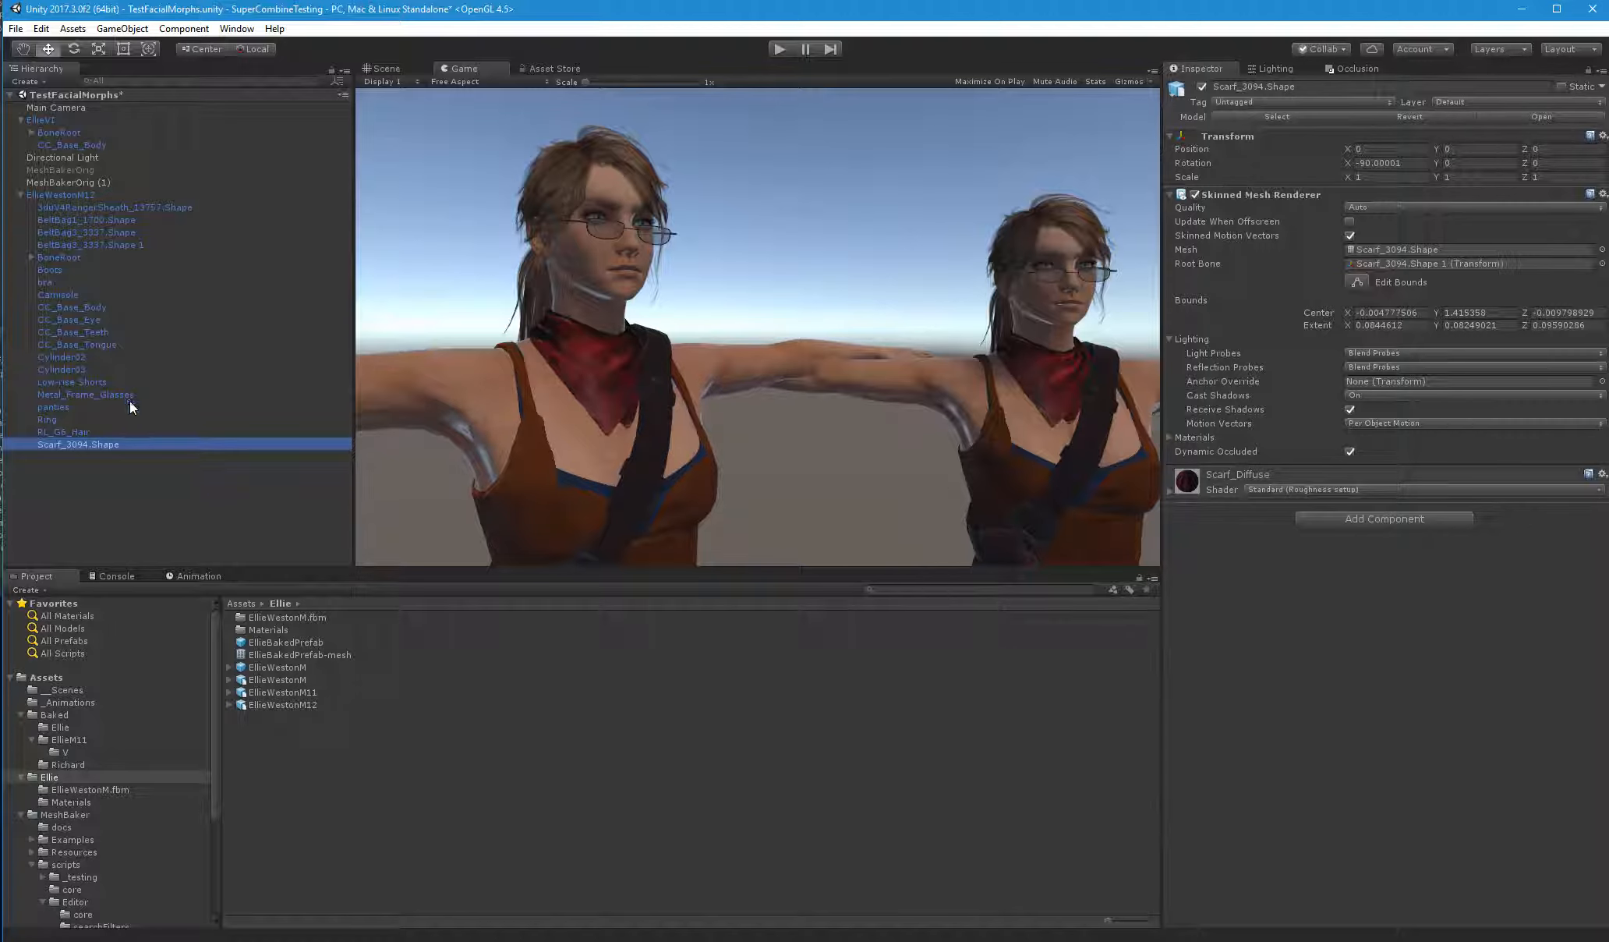
click(75, 432)
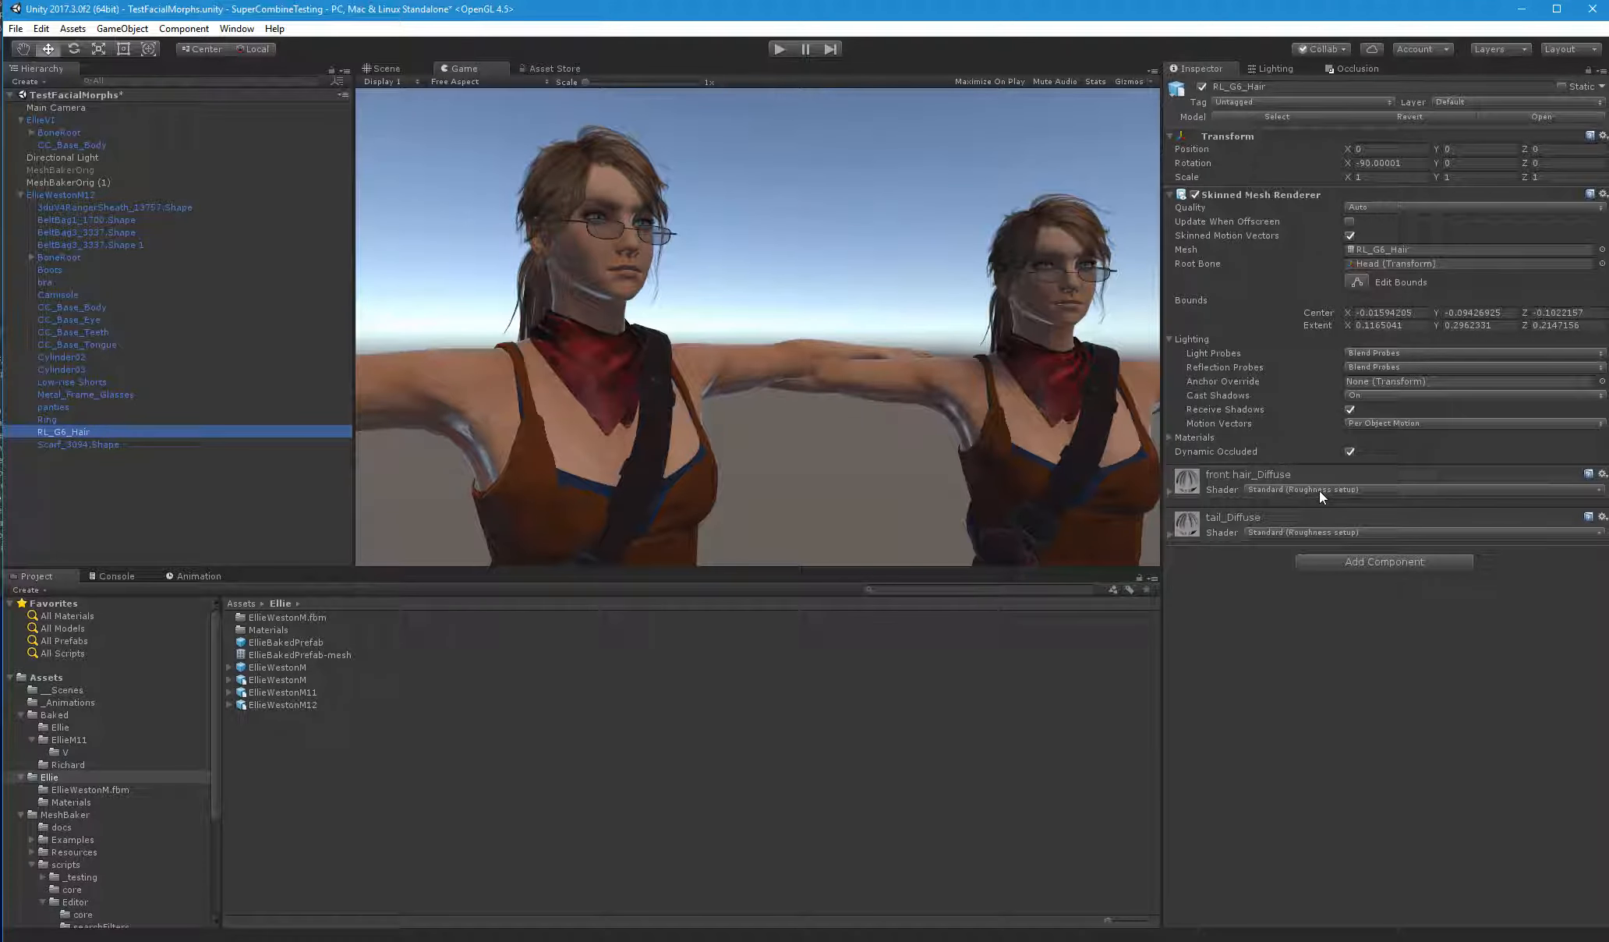
click(1170, 489)
click(1170, 488)
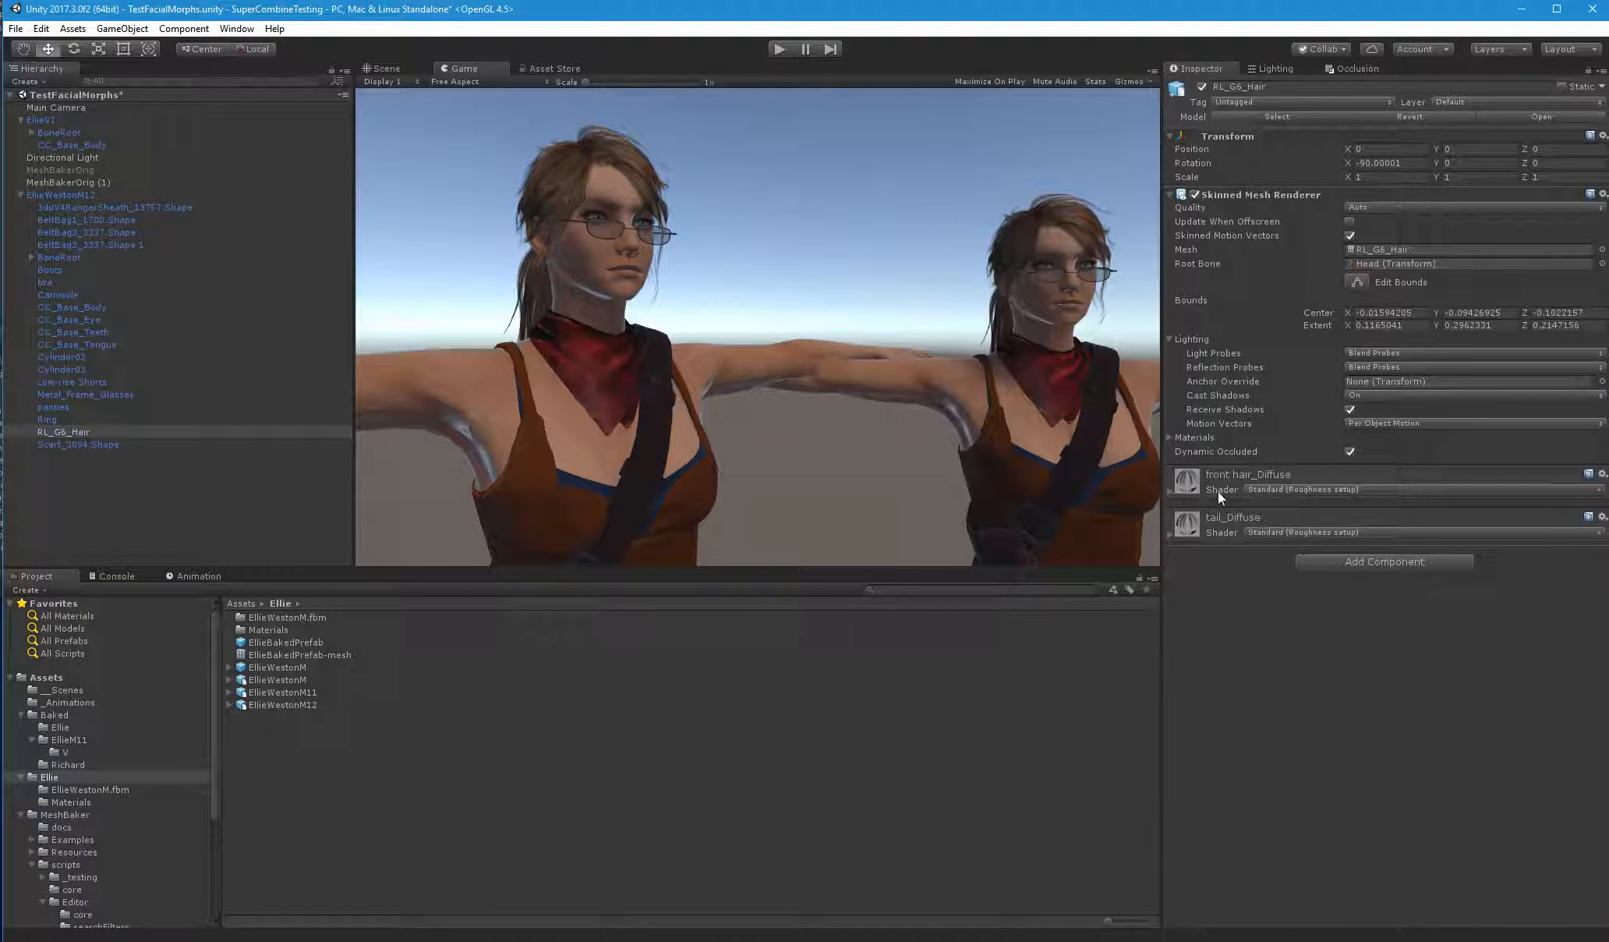
click(1275, 489)
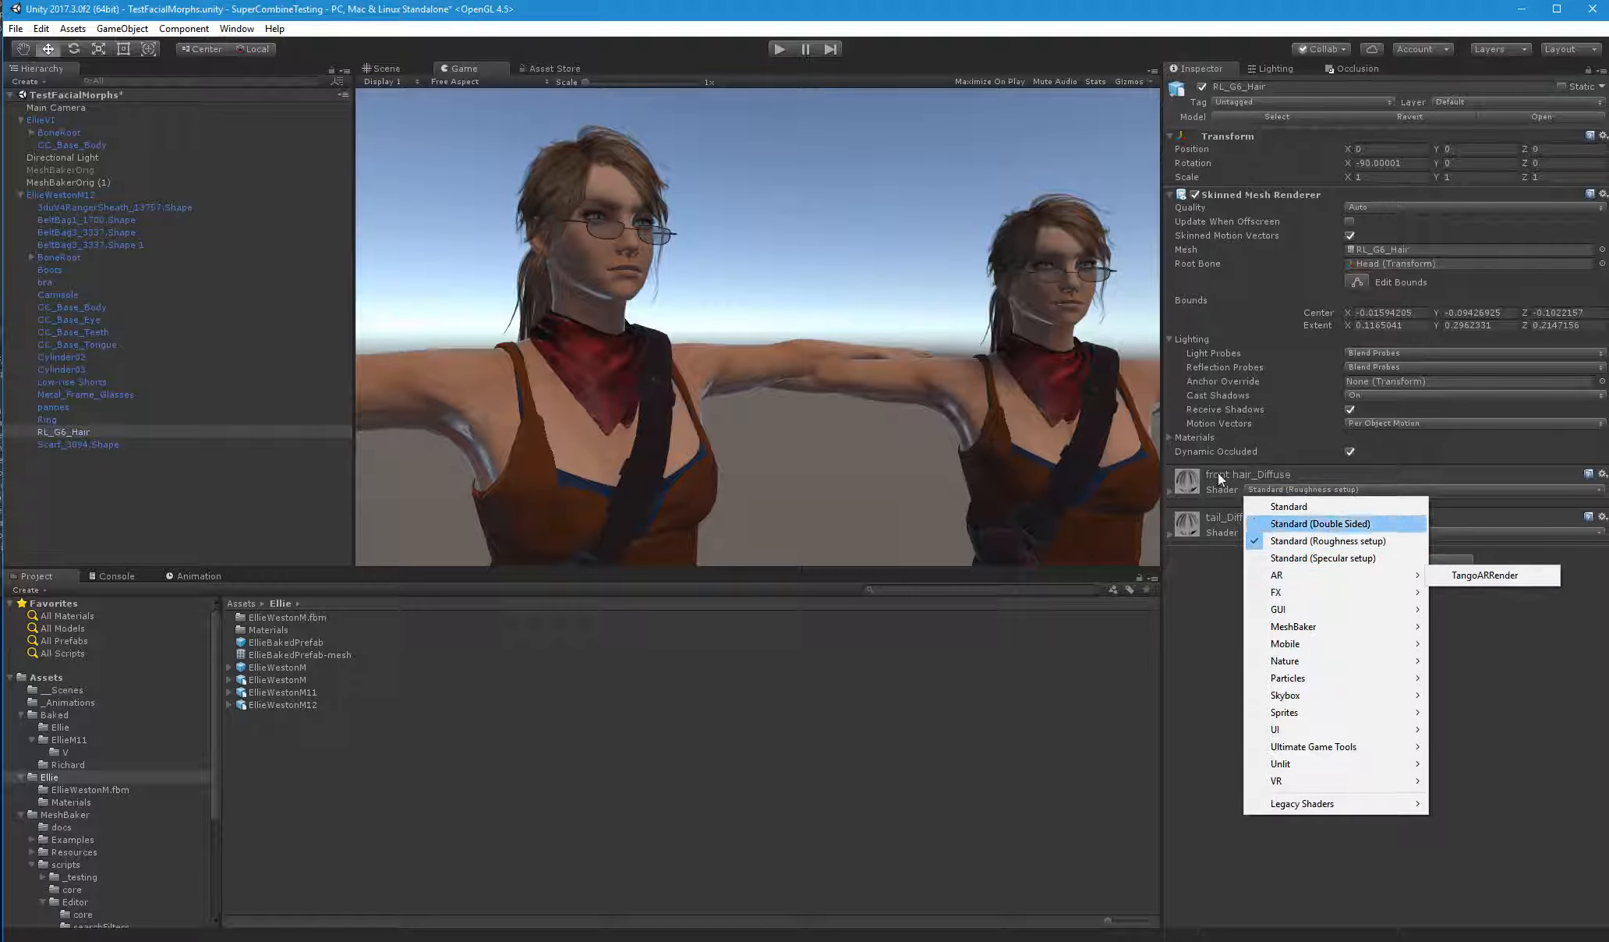
click(1166, 527)
click(1170, 530)
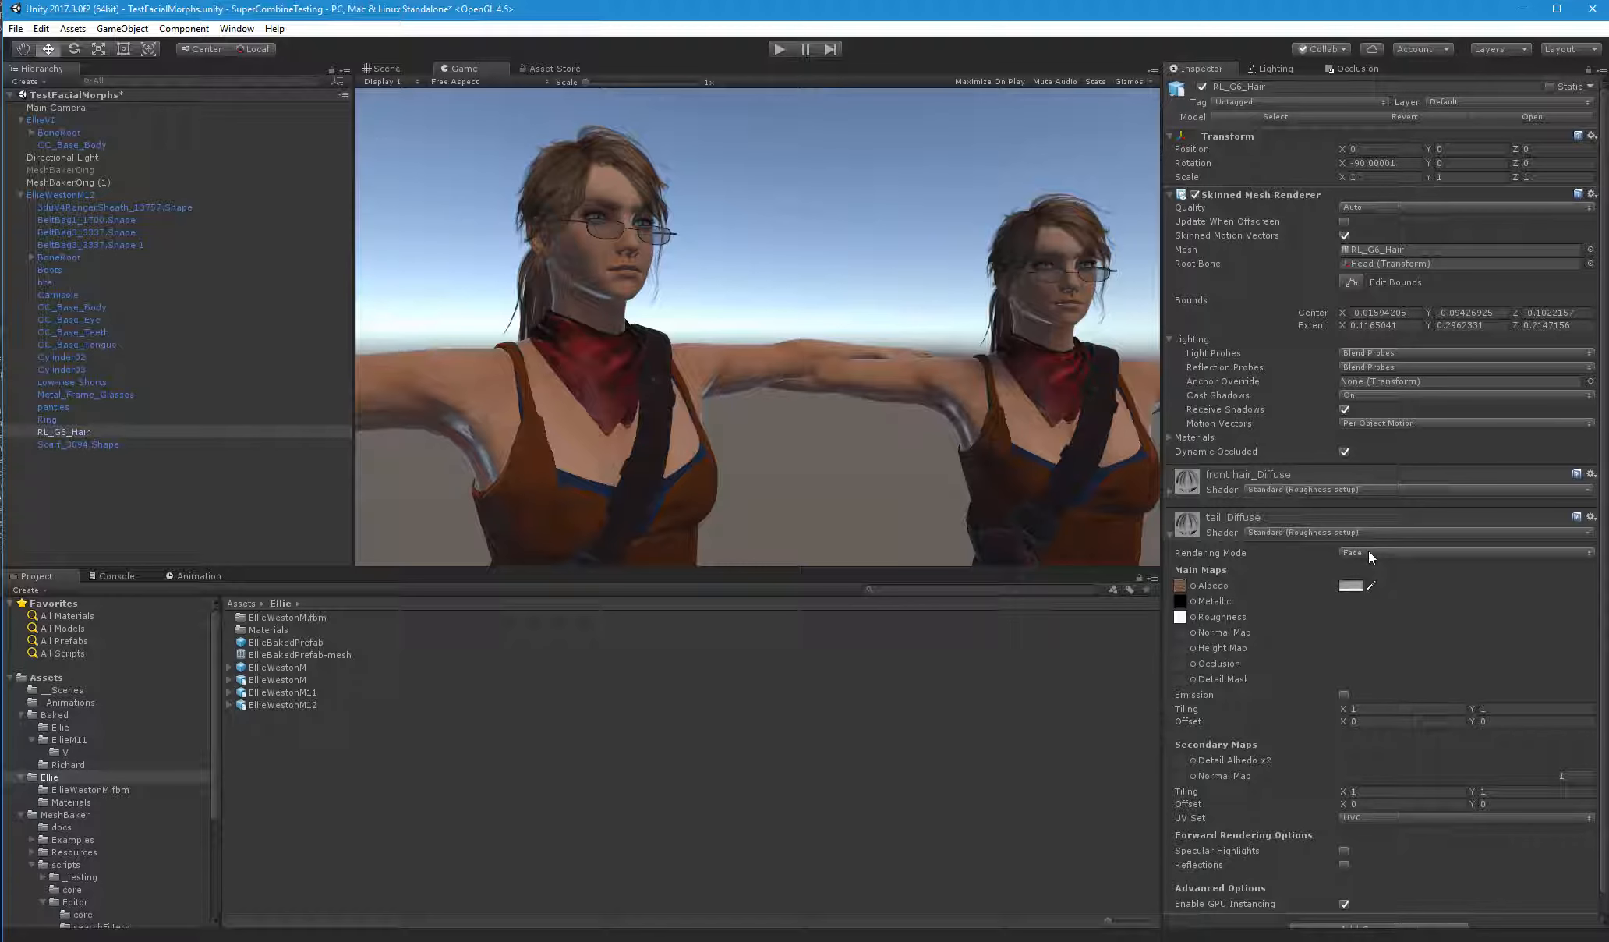
click(1172, 533)
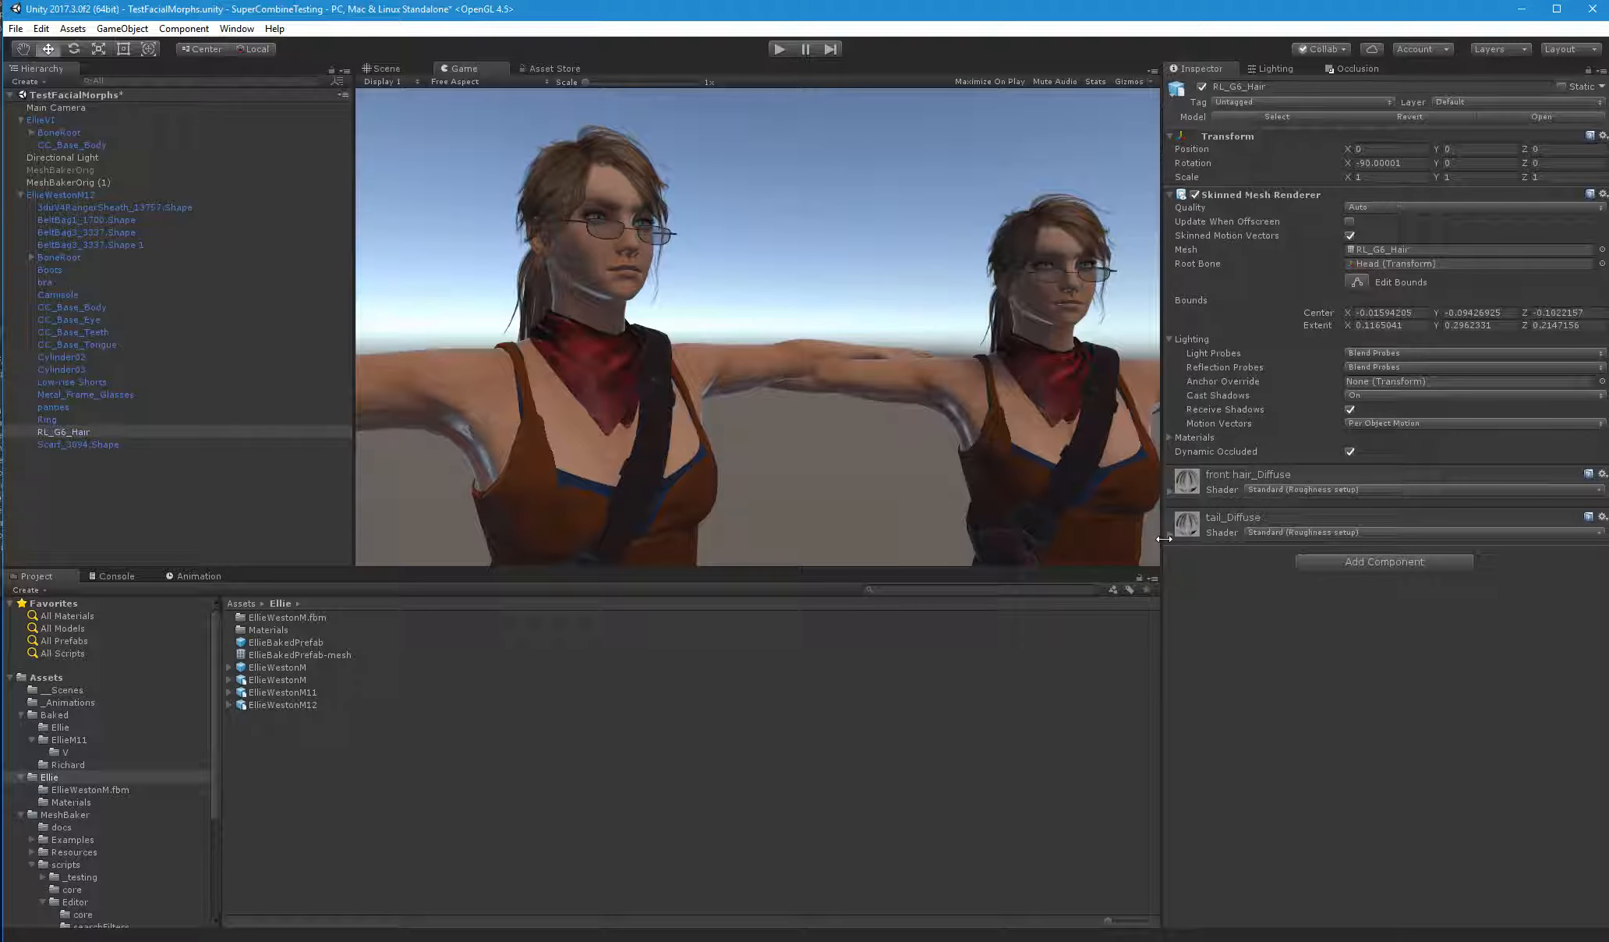
Add all EllieWestonM12 meshes to MeshBakerOrig (1), with the exclusion of meshes with out-of-bounds UVs turned off
click(95, 181)
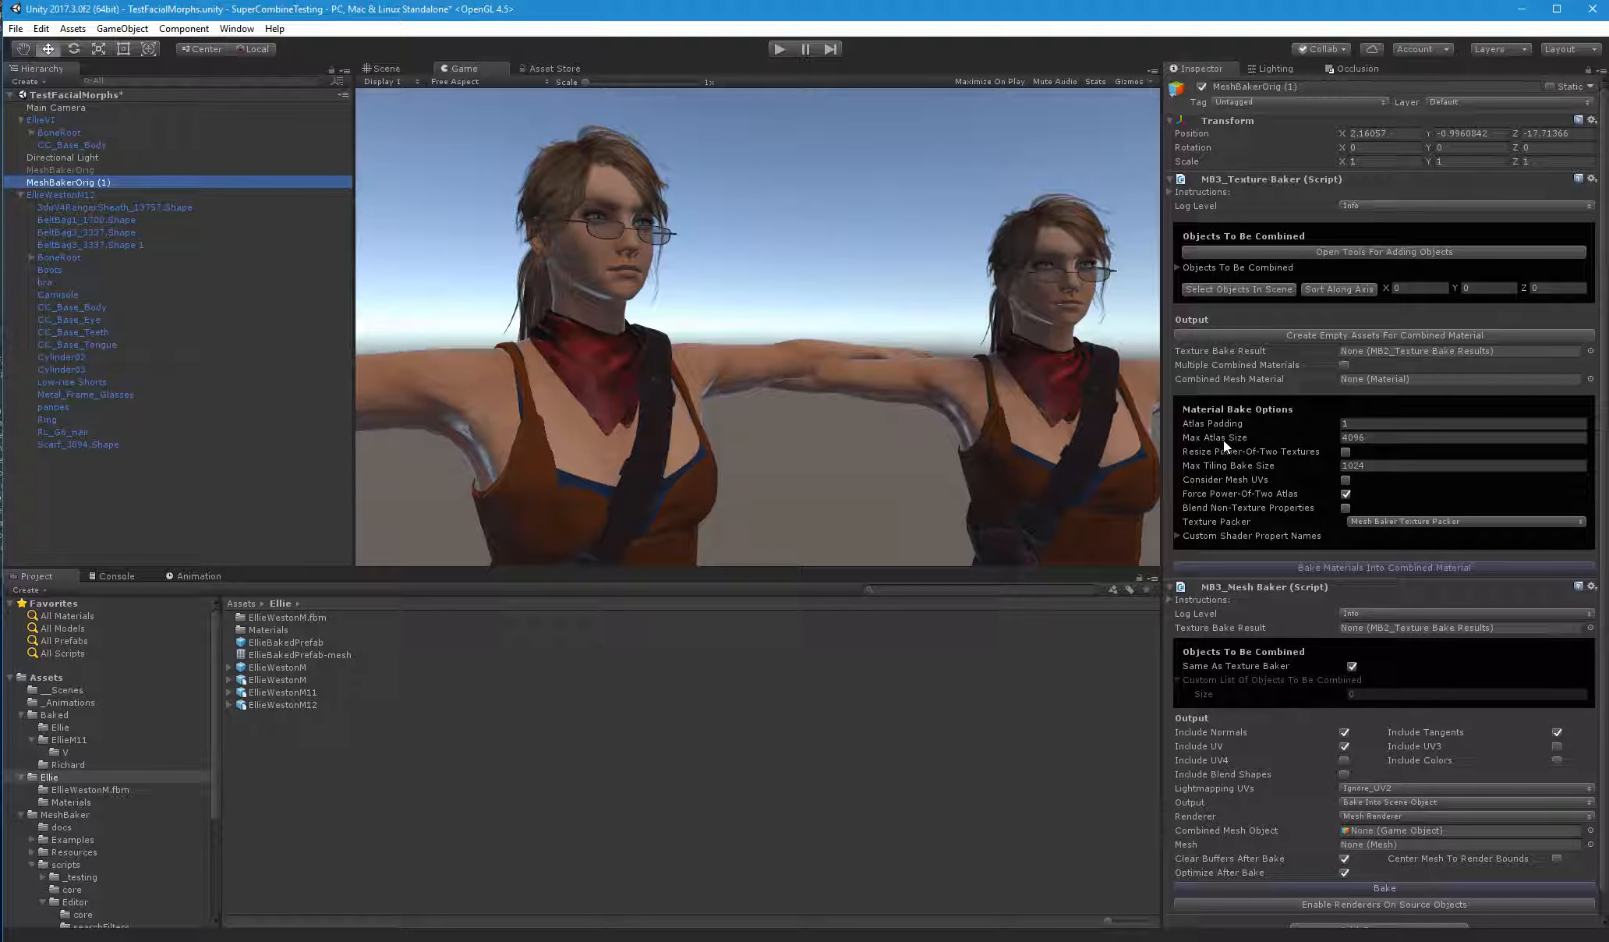
click(1308, 252)
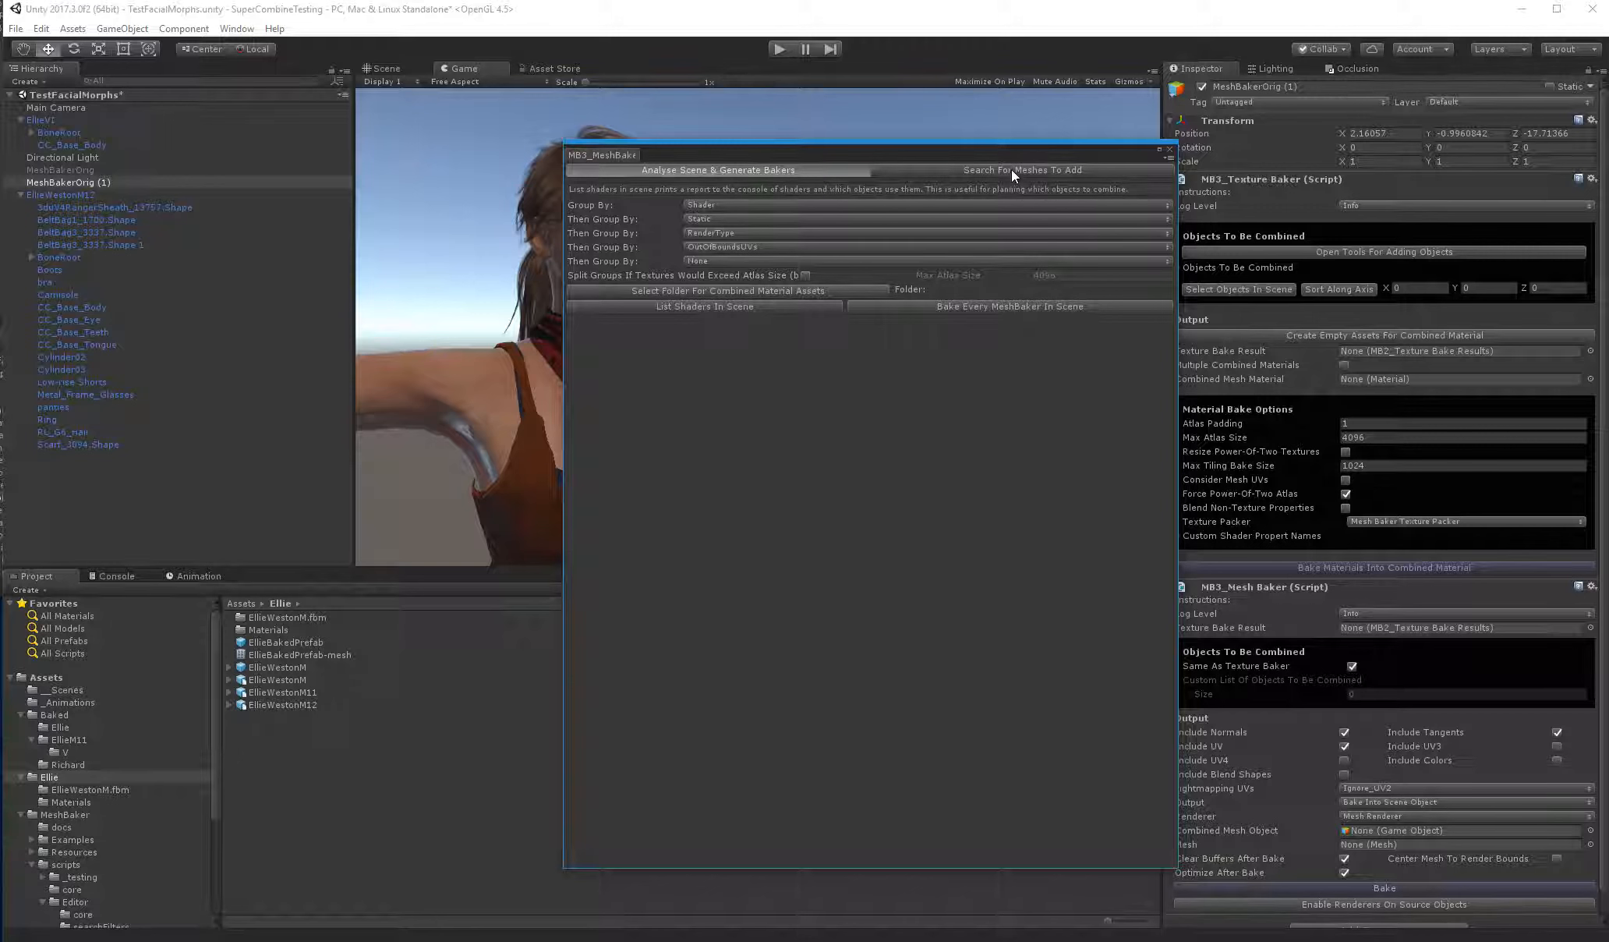
click(1010, 170)
click(74, 194)
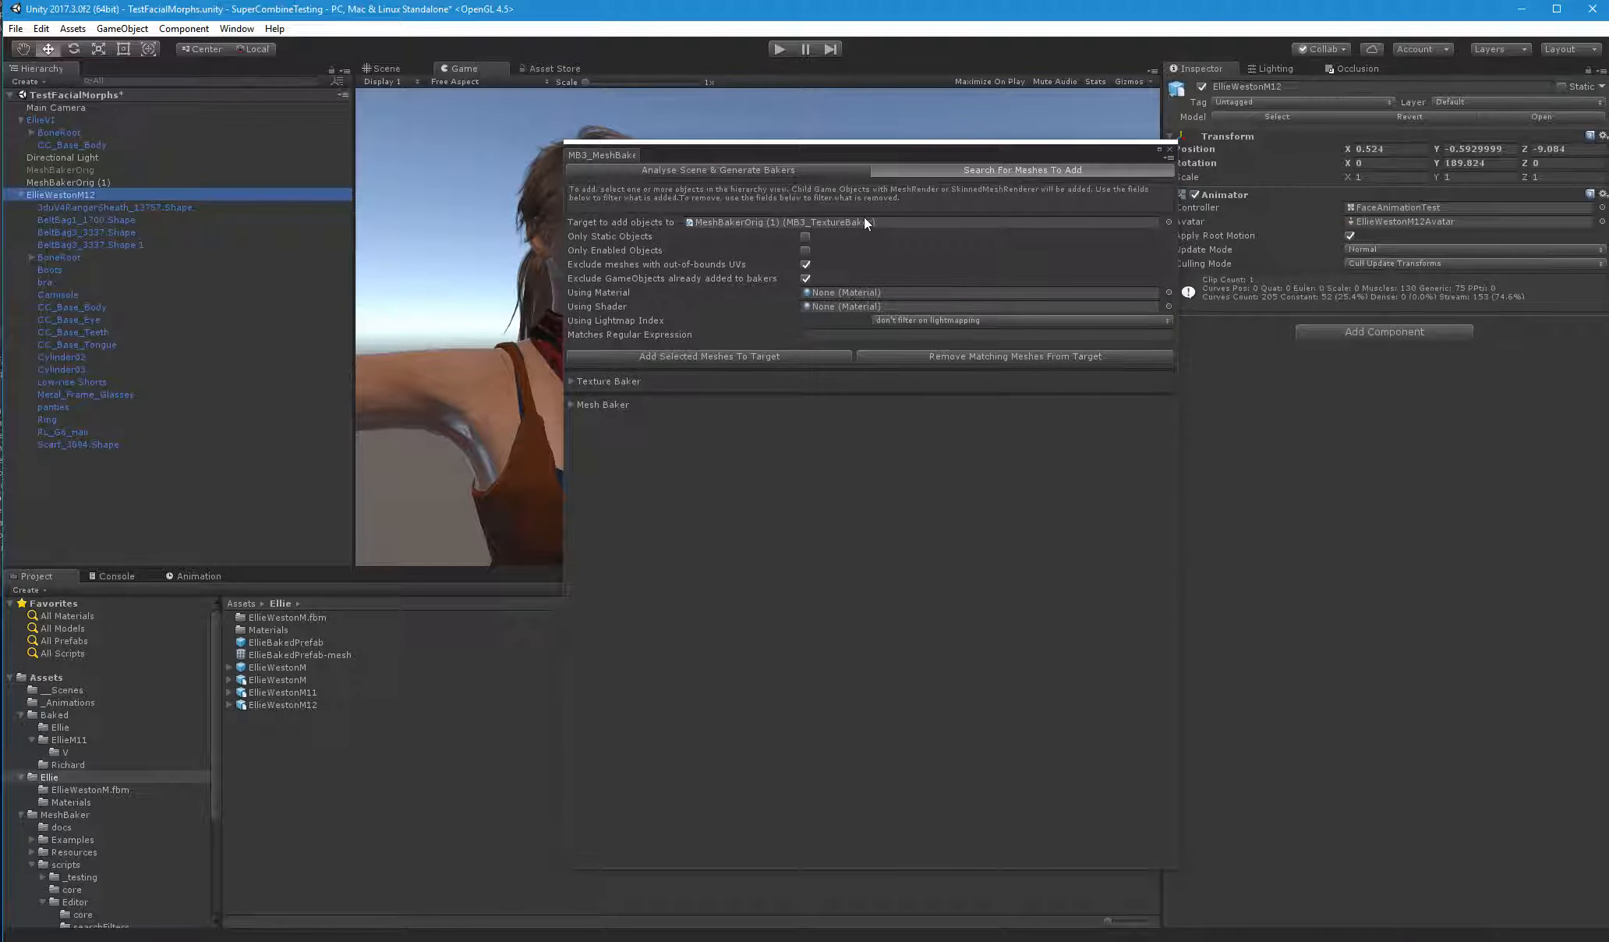
click(806, 265)
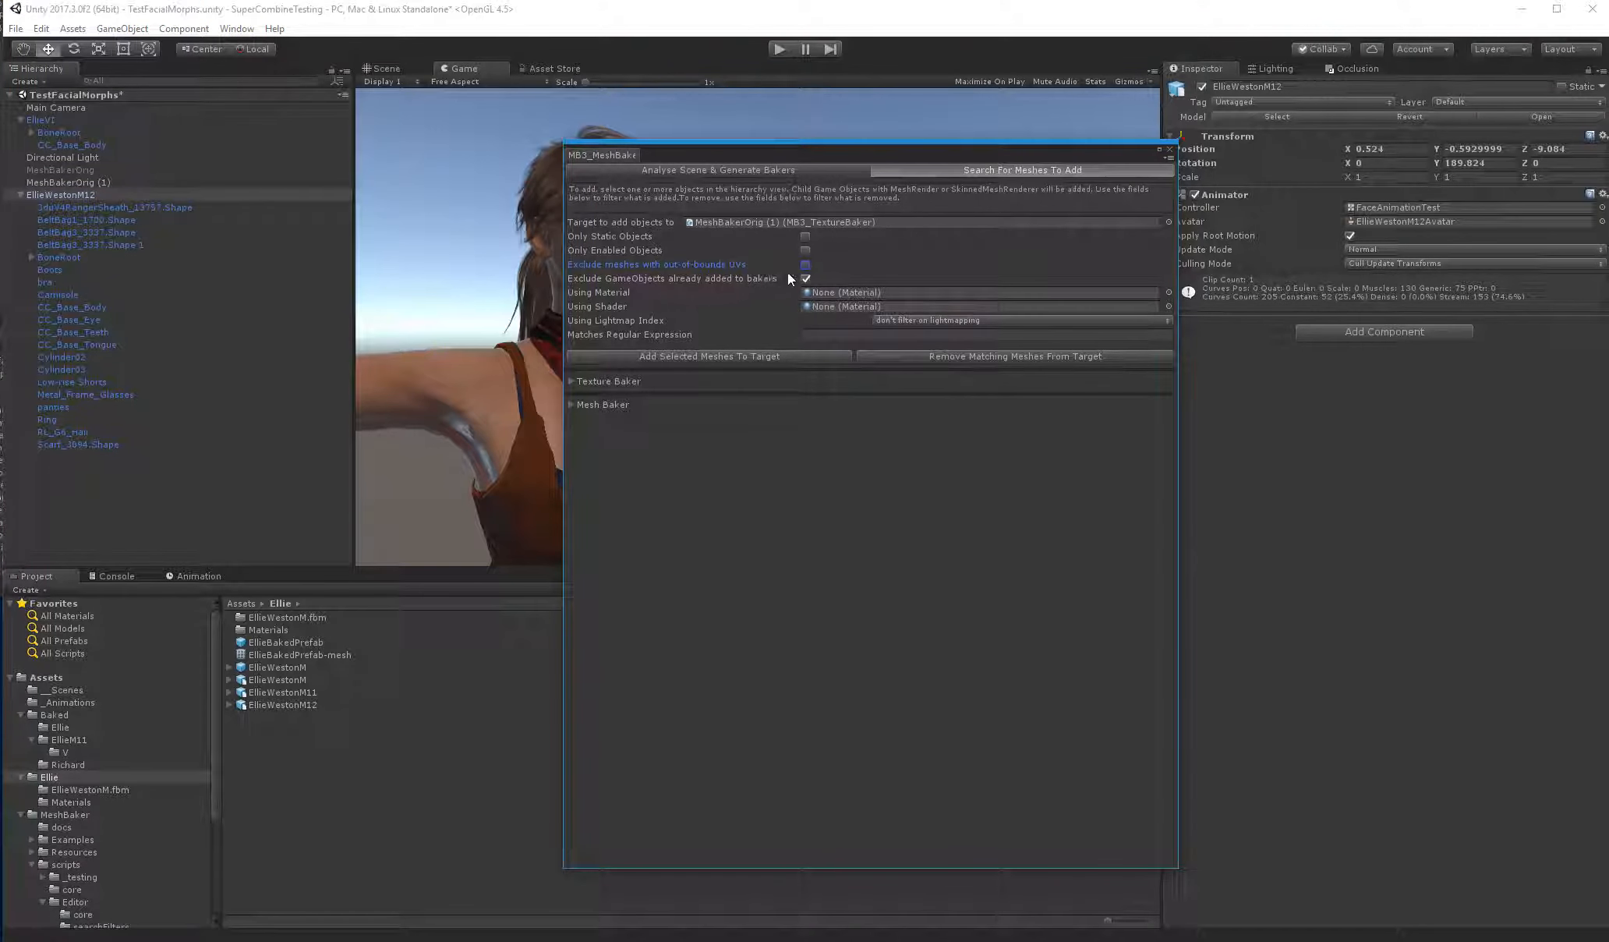
click(786, 355)
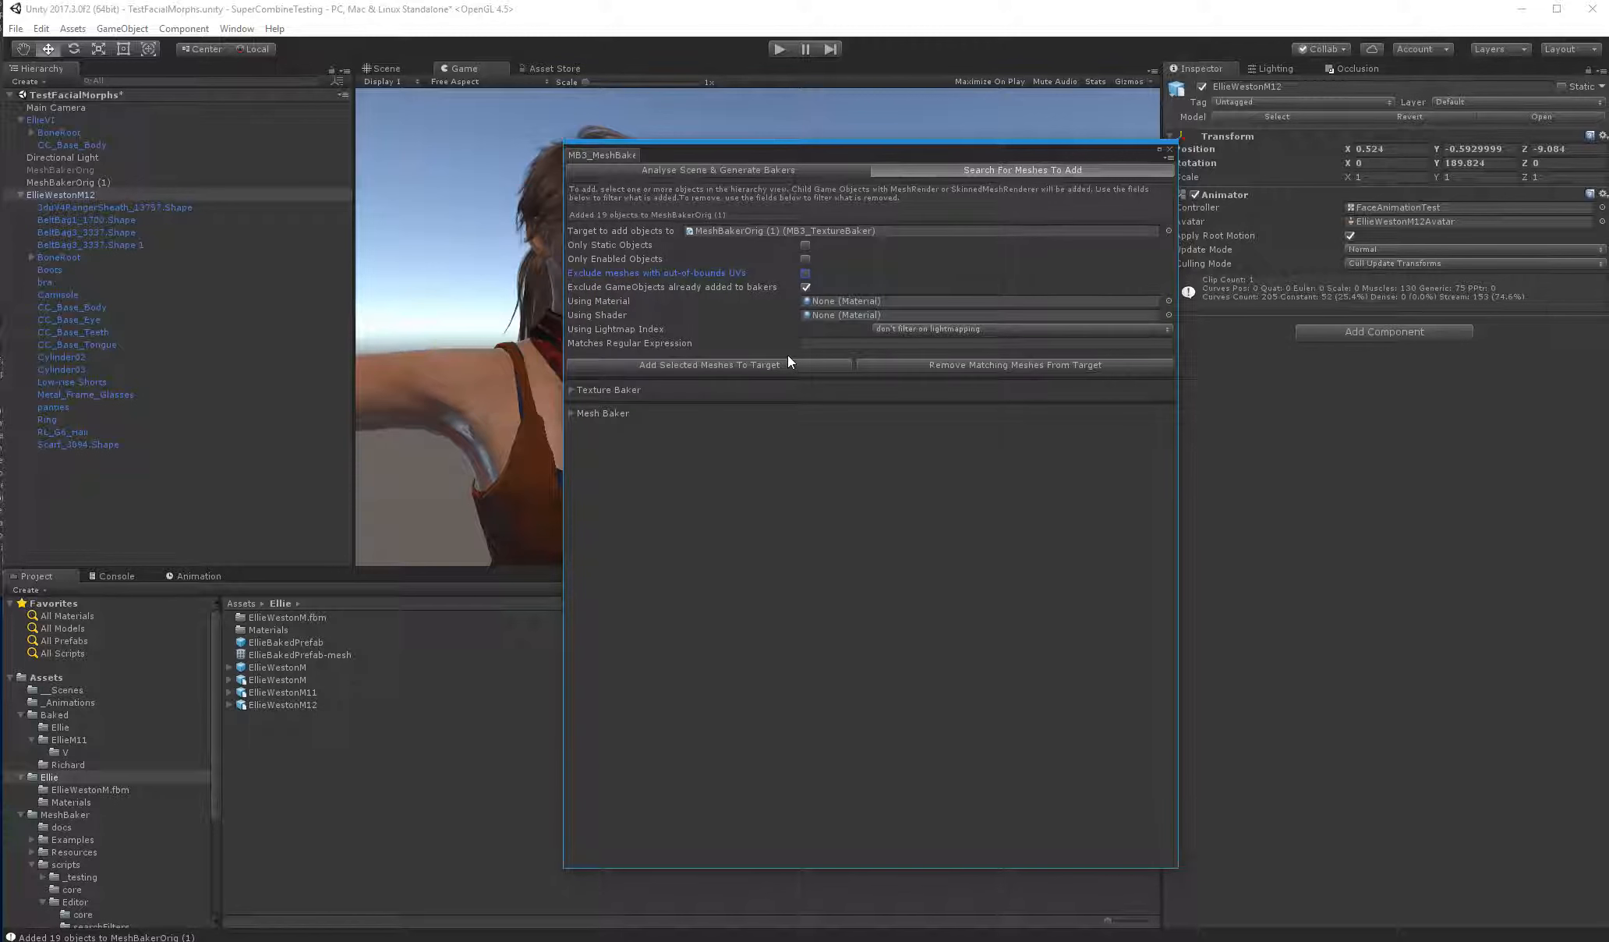
click(1171, 149)
Review the list of objects to be combined in the texture baker of MeshBakerOrig (1)
click(70, 181)
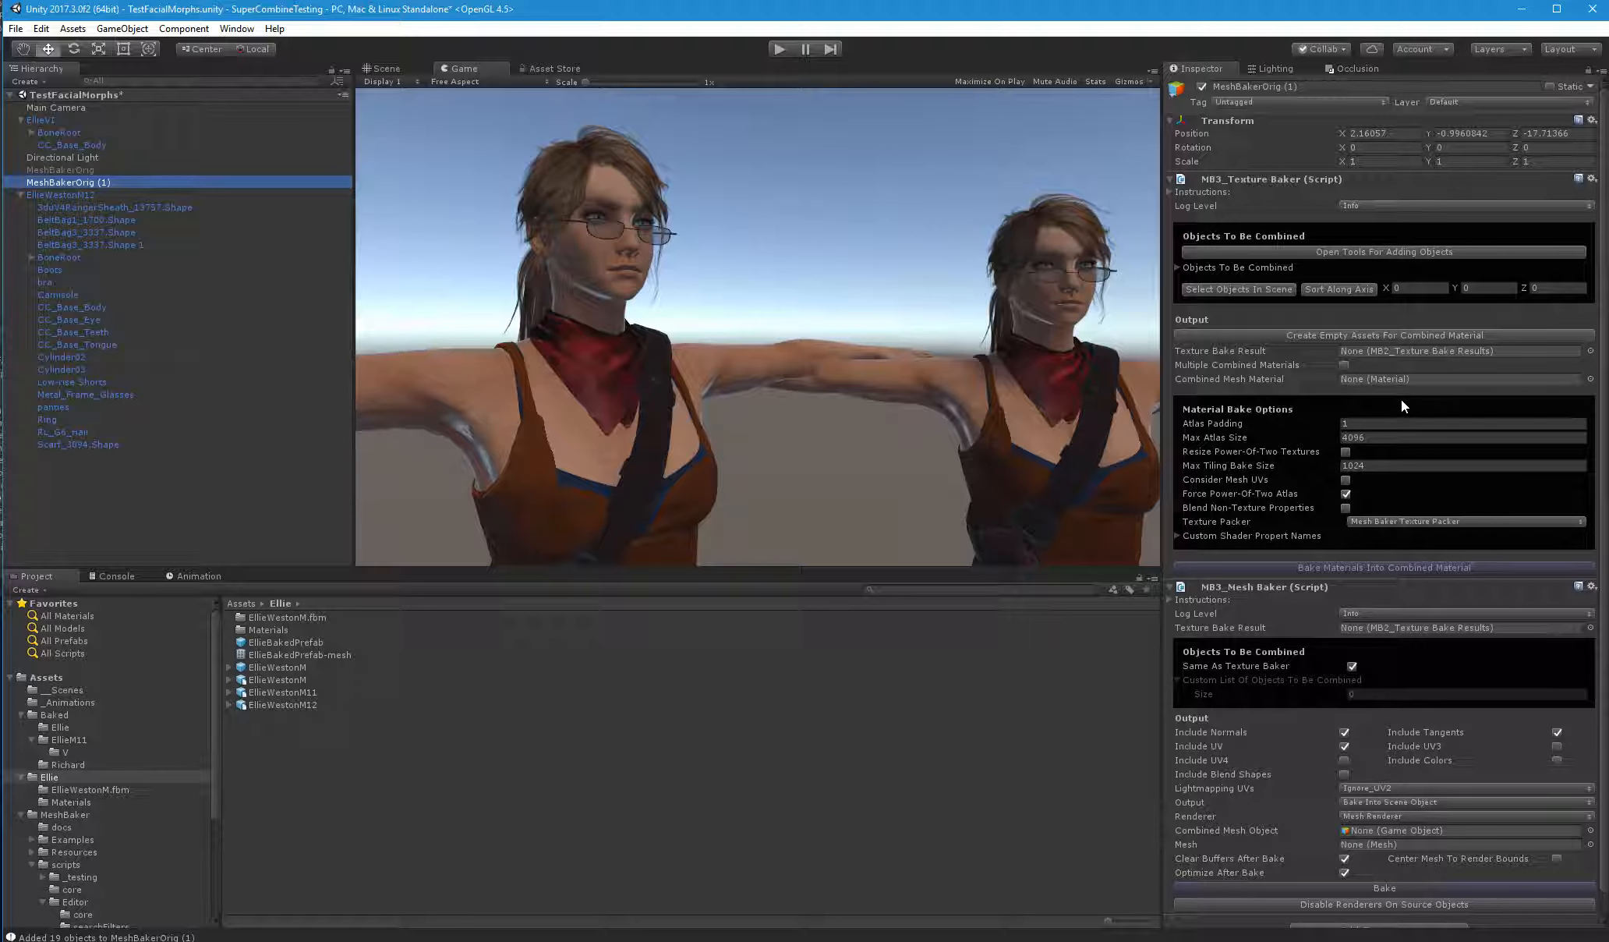
click(1167, 267)
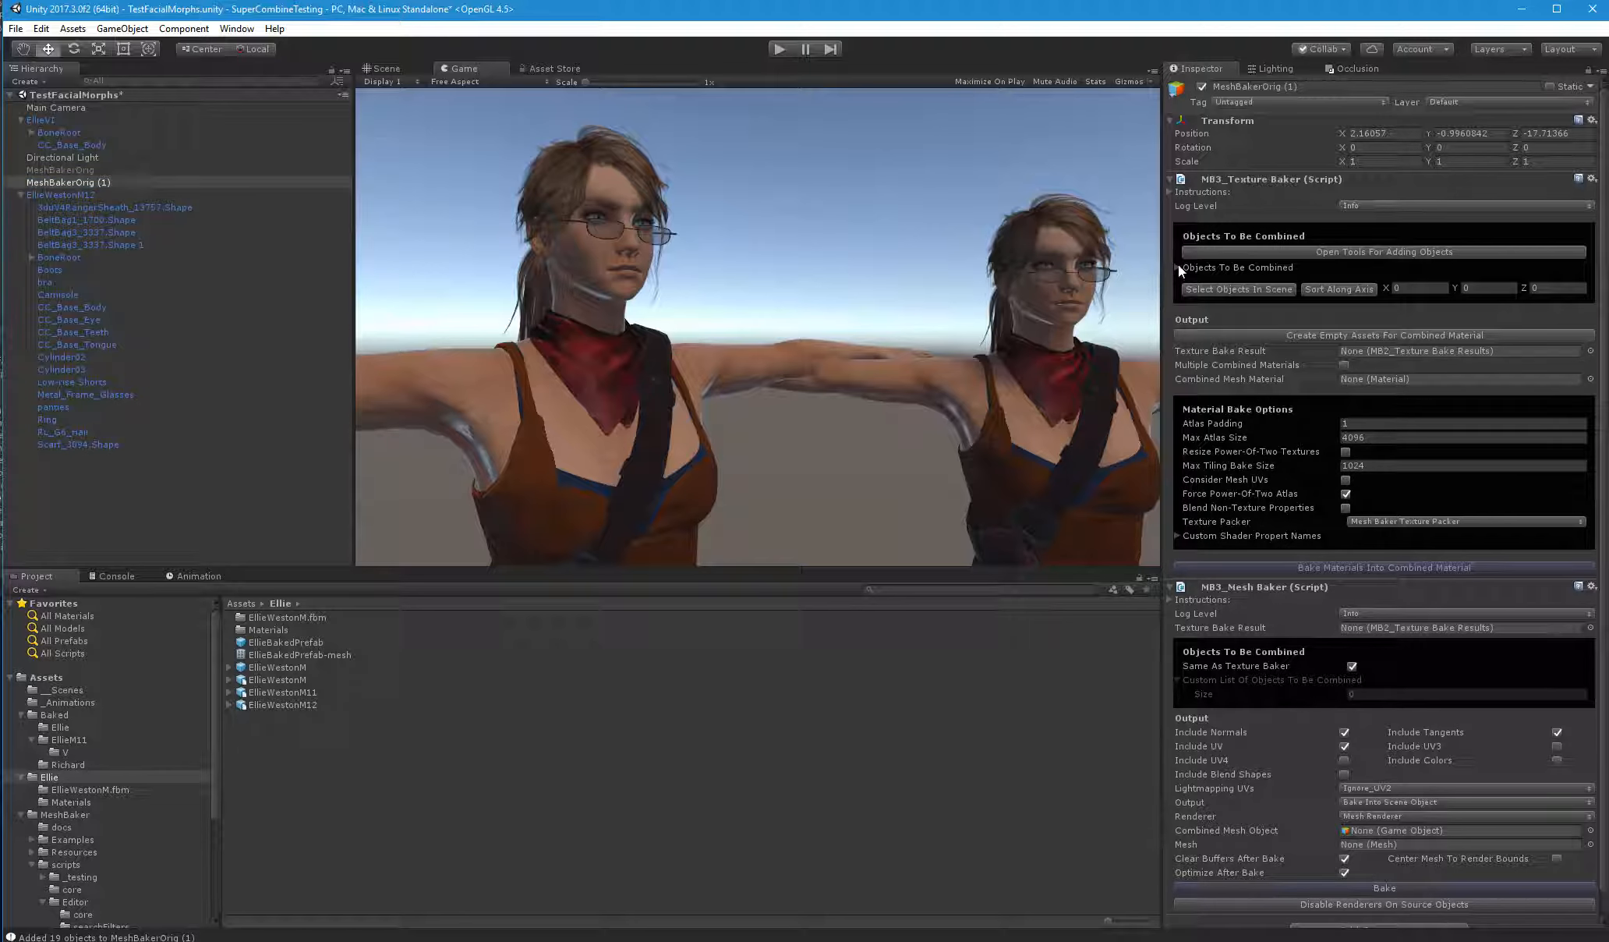
click(1179, 267)
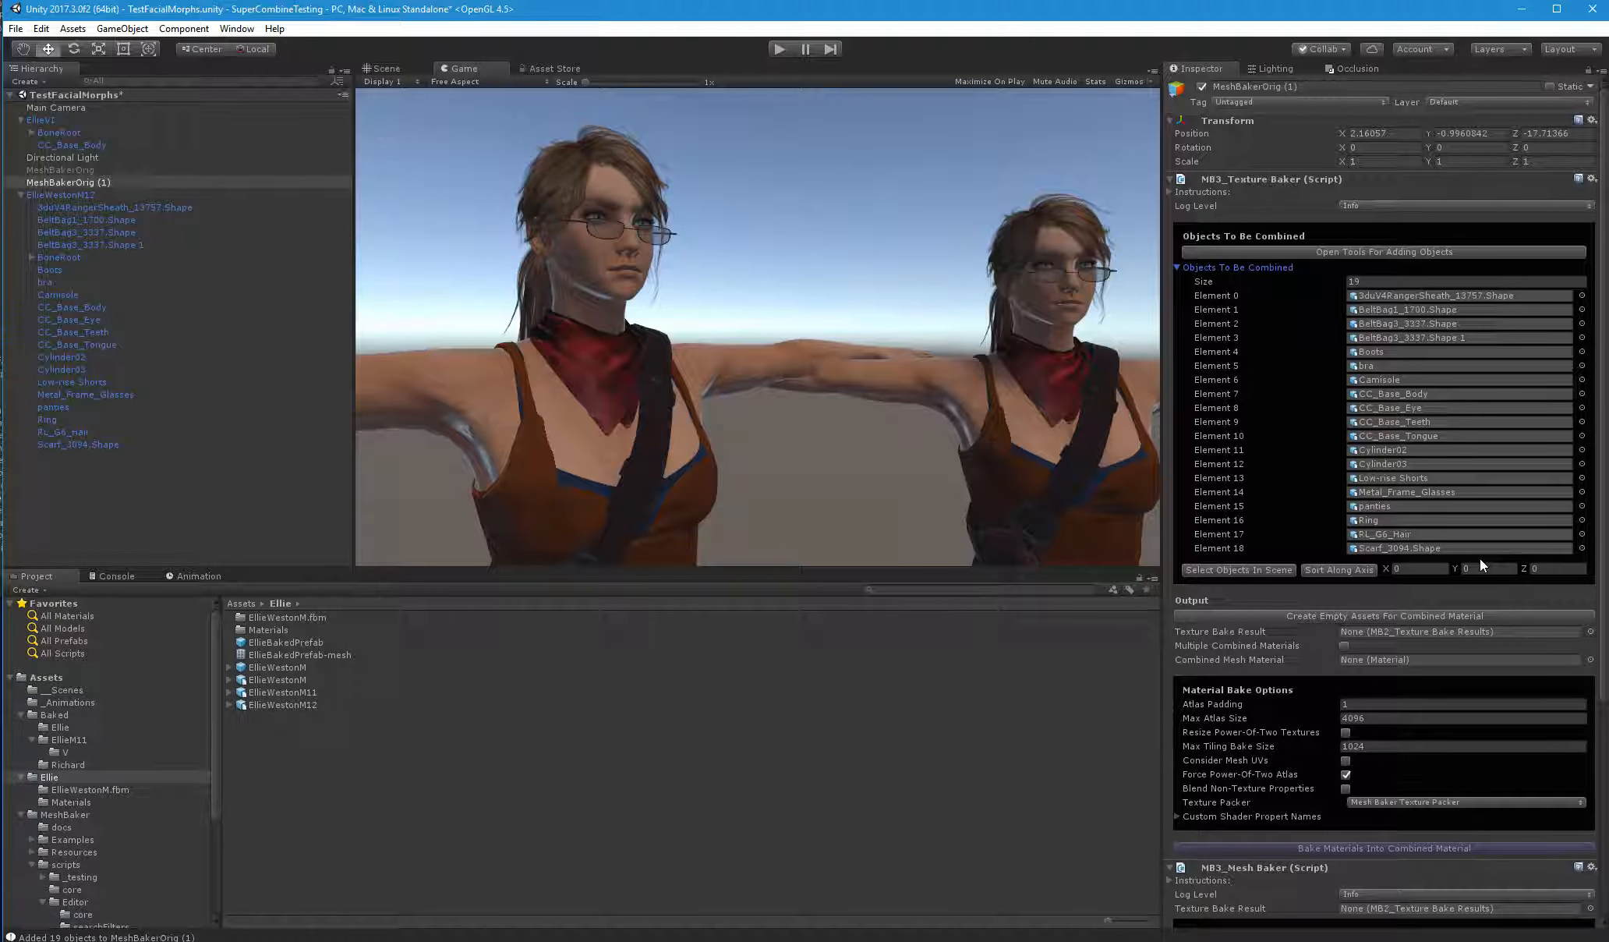
Start creating the empty combined-material assets and make a new EllieM12 folder inside Assets/Baked as their location
scroll(1479, 558, down, 3)
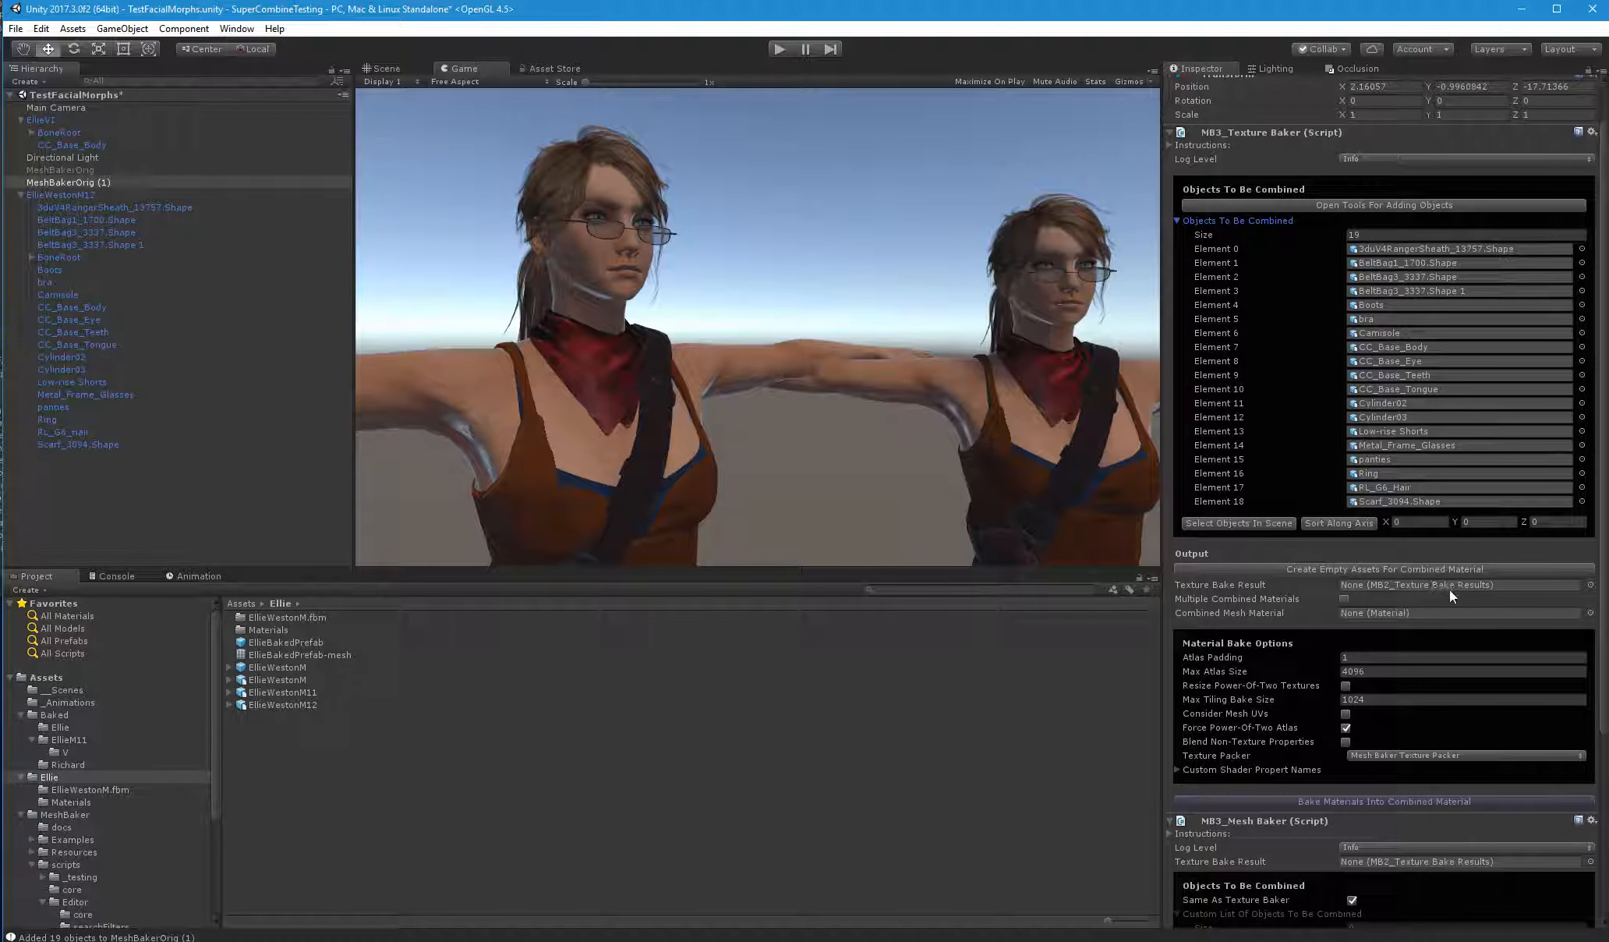
click(1364, 570)
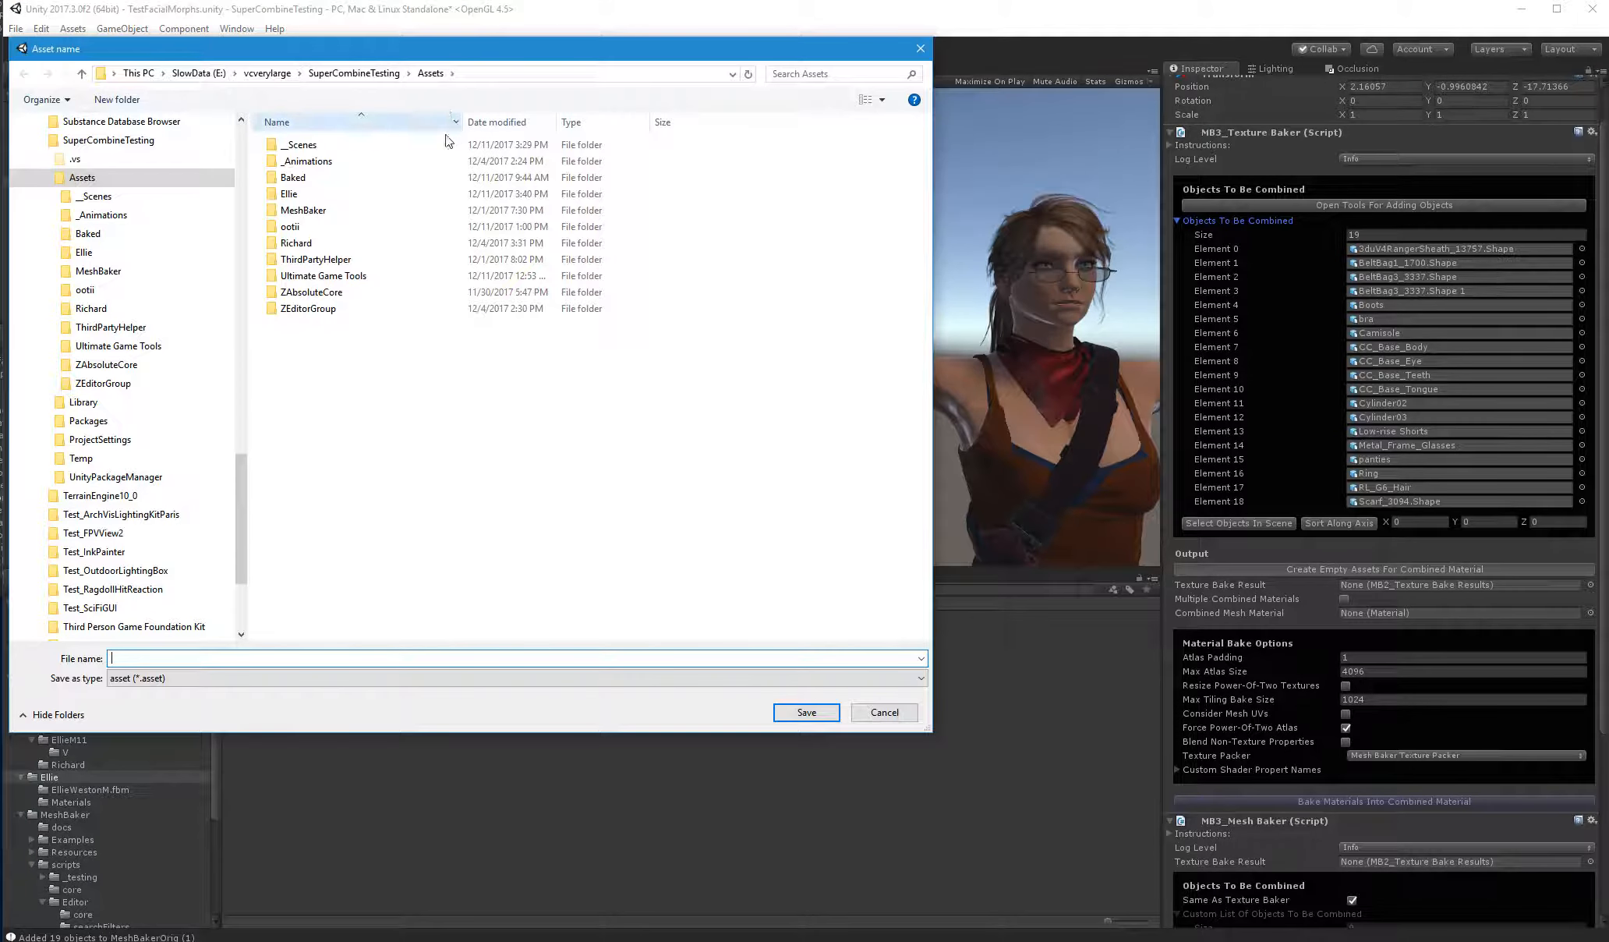
double_click(308, 177)
right_click(317, 210)
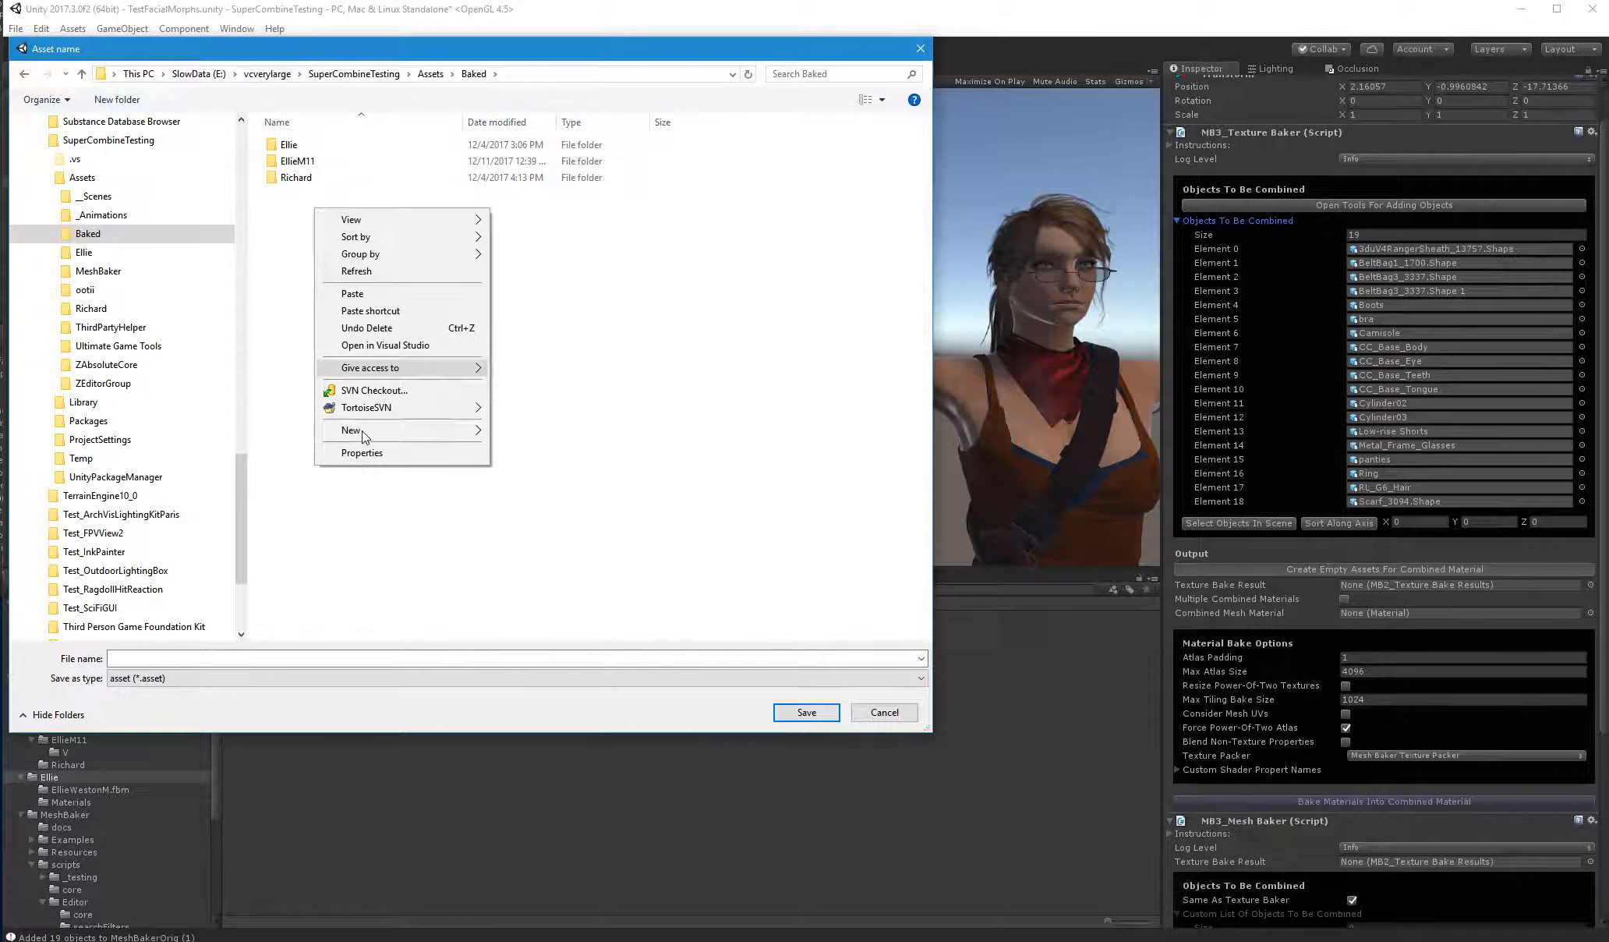
mouse_move(365, 434)
click(510, 433)
text(EllieM12)
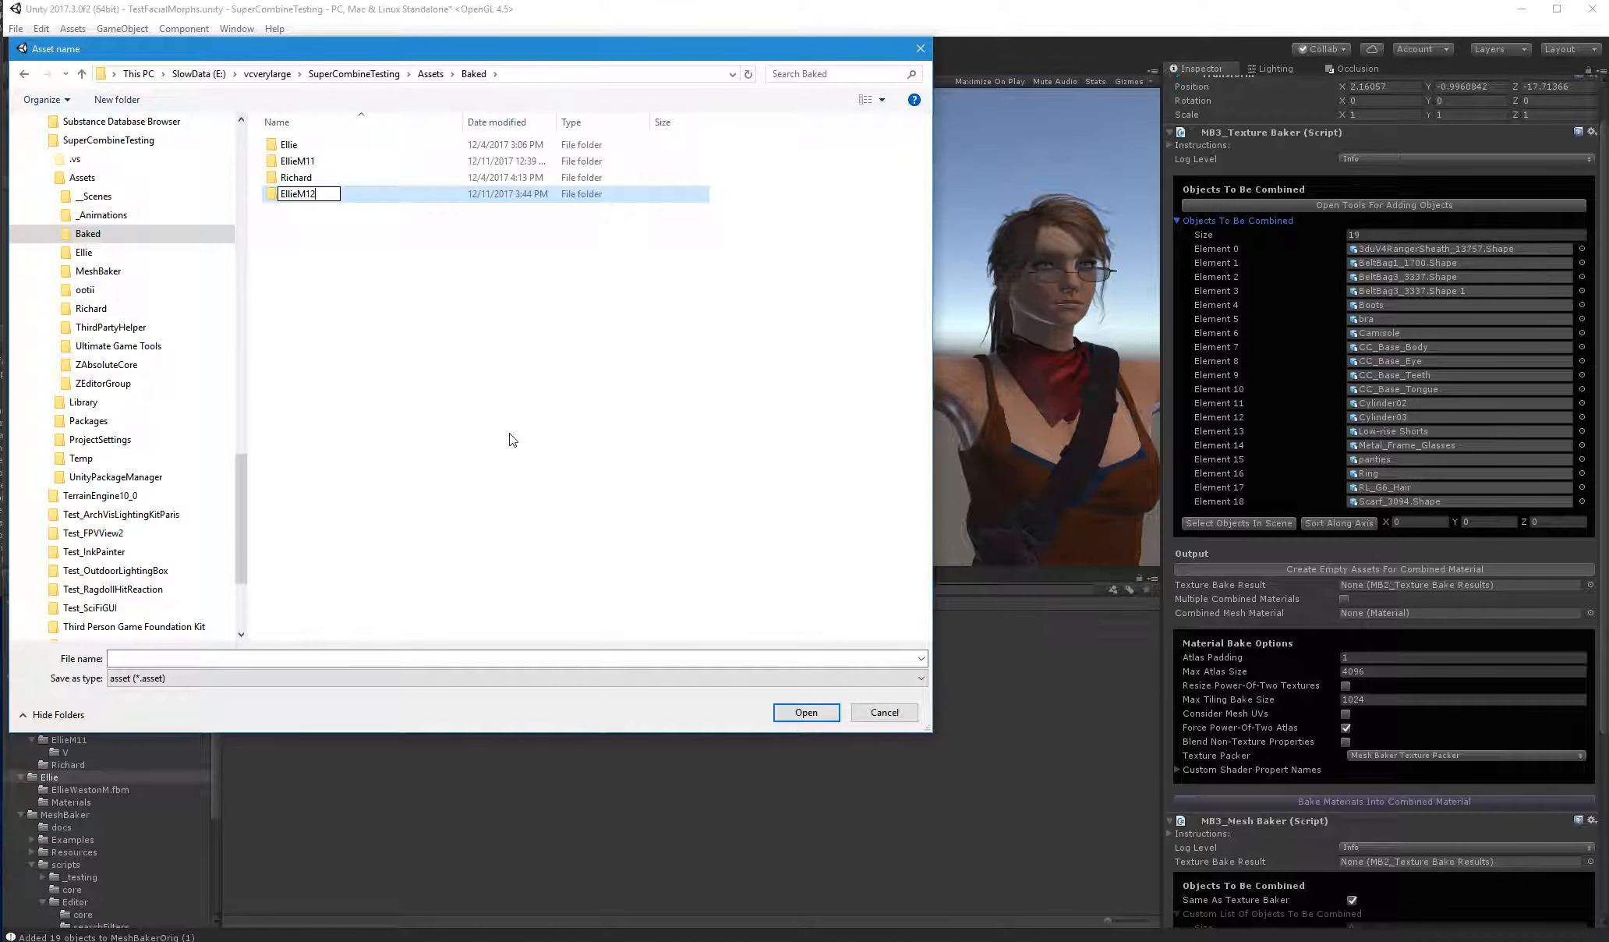
key(Return)
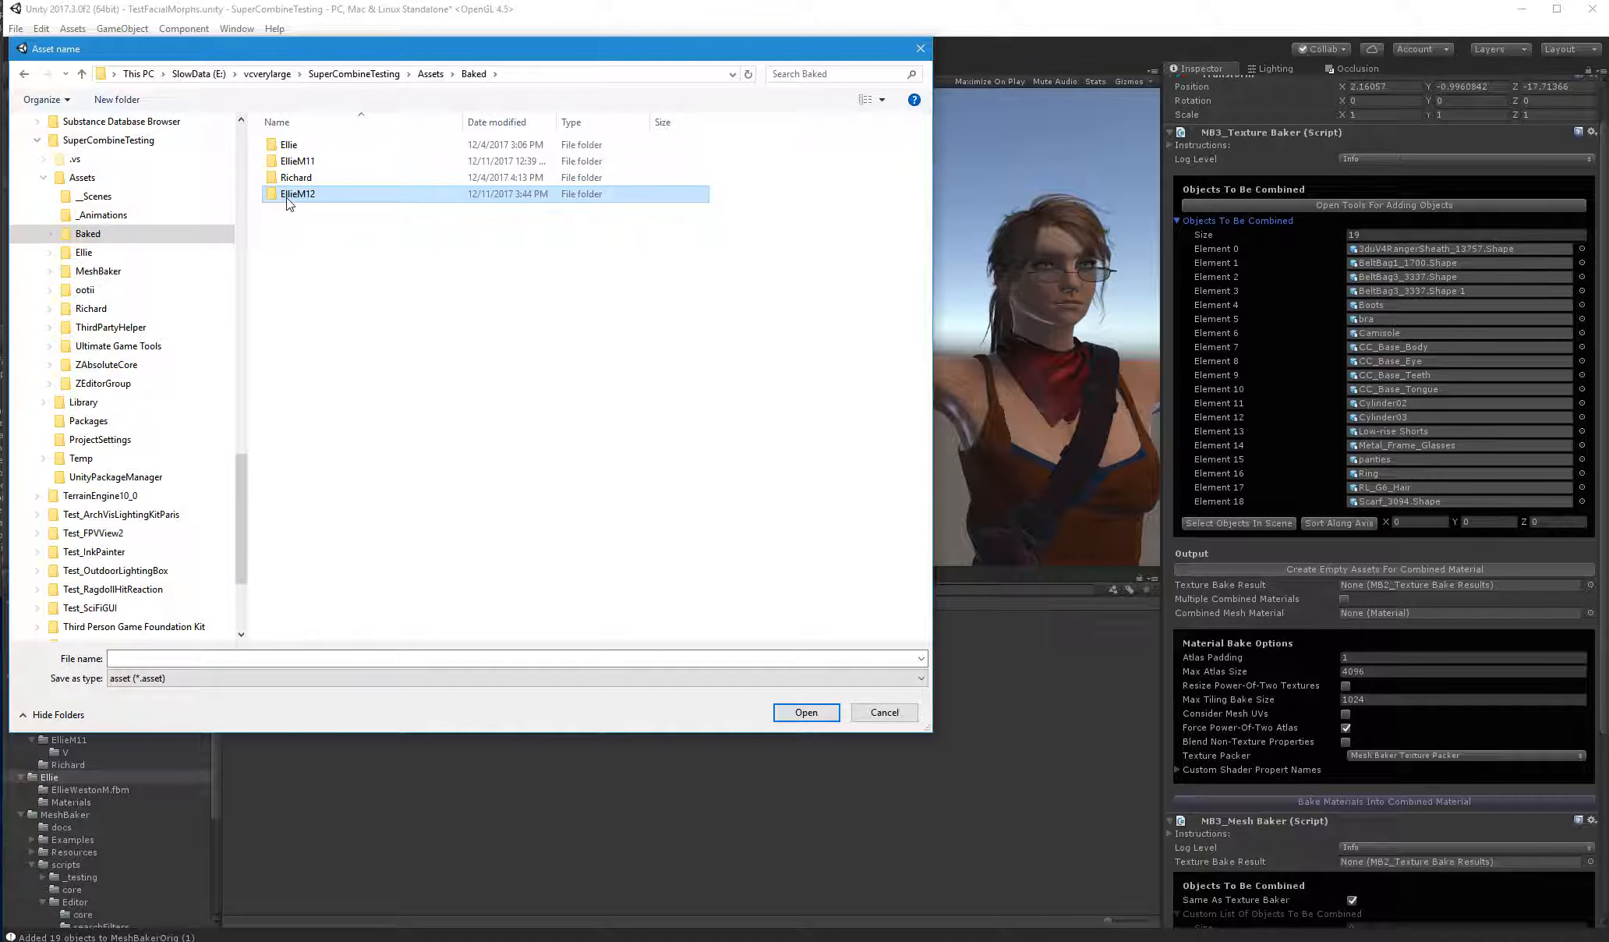
double_click(291, 194)
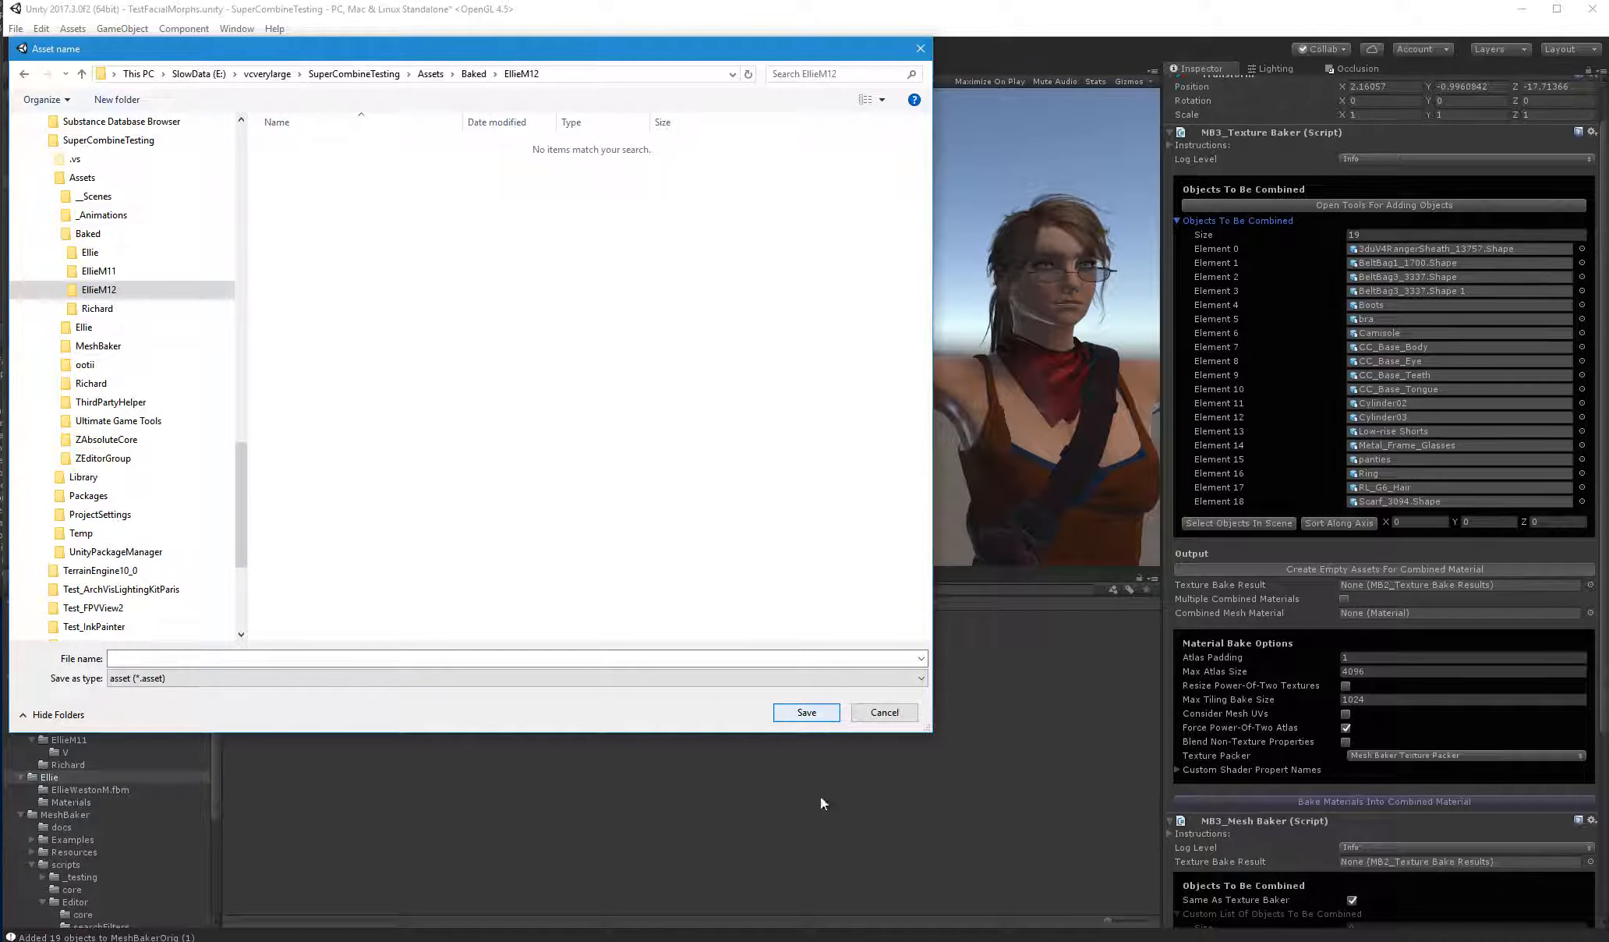
Save the combined-material asset as EllieVII in the EllieM12 folder
drag(312, 49, 402, 80)
click(334, 685)
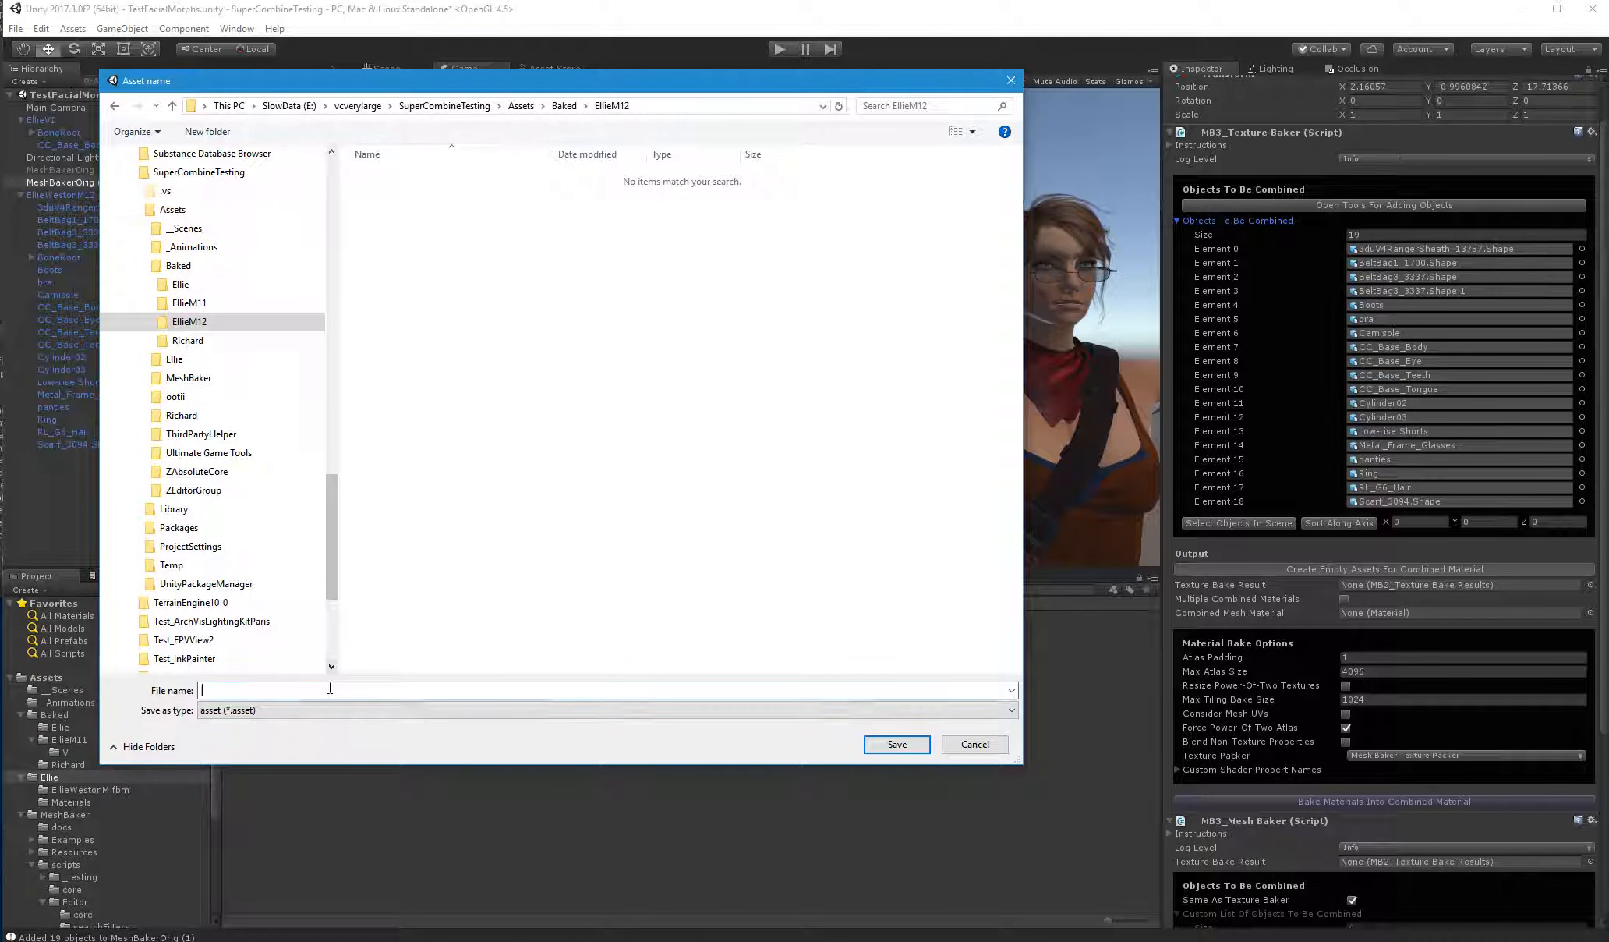
text(EllieVII)
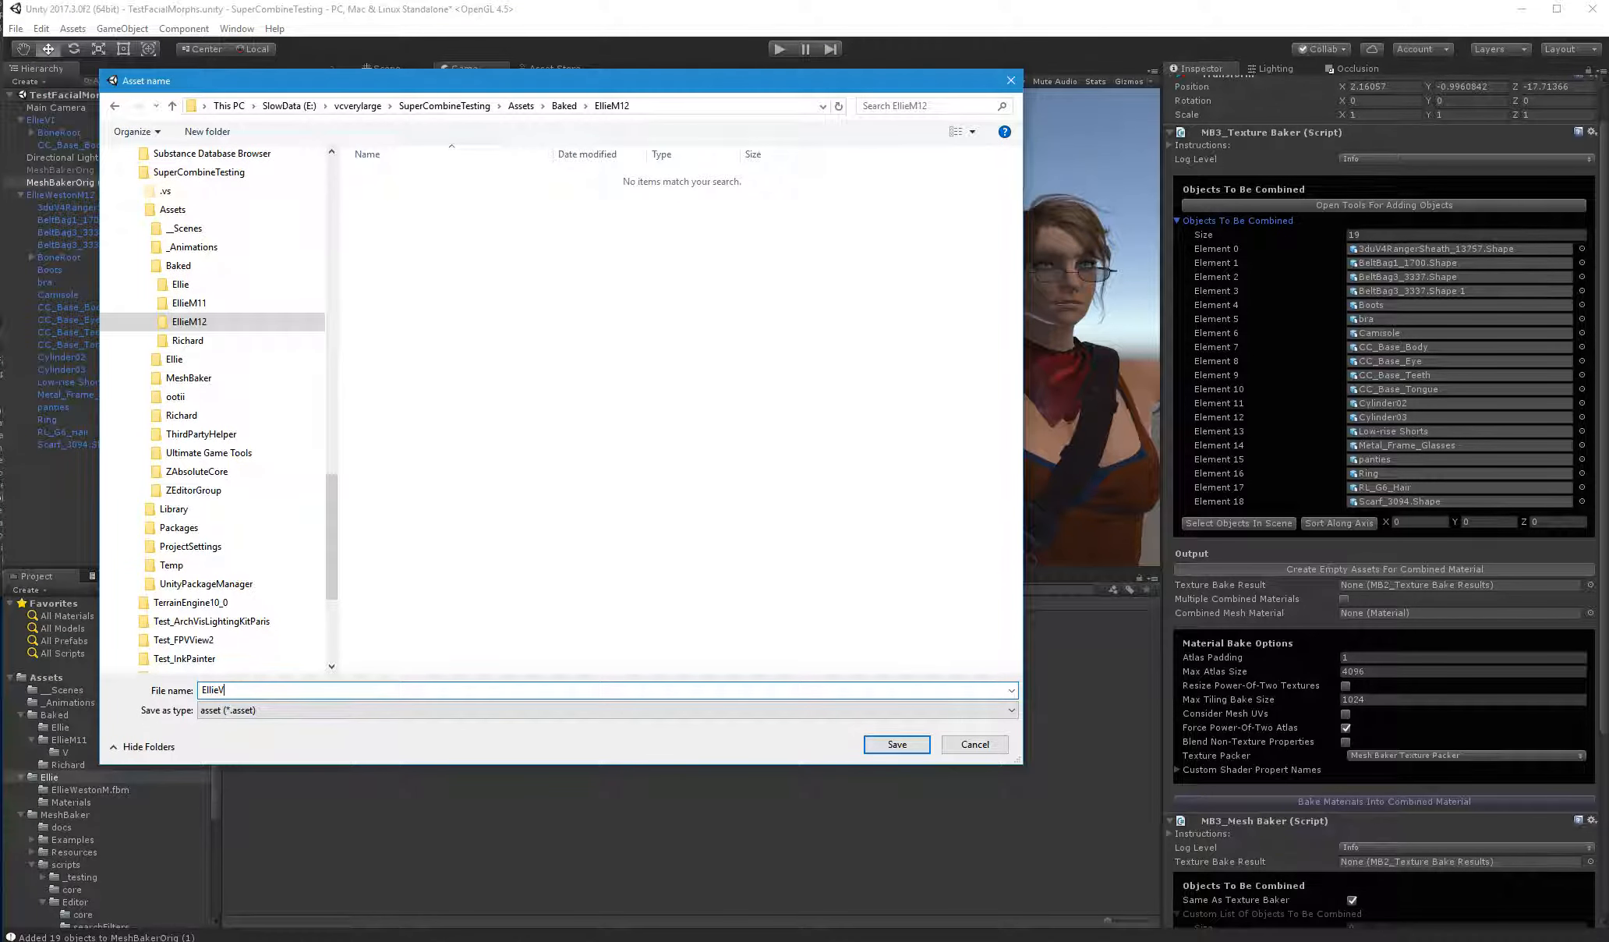
key(Return)
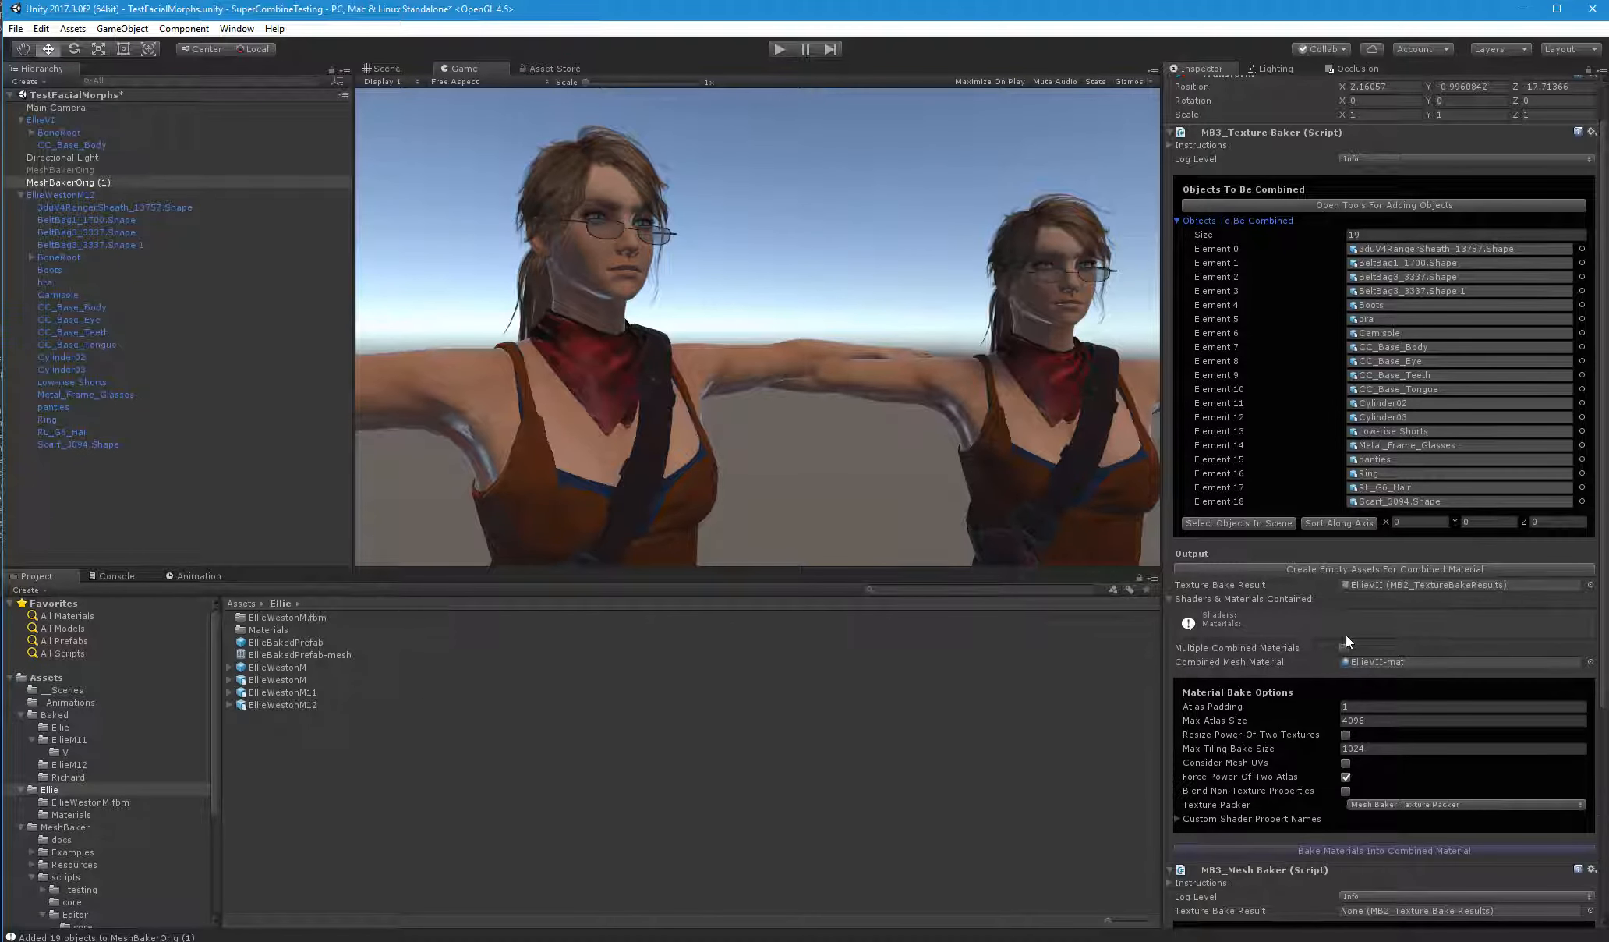
Enable Multiple Combined Materials, build the source-to-combined mapping, and fix the Frames_Bump.jpg normal map import setting
scroll(1345, 635, down, 1)
click(1346, 601)
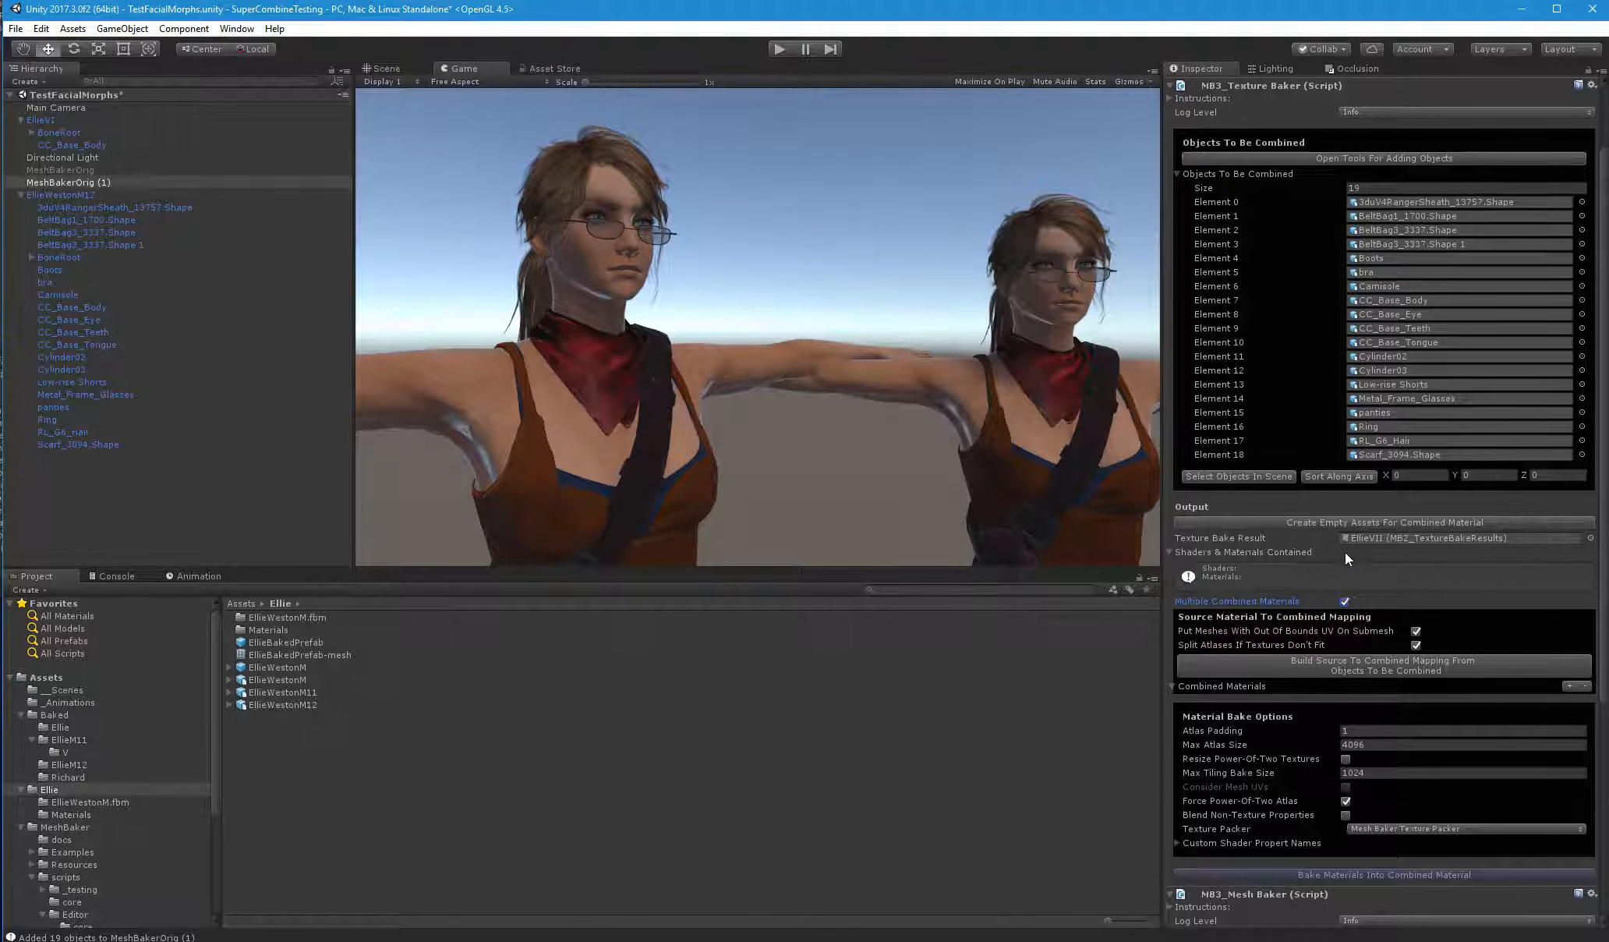
scroll(1345, 552, down, 3)
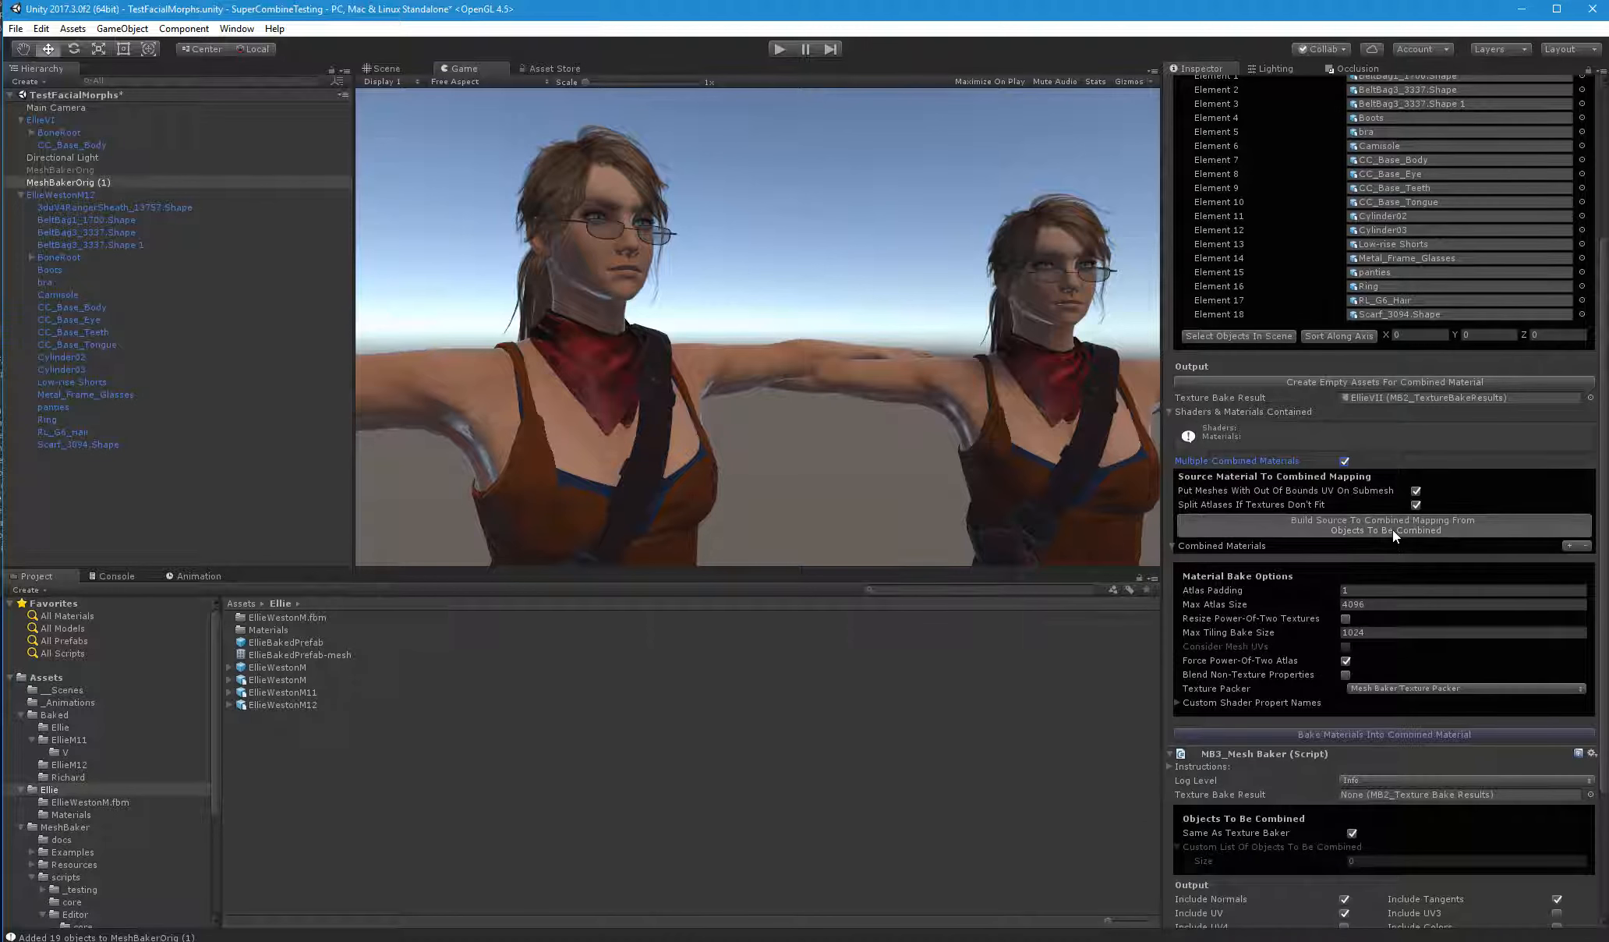
click(1390, 530)
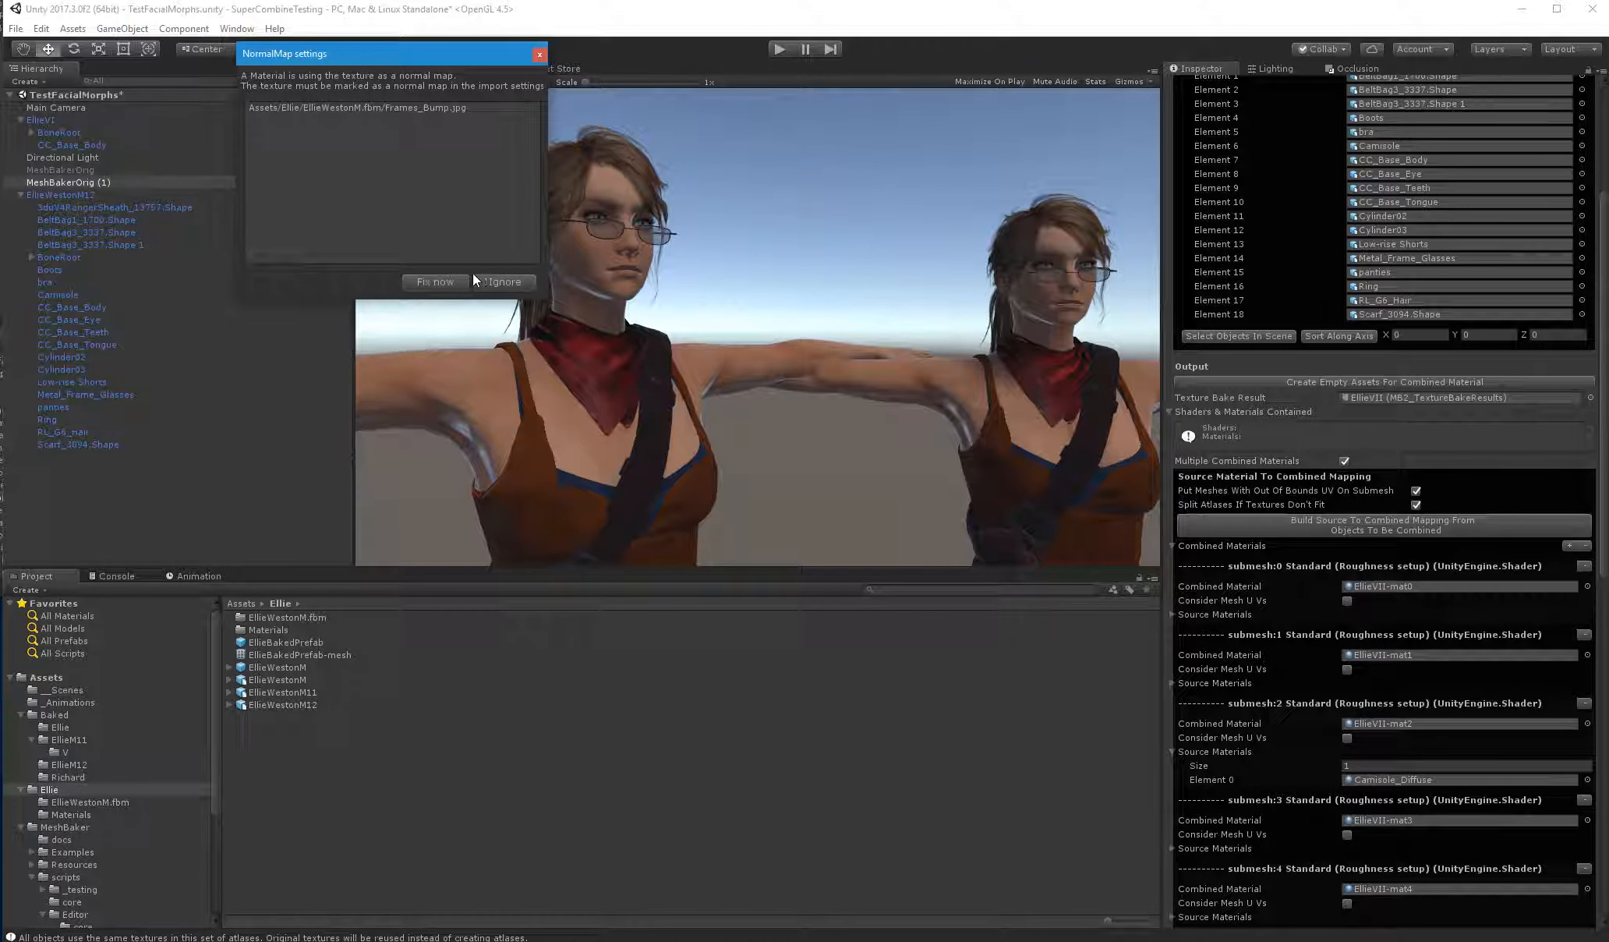
click(433, 283)
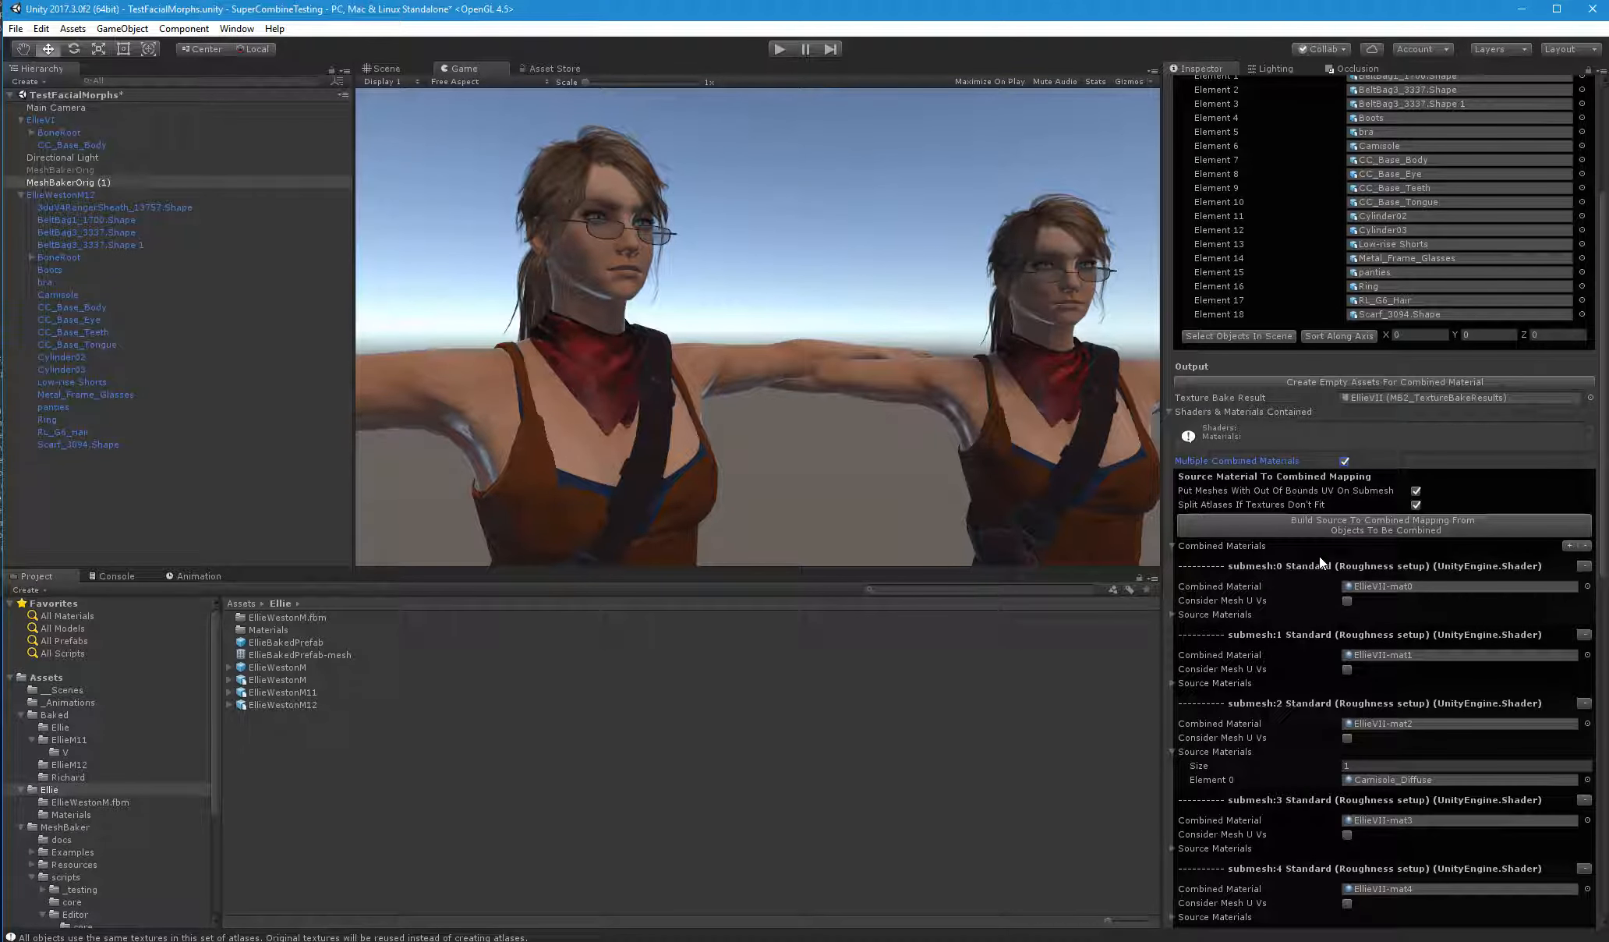
Review the generated submeshes and turn off both Put Meshes With Out Of Bounds UV On Submesh and Split Atlases If Textures Don't Fit
scroll(1318, 556, down, 2)
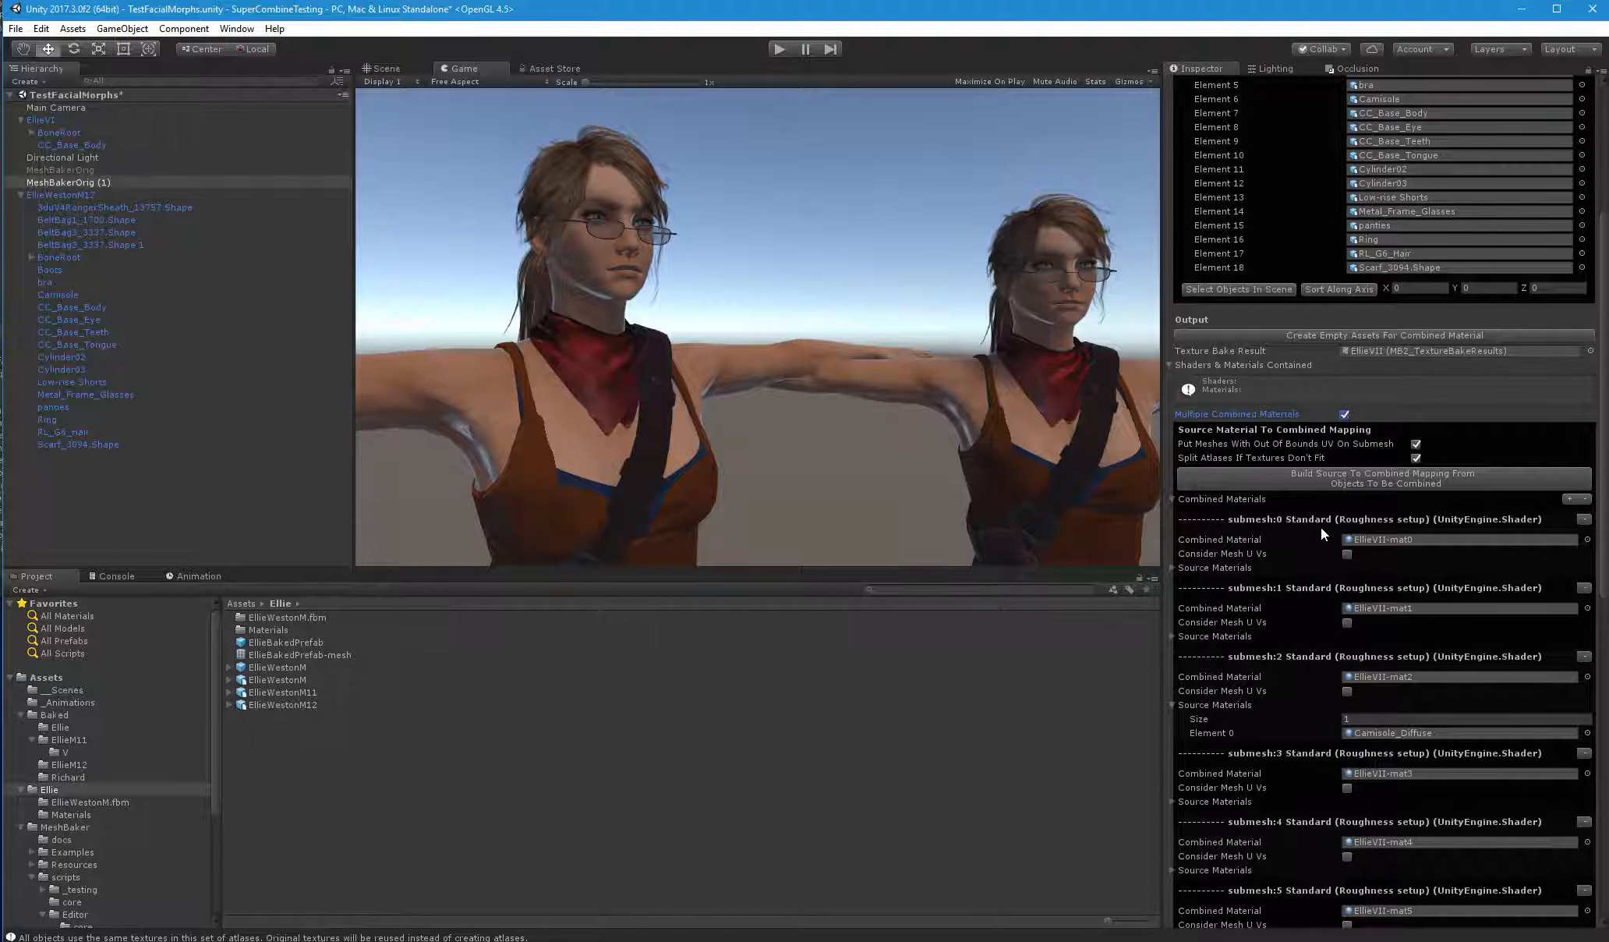
scroll(1308, 362, down, 6)
scroll(1309, 361, down, 7)
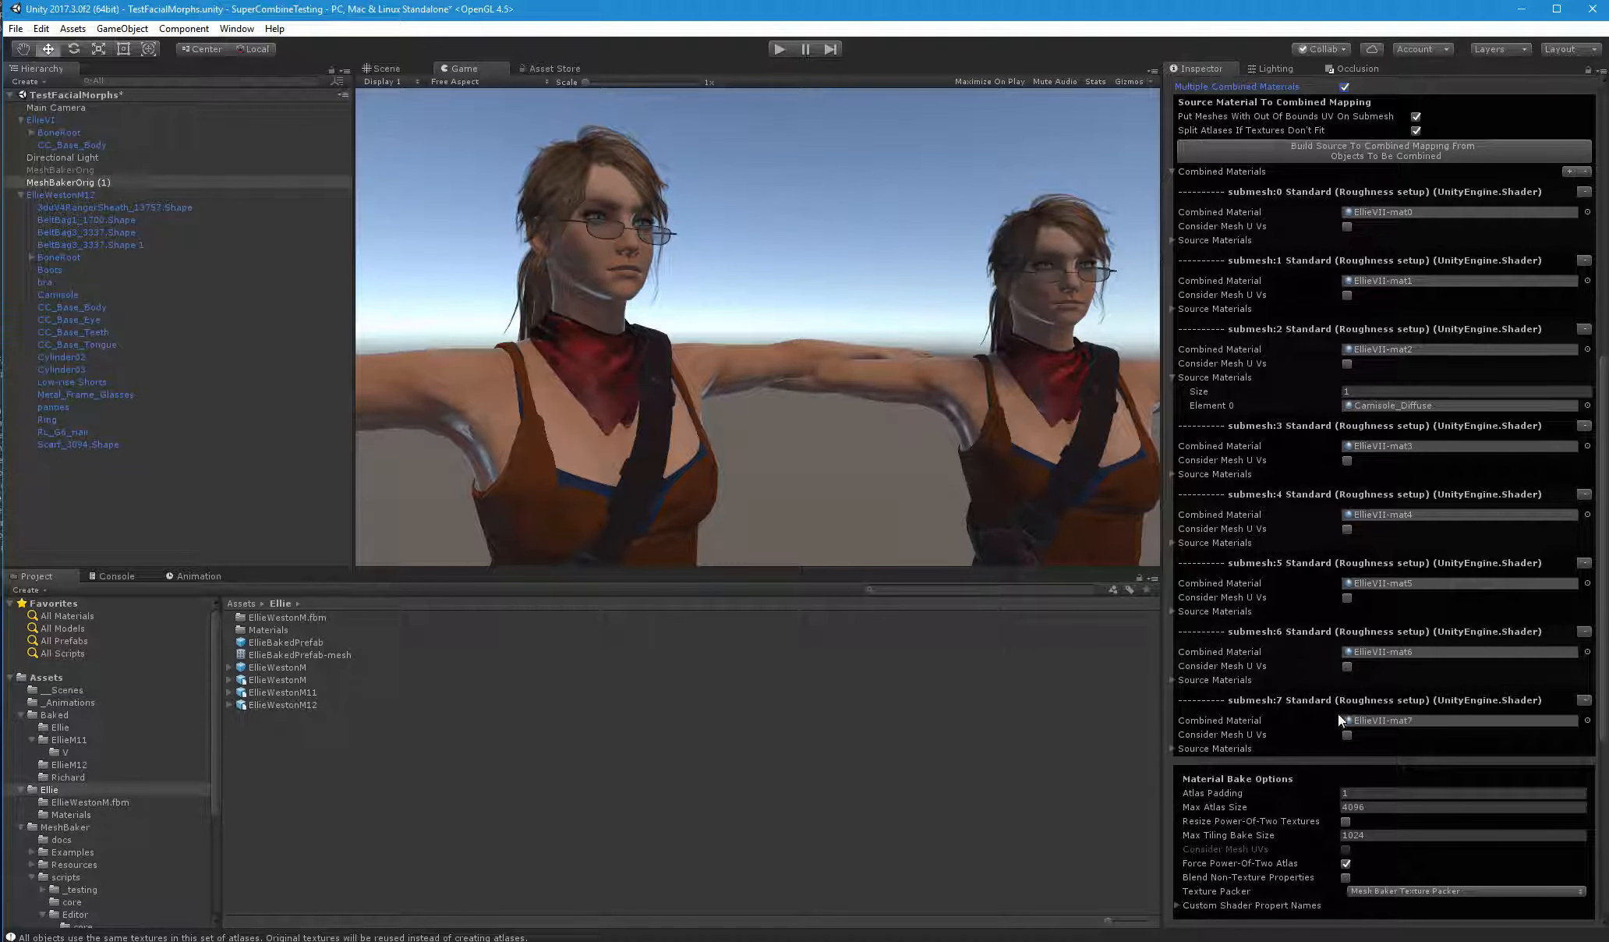
scroll(1380, 703, up, 14)
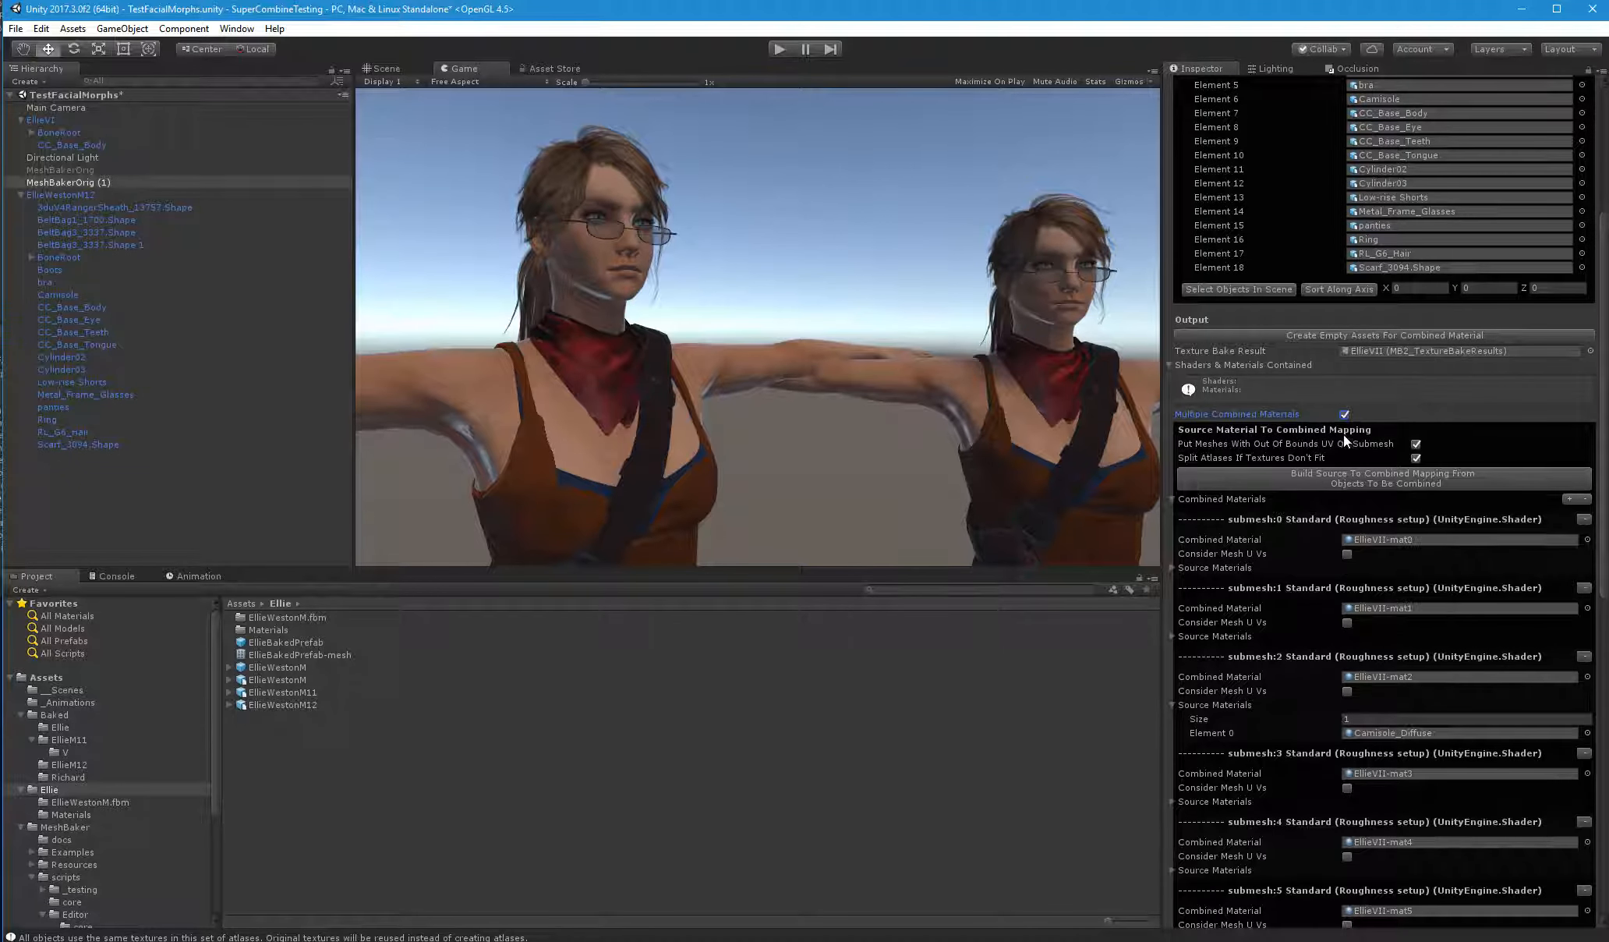
click(1416, 457)
Delete the materials EllieVII-mat through EllieVII-mat7 from the Baked/EllieM12 folder
click(71, 765)
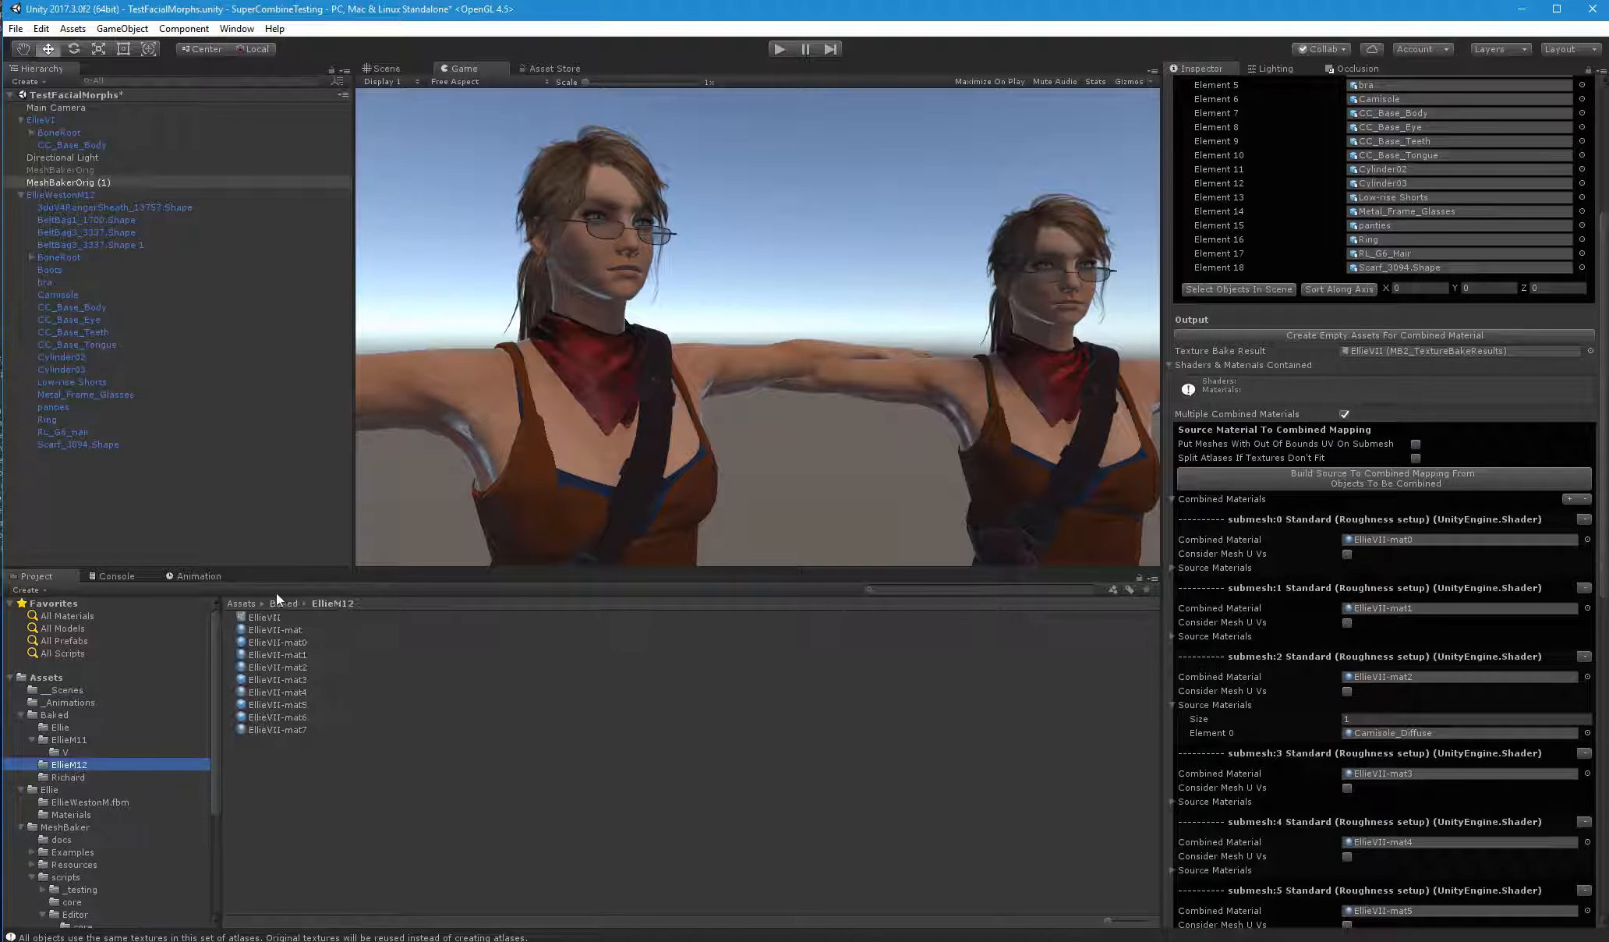
click(279, 630)
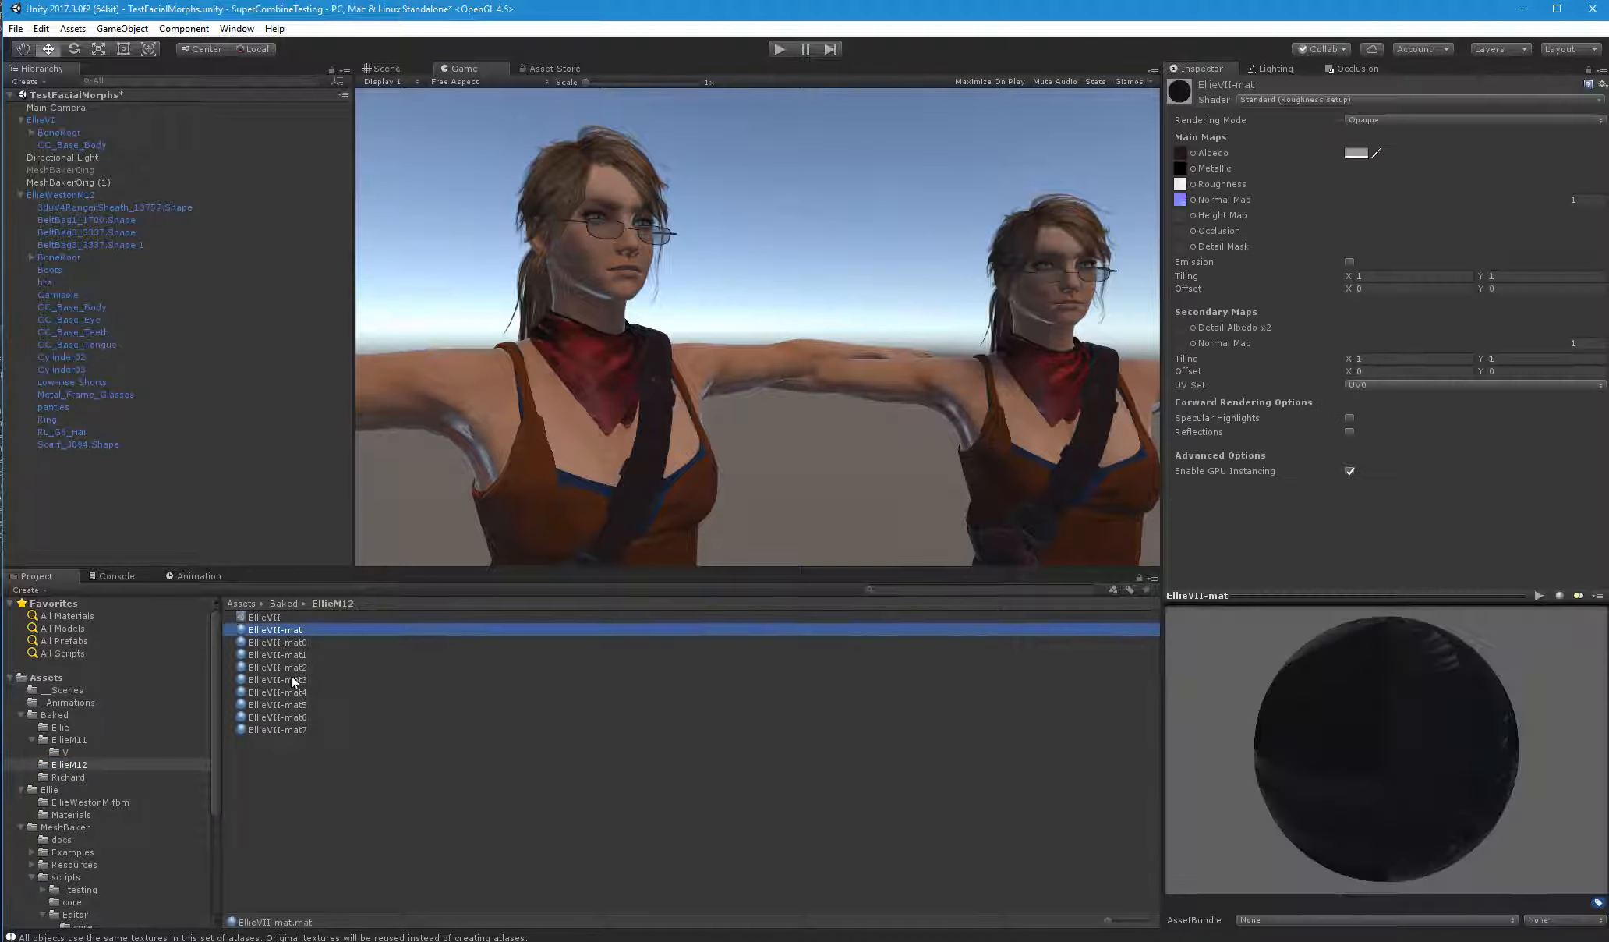
shift+click(294, 729)
key(Delete)
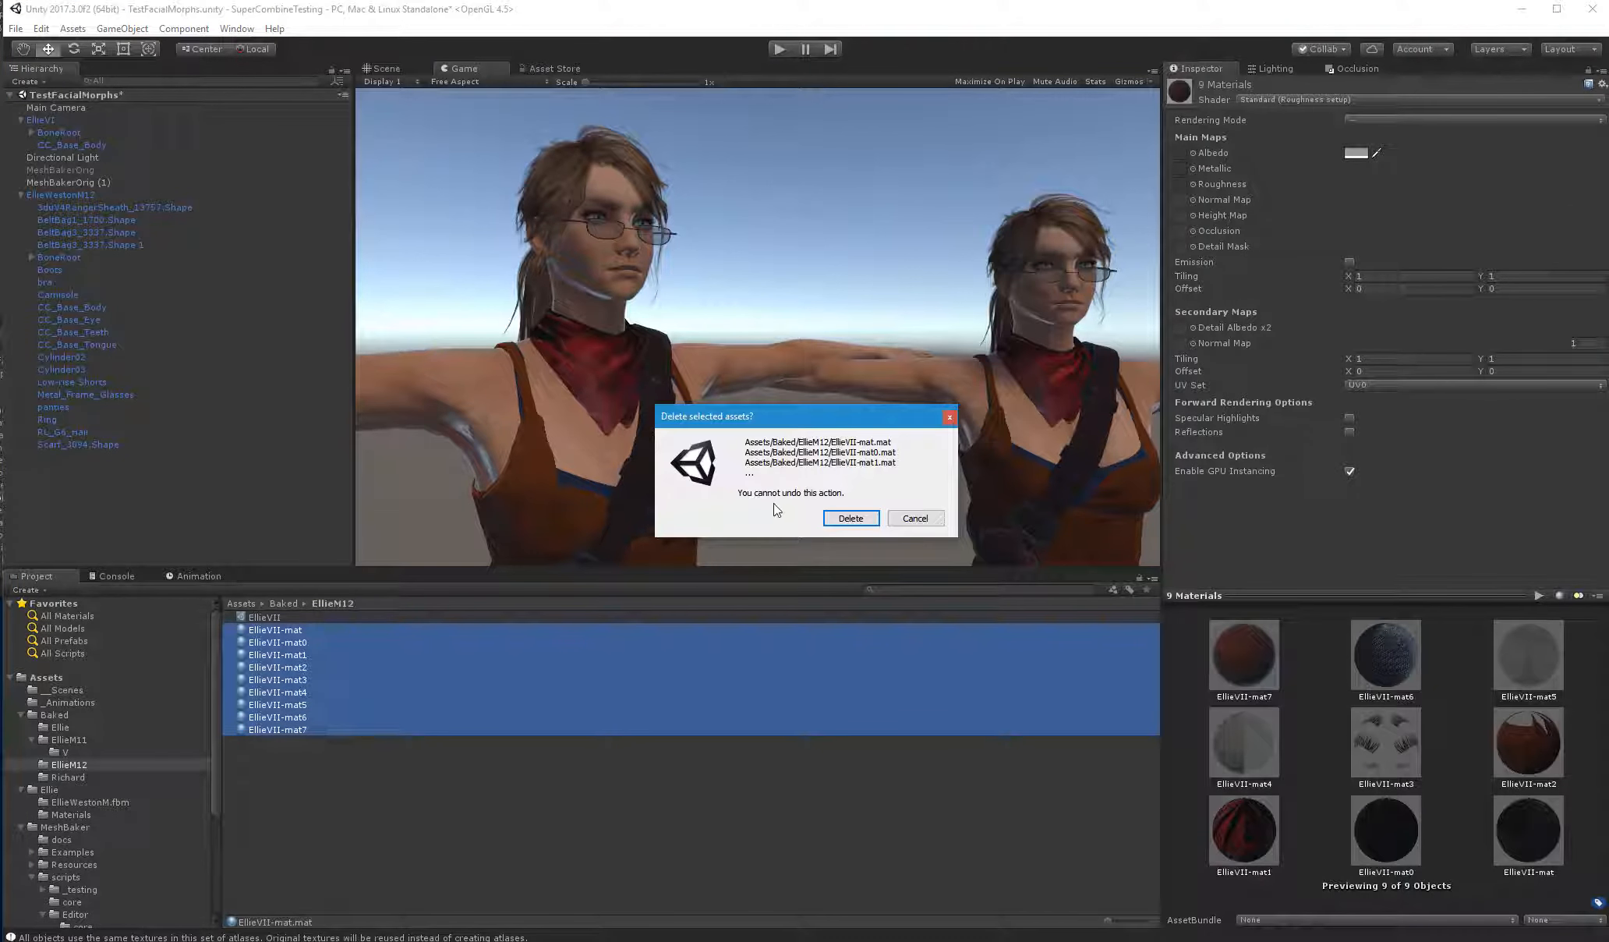
click(828, 517)
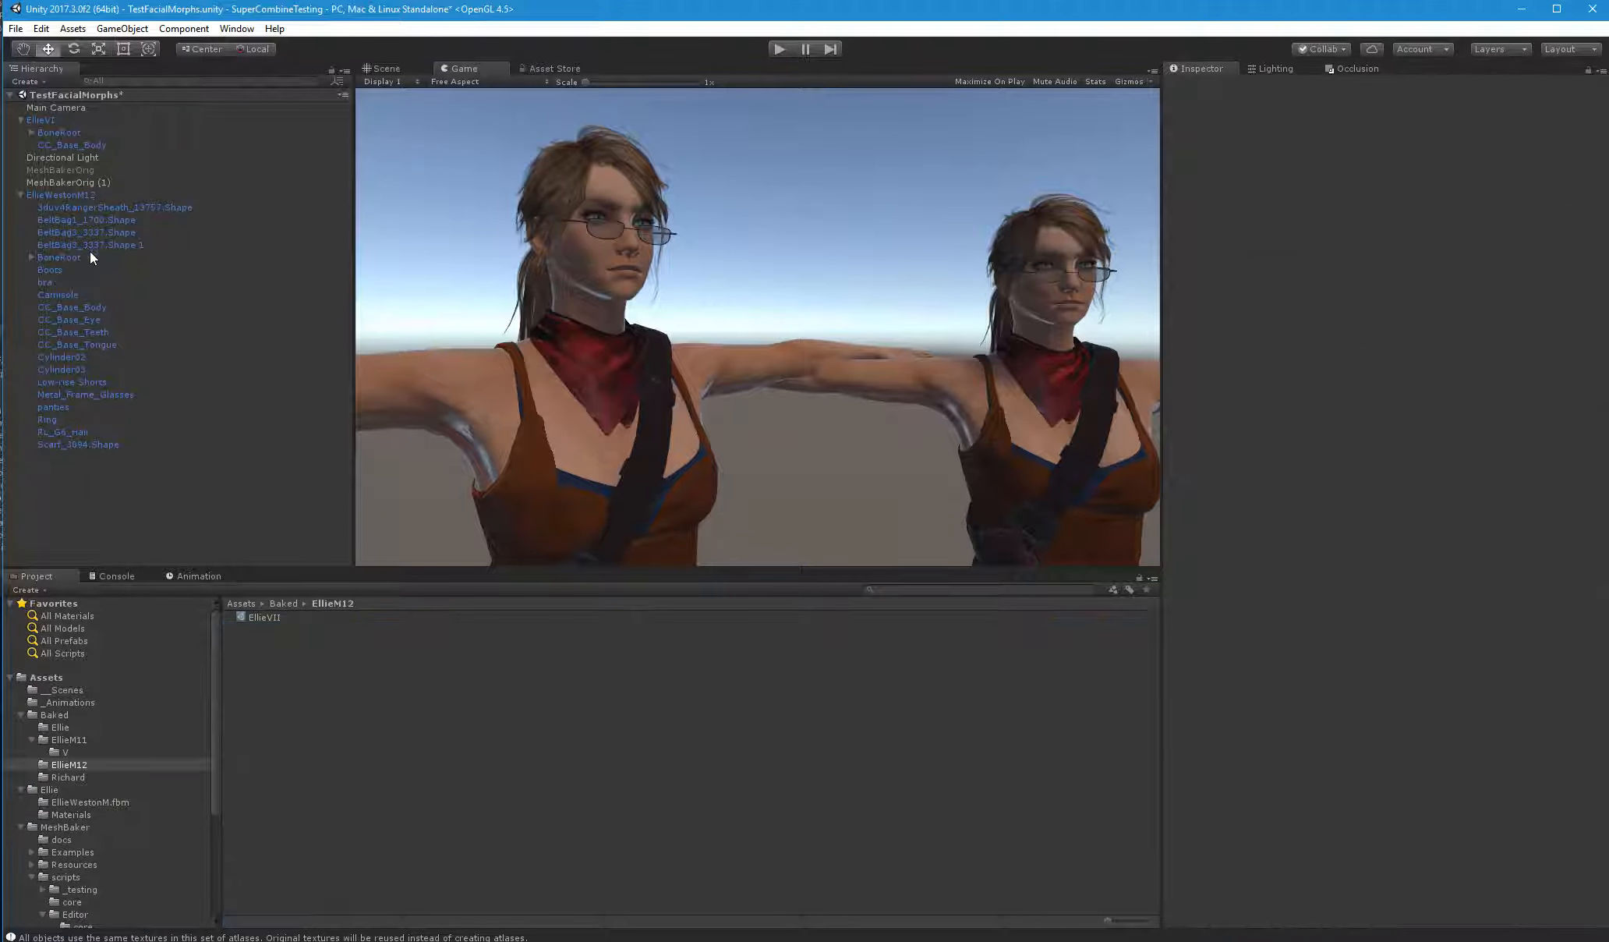
Remove all combined material entries with missing materials from MeshBakerOrig (1) and rebuild the mapping from the objects to be combined
click(73, 184)
scroll(1418, 689, down, 8)
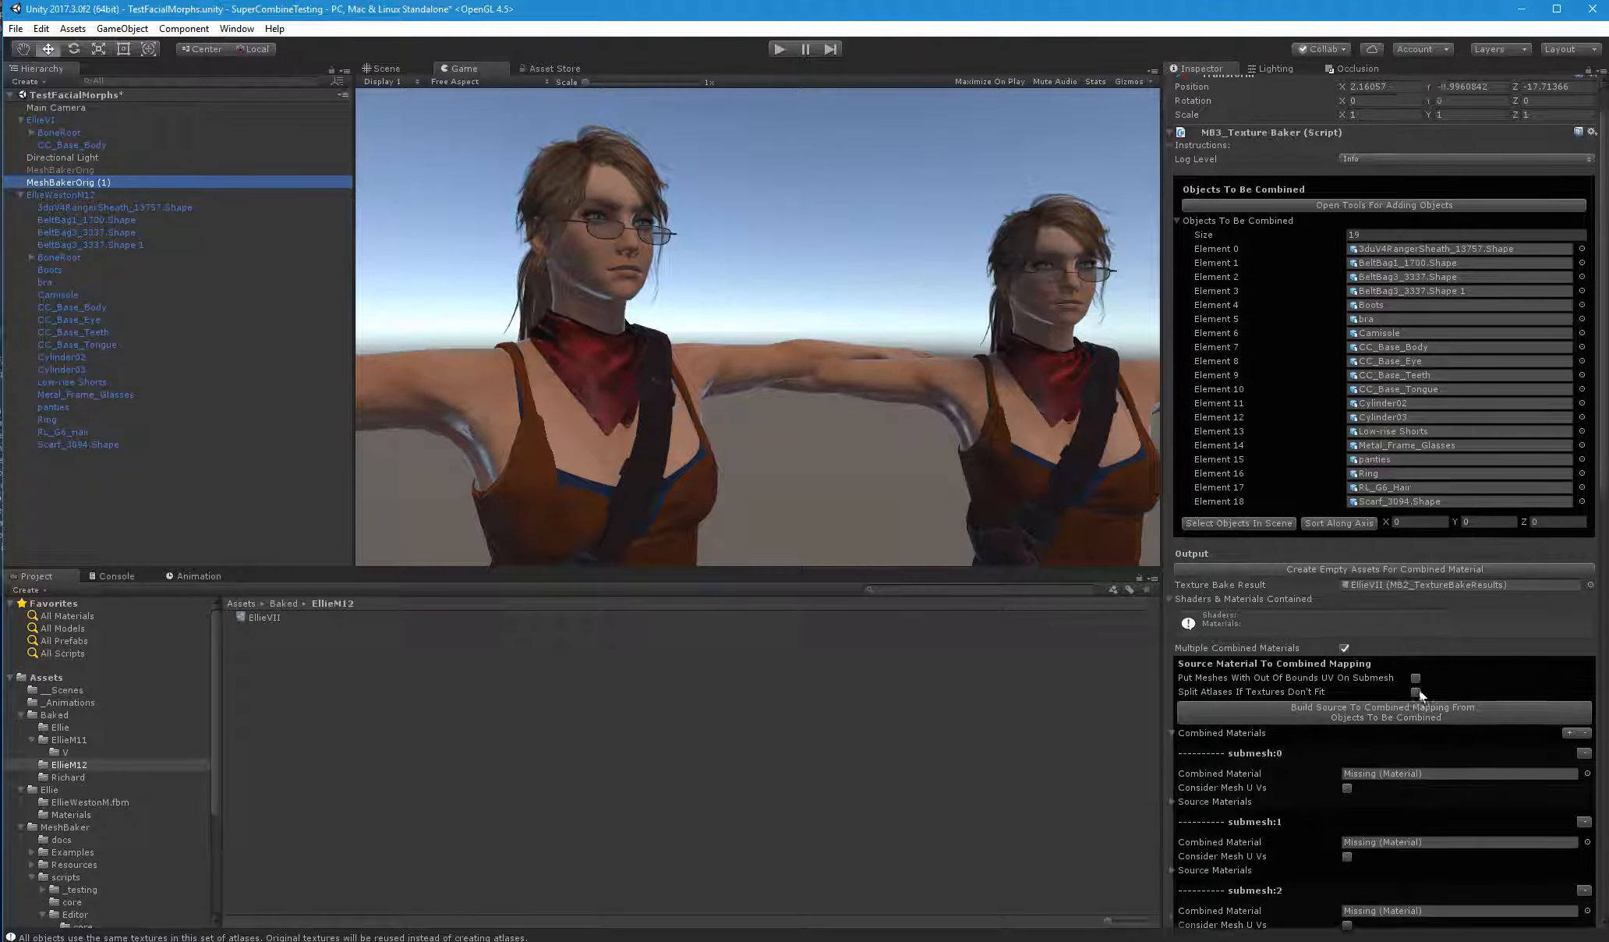
click(1585, 406)
click(1586, 406)
click(1586, 407)
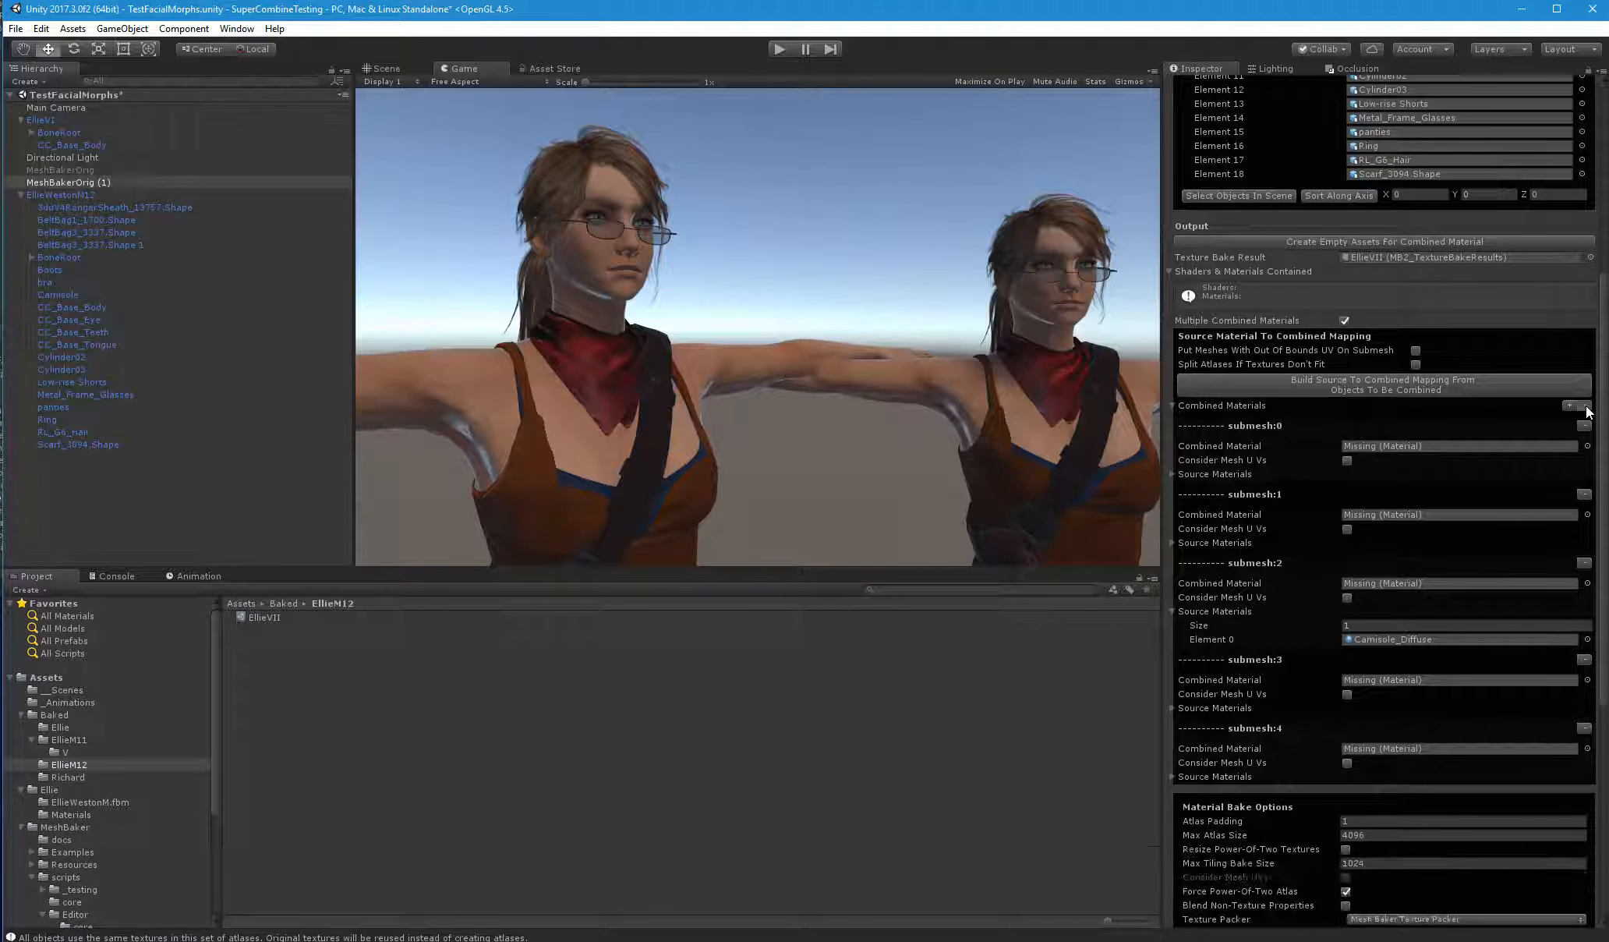
click(1586, 407)
click(1586, 407)
click(1587, 407)
click(1586, 407)
click(1586, 407)
click(1586, 407)
click(1447, 383)
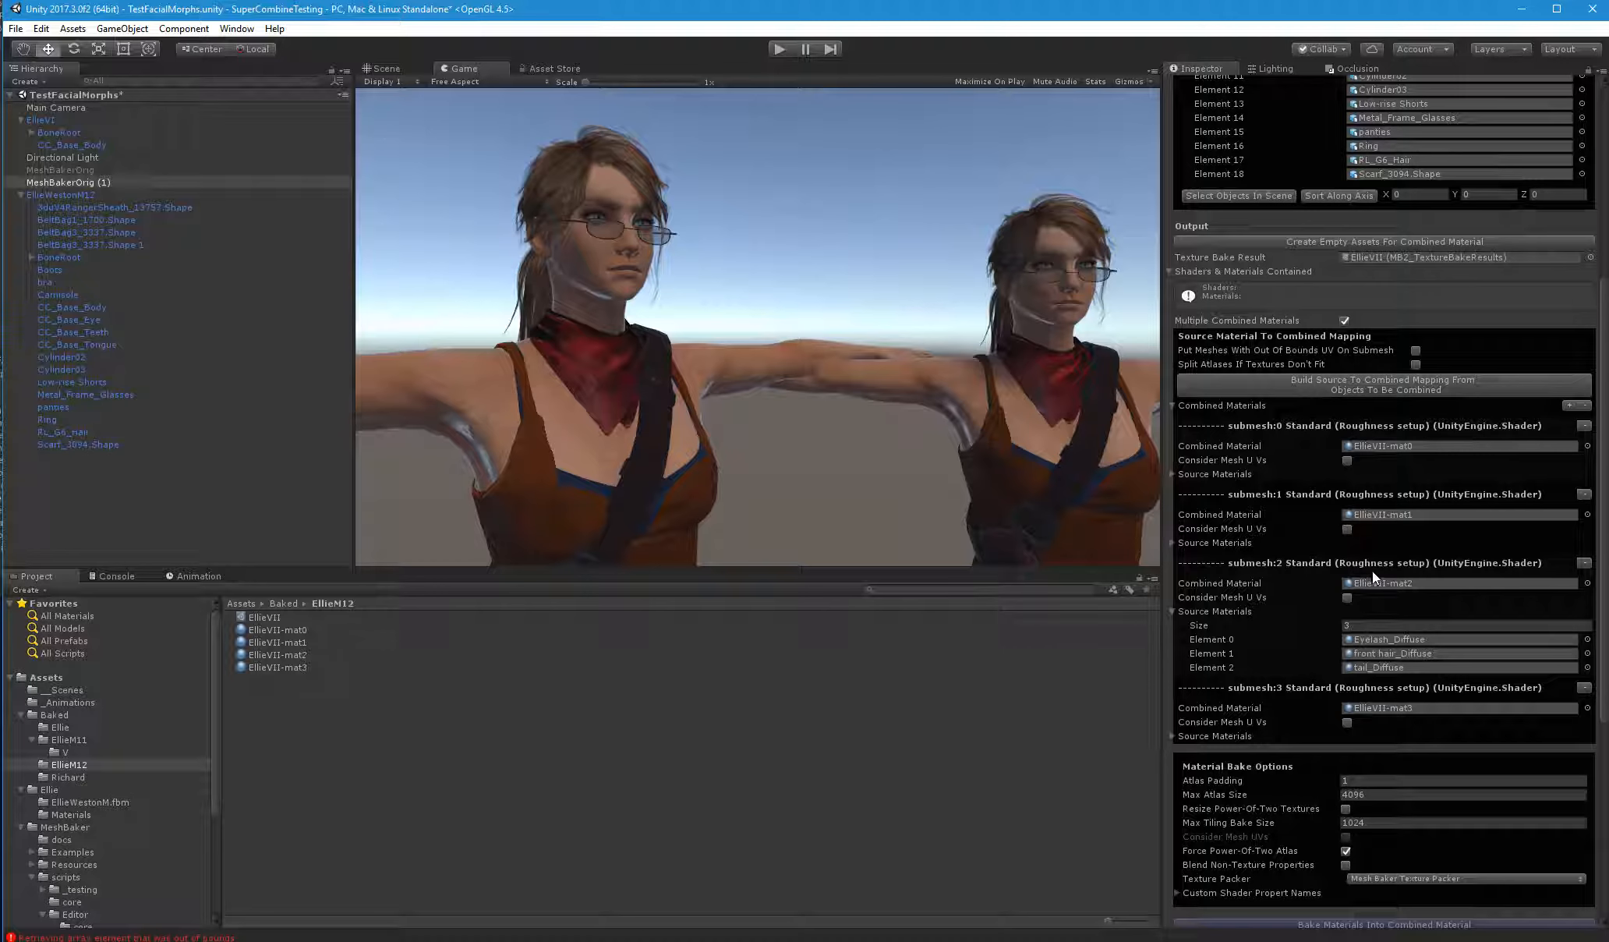
Clear the rebuilt submesh entries from the Combined Materials list
click(1584, 405)
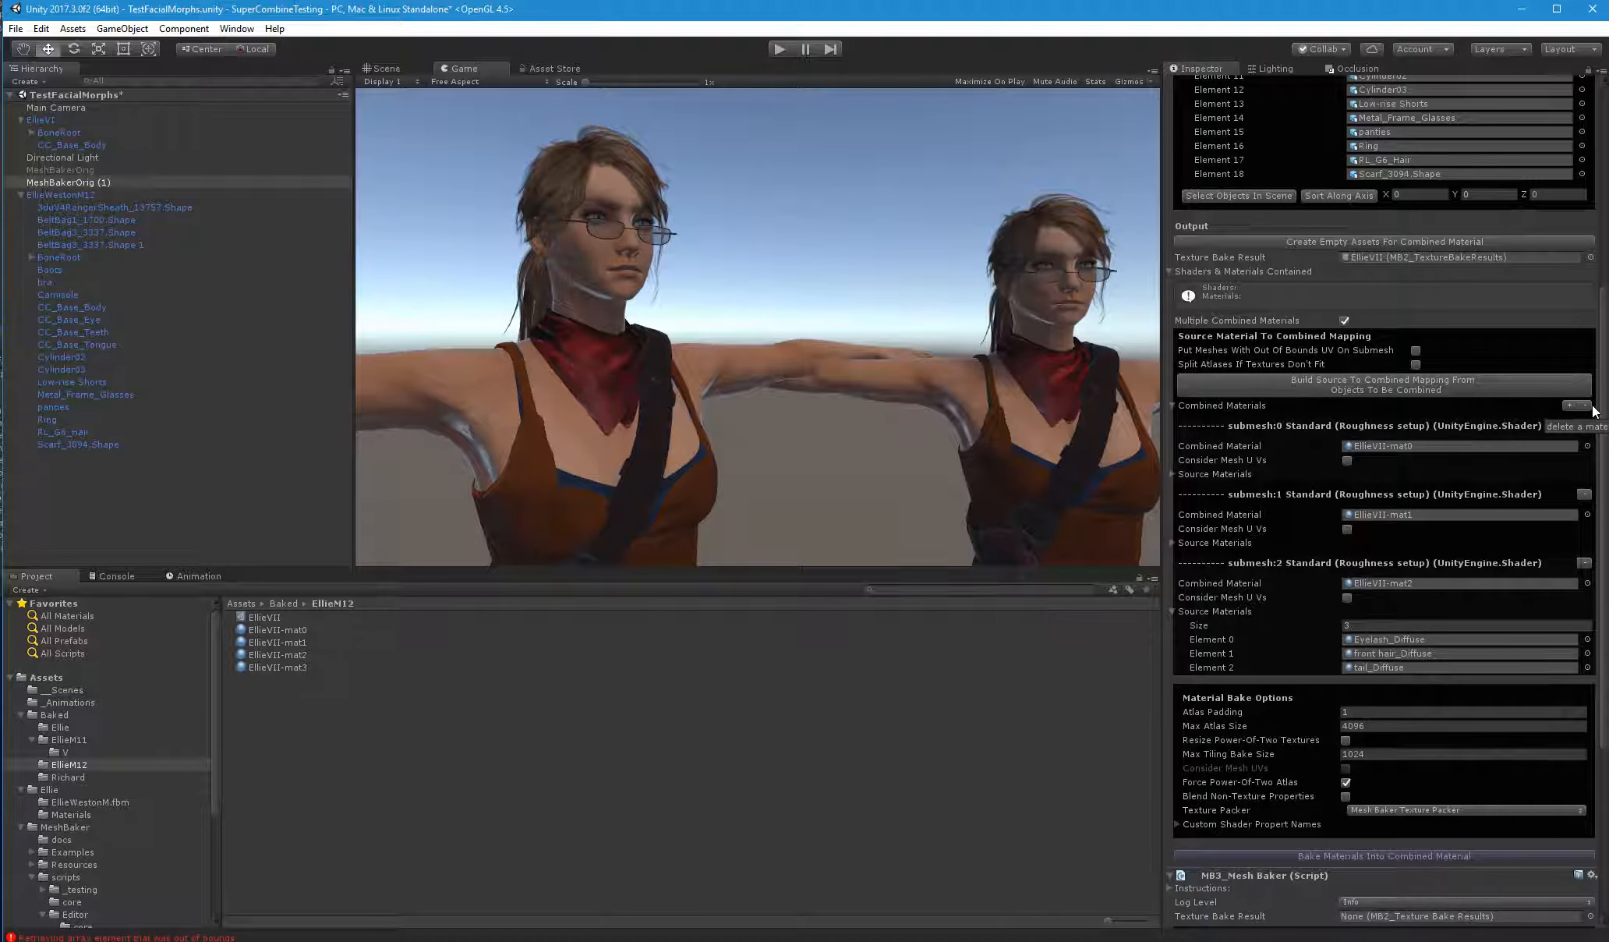
click(1584, 405)
click(1585, 406)
click(1585, 405)
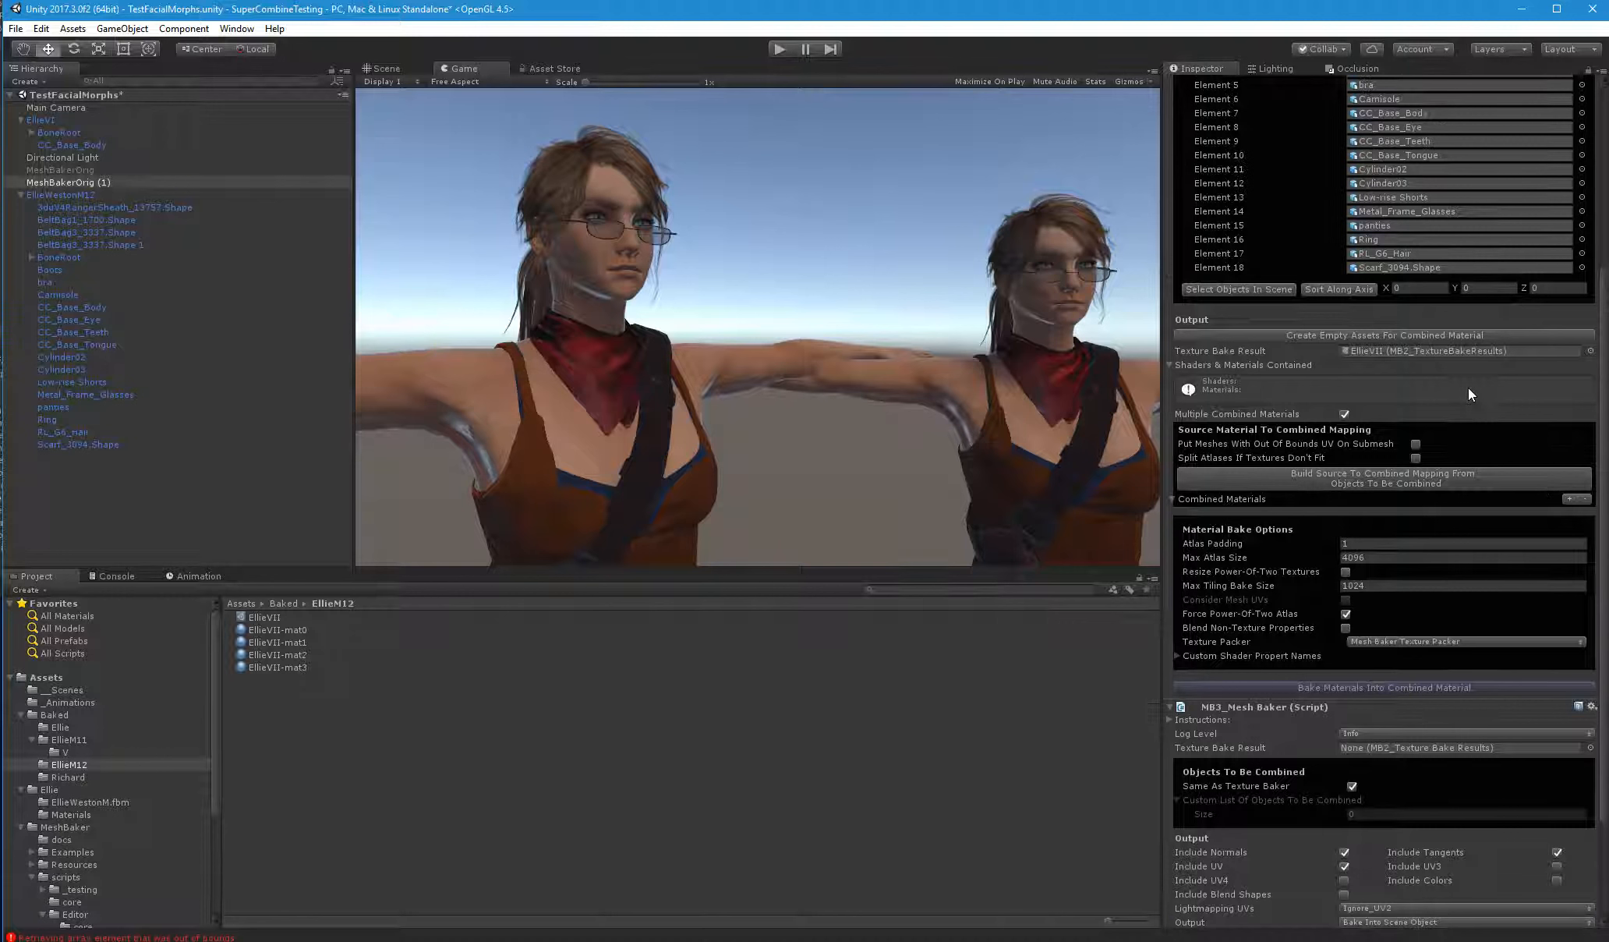
Remove the CC_Base_Tongue and RL_G6_Hair elements completely from the Objects To Be Combined list
scroll(1470, 387, up, 3)
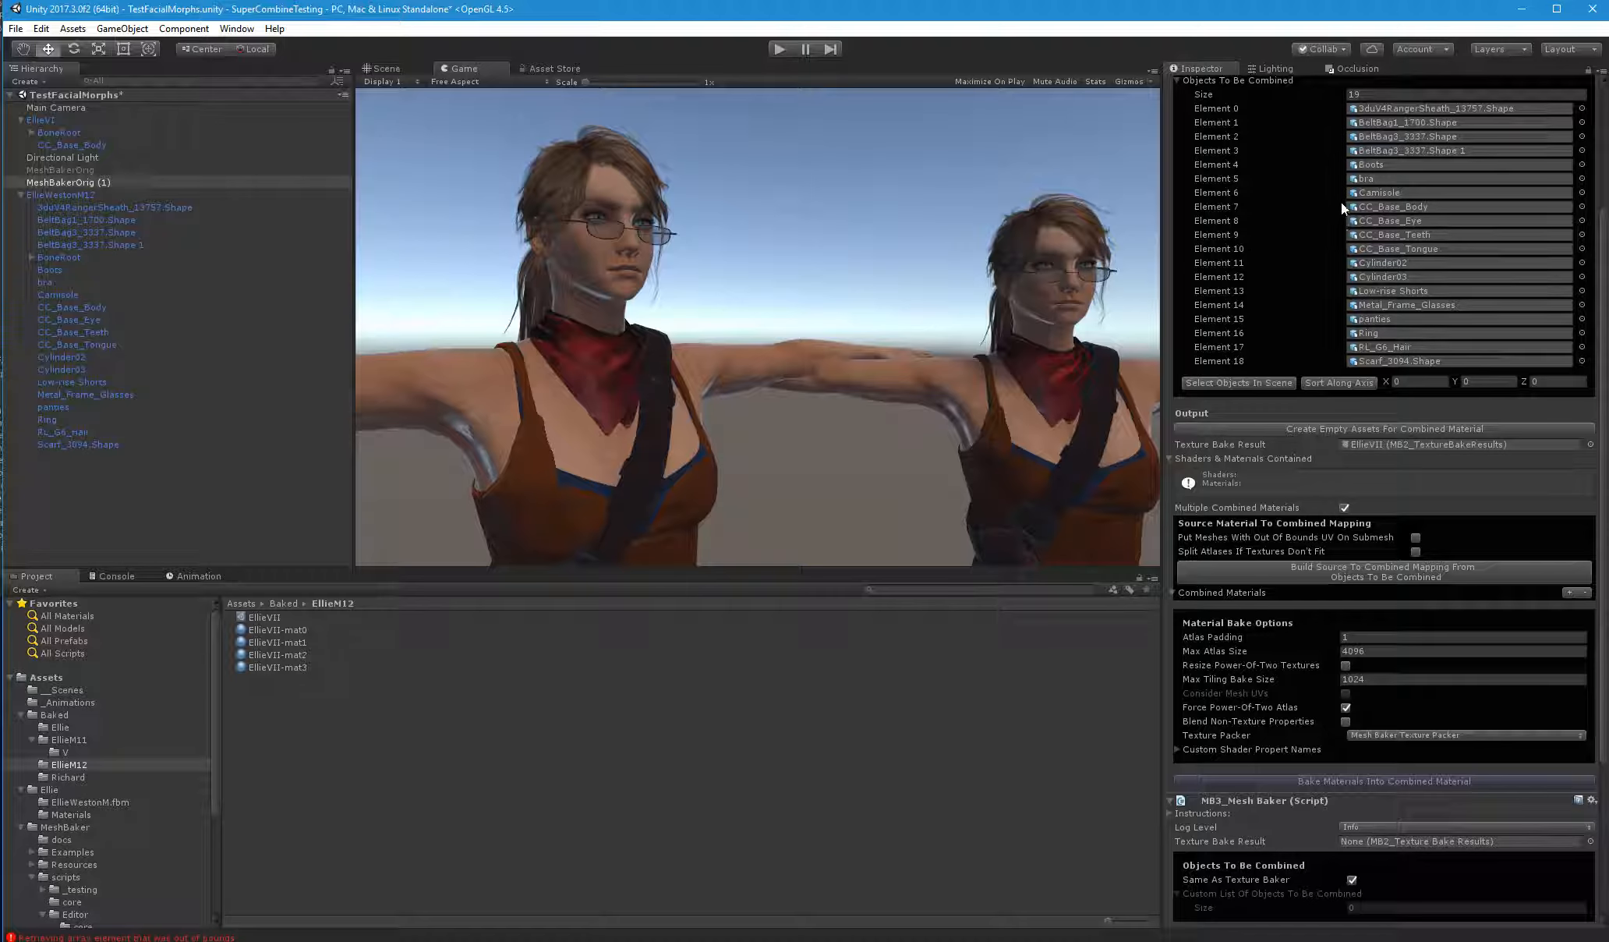
right_click(1338, 249)
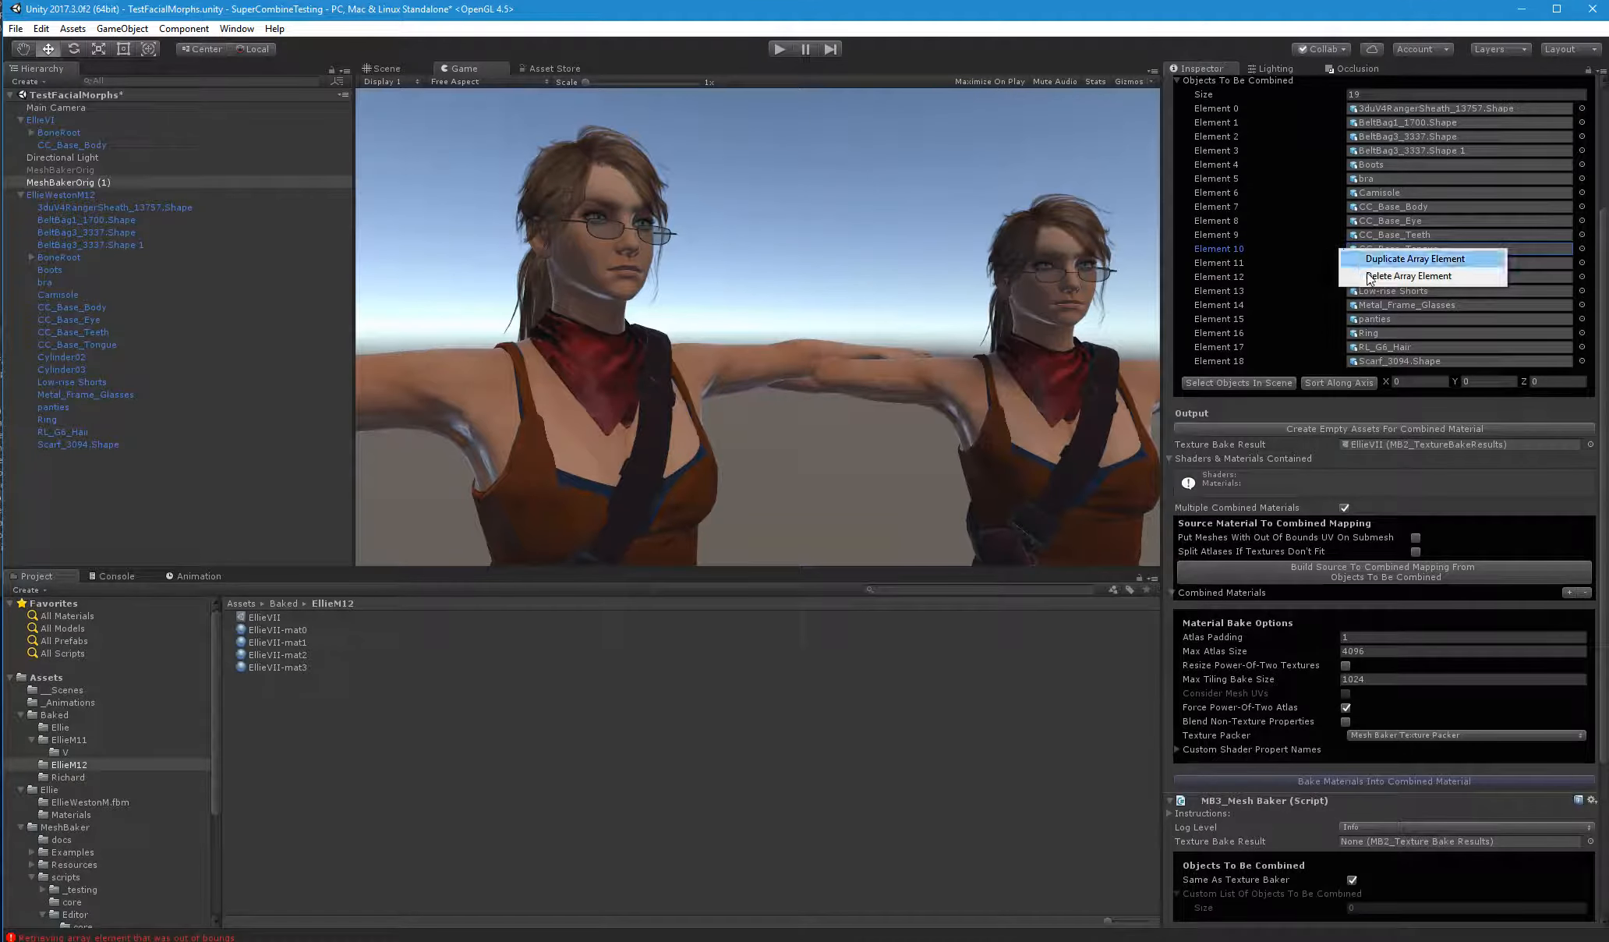
click(1370, 277)
right_click(1332, 249)
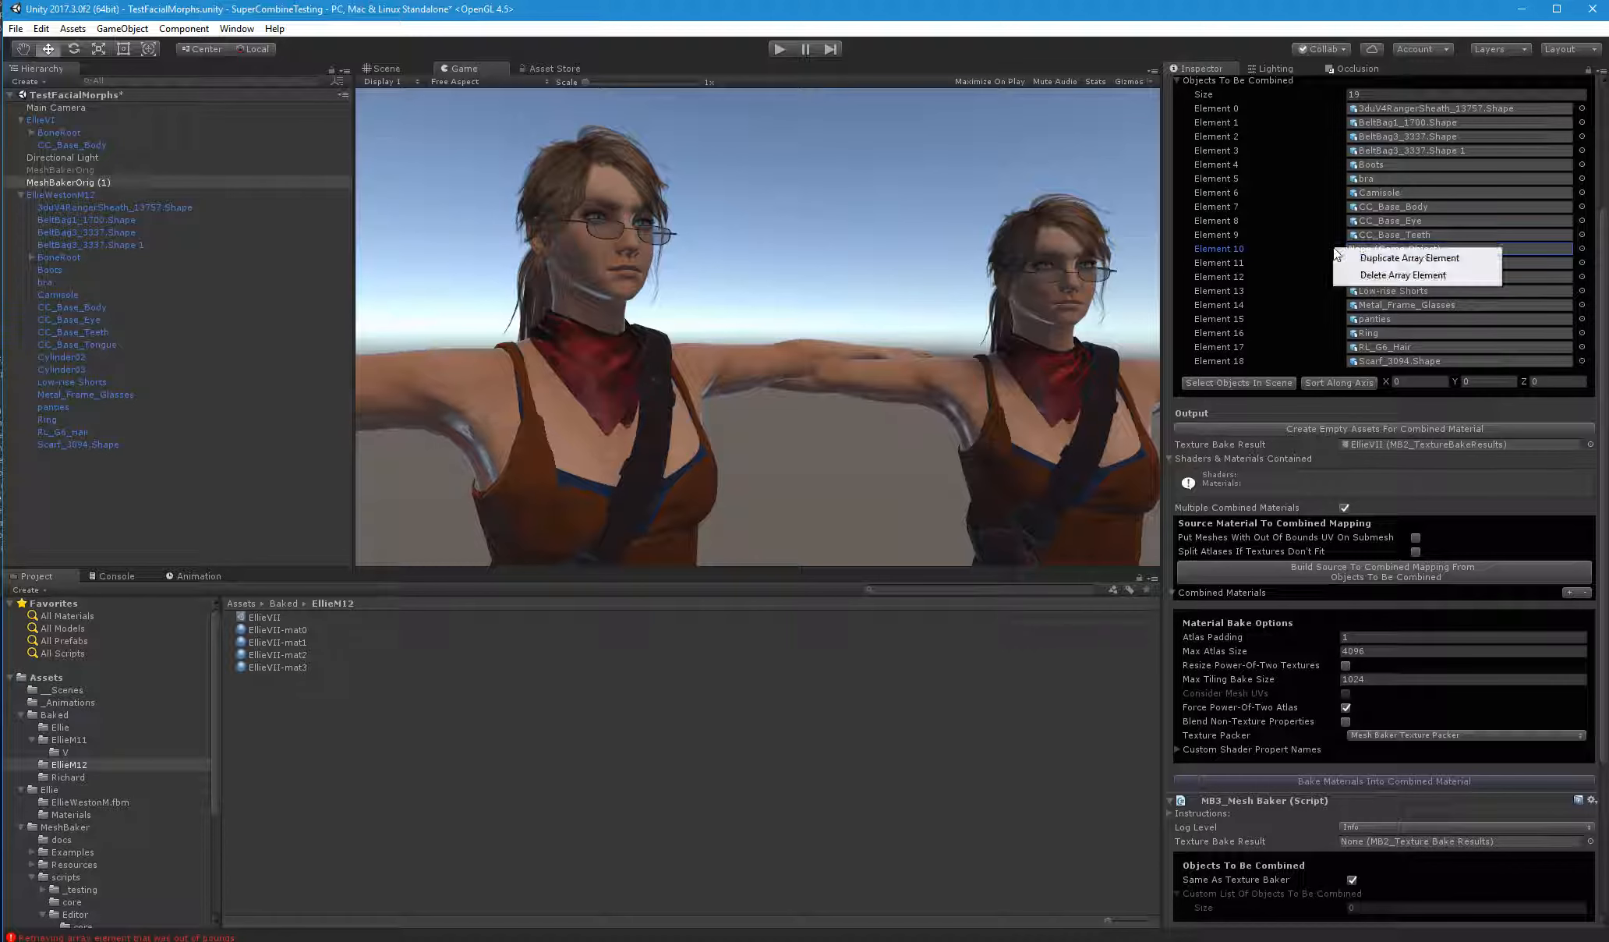
click(1358, 276)
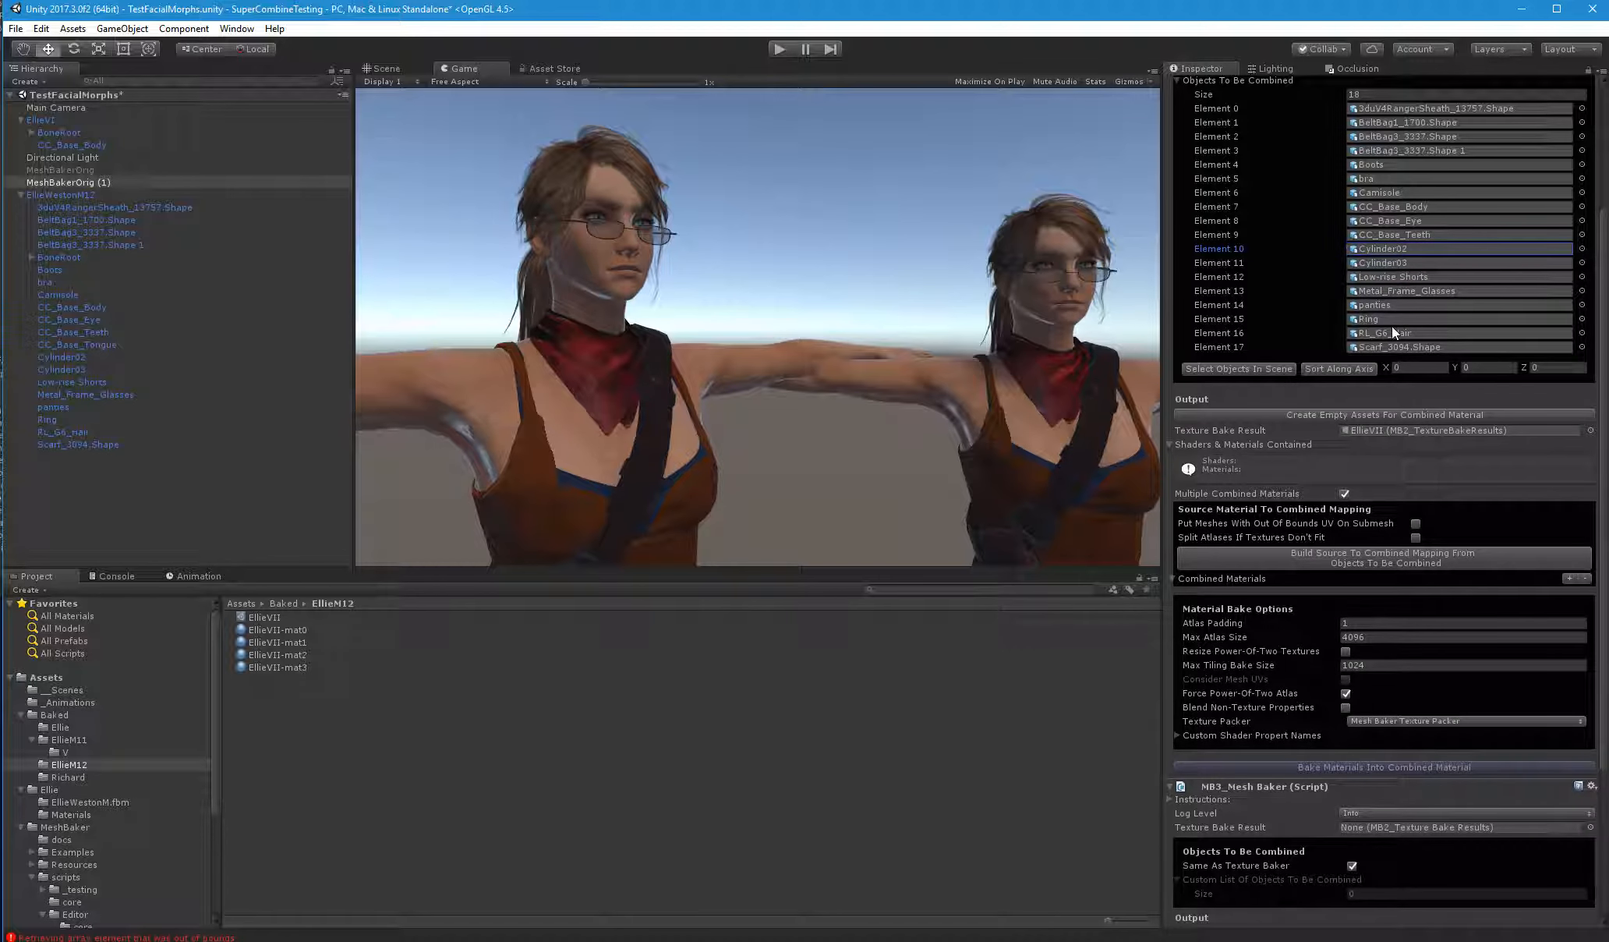
right_click(1336, 330)
click(1361, 358)
right_click(1328, 332)
click(1357, 359)
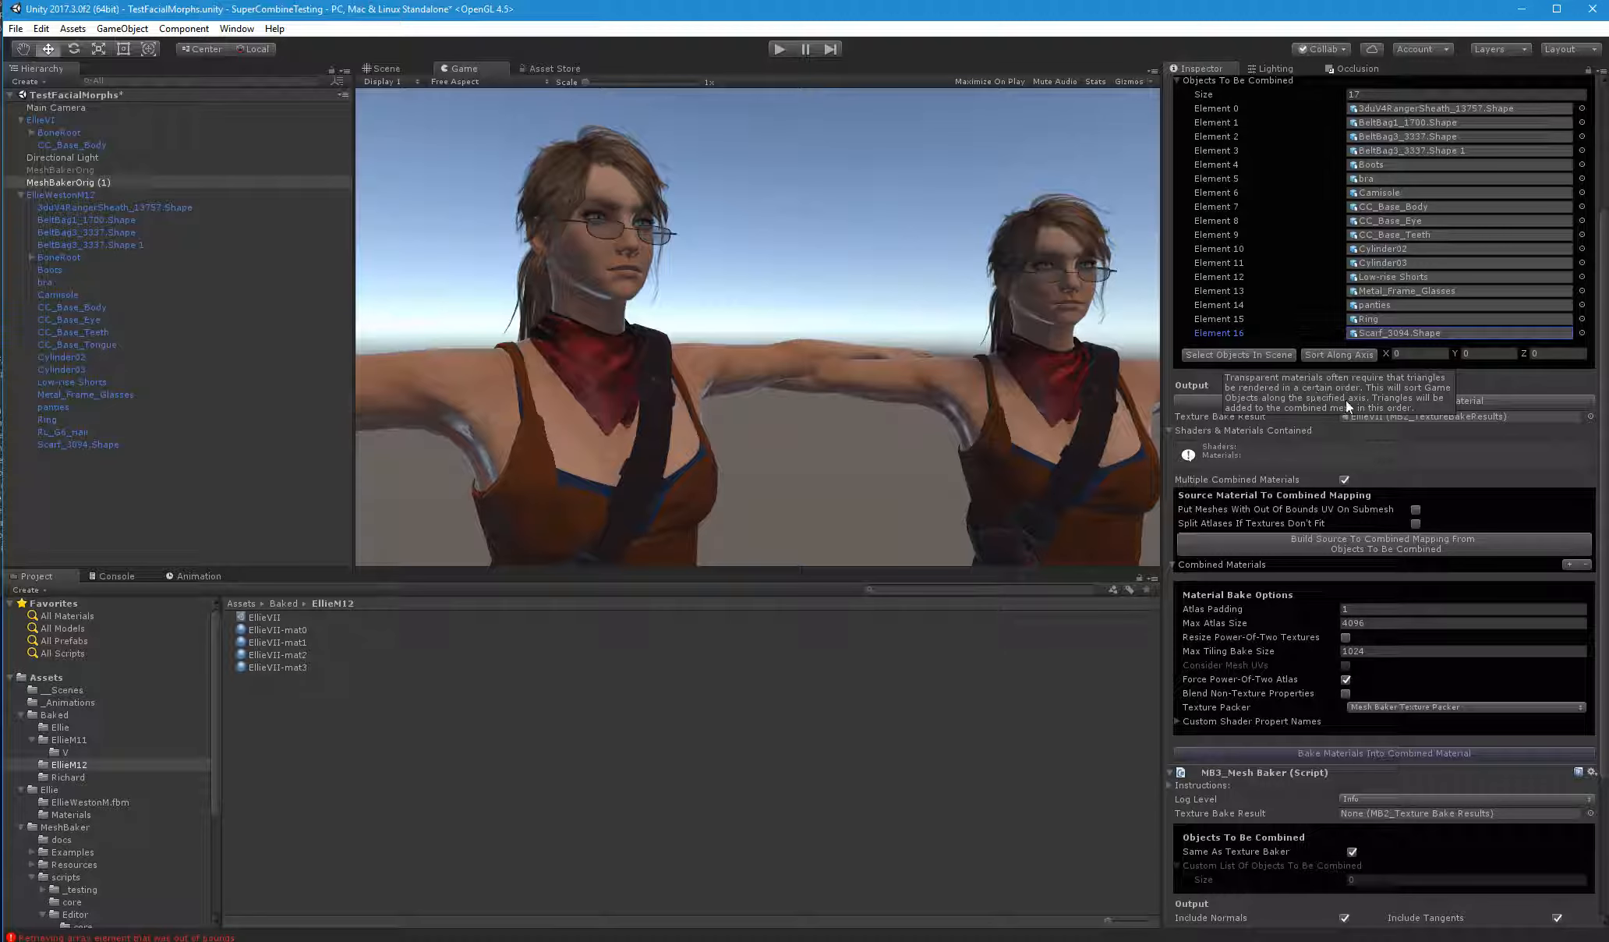
Build the source-to-combined material mapping from the reduced list of objects to be combined
click(1477, 550)
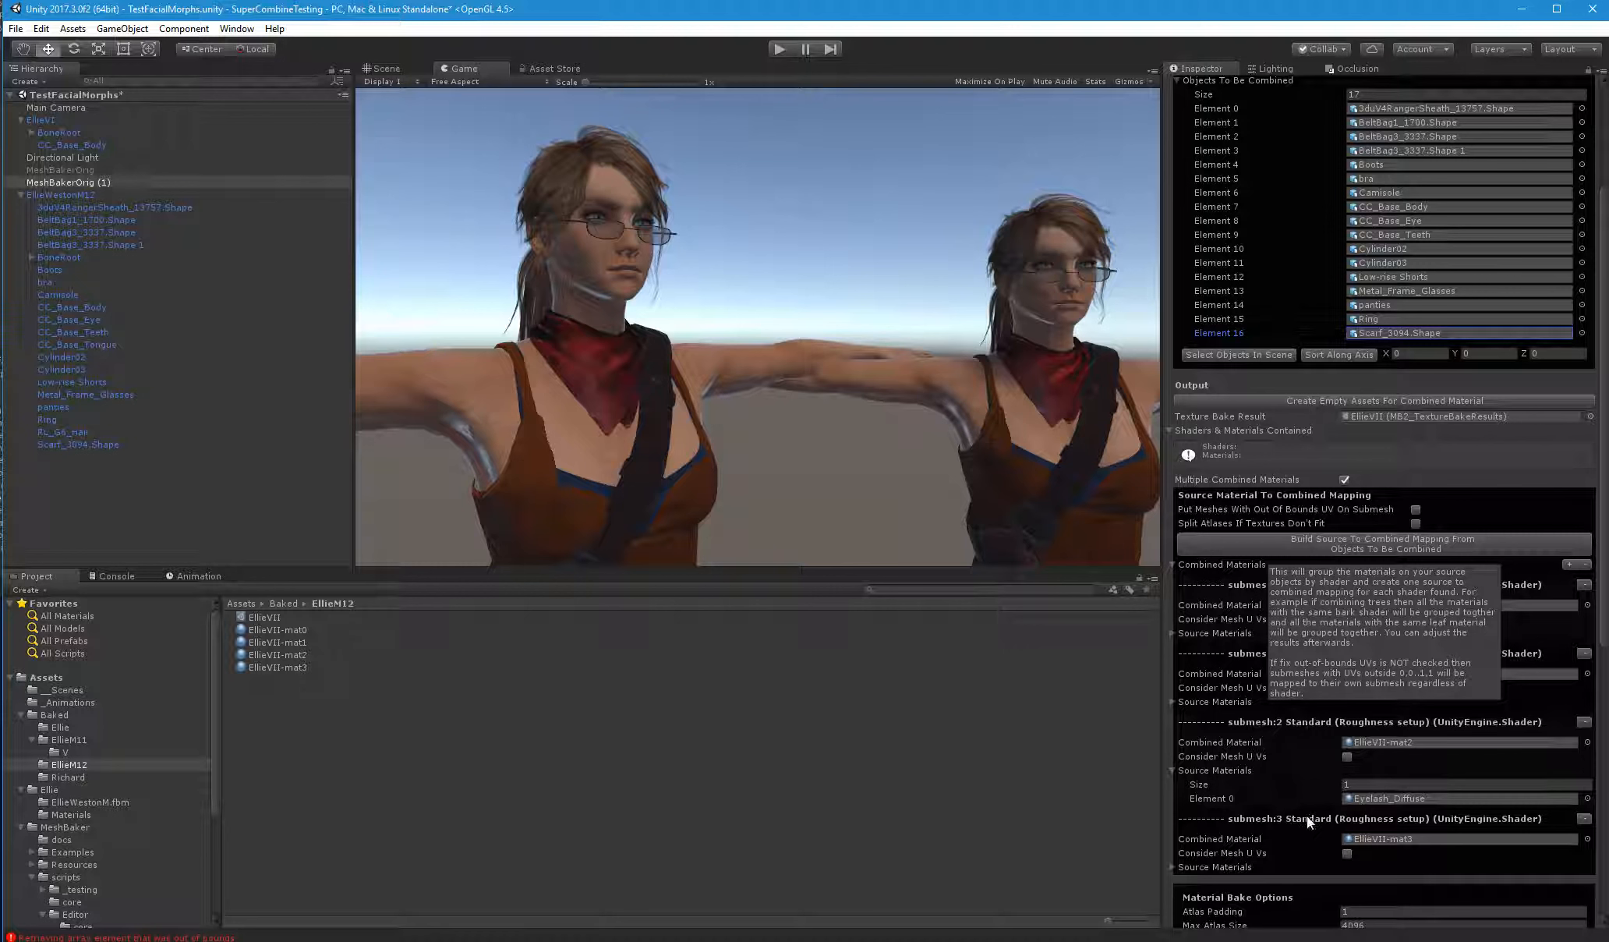
scroll(1604, 631, down, 5)
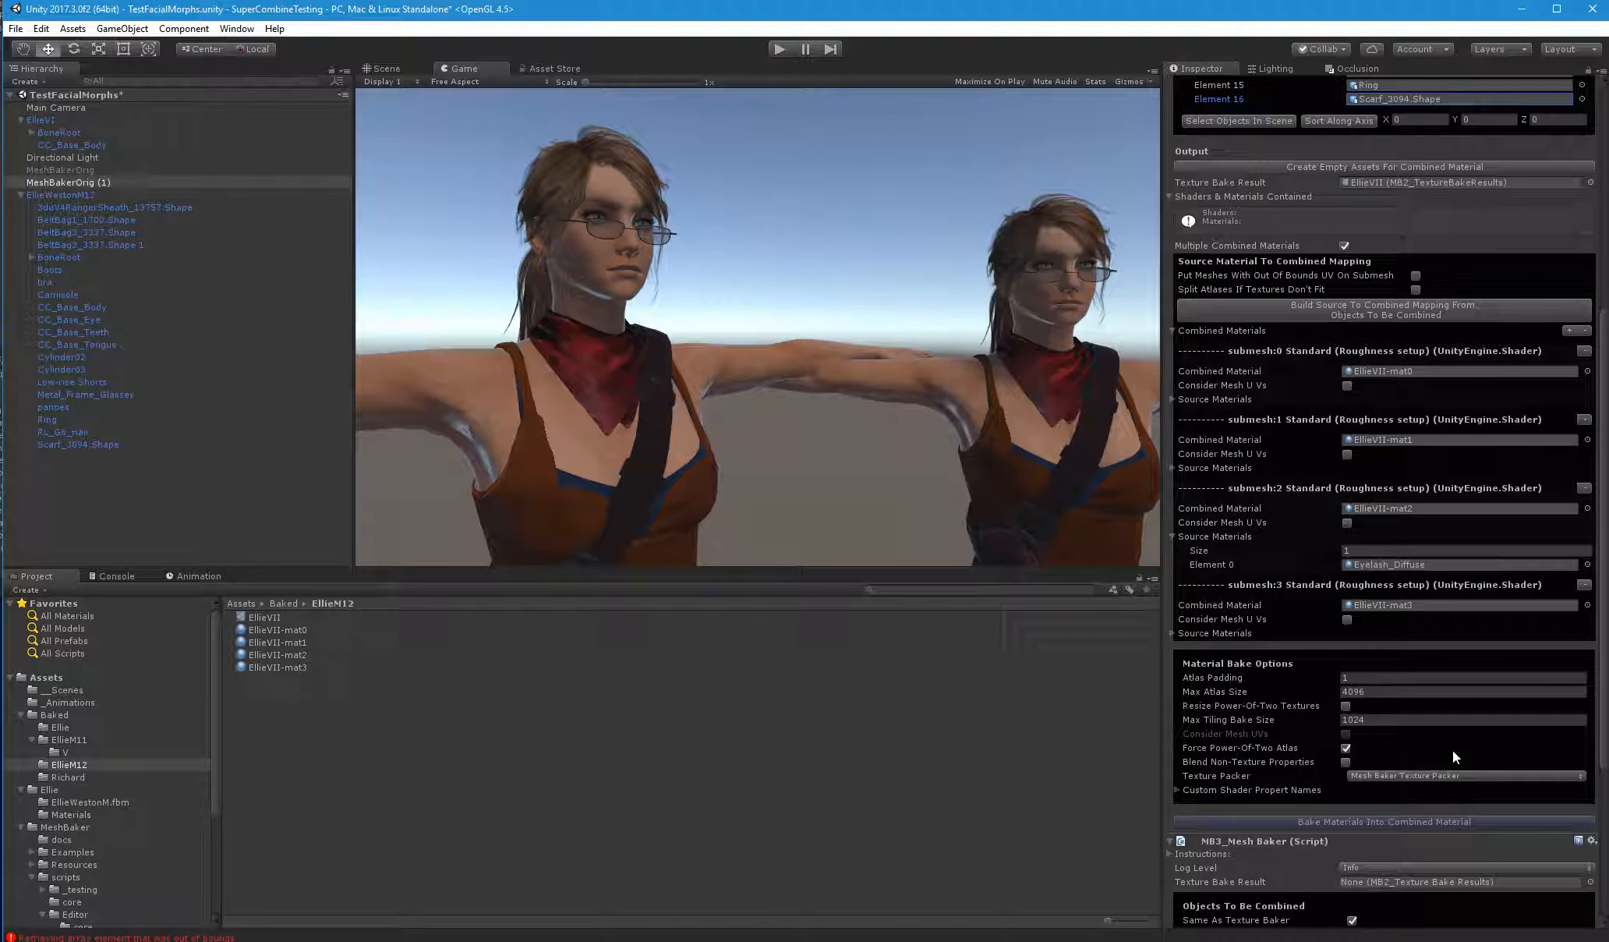
Set the Max Tiling Bake Size to 2048 and bake the materials into the combined materials
click(1363, 719)
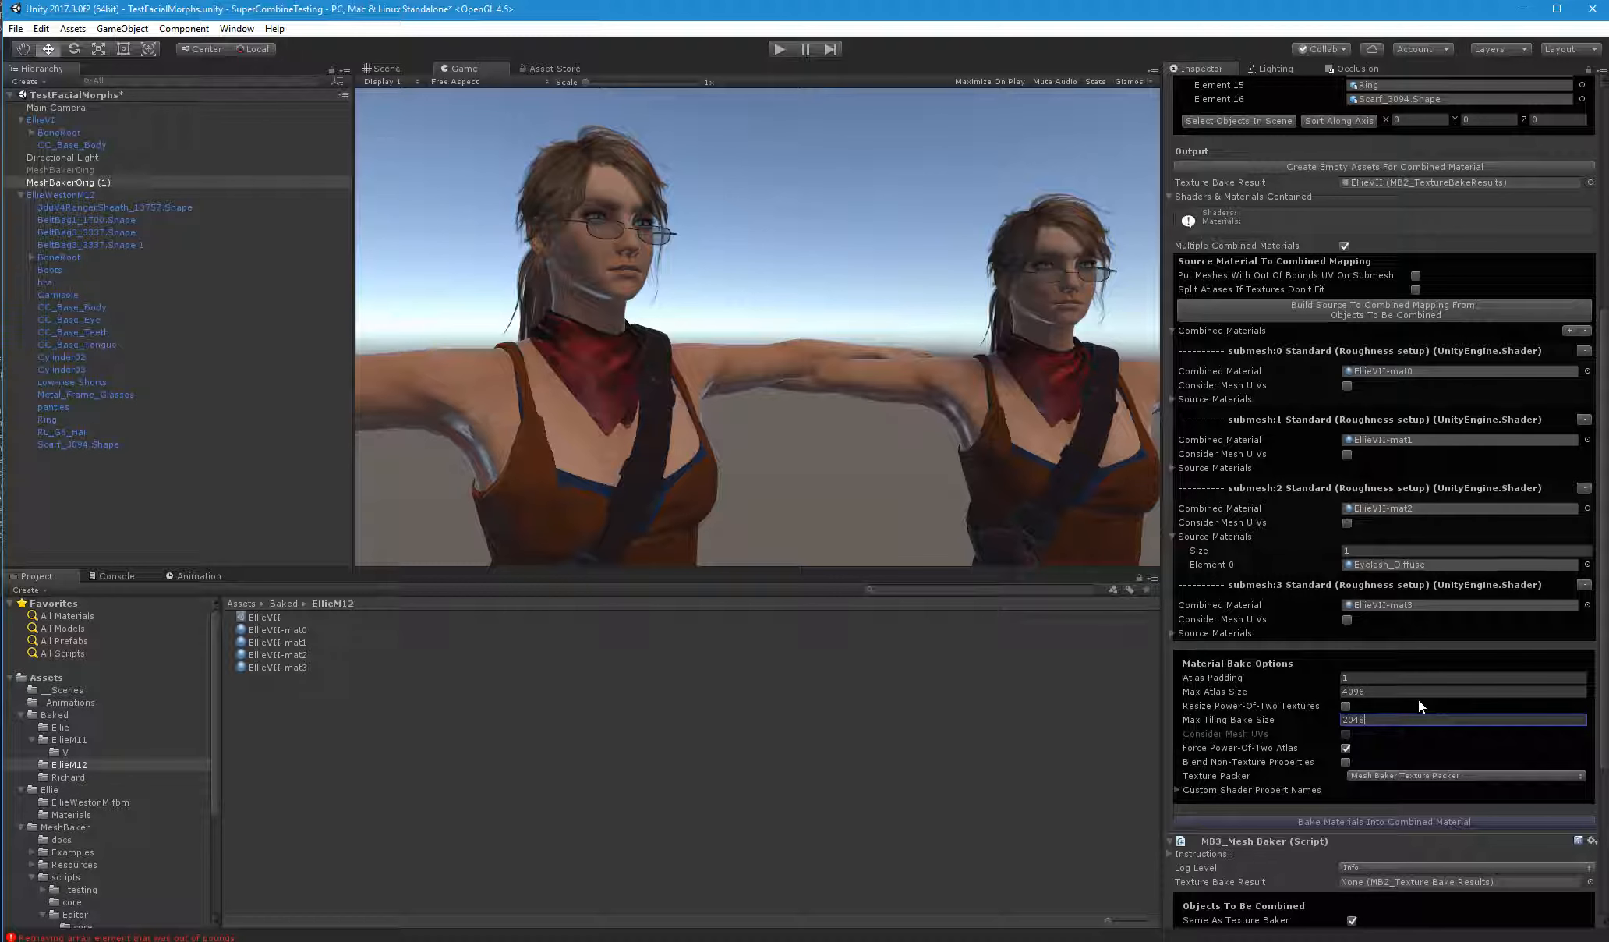
click(1465, 313)
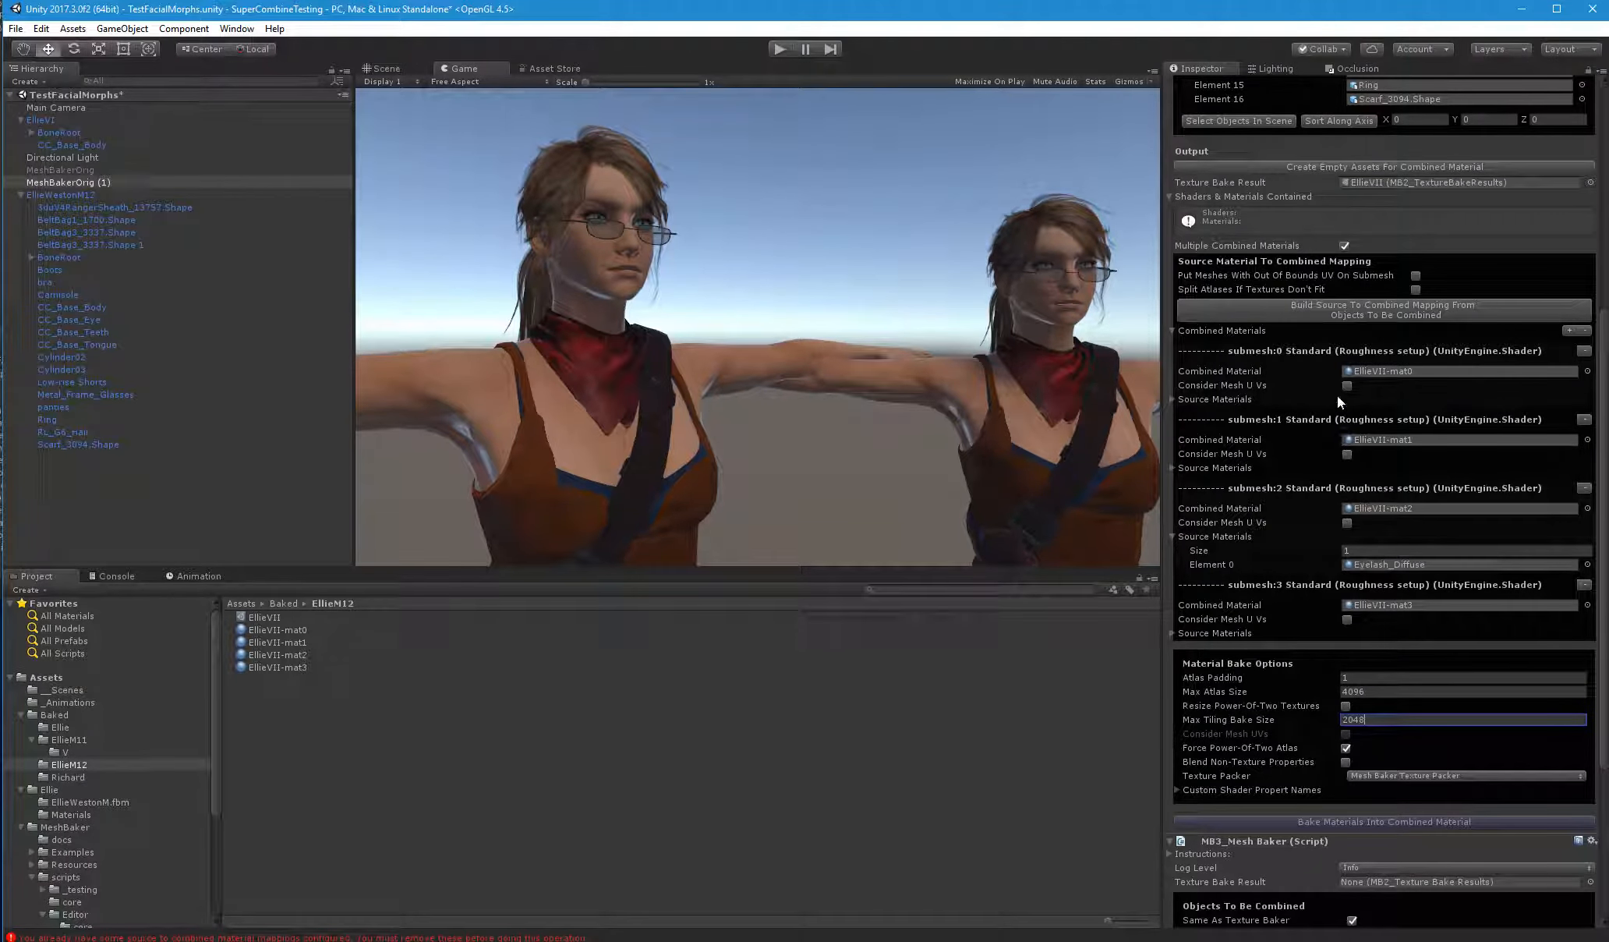
click(1384, 822)
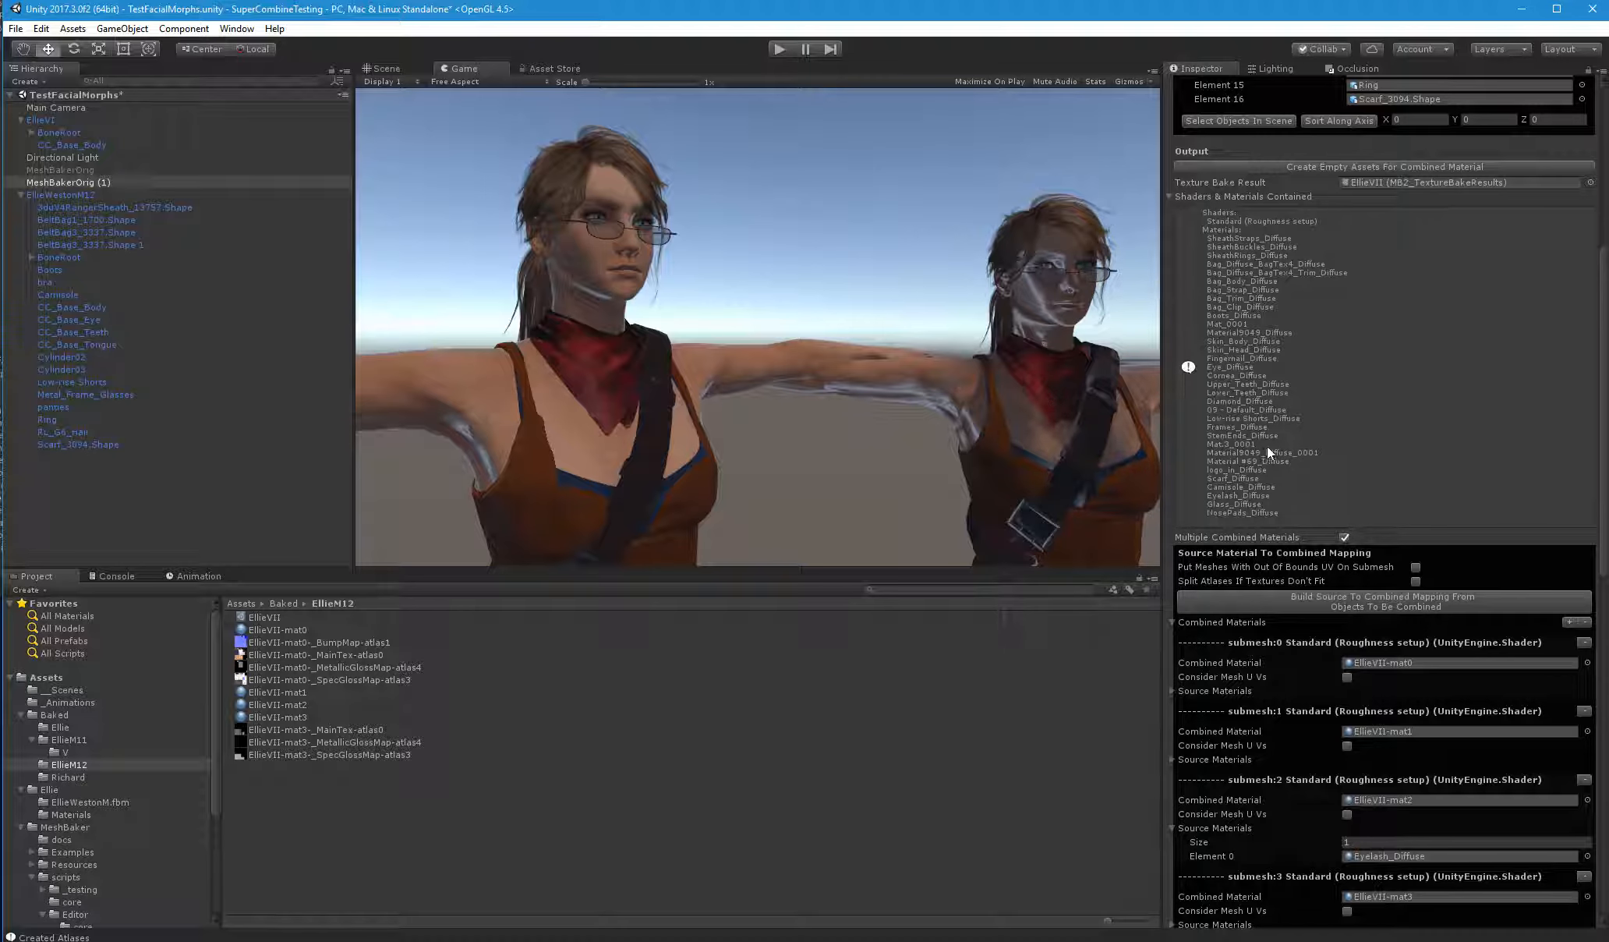
Configure the Mesh Baker output with blend shapes included, Bake Into Prefab, Skinned Mesh Renderer and Optimize After Bake off
scroll(1268, 445, down, 15)
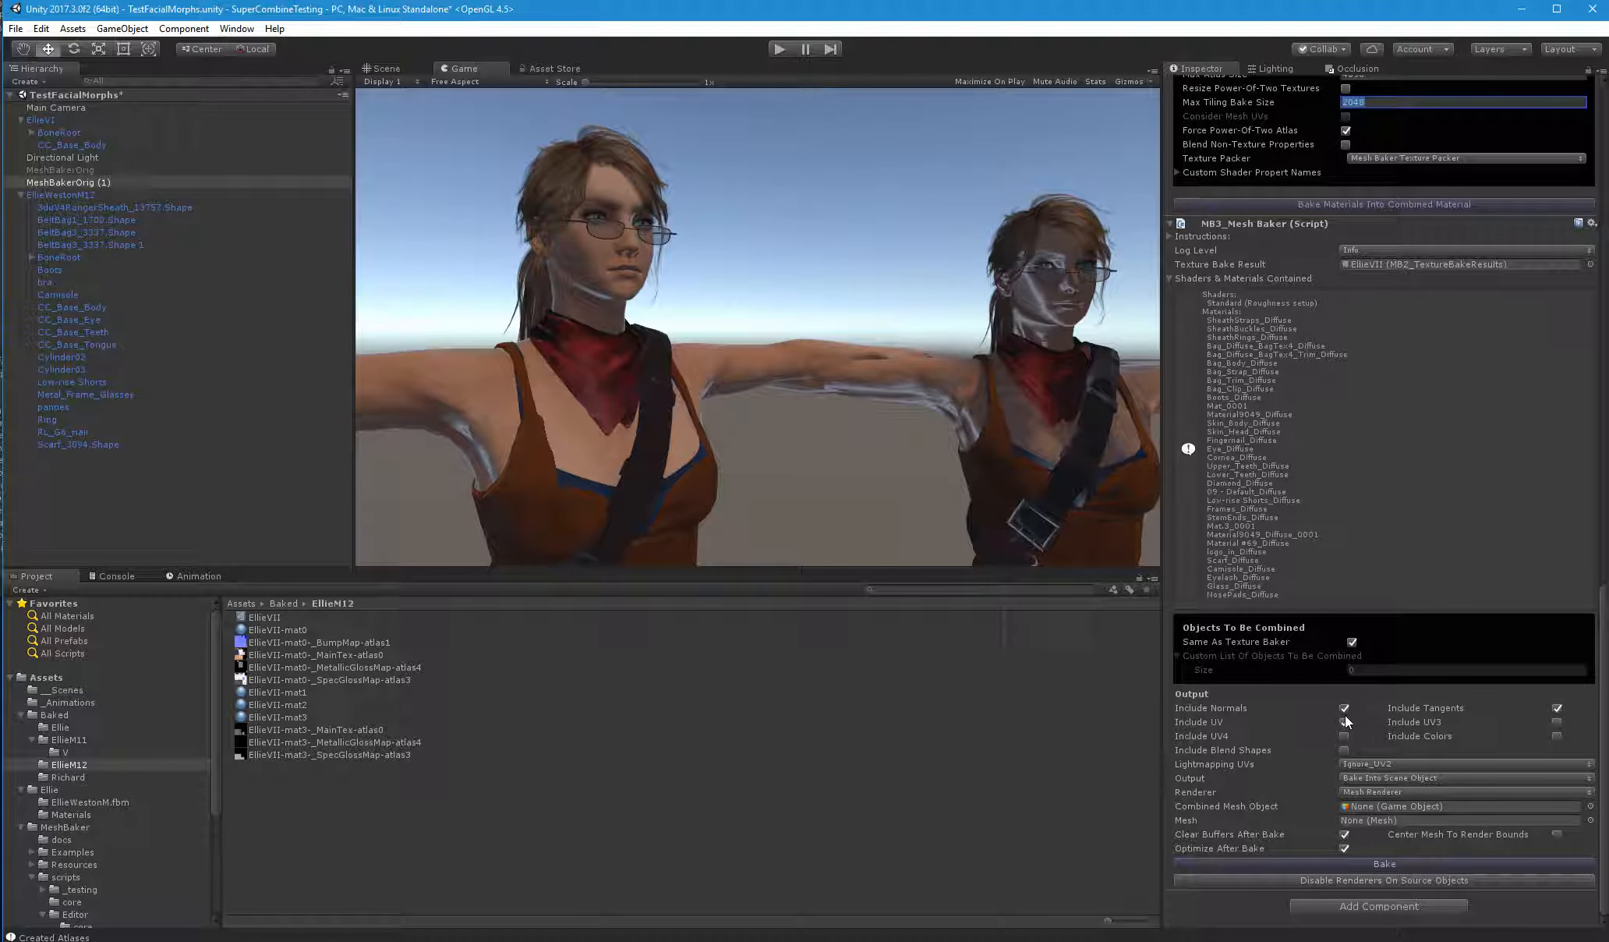
click(1343, 751)
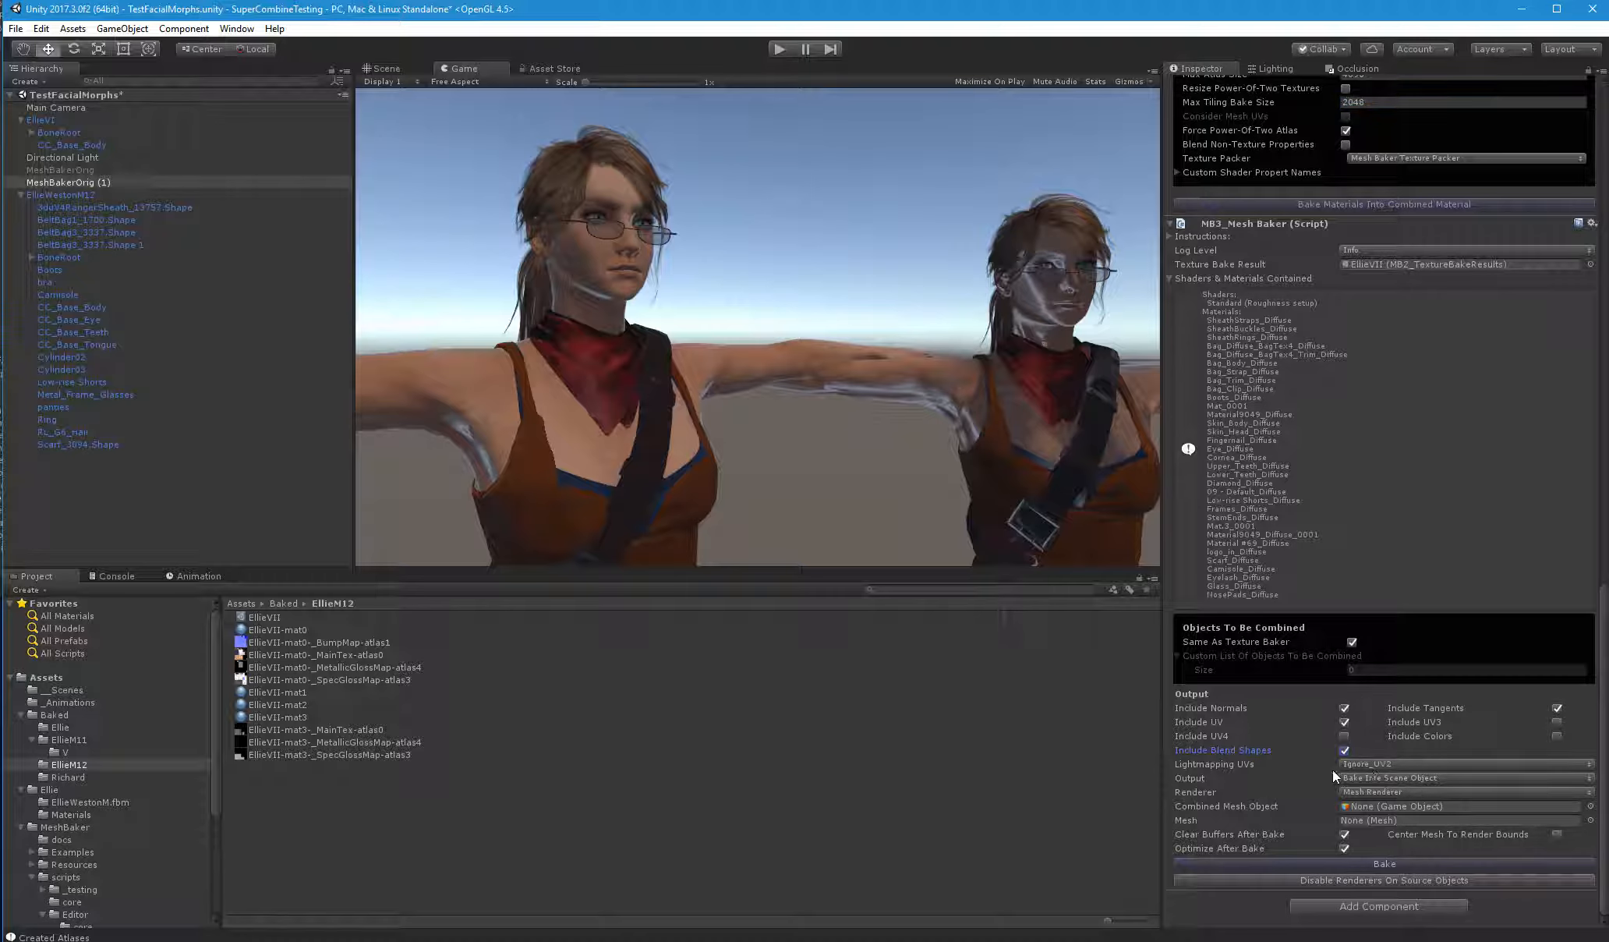
click(1351, 778)
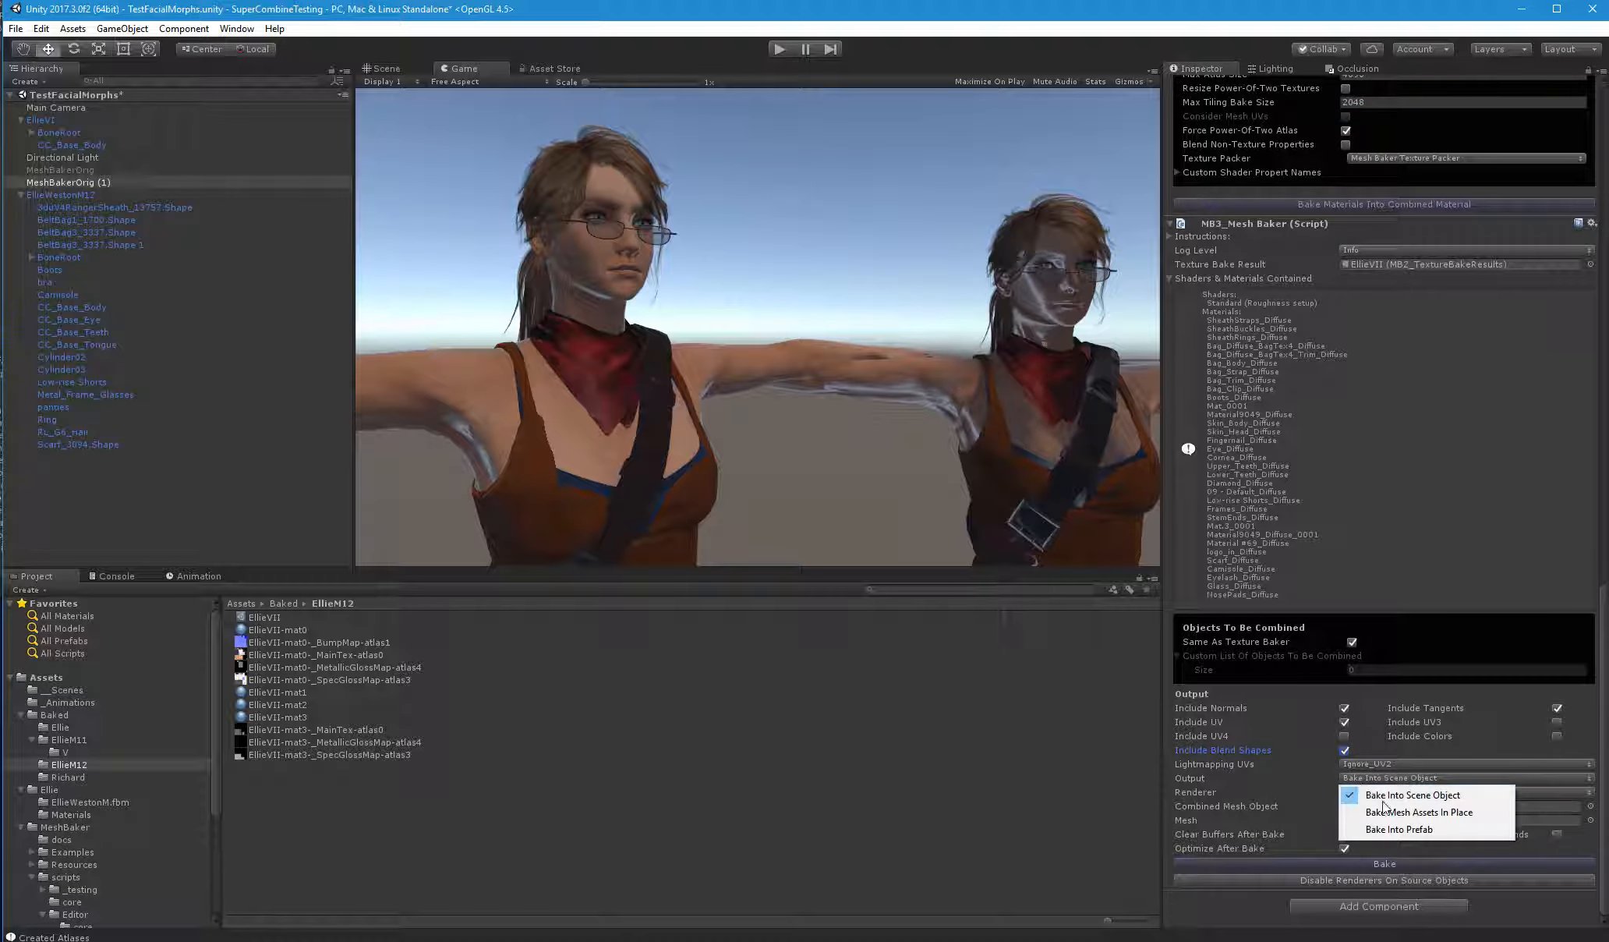
click(1377, 834)
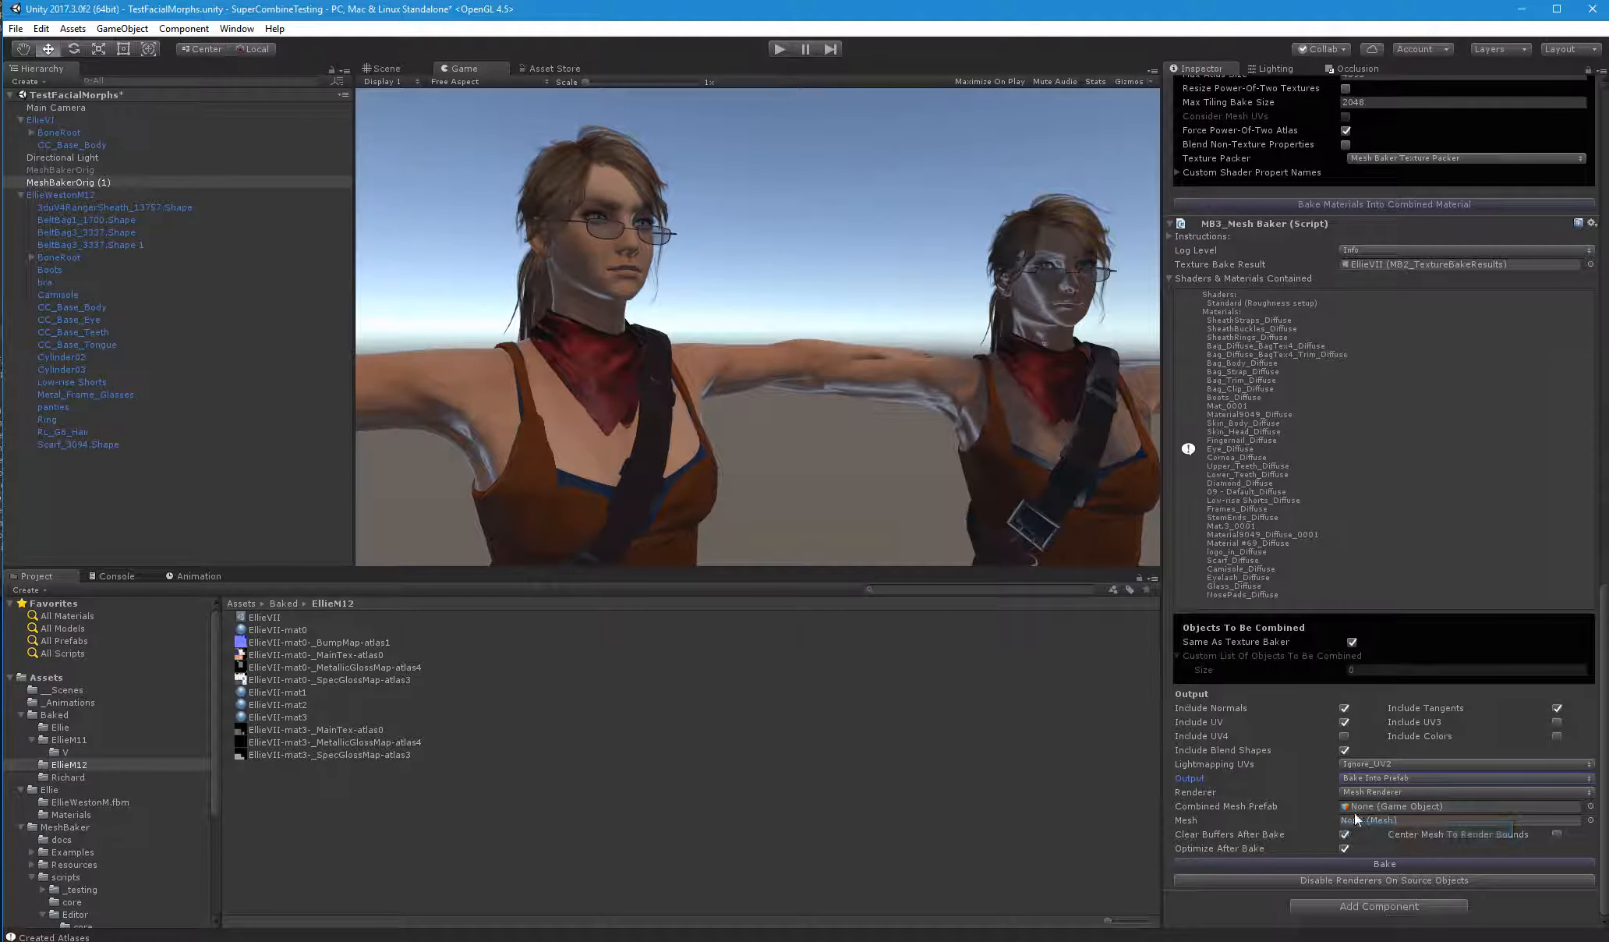
click(1355, 791)
click(1378, 828)
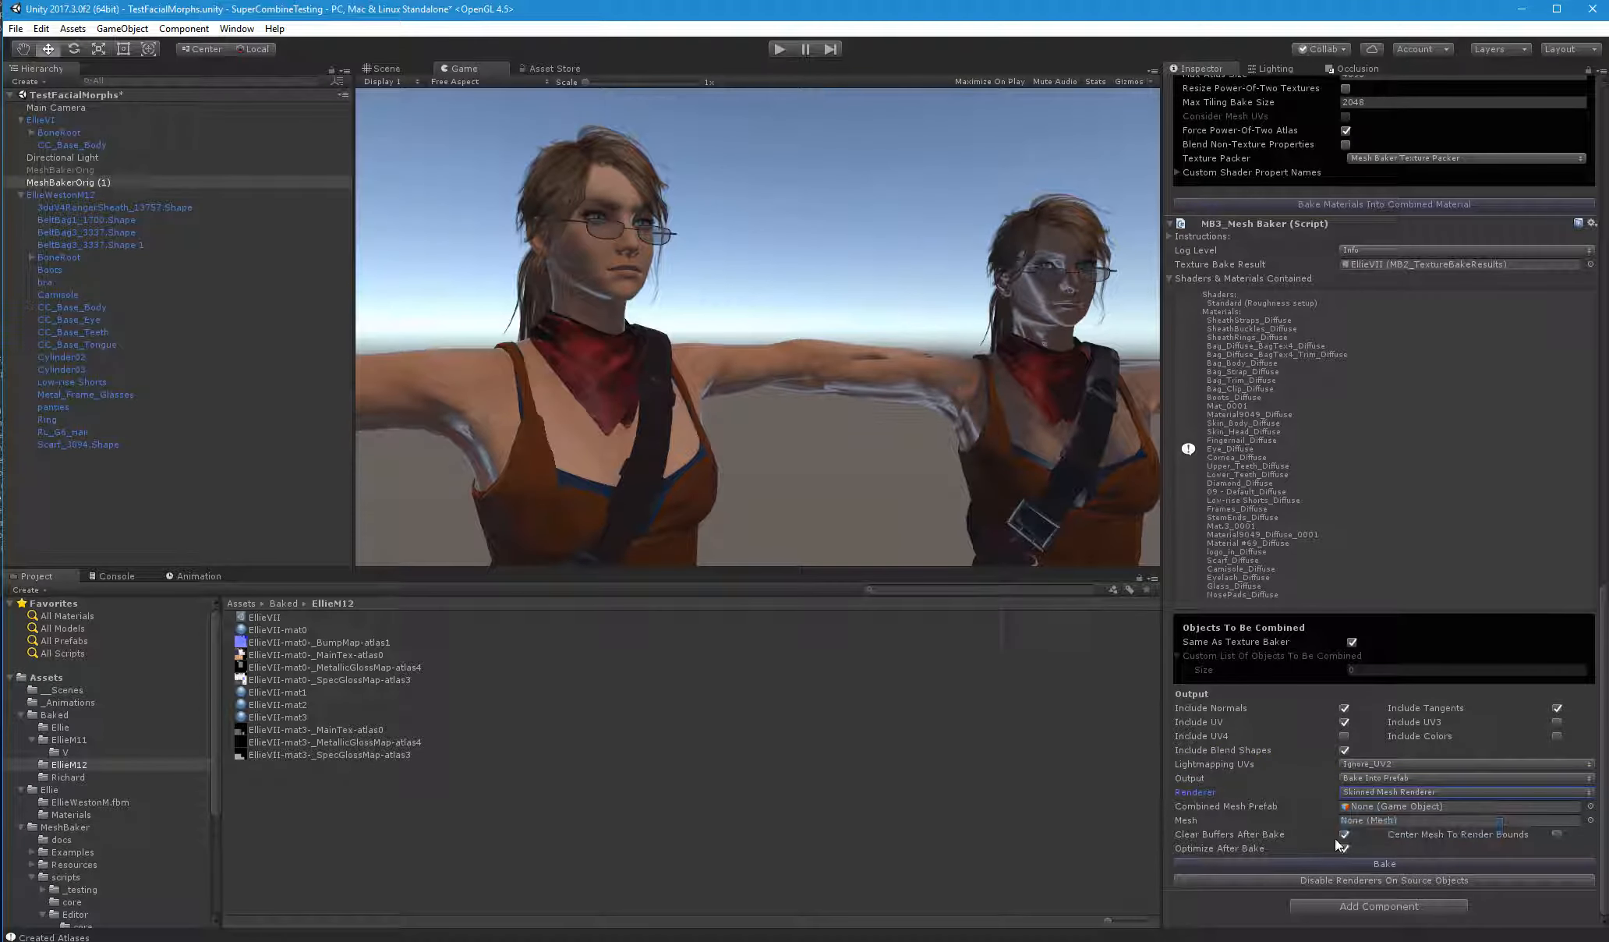
click(1344, 847)
Create an empty game object in the scene and name it EllieVIIMain
right_click(99, 500)
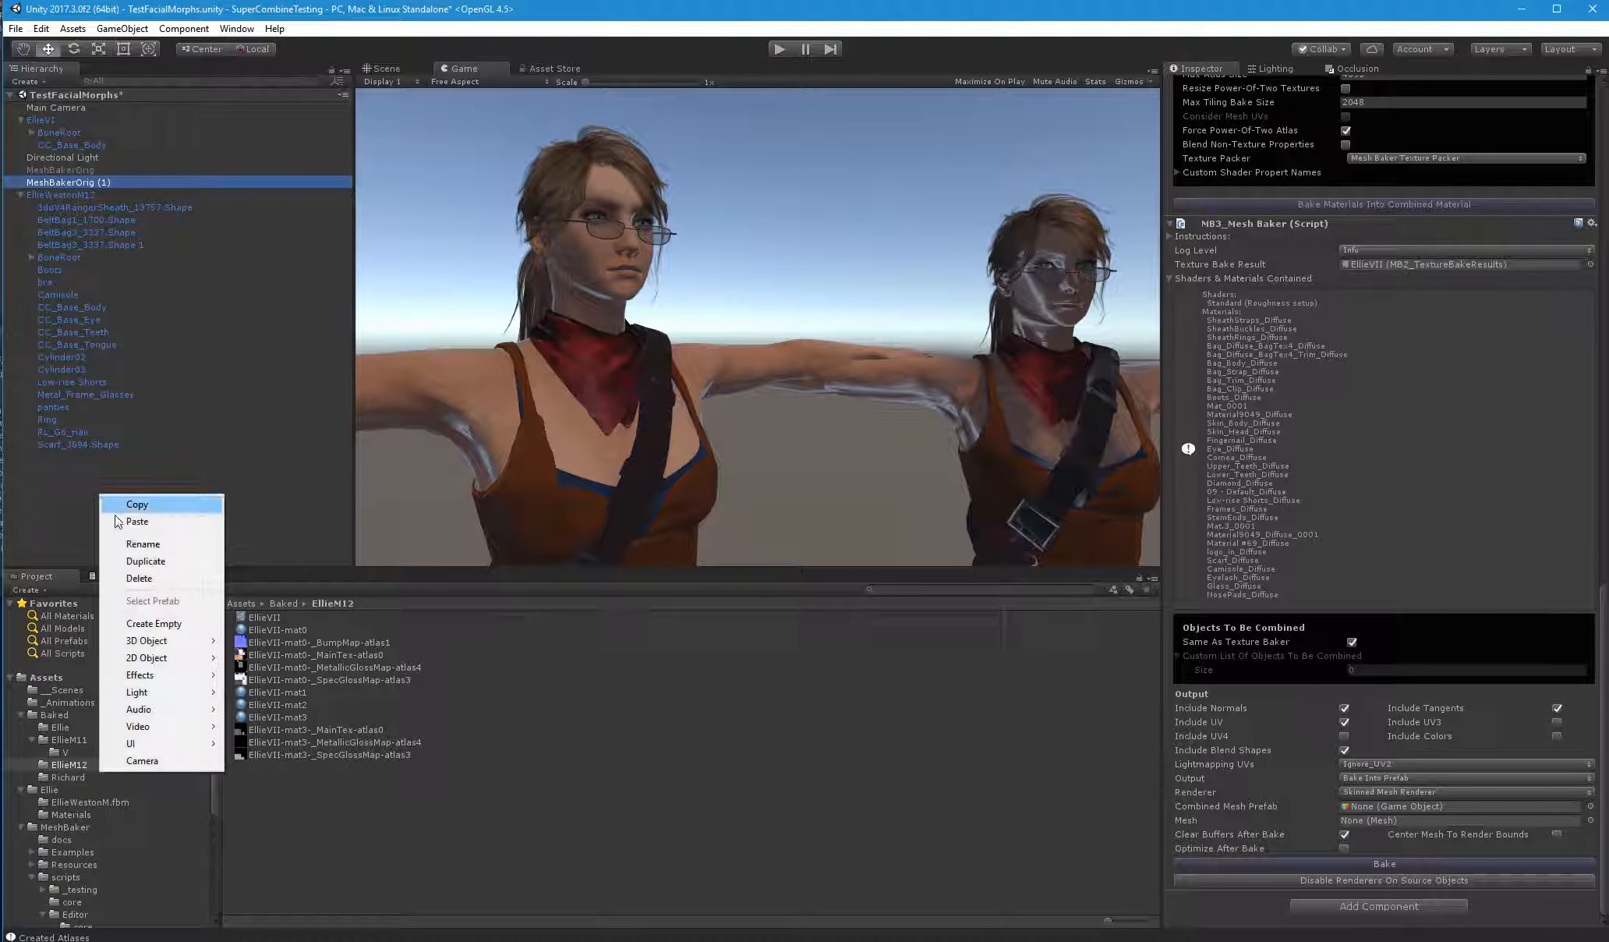
click(140, 613)
drag(62, 194, 79, 498)
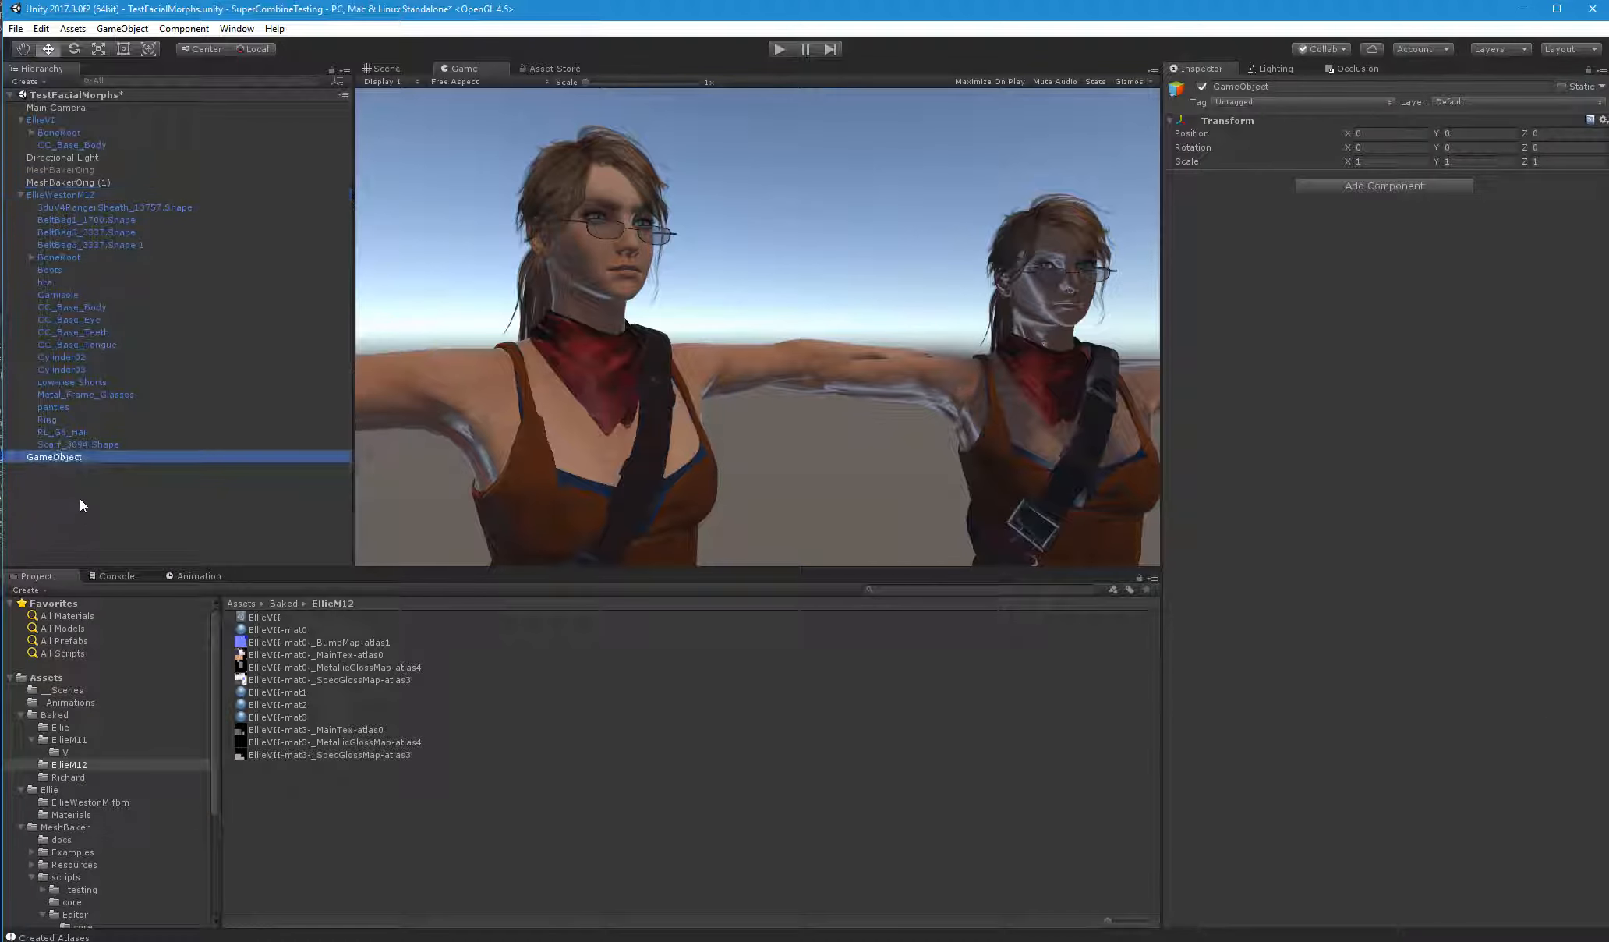
click(70, 456)
text(E)
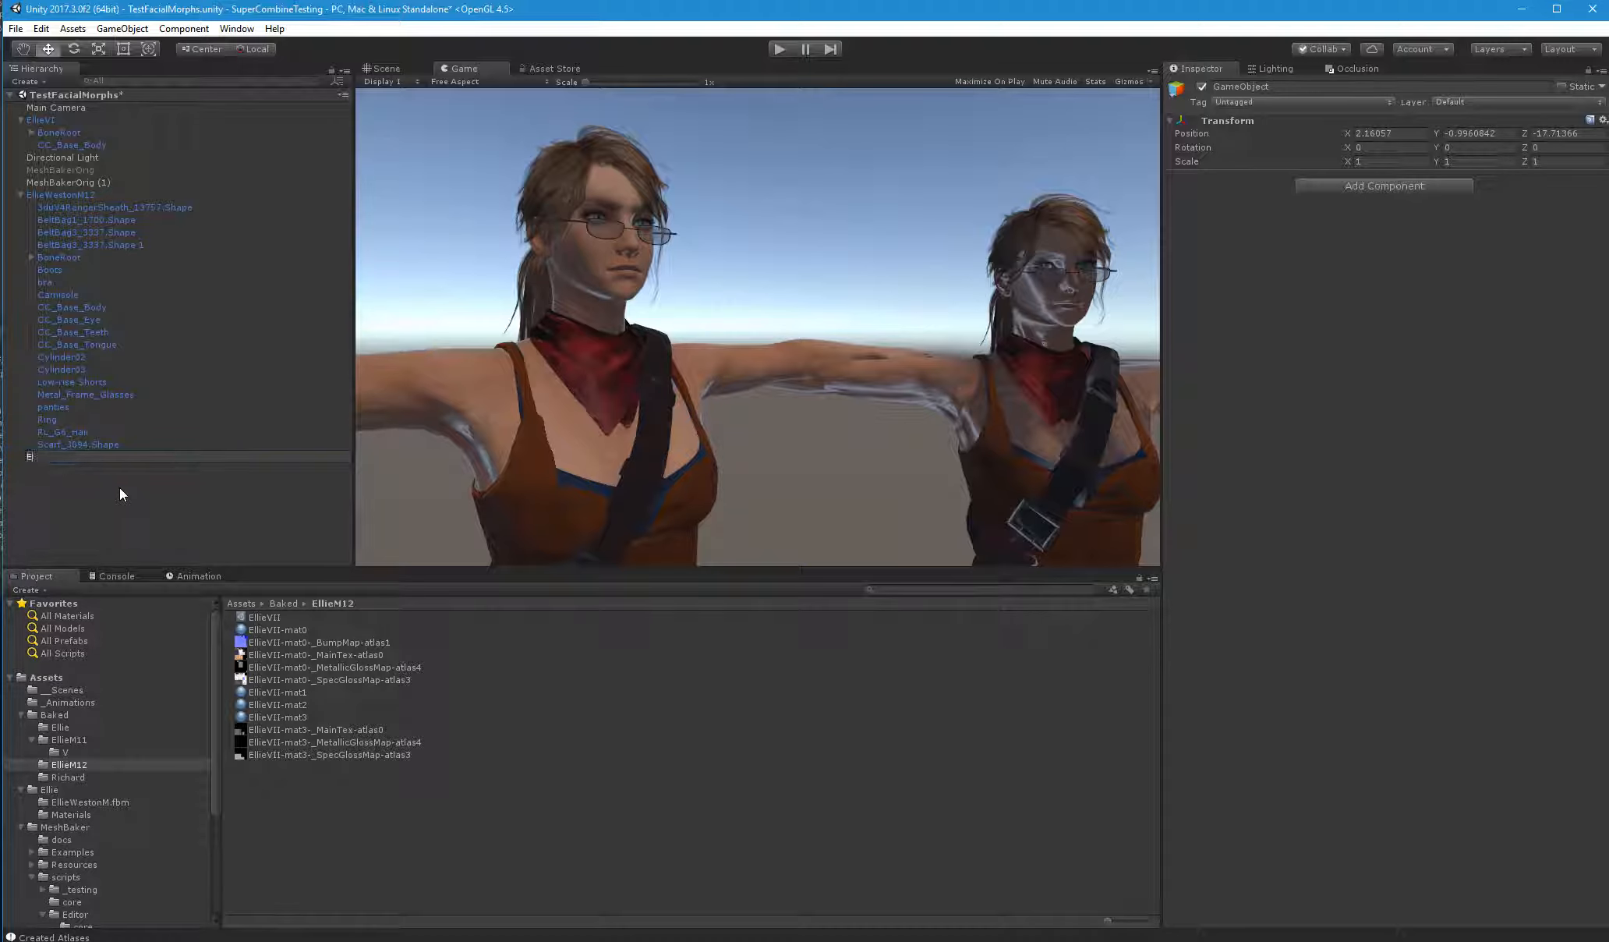
text(llieVIIMain)
key(Return)
Rename the MeshBakerOrig (1) object as MeshBakerEllieVIIMain, reusing the name of the new empty object
click(69, 456)
key(ctrl+c)
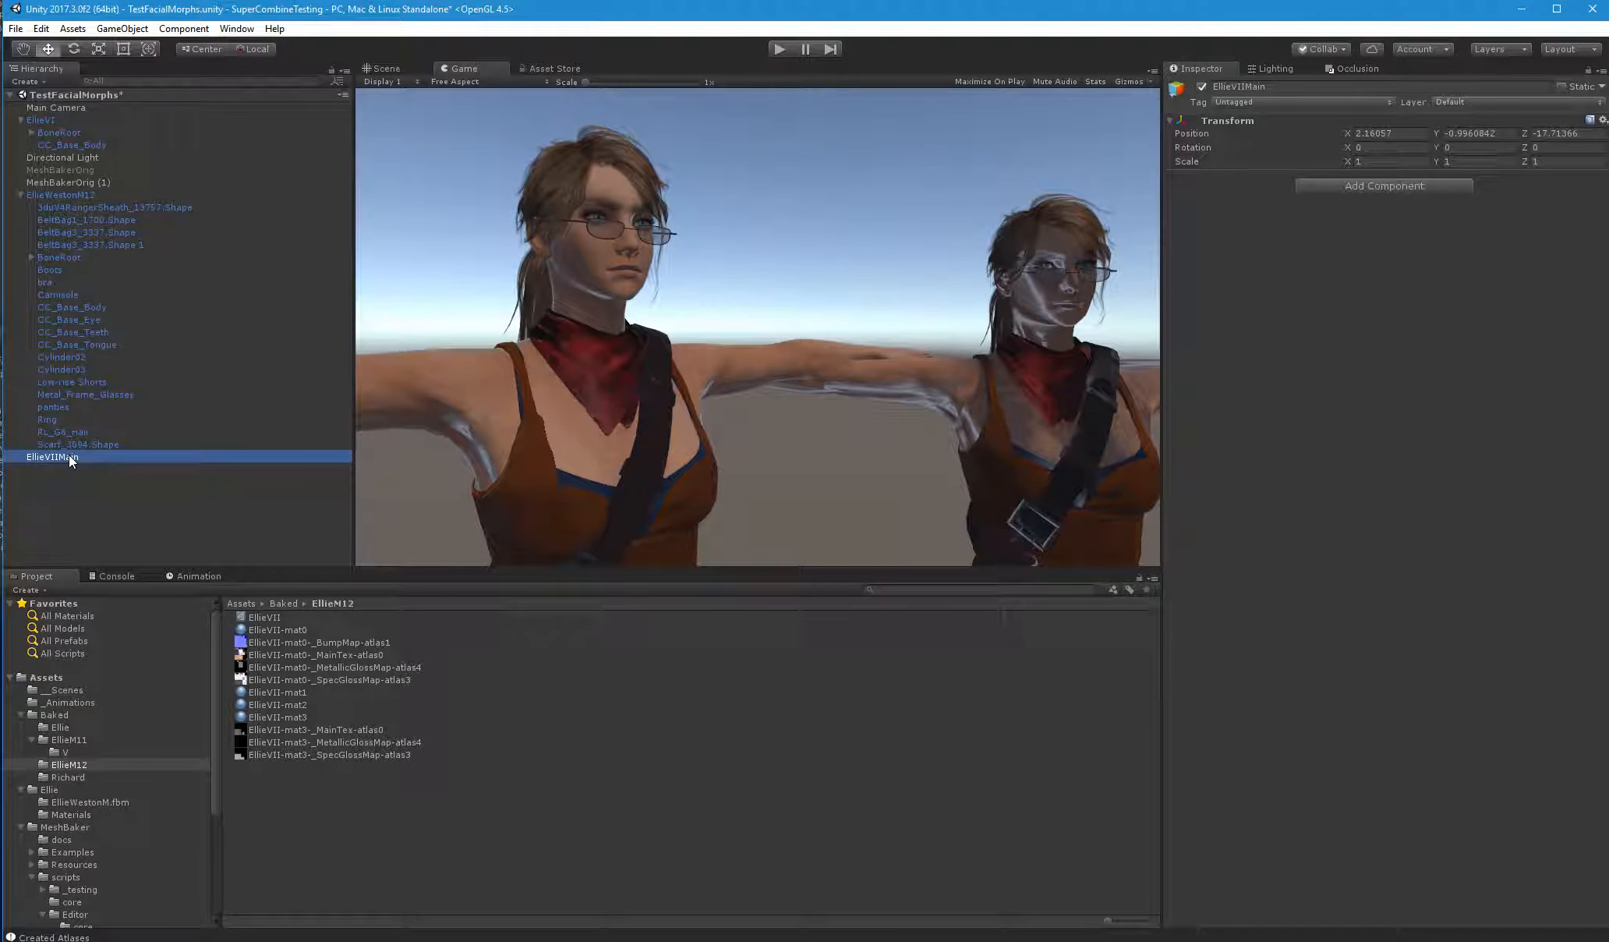
click(75, 179)
click(80, 181)
drag(77, 181, 154, 180)
key(ctrl+v)
key(Return)
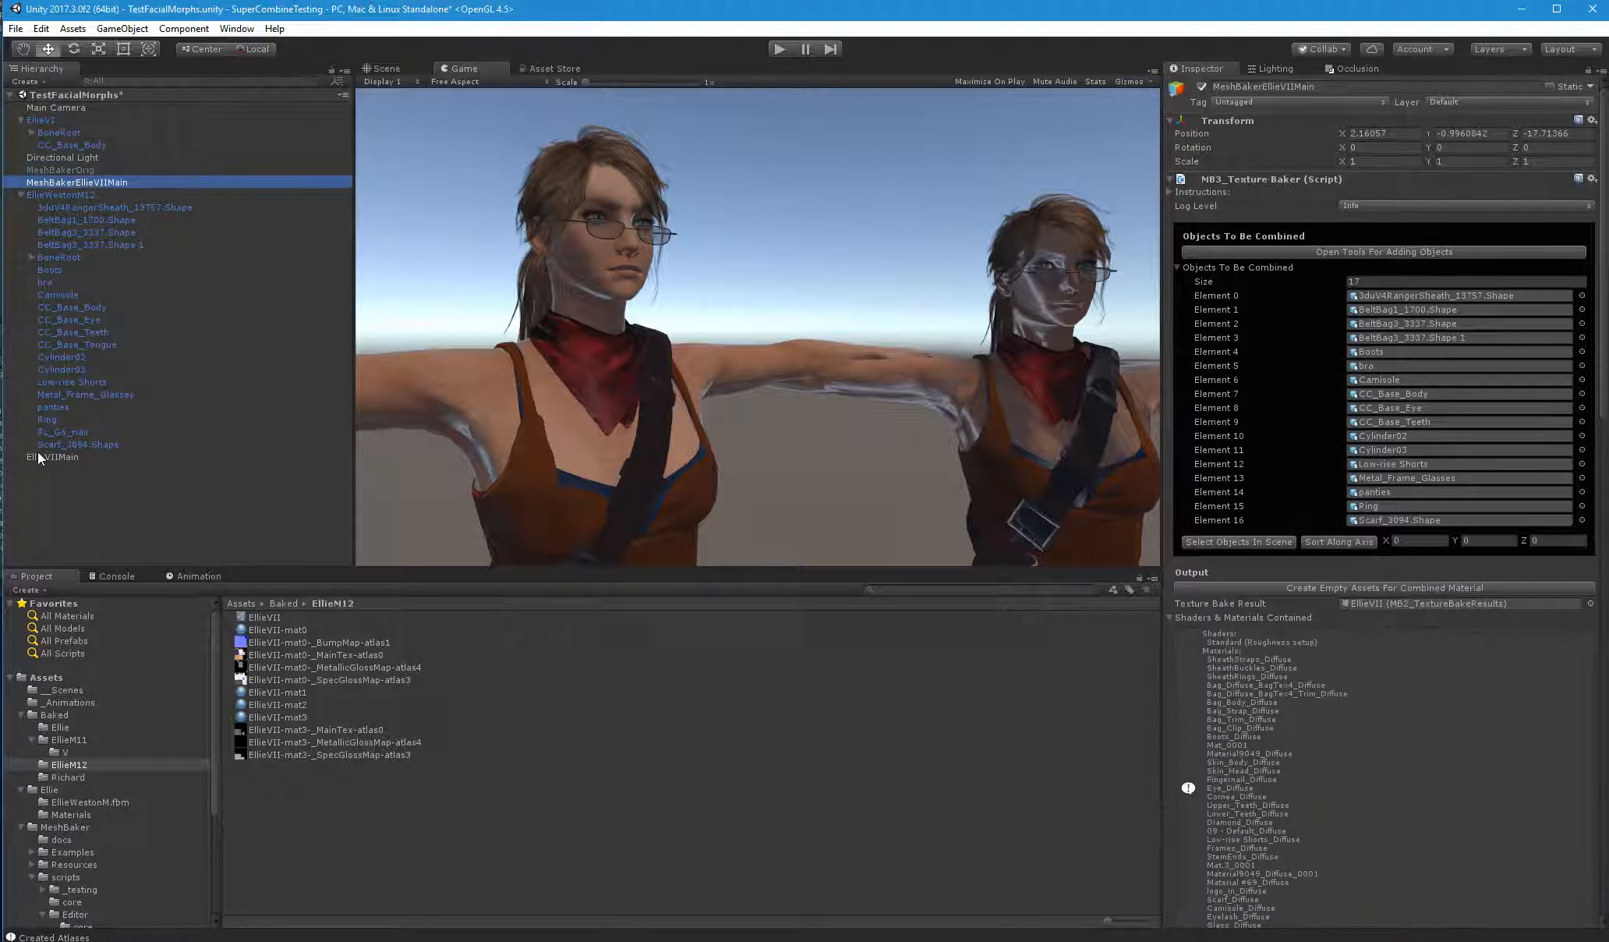
Make a prefab of EllieVIIMain in the Baked/EllieM12 folder and delete the original object from the scene
click(48, 458)
drag(44, 459, 306, 815)
click(309, 813)
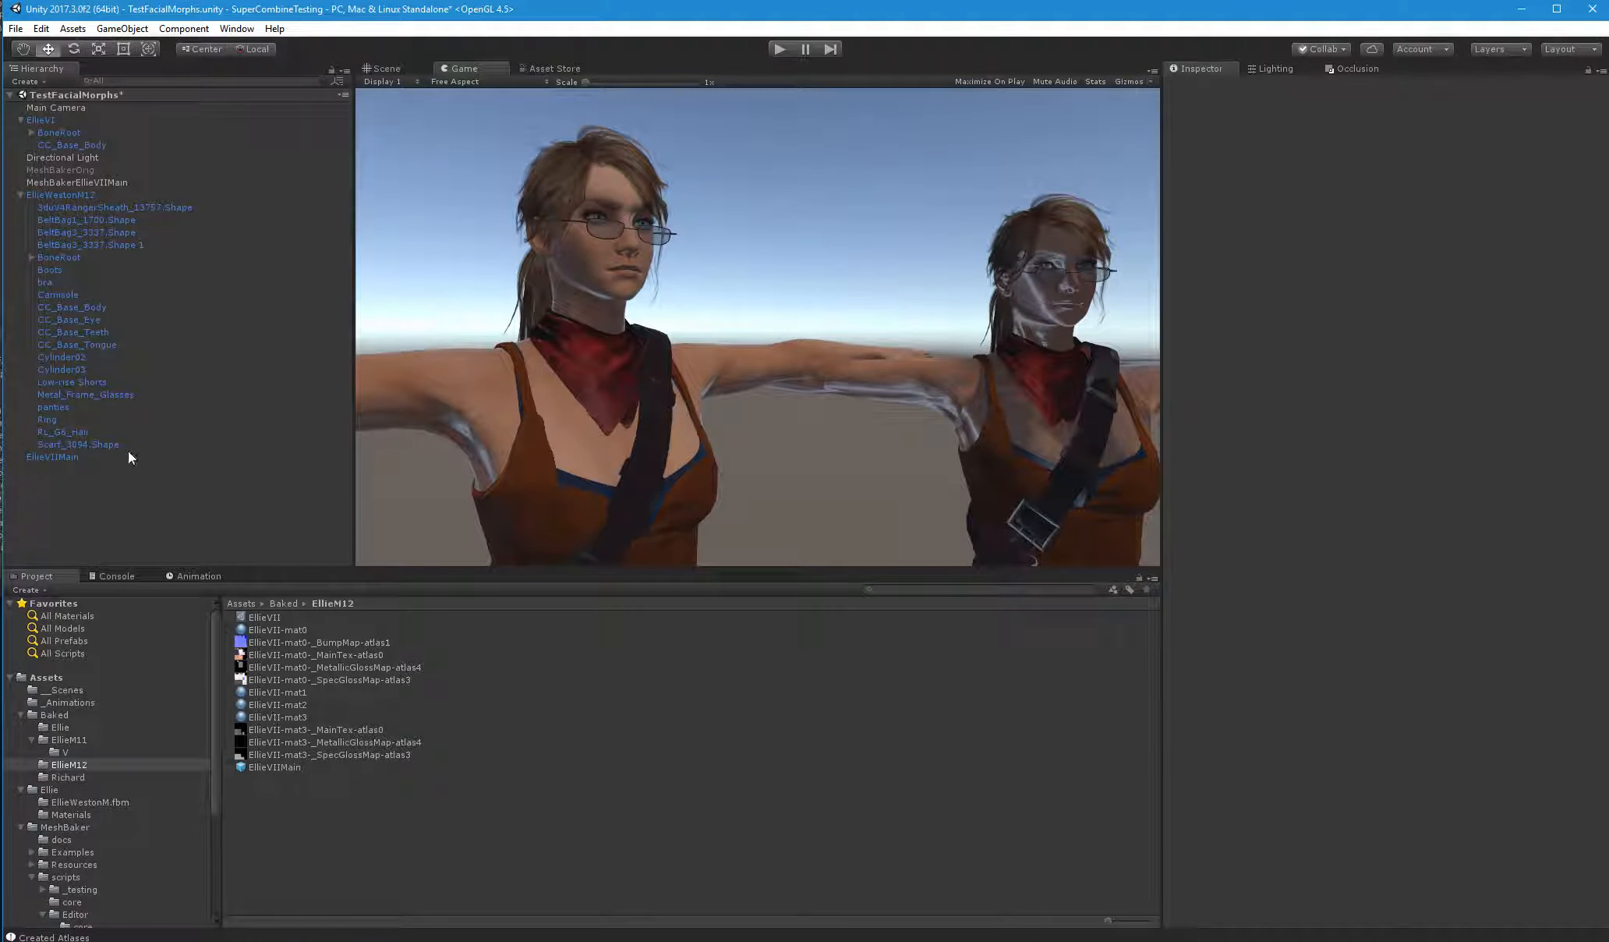
click(48, 458)
key(Delete)
Assign the EllieVIIMain prefab as MeshBakerEllieVIIMain's Combined Mesh Prefab and bake the mesh
click(87, 182)
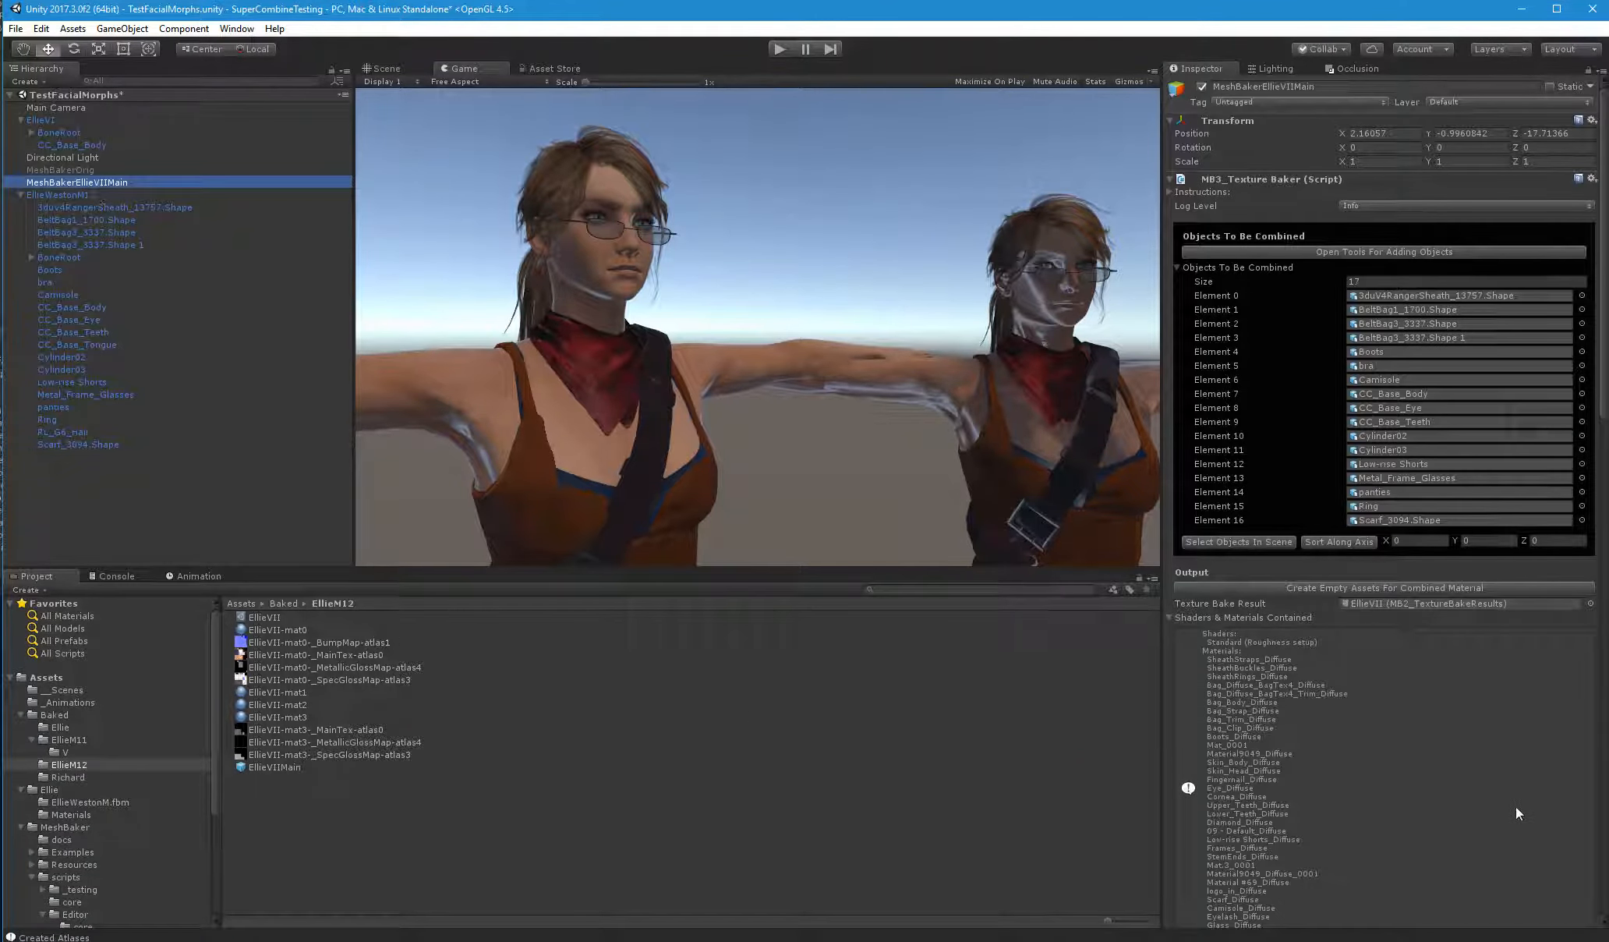
scroll(1358, 583, down, 10)
scroll(1375, 574, down, 10)
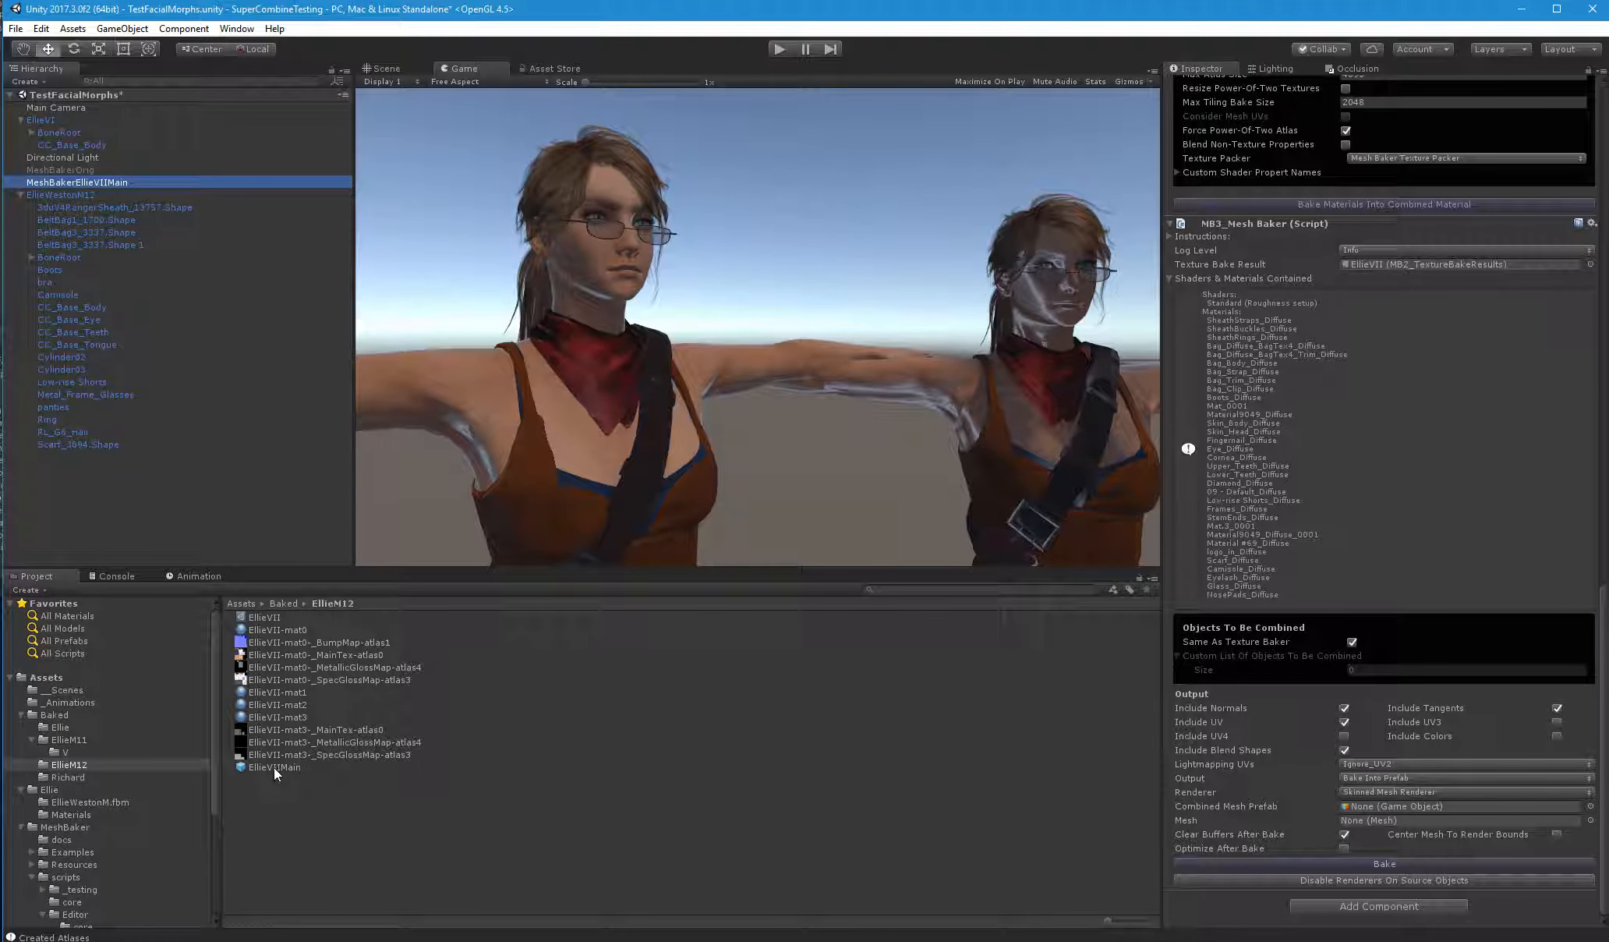
drag(274, 767, 1384, 804)
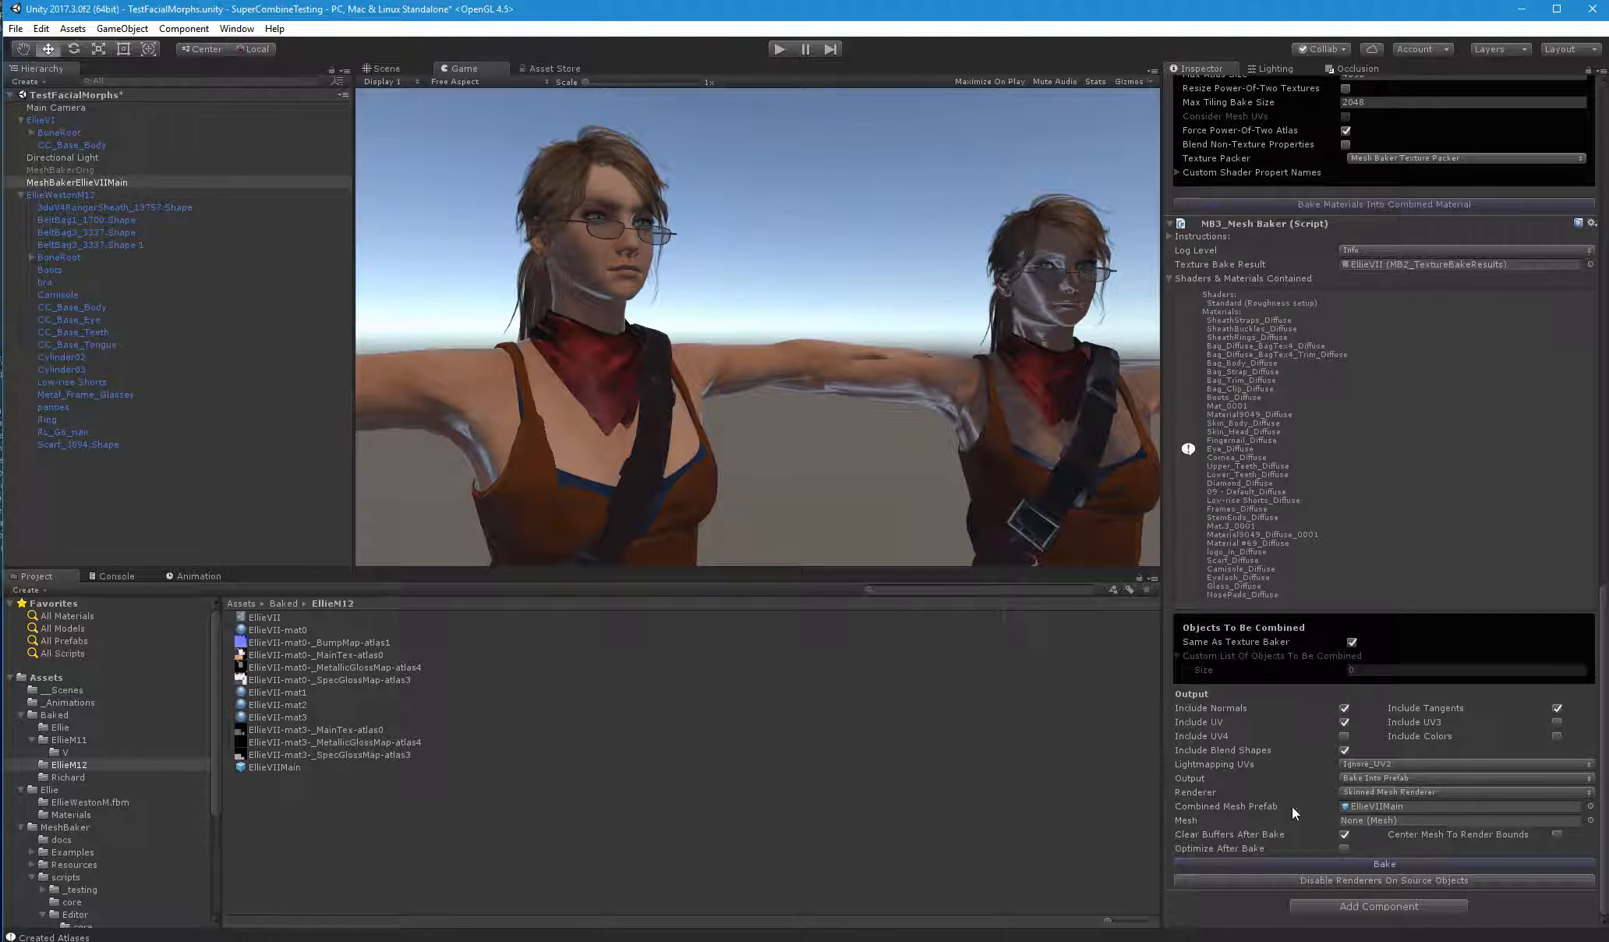
click(1379, 864)
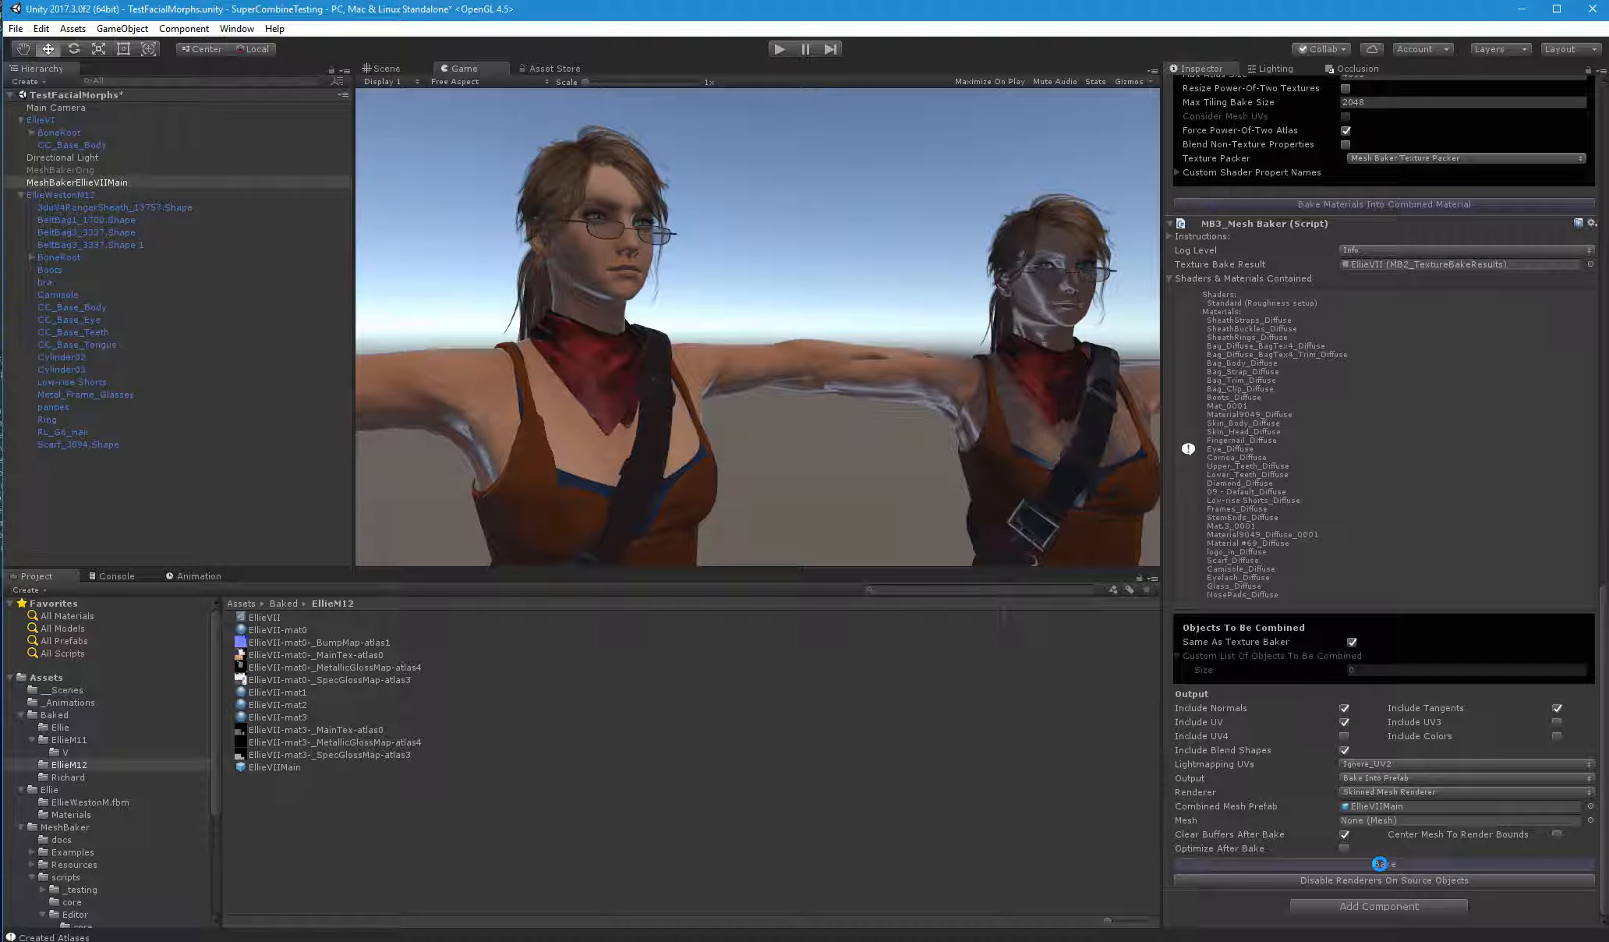
click(1380, 864)
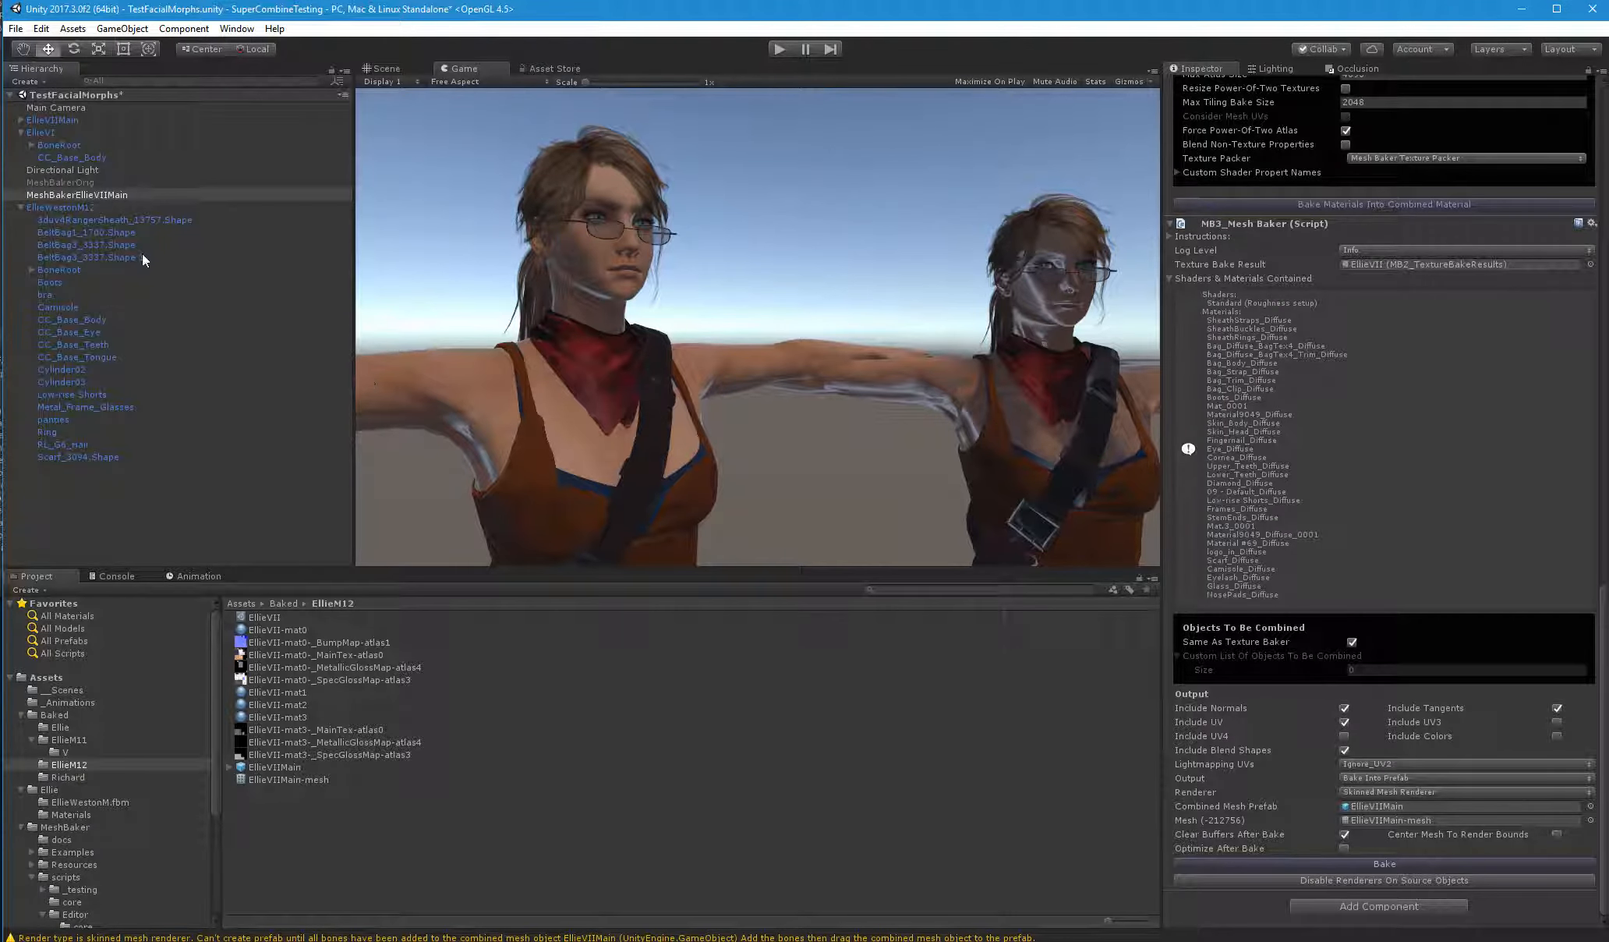
Collapse the two character hierarchies, move EllieVIIMain below EllieWestonM12 and expand it to show its child mesh
click(21, 208)
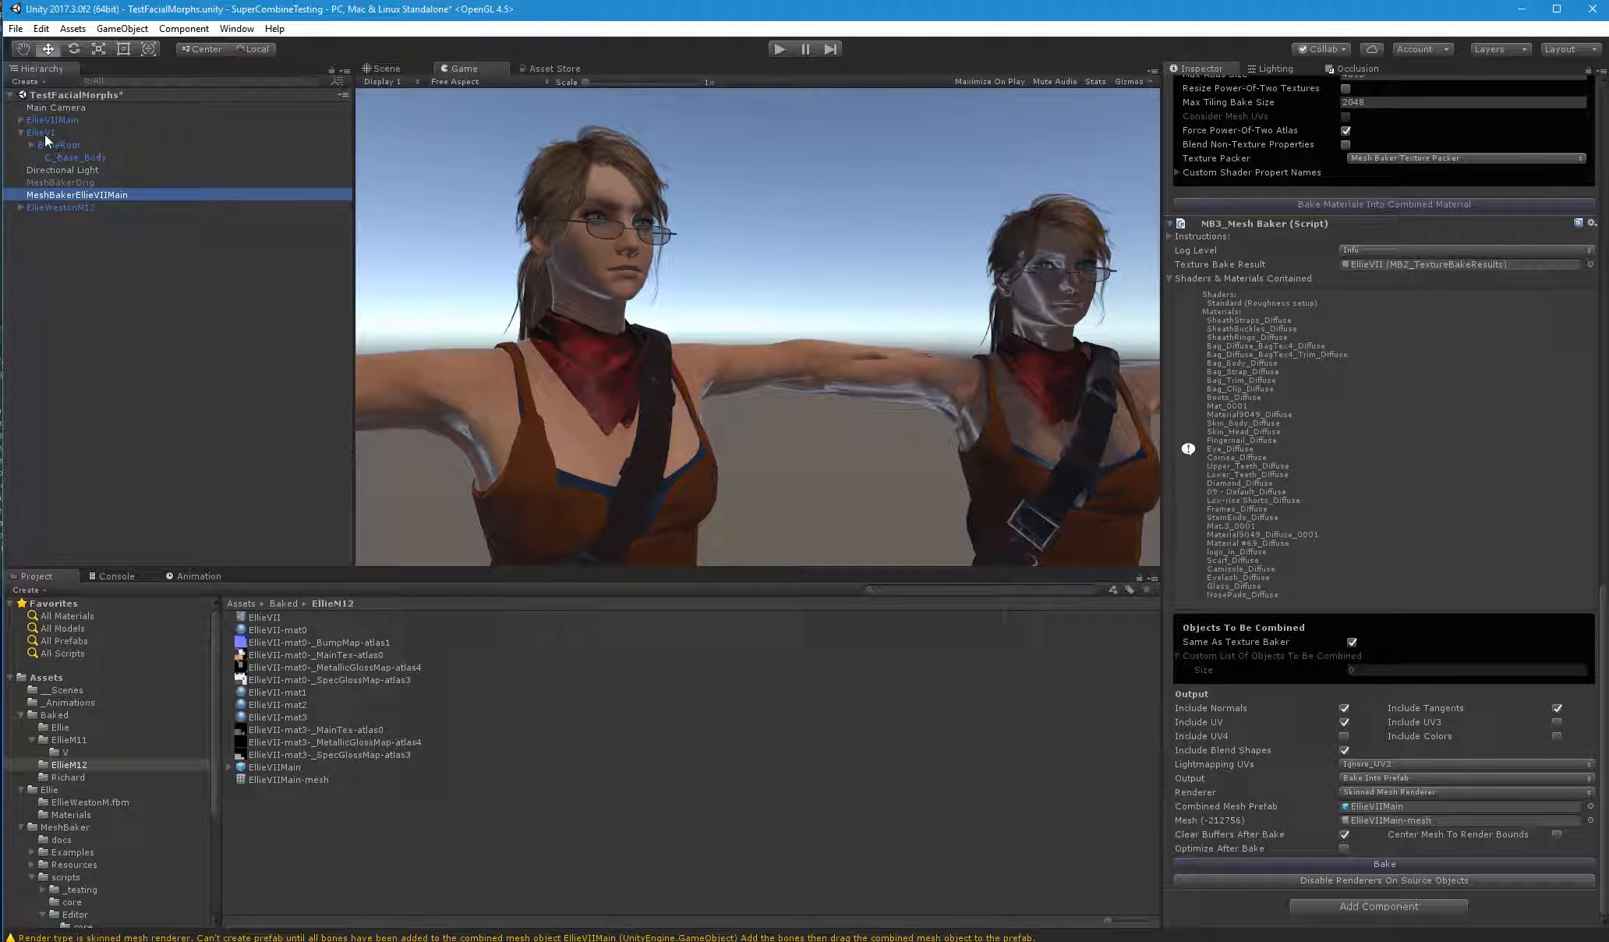
click(21, 131)
drag(64, 122, 65, 212)
click(21, 182)
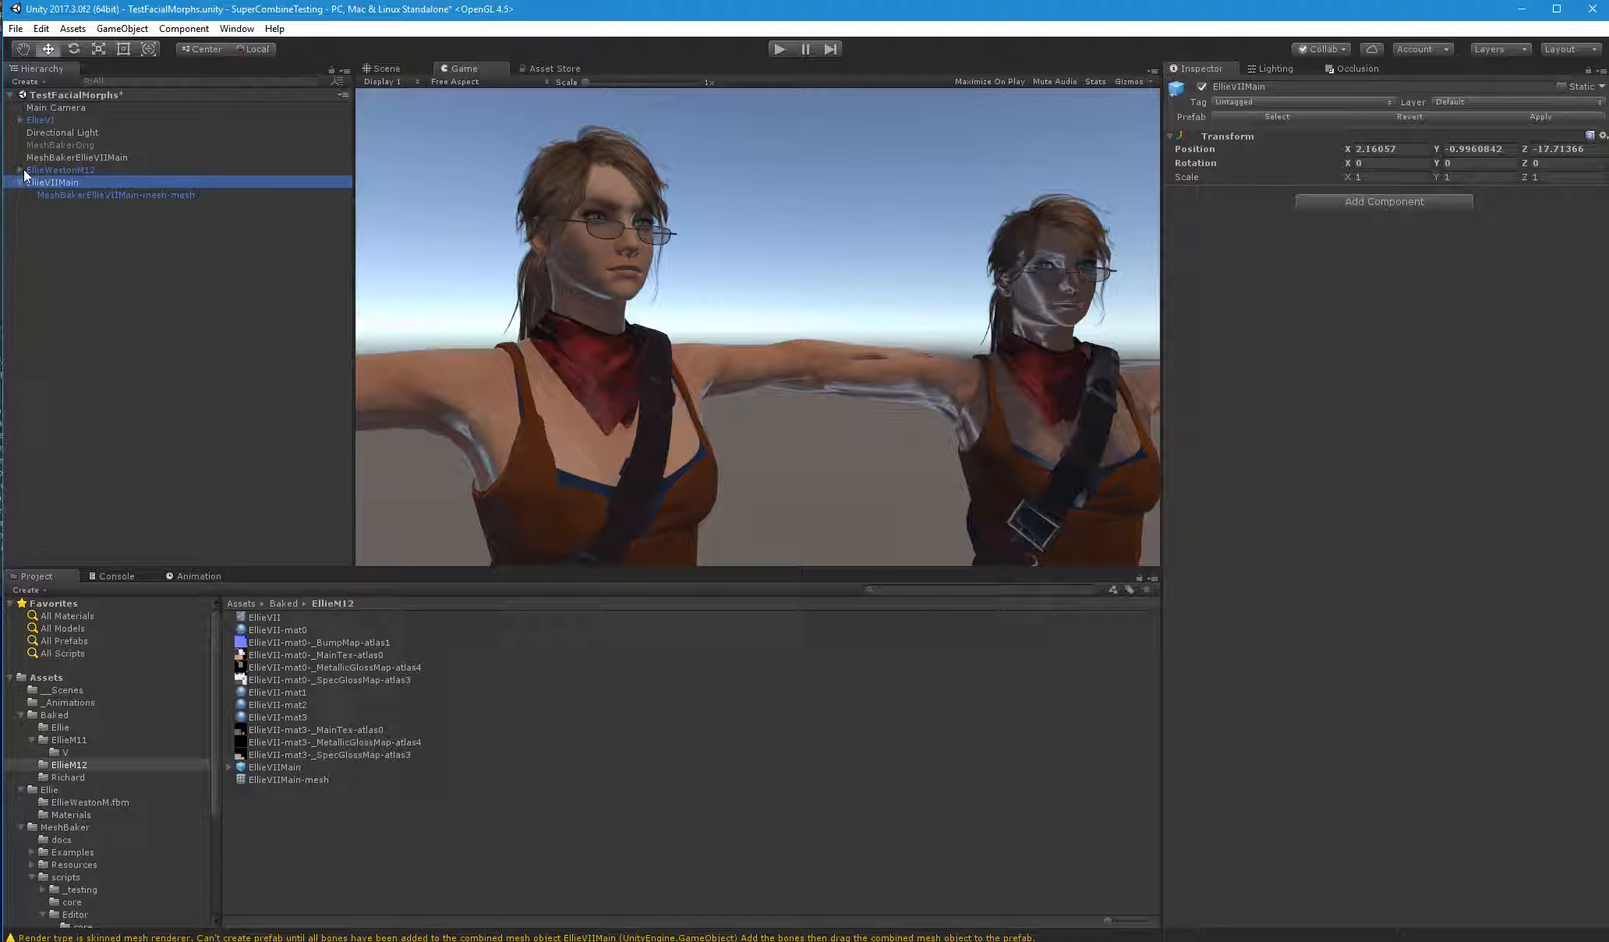
Select the BoneRoot under EllieWestonM12 and inspect the character closely in the Scene view
click(20, 170)
click(58, 233)
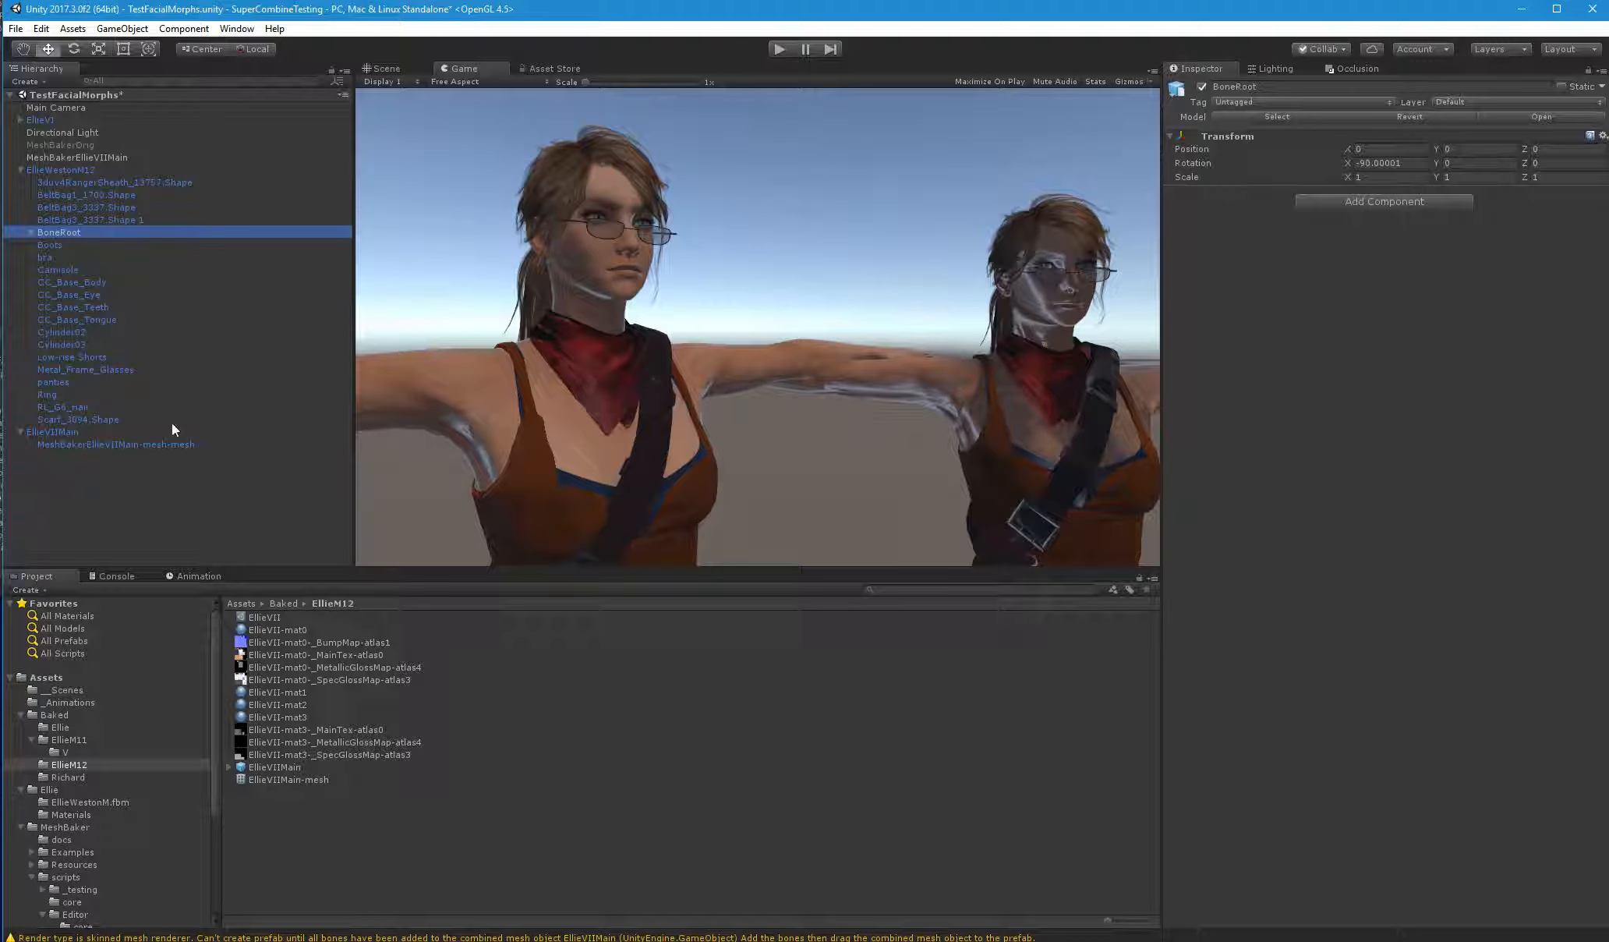
click(386, 69)
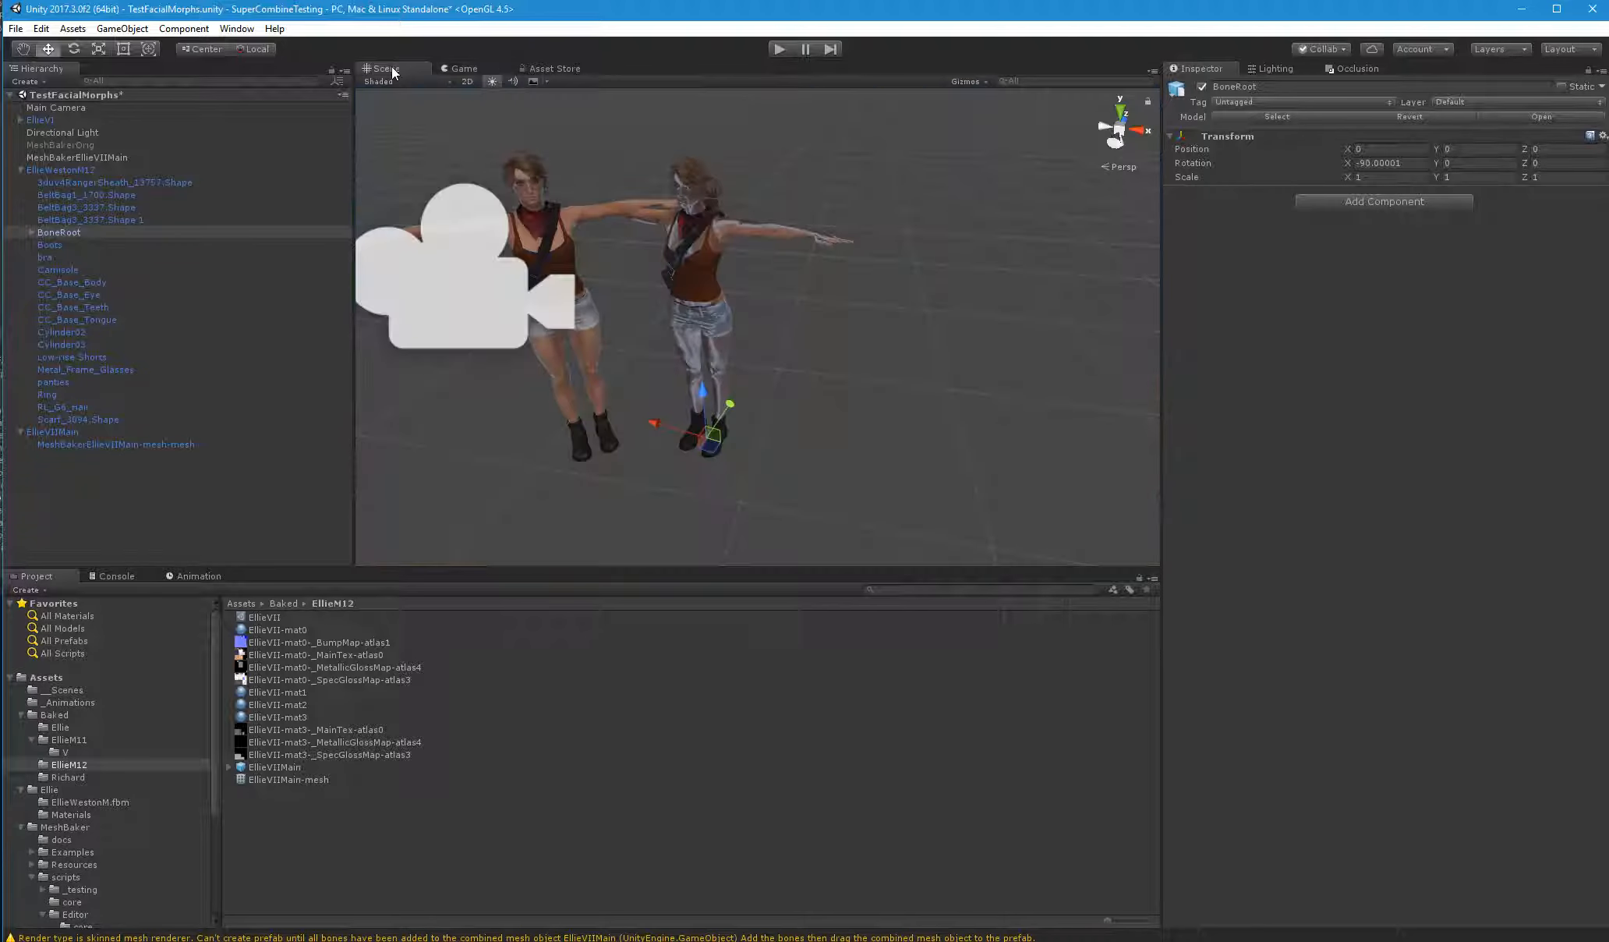
alt+drag(625, 363, 623, 363)
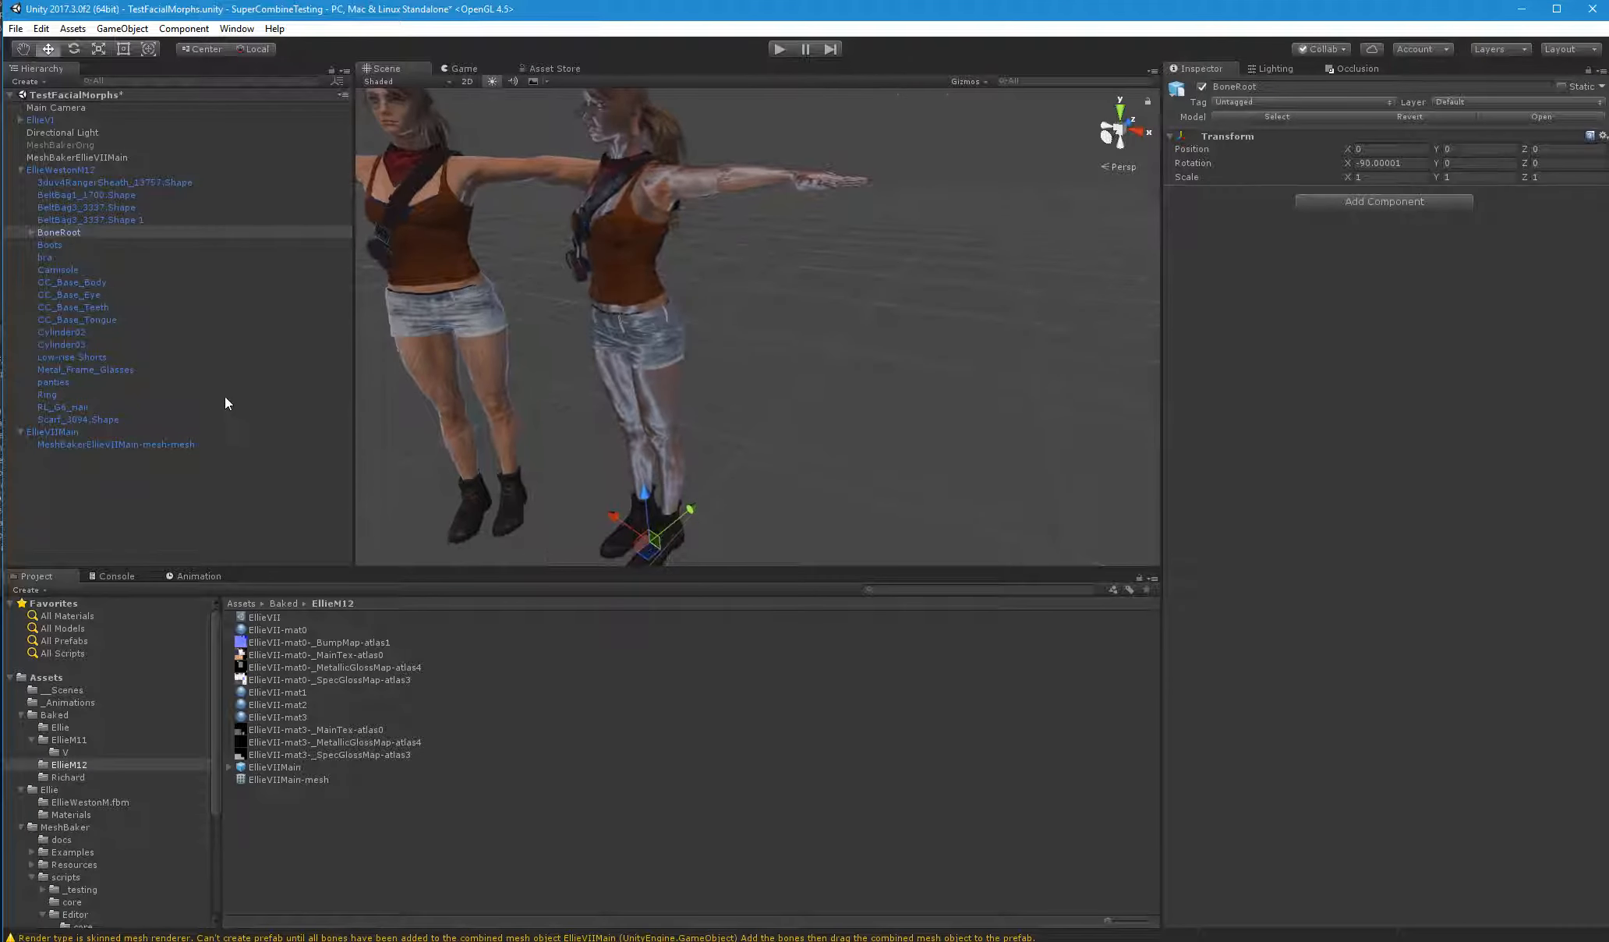
Rename EllieVIIMain's child mesh as CC_Base_Body, copying the name from the body mesh under EllieWestonM12
click(124, 443)
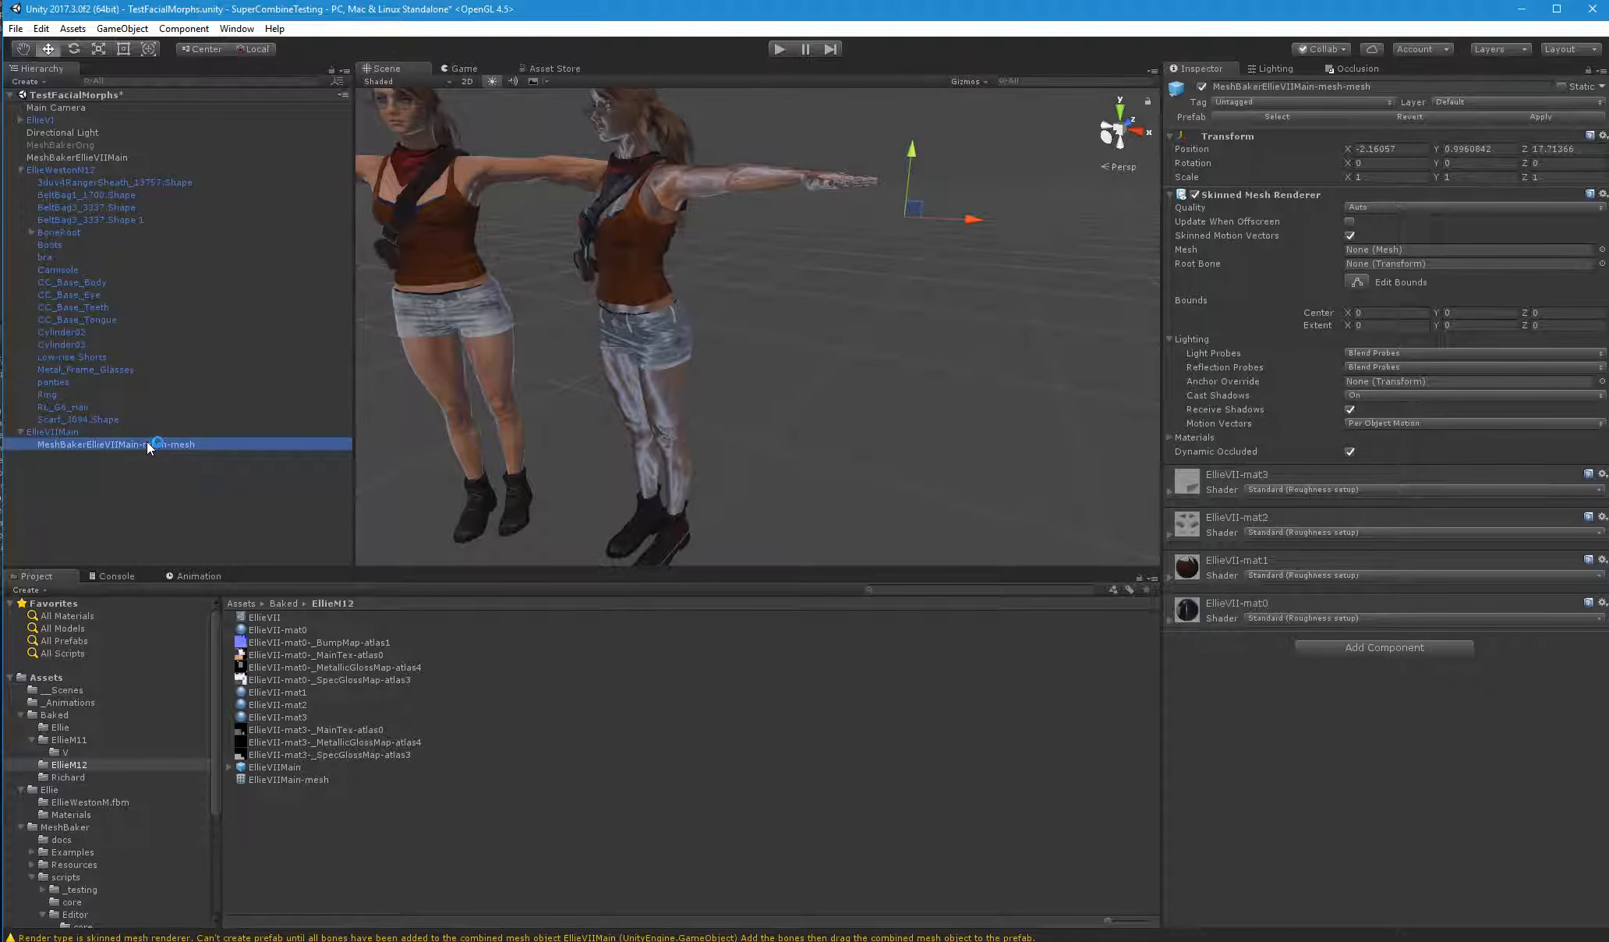
click(101, 283)
click(101, 284)
key(ctrl+c)
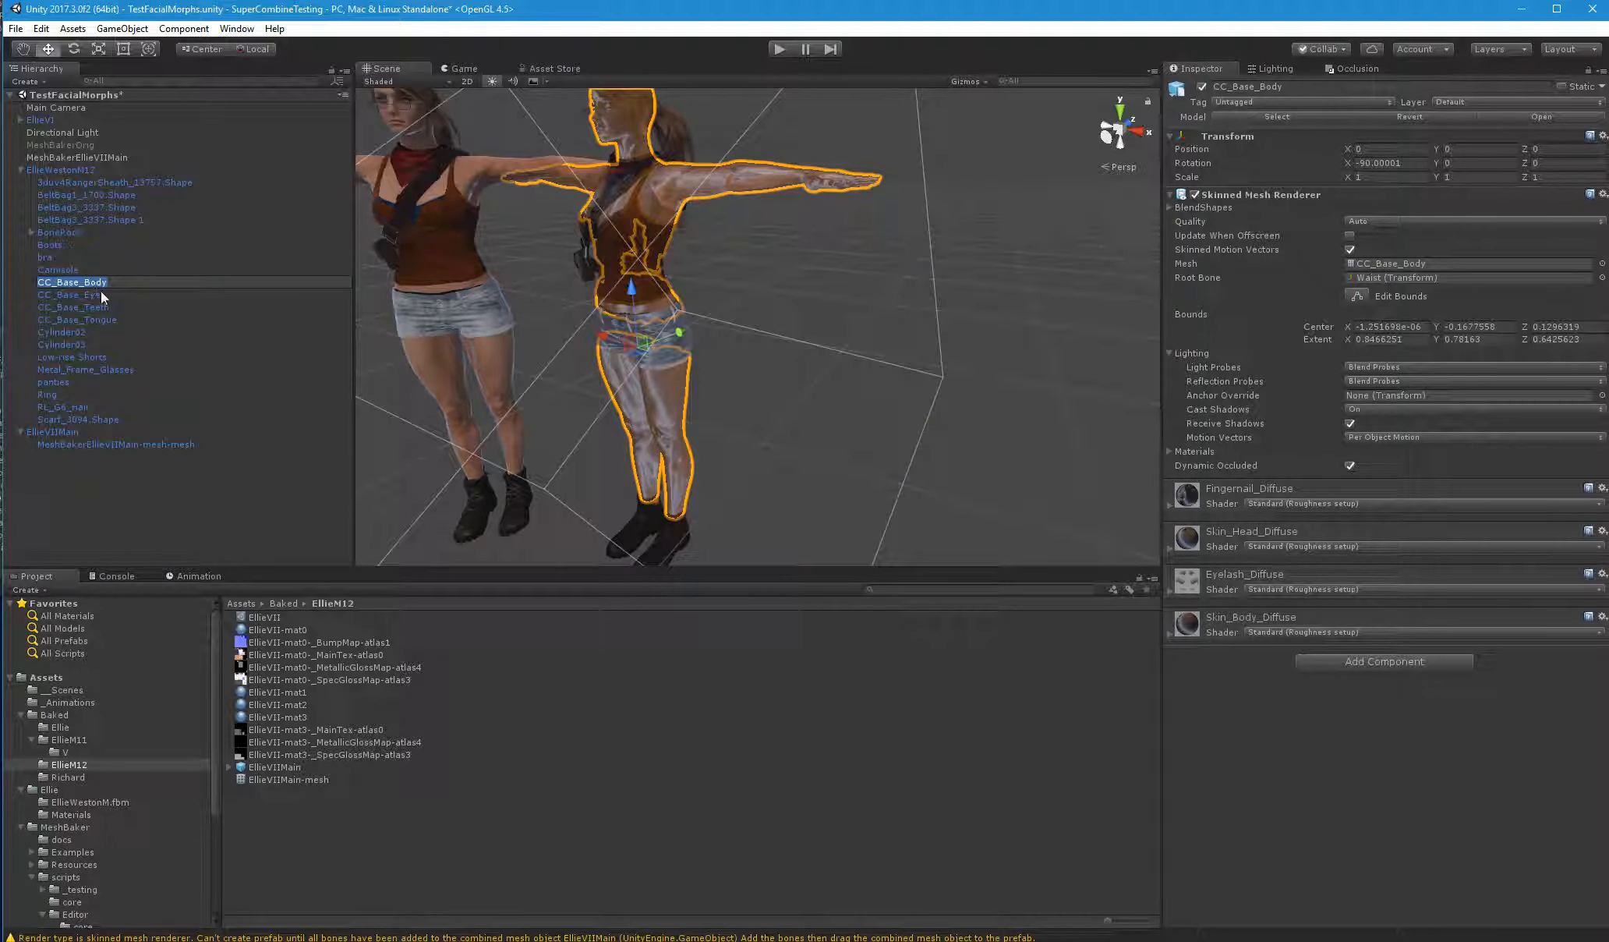
click(105, 446)
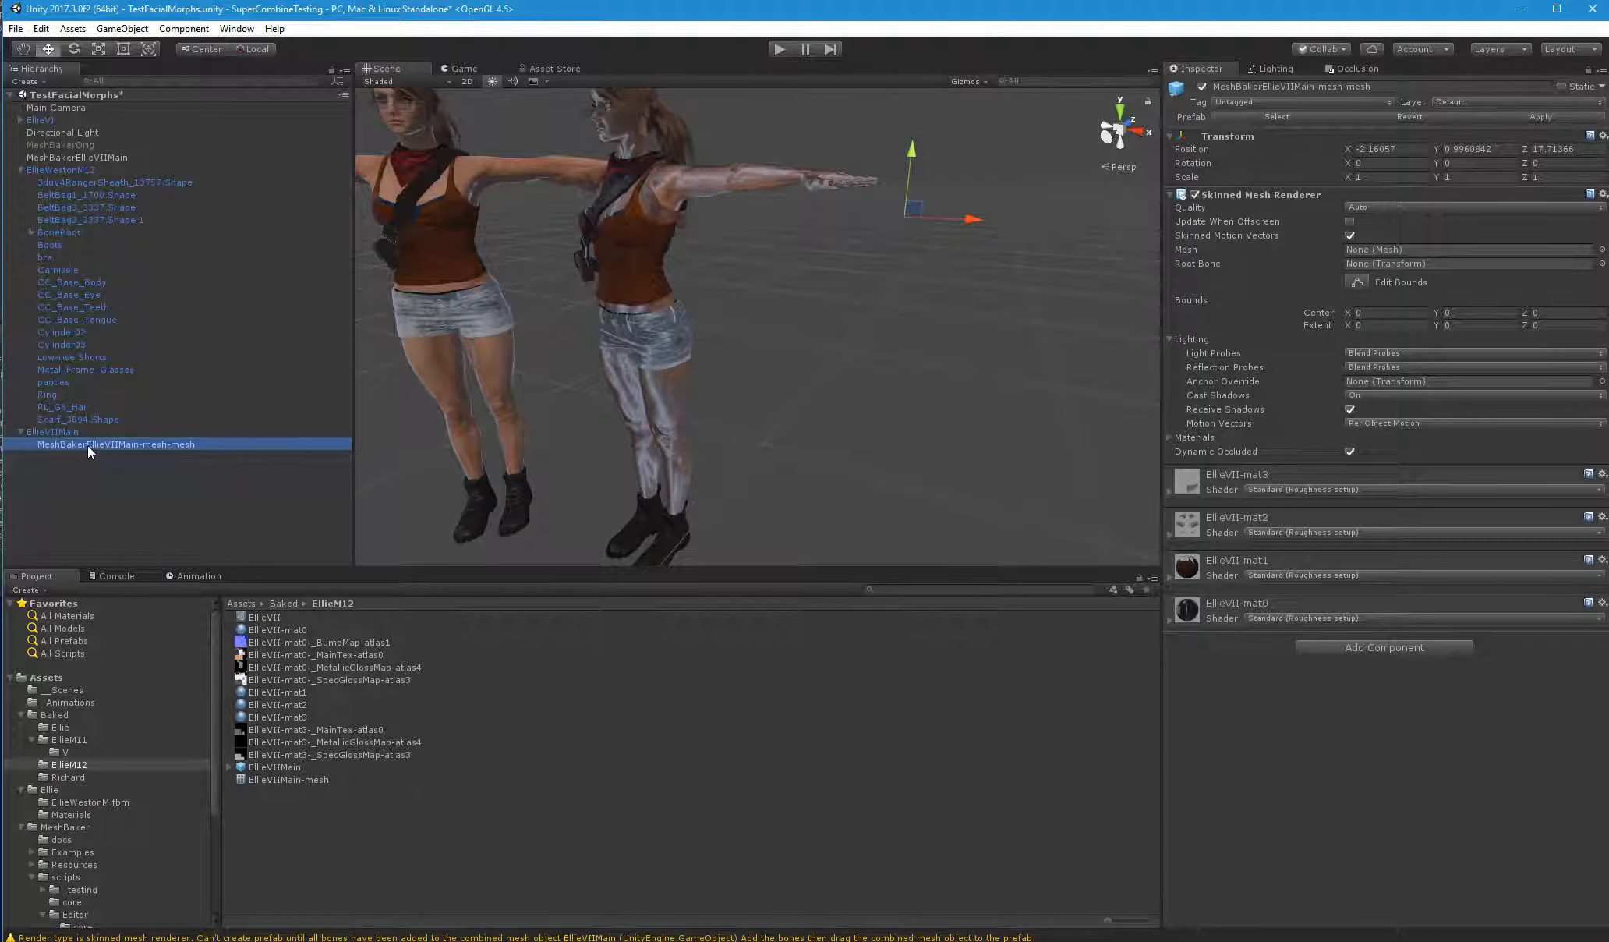
key(ctrl+v)
key(Return)
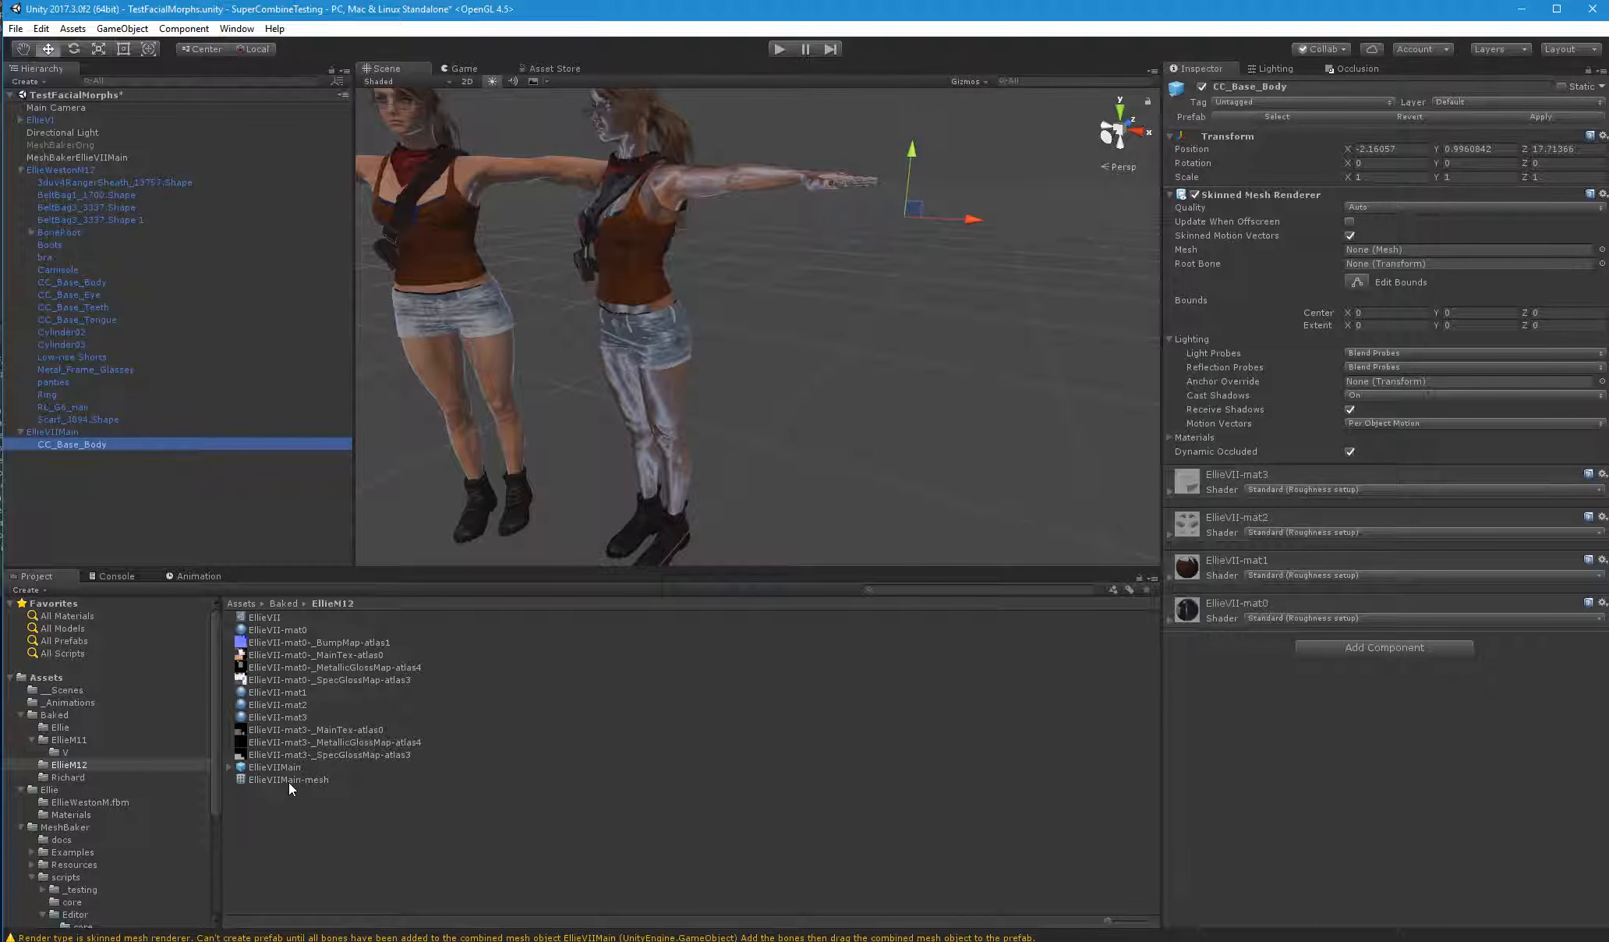
Assign EllieVIIMain-mesh as the mesh and EllieWestonM12's BoneRoot as the root bone of EllieVIIMain's CC_Base_Body
drag(287, 782, 1354, 252)
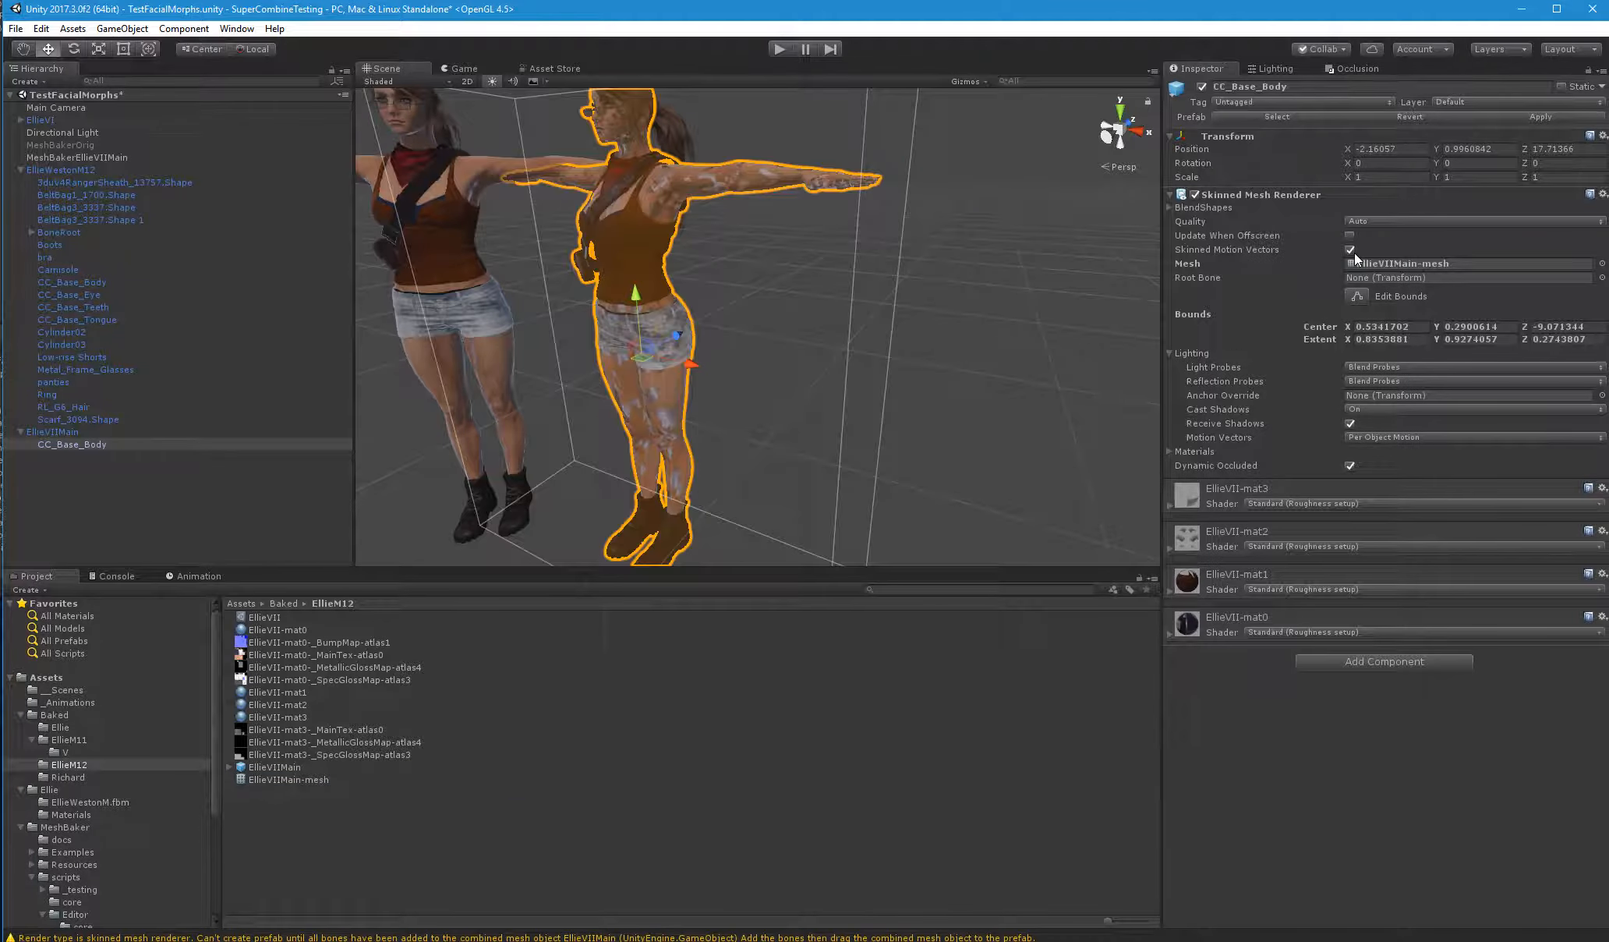
click(67, 231)
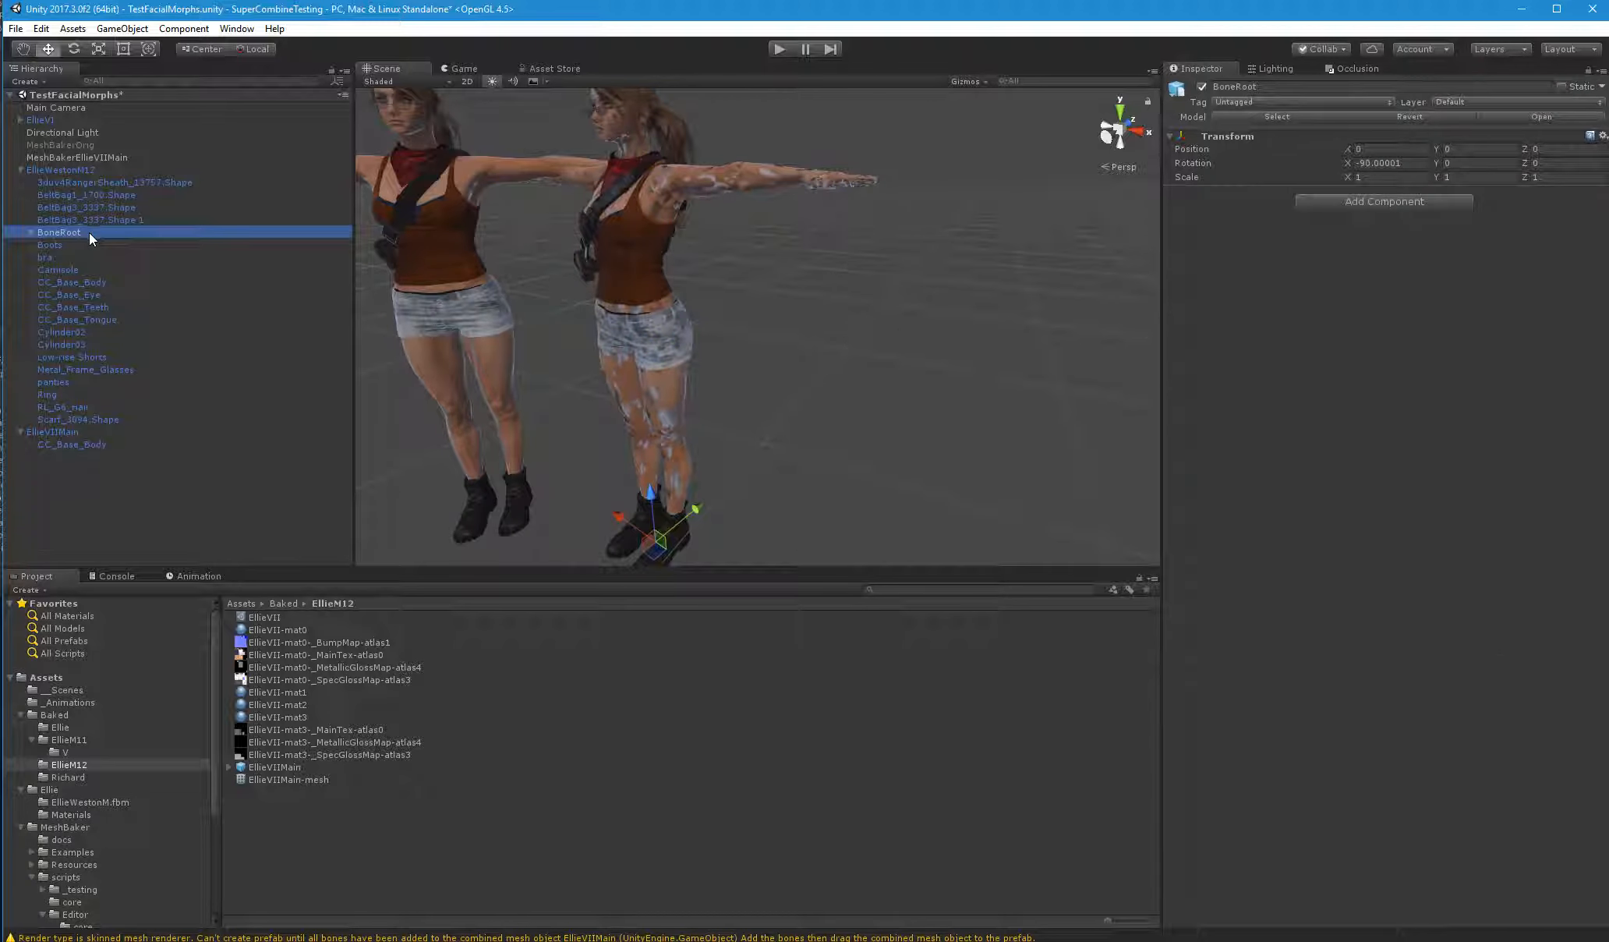
click(80, 446)
drag(70, 232, 1243, 232)
drag(1352, 272, 1354, 279)
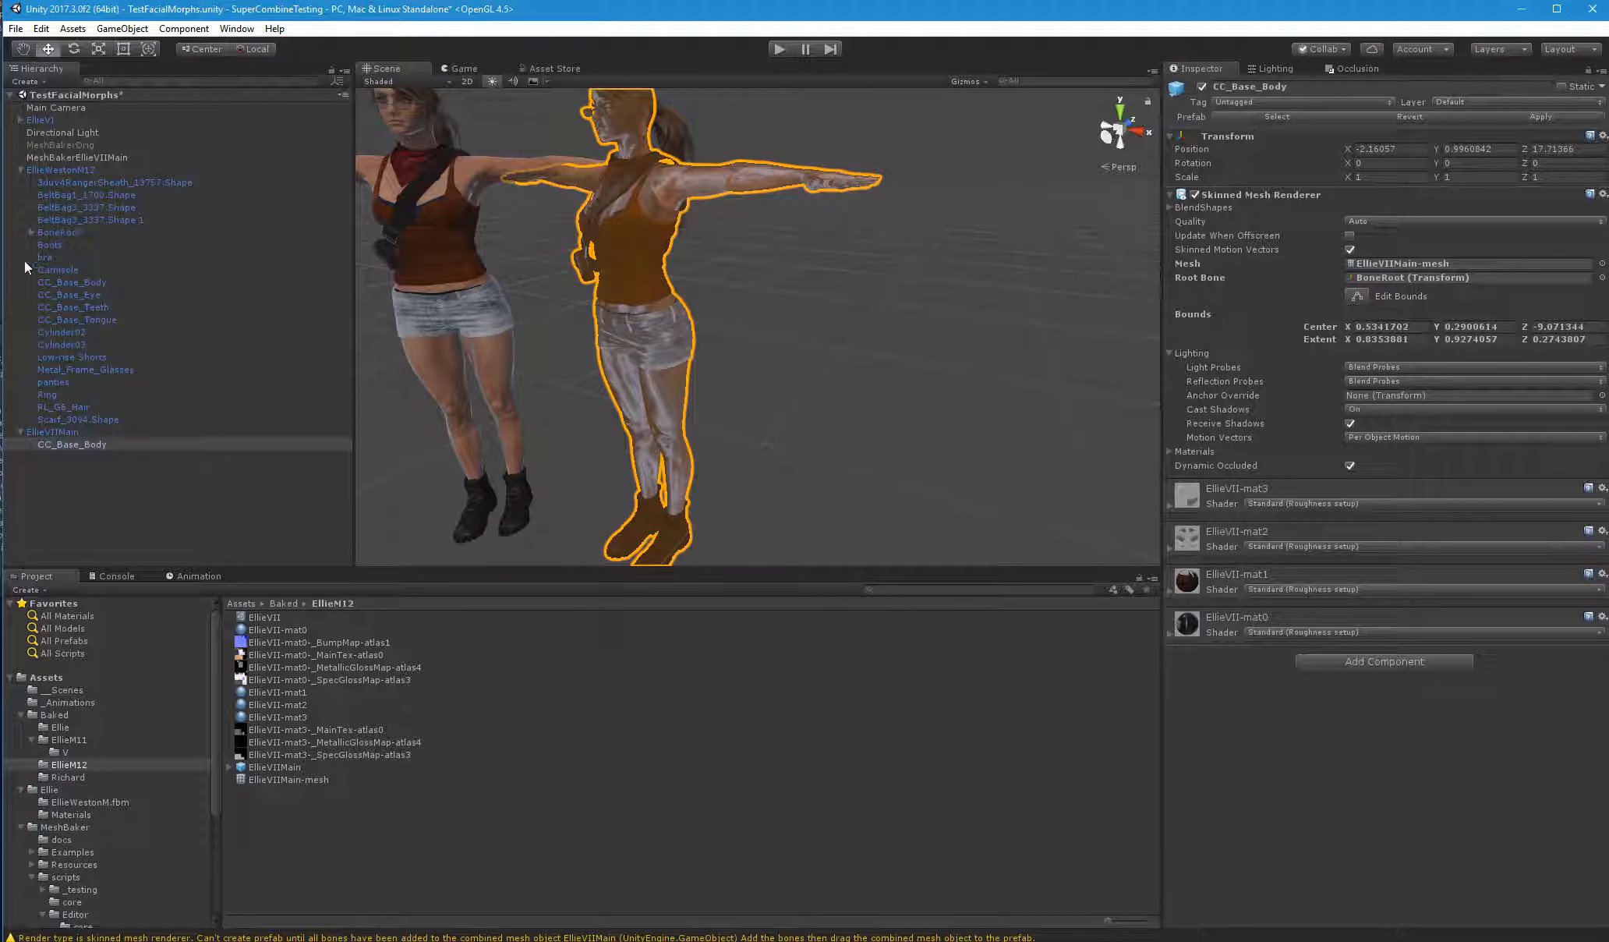
Apply EllieVIIMain's changes to its prefab, and frame its CC_Base_Body mesh in the scene
click(75, 431)
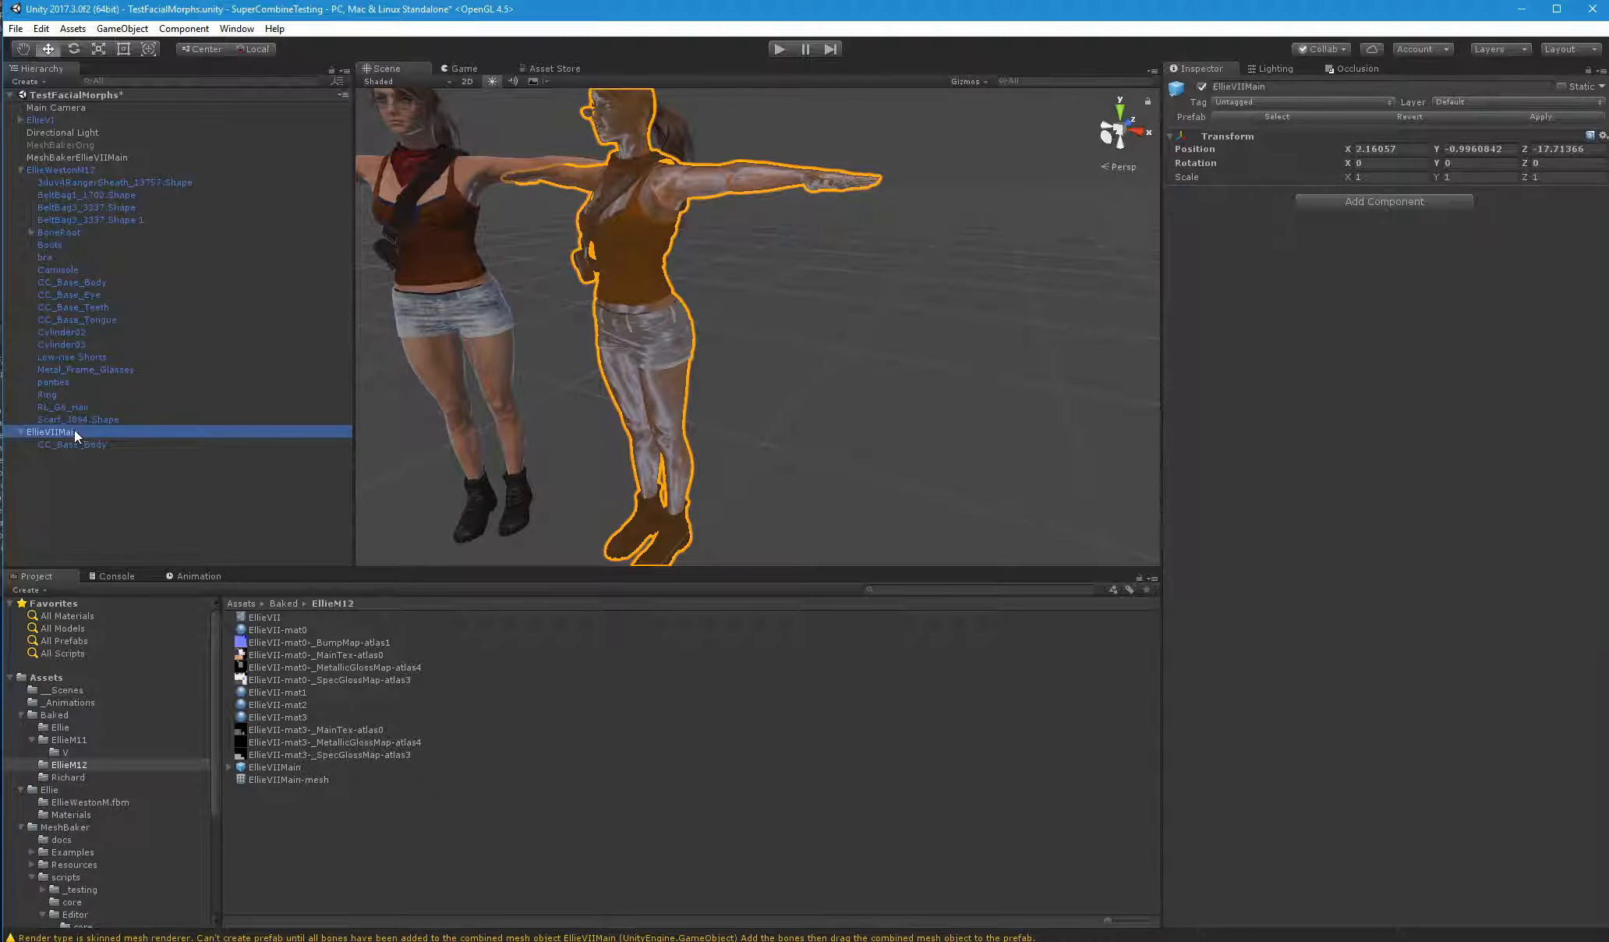
click(1542, 118)
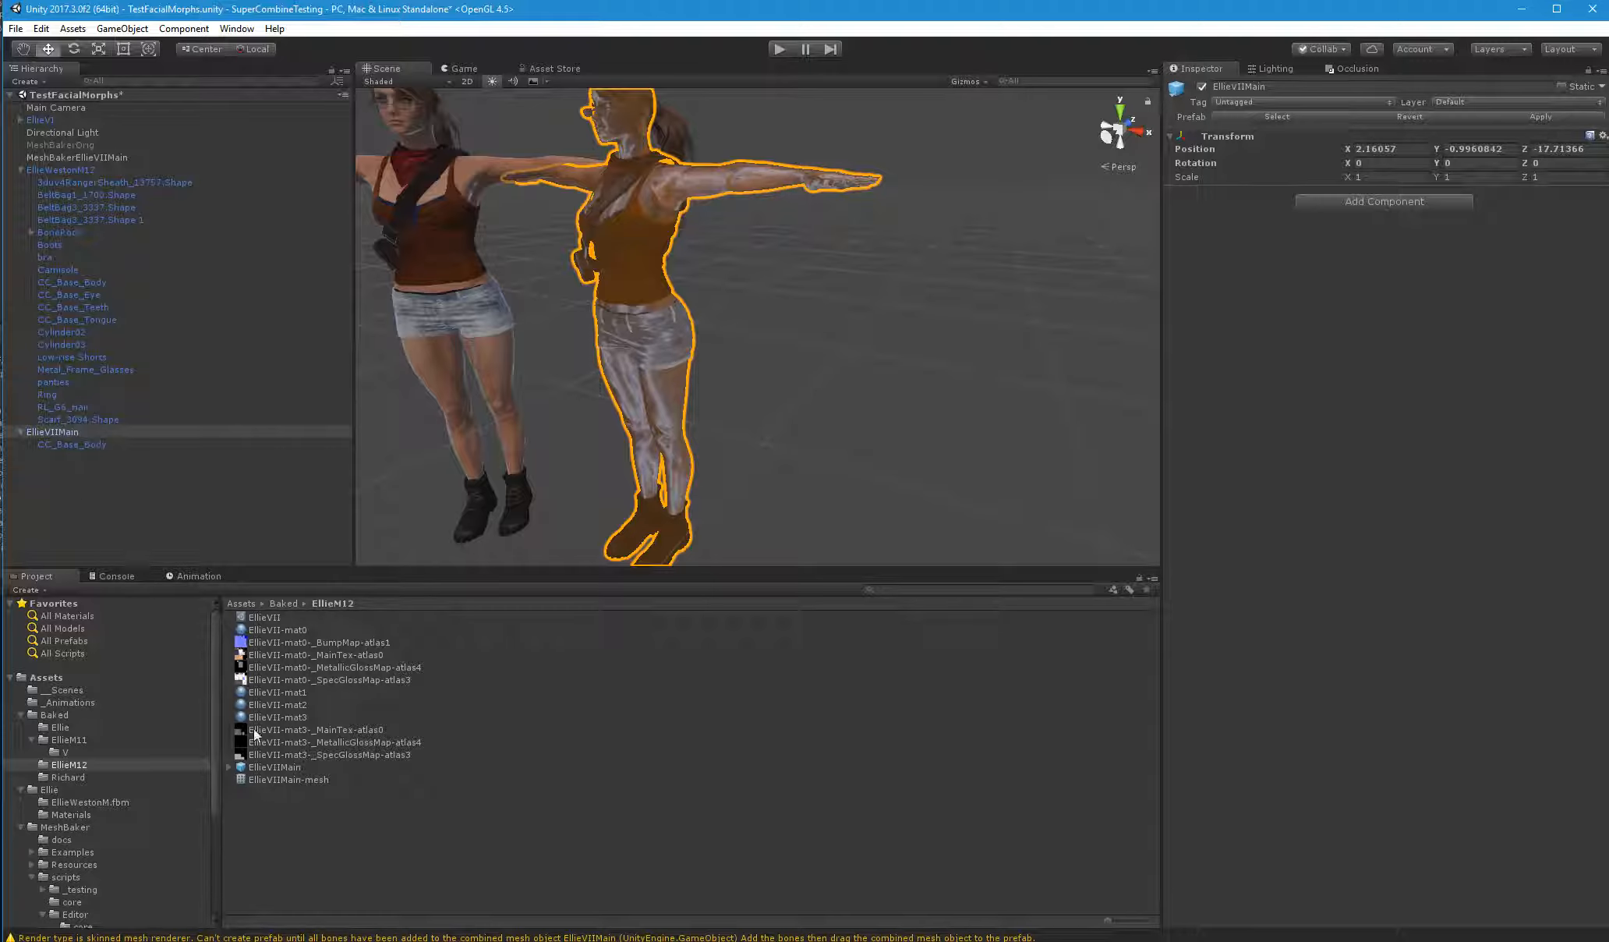
click(84, 445)
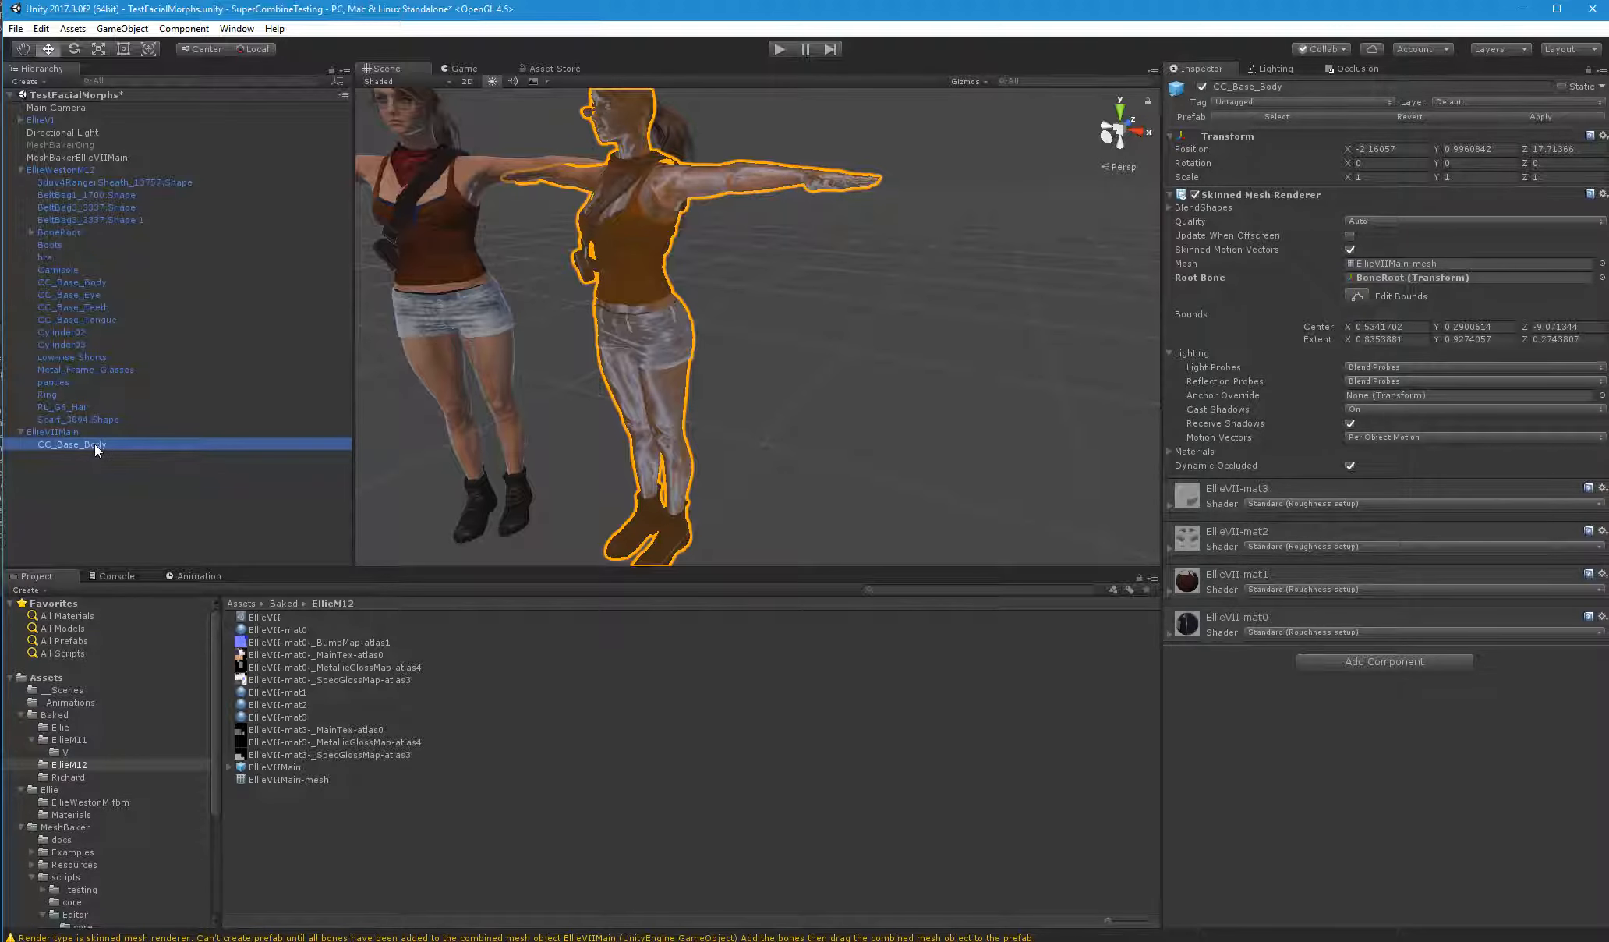
double_click(98, 444)
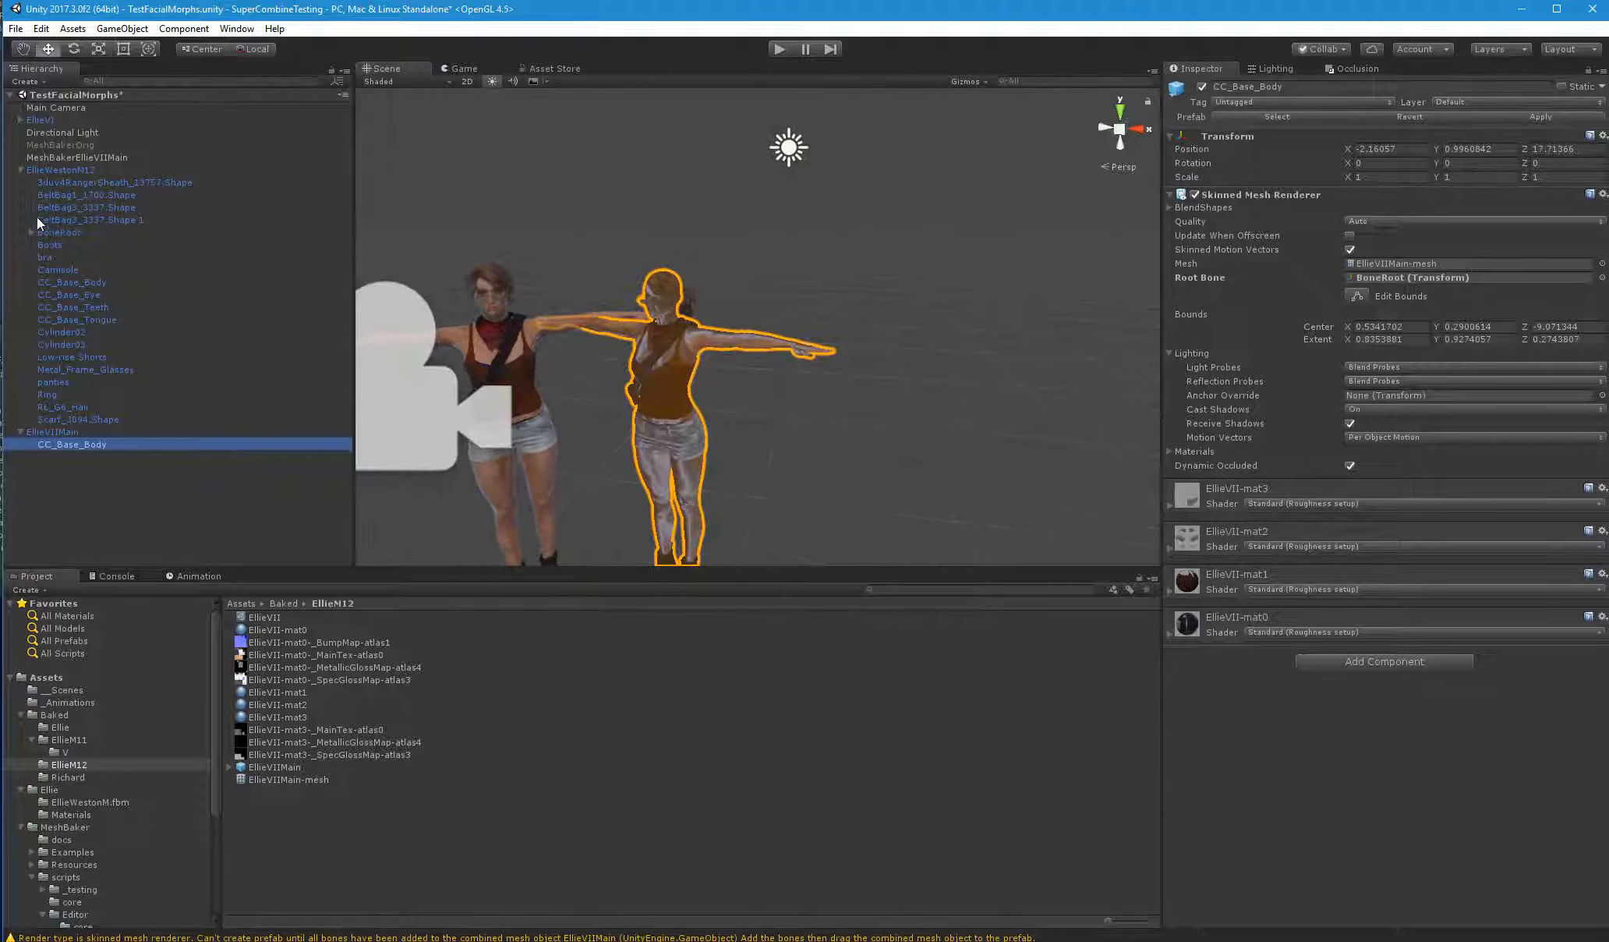
Deactivate EllieWestonM12 and move its BoneRoot into EllieVIIMain, accepting the loss of the prefab connection
click(63, 171)
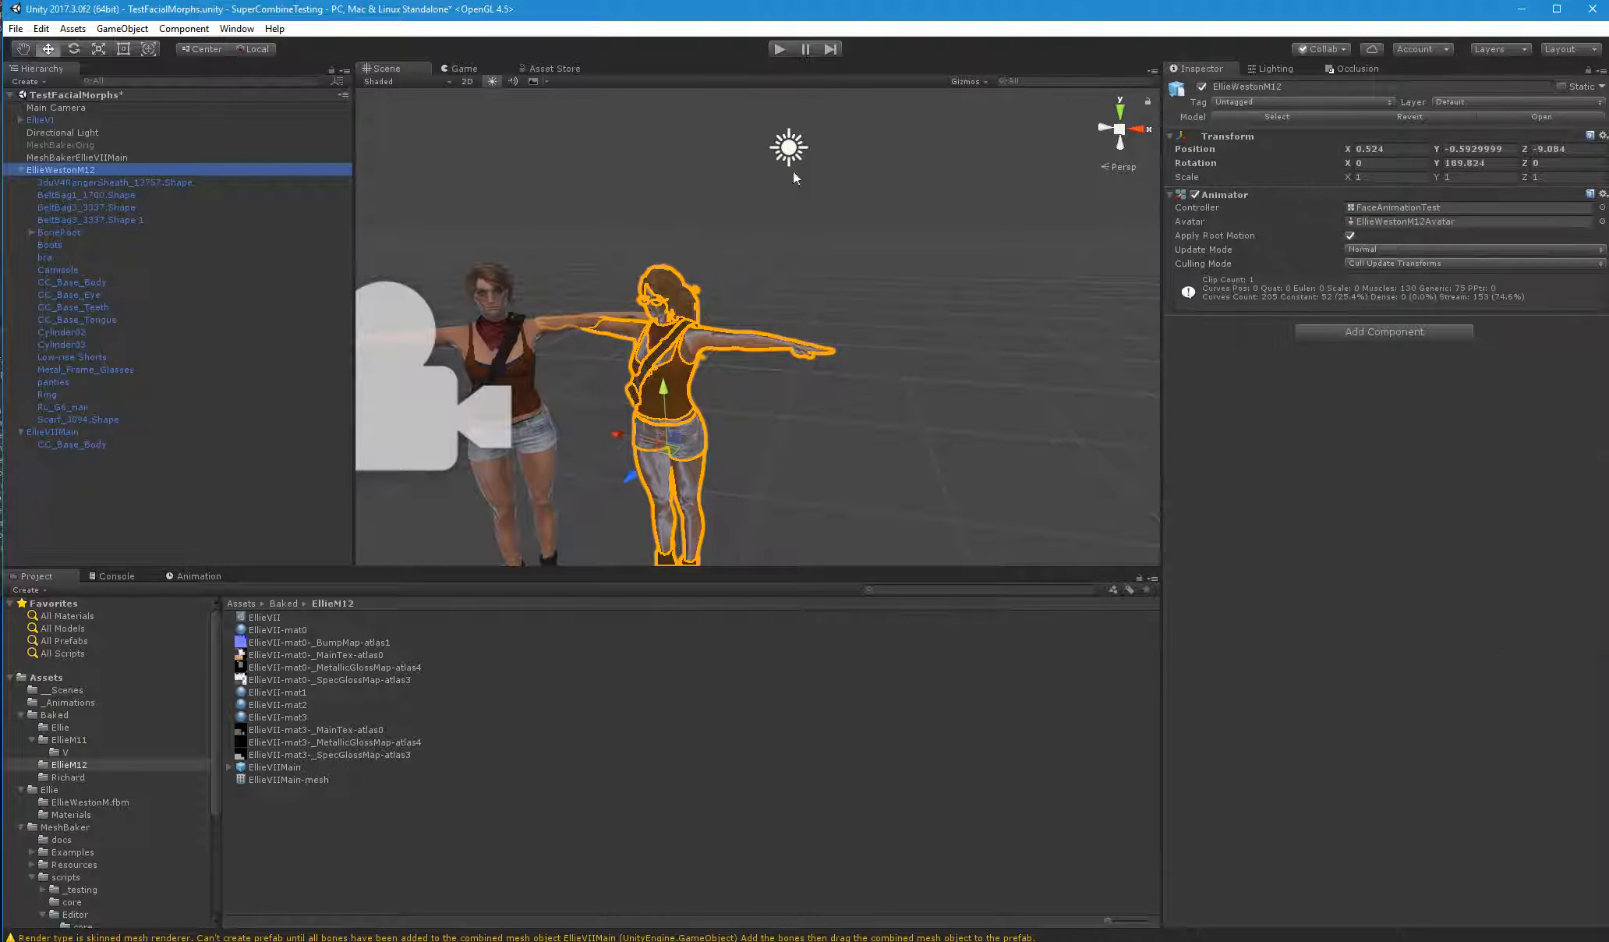
click(1204, 86)
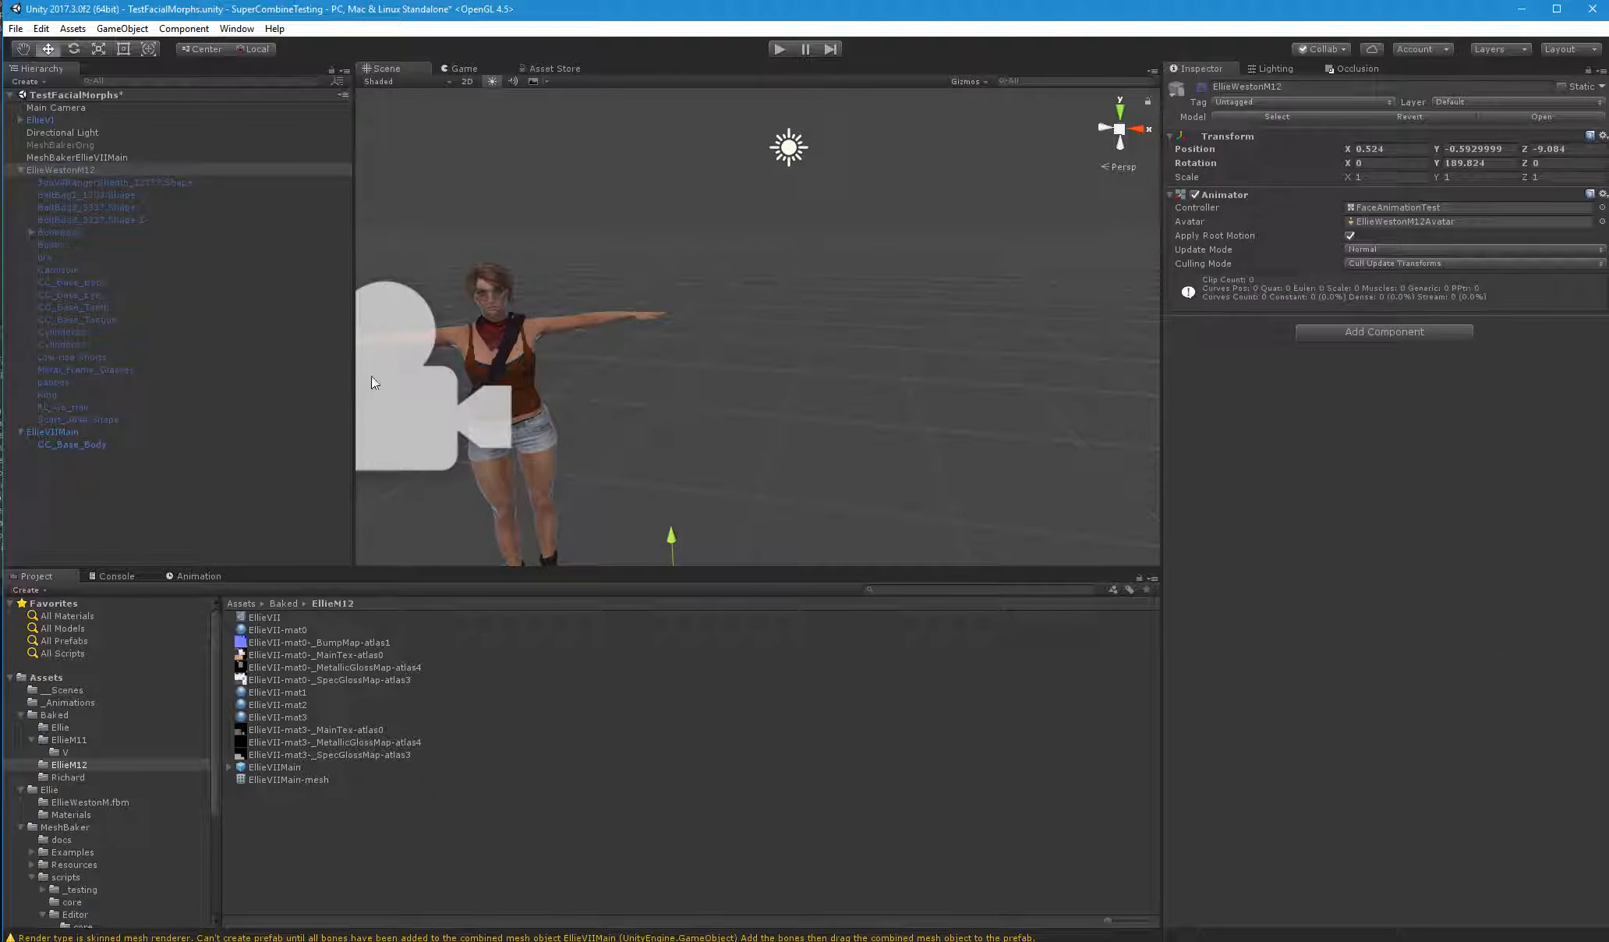
drag(75, 228, 71, 441)
click(850, 512)
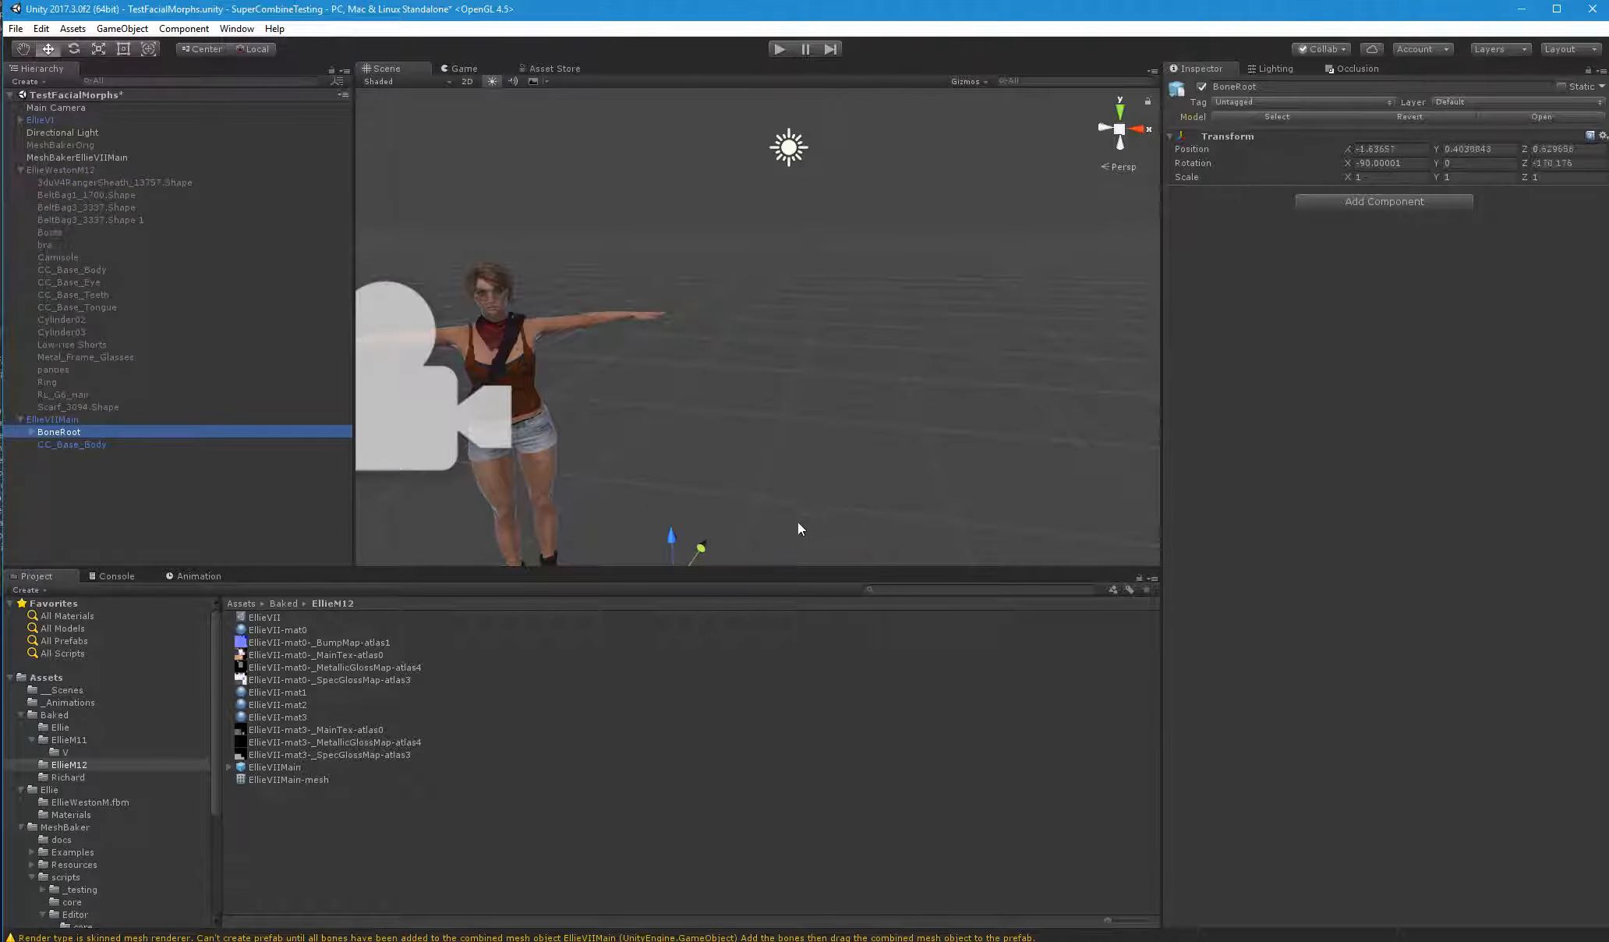
key(f)
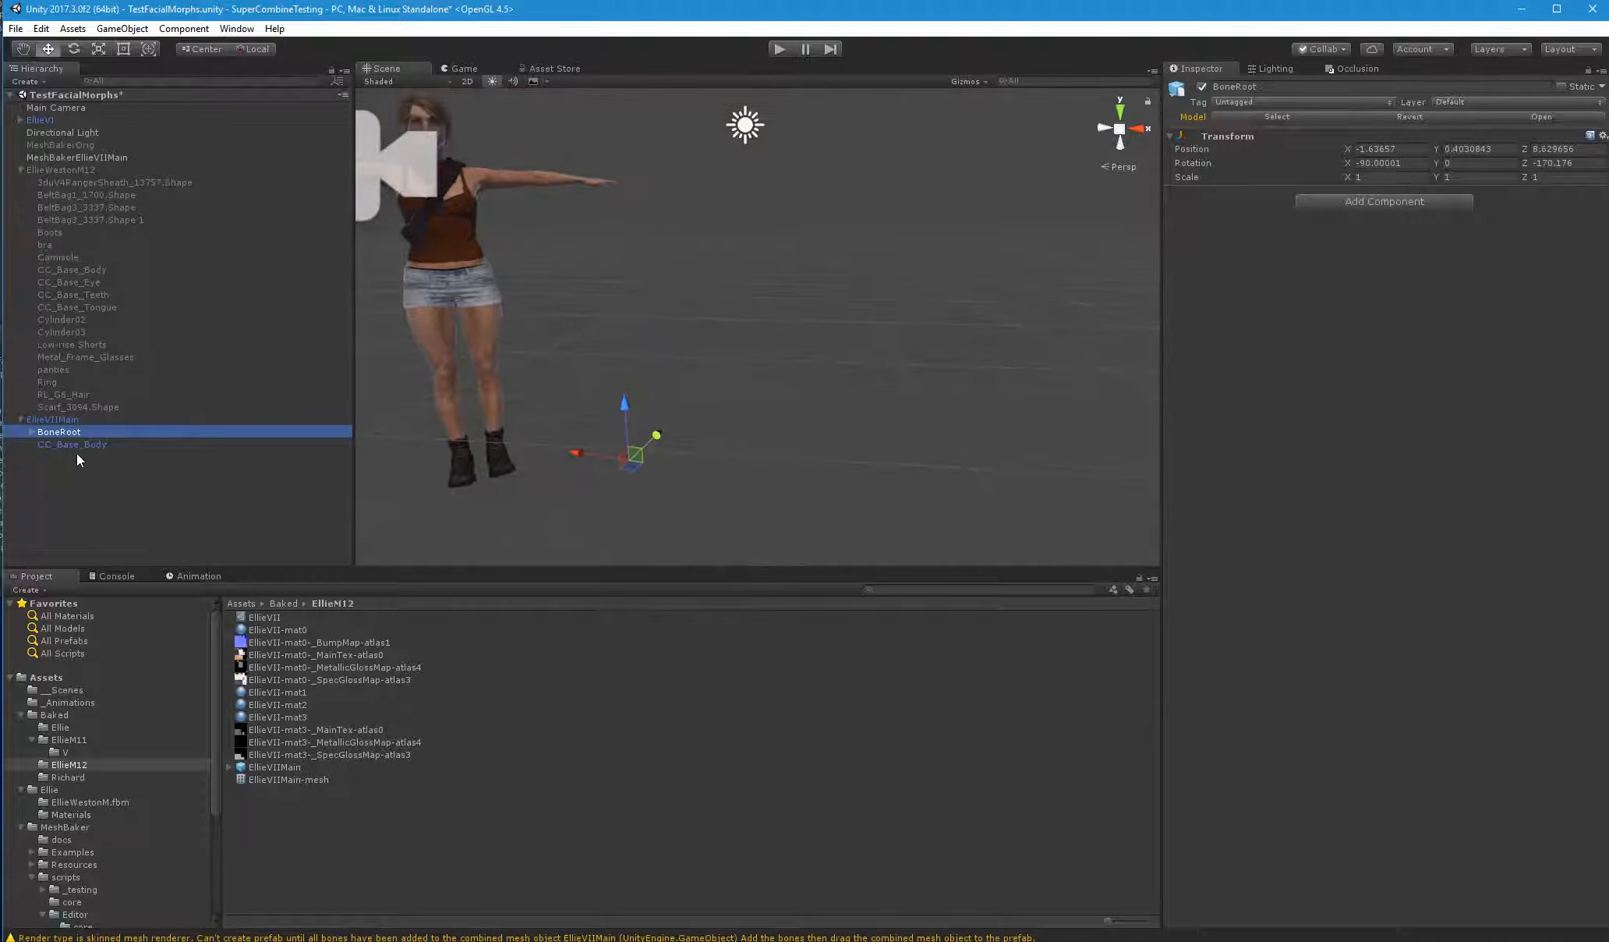
Set the bounds center of EllieVIIMain's CC_Base_Body to X 0, Y 0 and Z 1.06
click(77, 443)
key(f)
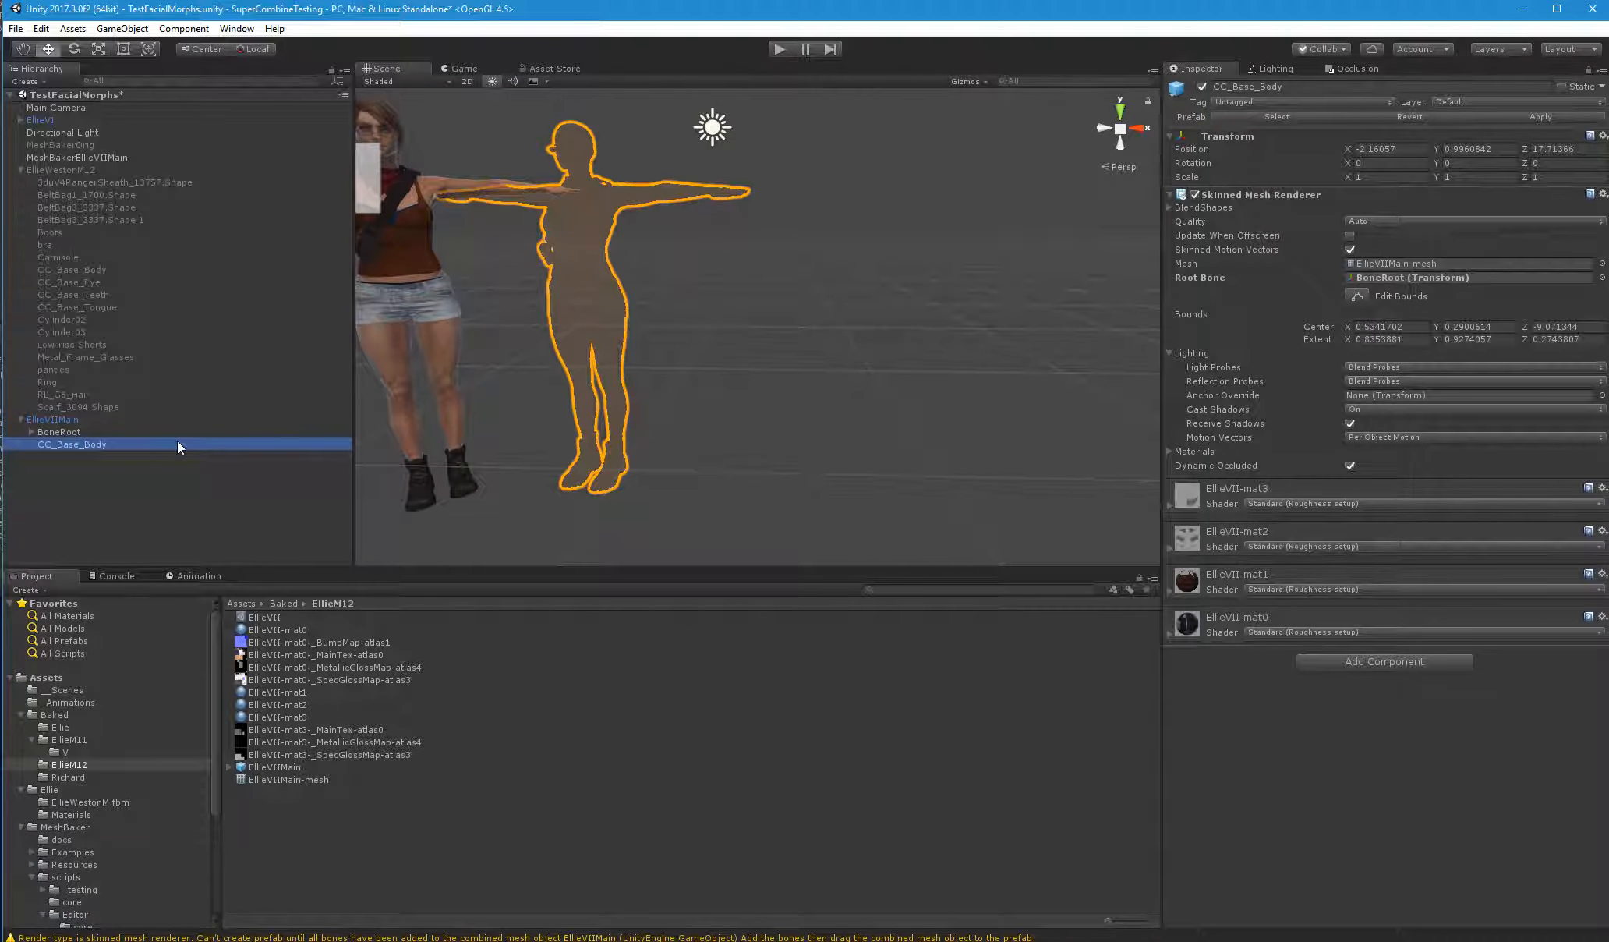
right_drag(646, 169, 753, 328)
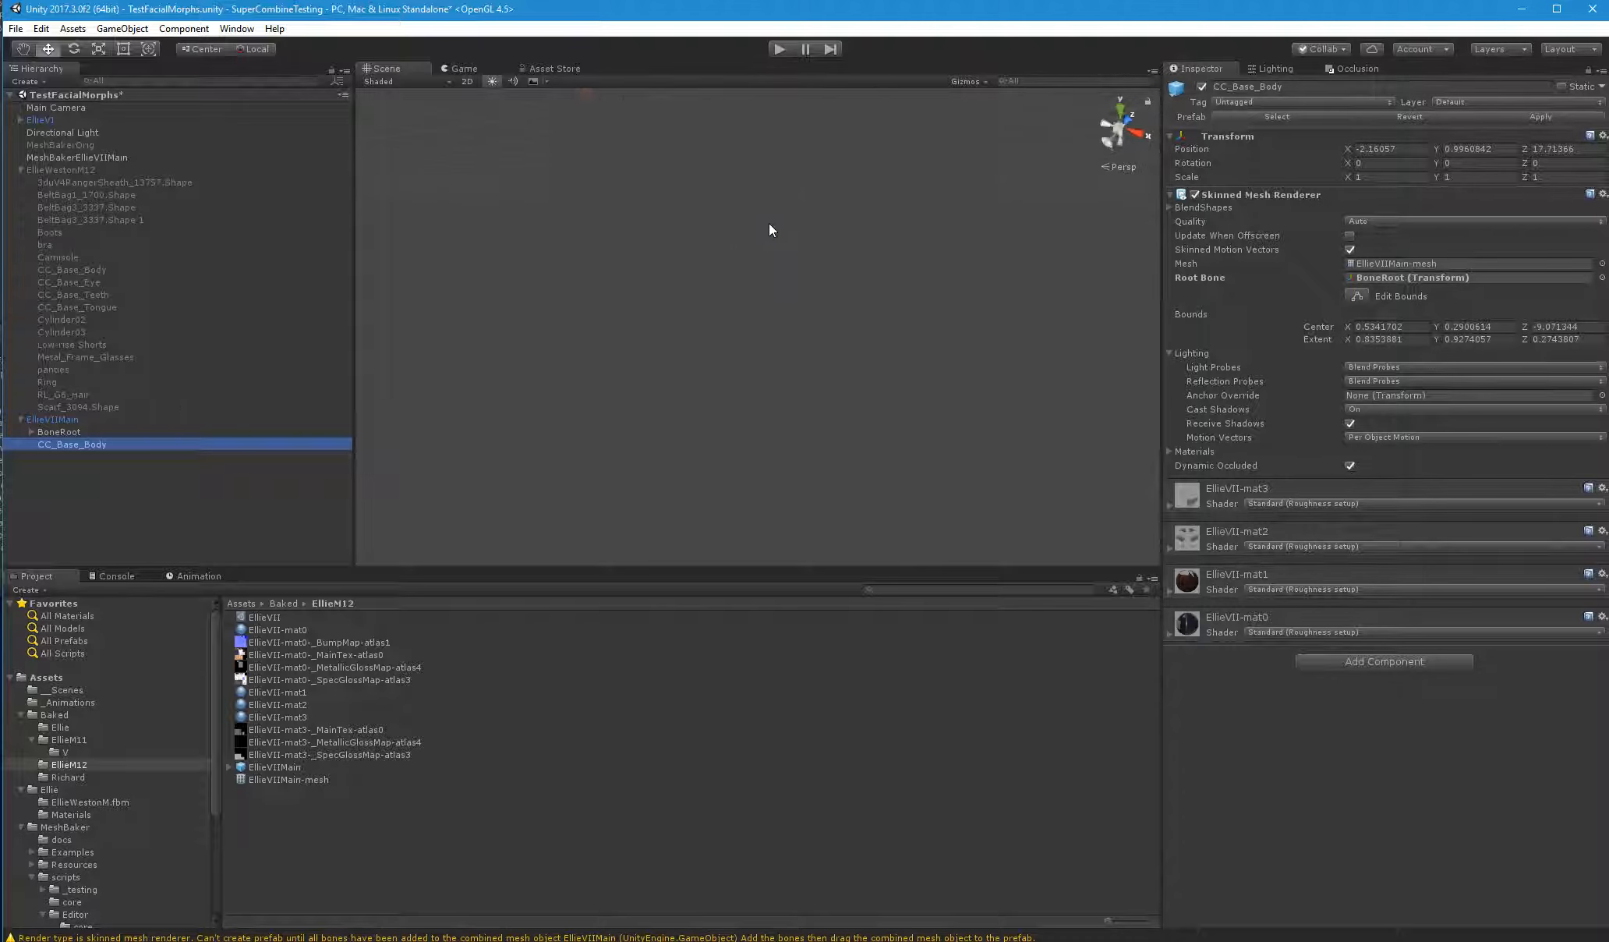
click(1506, 327)
text(0)
click(1407, 327)
text(0)
click(1561, 327)
text(0)
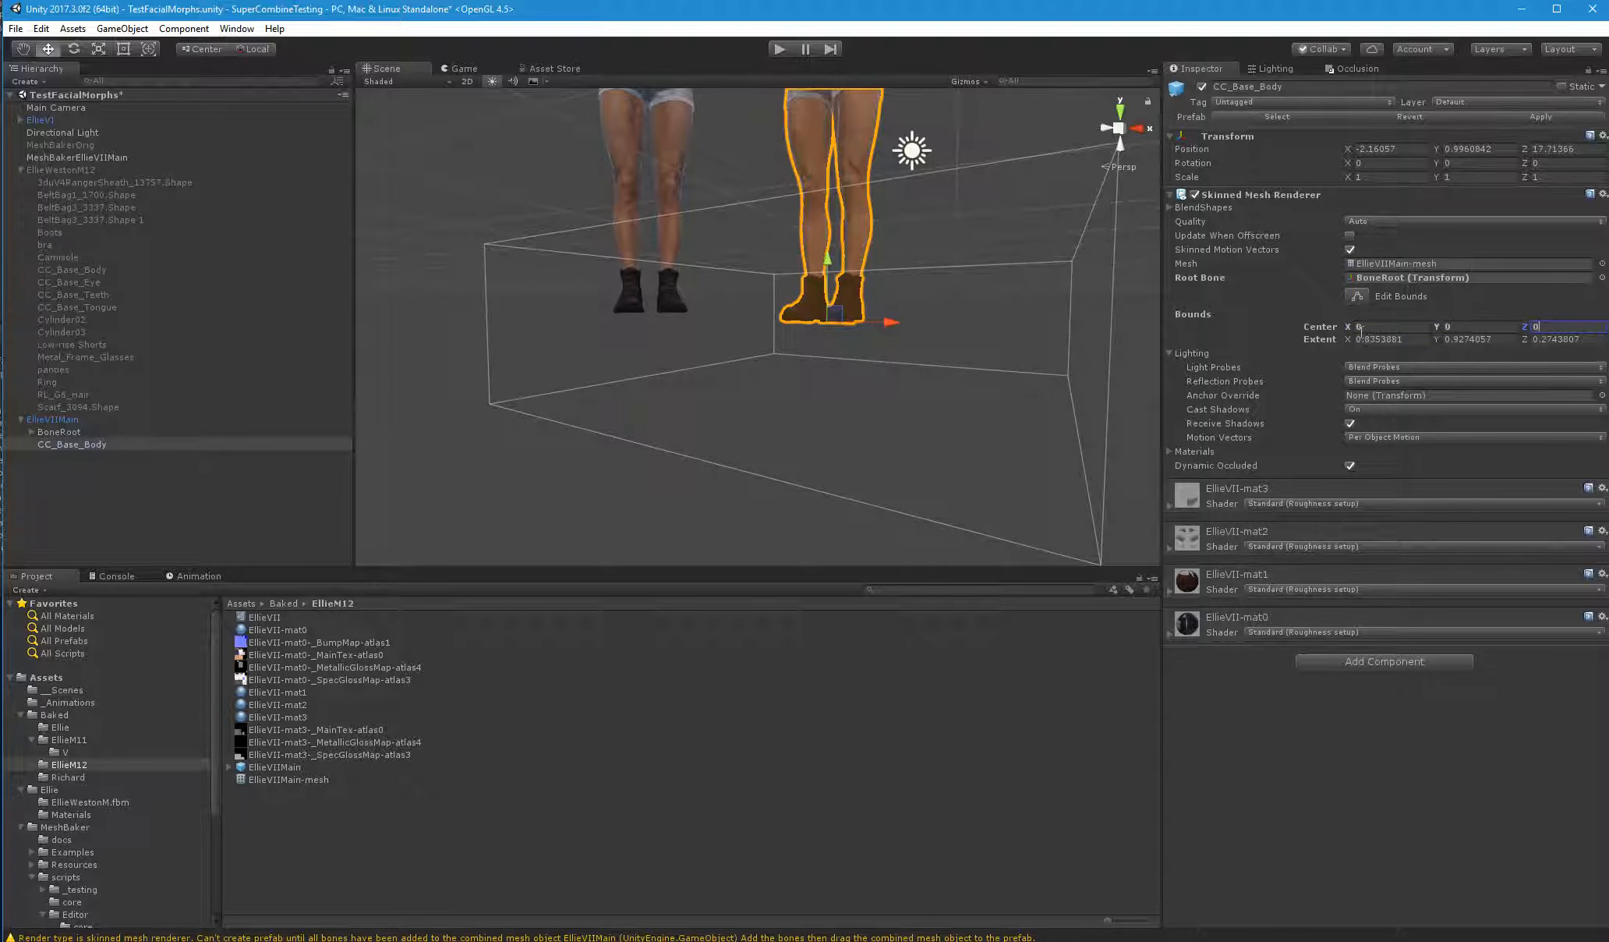
drag(1523, 332, 1554, 328)
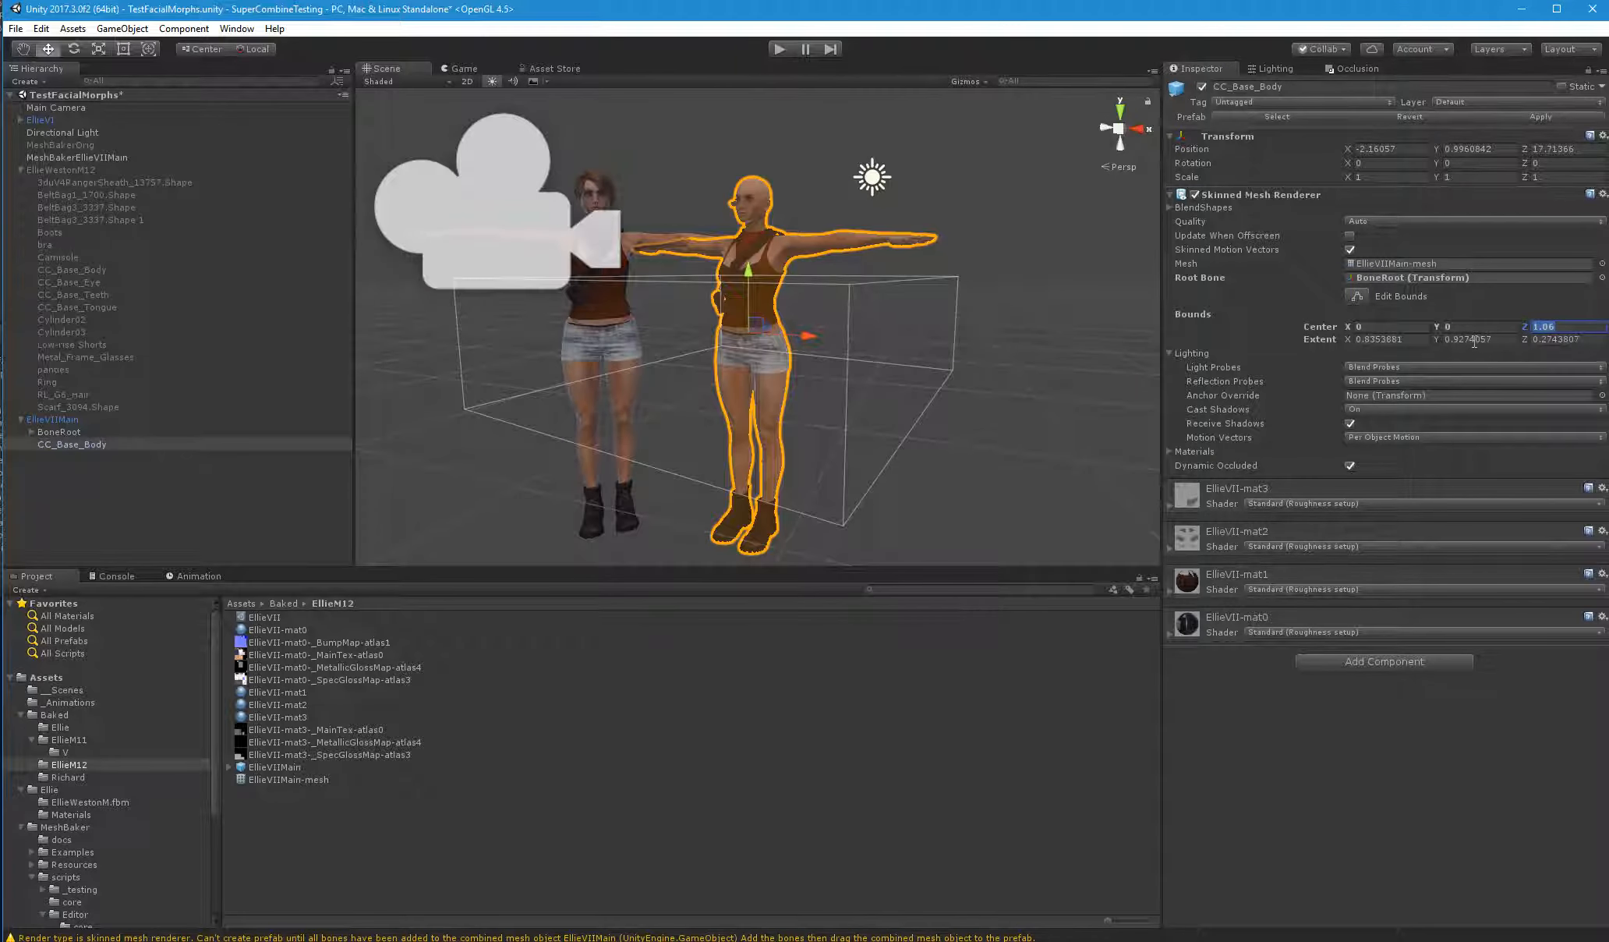
Set the Z extent of CC_Base_Body's bounds to 1.03 and deselect the mesh
drag(1529, 342, 1545, 339)
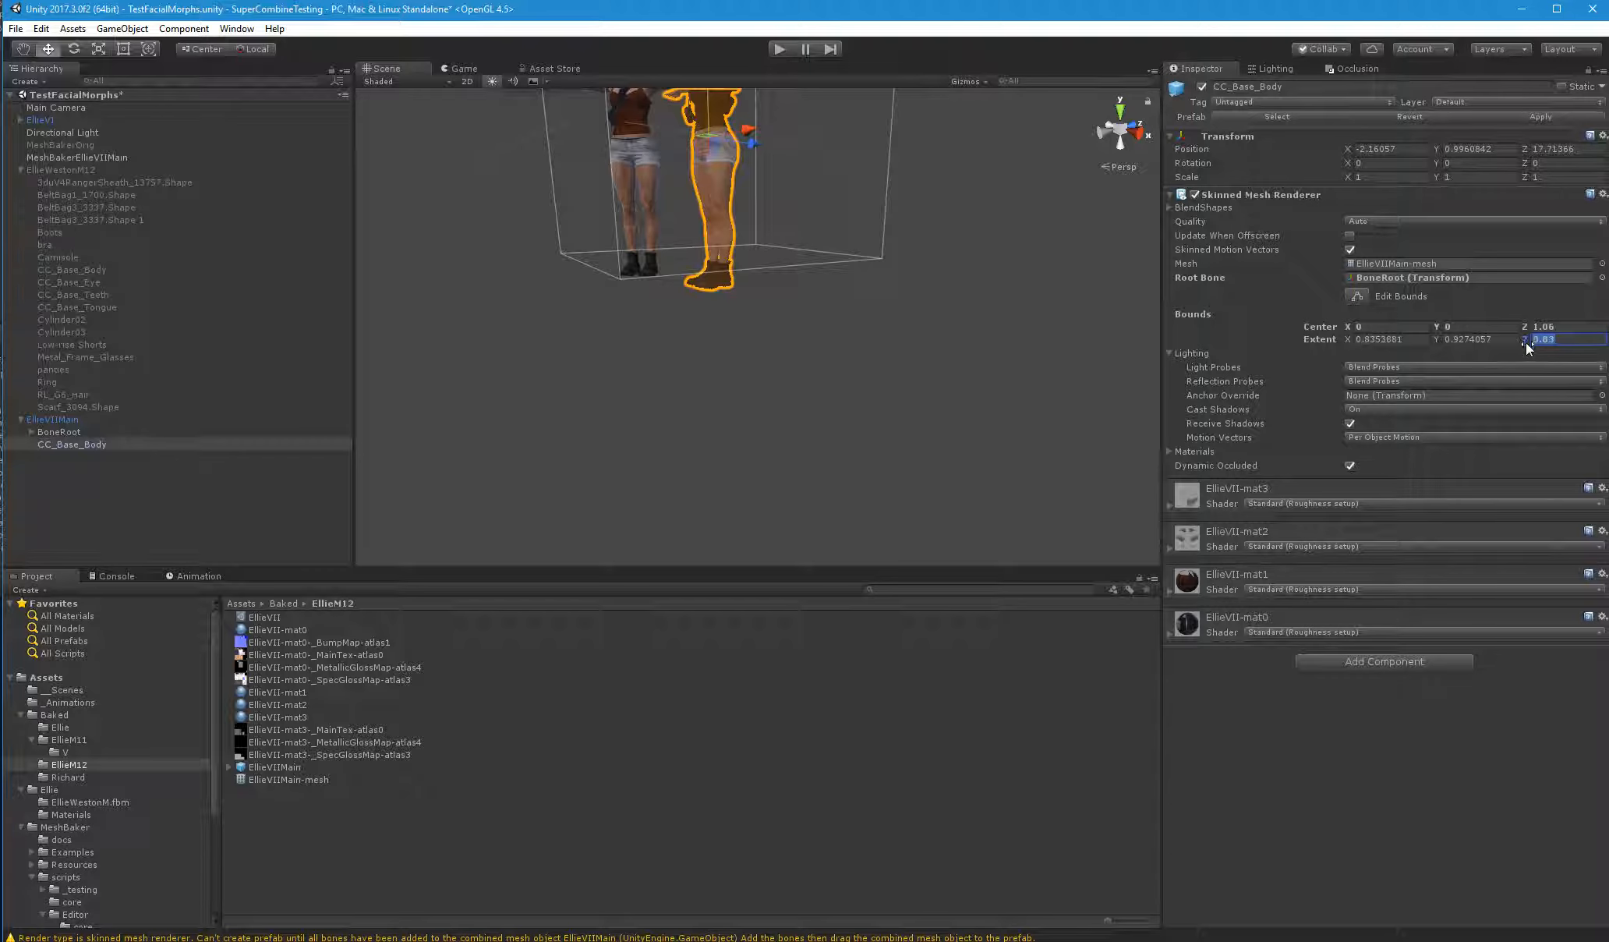
drag(1524, 340, 1530, 343)
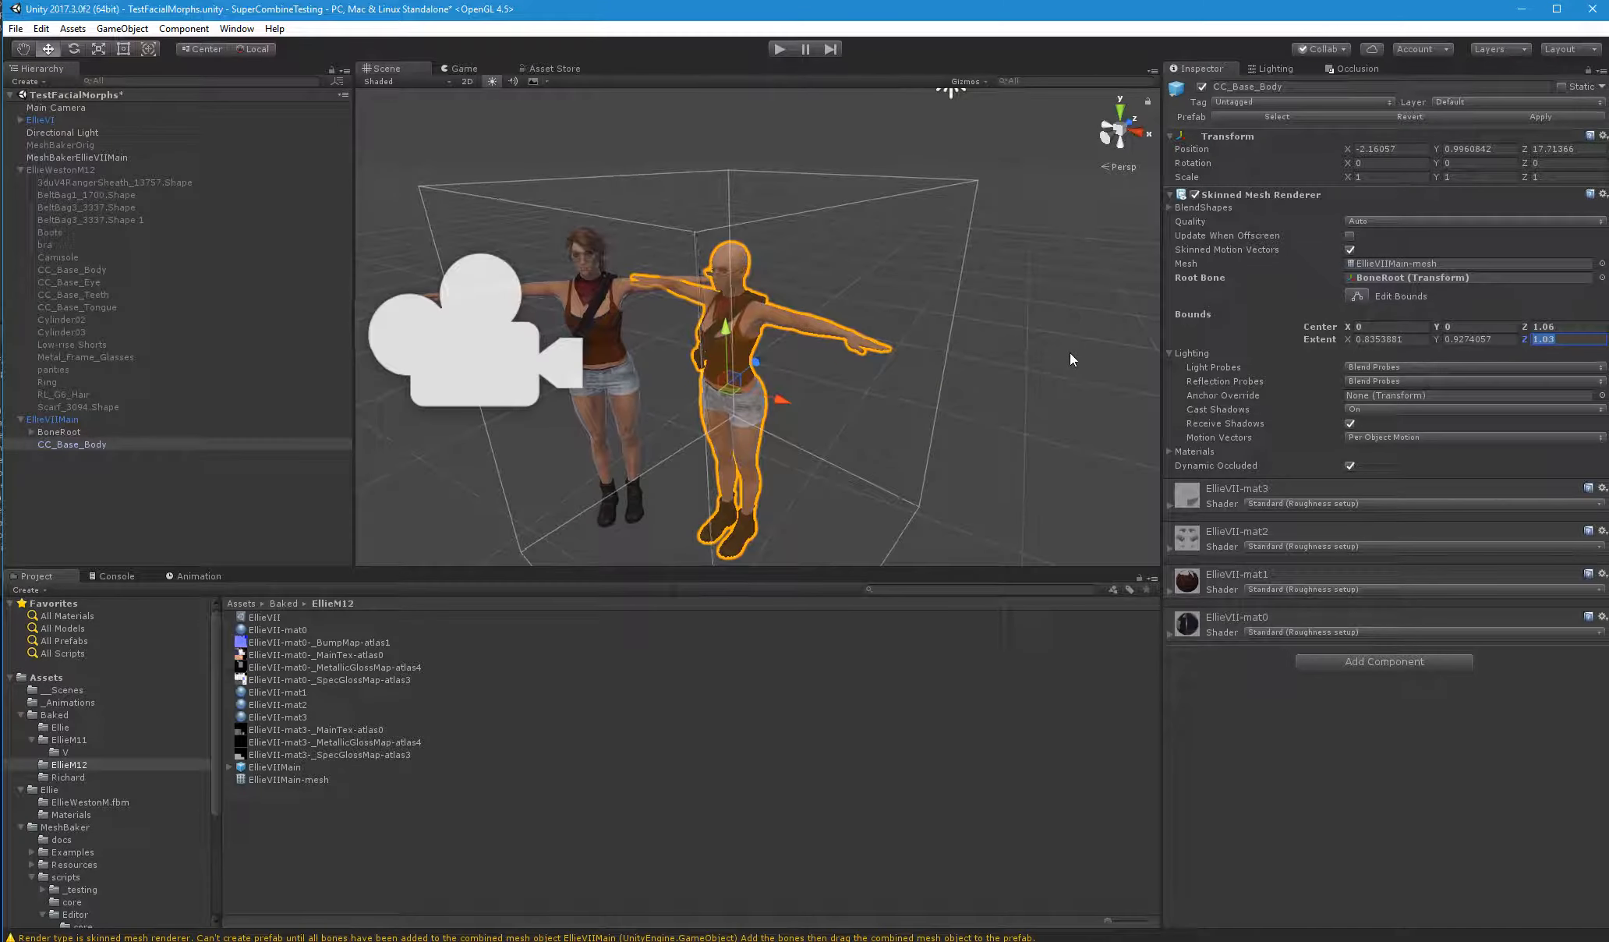
click(900, 149)
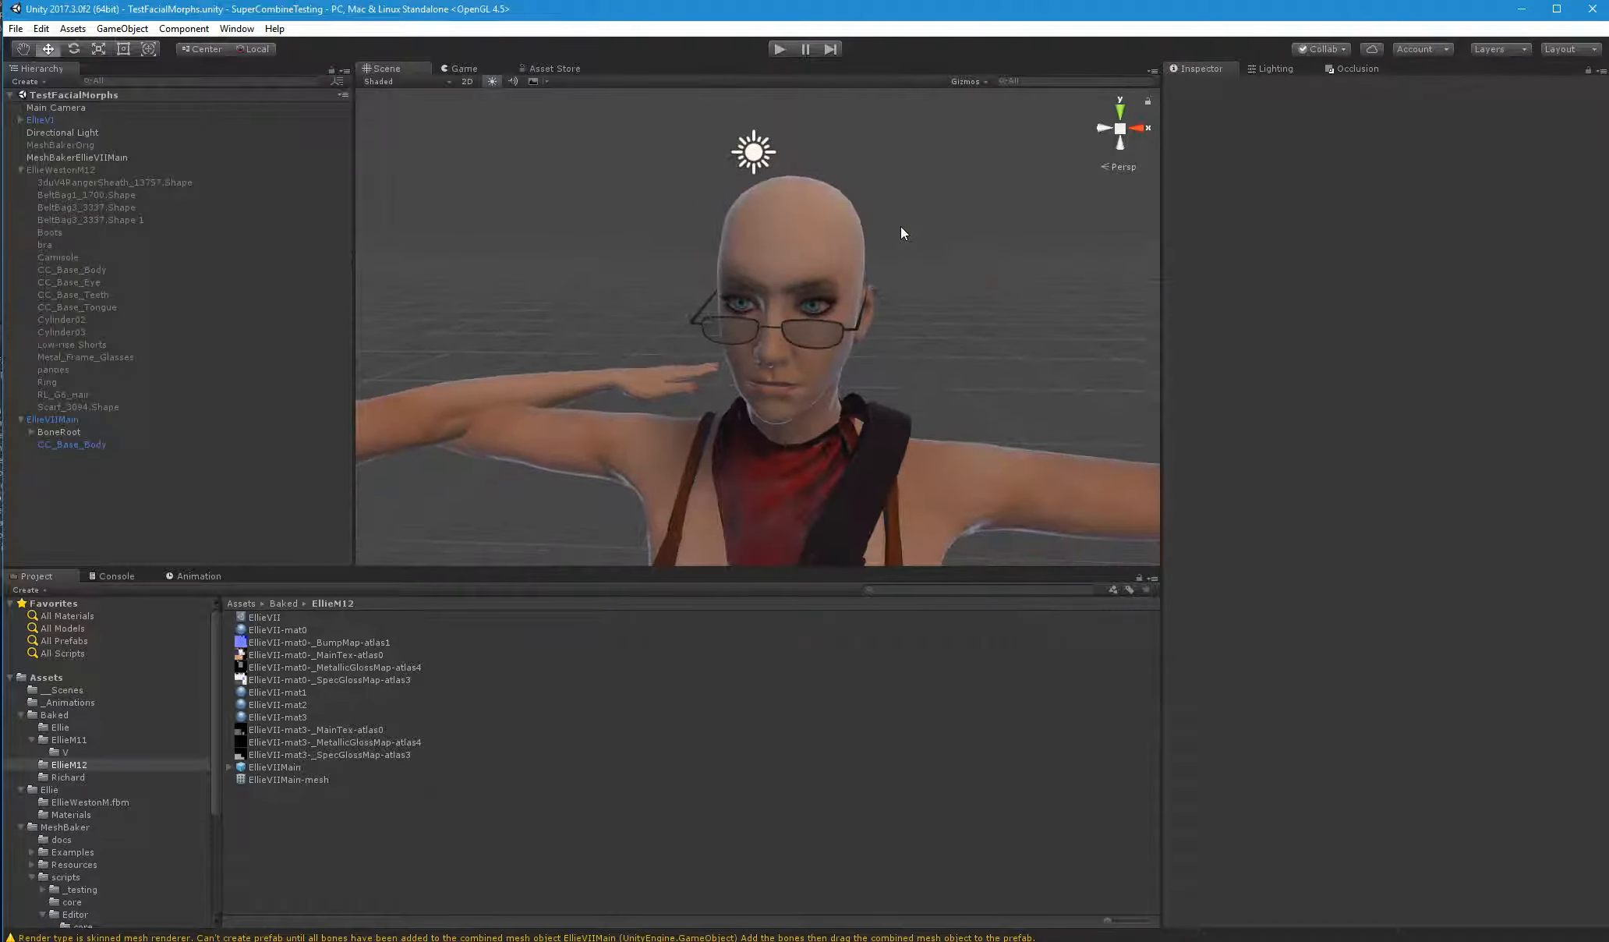
Examine the combined character's head and hair from several angles, and compare it with EllieVI in the Scene and Game views
scroll(901, 226, up, 2)
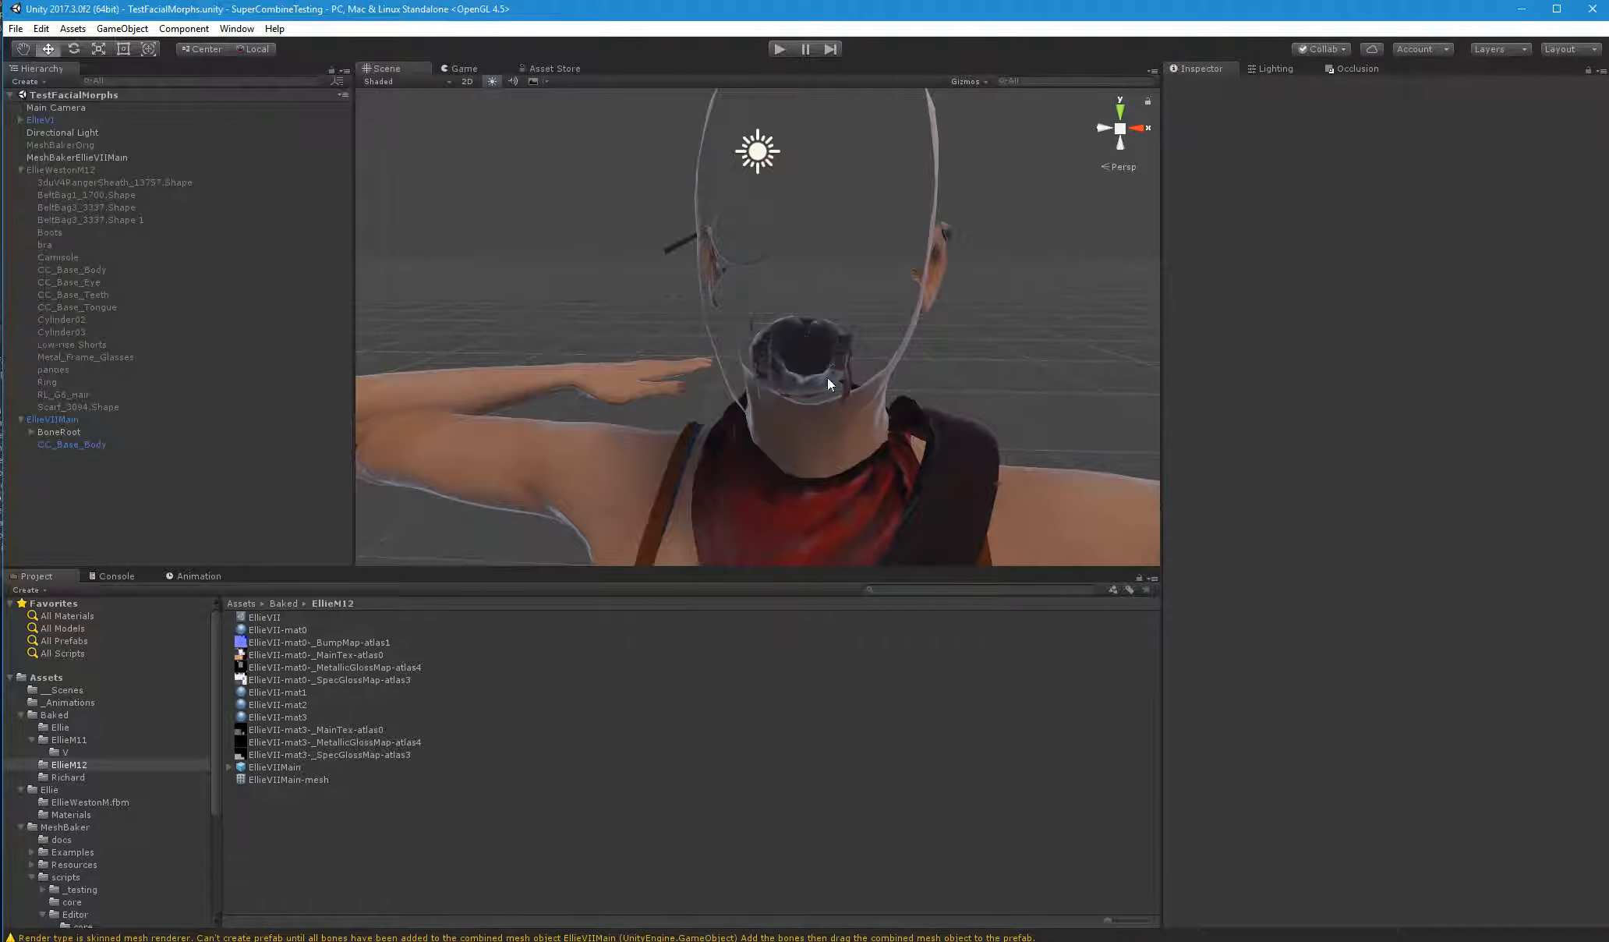
scroll(848, 372, down, 2)
right_drag(848, 371, 848, 372)
scroll(848, 373, up, 3)
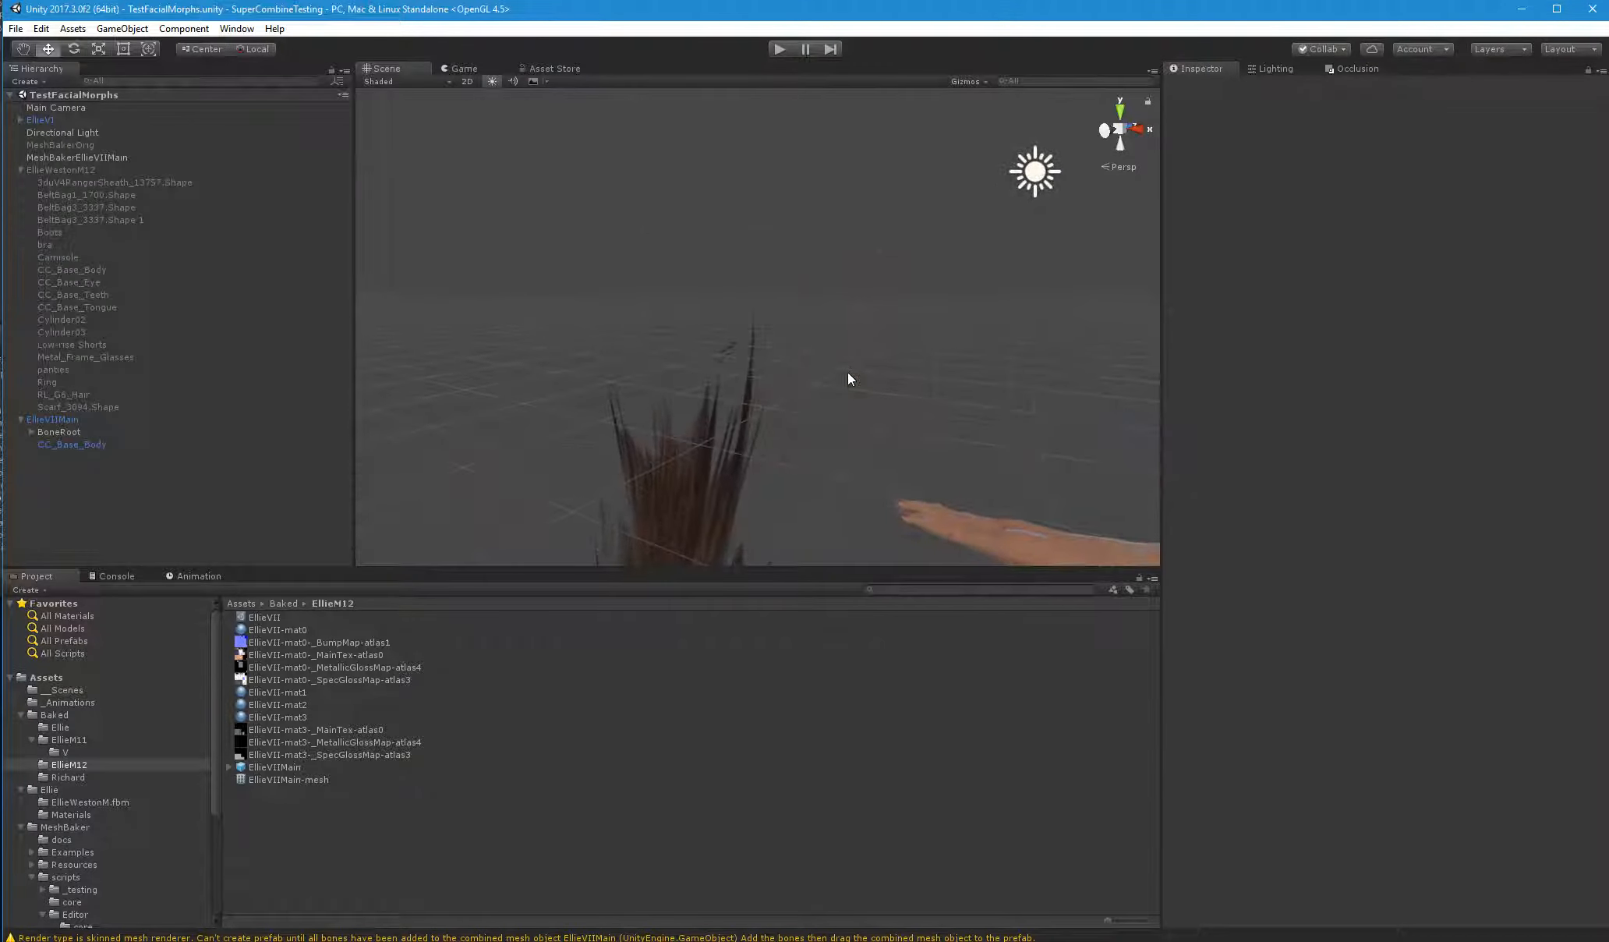
scroll(848, 373, down, 3)
scroll(848, 372, down, 4)
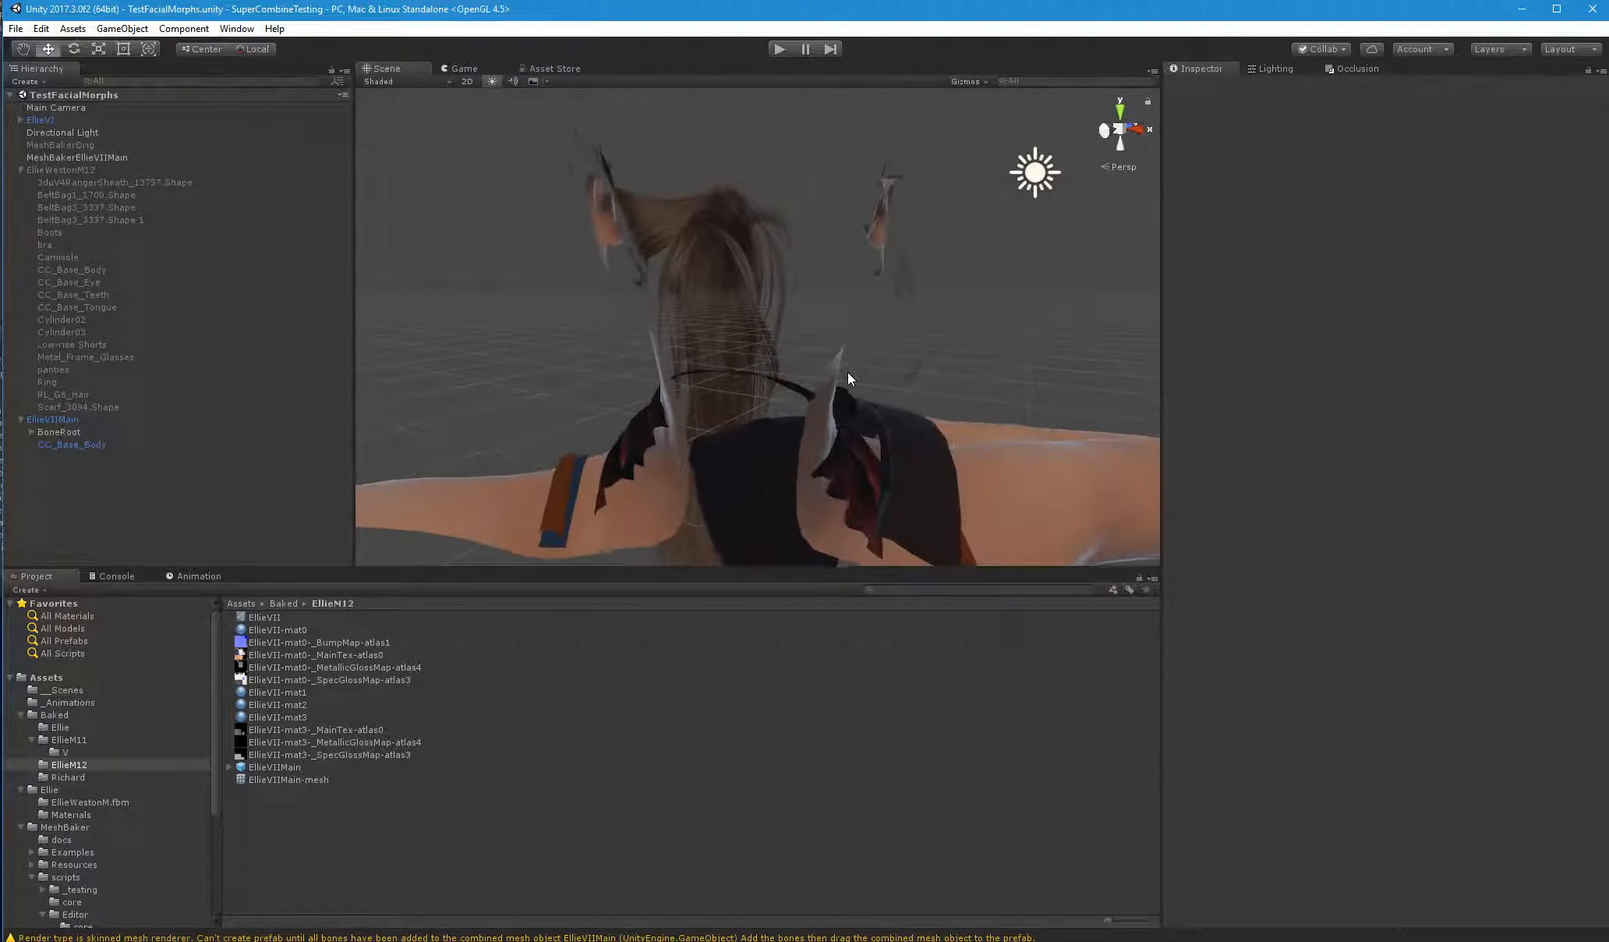
scroll(848, 372, up, 2)
scroll(847, 372, down, 5)
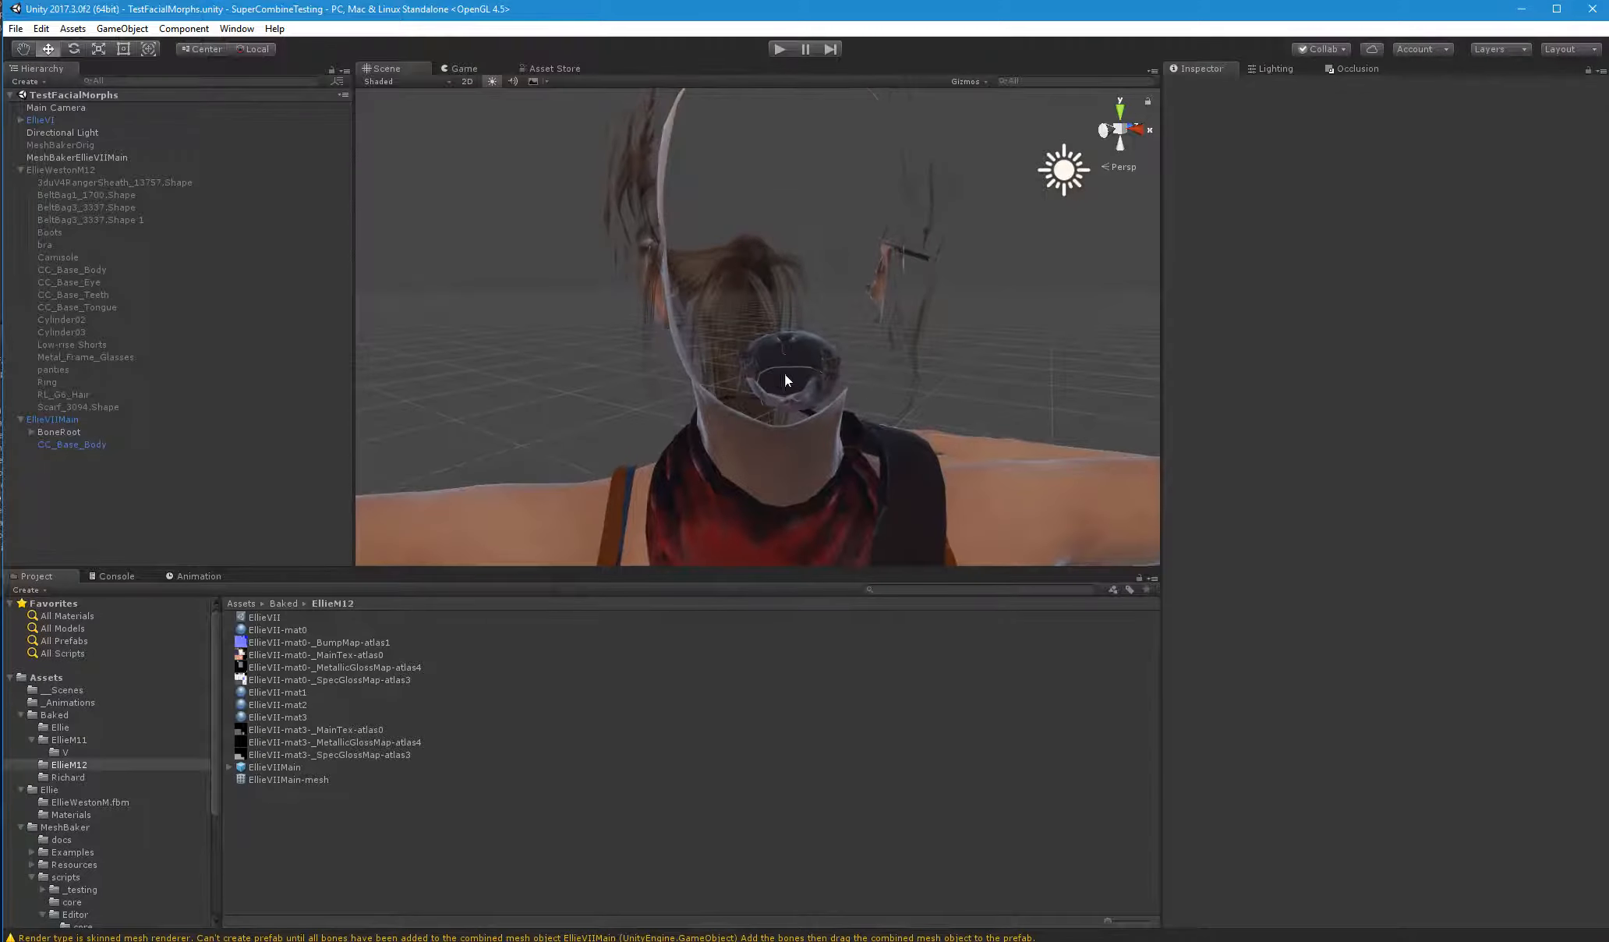
scroll(819, 399, up, 3)
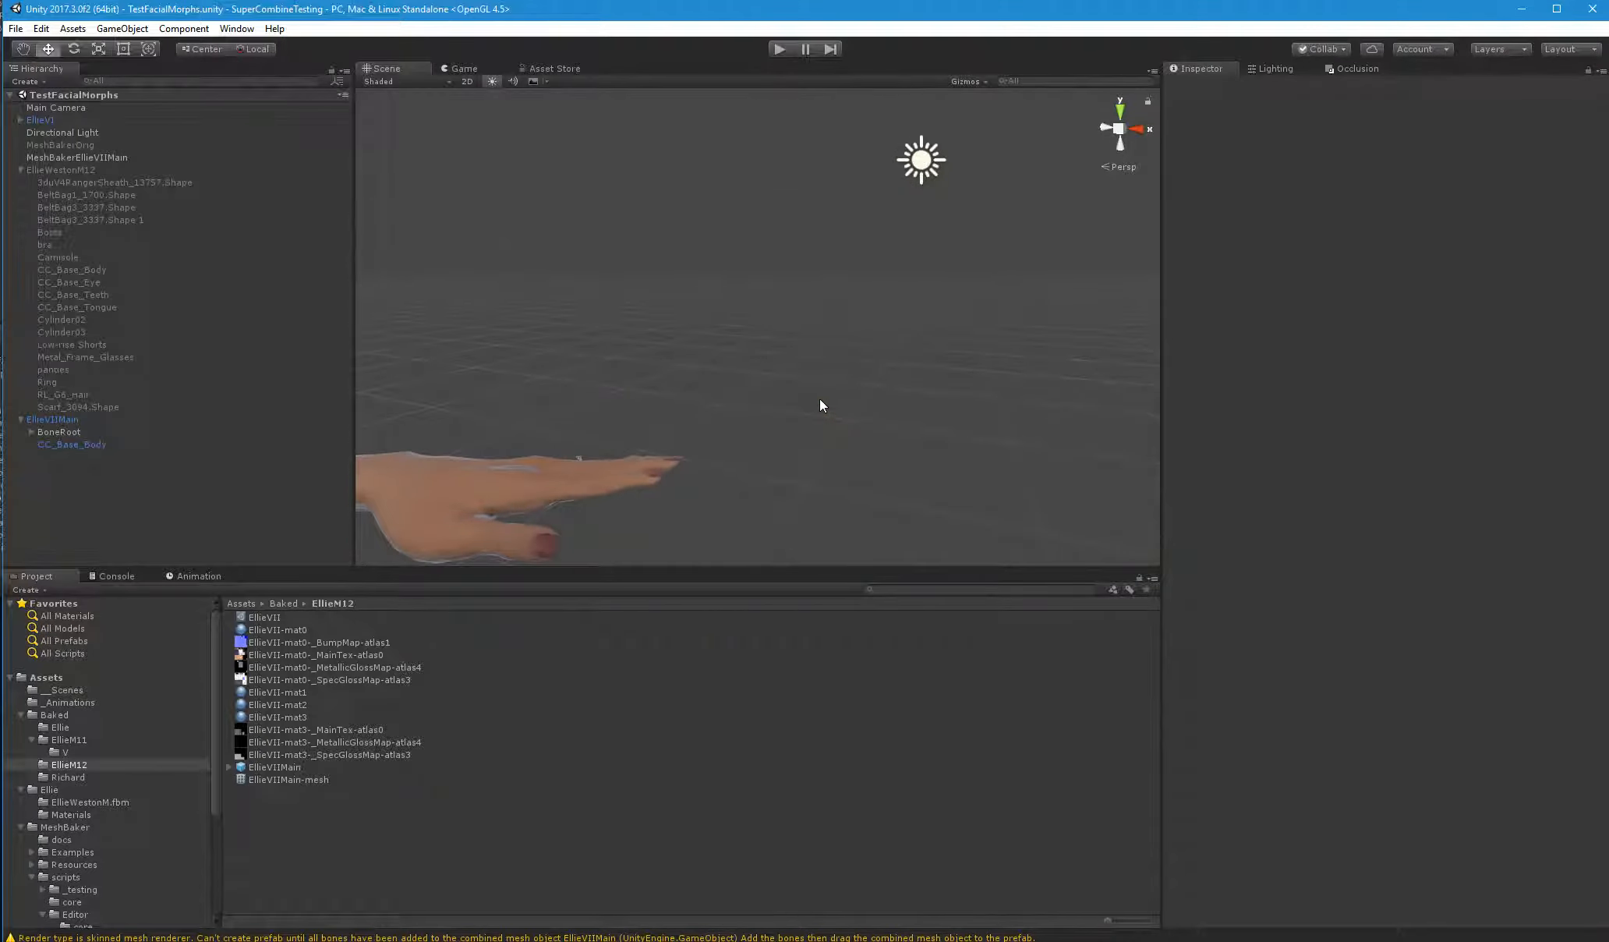
scroll(819, 397, down, 4)
middle_drag(819, 395, 1014, 265)
scroll(1014, 265, down, 7)
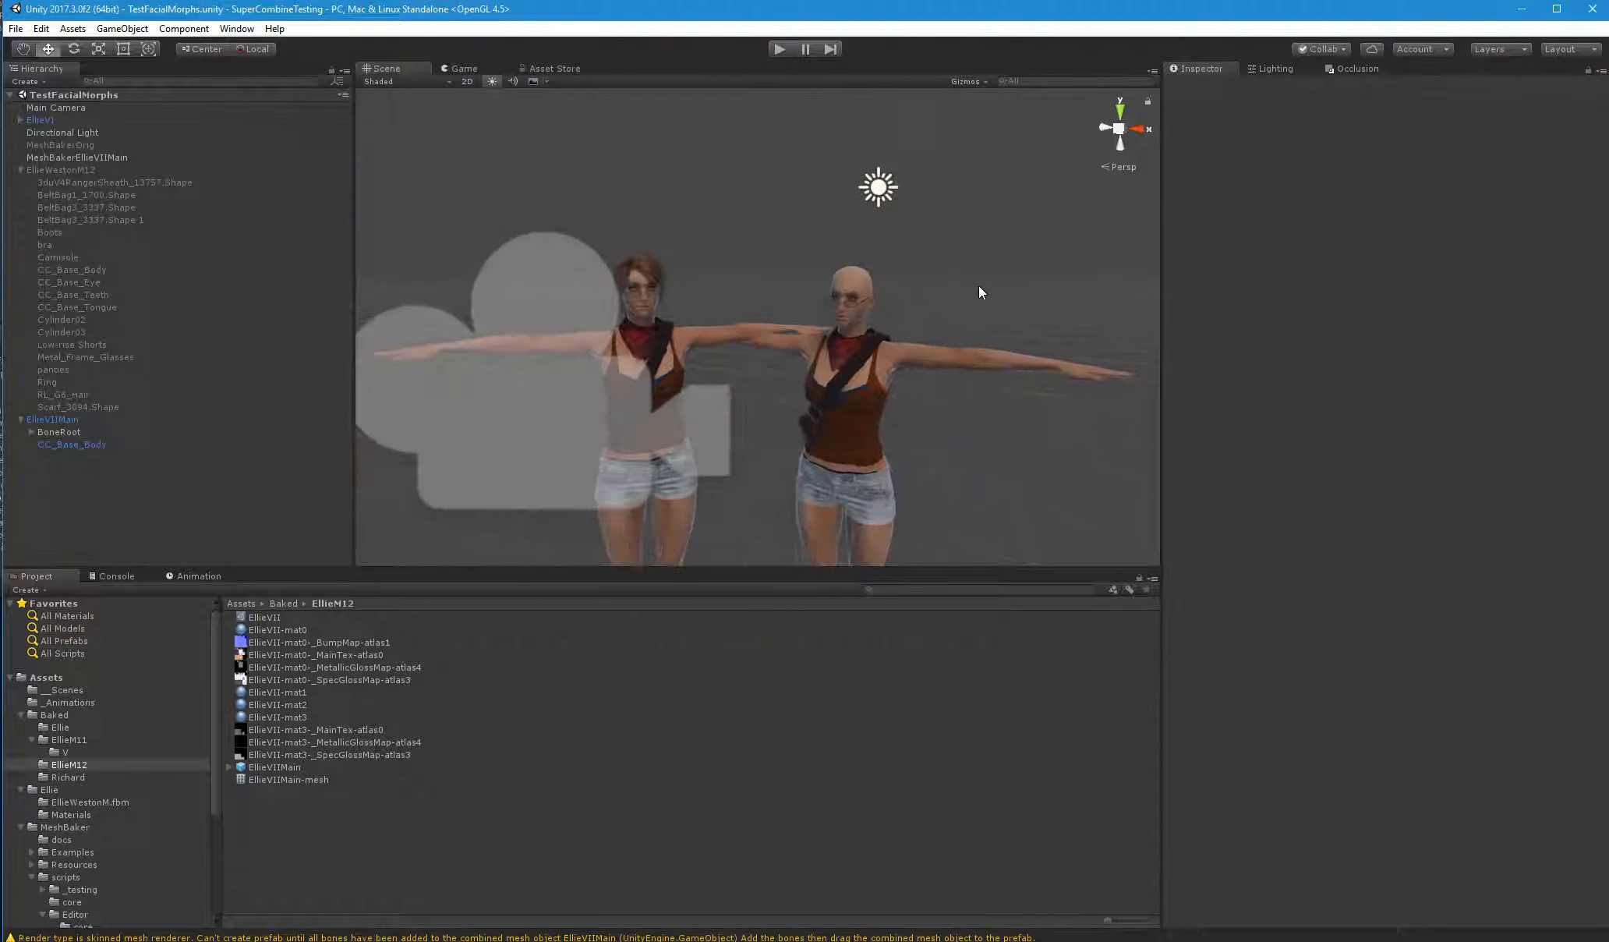
scroll(979, 286, up, 3)
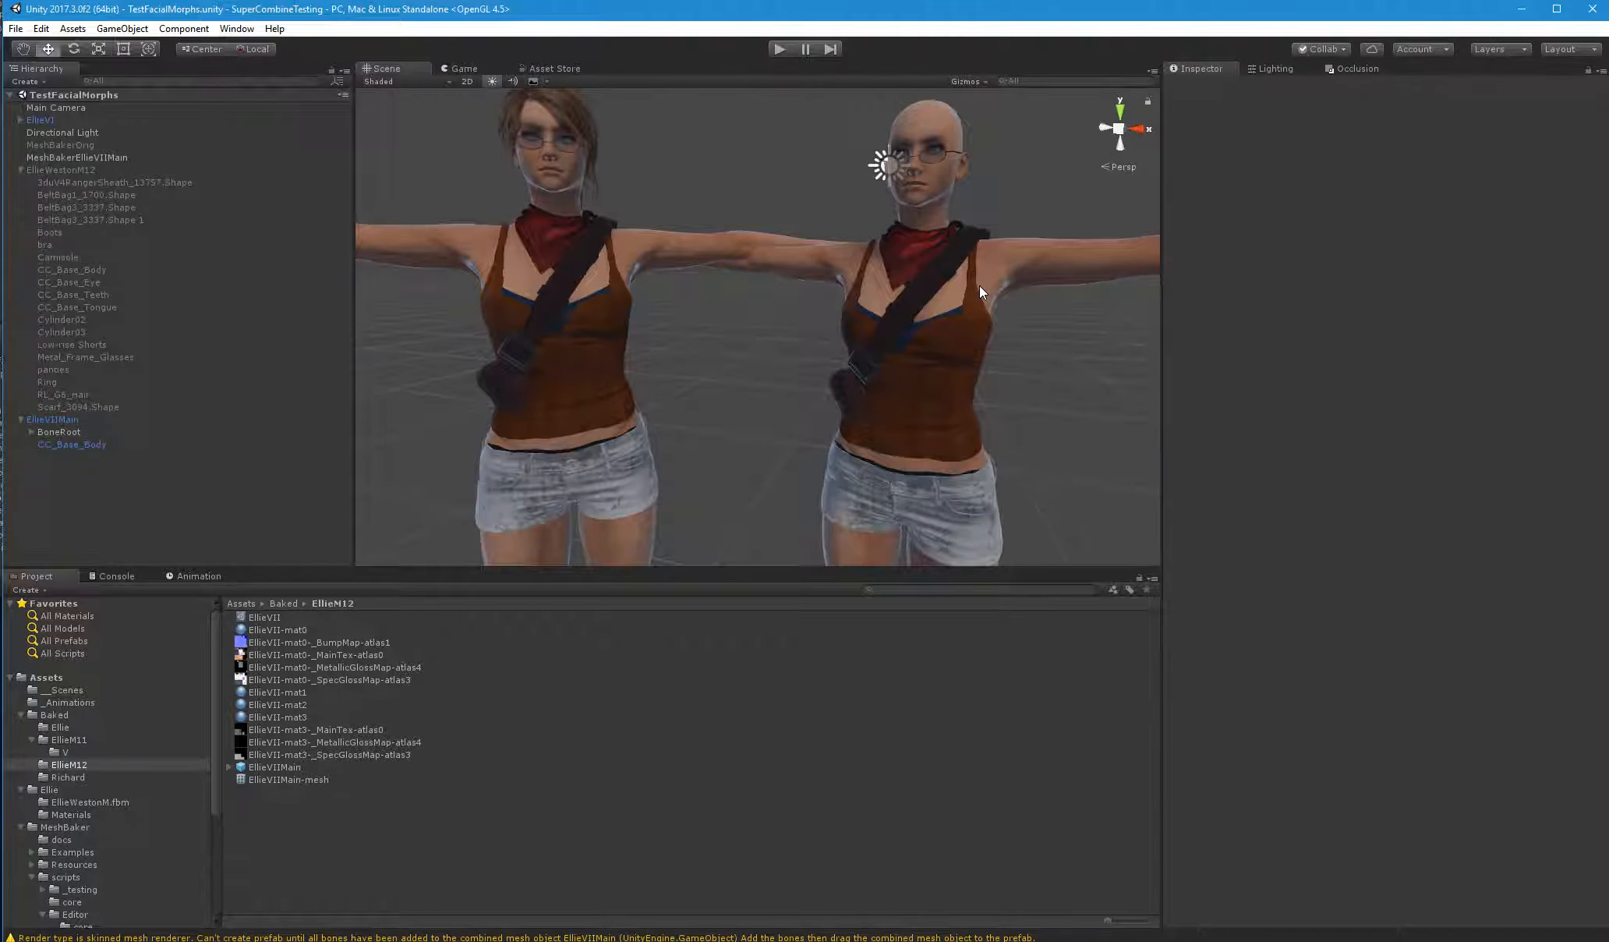
scroll(979, 285, up, 2)
click(464, 70)
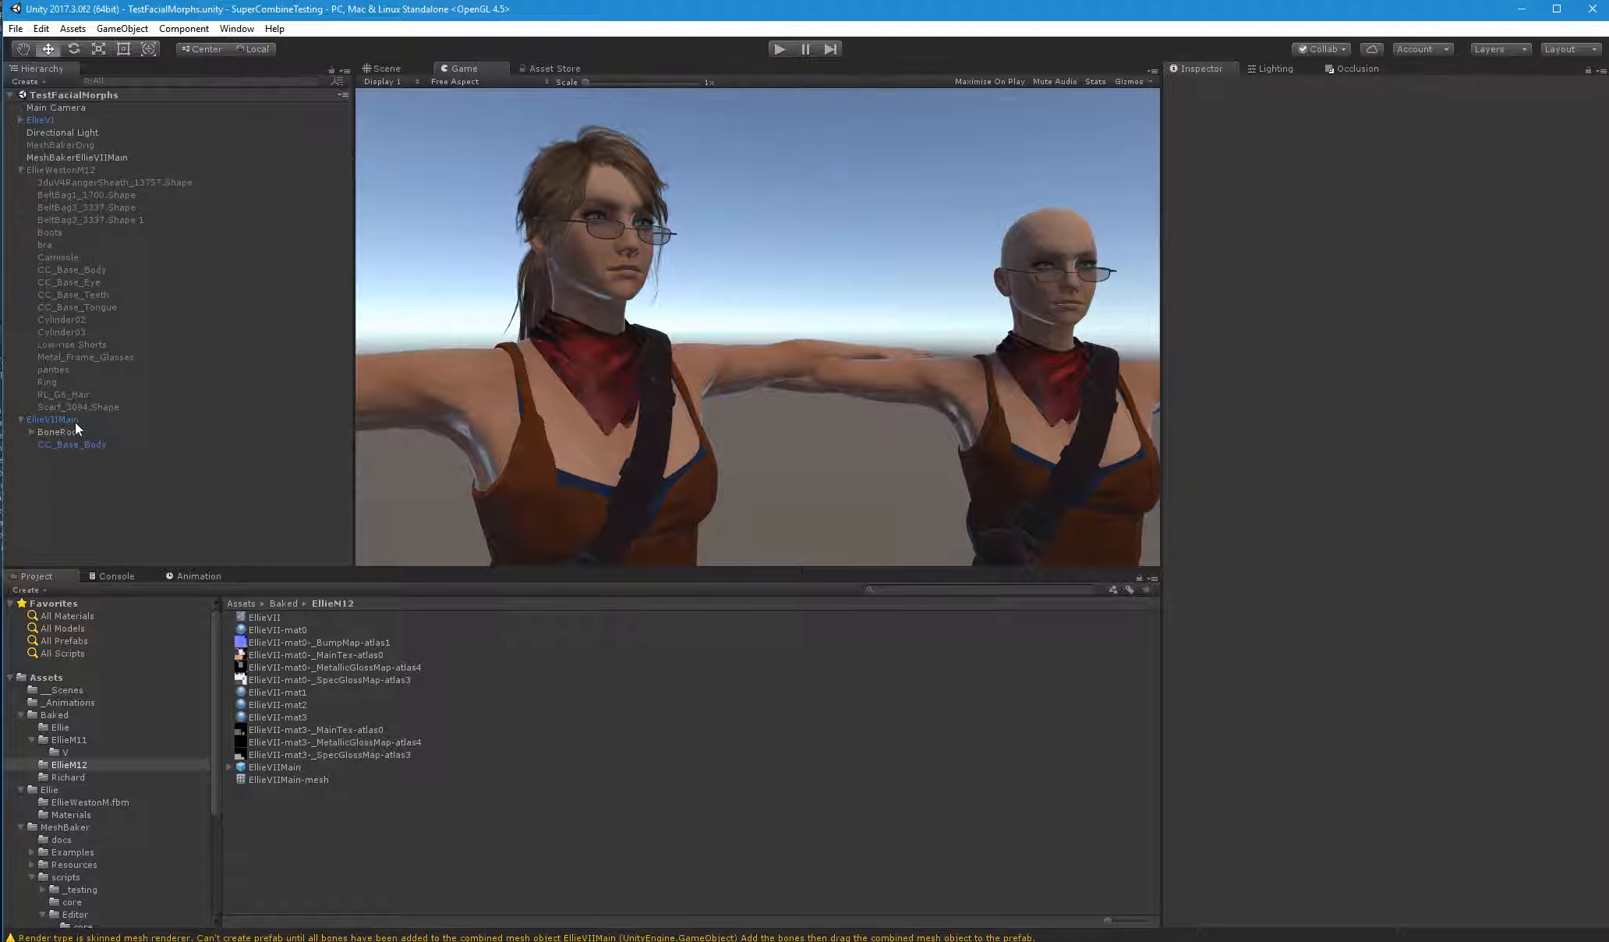
Copy the Animator component from EllieVI and paste it as a new component on EllieVIIMain
click(40, 121)
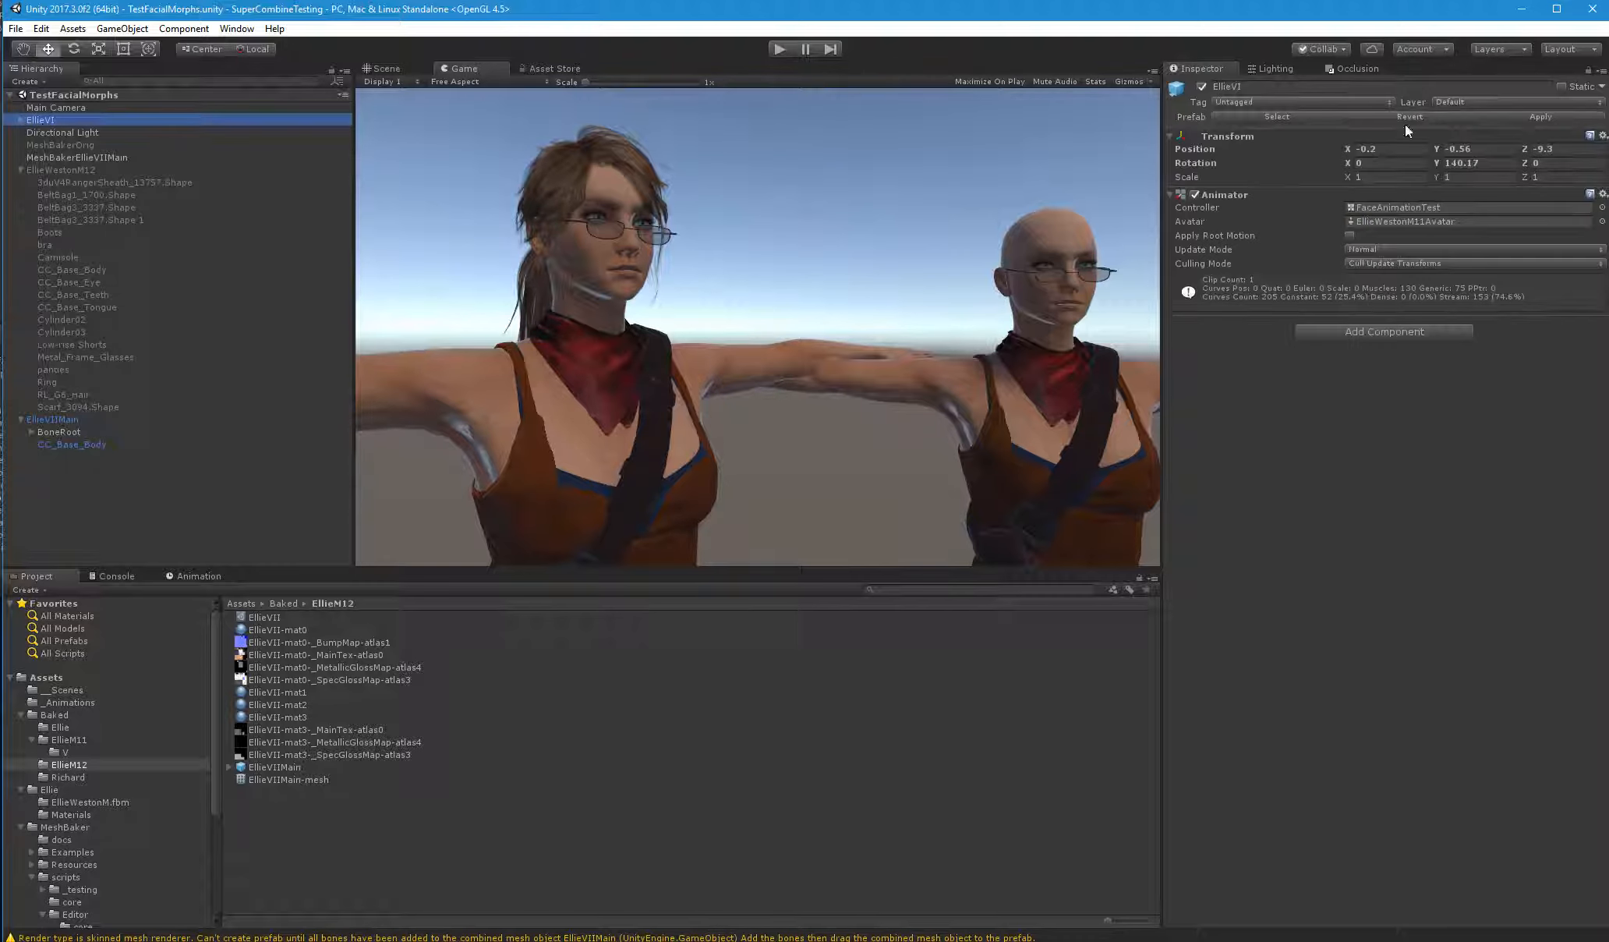
click(1602, 194)
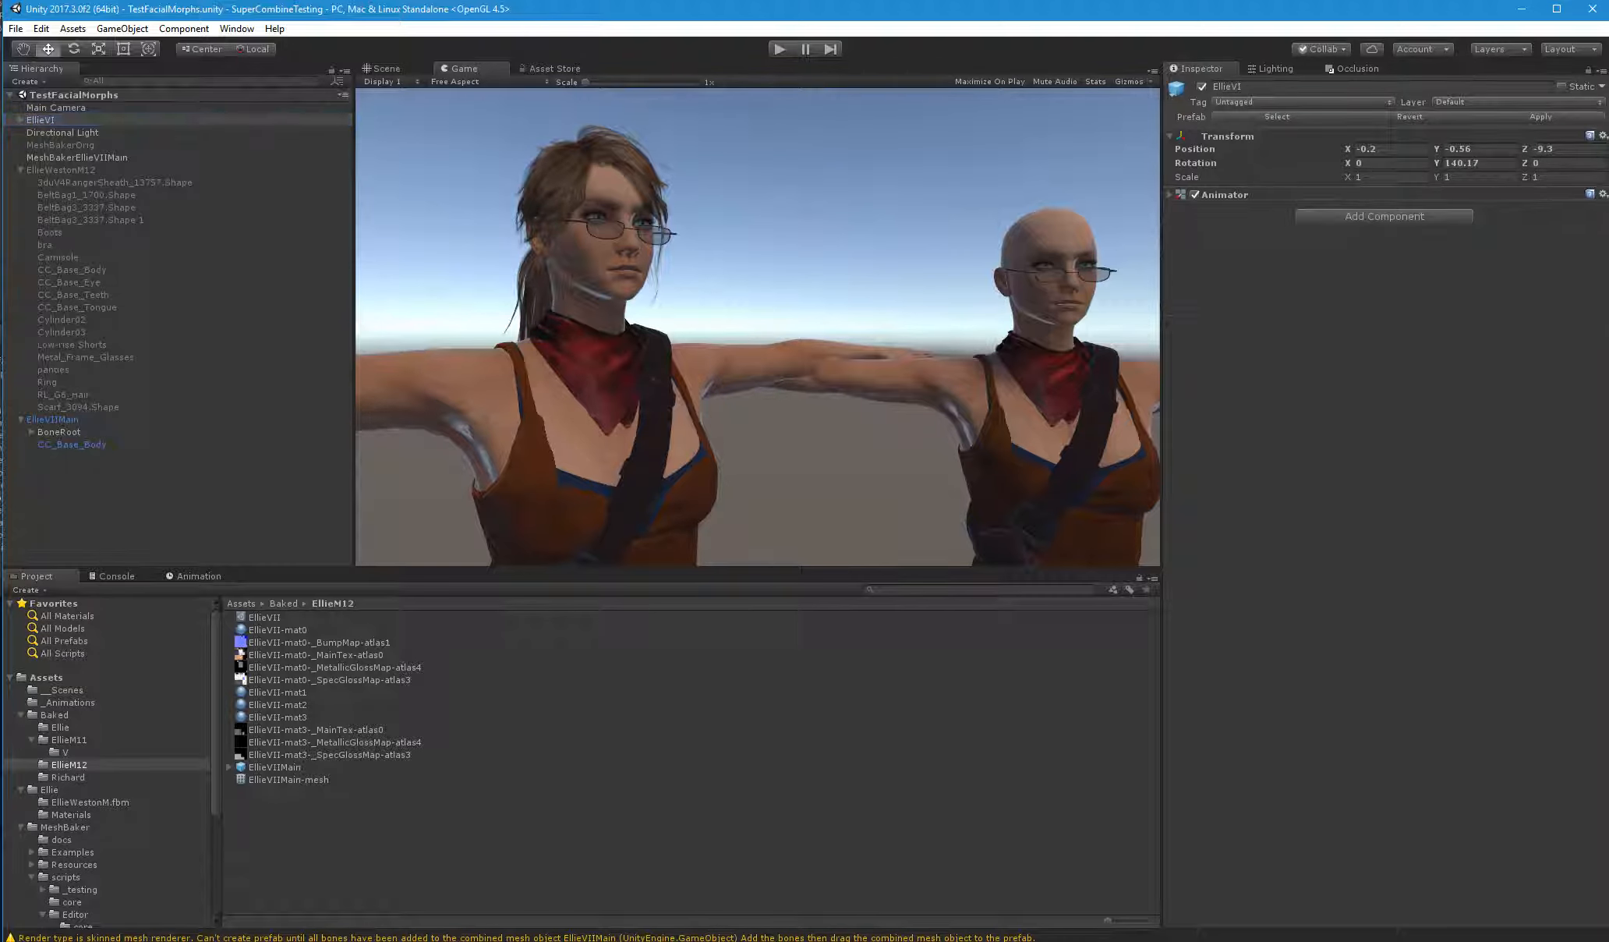
click(1305, 198)
click(1603, 194)
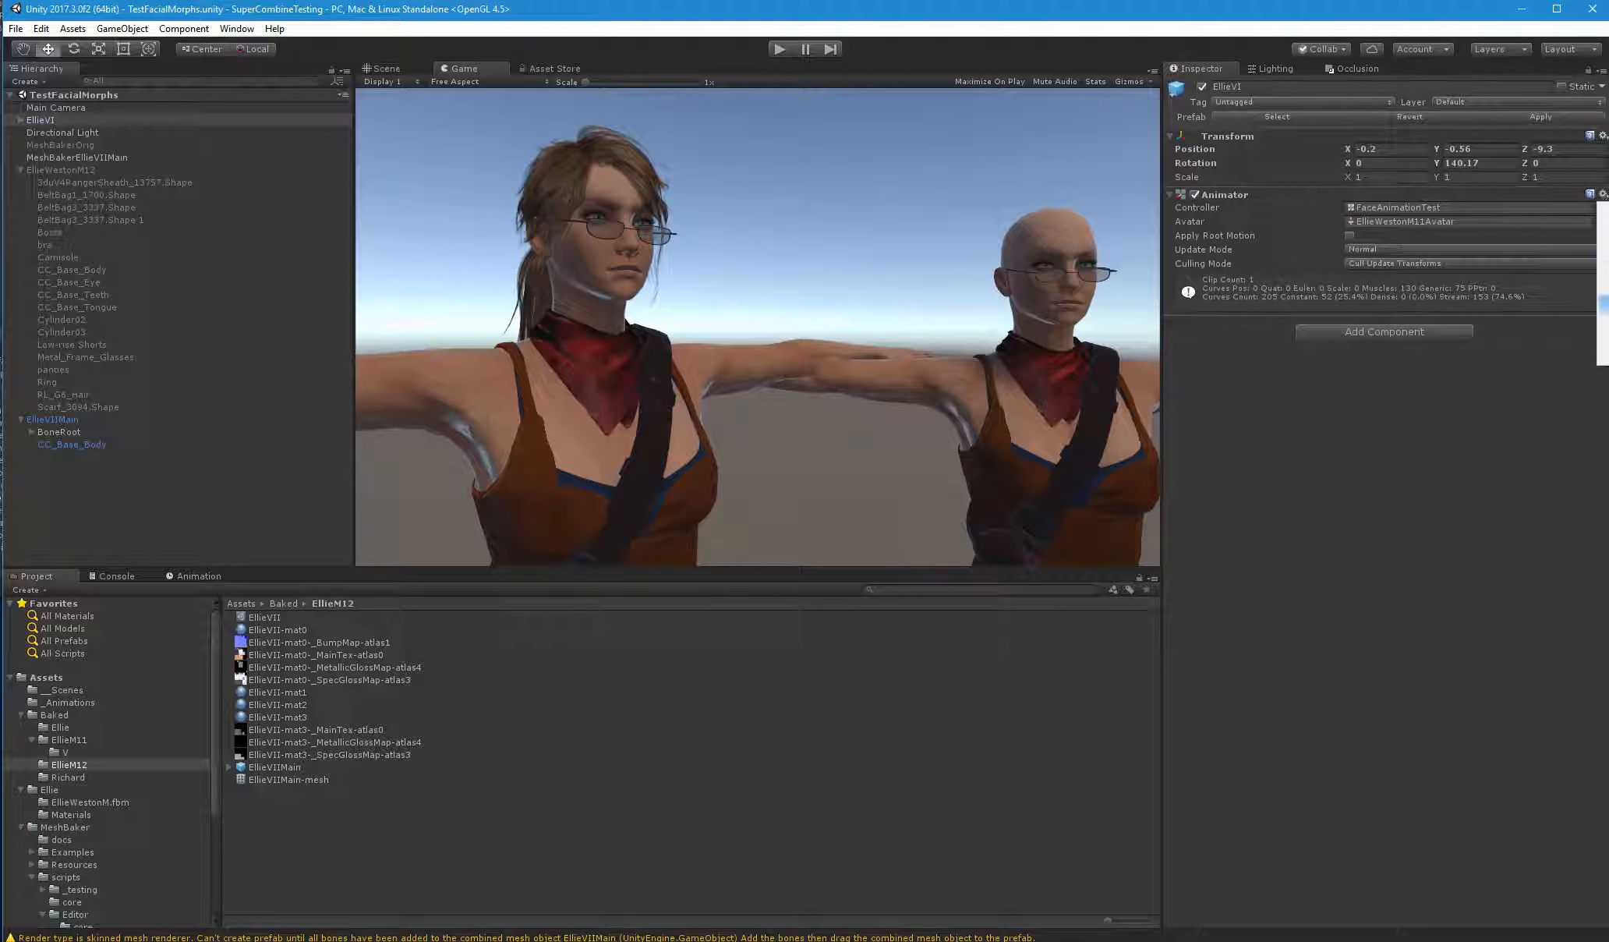
click(1603, 303)
click(91, 420)
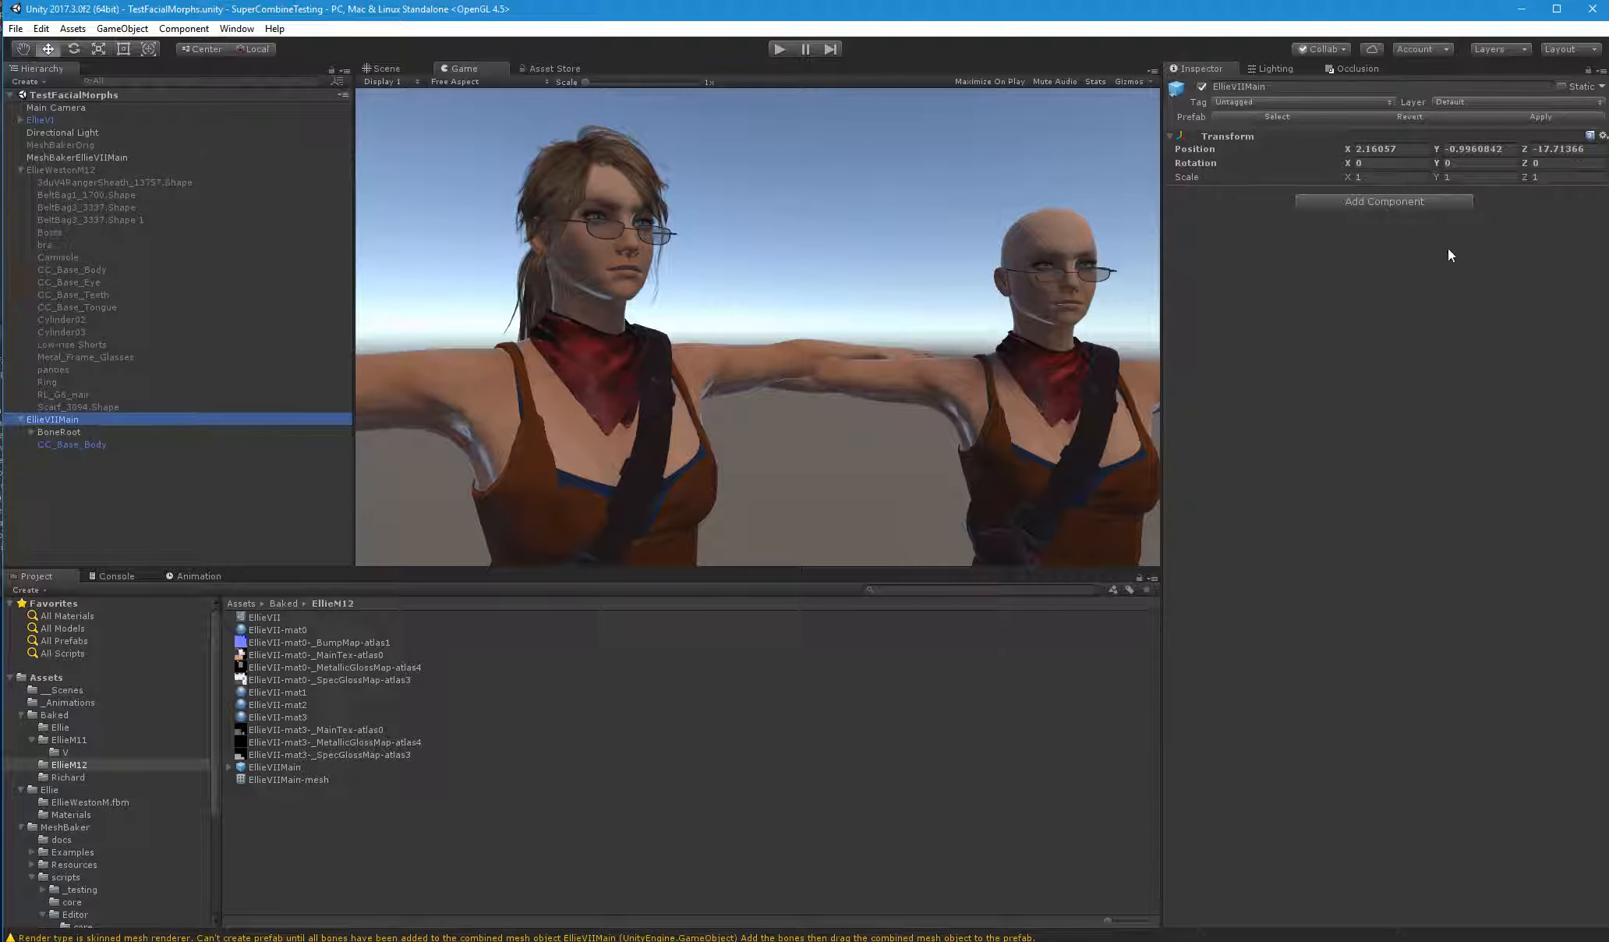
click(1603, 136)
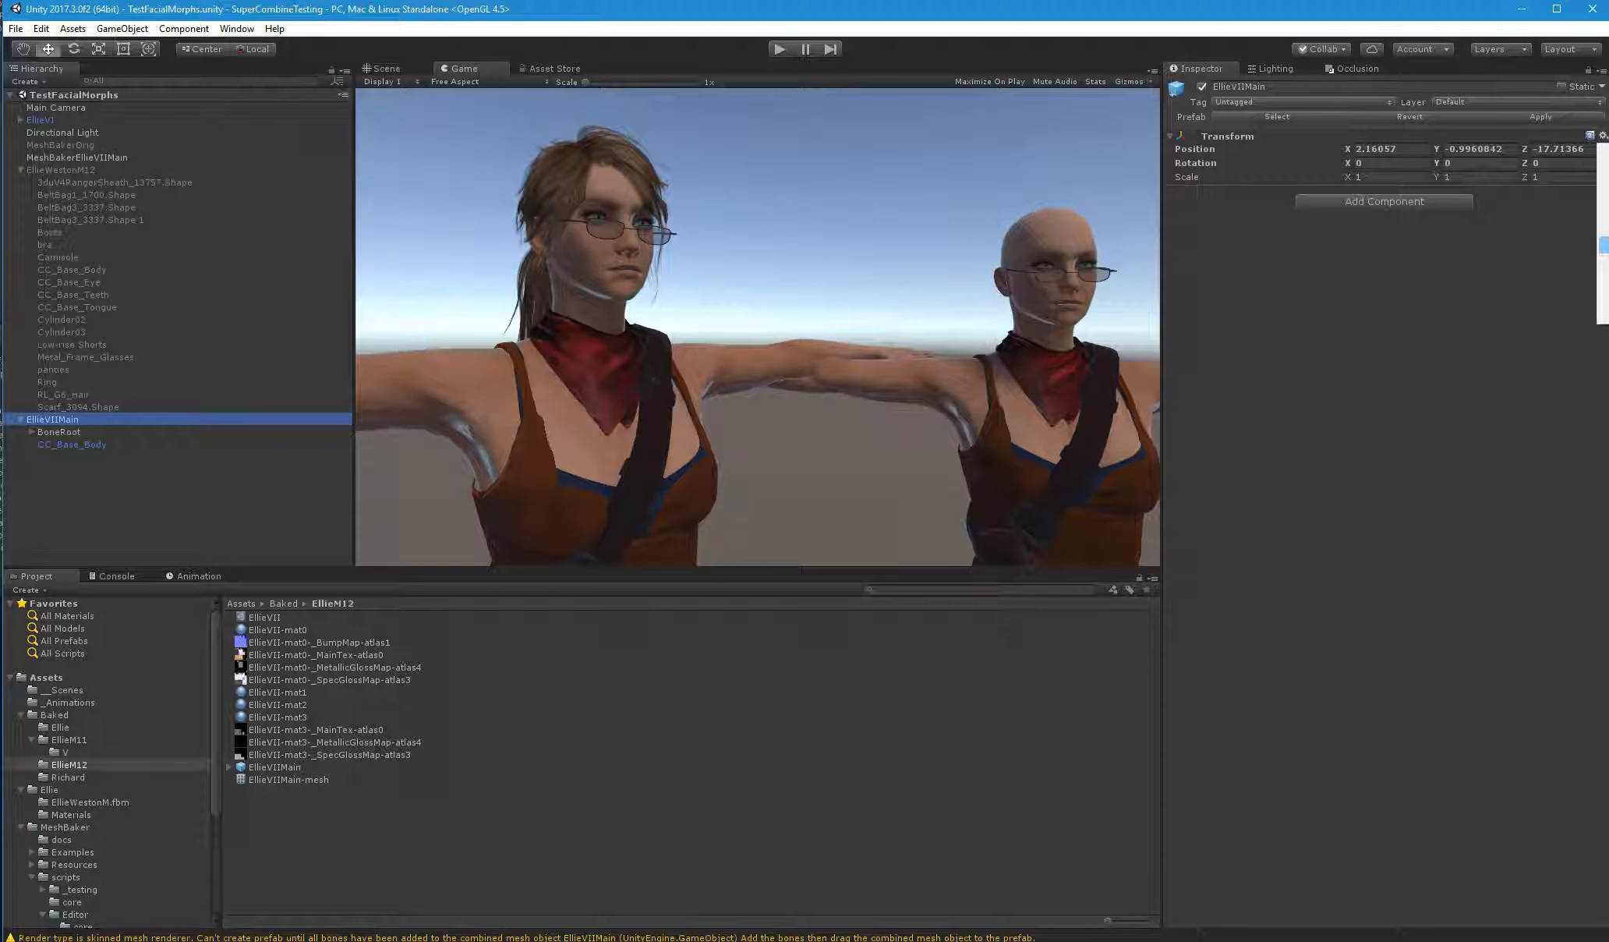
Run the scene and inspect the animated EllieVIIMain character up close in the Scene view
click(780, 49)
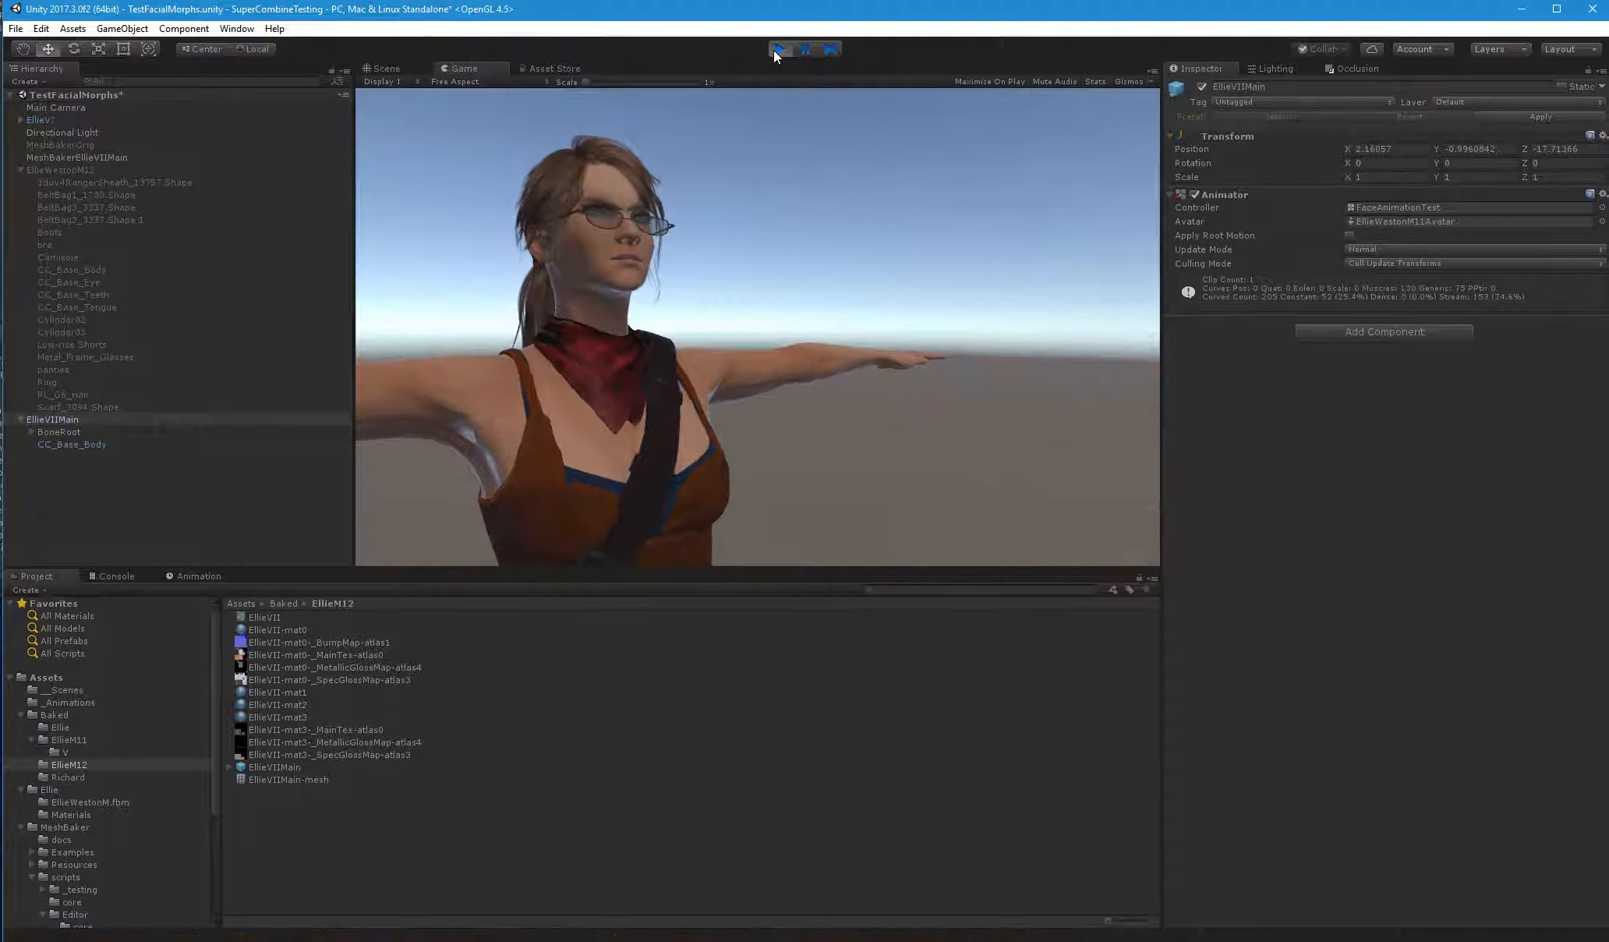
click(388, 68)
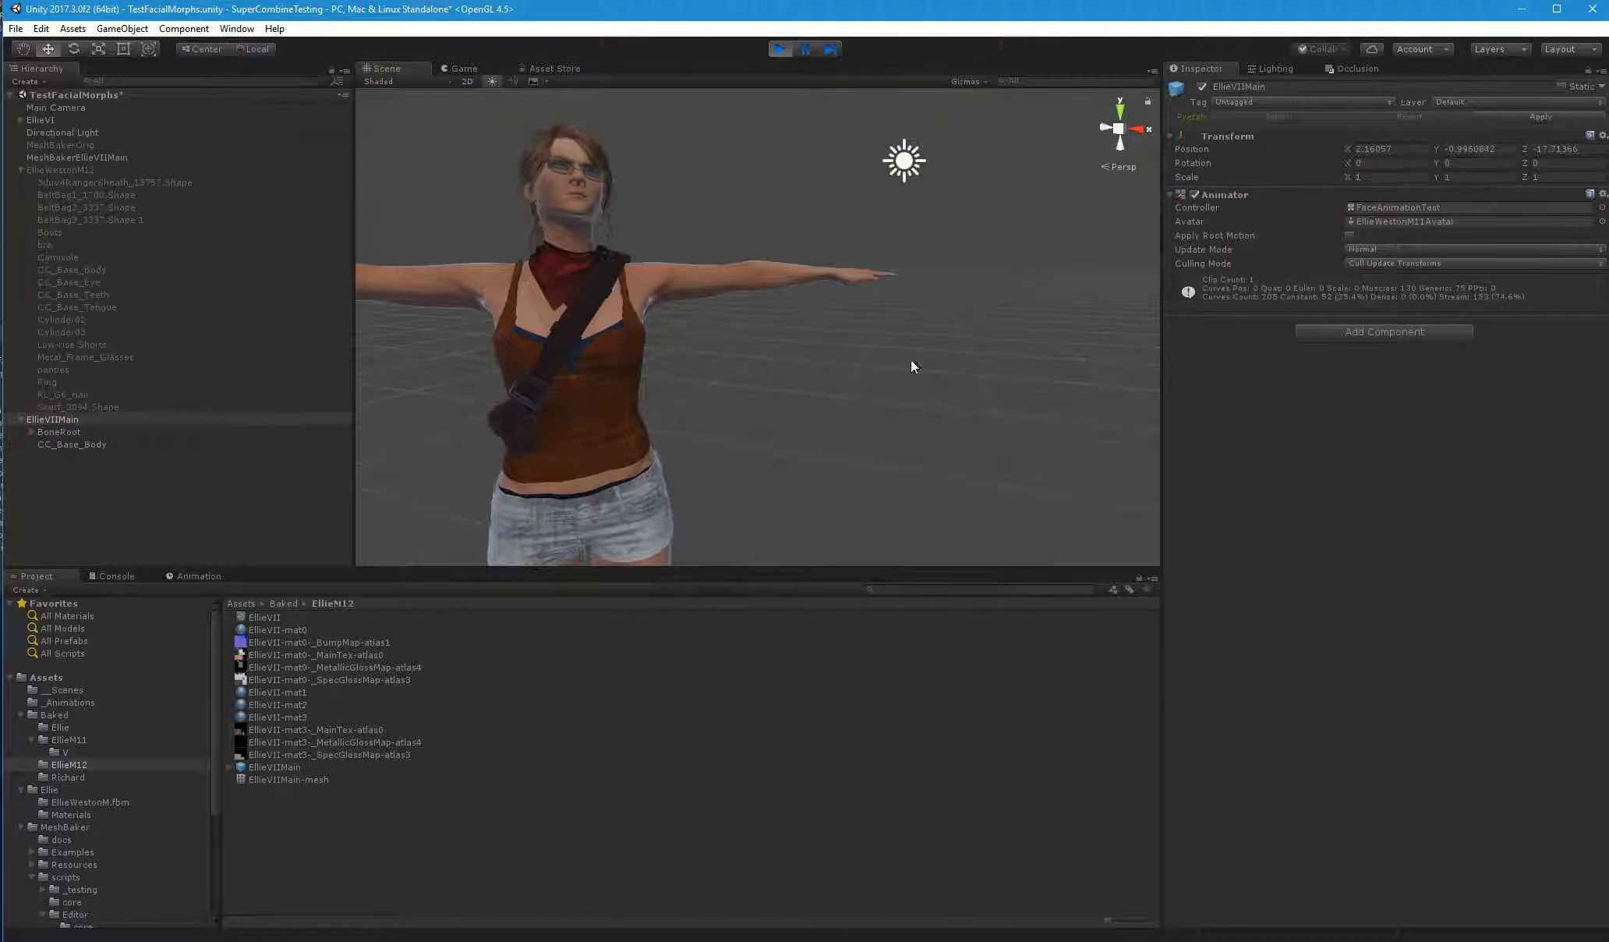
right_drag(722, 241, 1601, 280)
key(w)
key(a)
key(e)
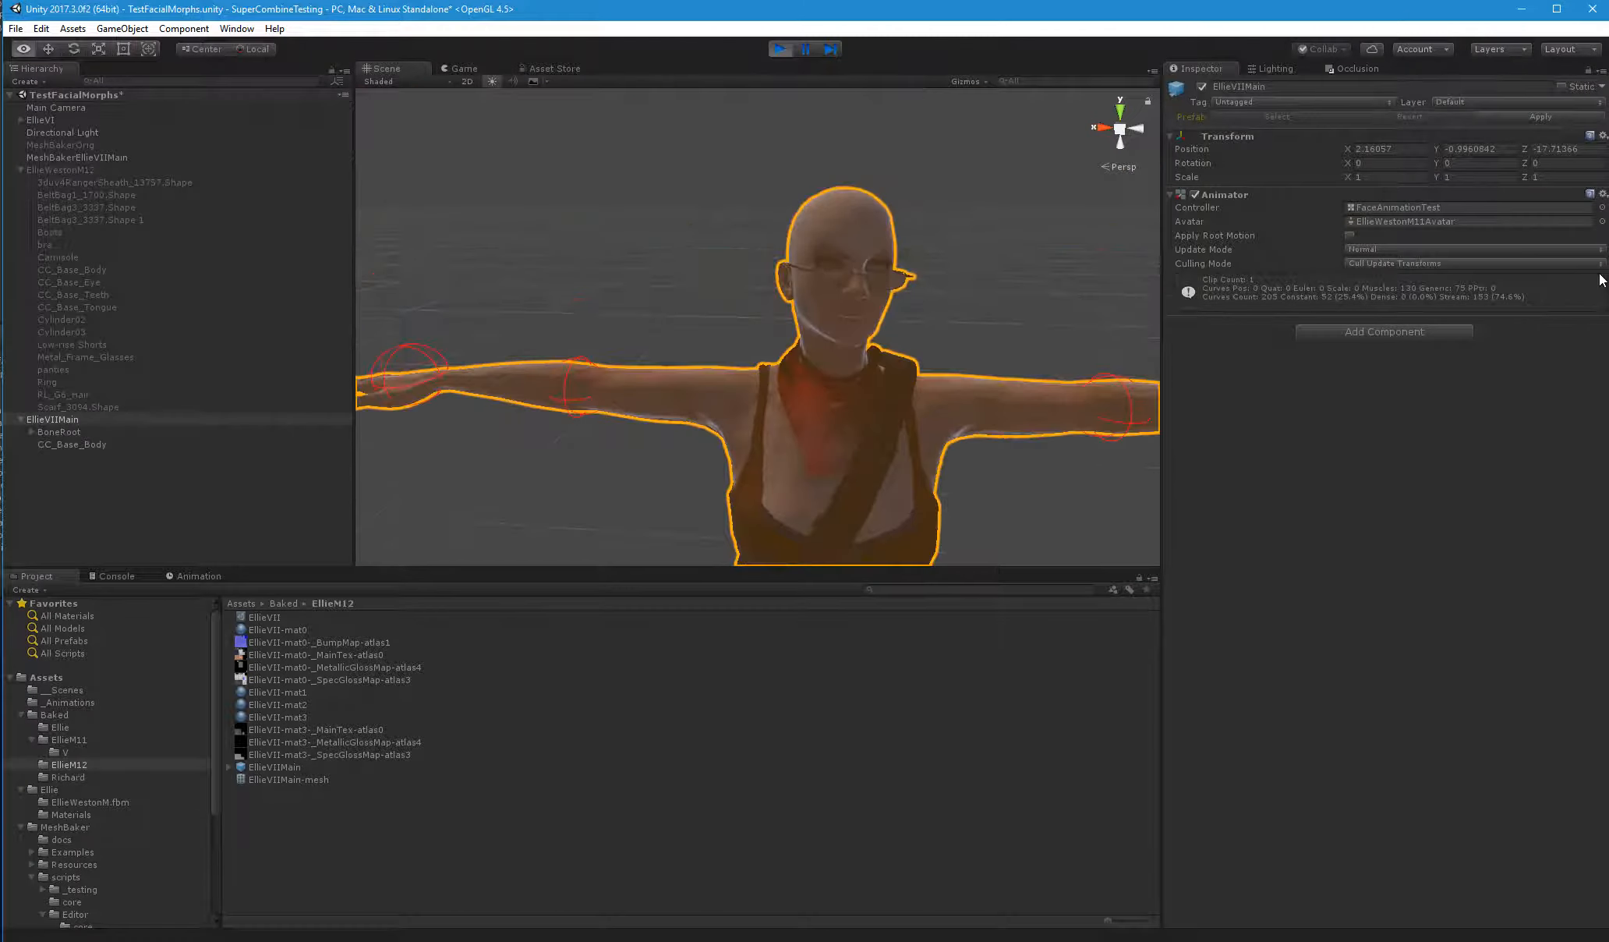
click(1051, 219)
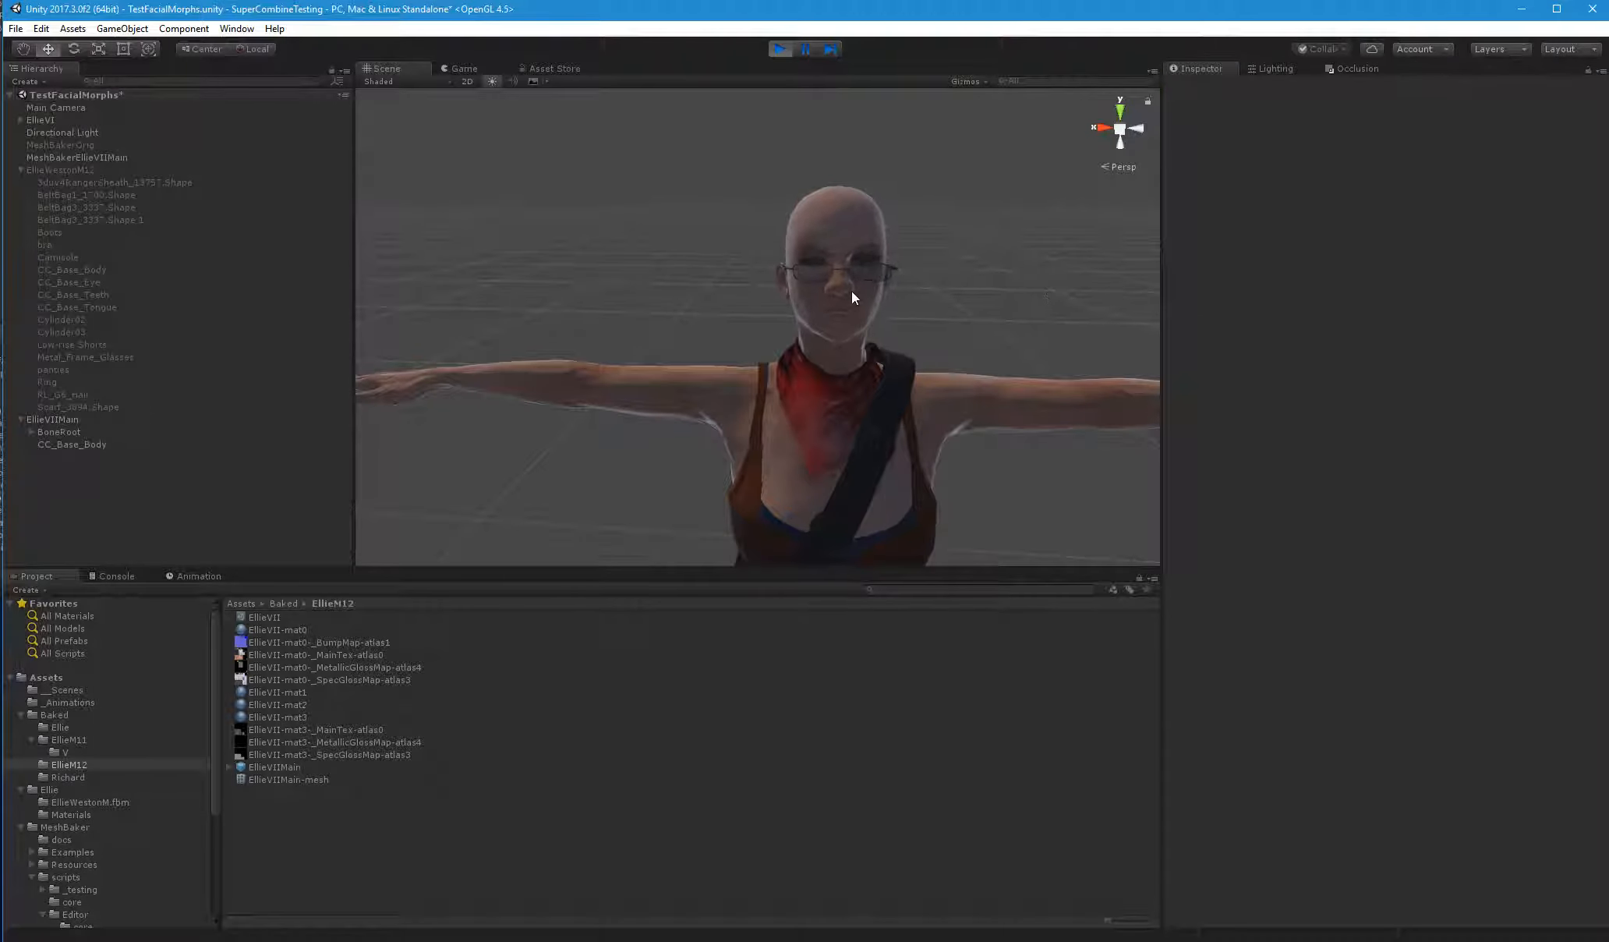
Check the running EllieVIIMain from another angle and in the Game view, and stop playback
right_drag(780, 347, 916, 343)
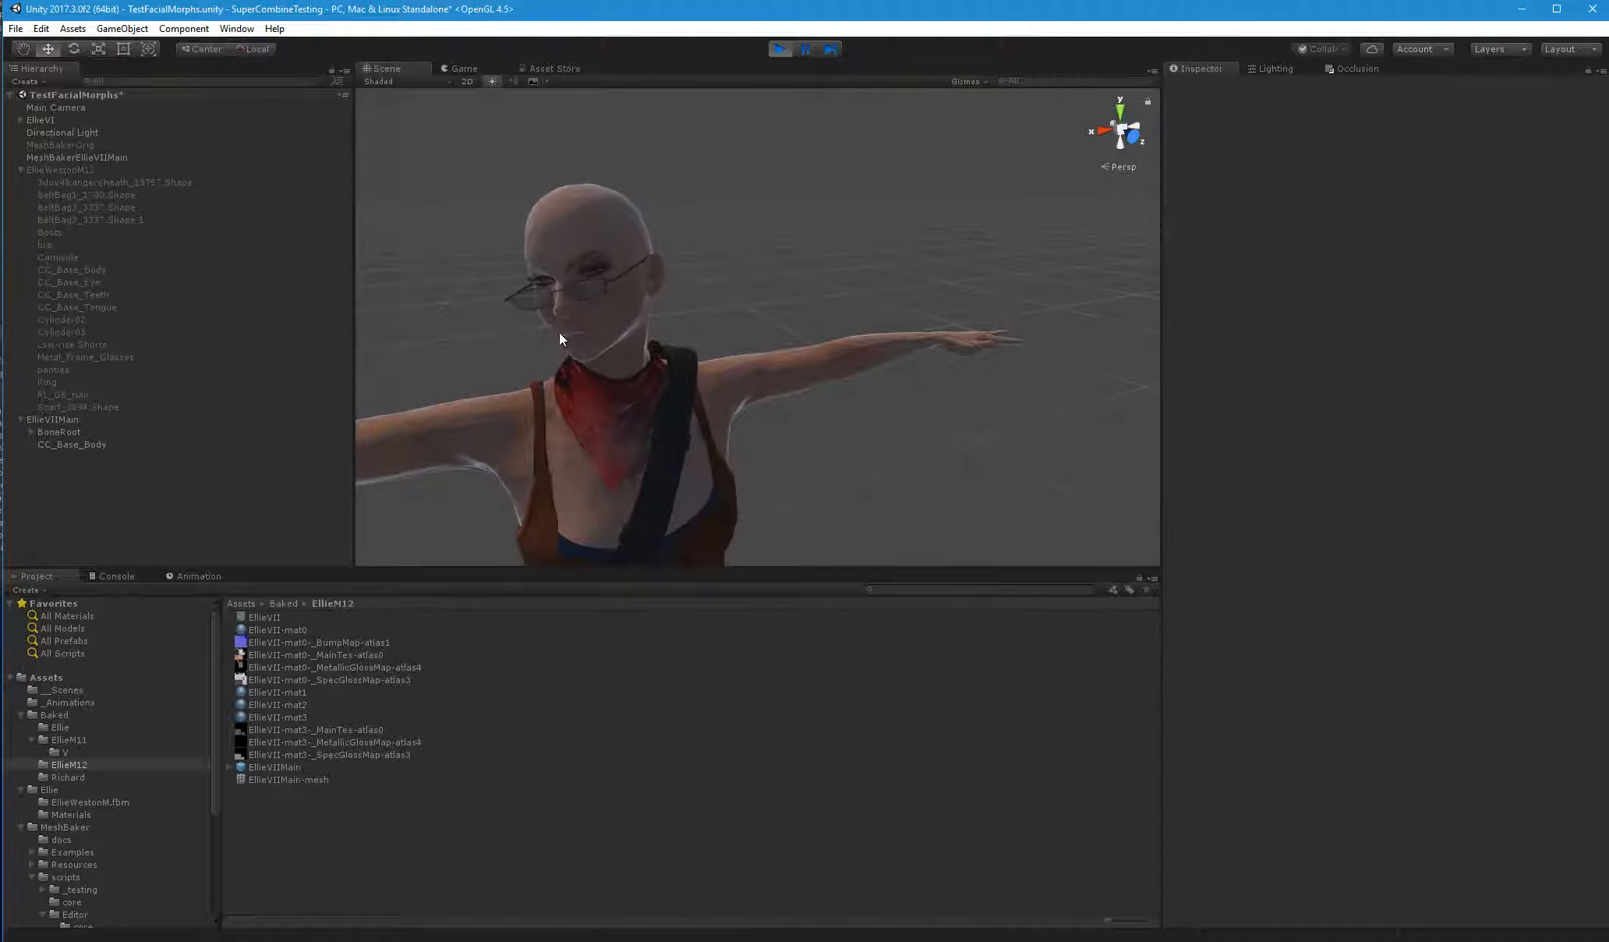
click(472, 70)
click(786, 51)
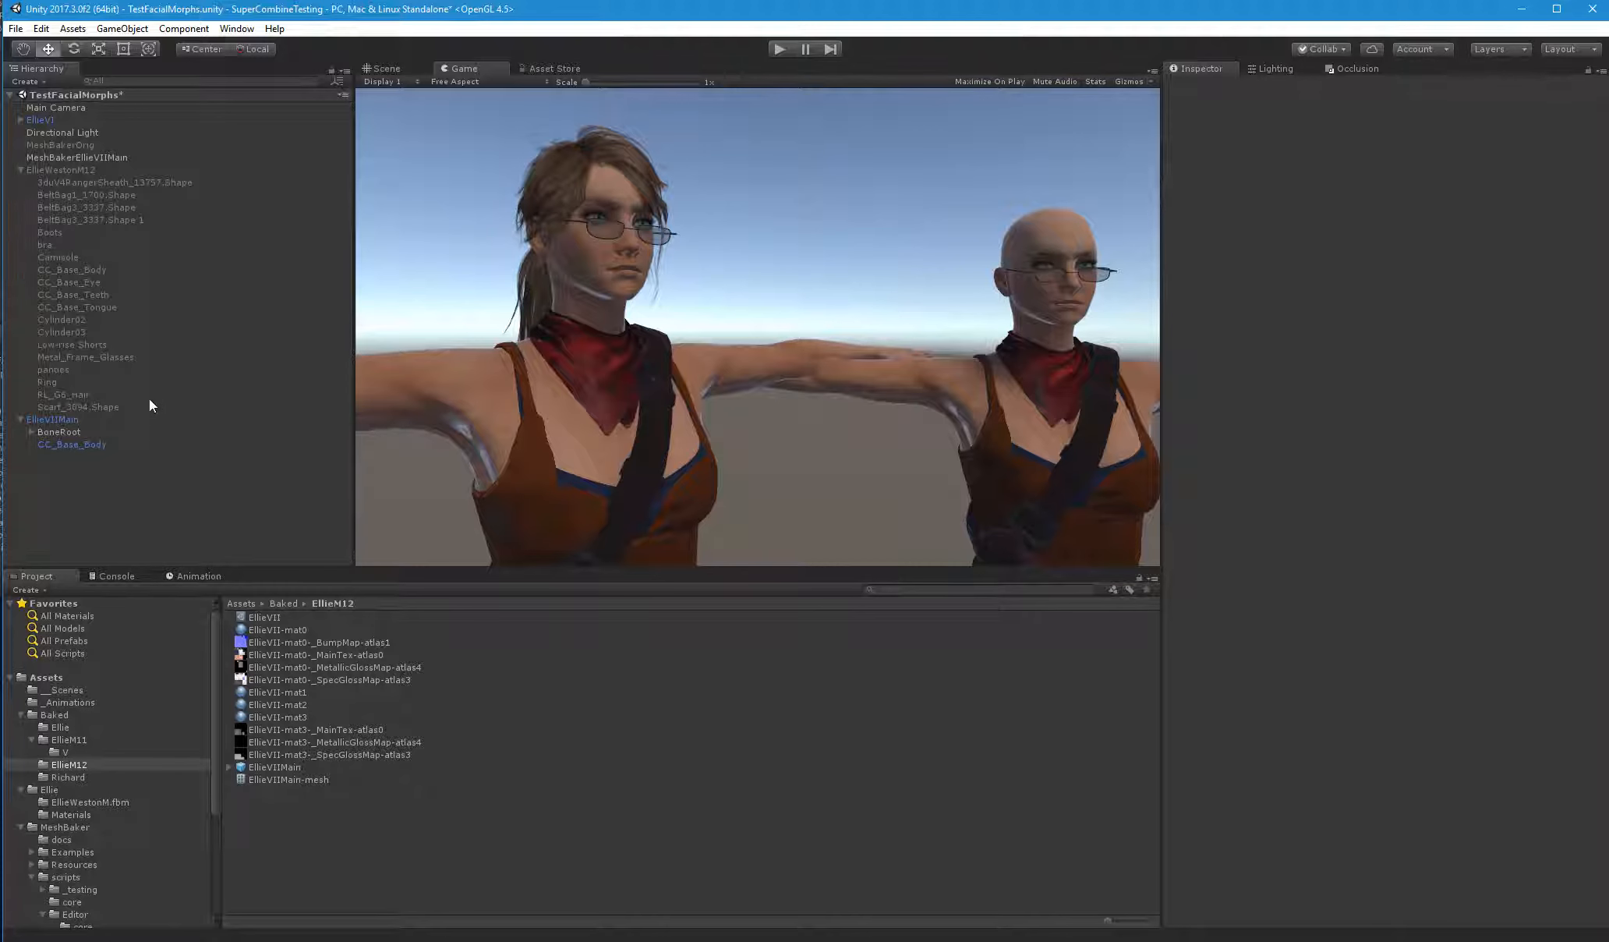
Set the position of EllieVIIMain's BoneRoot to 0 on the X, Y and Z axes
click(63, 441)
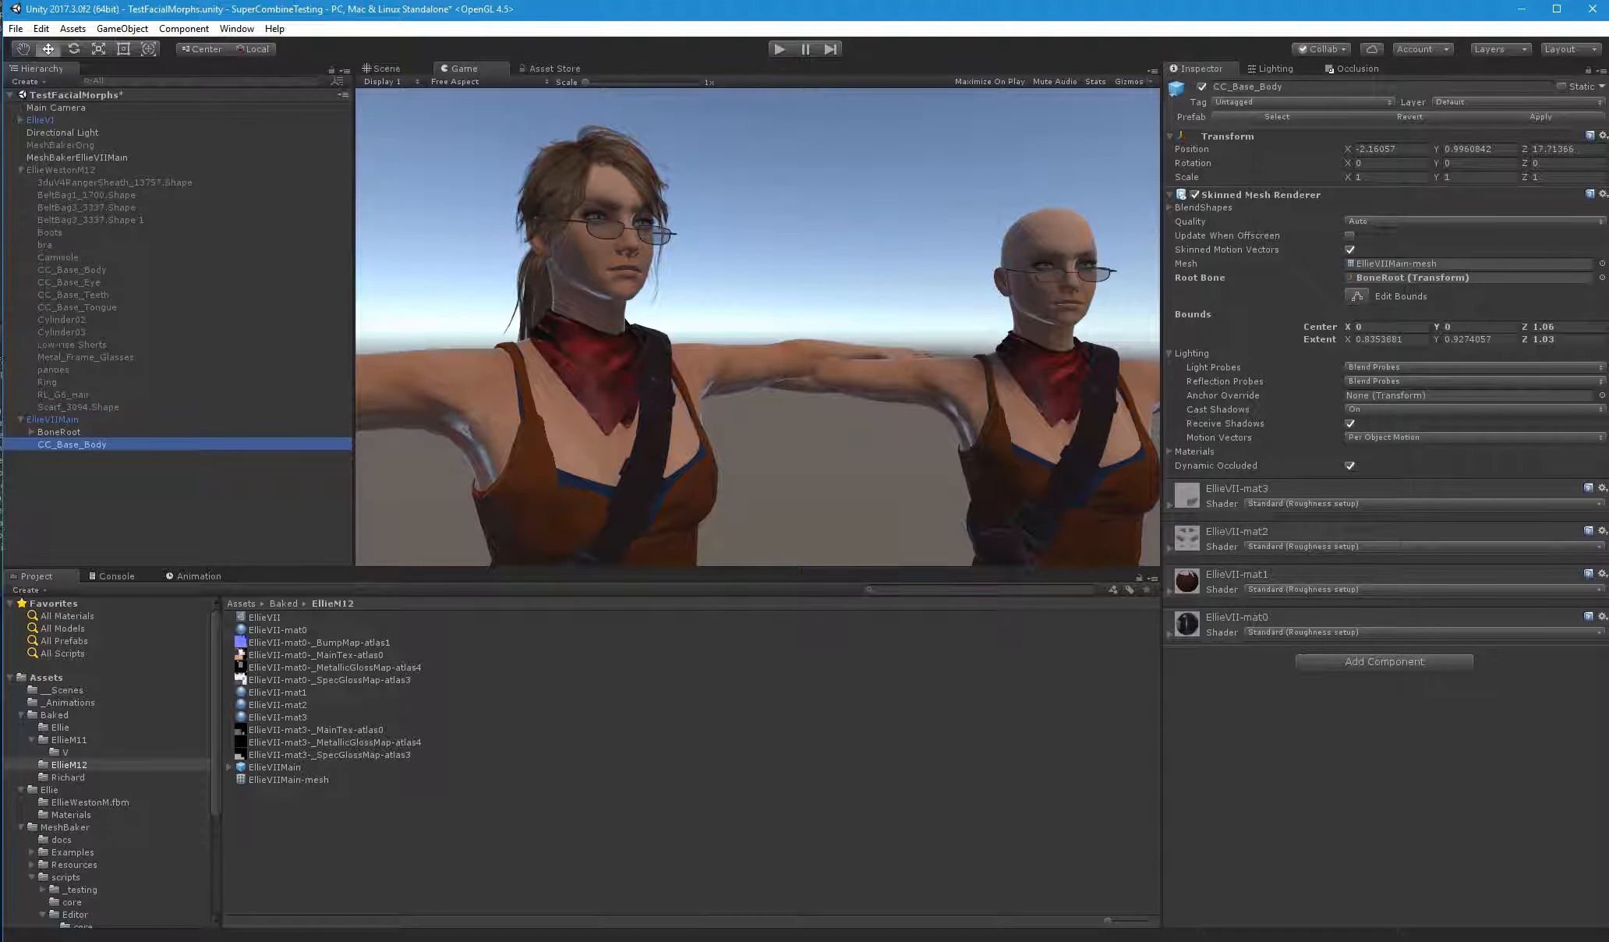
click(60, 434)
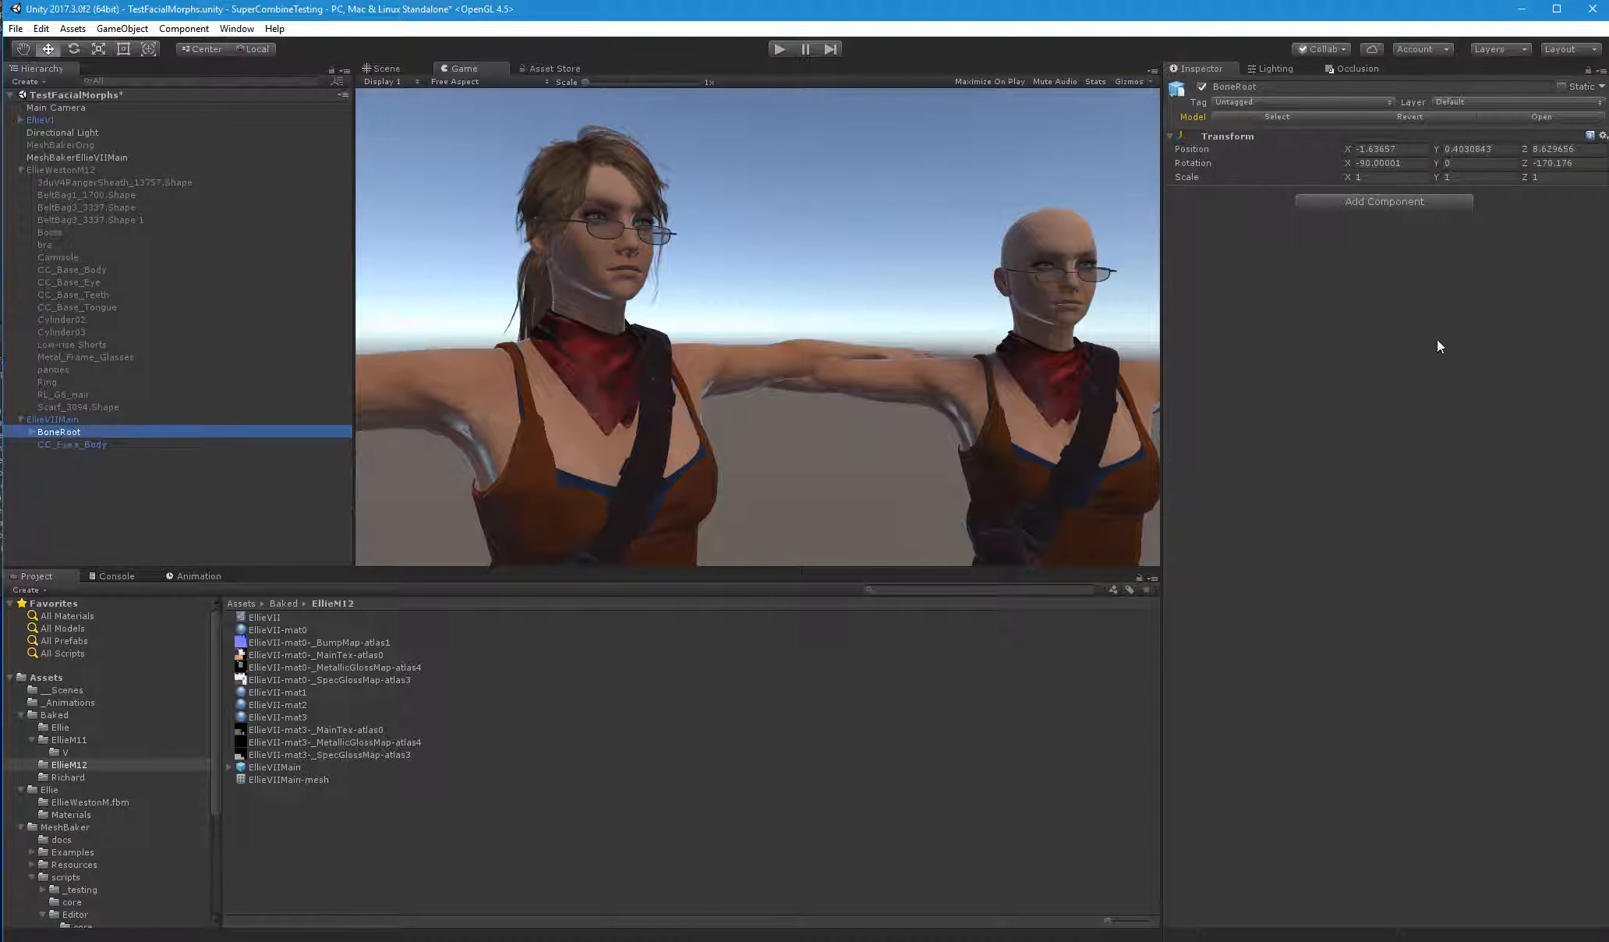
click(1563, 151)
text(0)
click(1481, 151)
text(0)
click(1404, 151)
text(0)
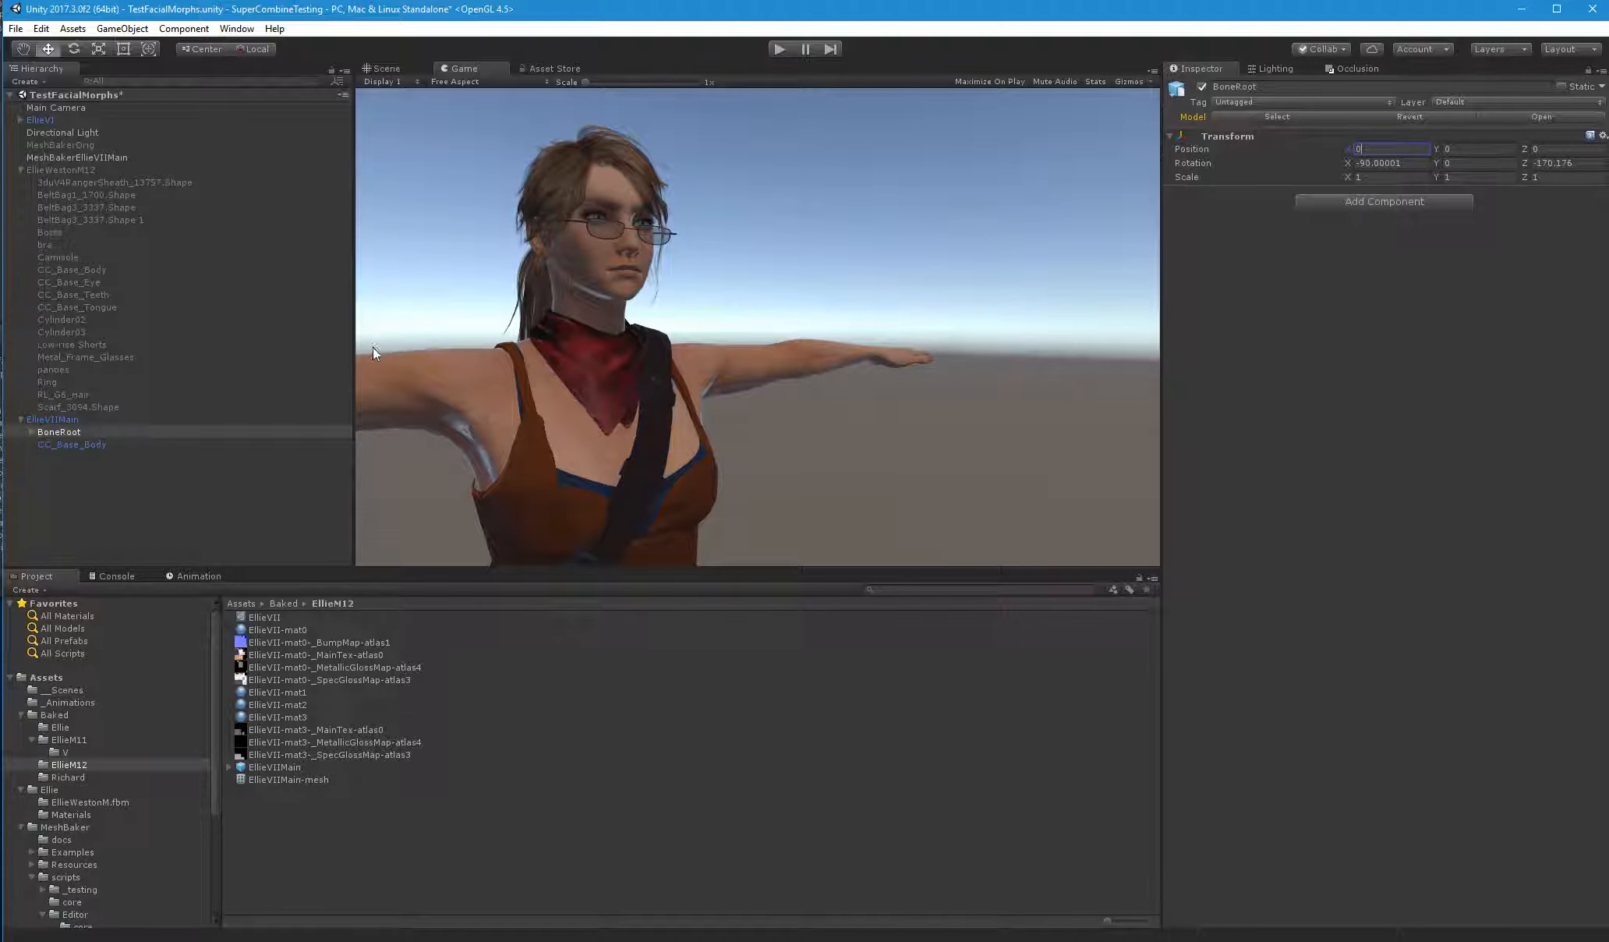
Move EllieVIIMain beside EllieVI, to about X 0.59, Y -0.717, Z -8.93, and test-run the scene
click(385, 69)
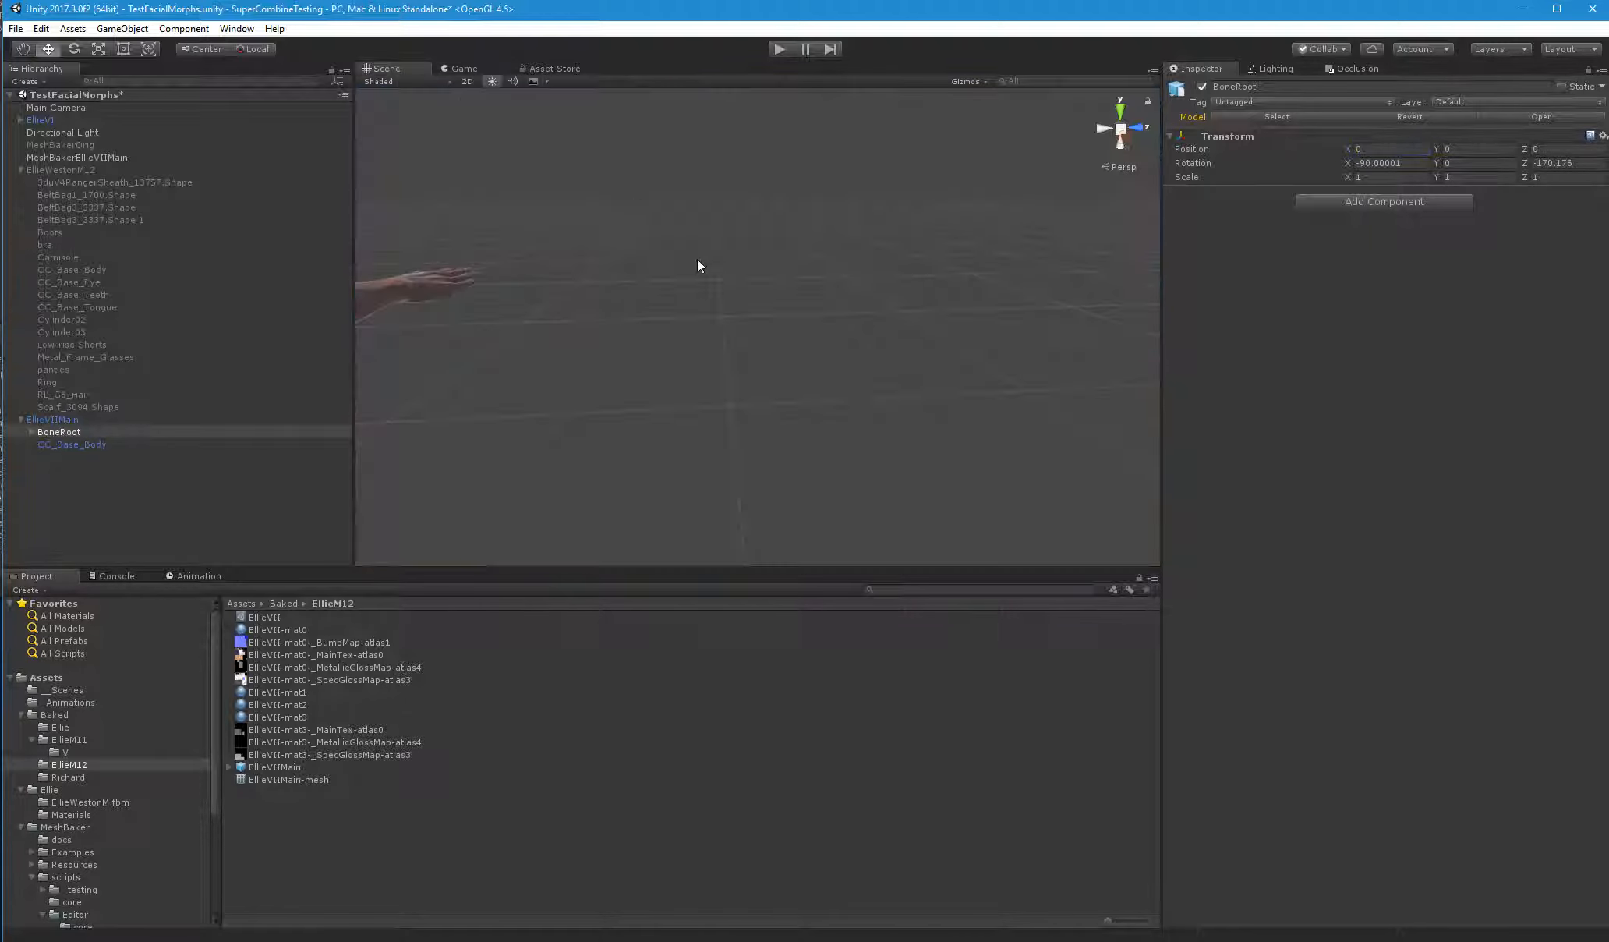
click(99, 419)
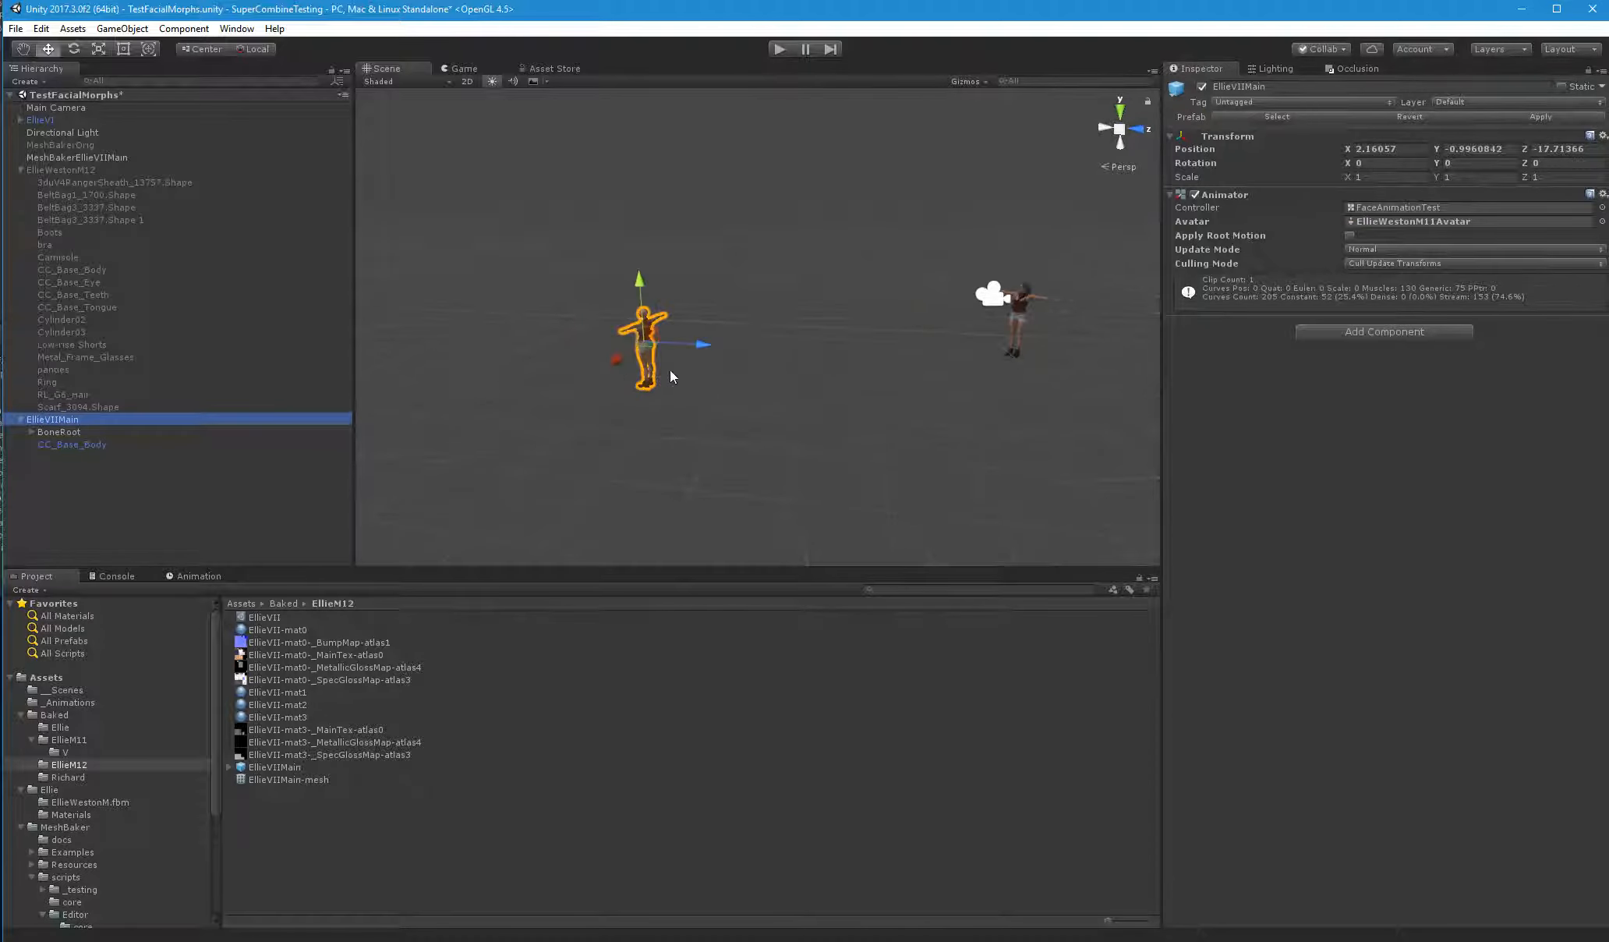
drag(665, 340, 1065, 331)
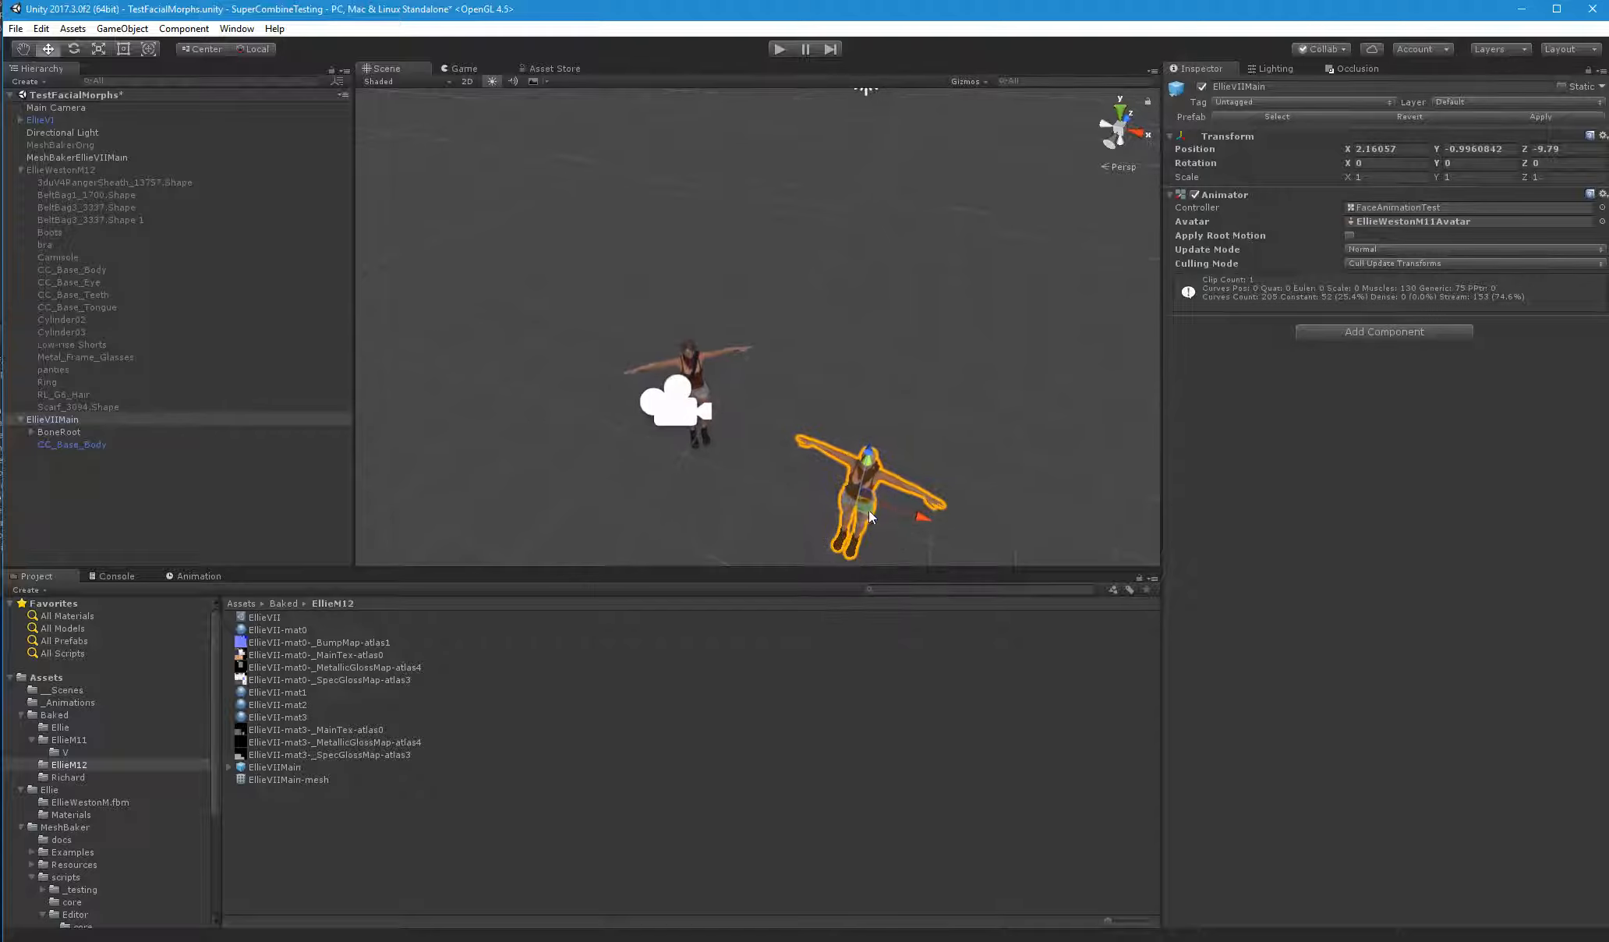
drag(812, 465, 764, 414)
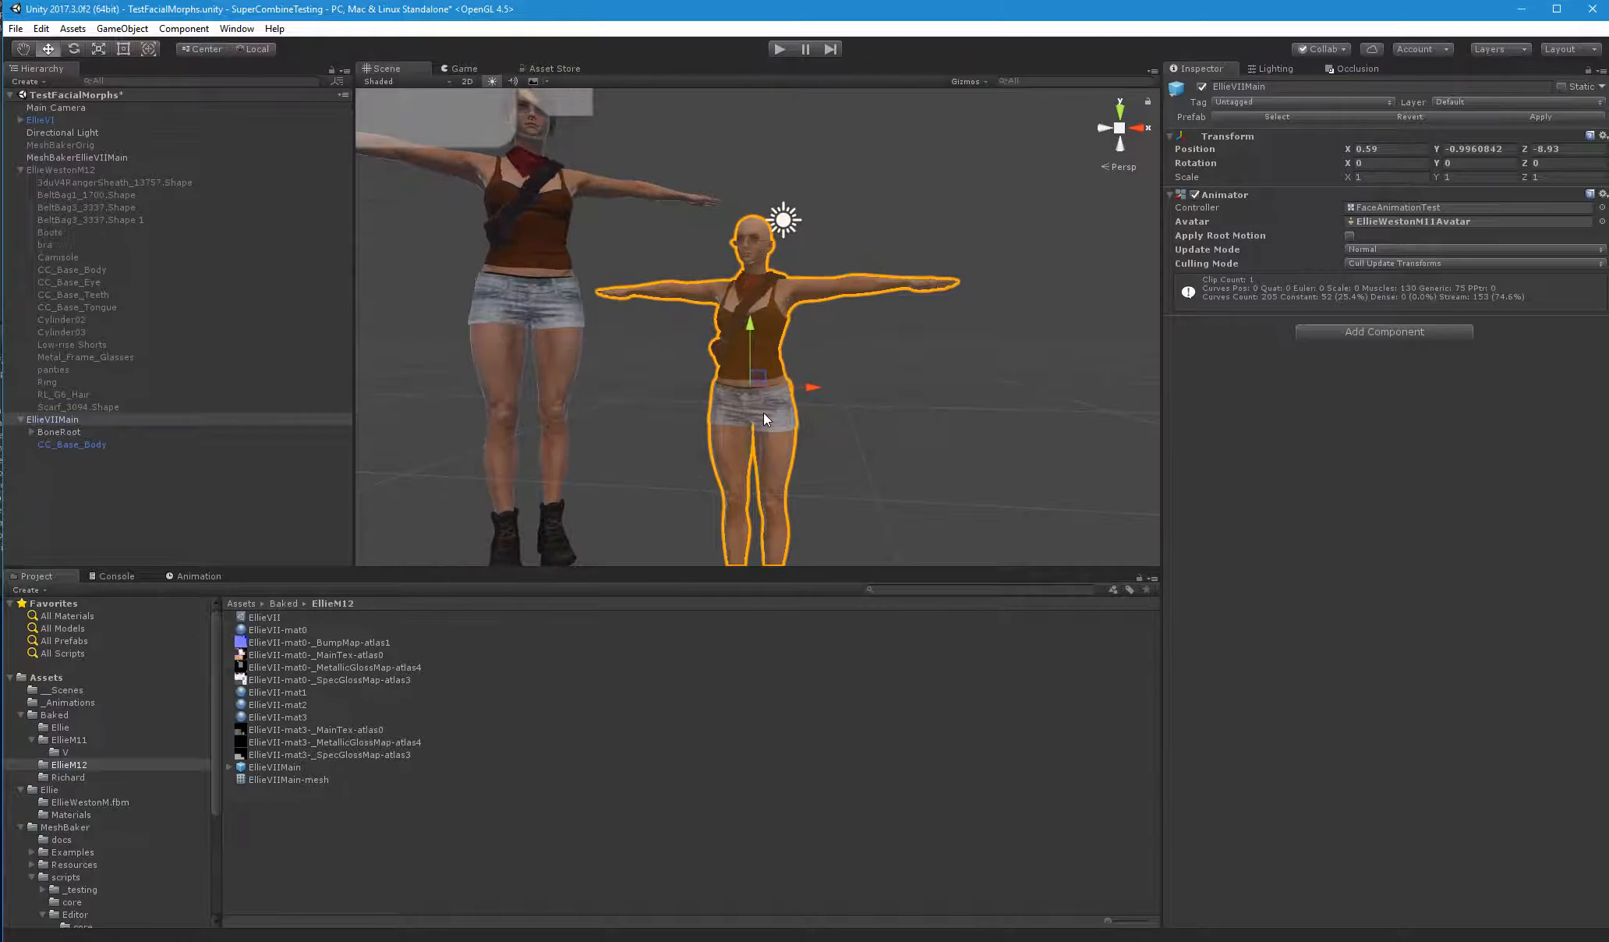
drag(747, 351, 749, 277)
click(462, 68)
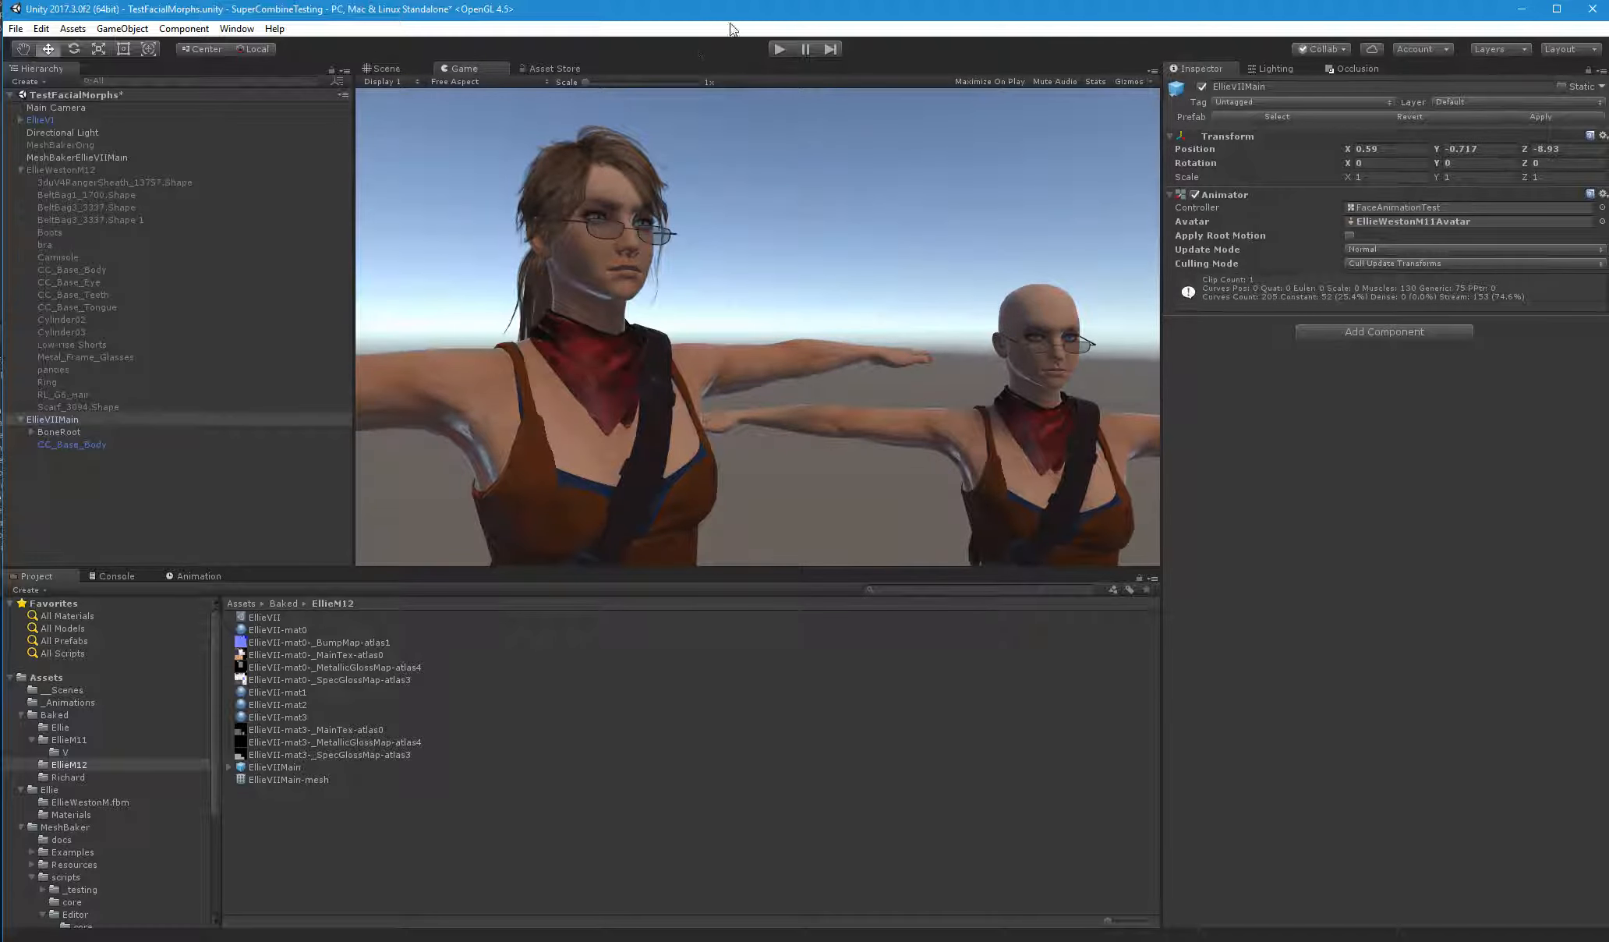
click(779, 48)
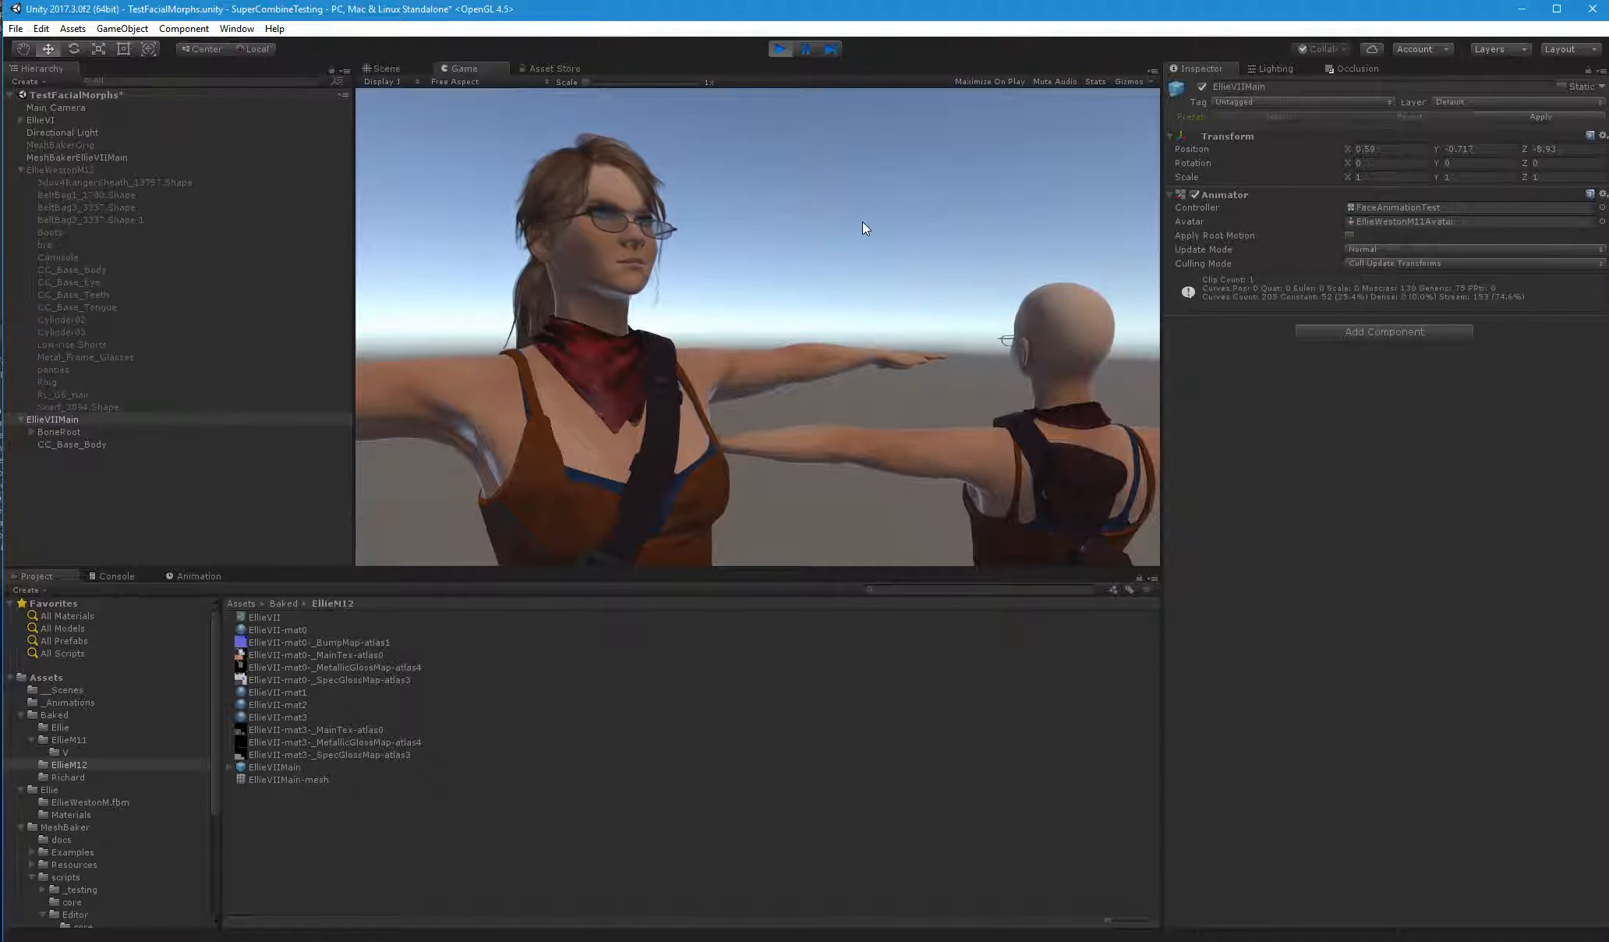
click(781, 50)
Set the Y rotation to 180 on both BoneRoot and its parent EllieVIIMain
click(59, 429)
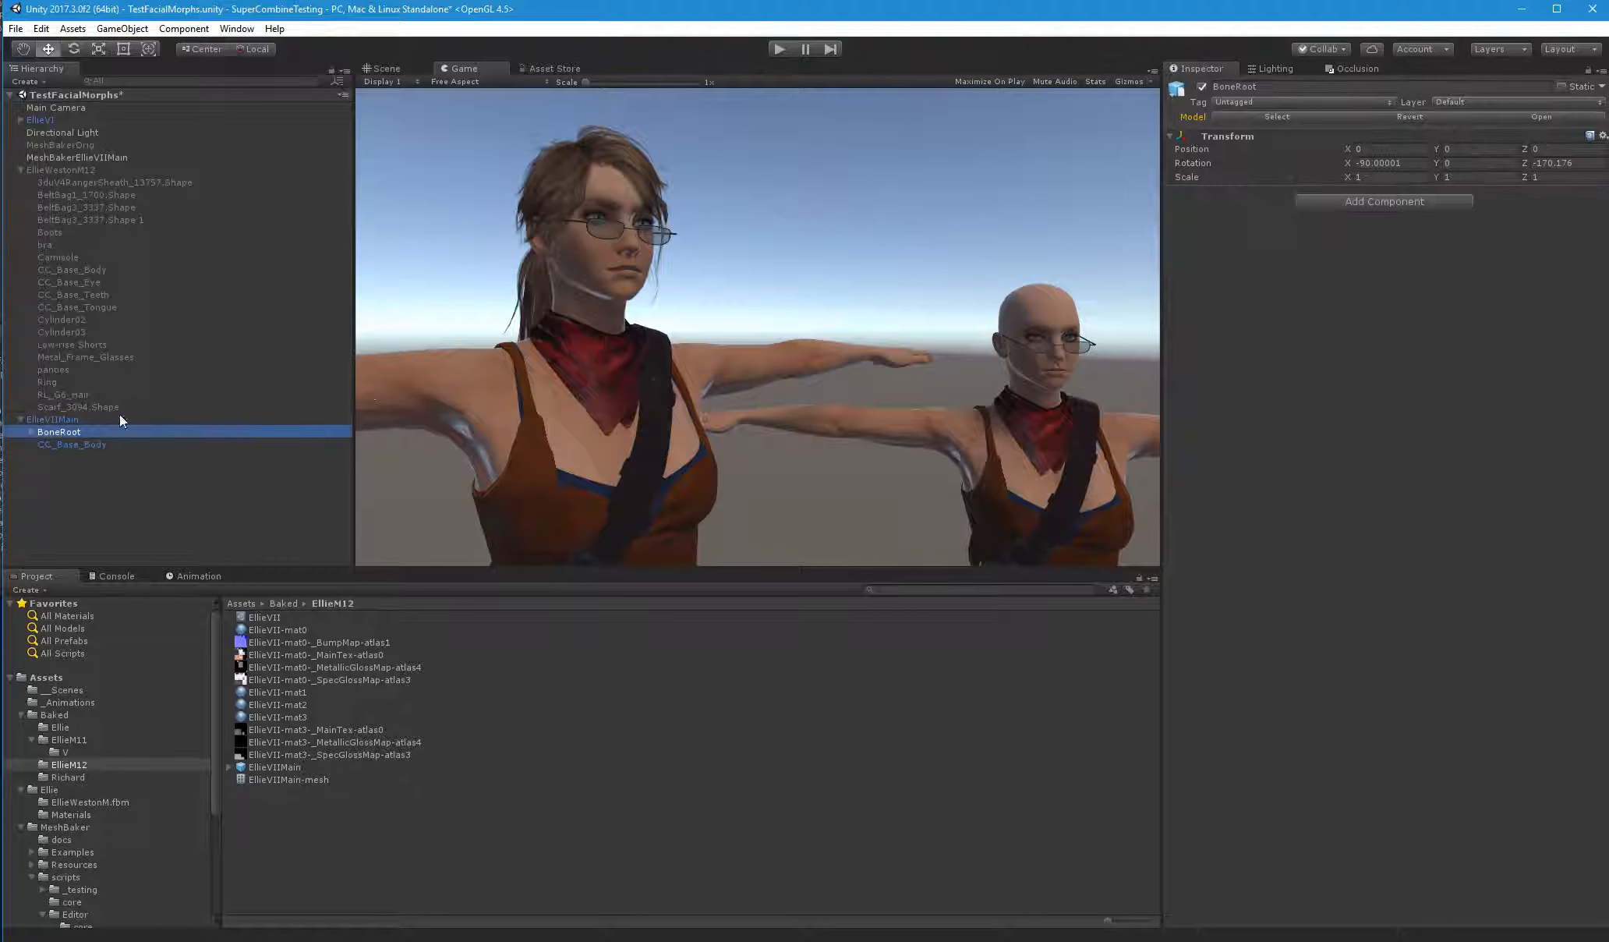
click(1459, 167)
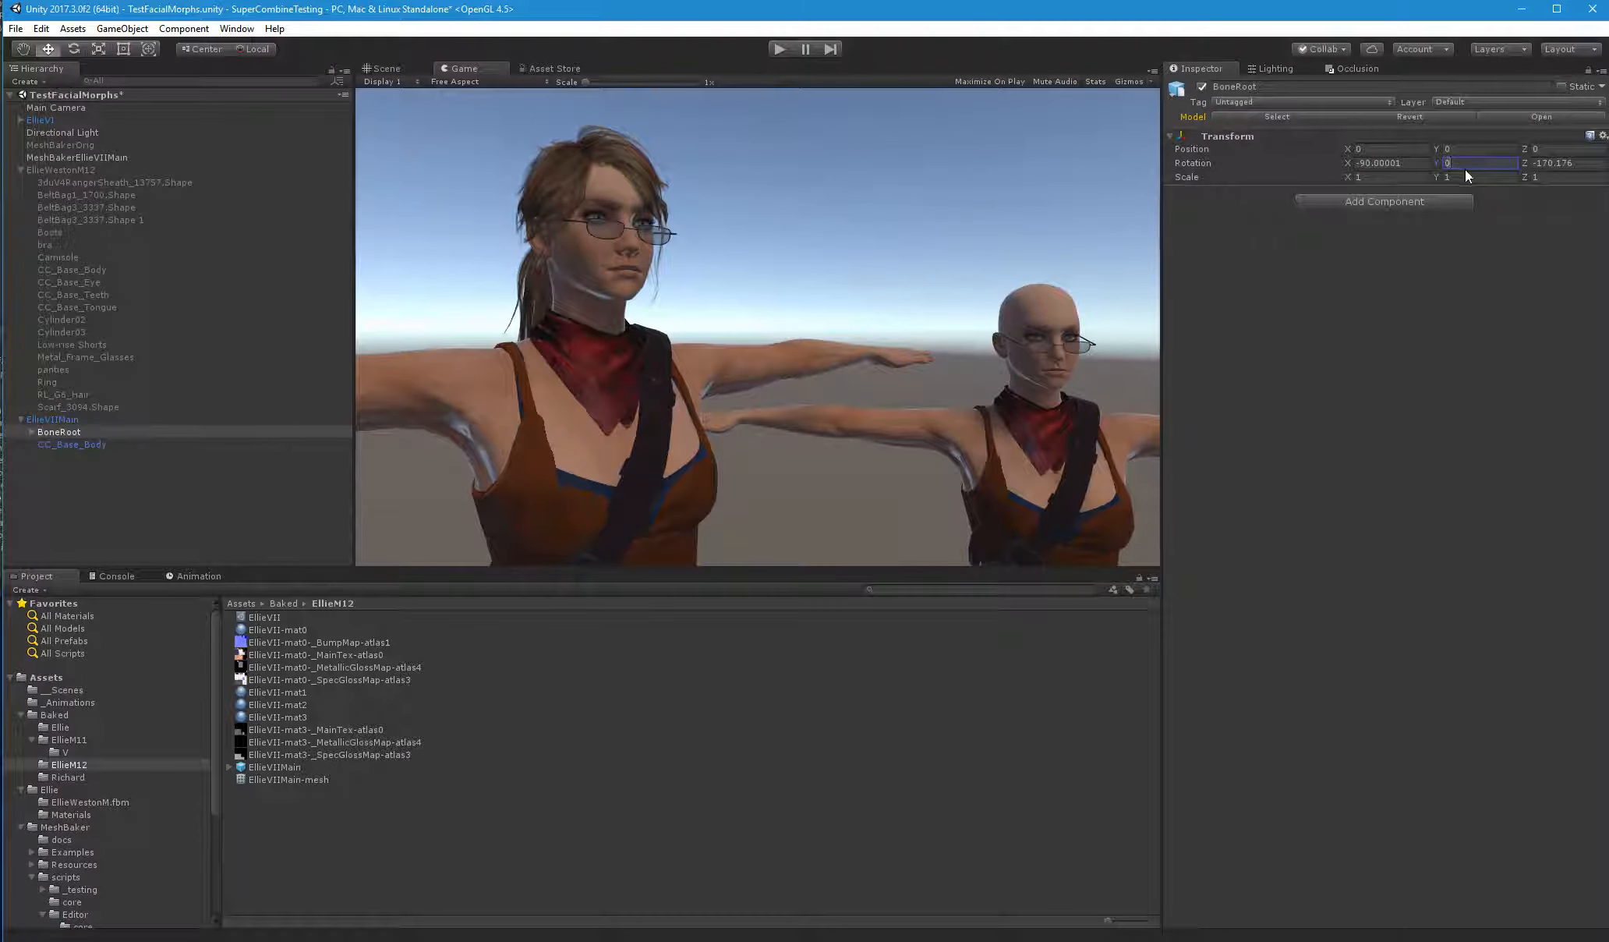
text(180)
click(53, 420)
click(1481, 162)
text(1)
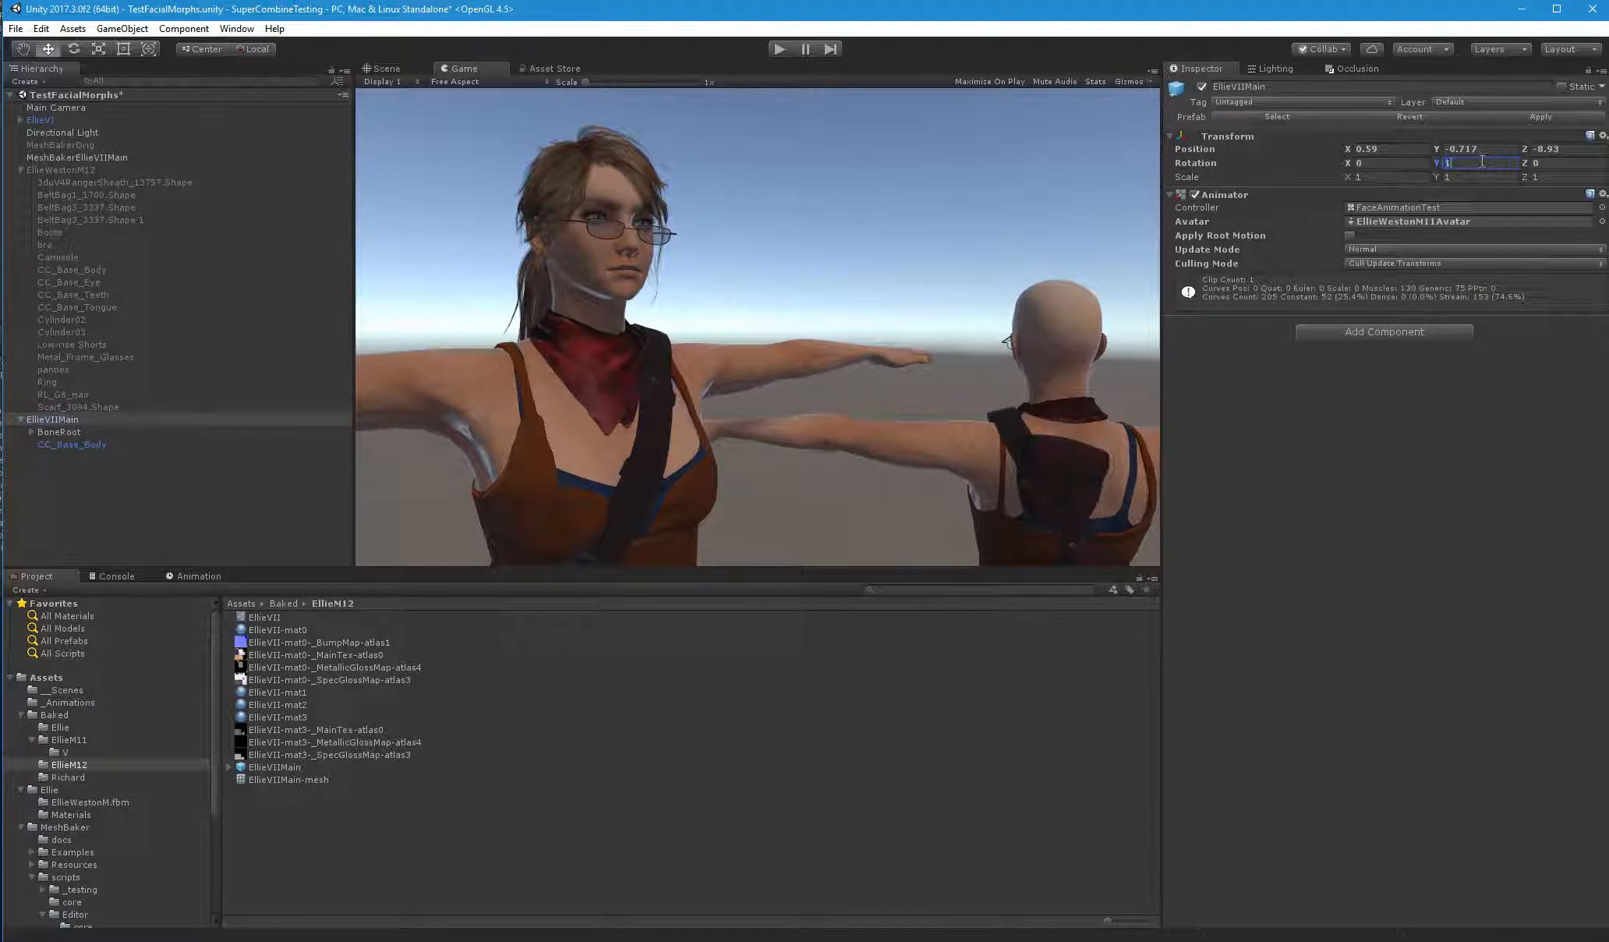
text(80)
Run the scene briefly to compare both characters' animation, and save the scene
click(782, 50)
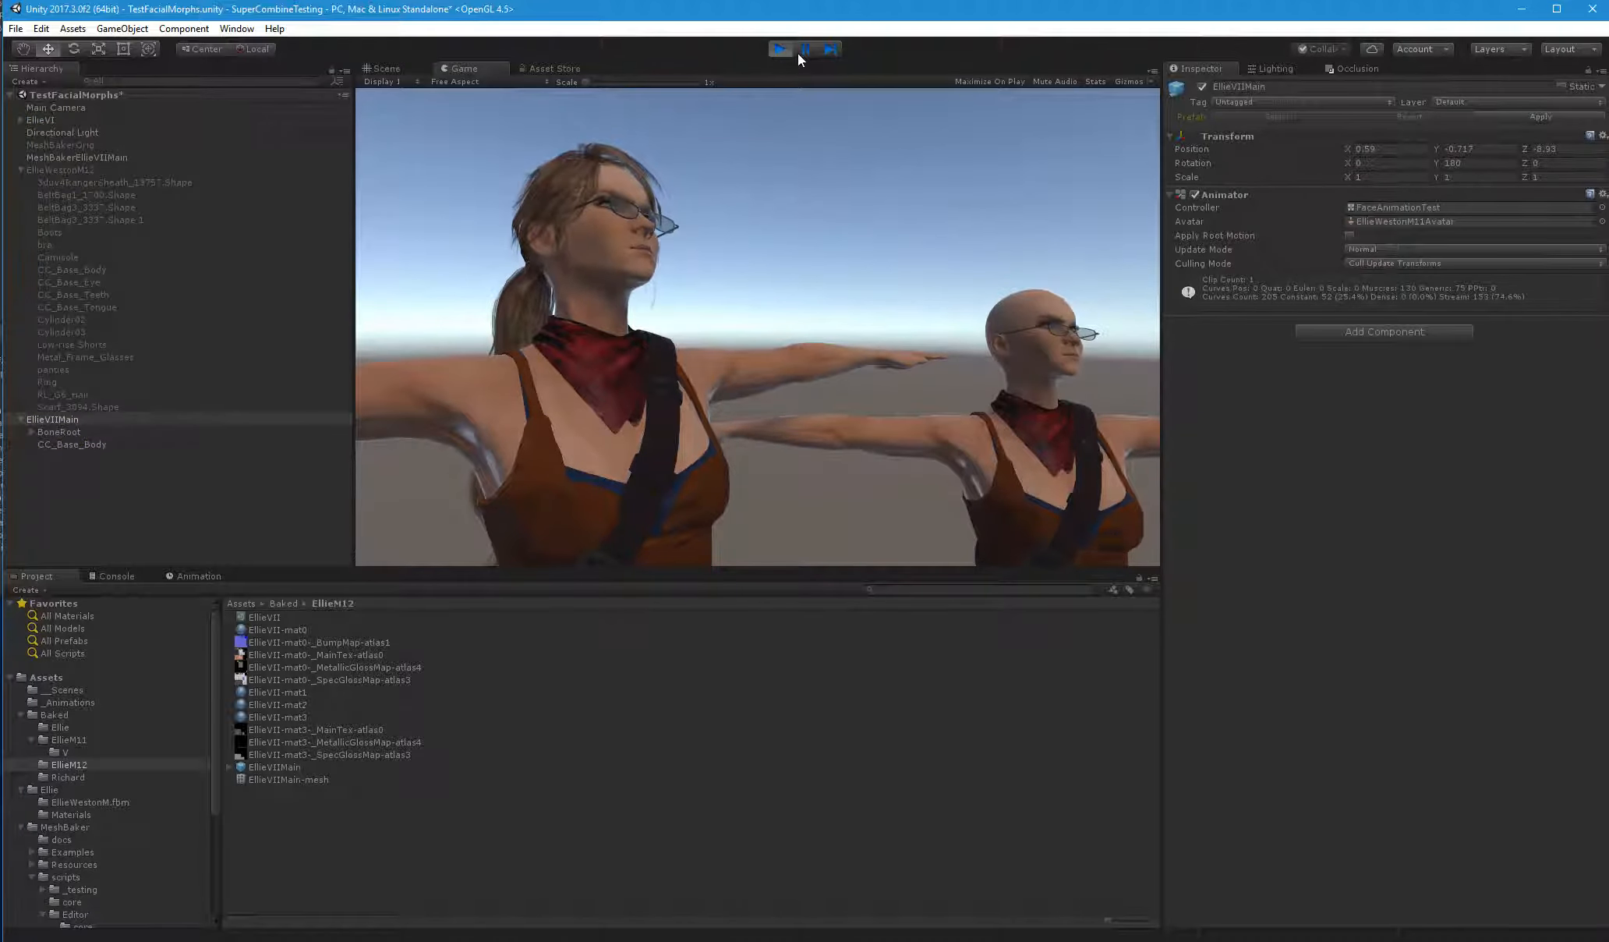
click(781, 48)
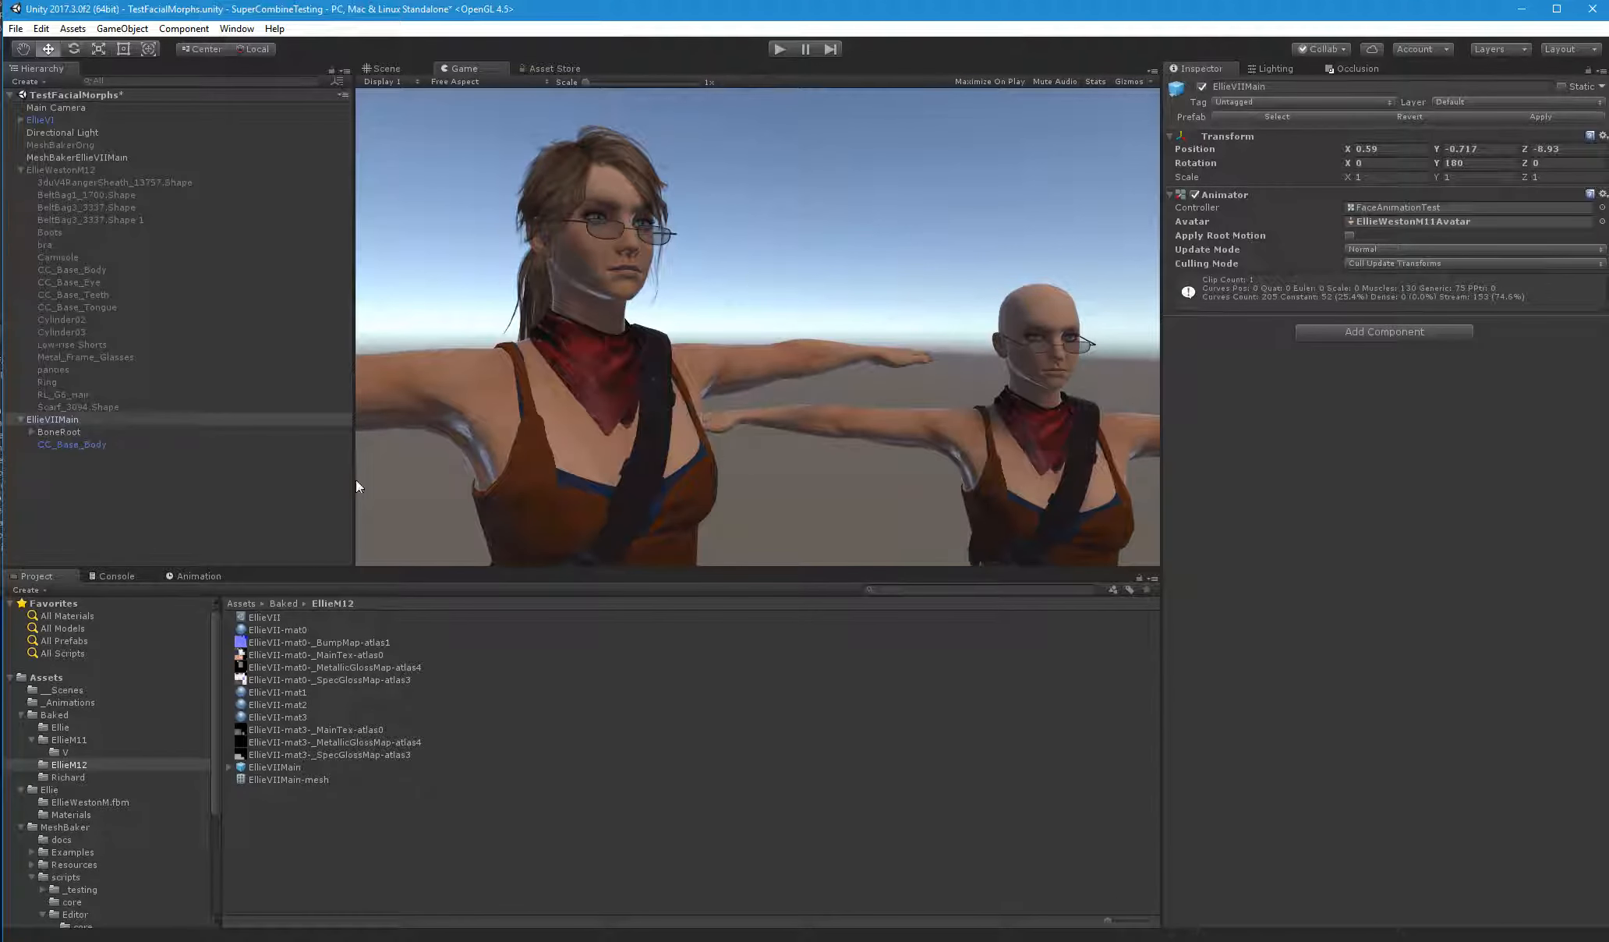
key(ctrl+s)
Activate EllieWestonM12, deactivate EllieVIIMain, and save the scene
click(81, 171)
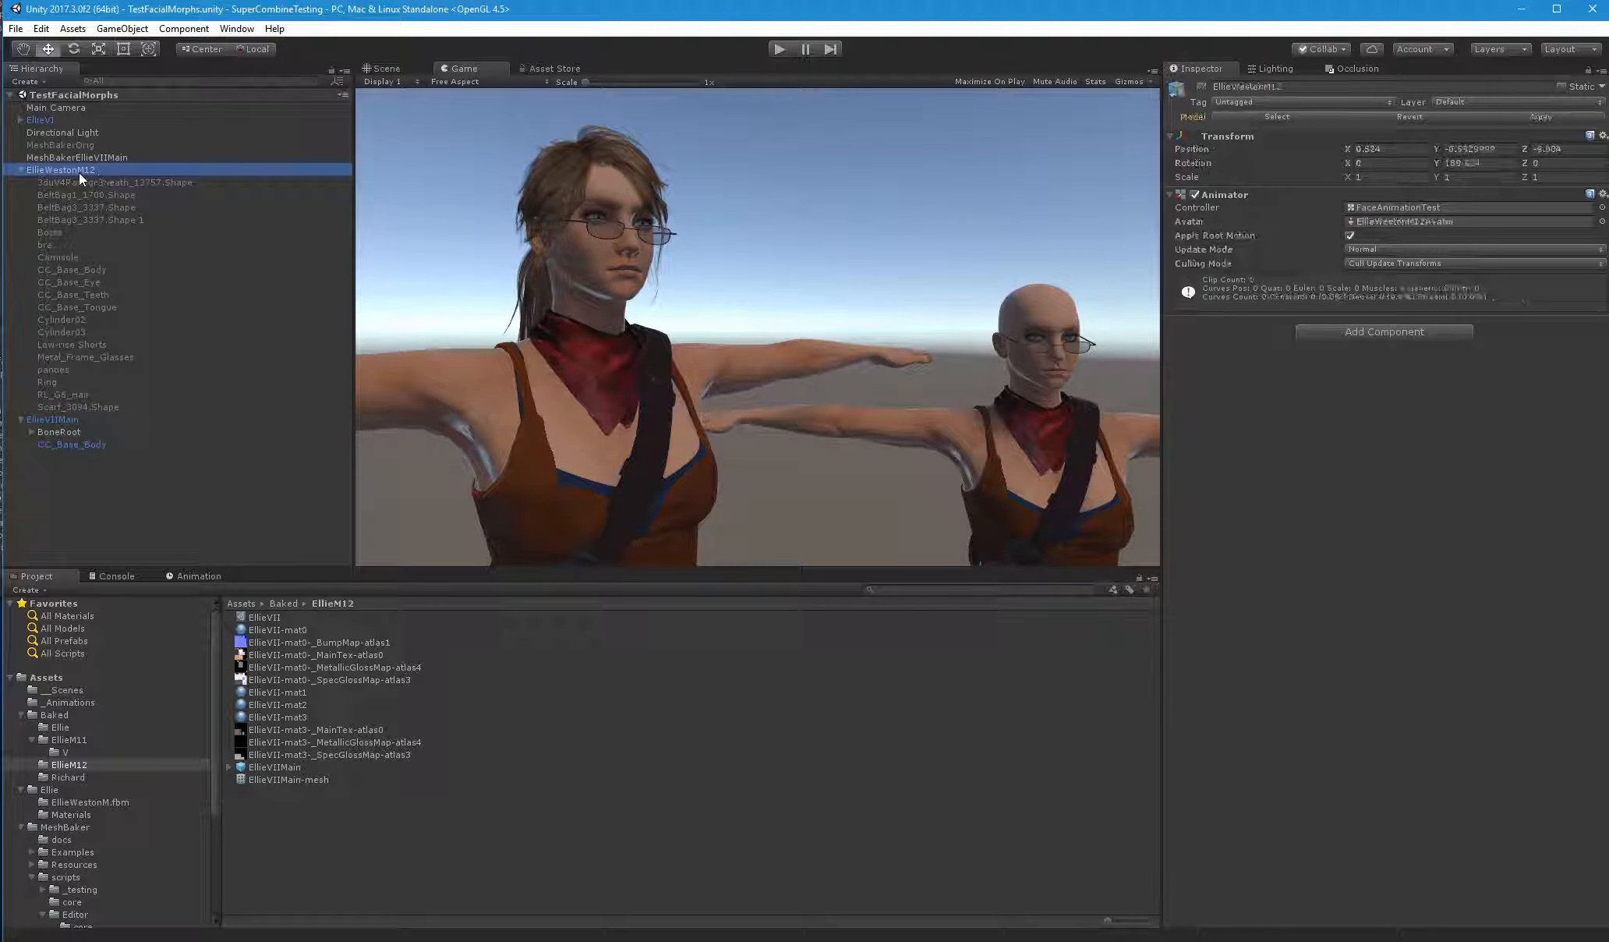
click(21, 170)
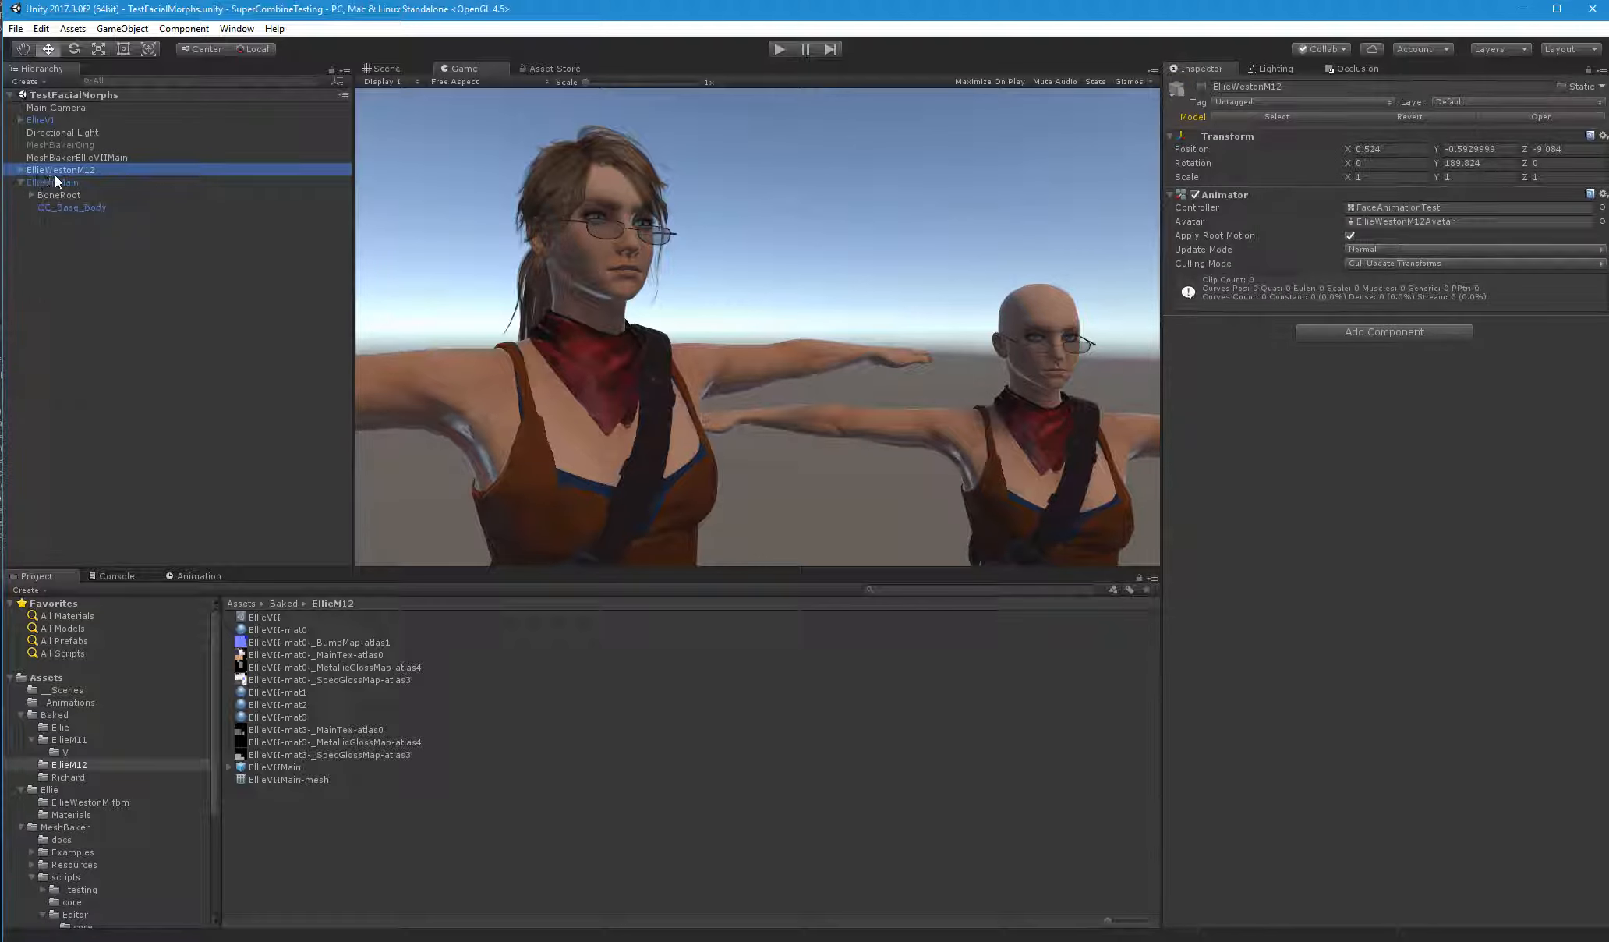
click(1201, 87)
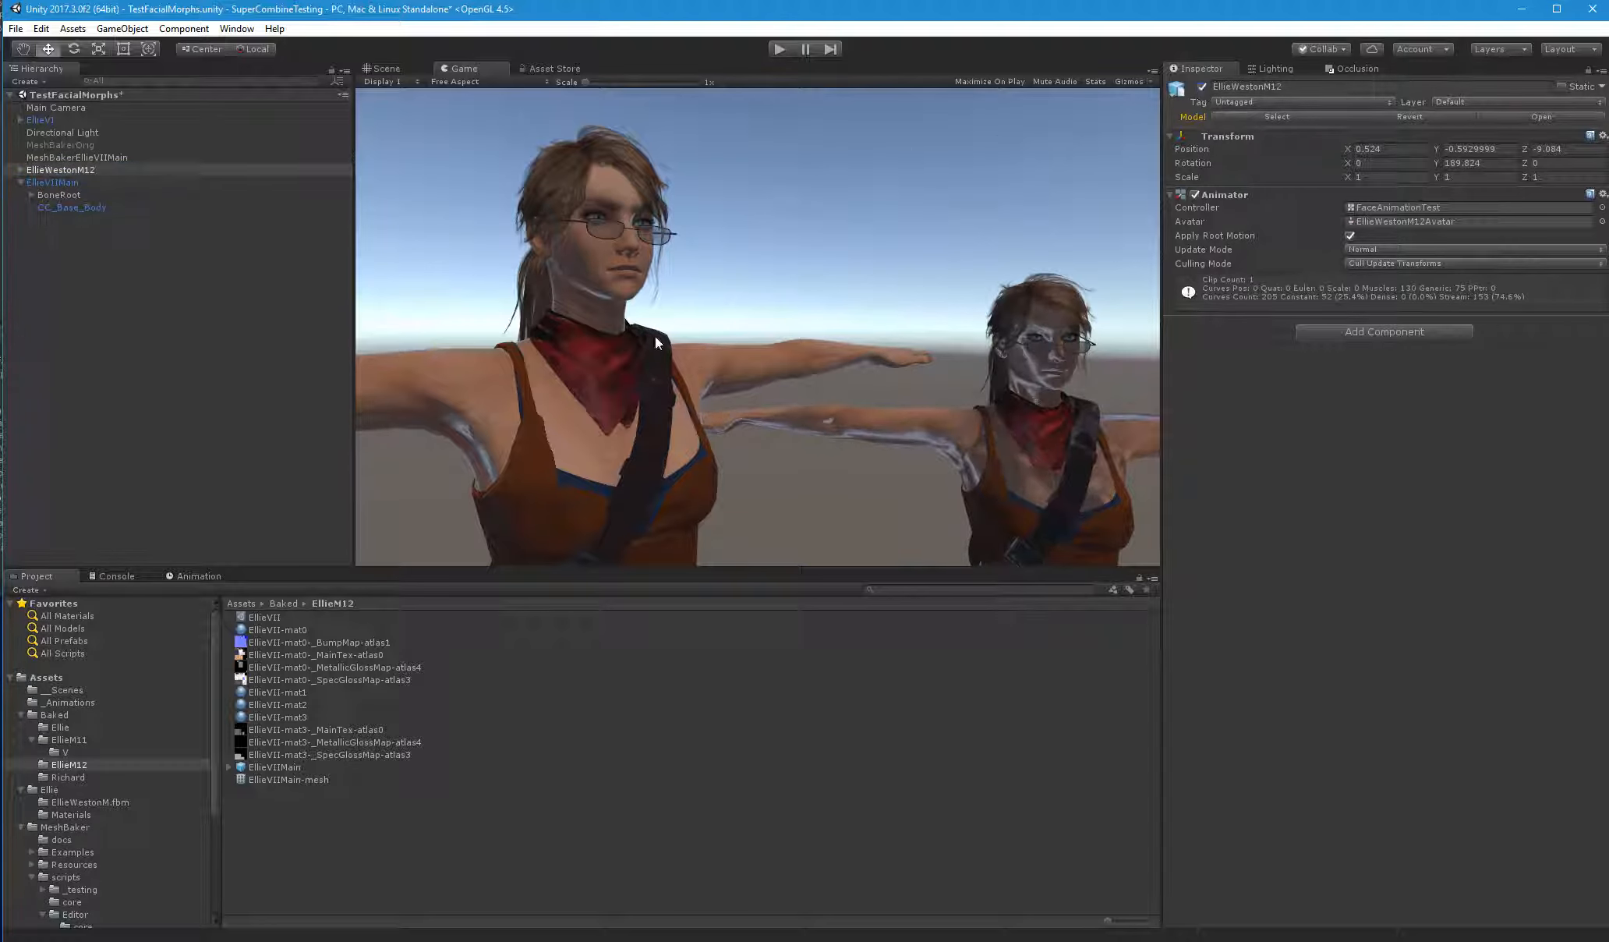
click(35, 183)
click(1201, 88)
click(1201, 87)
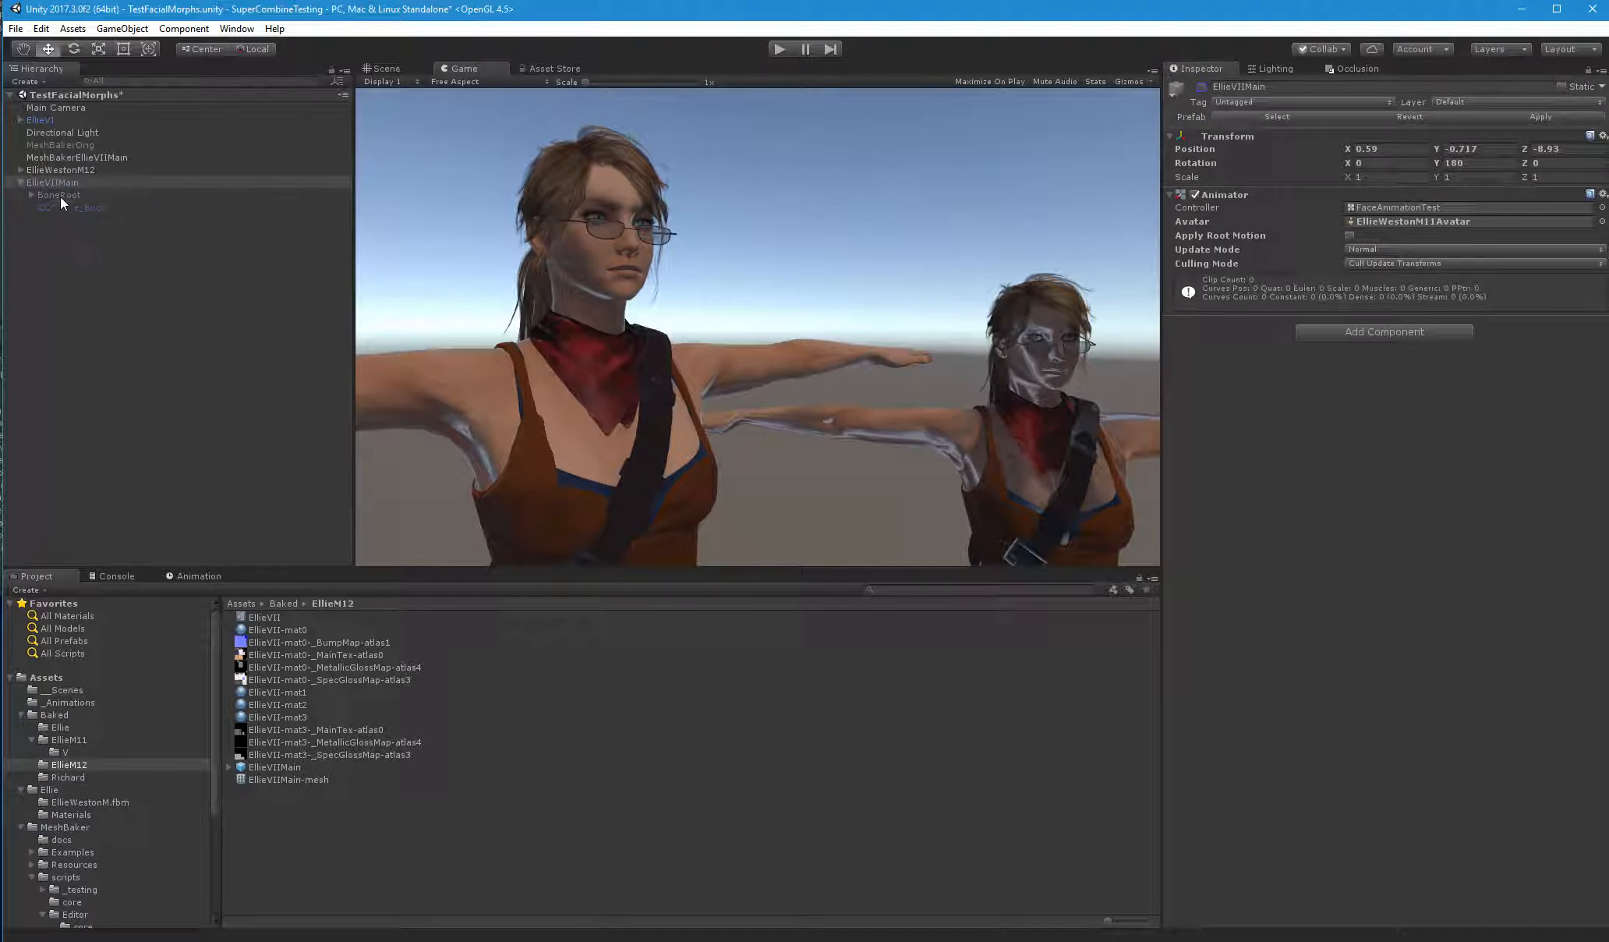
click(48, 196)
key(ctrl+s)
Duplicate MeshBakerOrig twice and place both copies directly below MeshBakerEllieVIIMain in the hierarchy
click(20, 169)
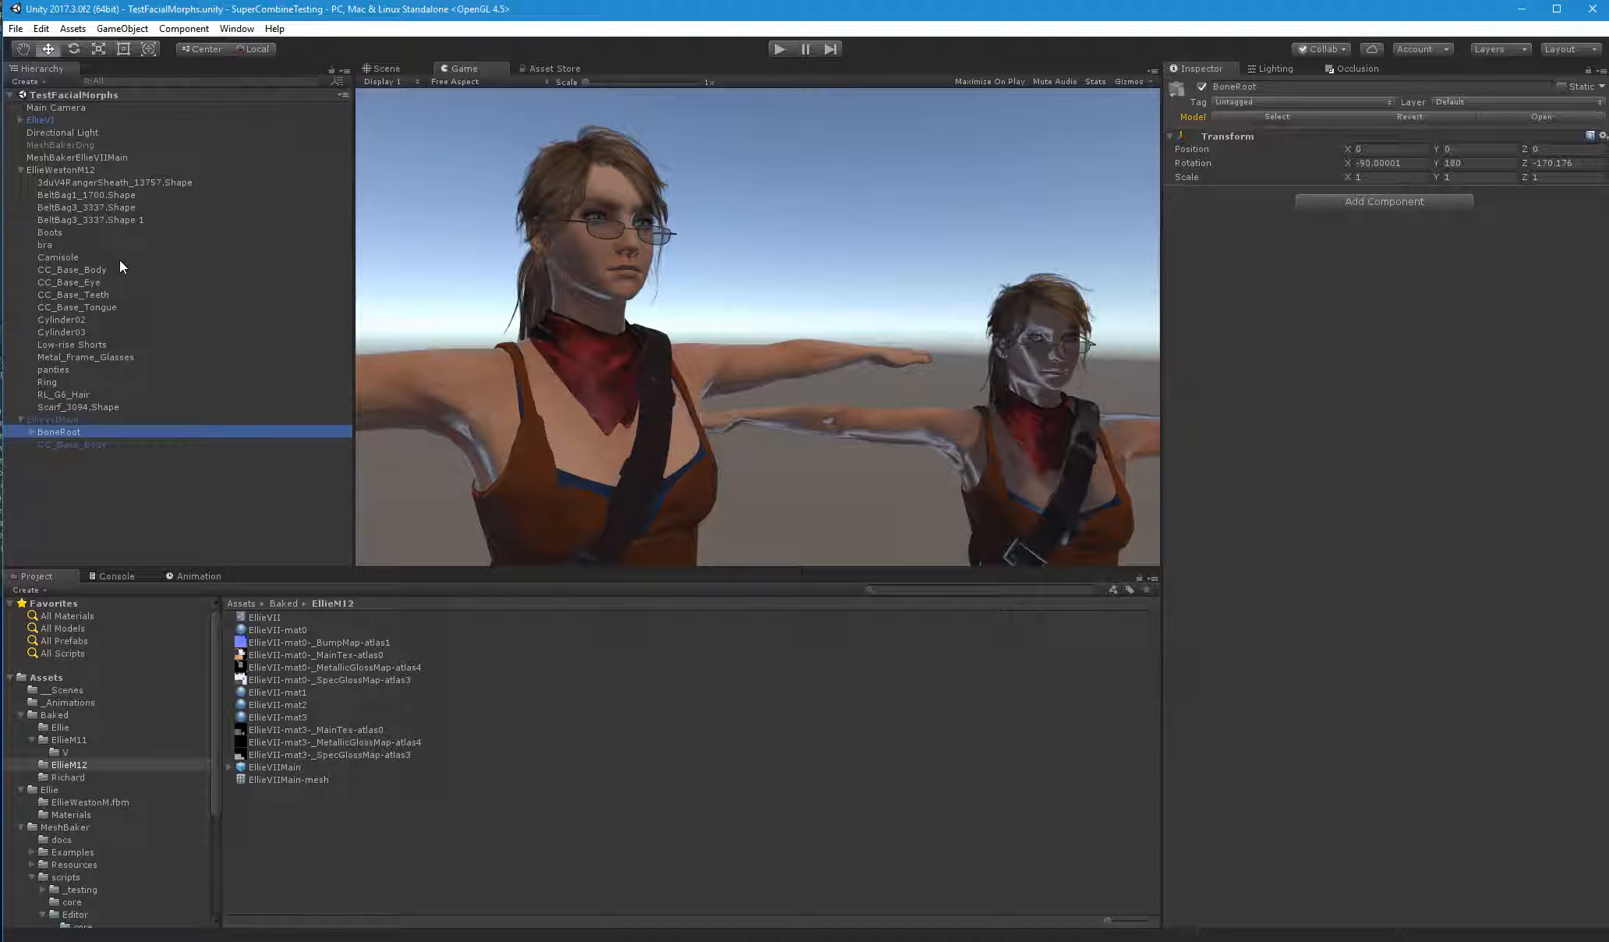
click(57, 395)
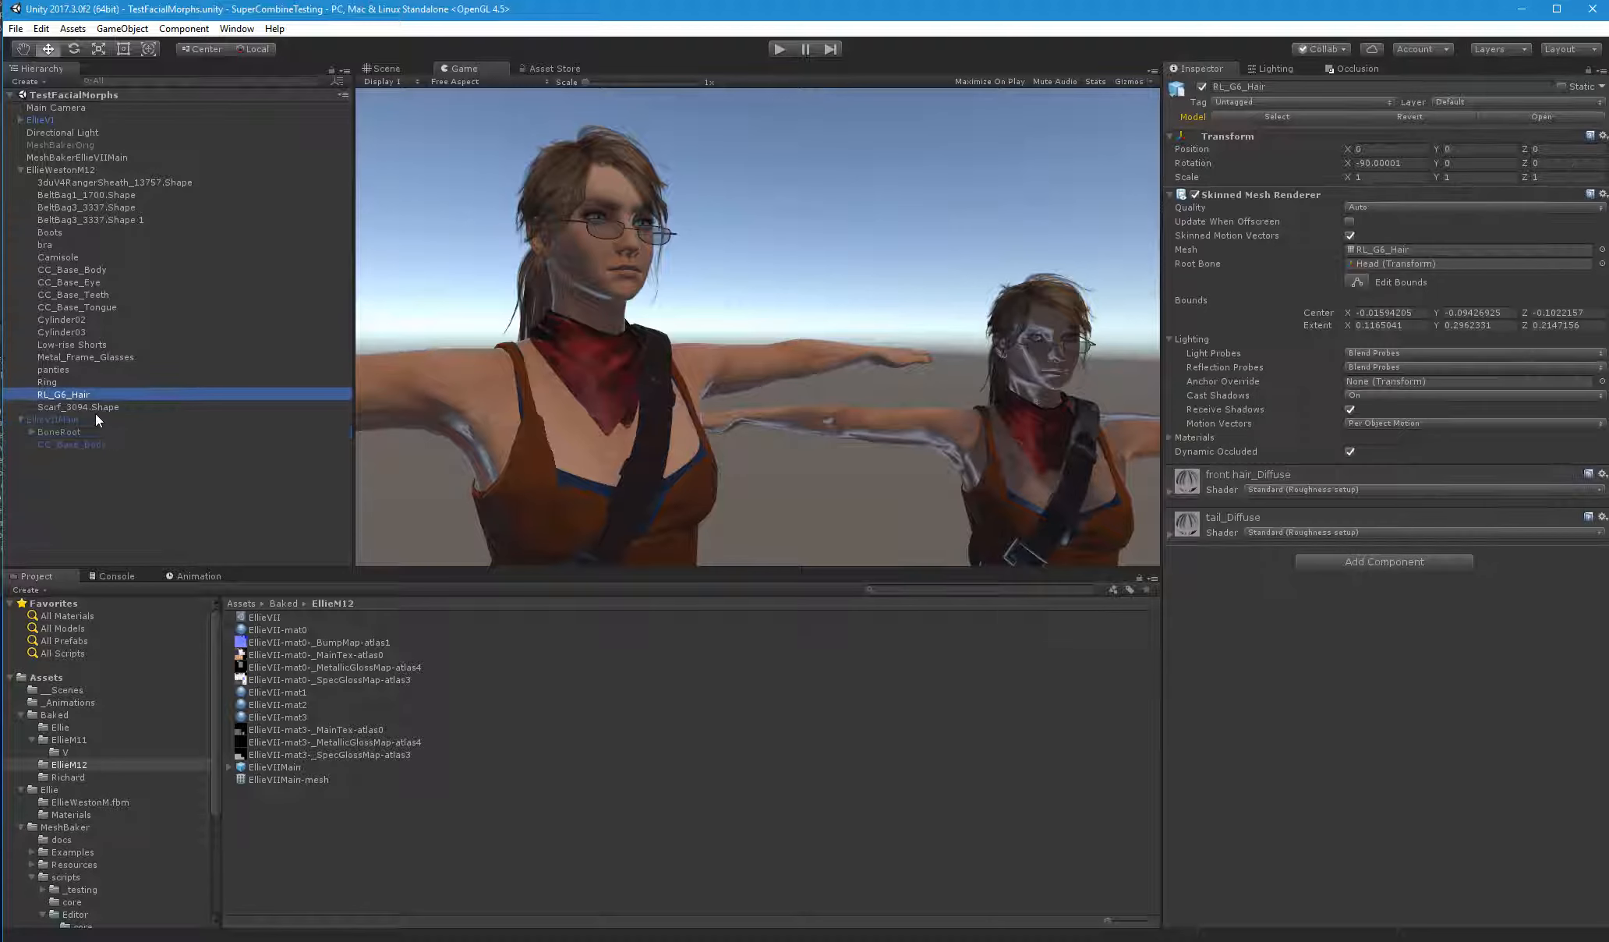
click(59, 158)
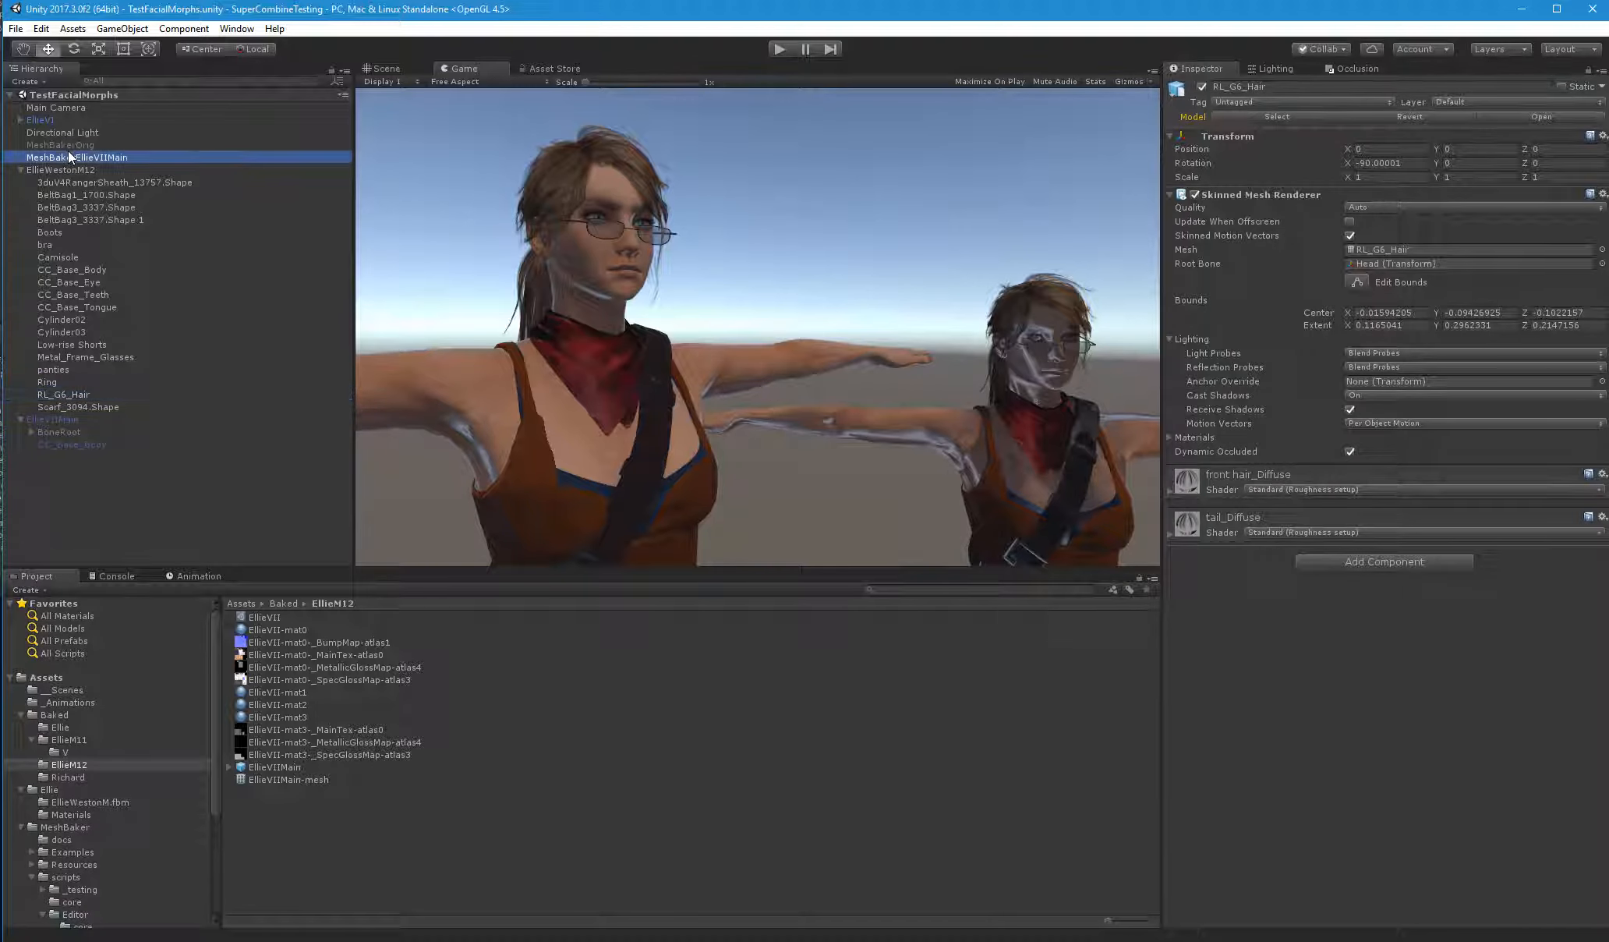
click(60, 145)
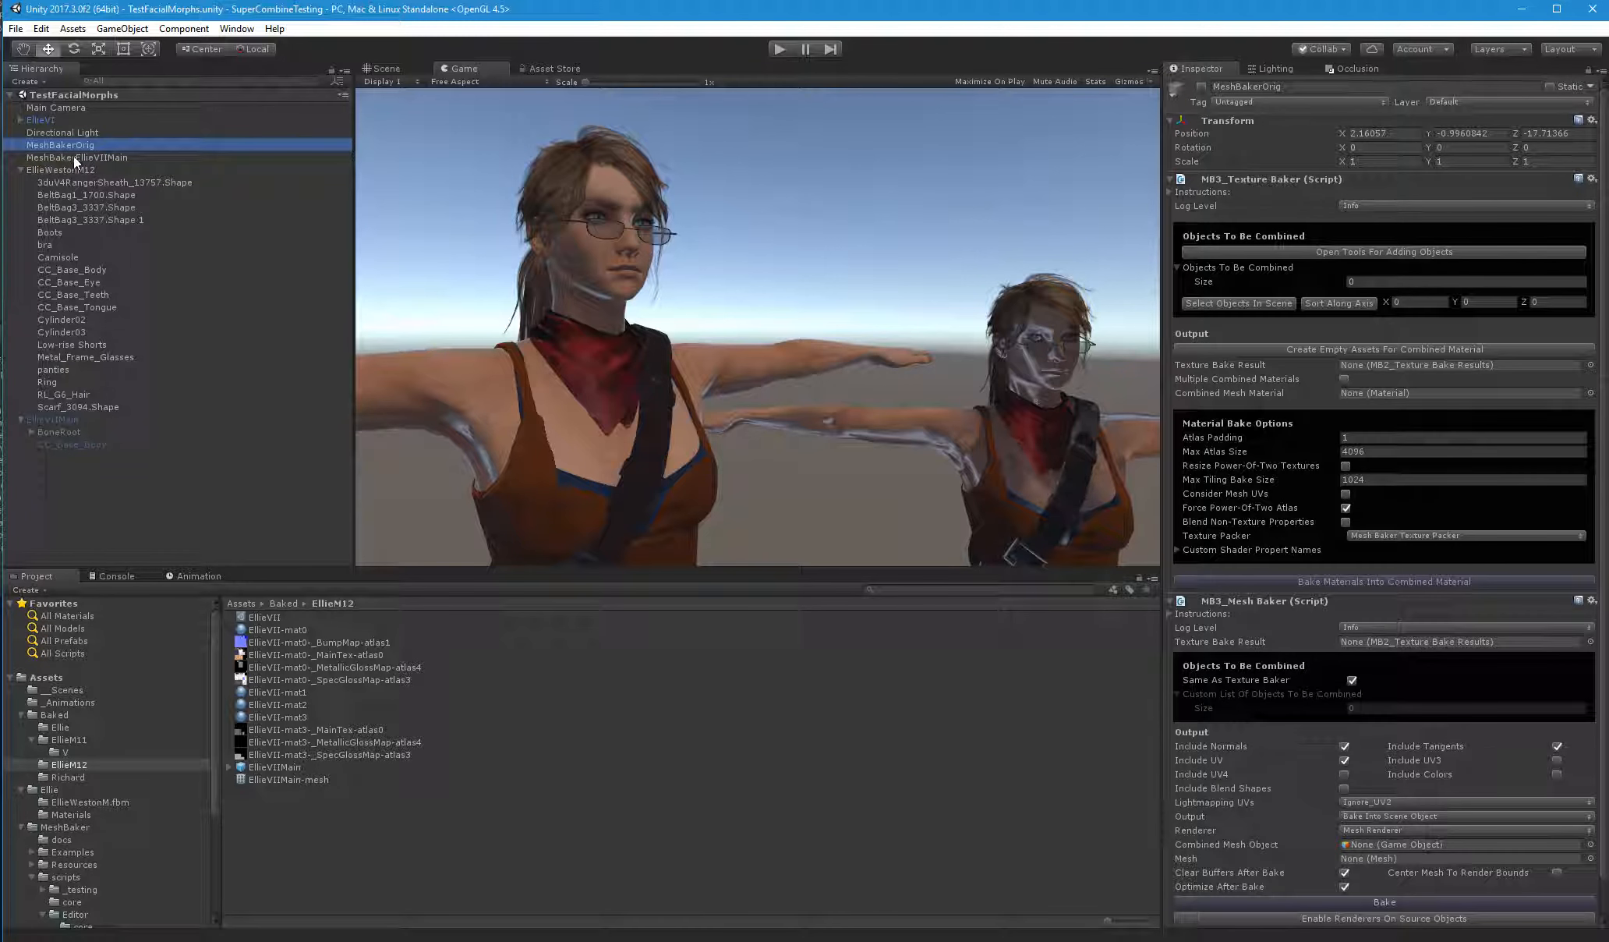
key(ctrl+d)
key(ctrl+d)
ctrl+click(83, 457)
drag(82, 460, 110, 170)
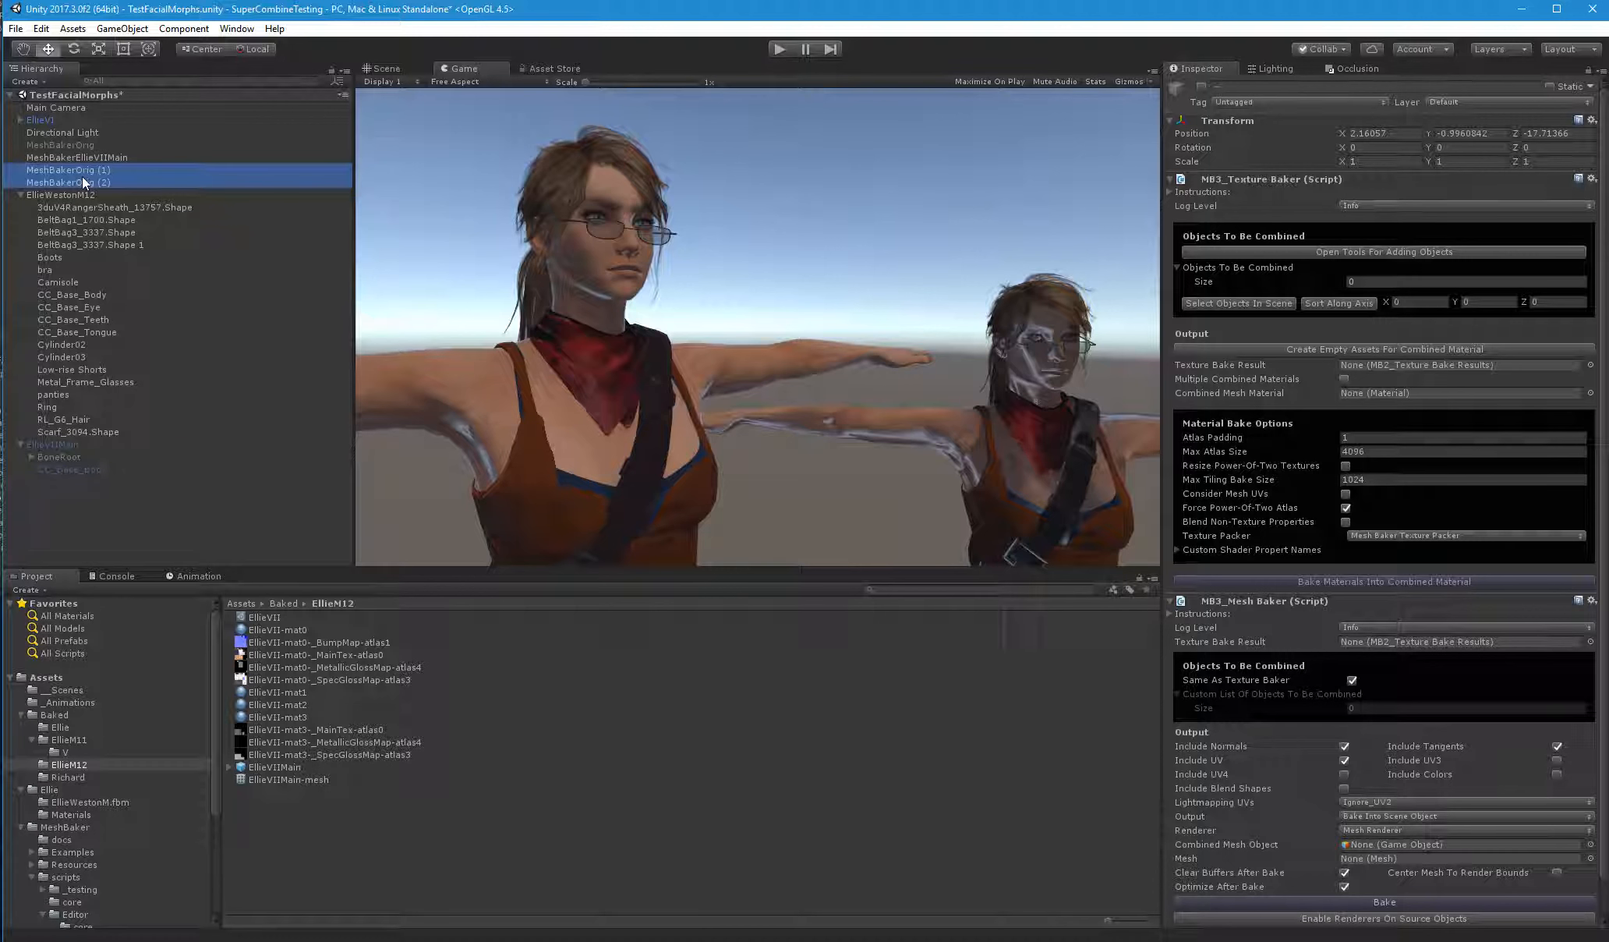
Rename the first MeshBakerOrig copy as MeshBakerEllieVIIHair, reusing the name of MeshBakerEllieVIIMain
click(92, 157)
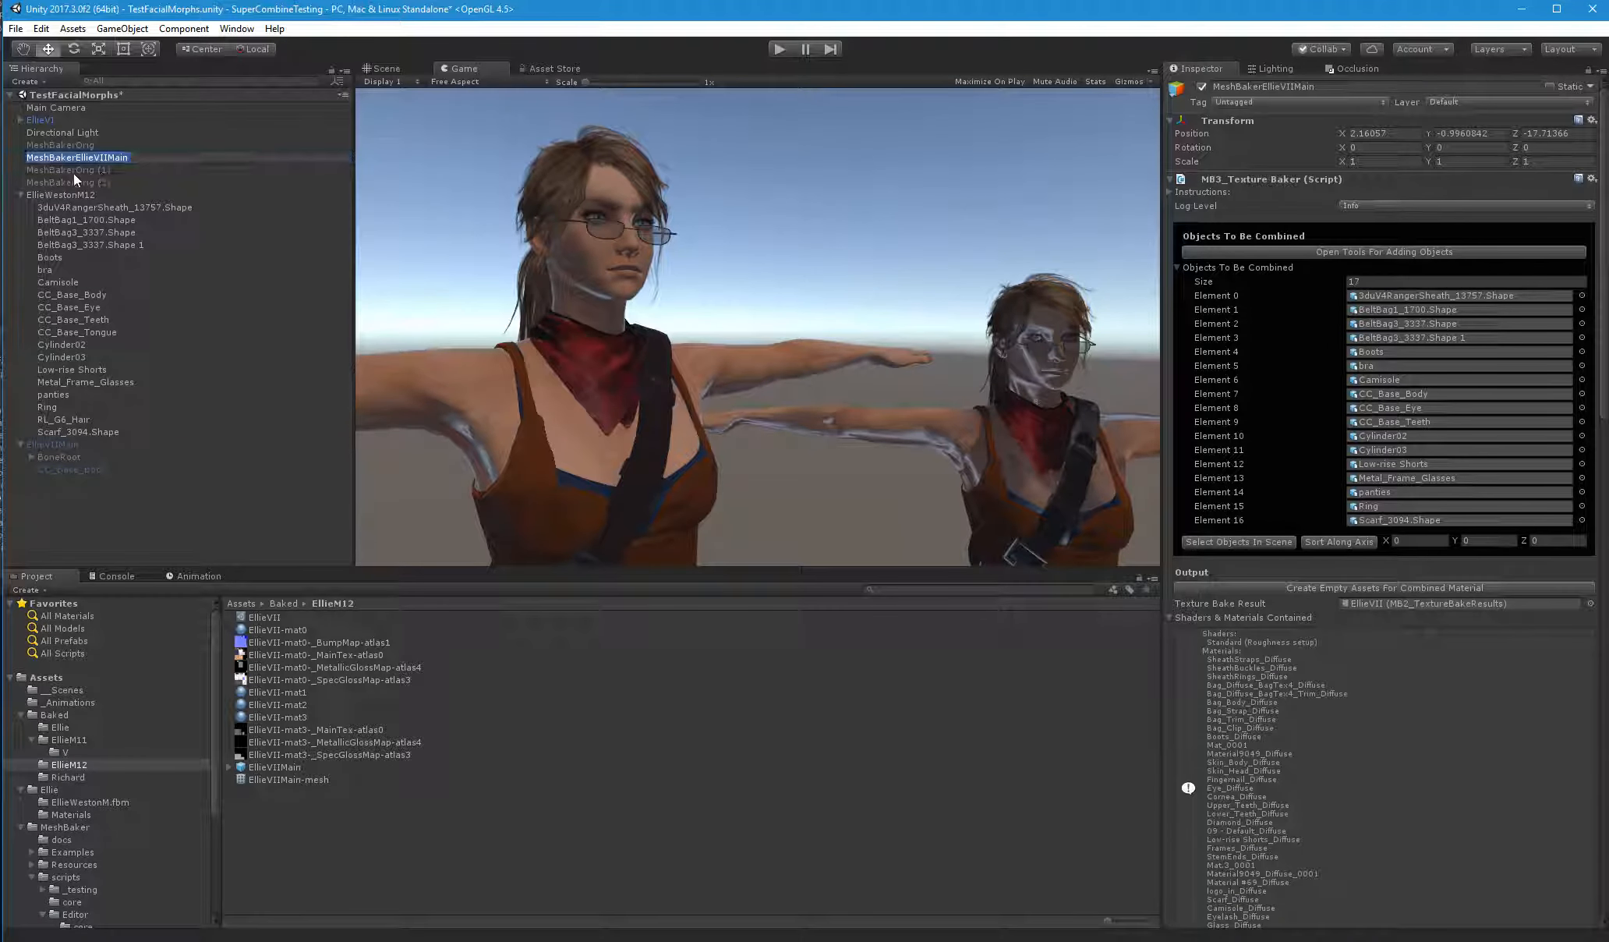
click(86, 170)
key(F2)
text(MeshBakerEllieVIIMain)
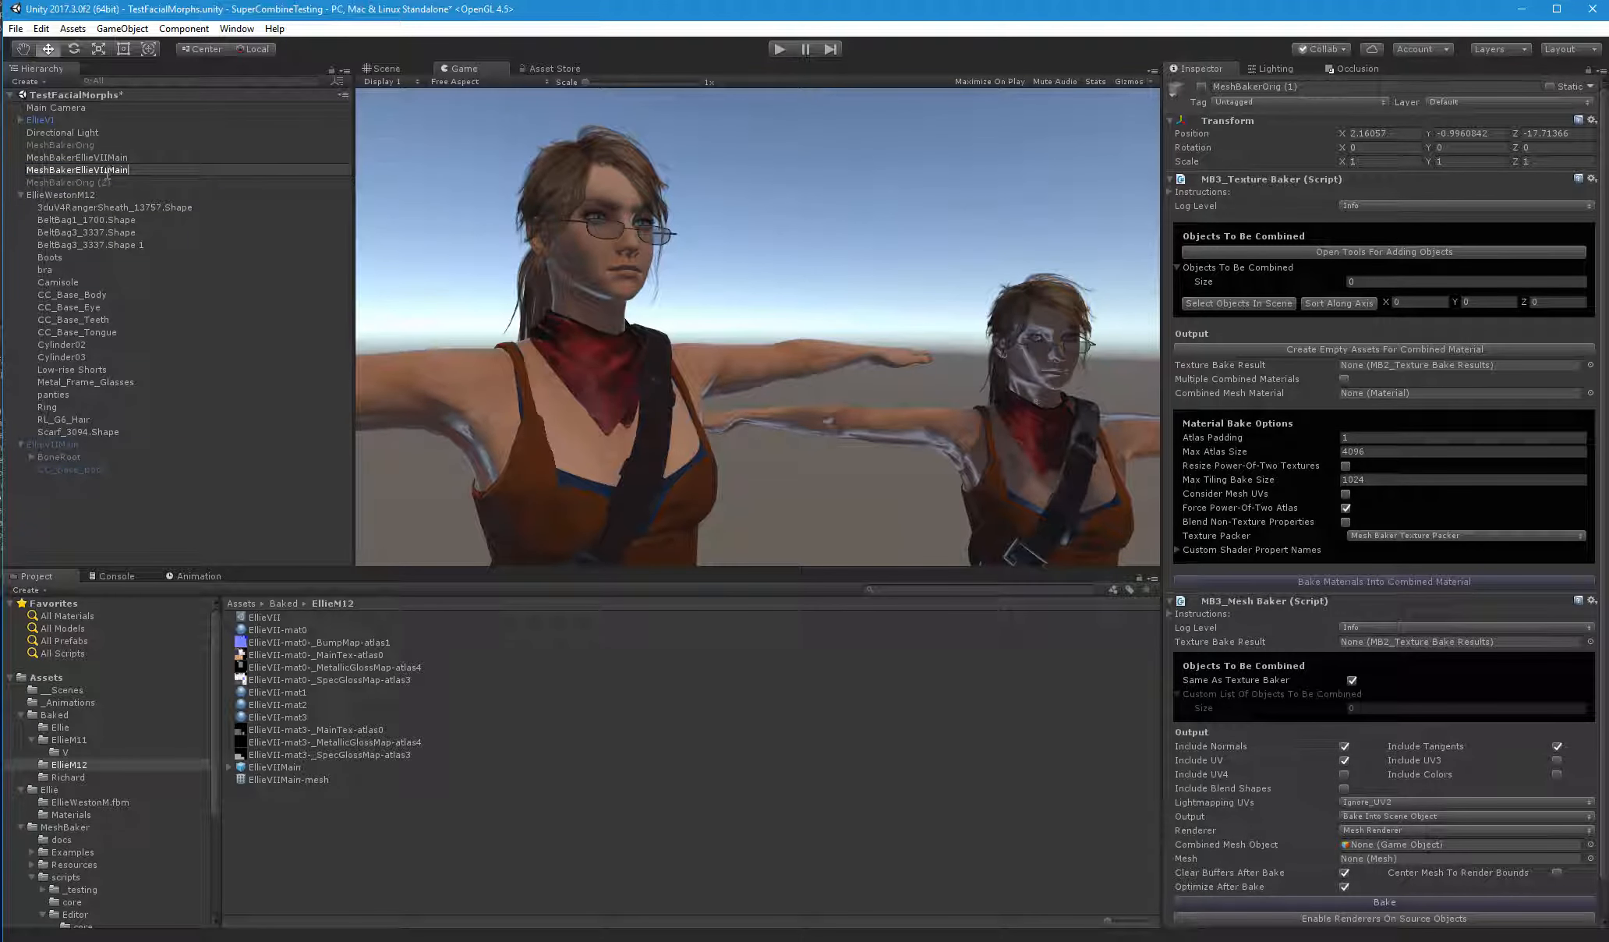
drag(106, 173, 135, 174)
text(Hair)
key(Return)
Rename the second MeshBakerOrig copy as MeshBakerEllieVIITongue
click(92, 183)
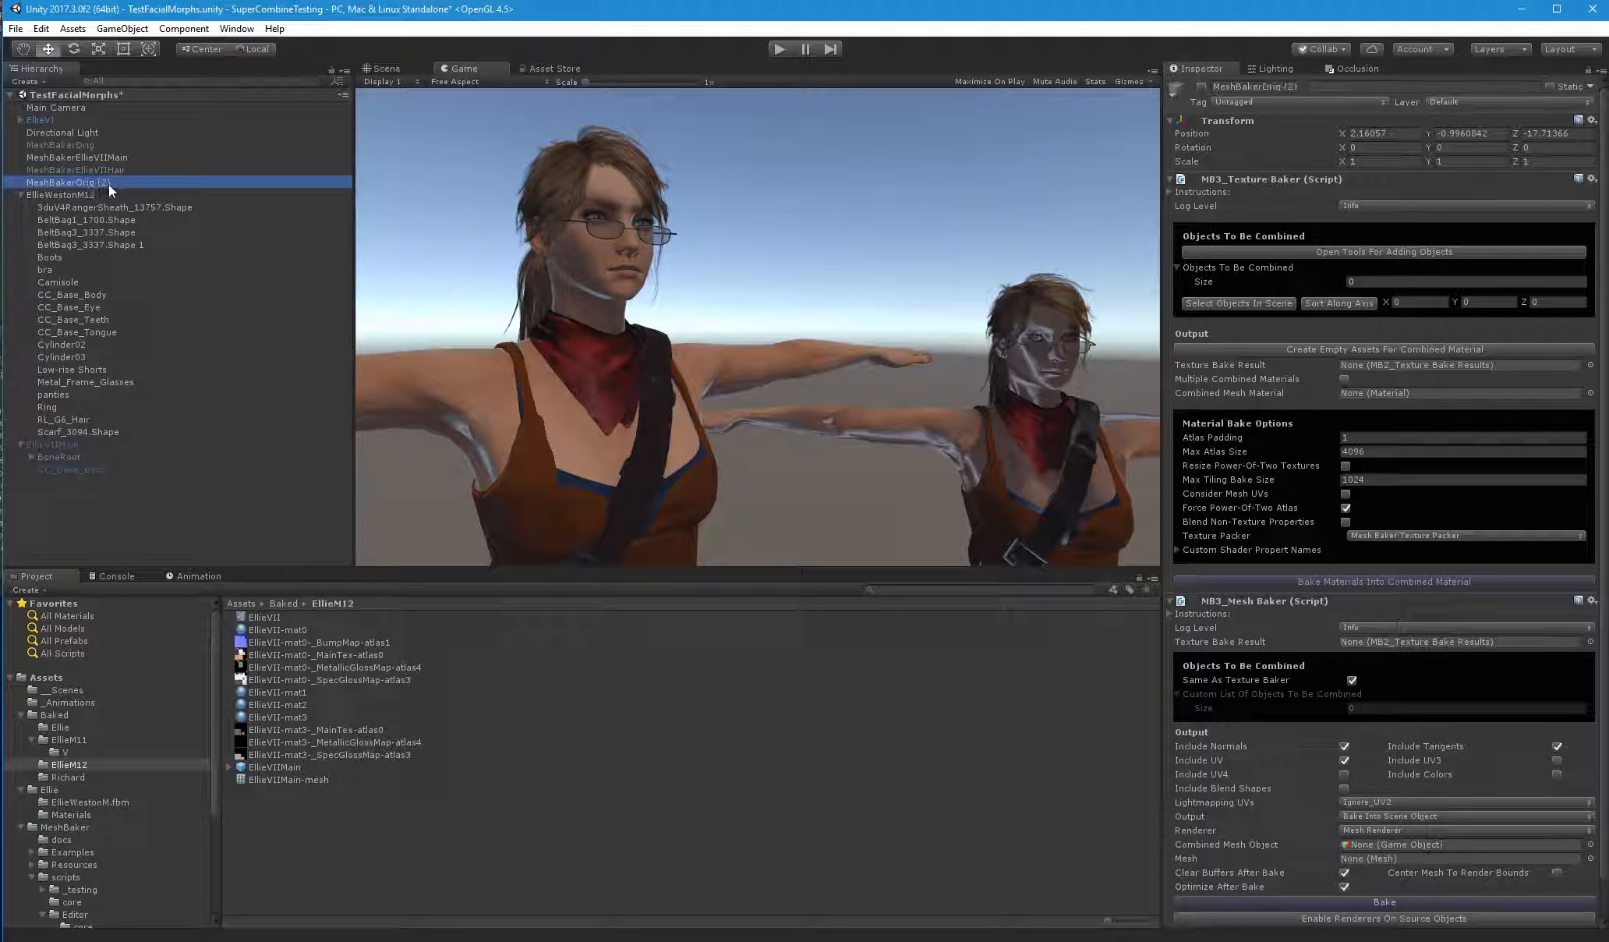
key(F2)
text(MeshBakerEllieVIIMain)
drag(127, 184, 164, 184)
text(Tongue)
key(Return)
Activate the hair and tongue baker objects, and add RL_G6_Hair to the objects combined by MeshBakerEllieVIIHair
ctrl+click(119, 168)
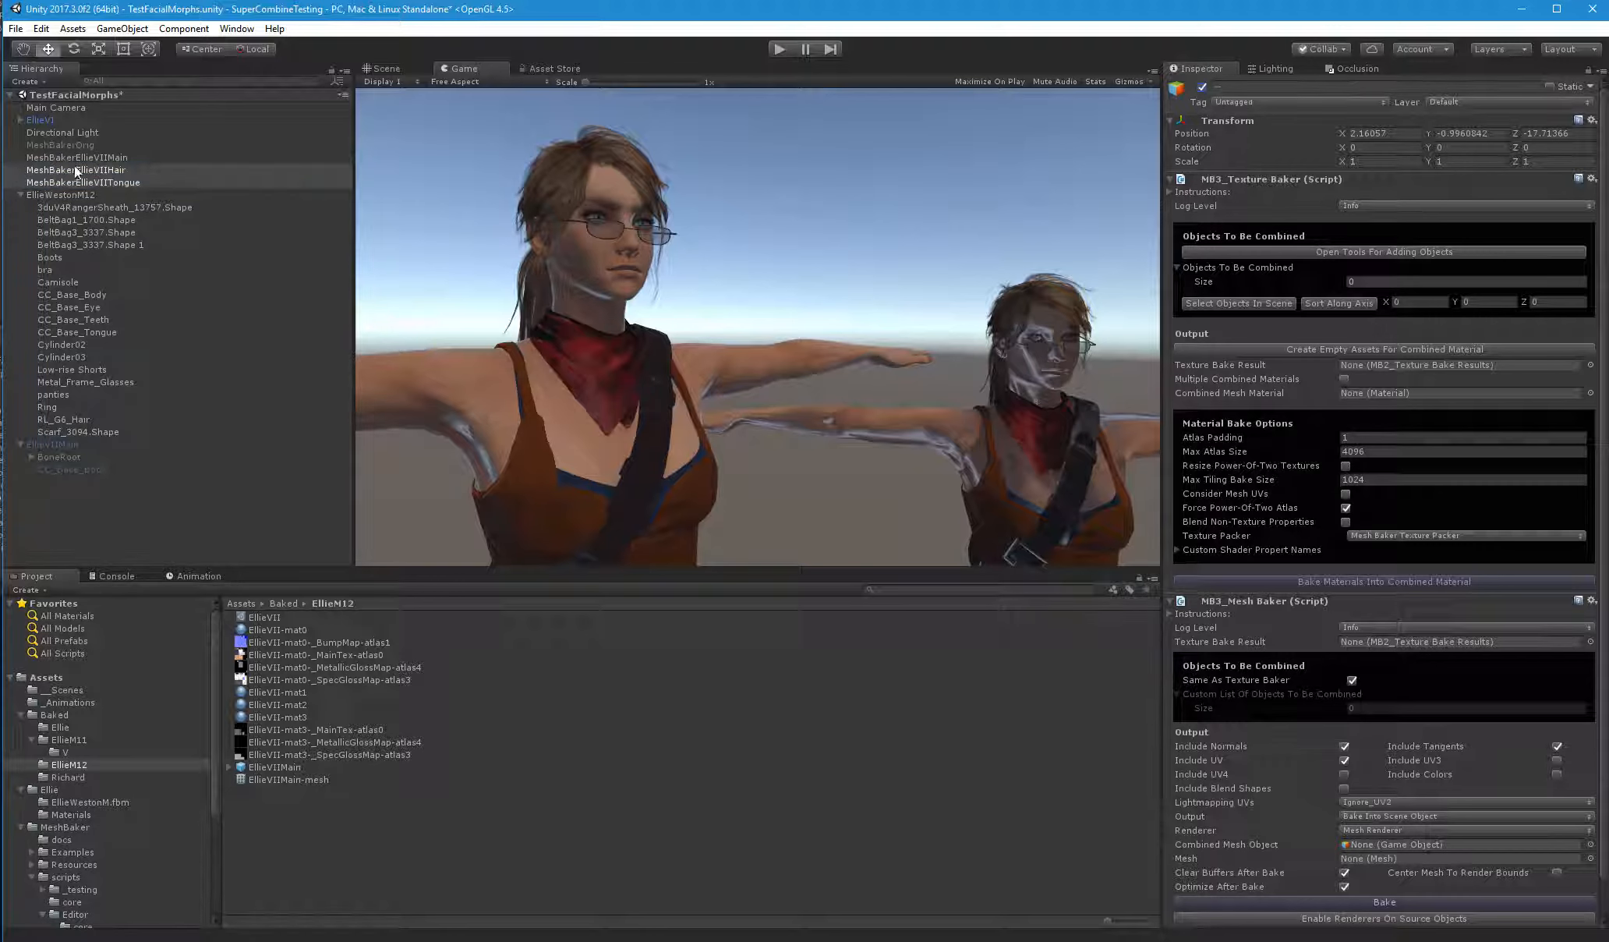
click(88, 170)
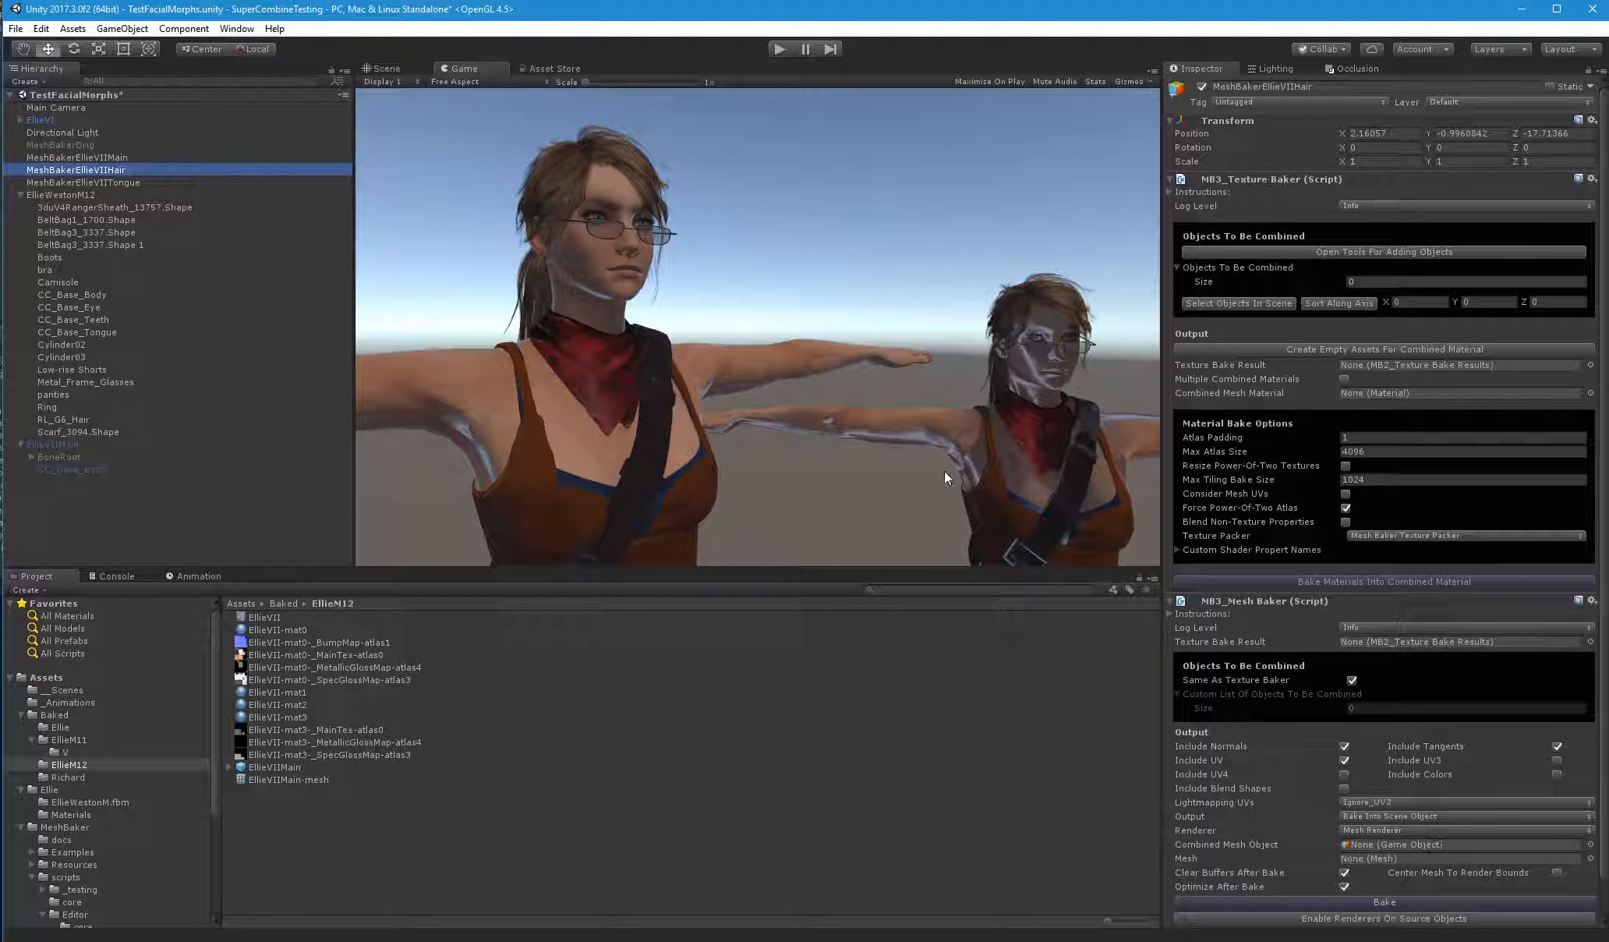
drag(72, 419, 1217, 271)
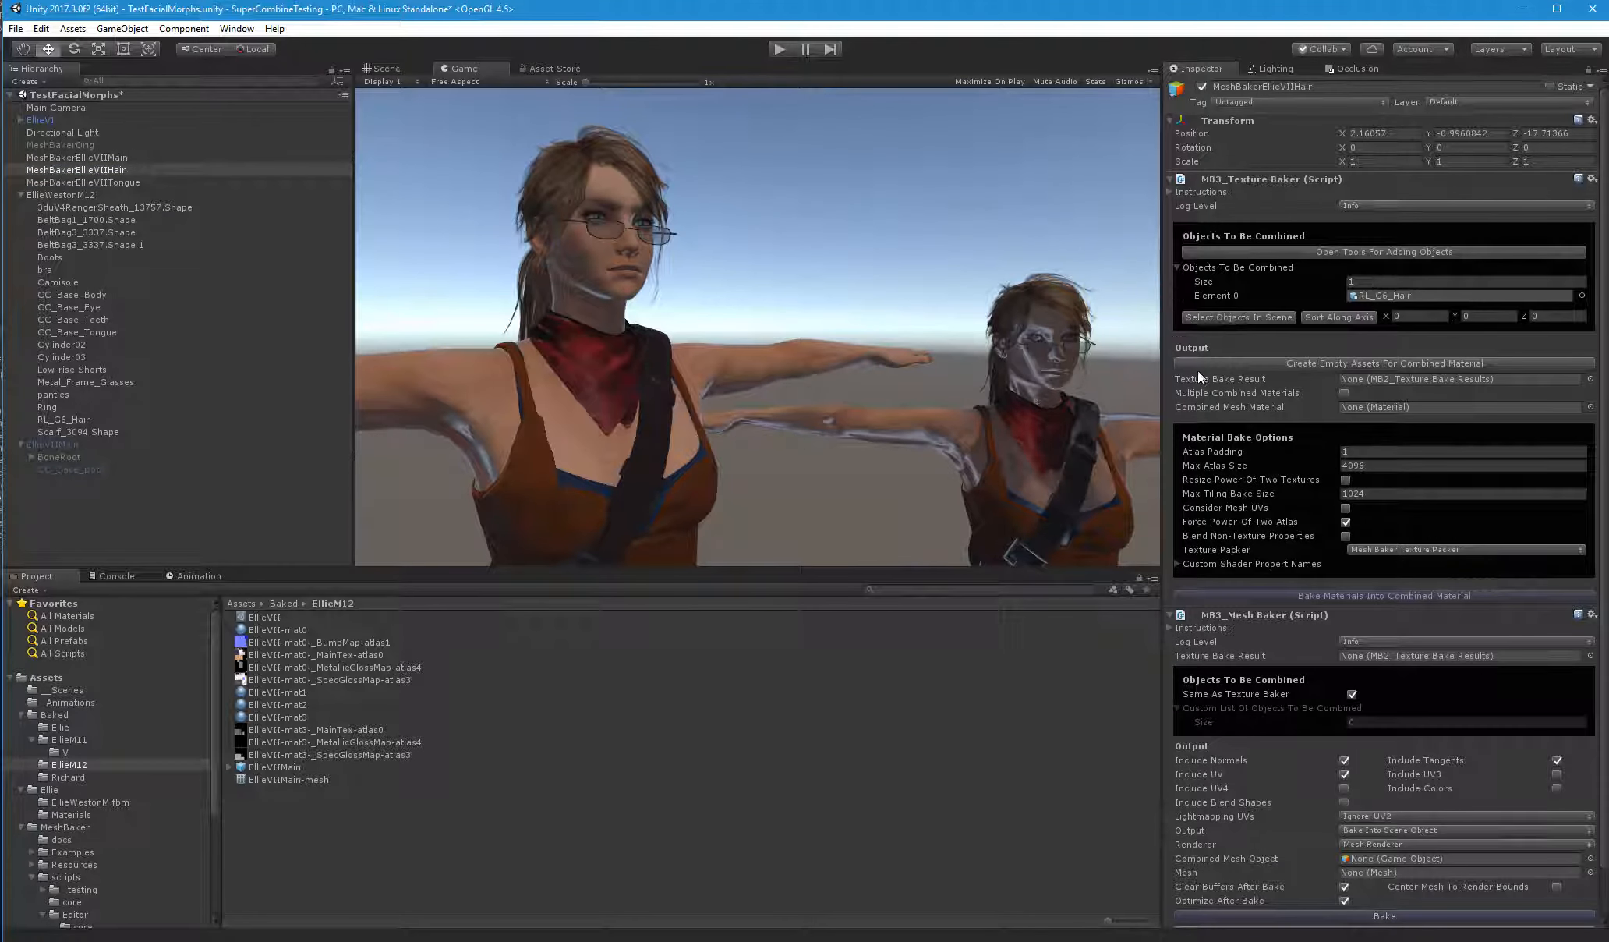
Create the empty combined-material assets for the hair baker in Assets/Baked/EllieM12 under the name EllieVIIHair
click(1384, 364)
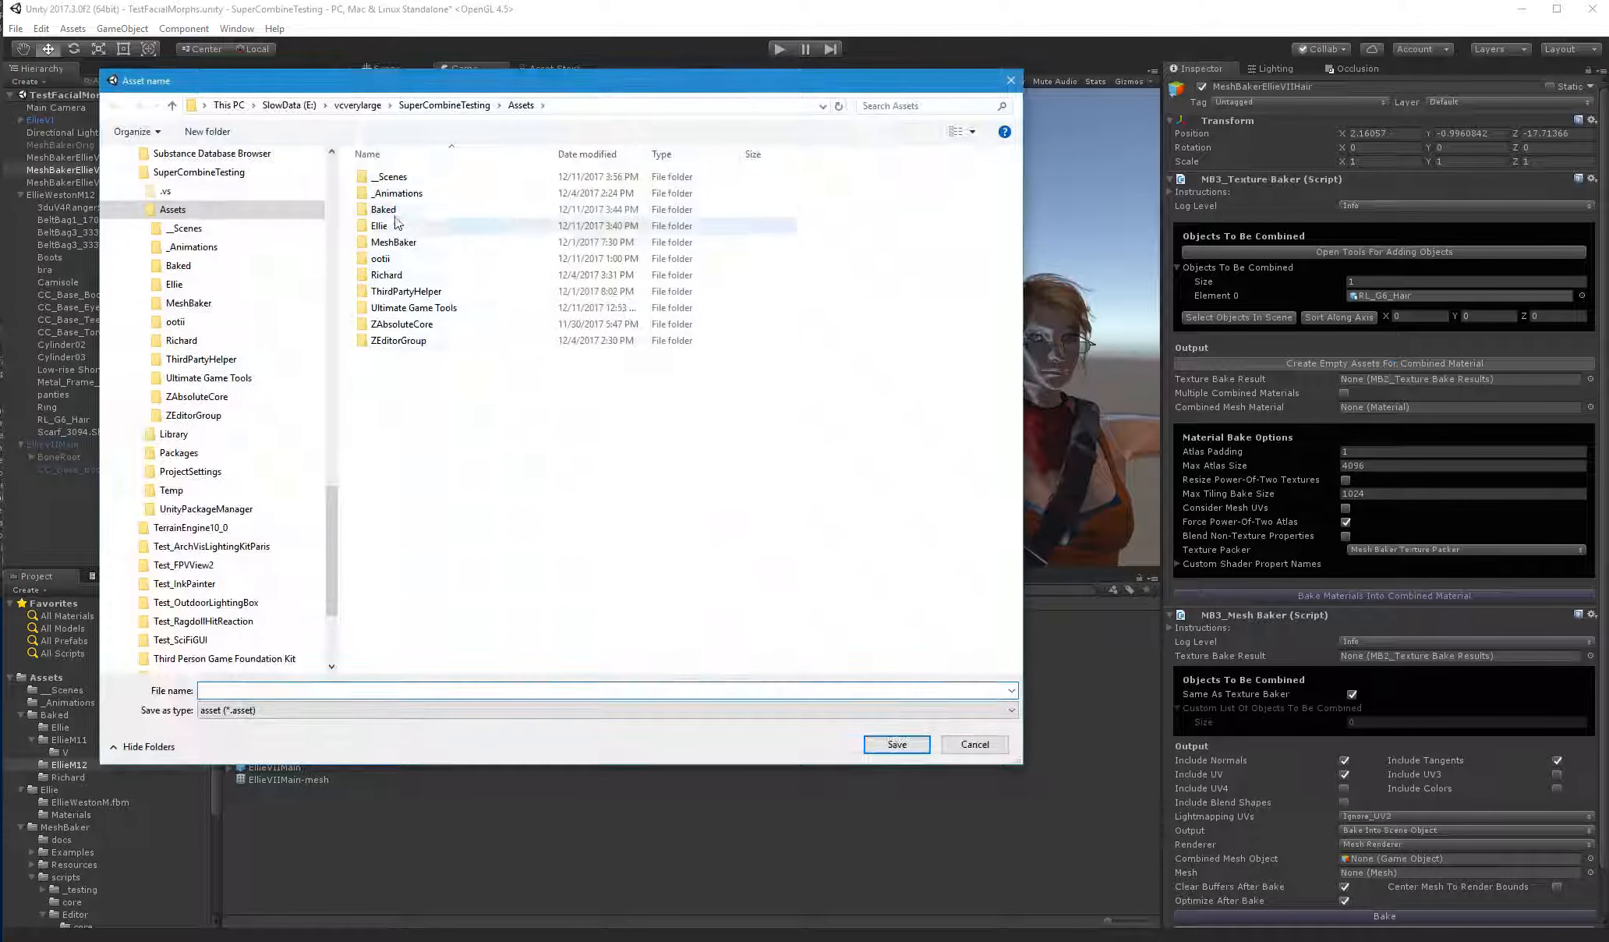
double_click(402, 212)
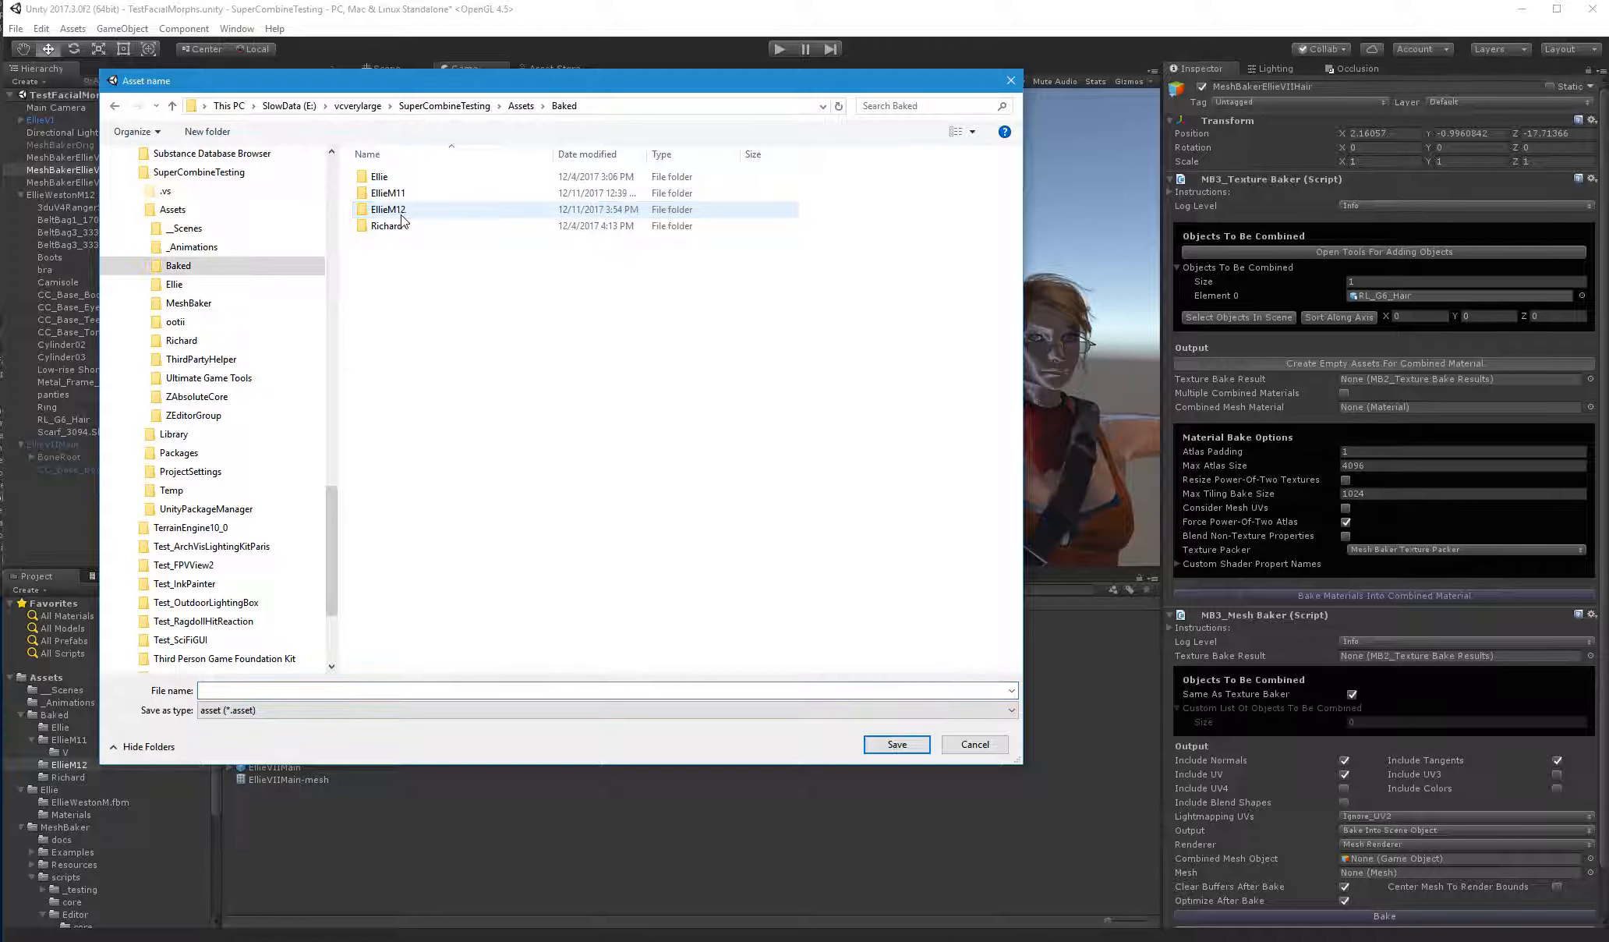
click(398, 215)
double_click(398, 218)
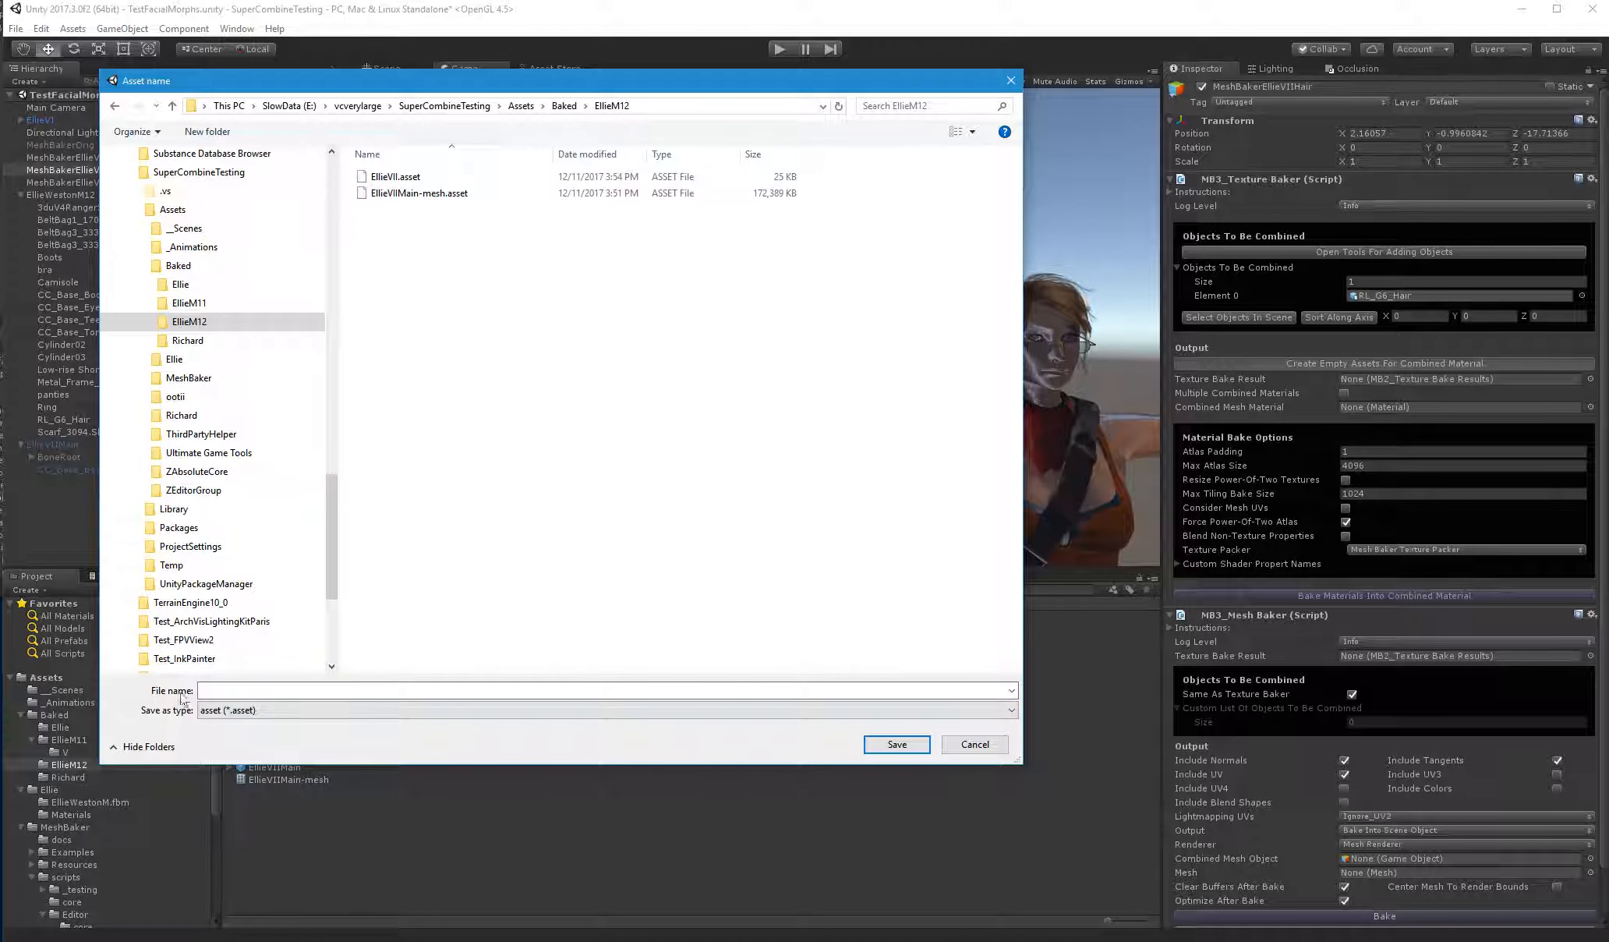
click(240, 688)
text(Ell)
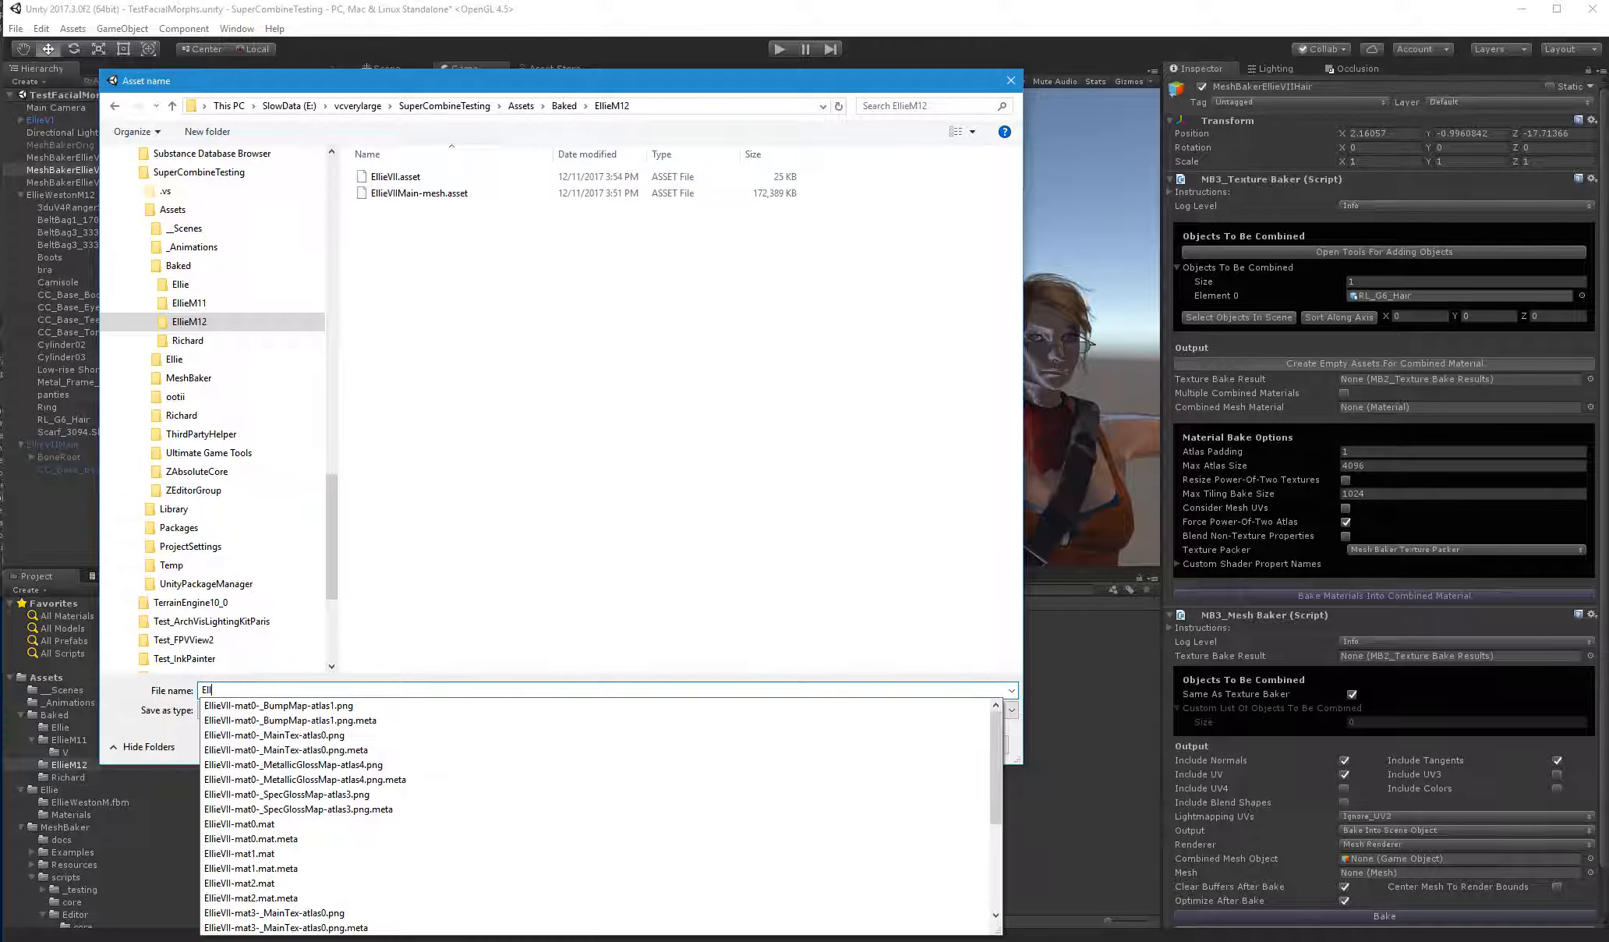
text(ieVIIHair)
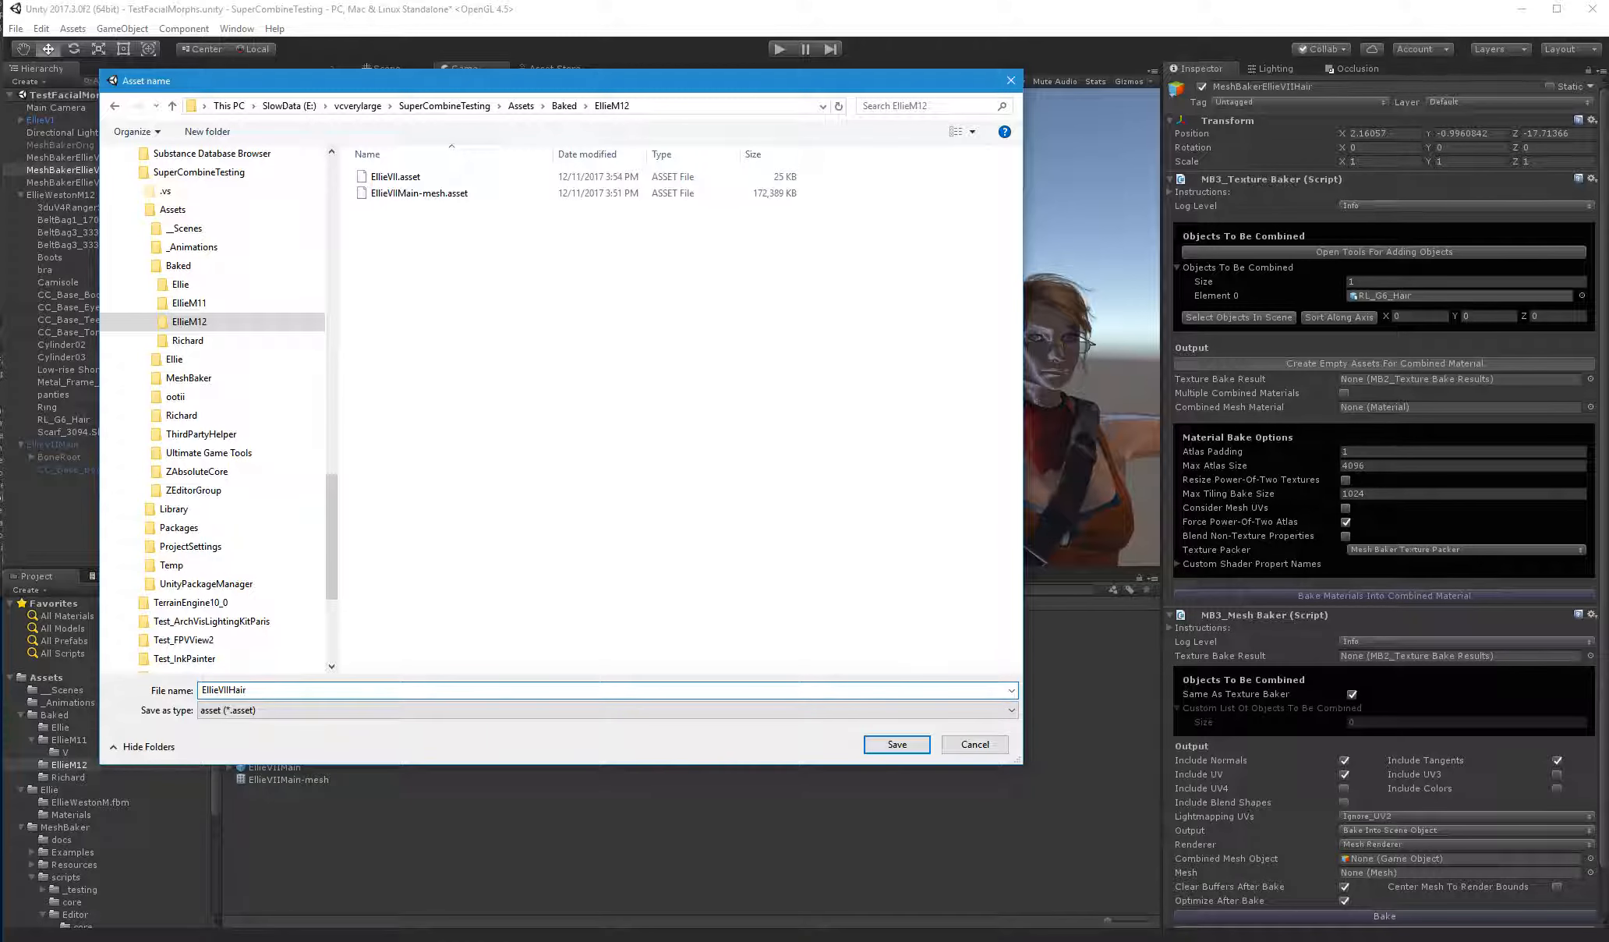
key(Return)
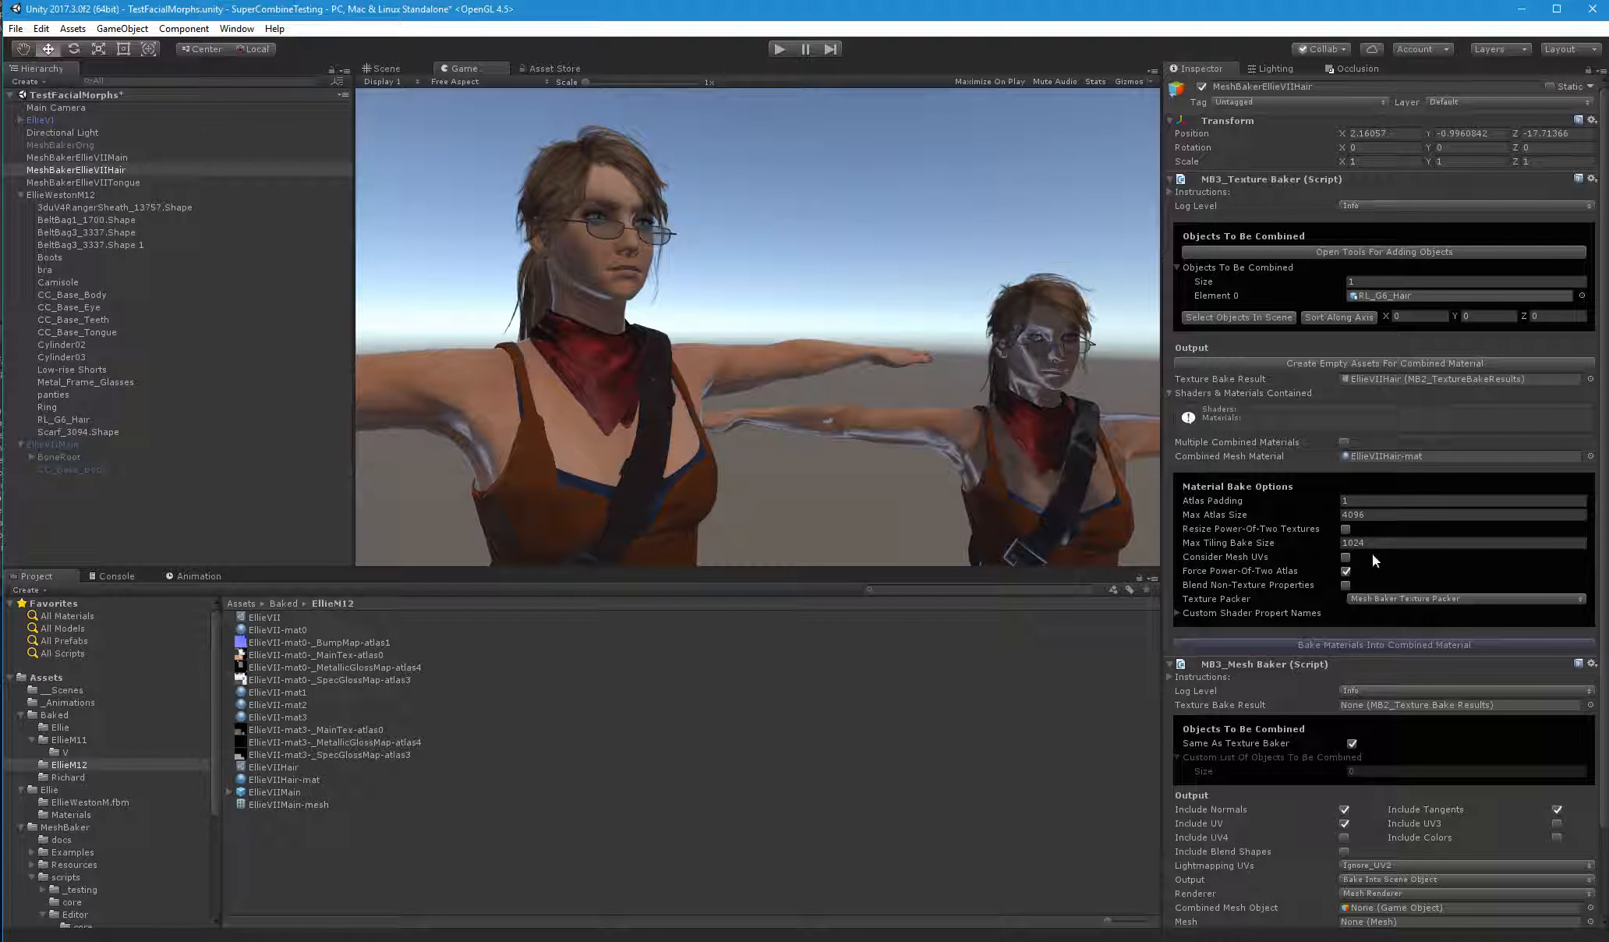
Set the hair baker's max tiling bake size to 2048 and enable multiple combined materials with out-of-bounds submeshes and atlas splitting off
click(1281, 540)
text(2048)
click(1344, 442)
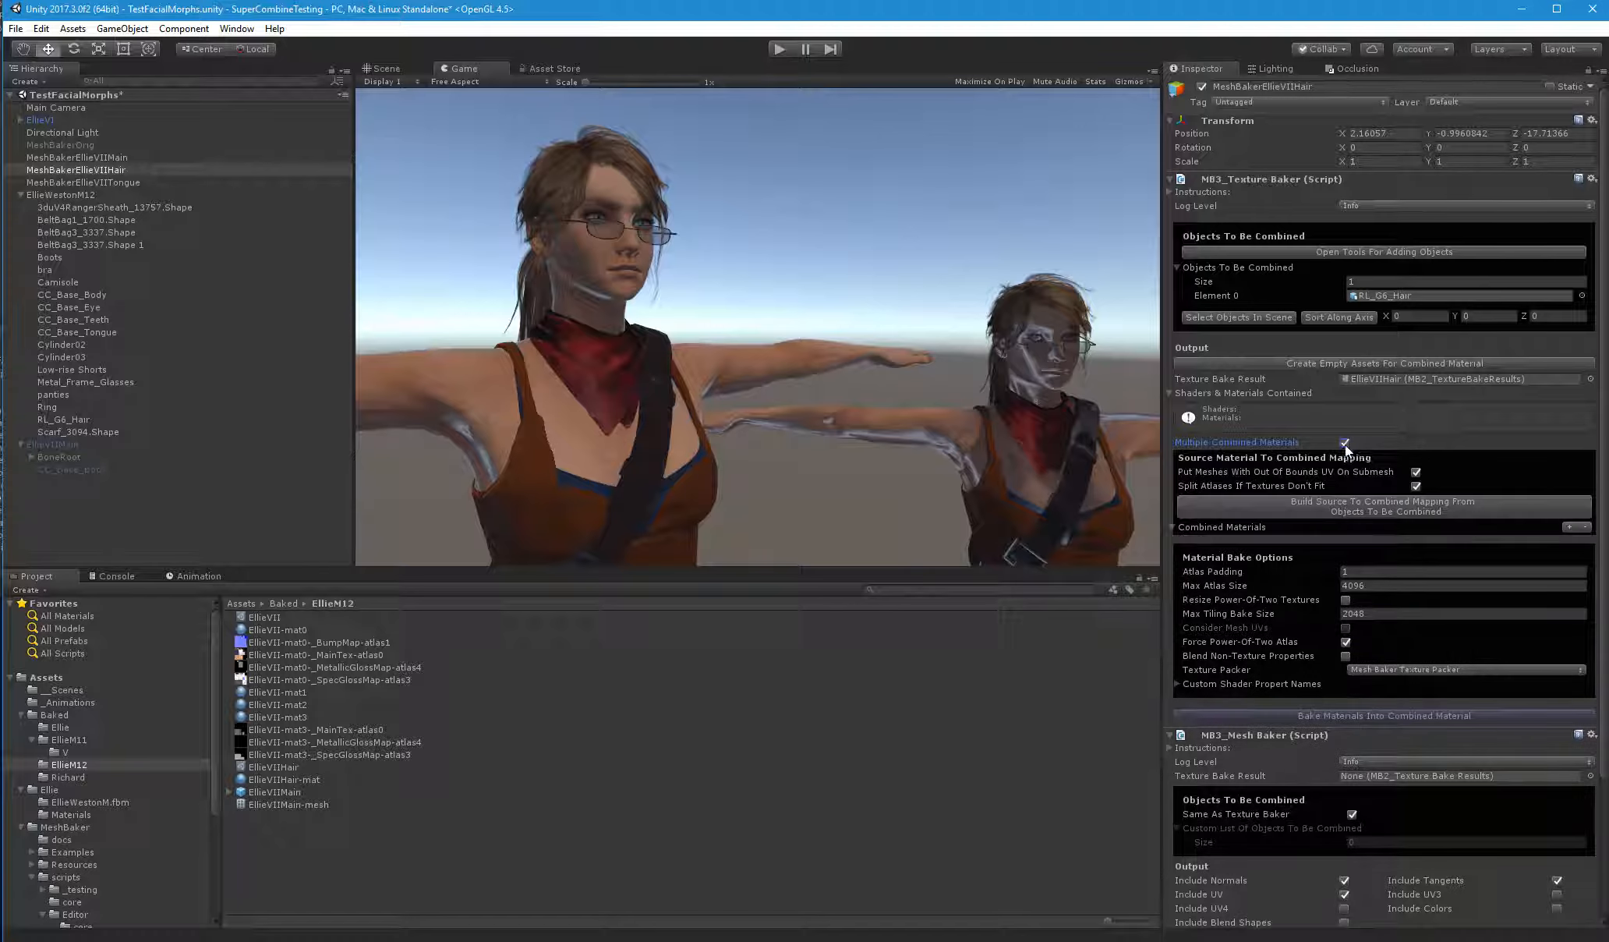
click(1415, 484)
Build the source-to-combined mapping from the hair object and bake its materials into the combined material
click(1427, 505)
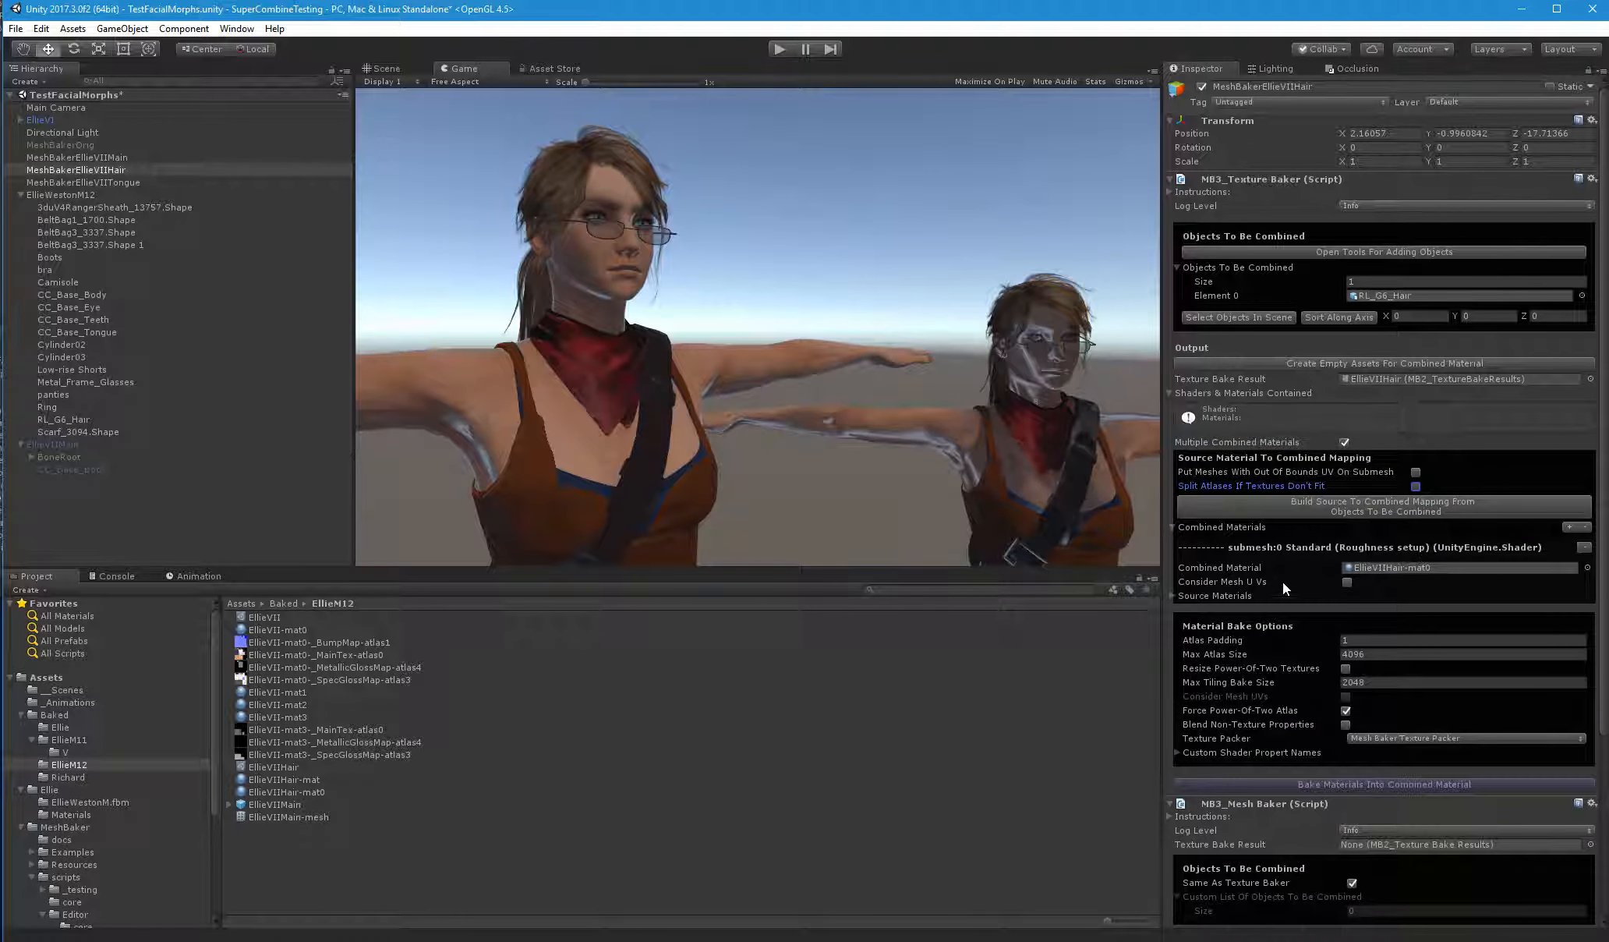
scroll(1325, 576, down, 3)
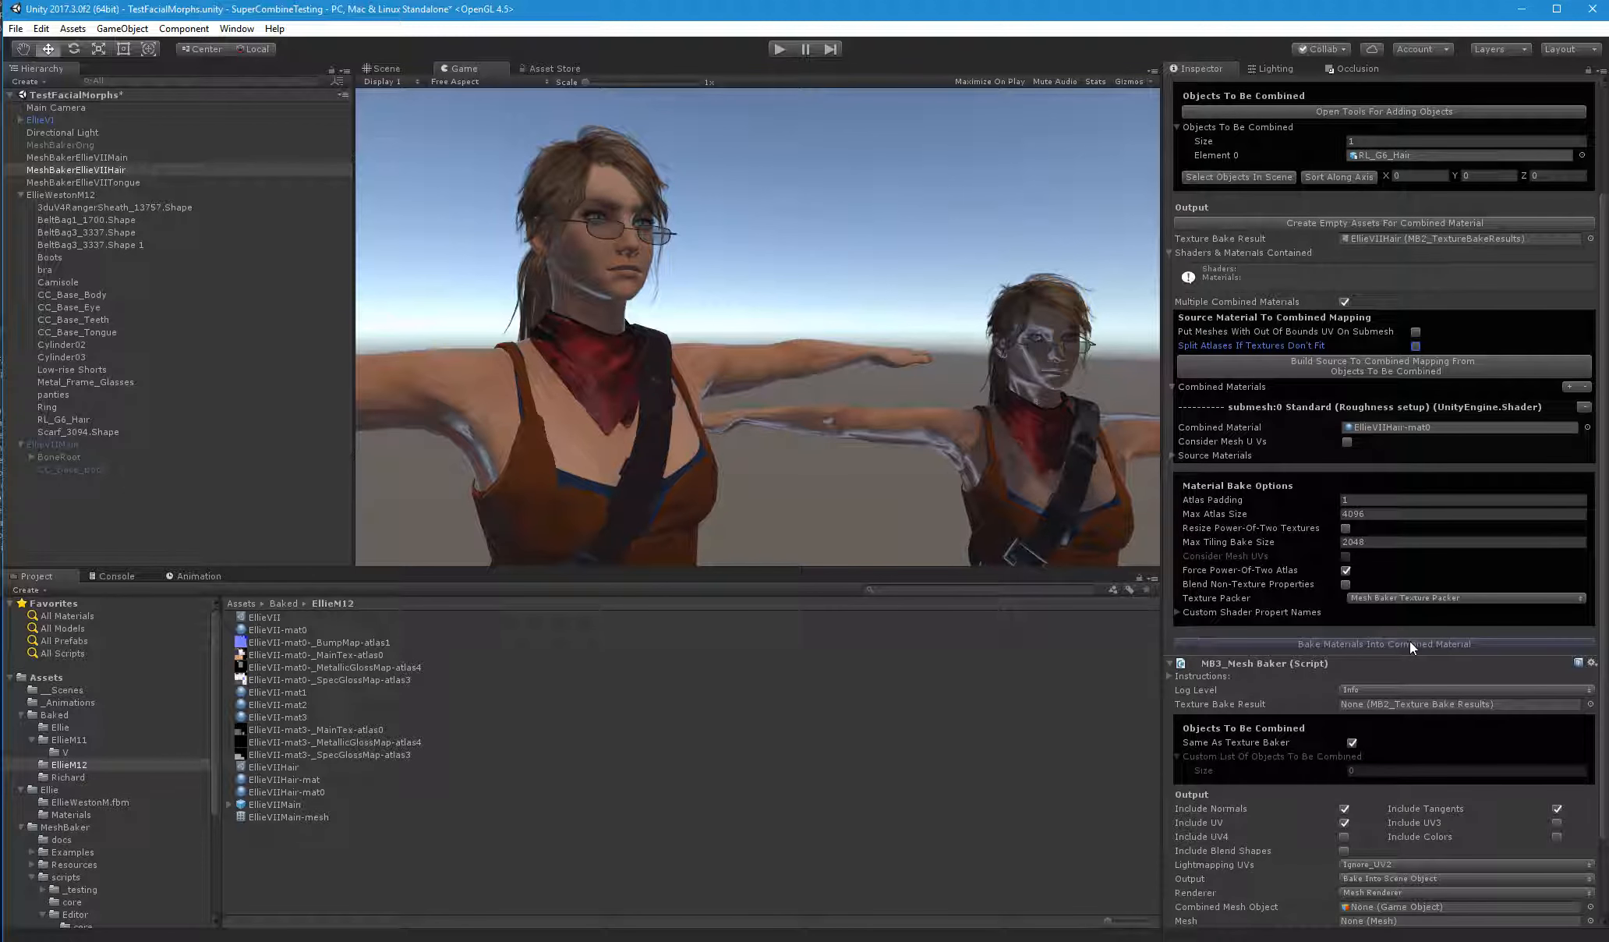
click(1409, 645)
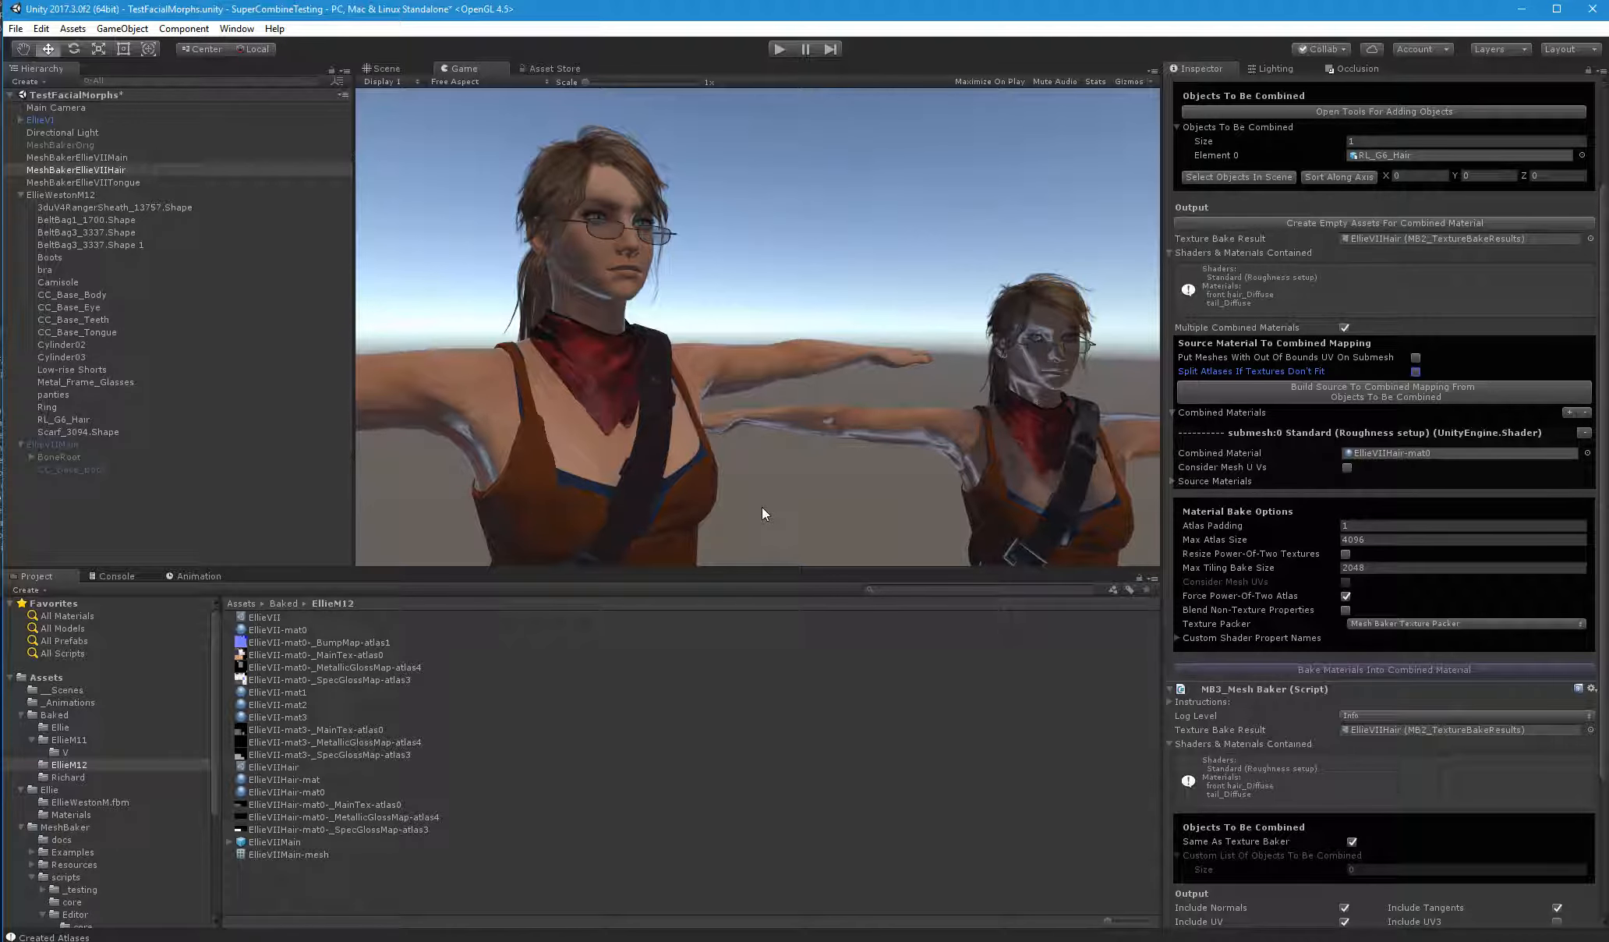
Set the hair Mesh Baker to include blend shapes and use a Skinned Mesh Renderer
scroll(1276, 806, down, 3)
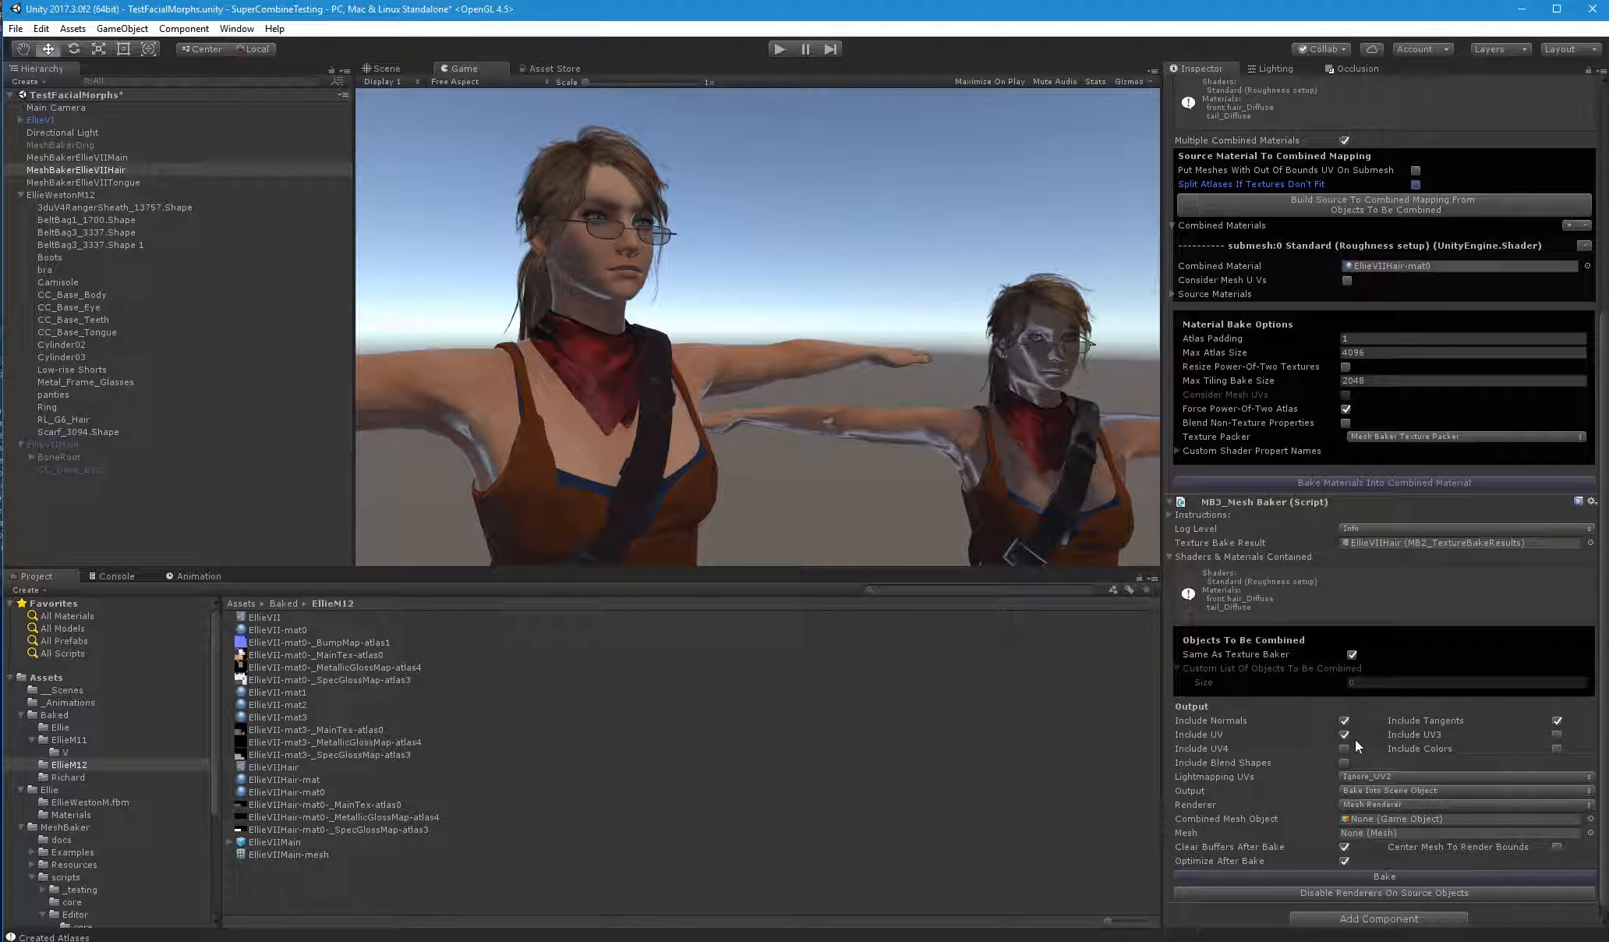
click(1379, 806)
click(1391, 842)
Create an empty scene object named EllieVIIHair and make a prefab from it in the EllieM12 folder
right_click(65, 502)
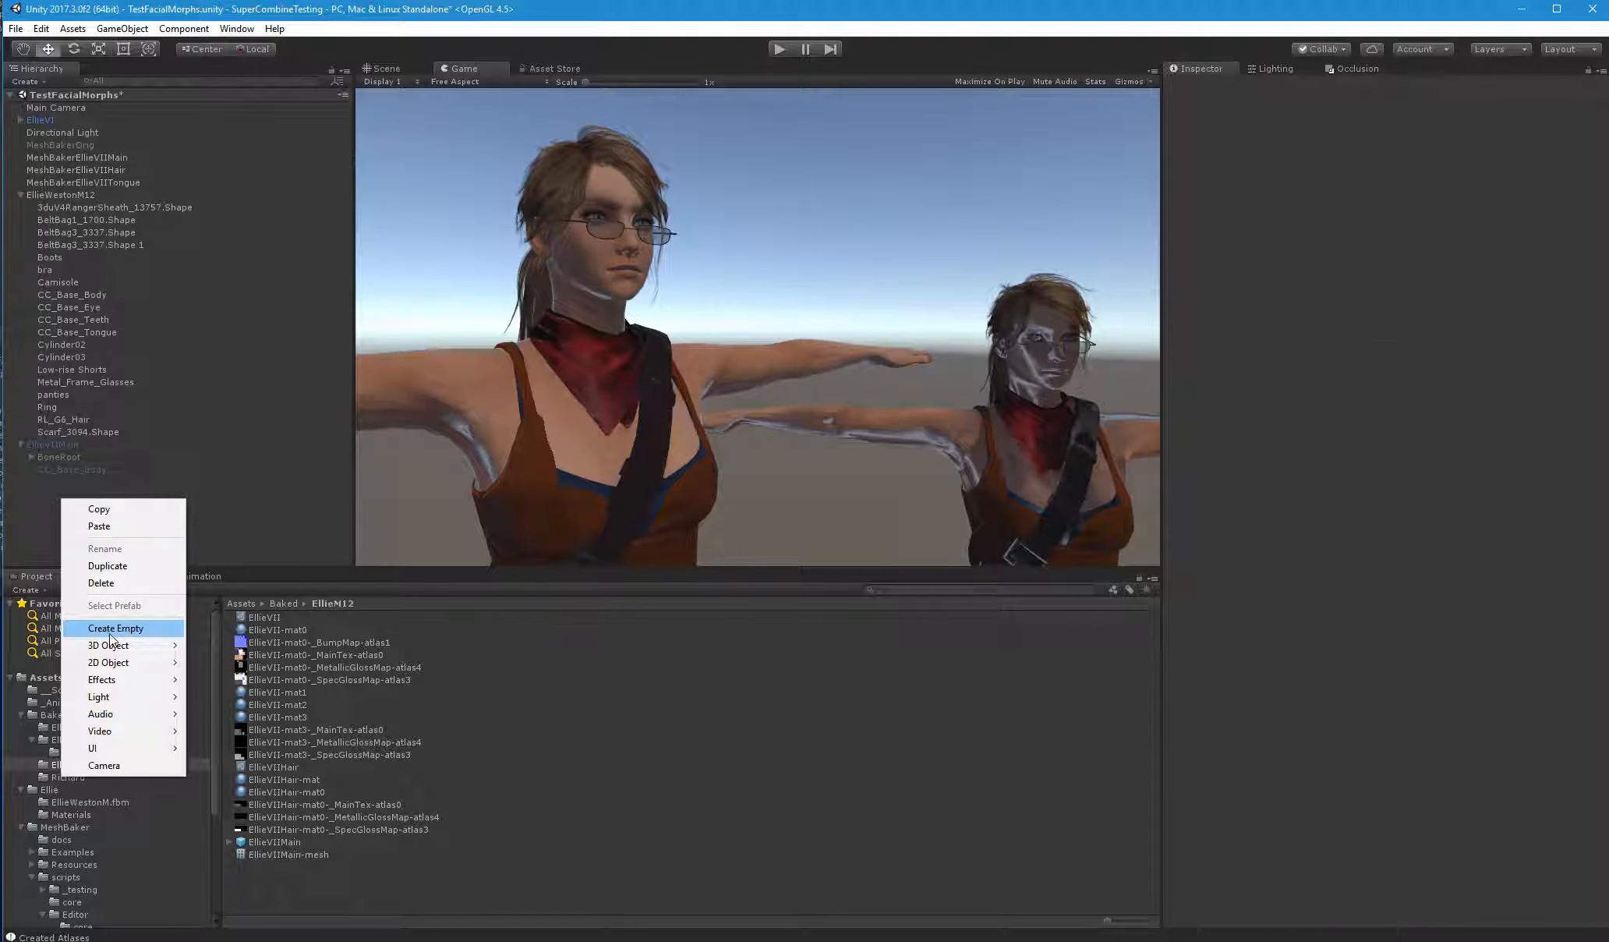
click(86, 629)
click(60, 489)
click(84, 483)
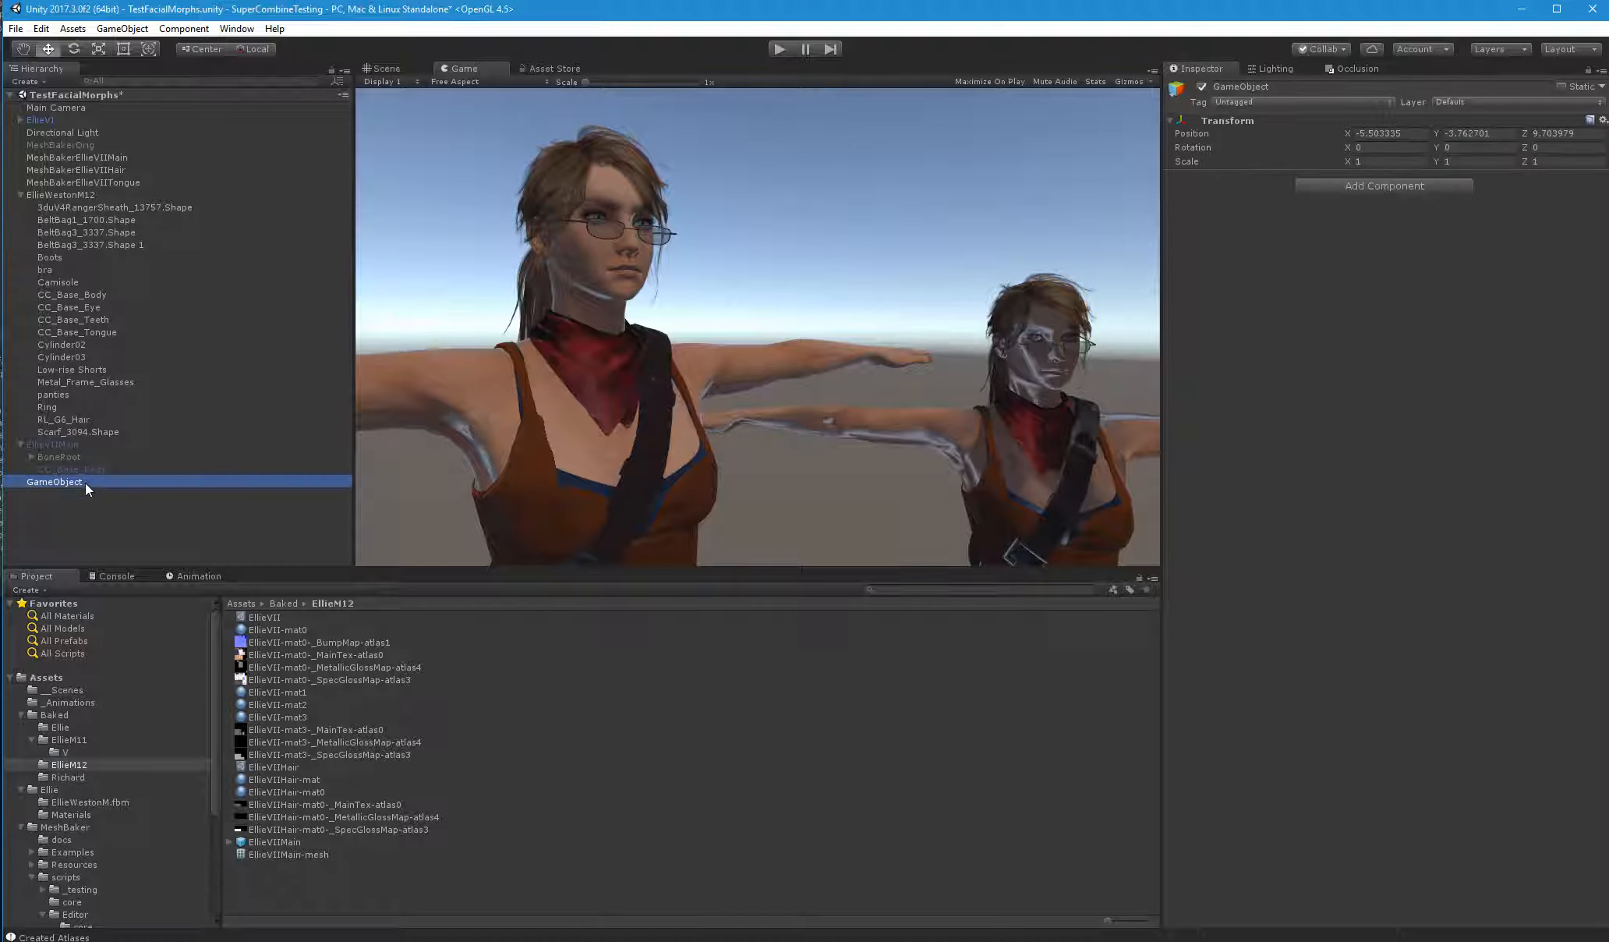
click(85, 483)
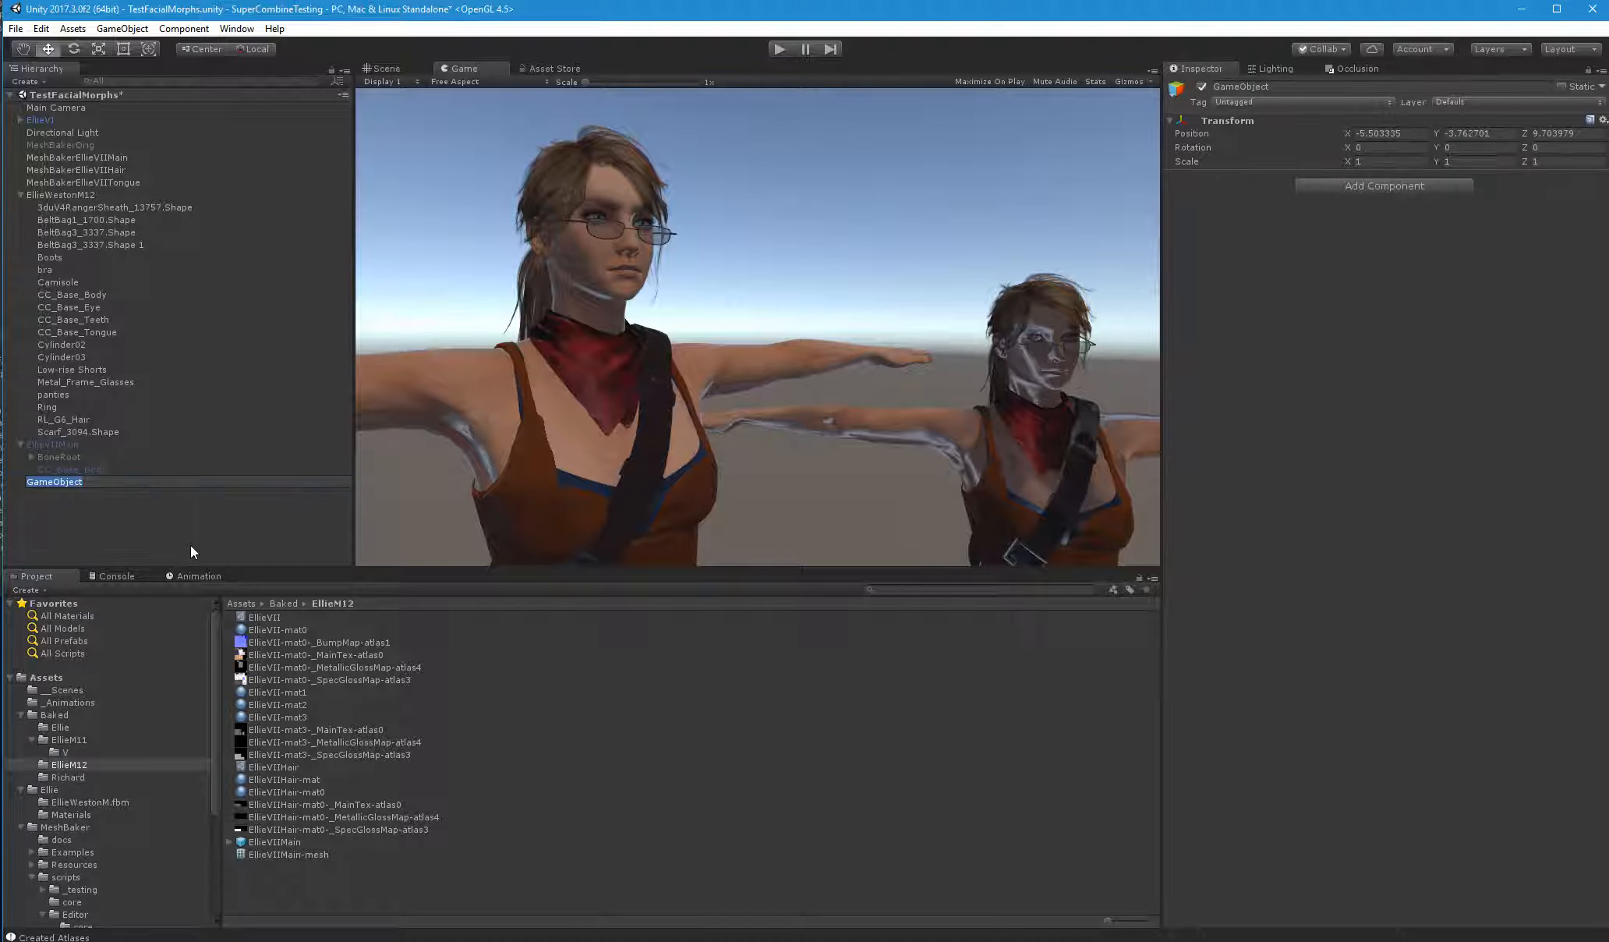
text(EllieVIIHair)
key(Return)
drag(81, 482, 361, 895)
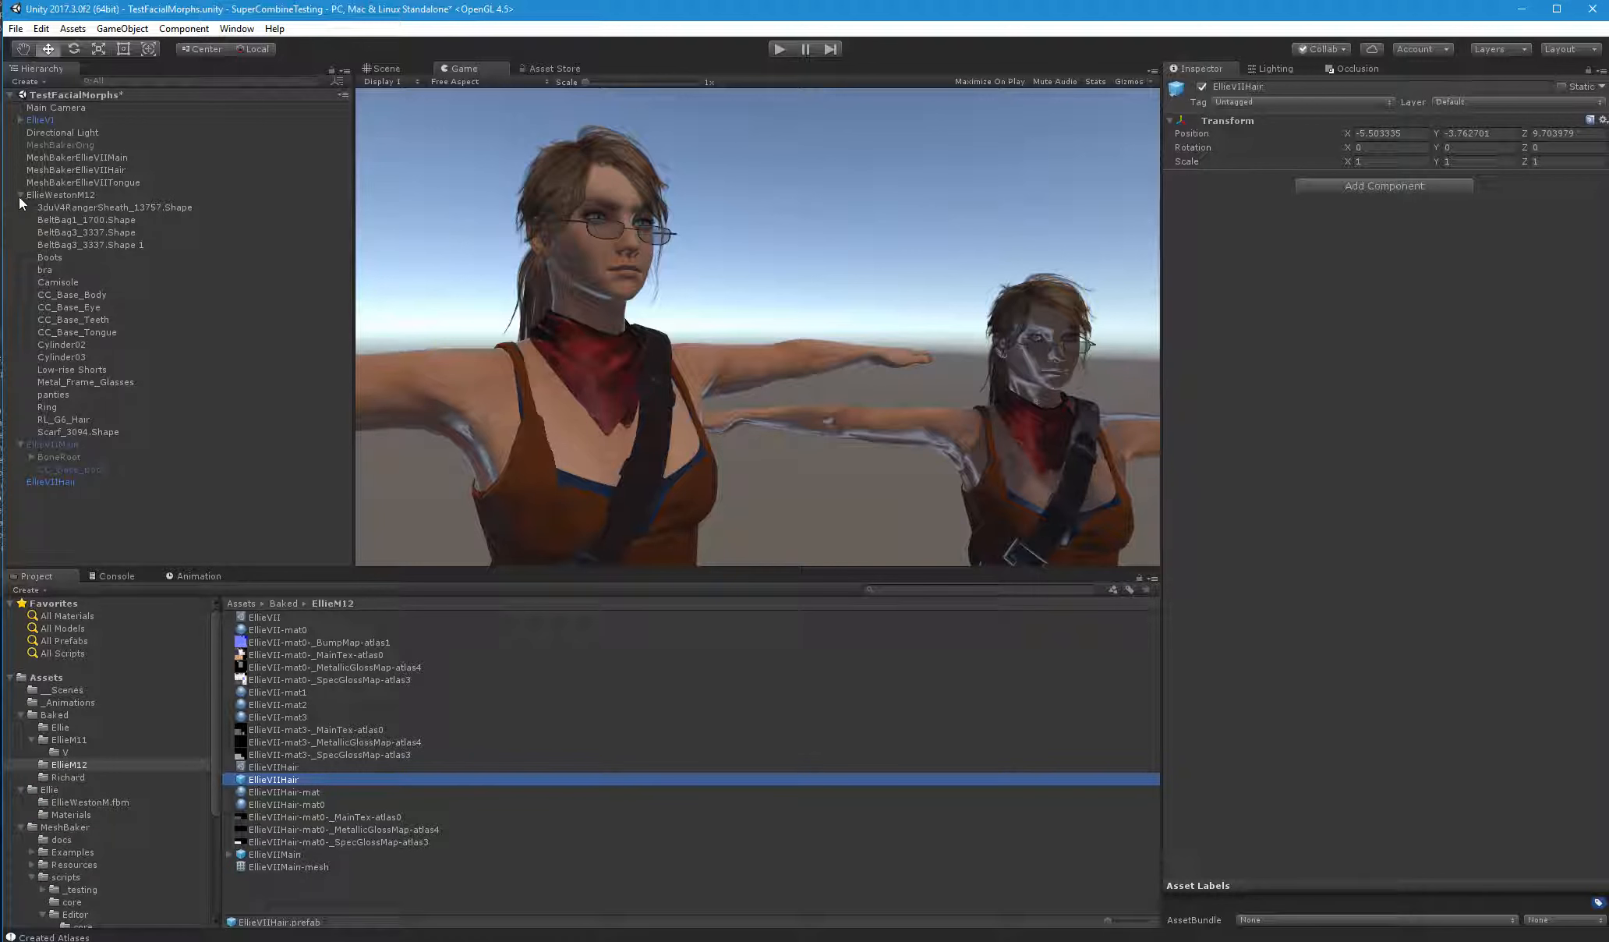
Assign the EllieVIIHair prefab as the hair baker's combined mesh object and bake with Optimize After Bake off
click(83, 171)
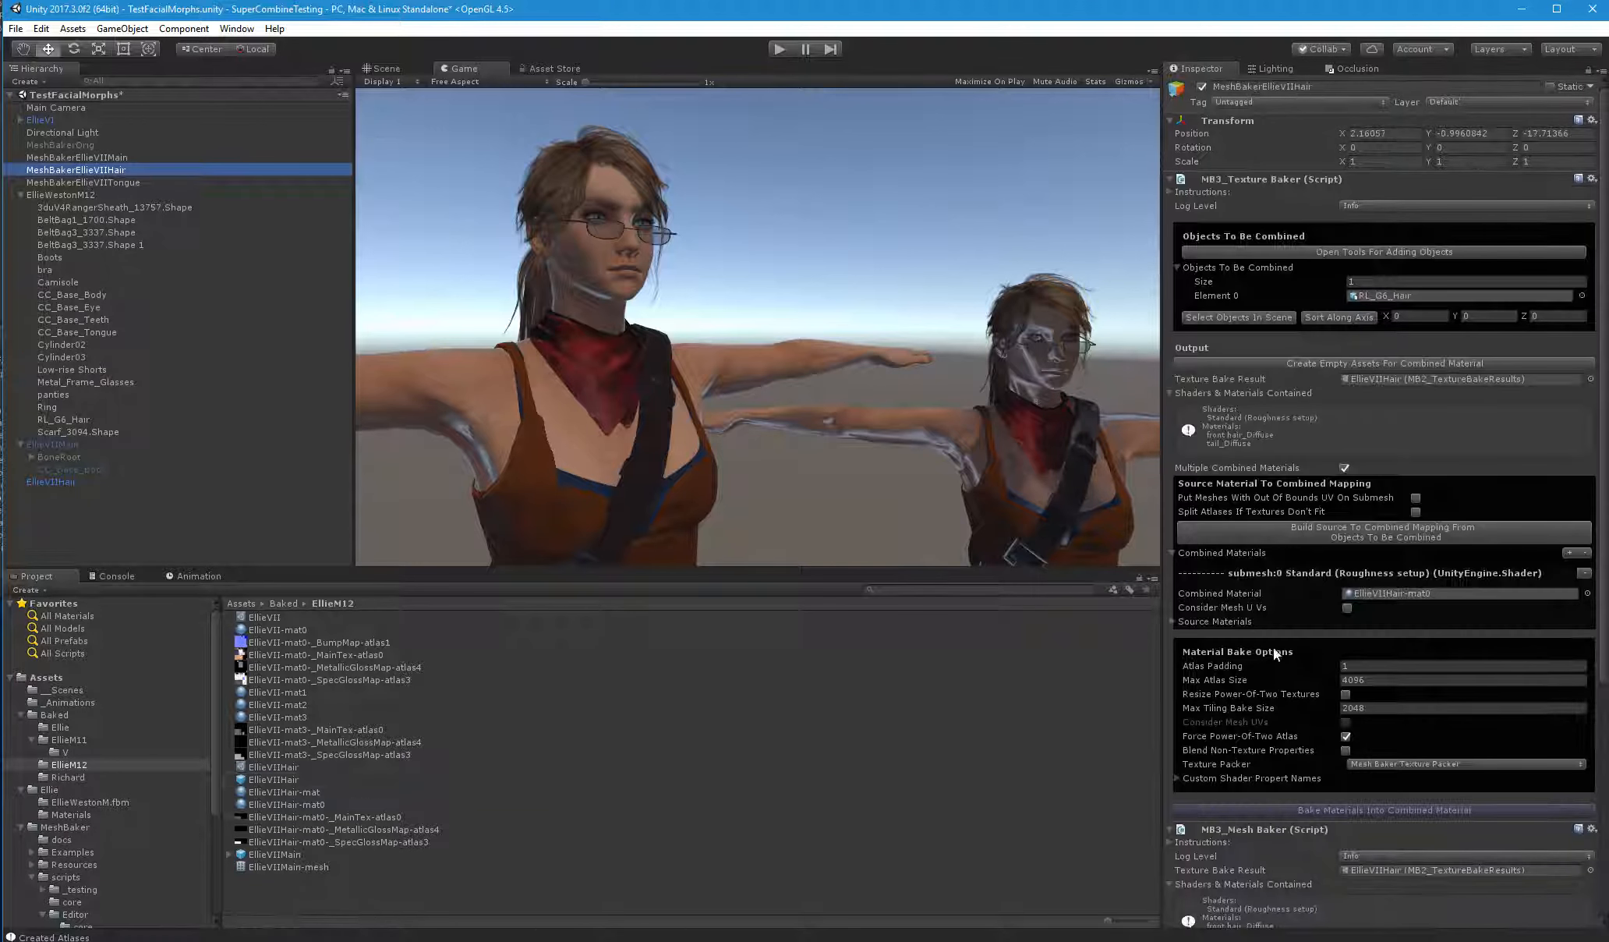
scroll(1278, 648, down, 3)
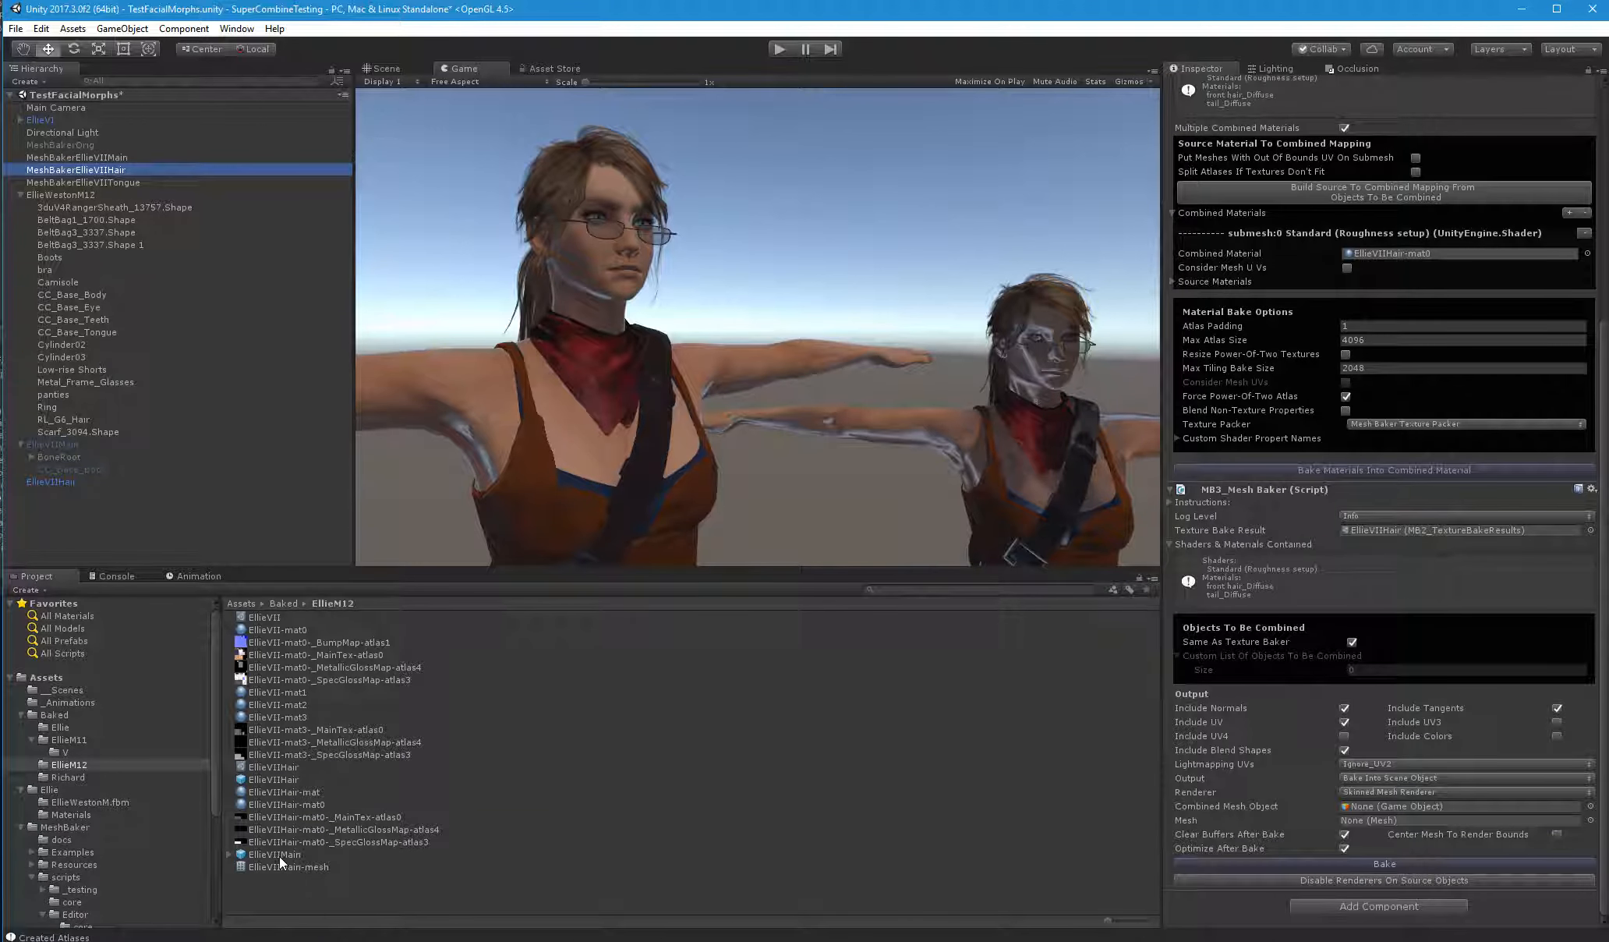
drag(285, 781, 1422, 807)
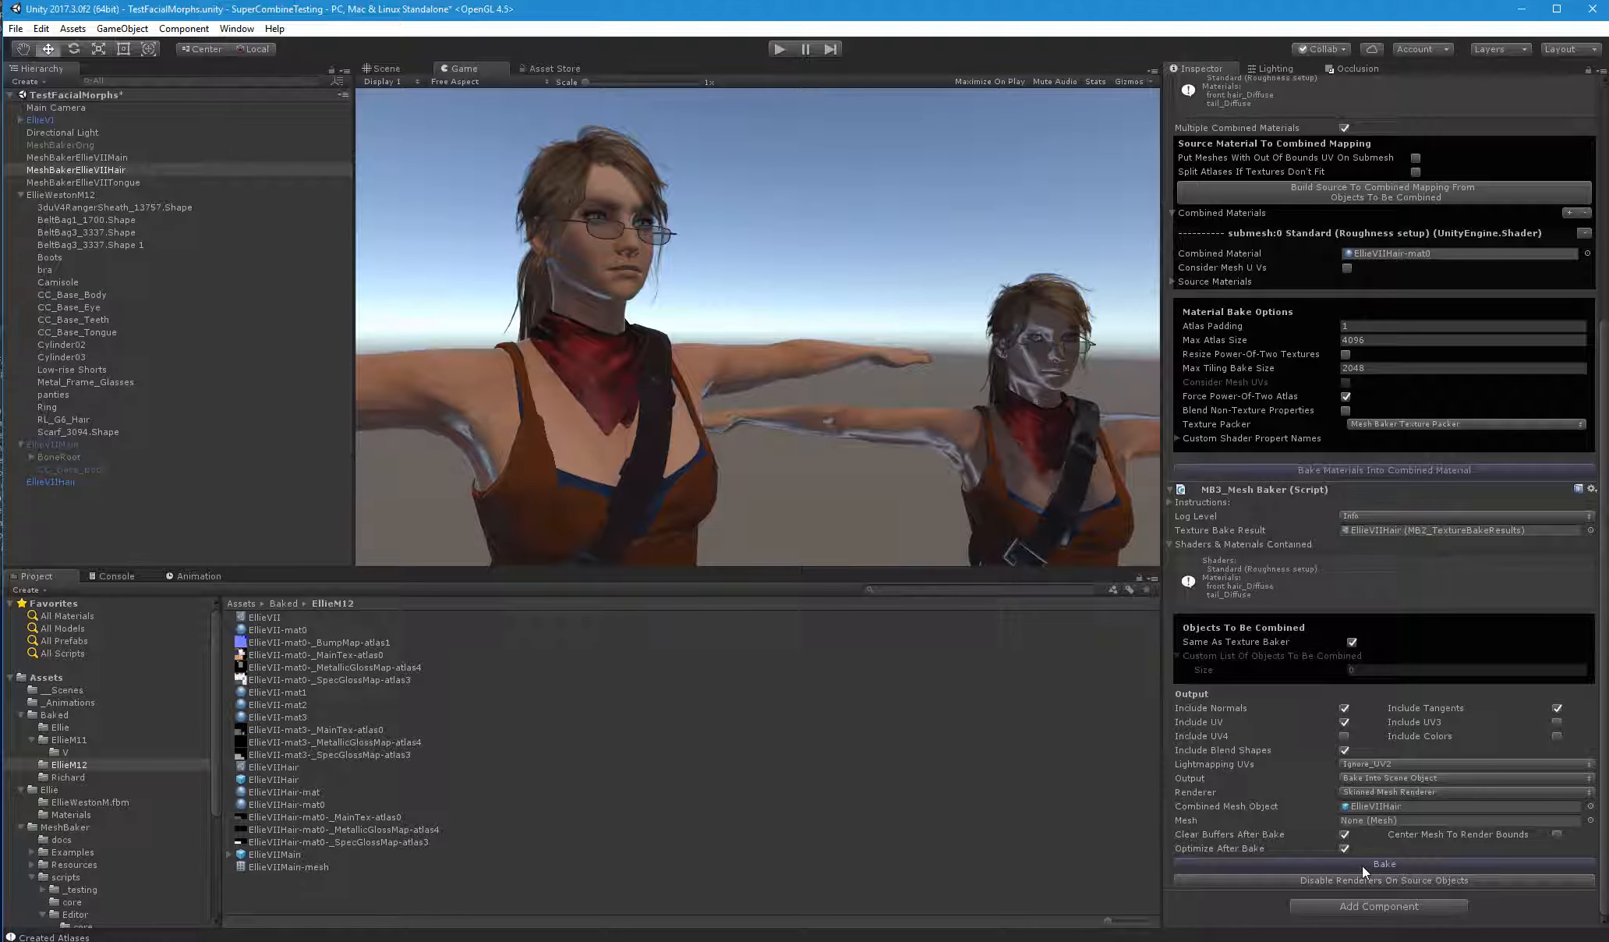
click(1344, 847)
click(1379, 865)
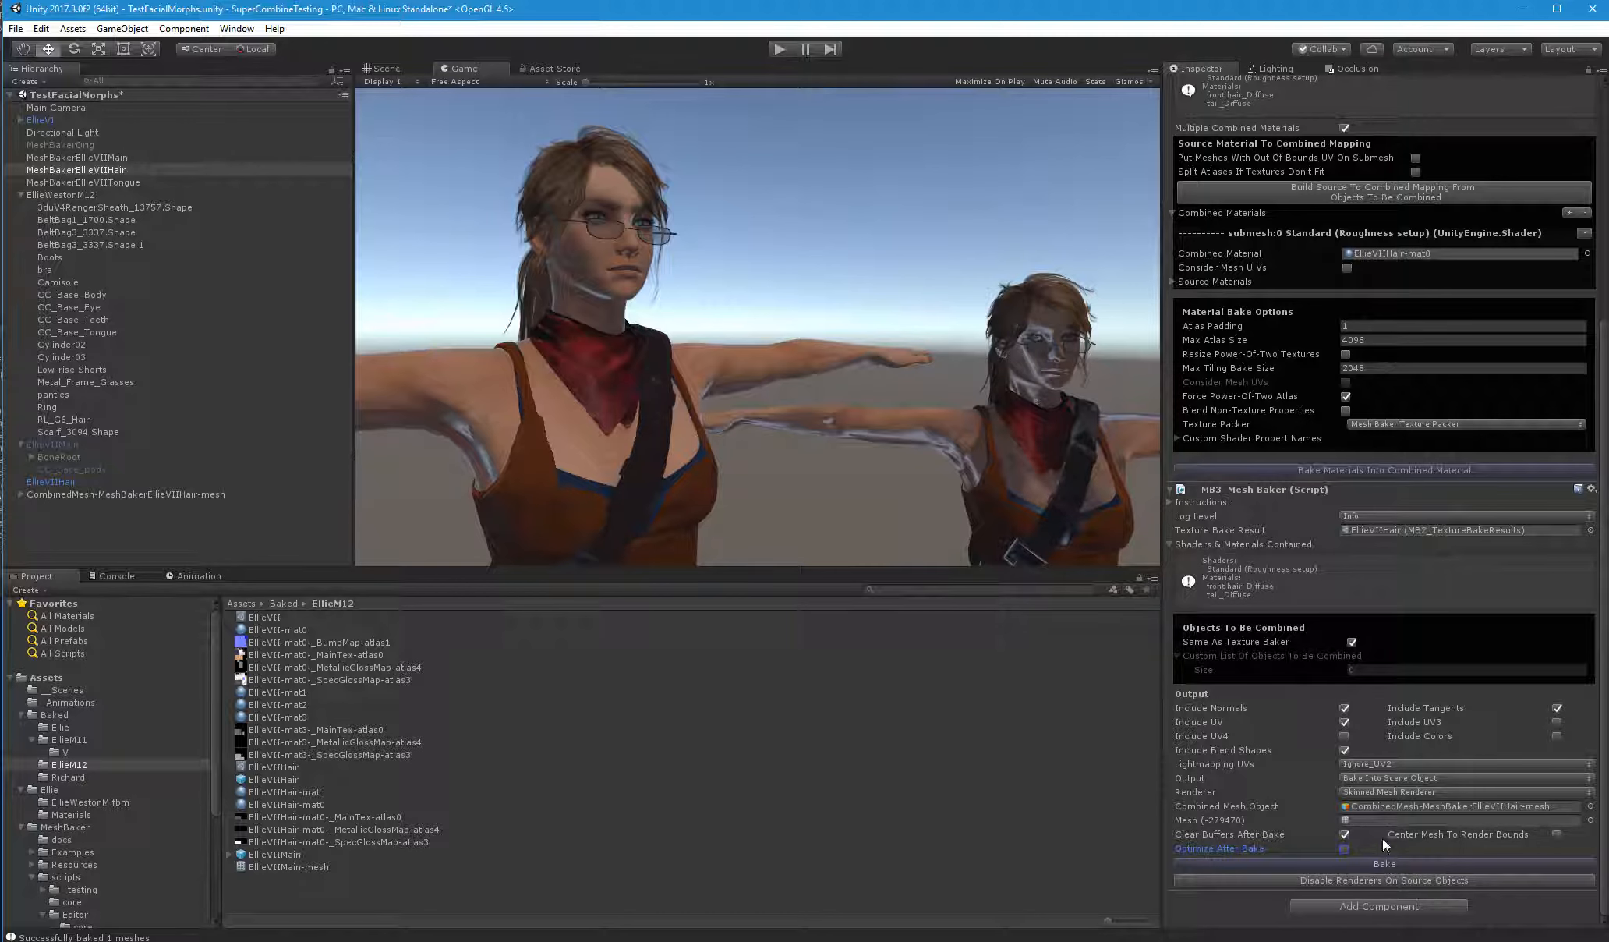
Switch the hair baker's output to Bake Into Prefab, assign EllieVIIHair as the combined mesh prefab, and bake
click(1380, 777)
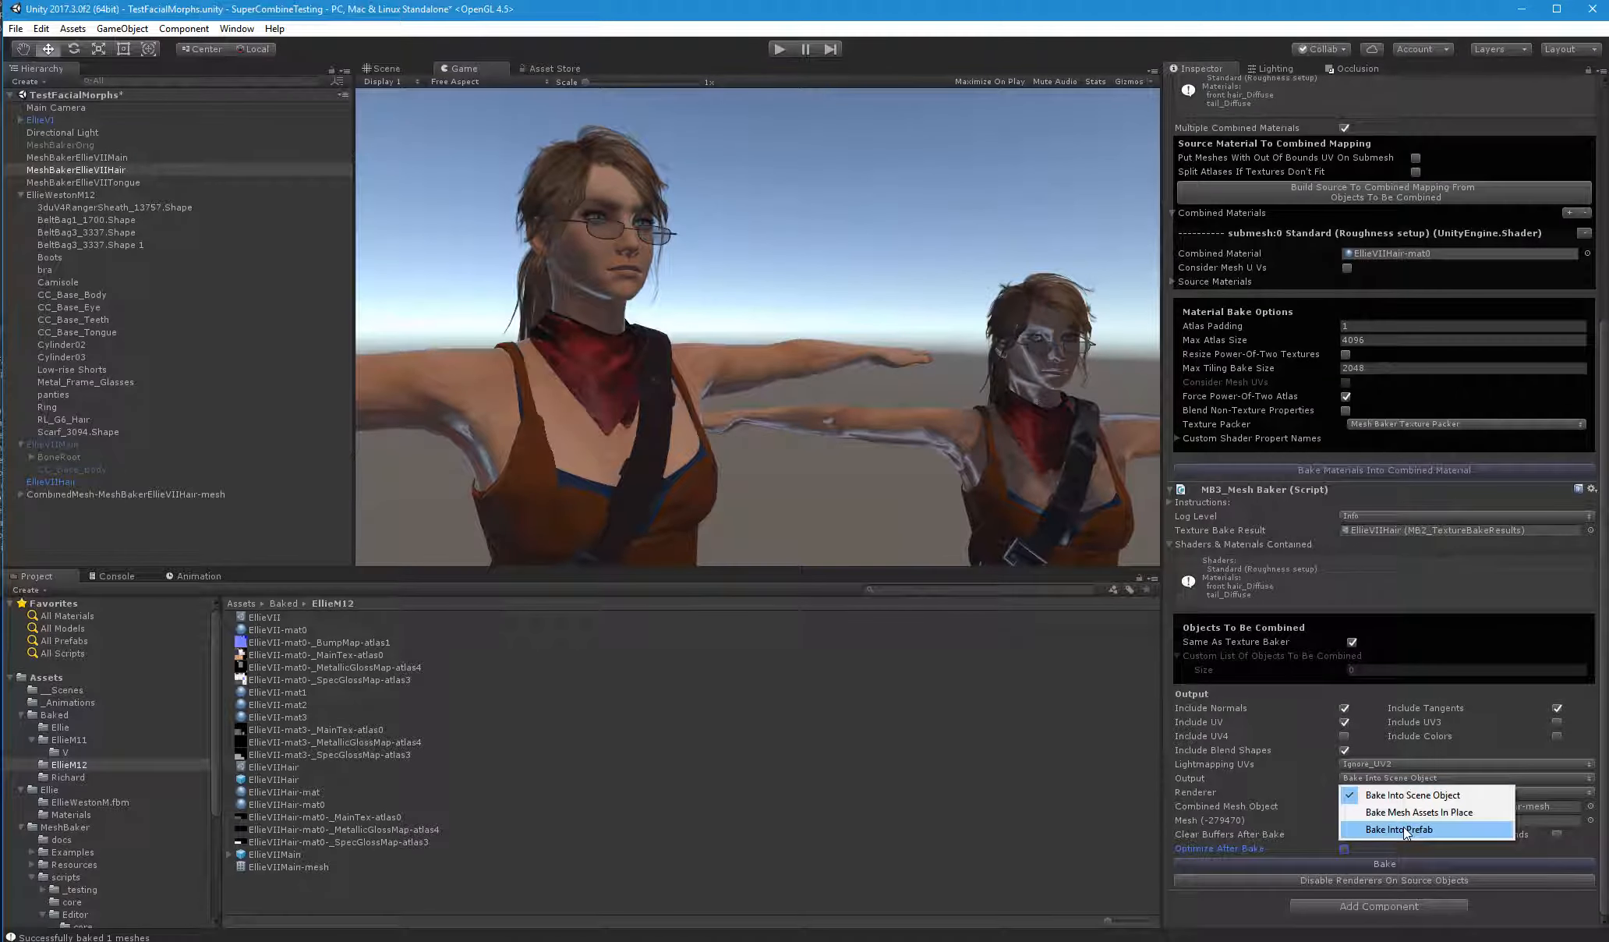
click(1409, 833)
click(1419, 865)
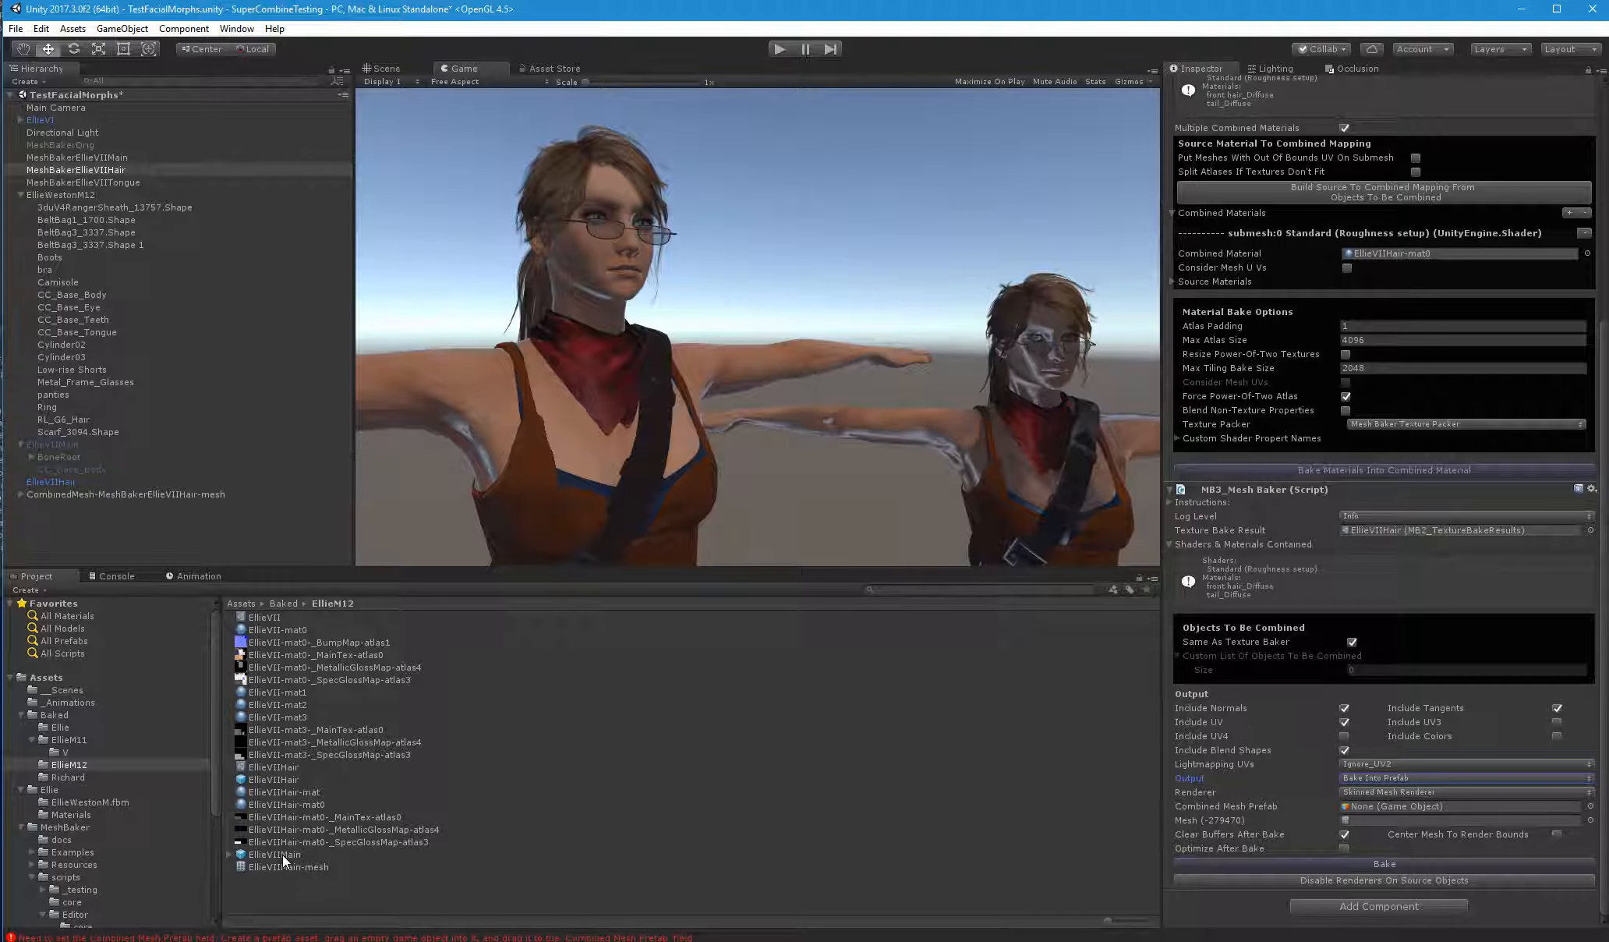
drag(284, 781, 1396, 817)
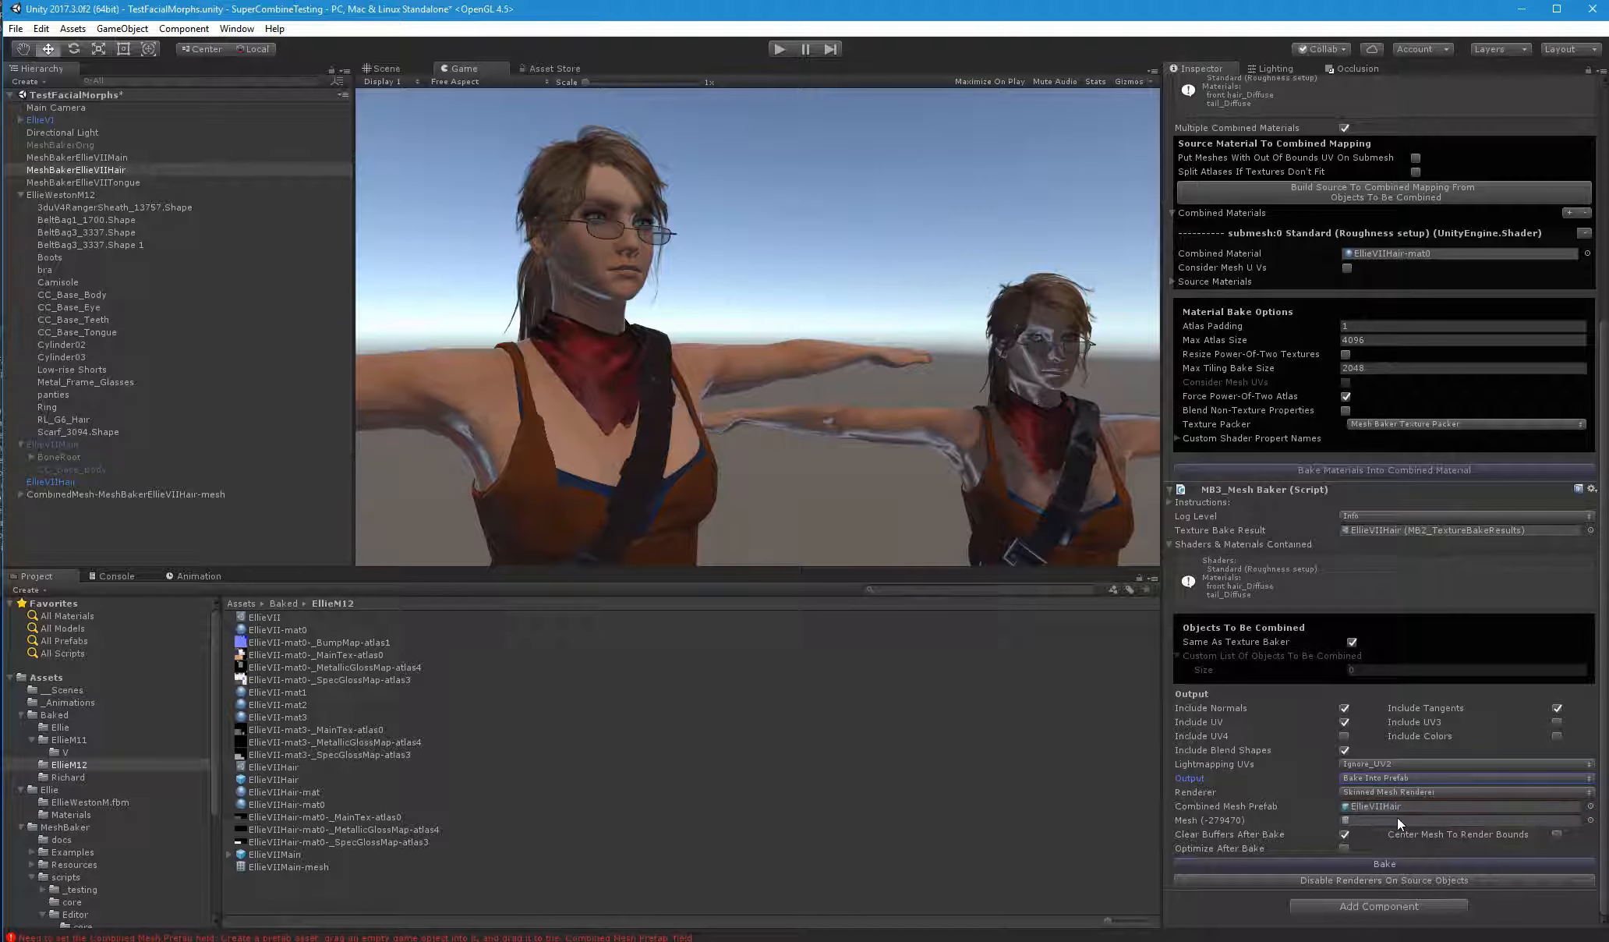
click(1410, 864)
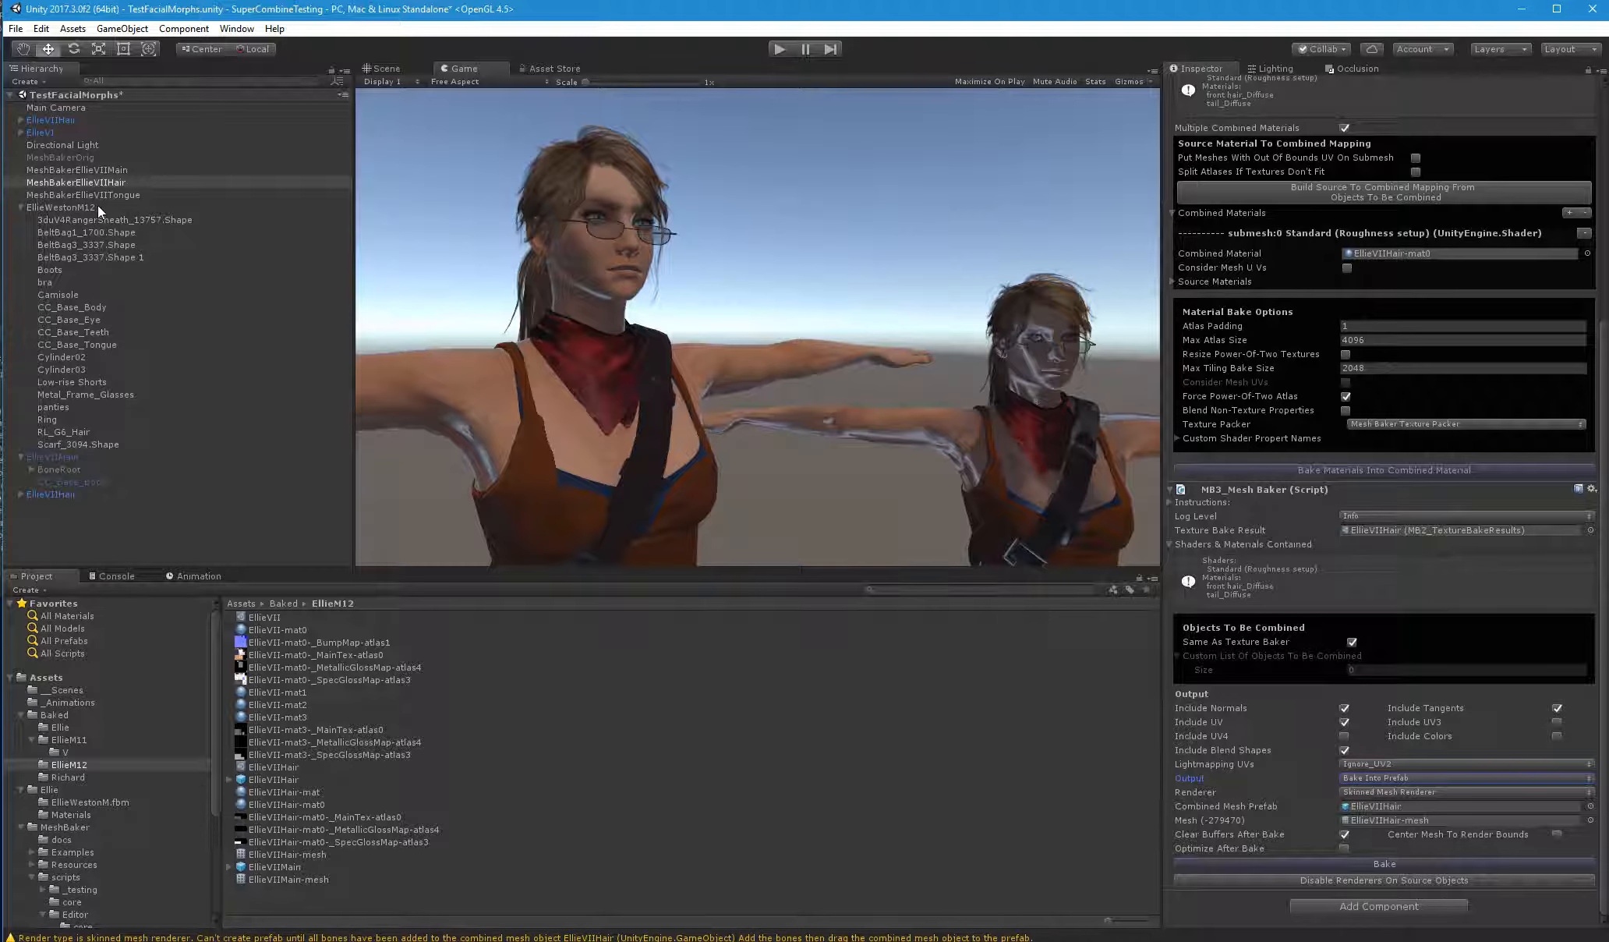
Move the baked hair mesh object out of the scene's EllieVIIHair object into EllieVIIMain, directly below BoneRoot
click(18, 507)
click(20, 495)
click(49, 497)
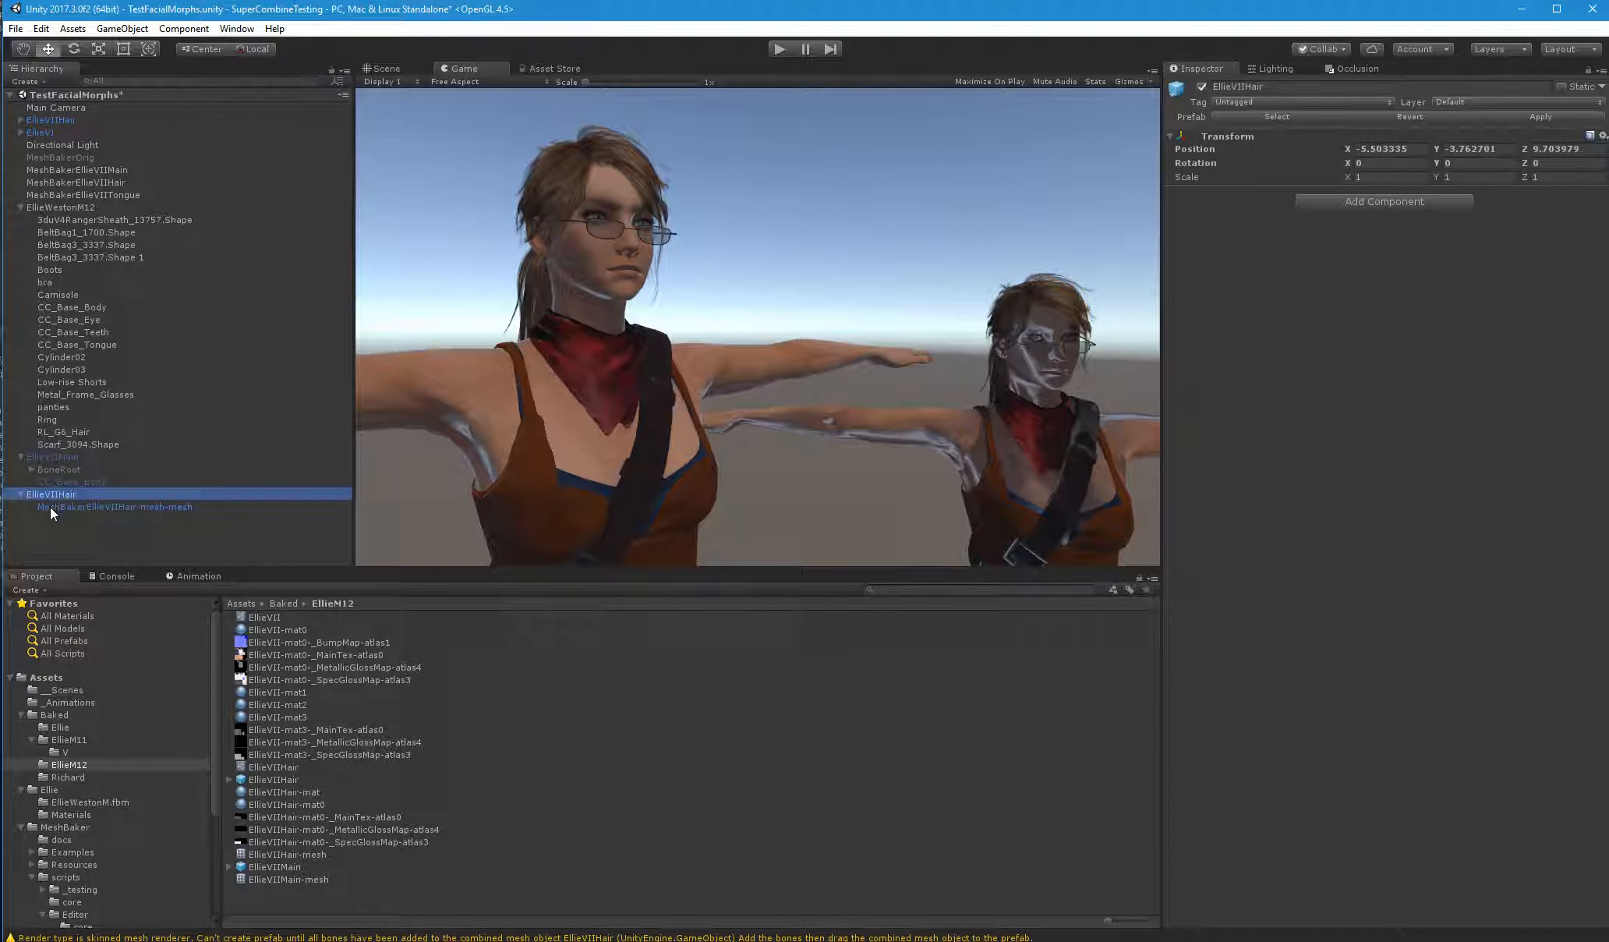
click(70, 506)
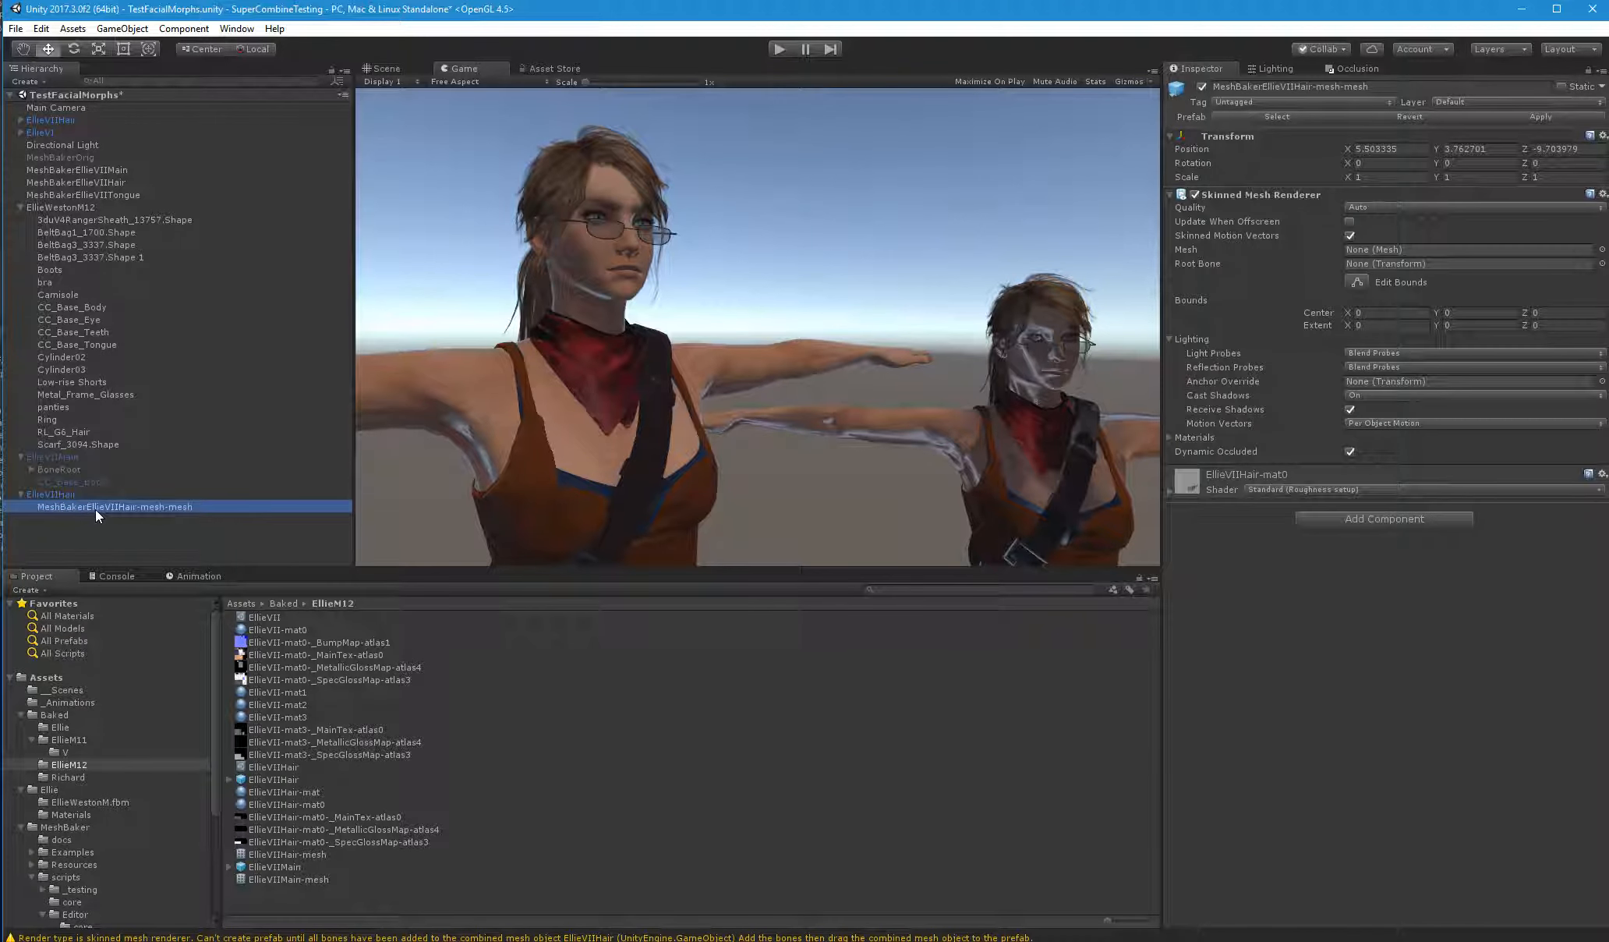
drag(94, 509, 97, 476)
click(850, 512)
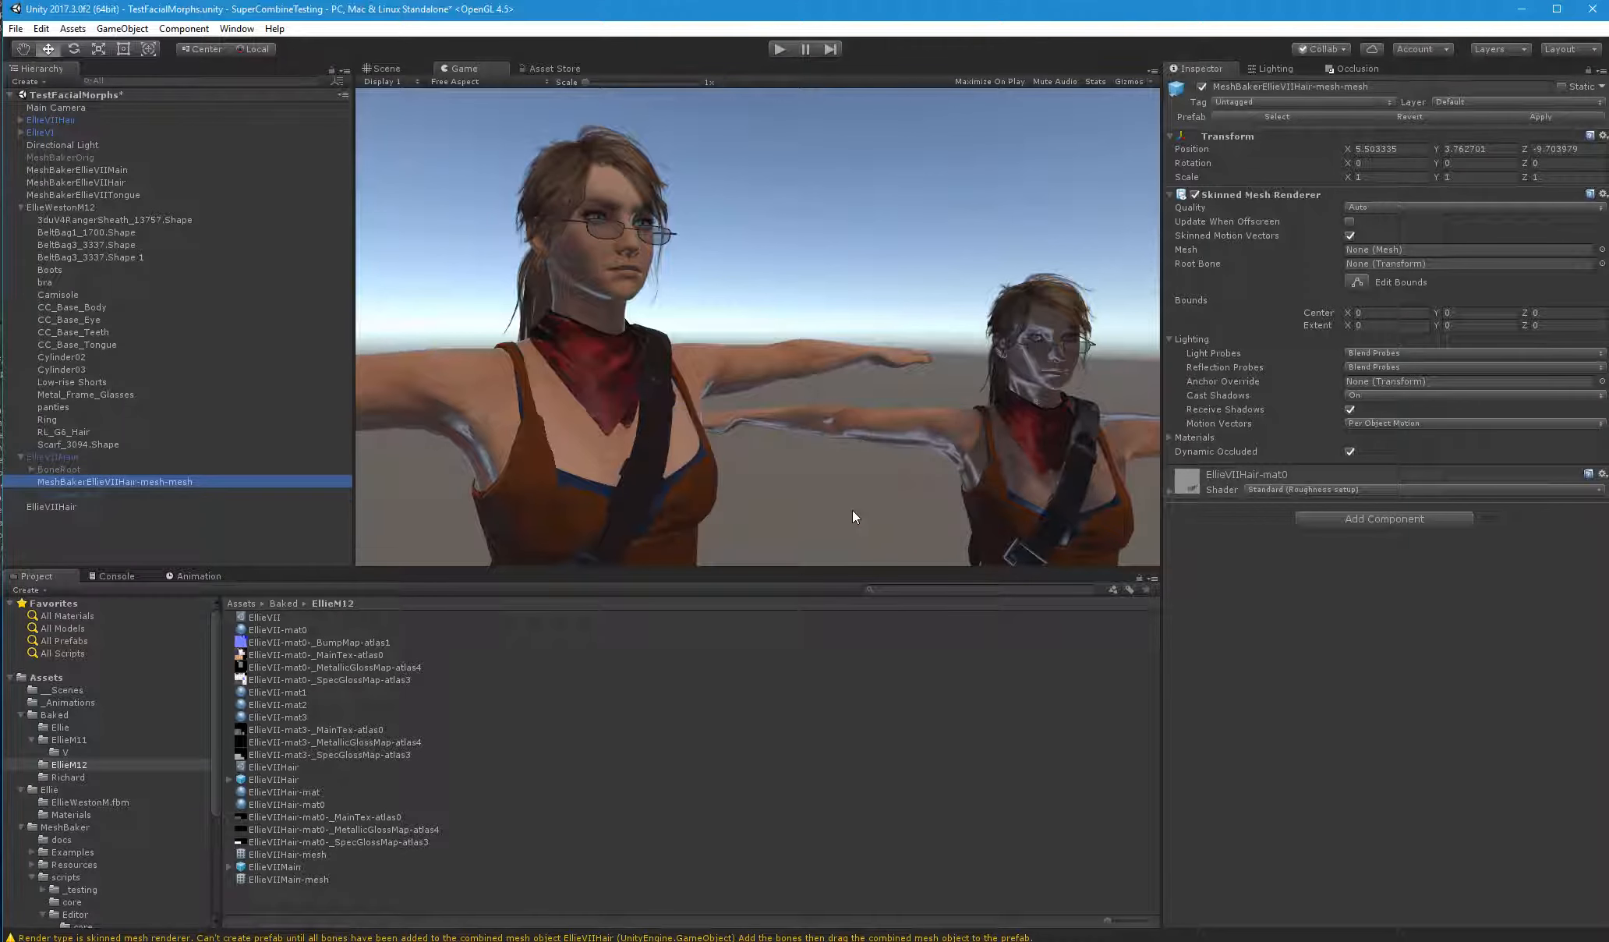
Rename the baked hair mesh object under EllieVIIMain as RL_G6_Hair, reusing the original hair object's name
click(73, 431)
click(53, 433)
key(ctrl+c)
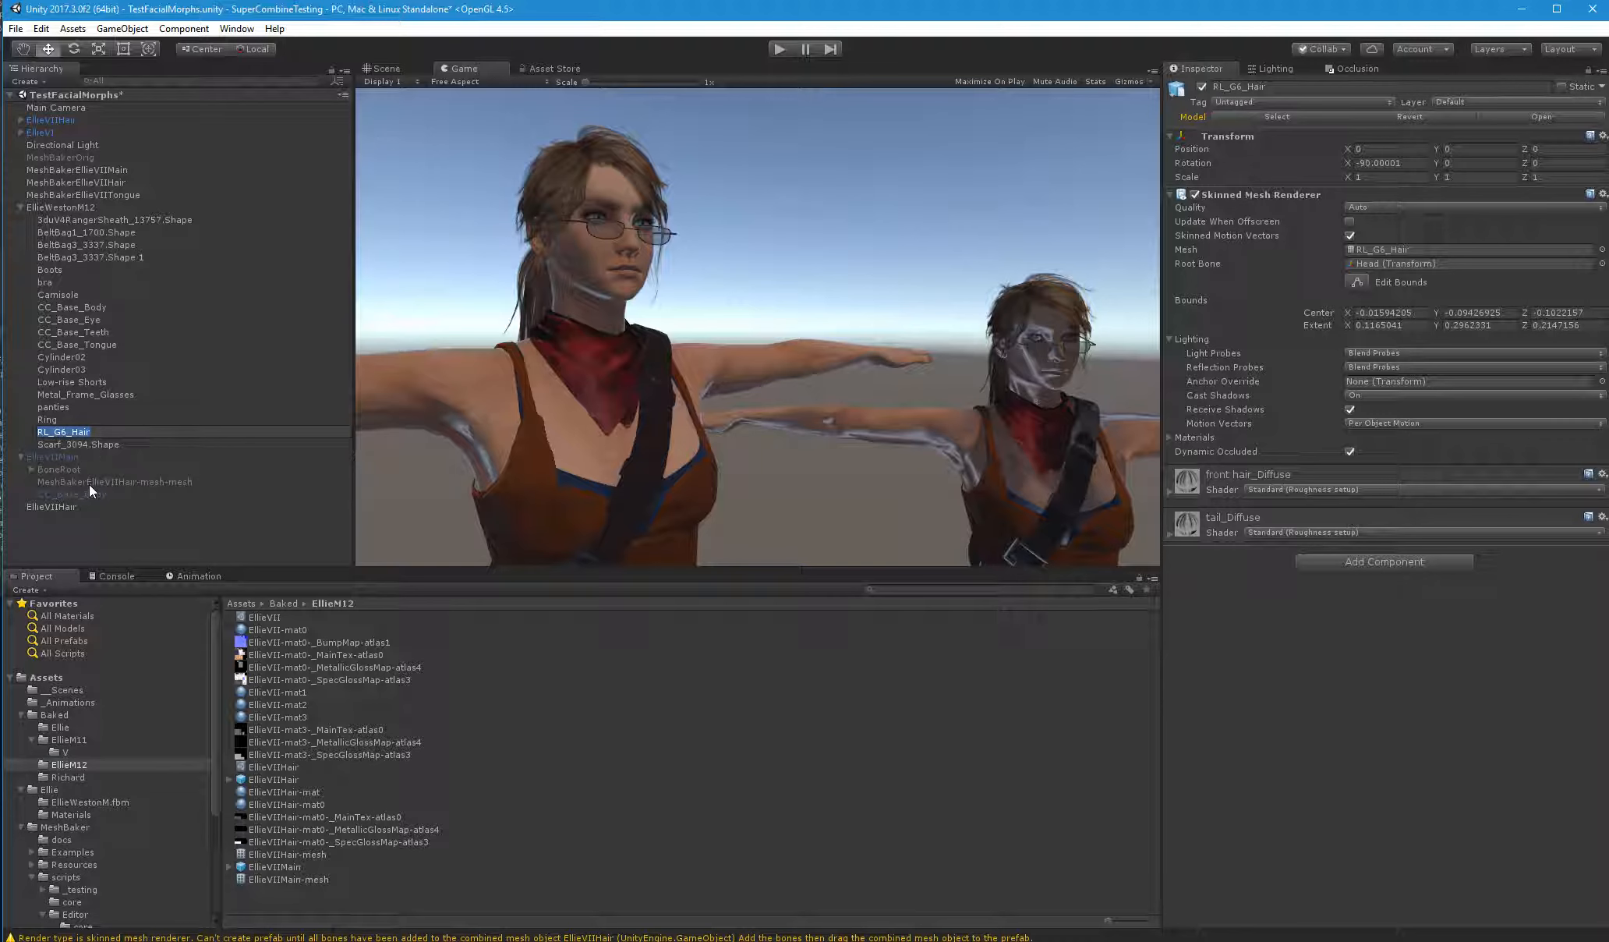
click(89, 482)
click(118, 477)
key(ctrl+v)
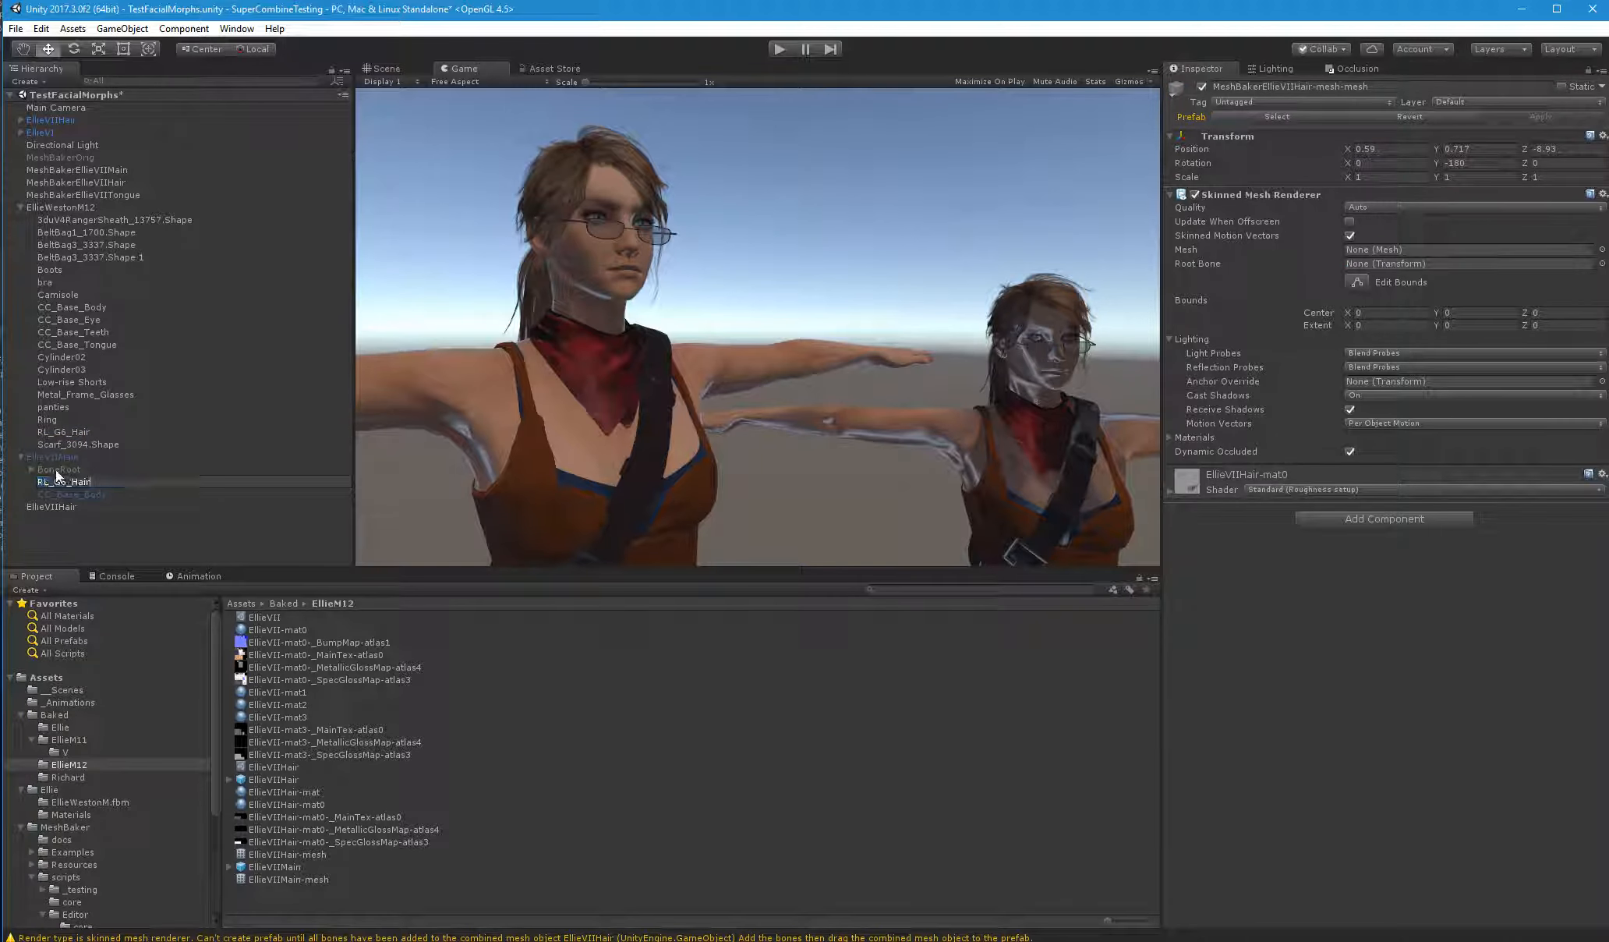
Delete the emptied EllieVIIHair object below EllieVIIMain from the scene
click(54, 455)
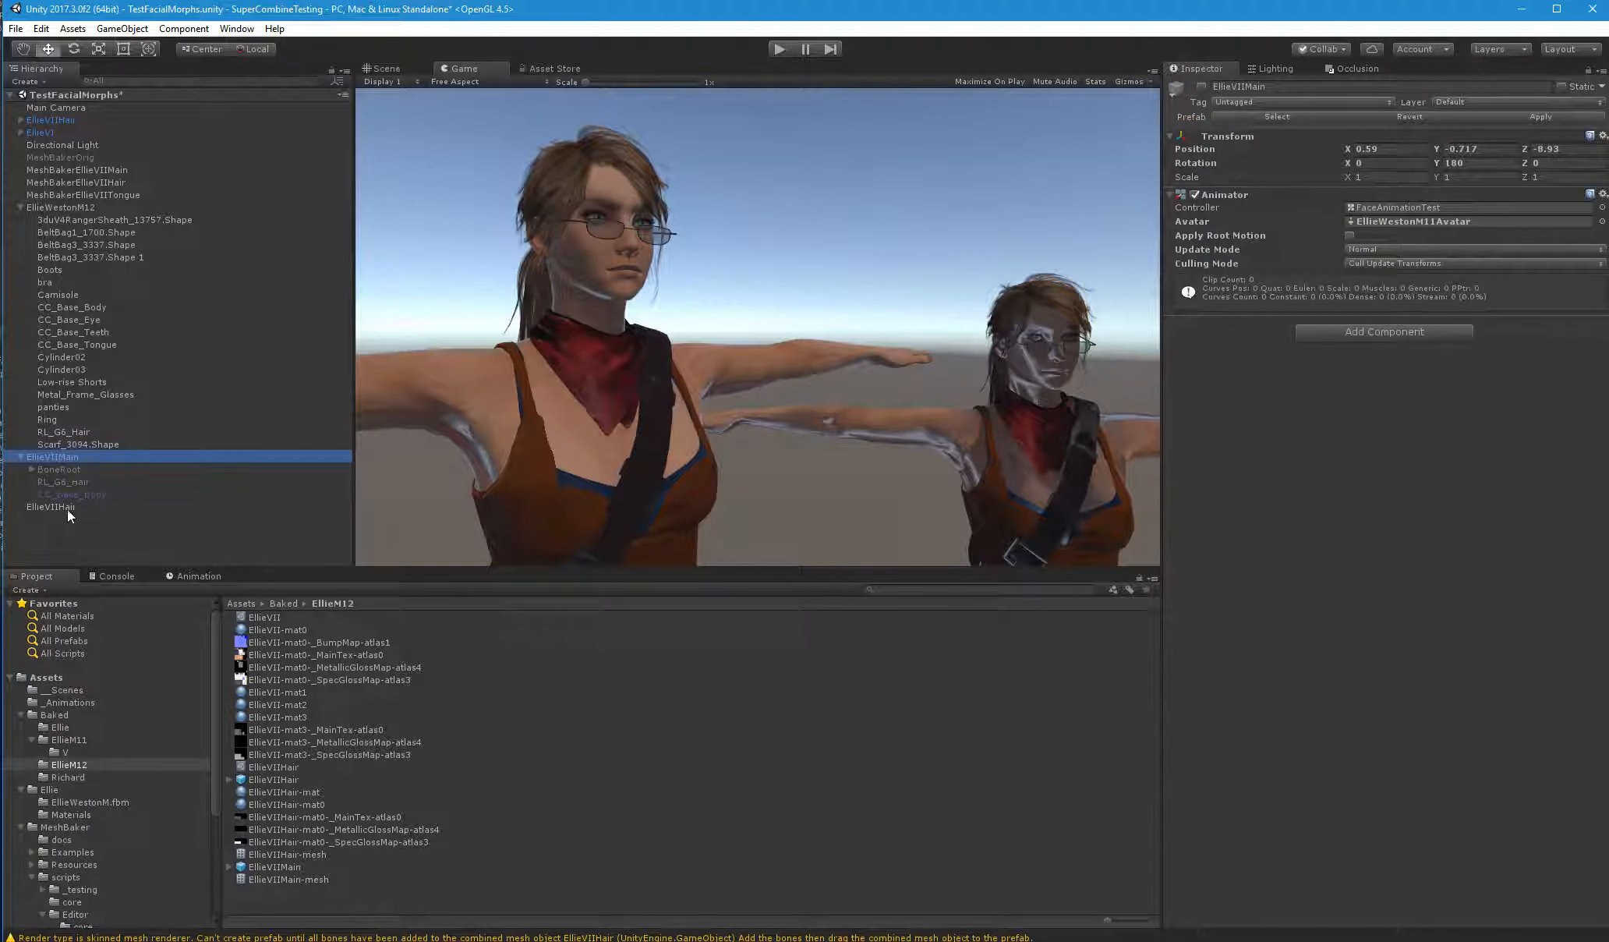
click(67, 507)
key(Delete)
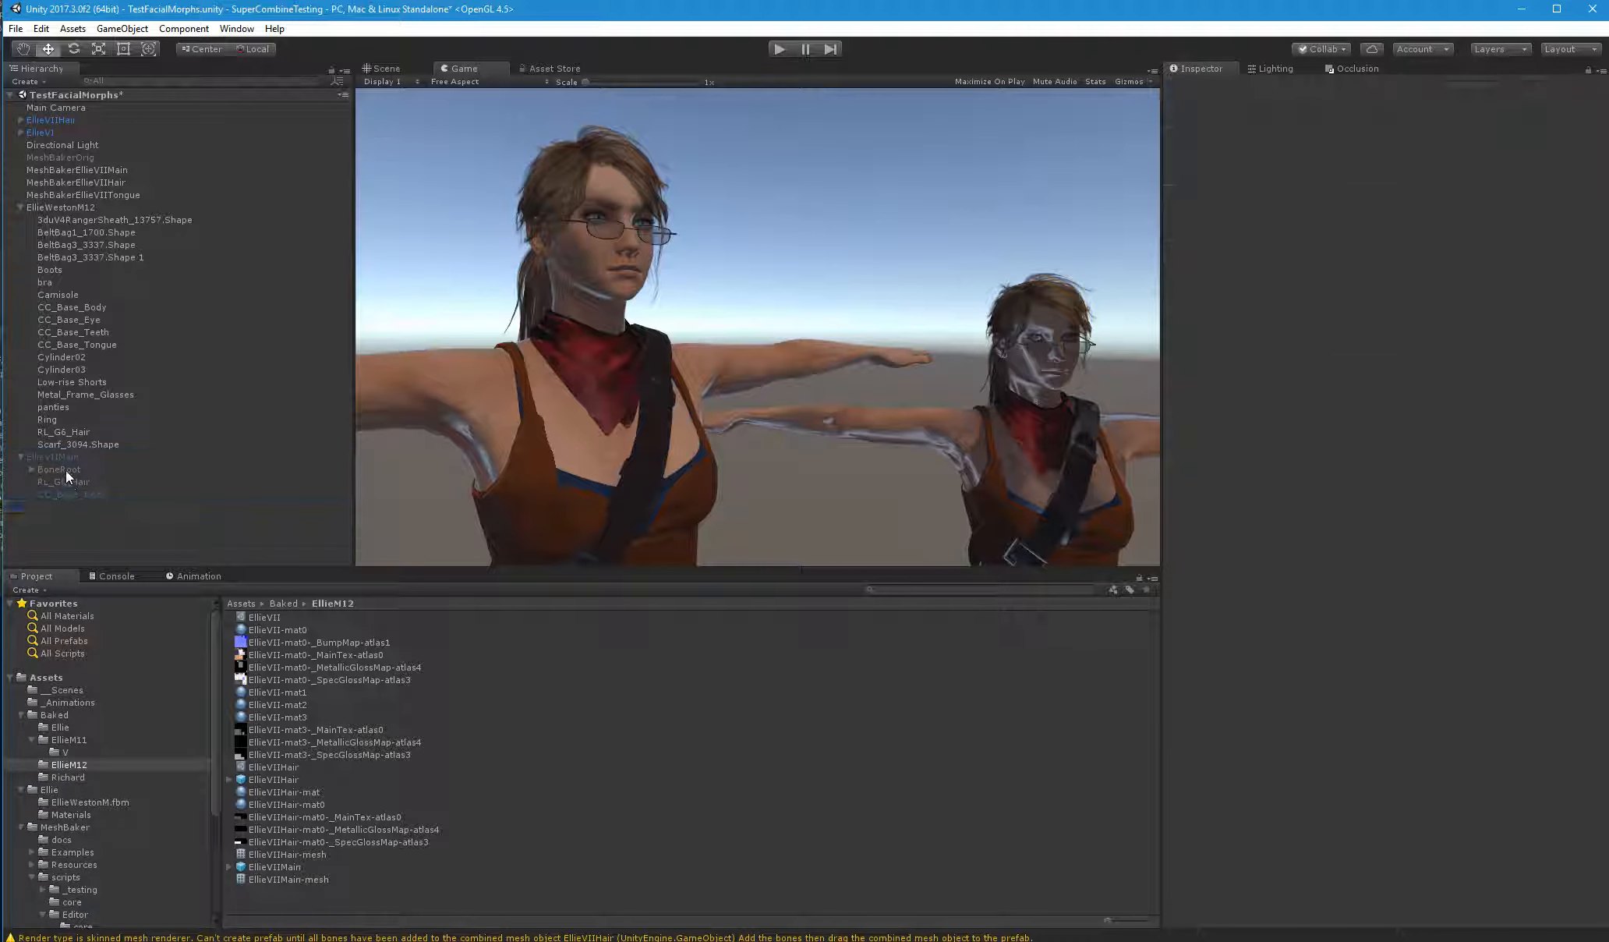
Activate EllieVIIMain and deactivate the original EllieWestonM12 character
click(50, 455)
click(1201, 88)
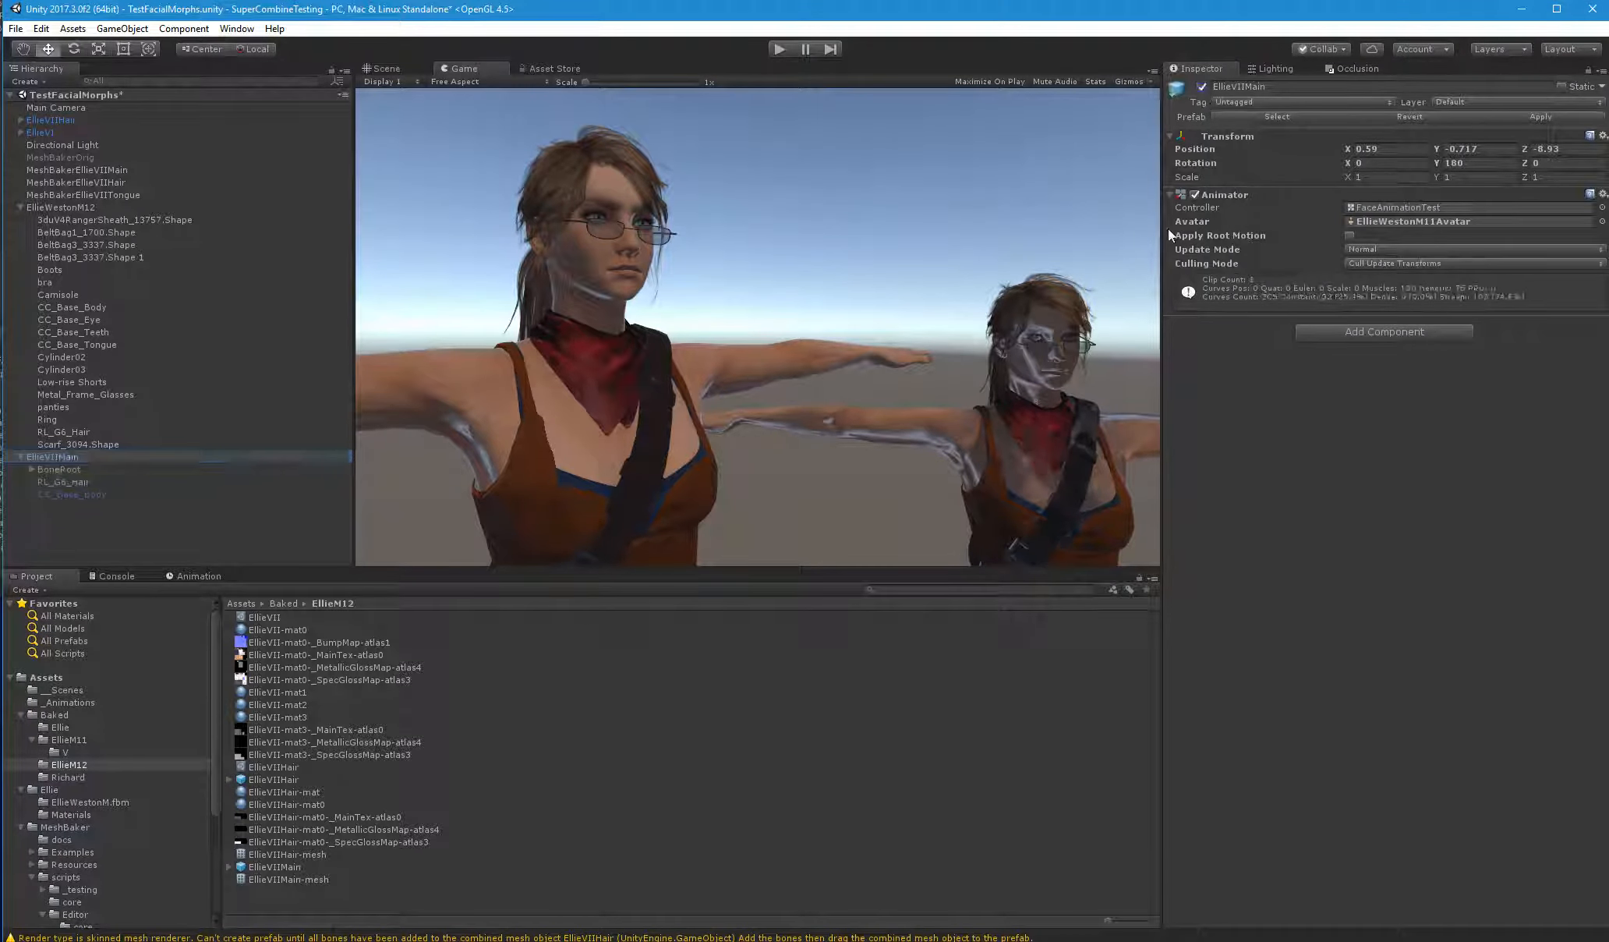
click(78, 208)
click(1201, 87)
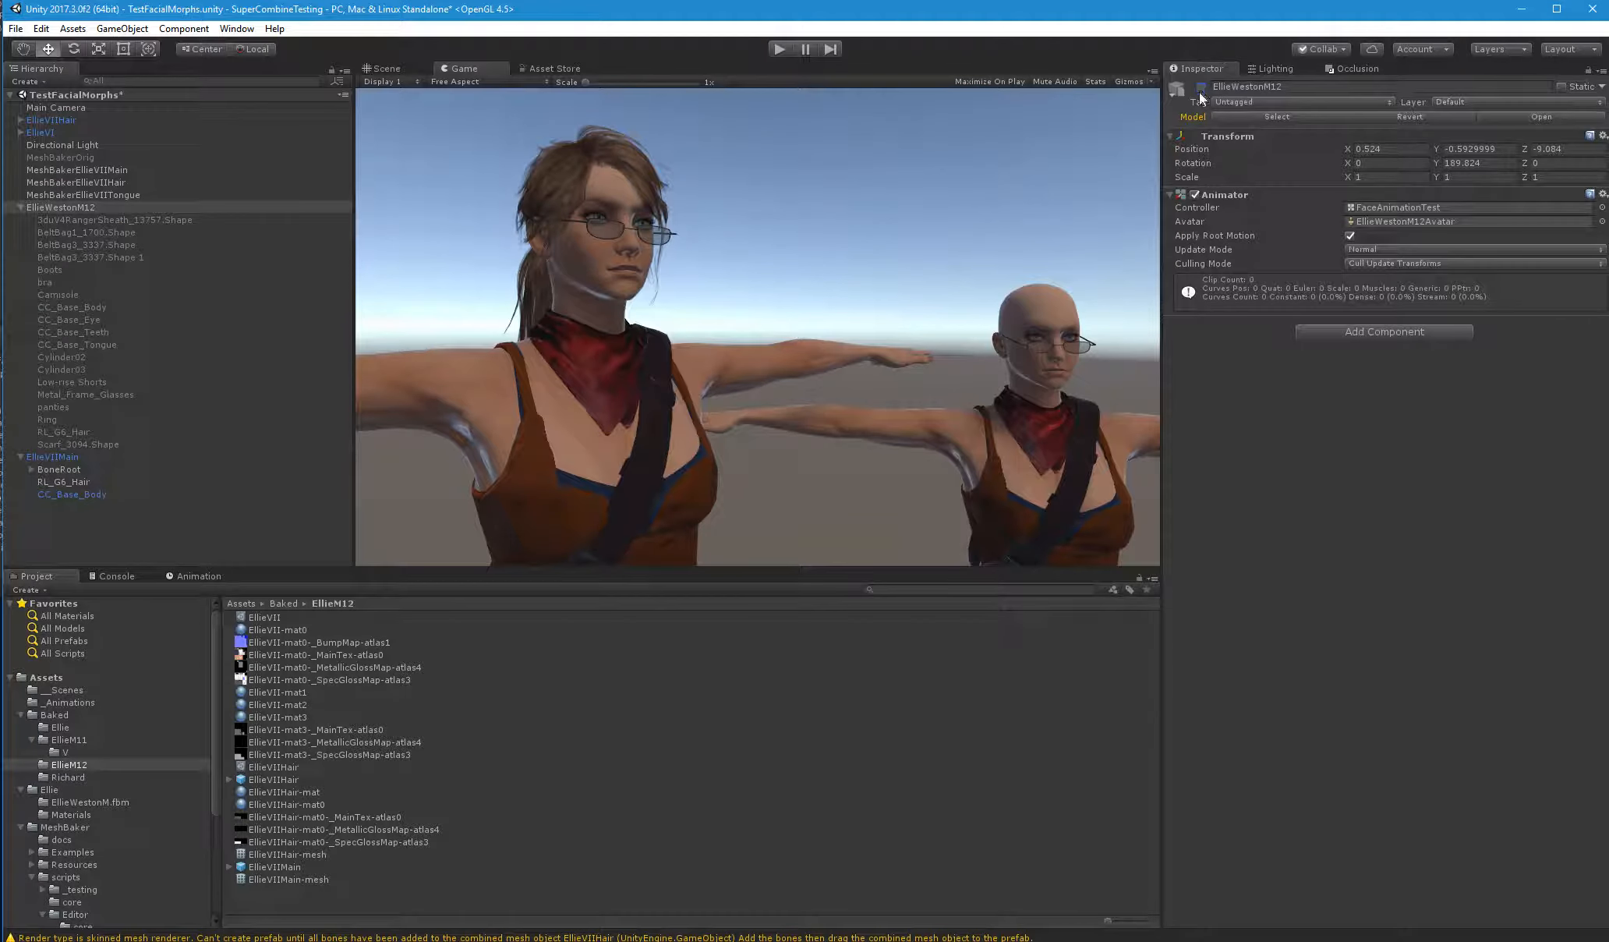
Assign EllieVIIHair-mesh as the mesh and BoneRoot as the root bone of RL_G6_Hair under EllieVIIMain
click(63, 491)
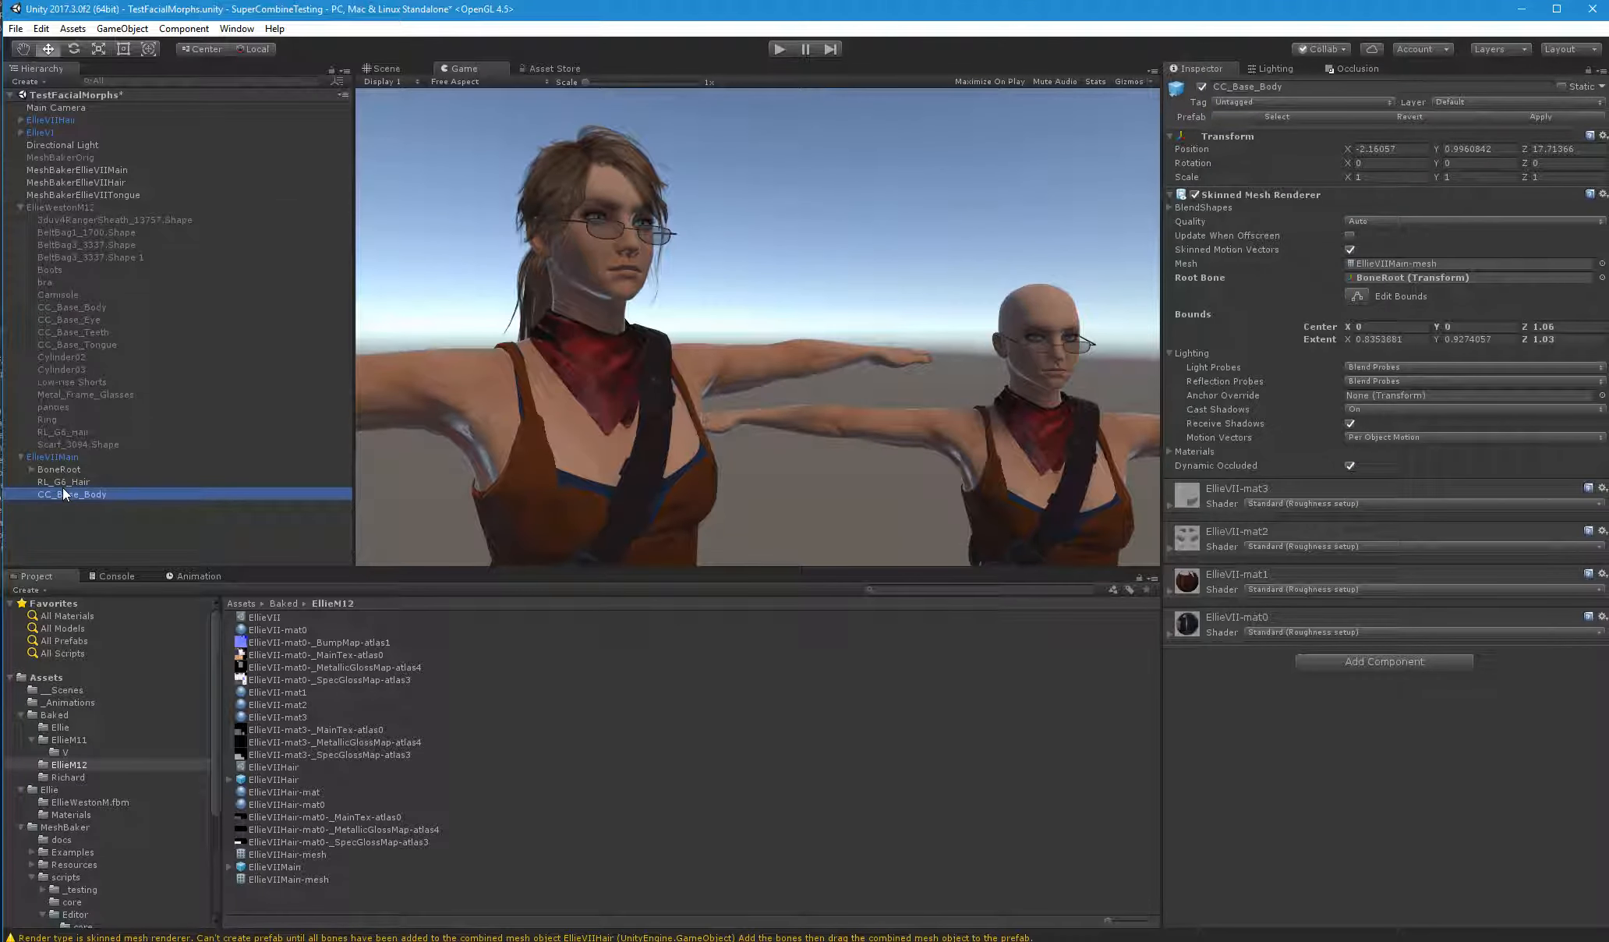
click(66, 482)
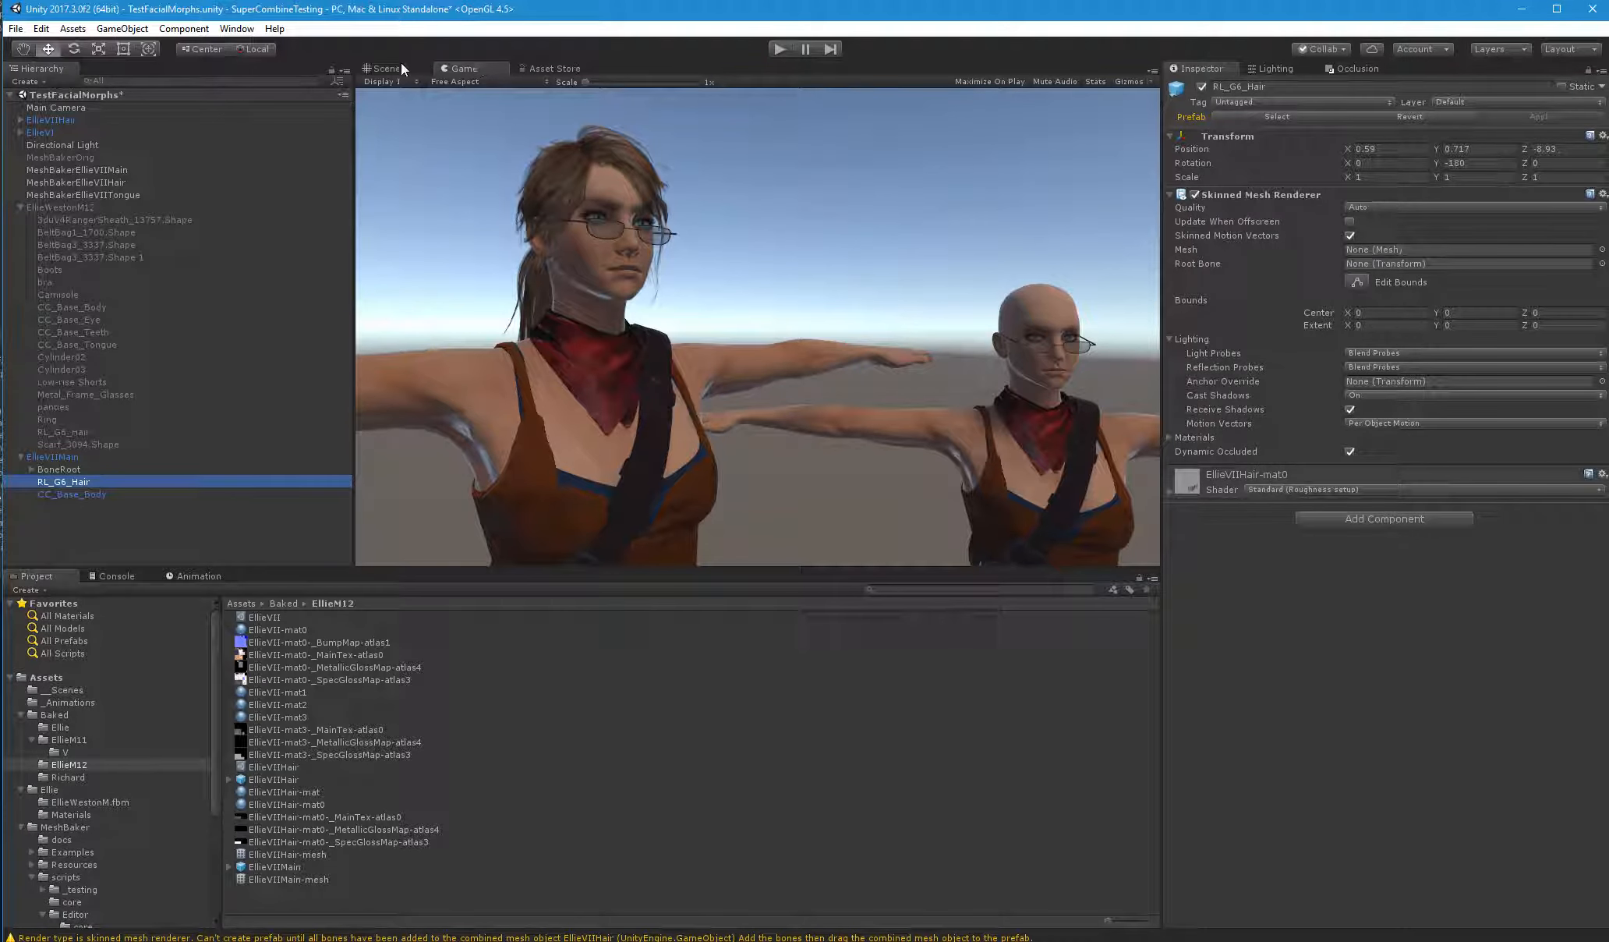
click(382, 69)
right_drag(1360, 320, 699, 271)
right_drag(403, 767, 297, 842)
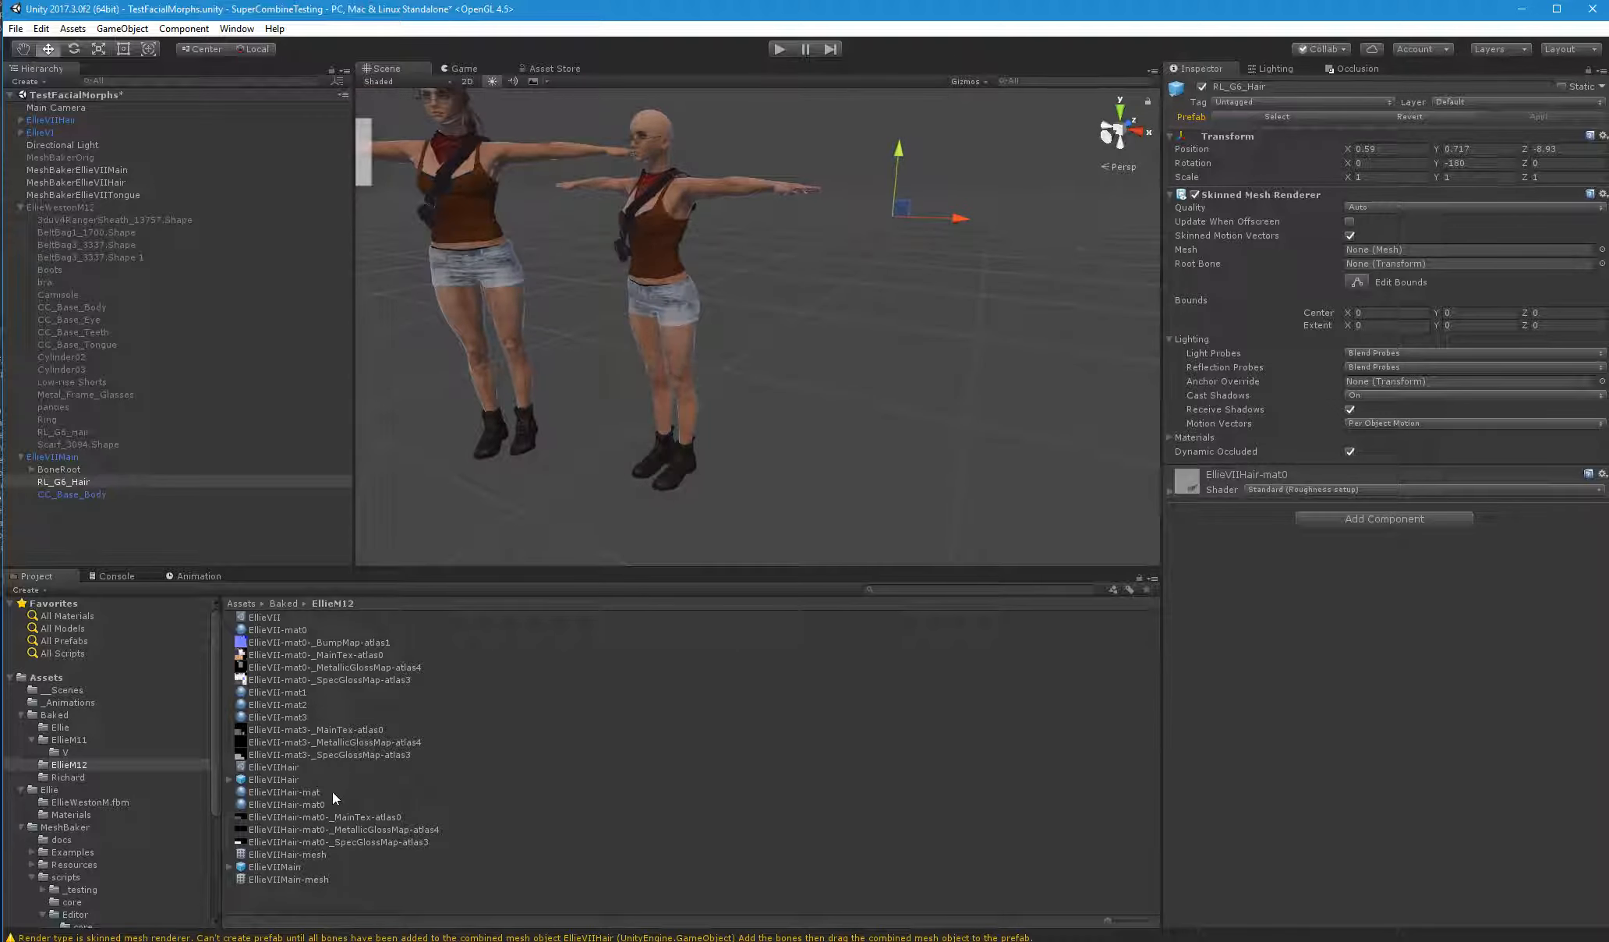
drag(318, 852, 1359, 257)
drag(77, 488, 1392, 266)
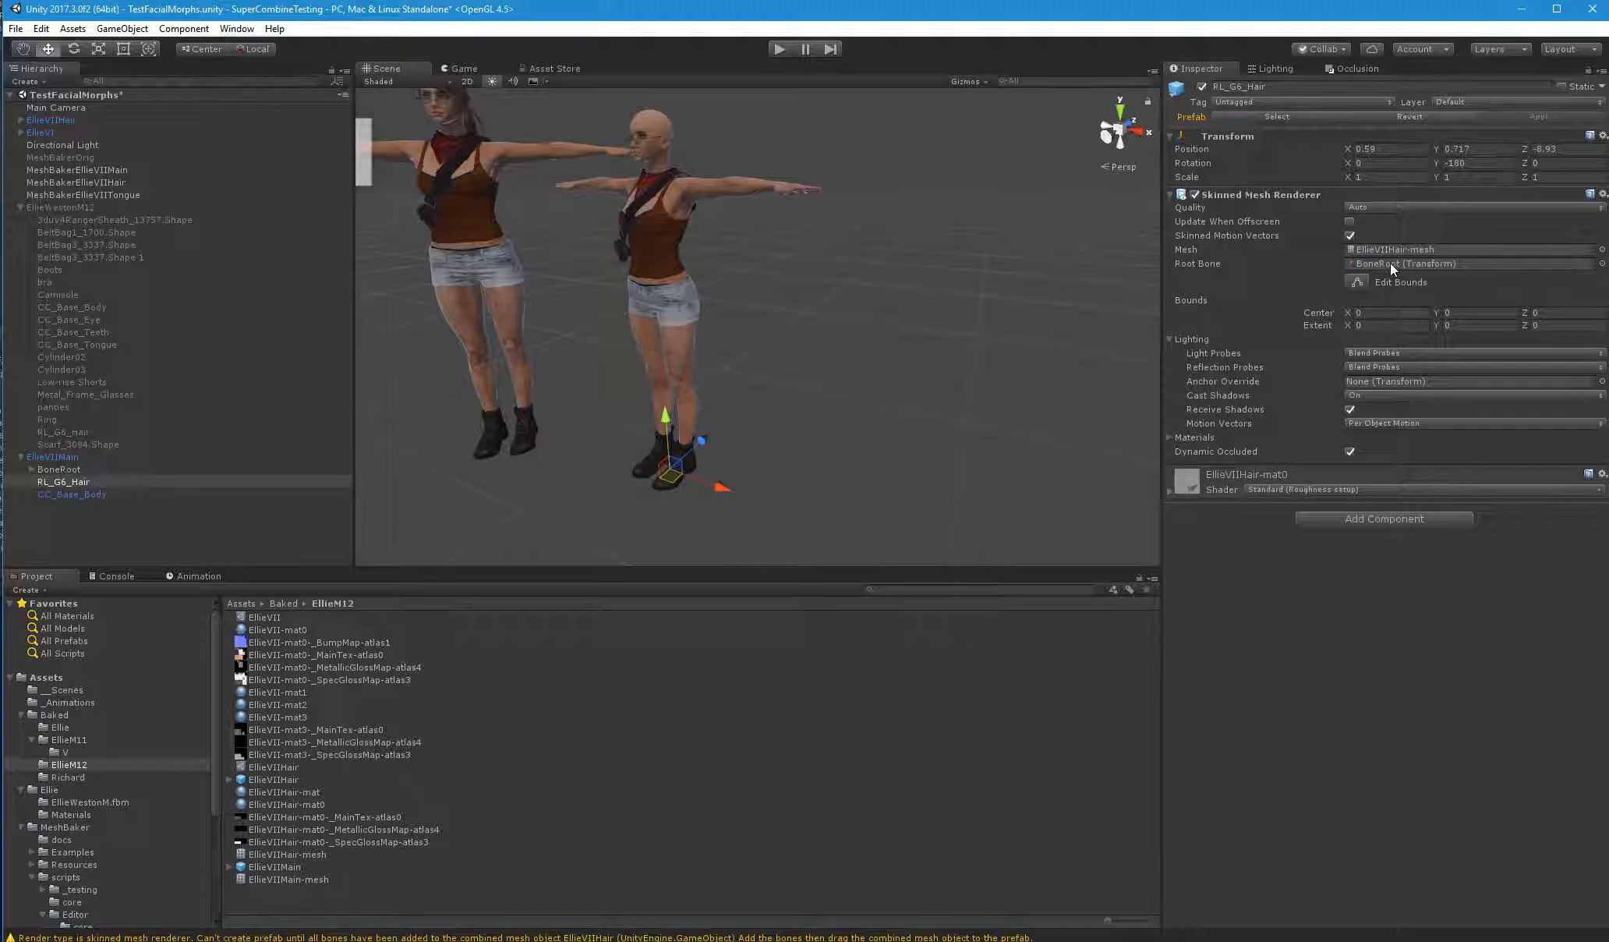
Set the bounds of RL_G6_Hair to an extent of 1 on all three axes and a center Z of 1.67
click(1357, 284)
middle_drag(831, 549, 844, 486)
right_drag(844, 486, 898, 489)
scroll(898, 488, down, 5)
middle_drag(1040, 484, 1036, 358)
right_drag(1036, 359, 1384, 324)
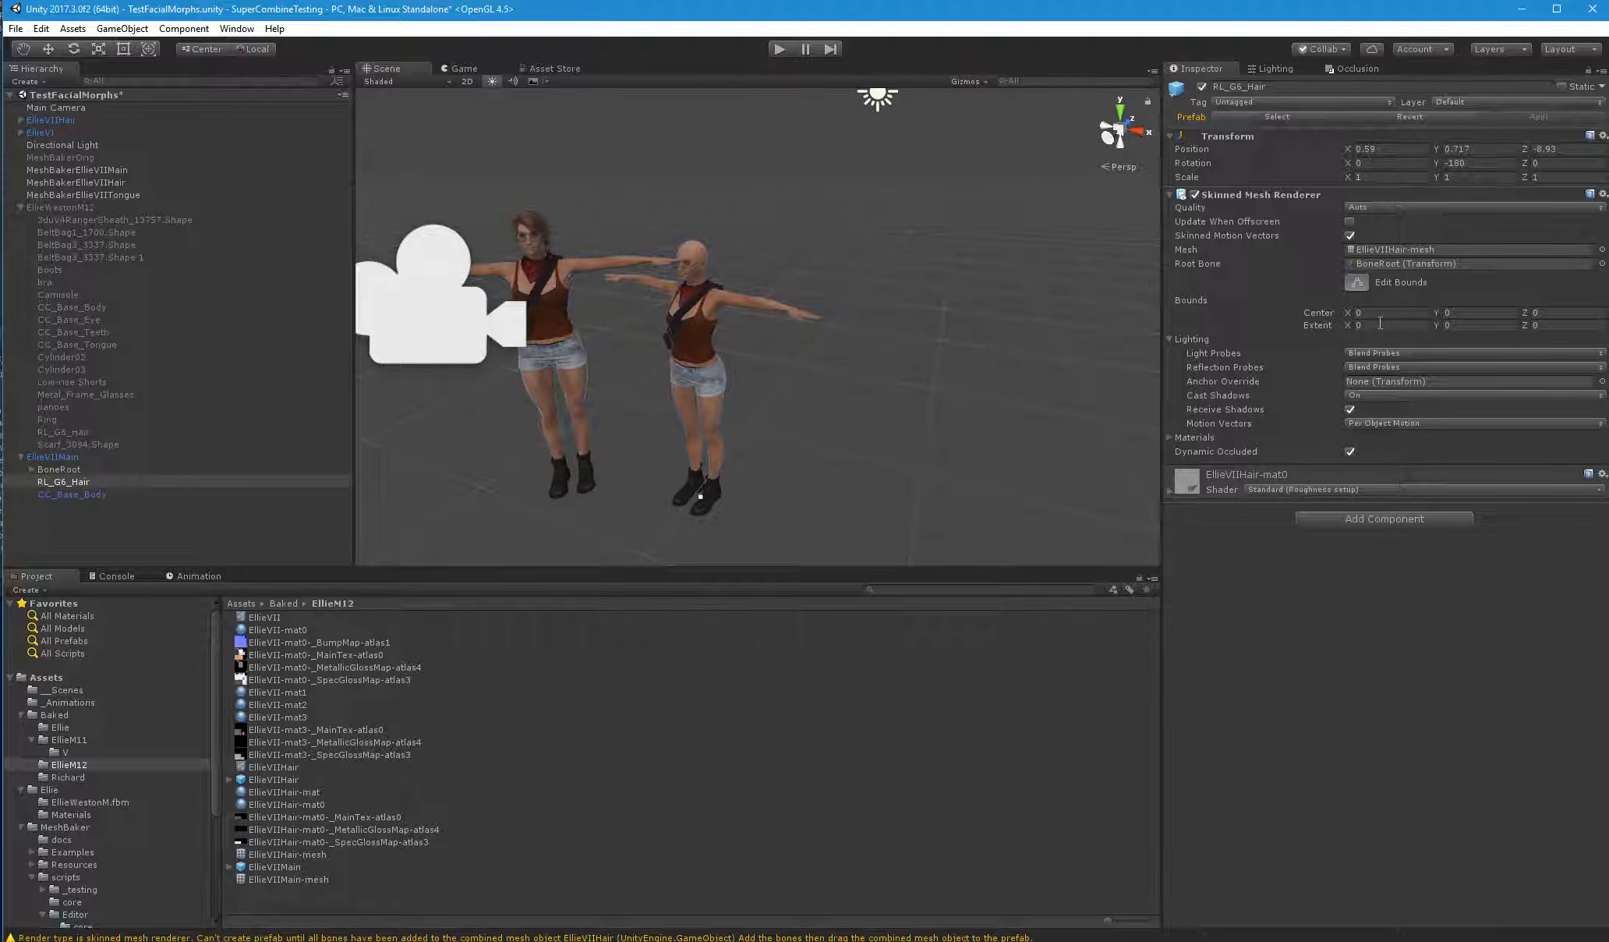
click(1386, 325)
text(1)
key(Tab)
text(1)
key(Tab)
text(1)
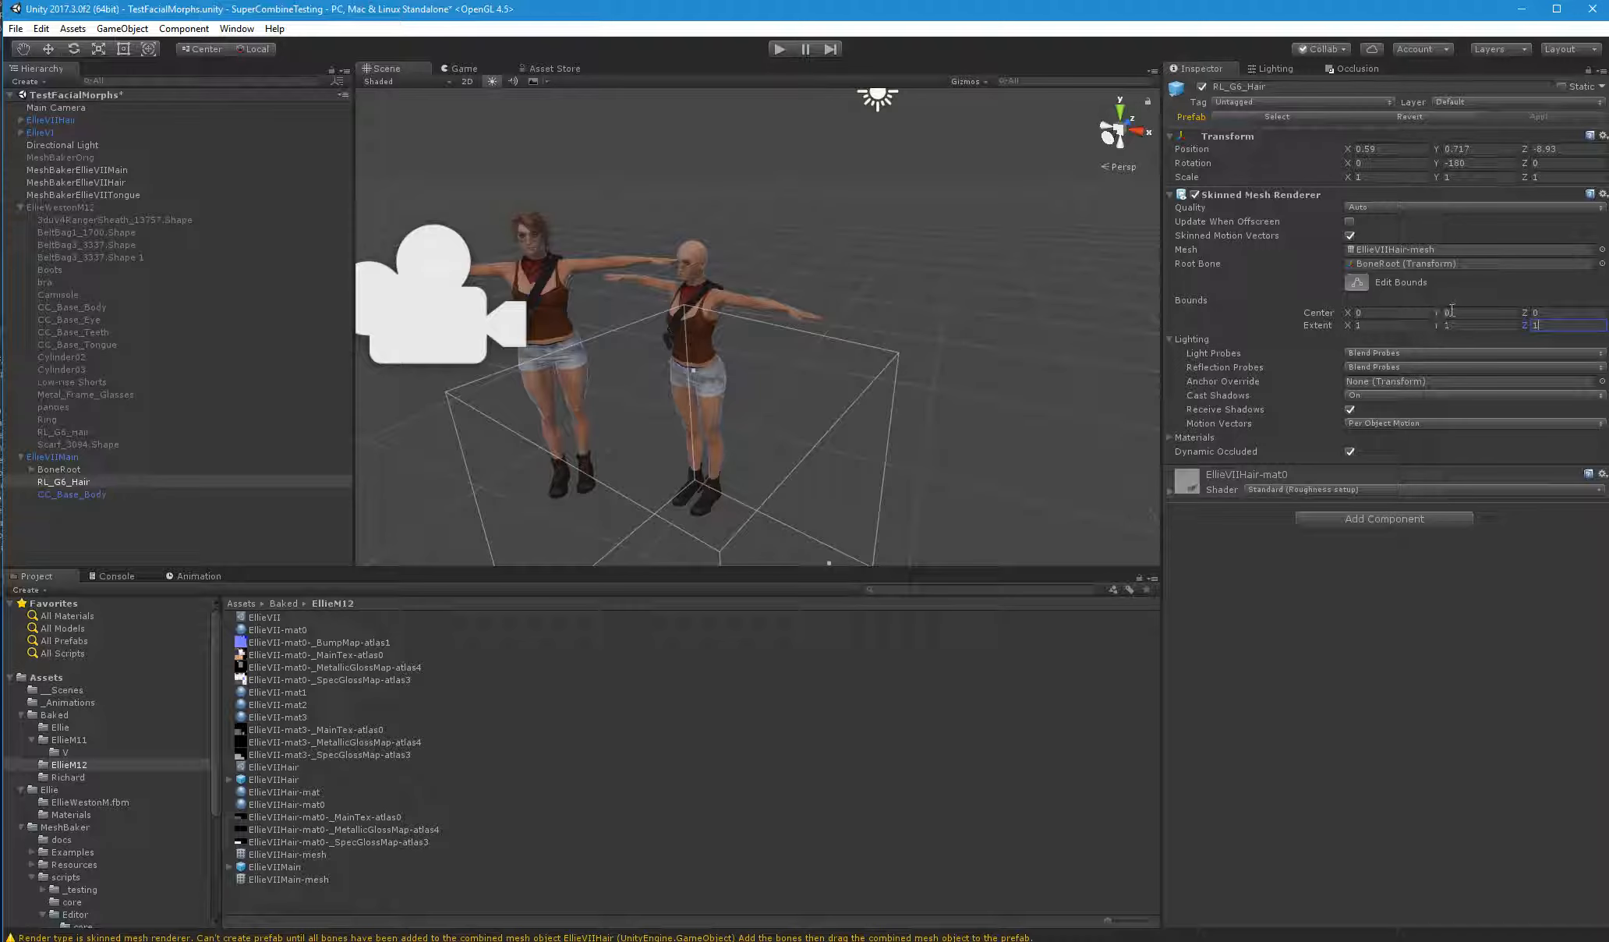
drag(1525, 312, 1572, 306)
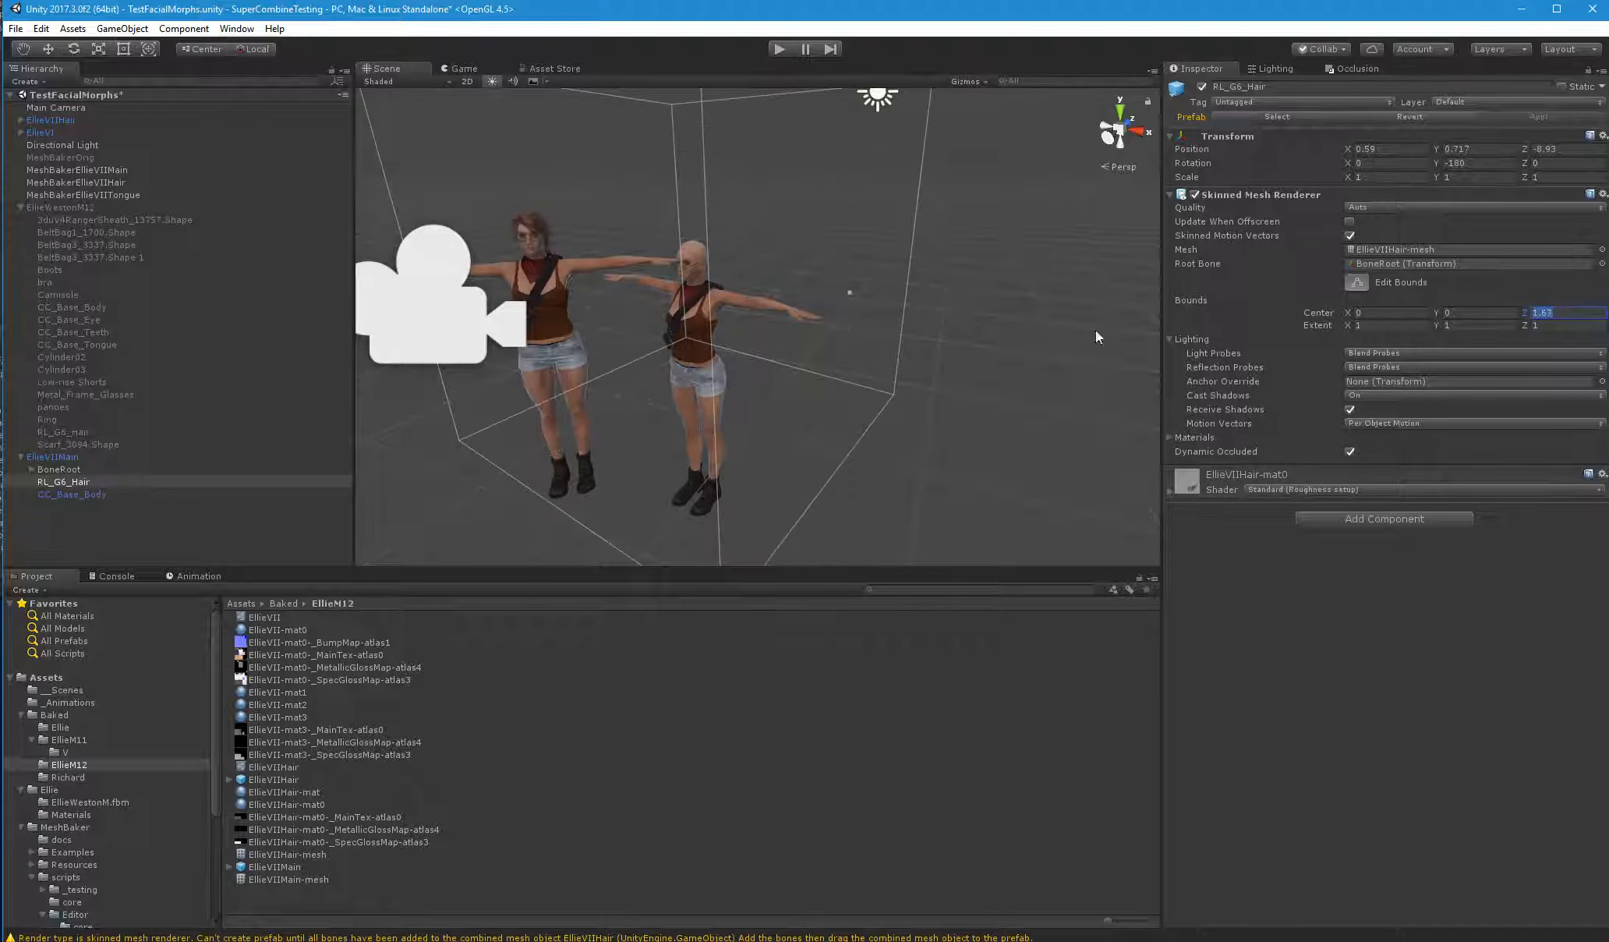
Compare the skinned mesh renderer settings of CC_Base_Body and RL_G6_Hair and inspect the hair's location in the scene
alt+drag(797, 340, 798, 340)
right_drag(798, 338, 808, 331)
click(1368, 247)
click(67, 481)
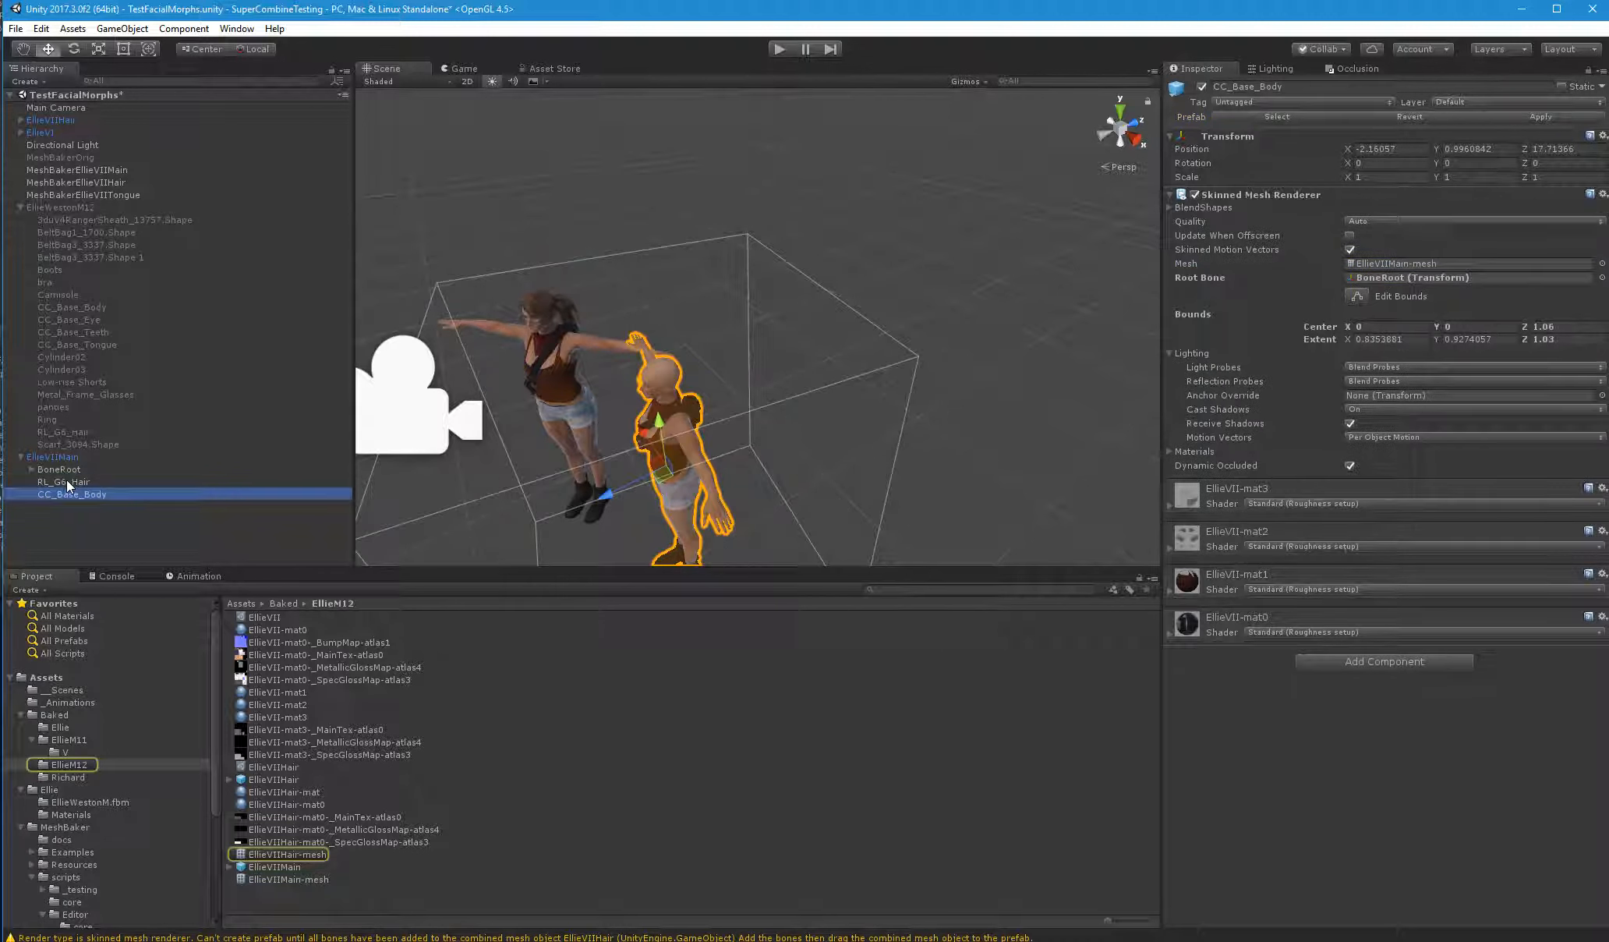
right_drag(543, 380, 691, 360)
key(f)
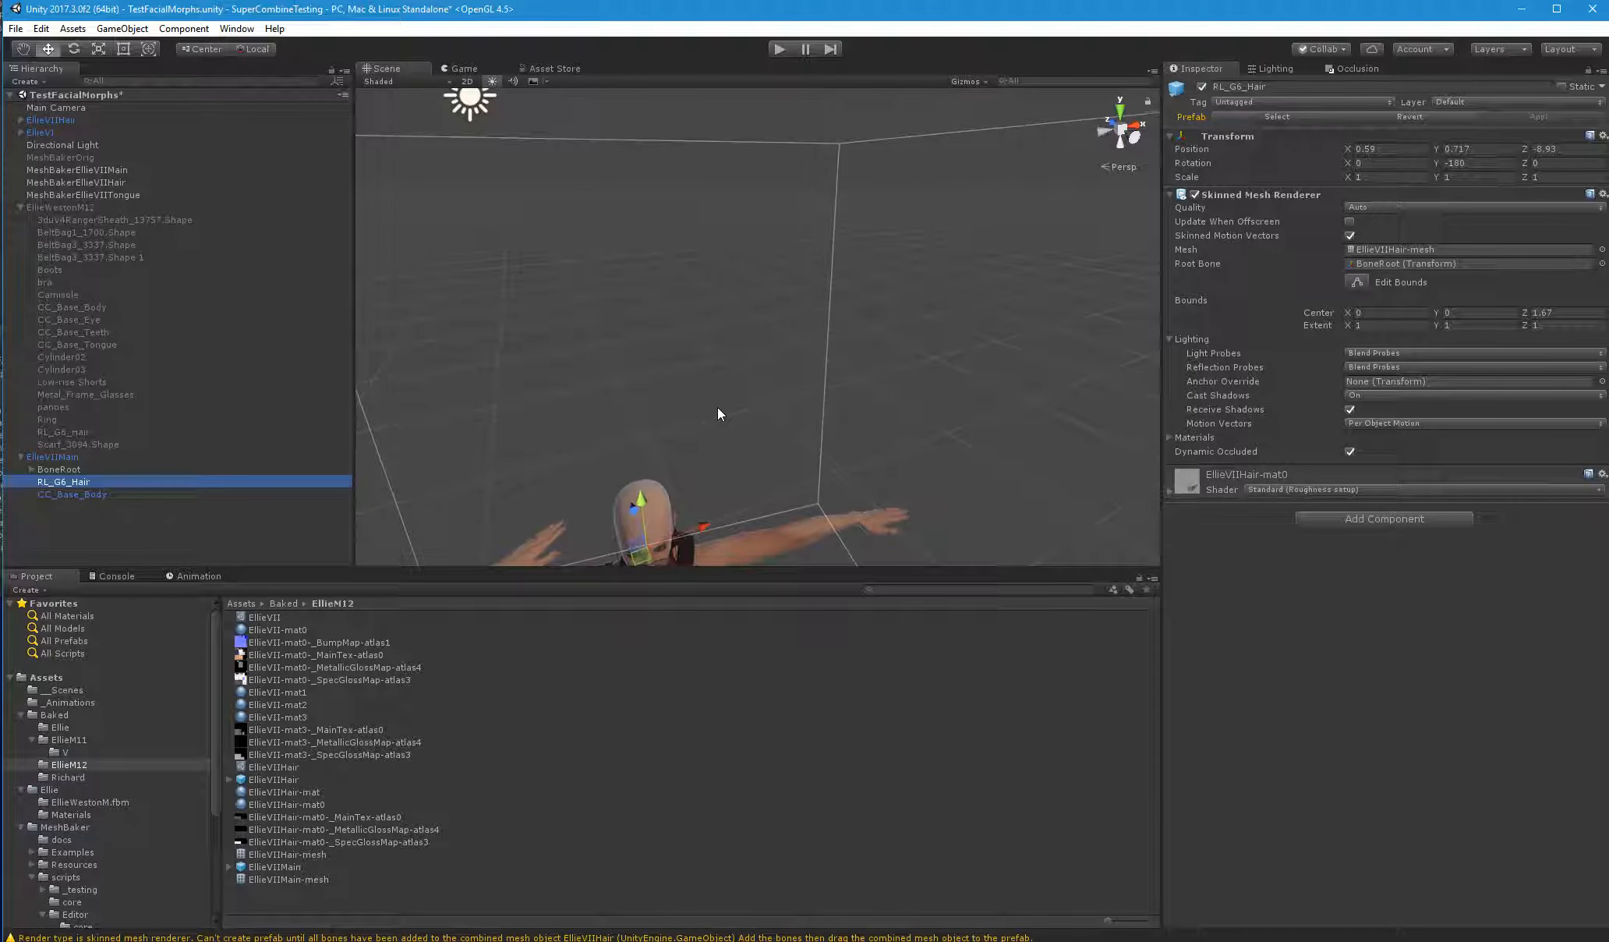
right_drag(718, 409, 722, 345)
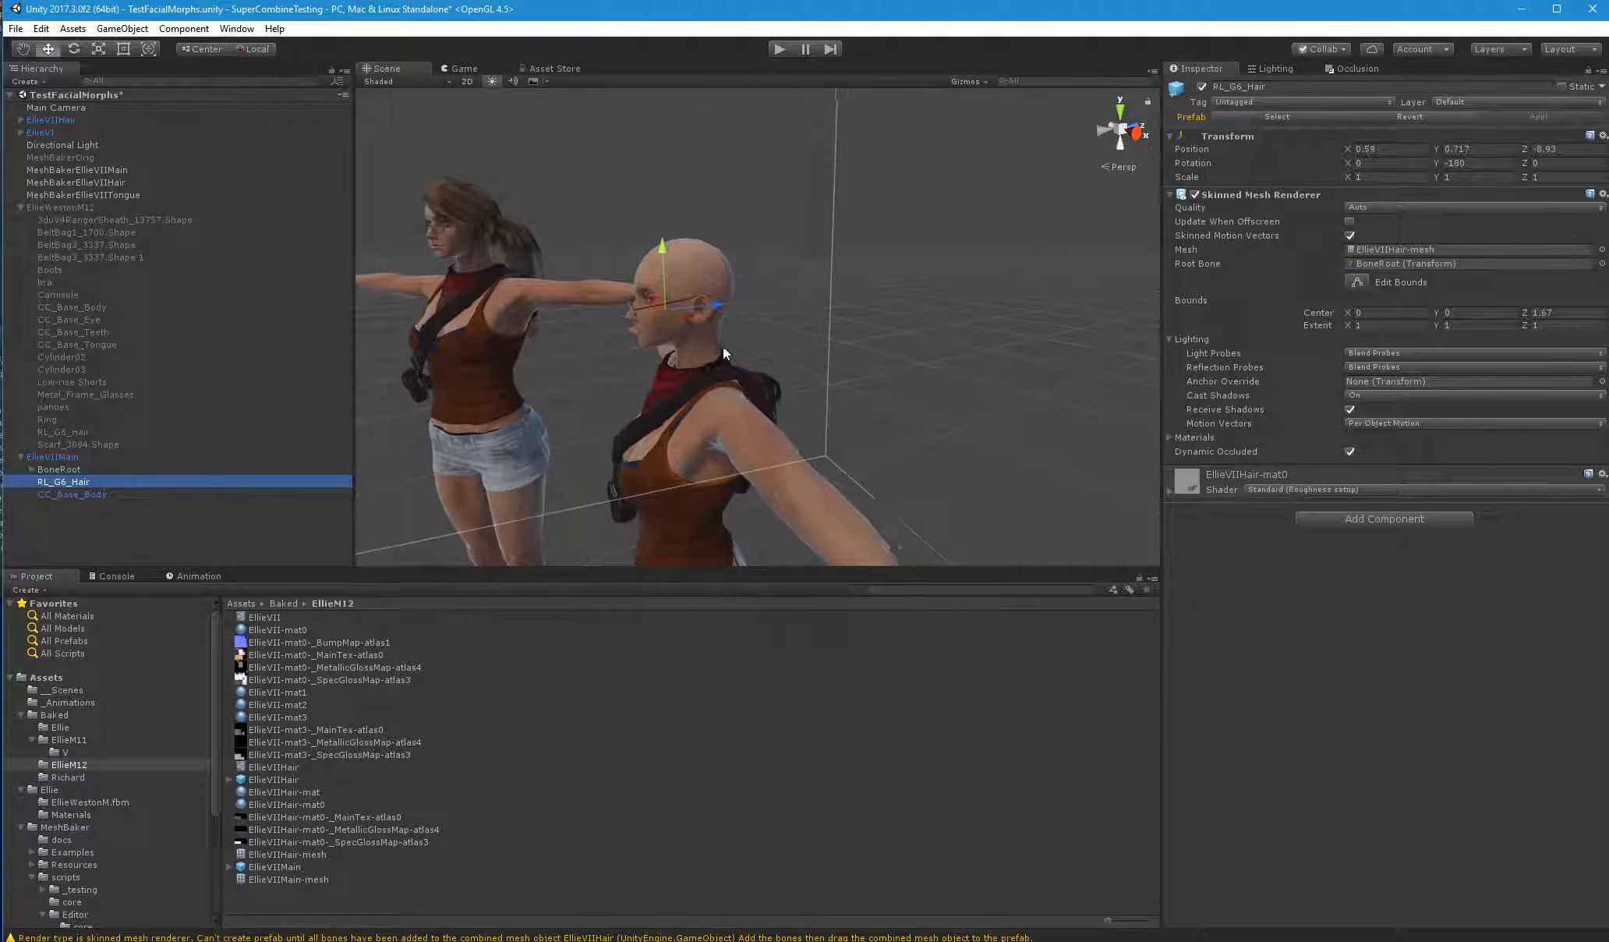
Move RL_G6_Hair along Z to -9.706 and enable Update When Offscreen on its renderer
drag(718, 304, 905, 313)
right_drag(905, 313, 990, 398)
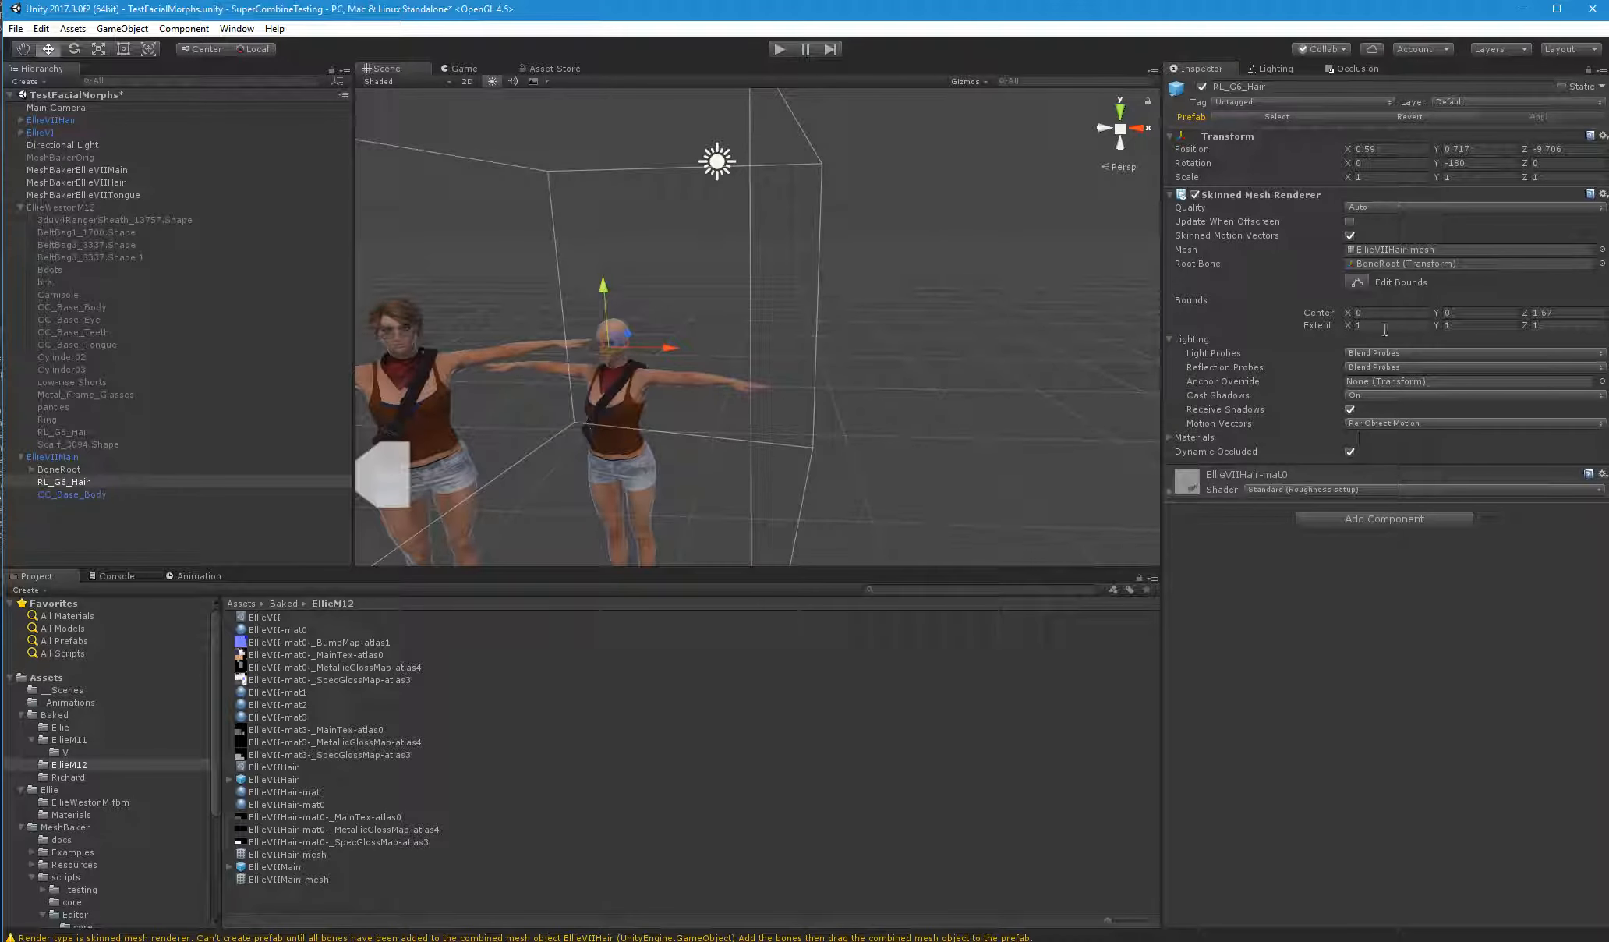
click(1349, 221)
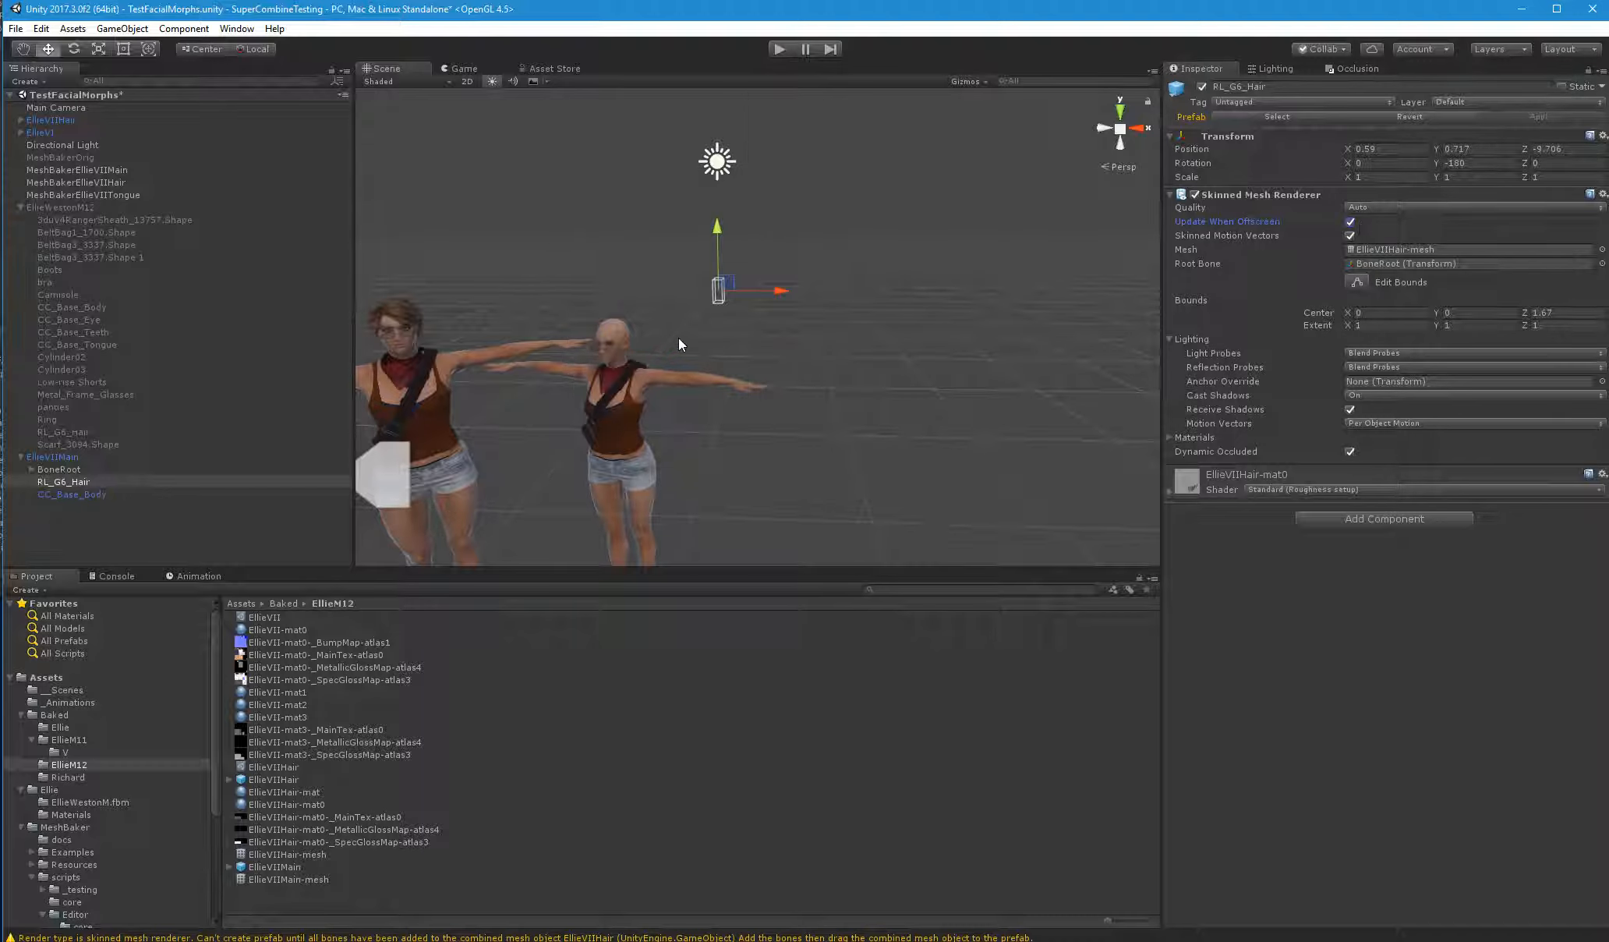
key(f)
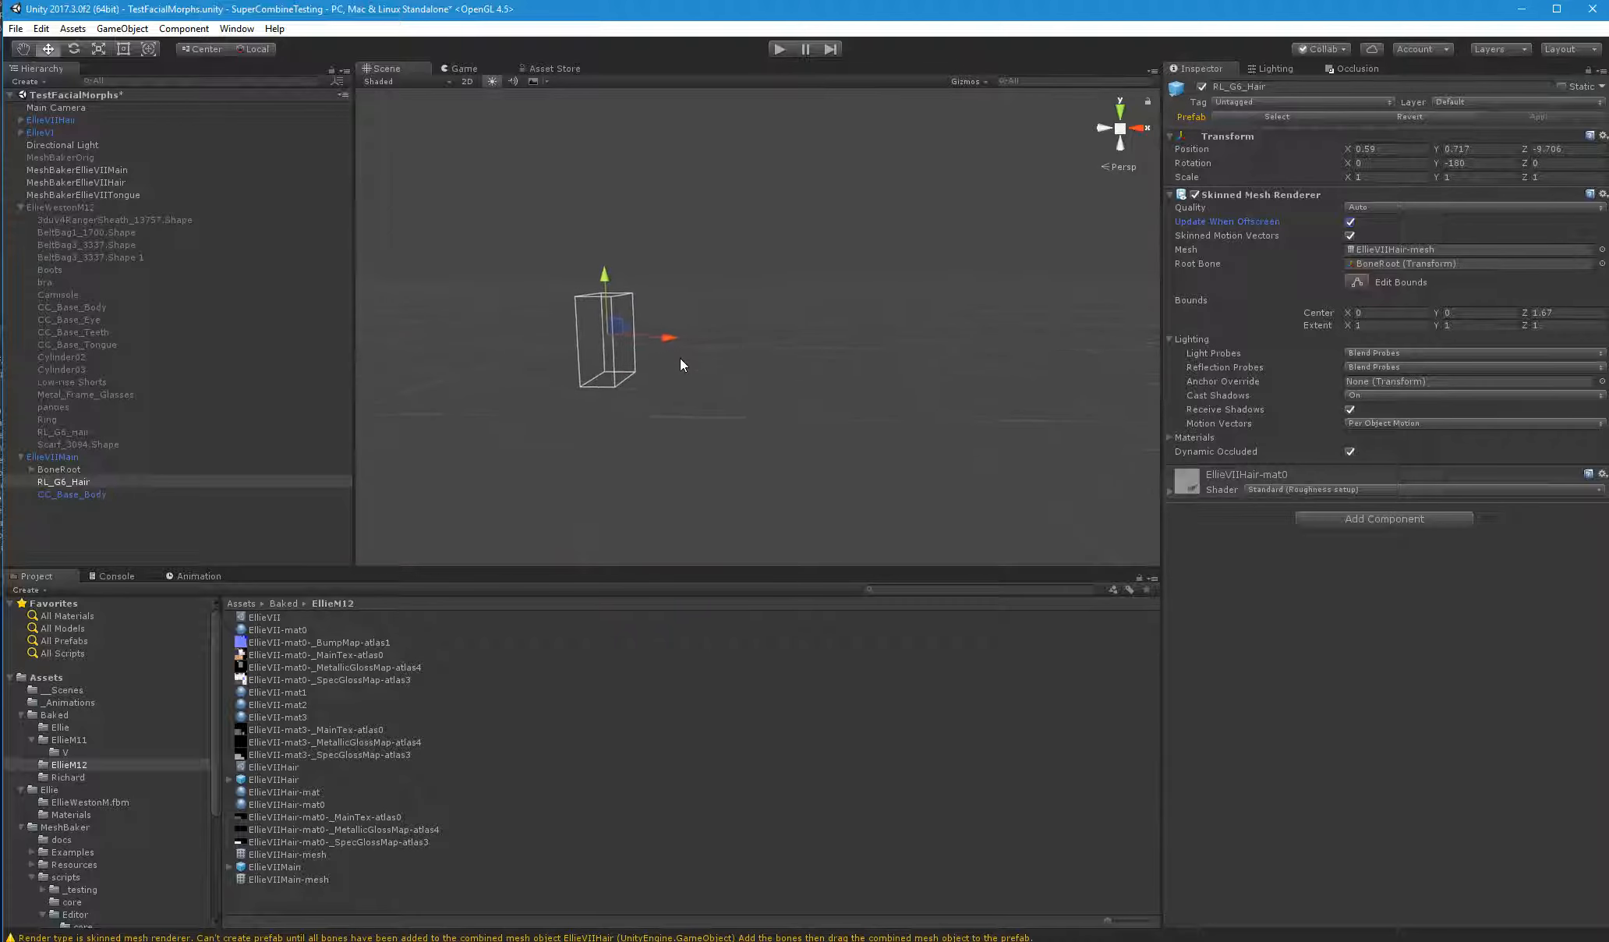
alt+drag(680, 358, 265, 441)
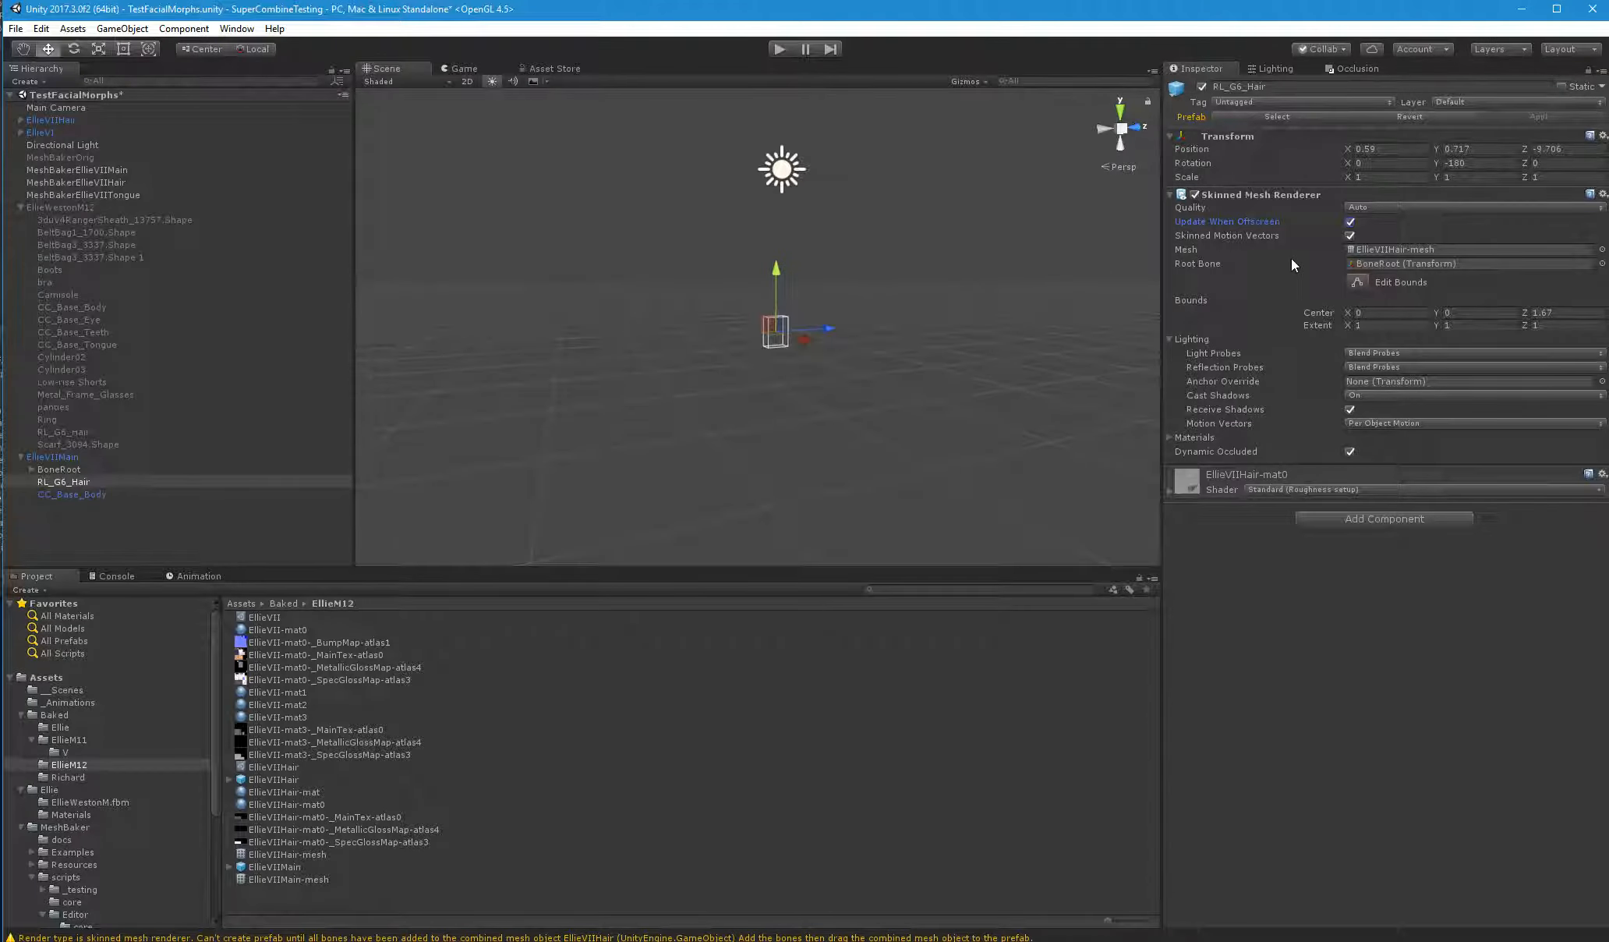
Set the position of RL_G6_Hair to 0 on X, Y and Z
click(1551, 149)
text(0)
click(1481, 151)
text(0)
click(1385, 149)
text(0)
click(1396, 164)
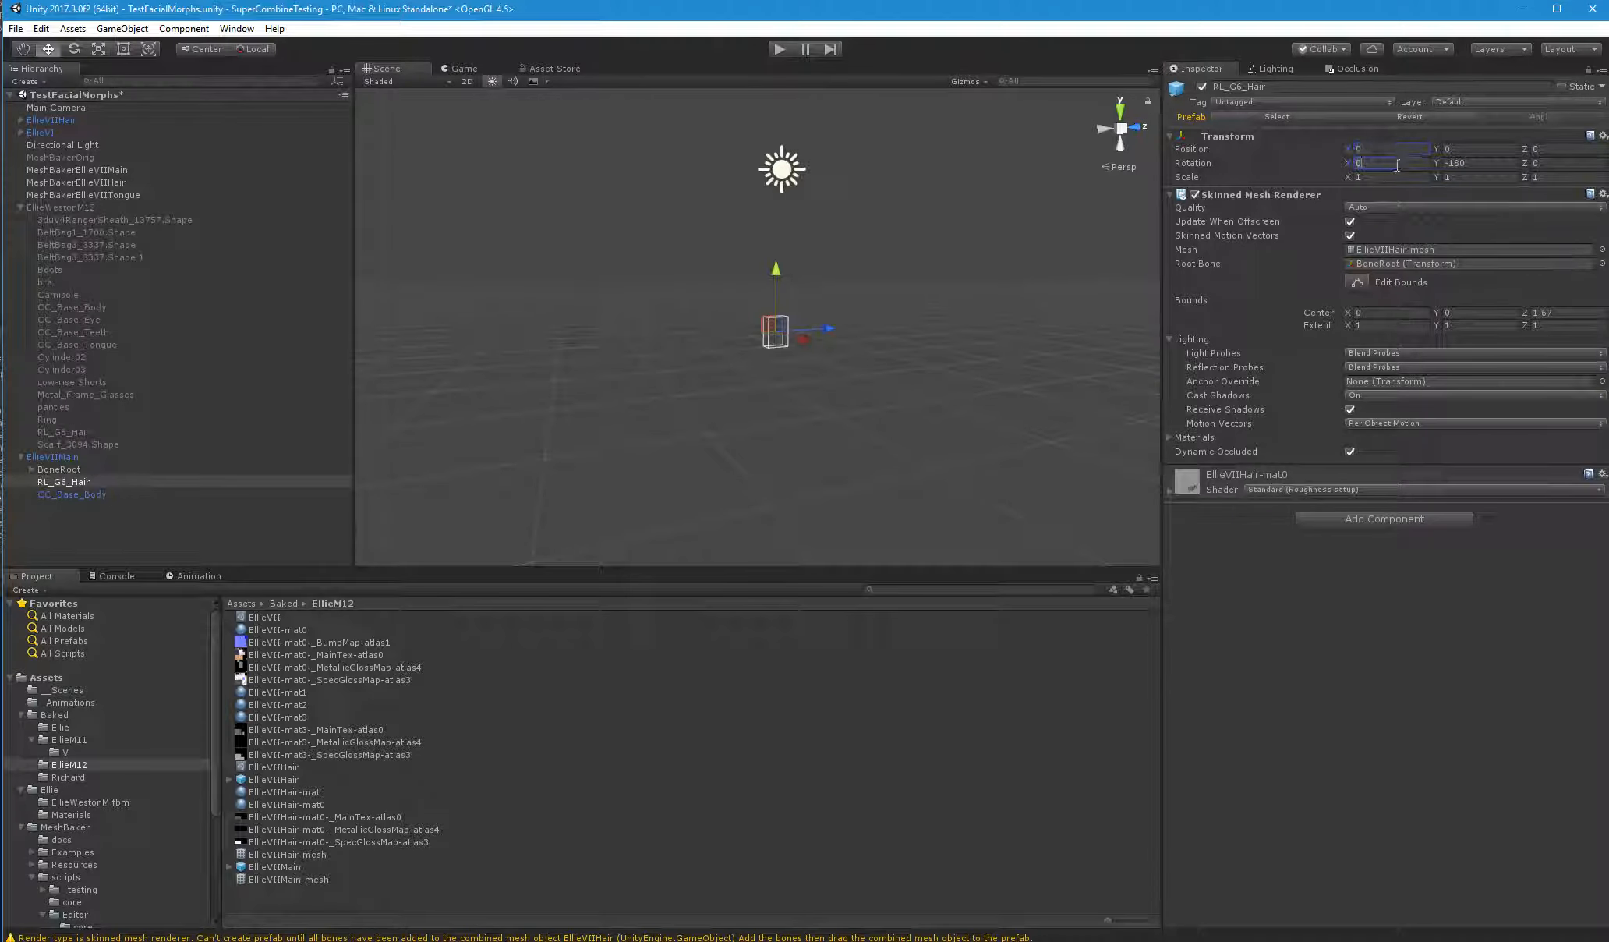
alt+drag(638, 357, 553, 414)
right_drag(553, 414, 171, 548)
click(171, 548)
double_click(71, 480)
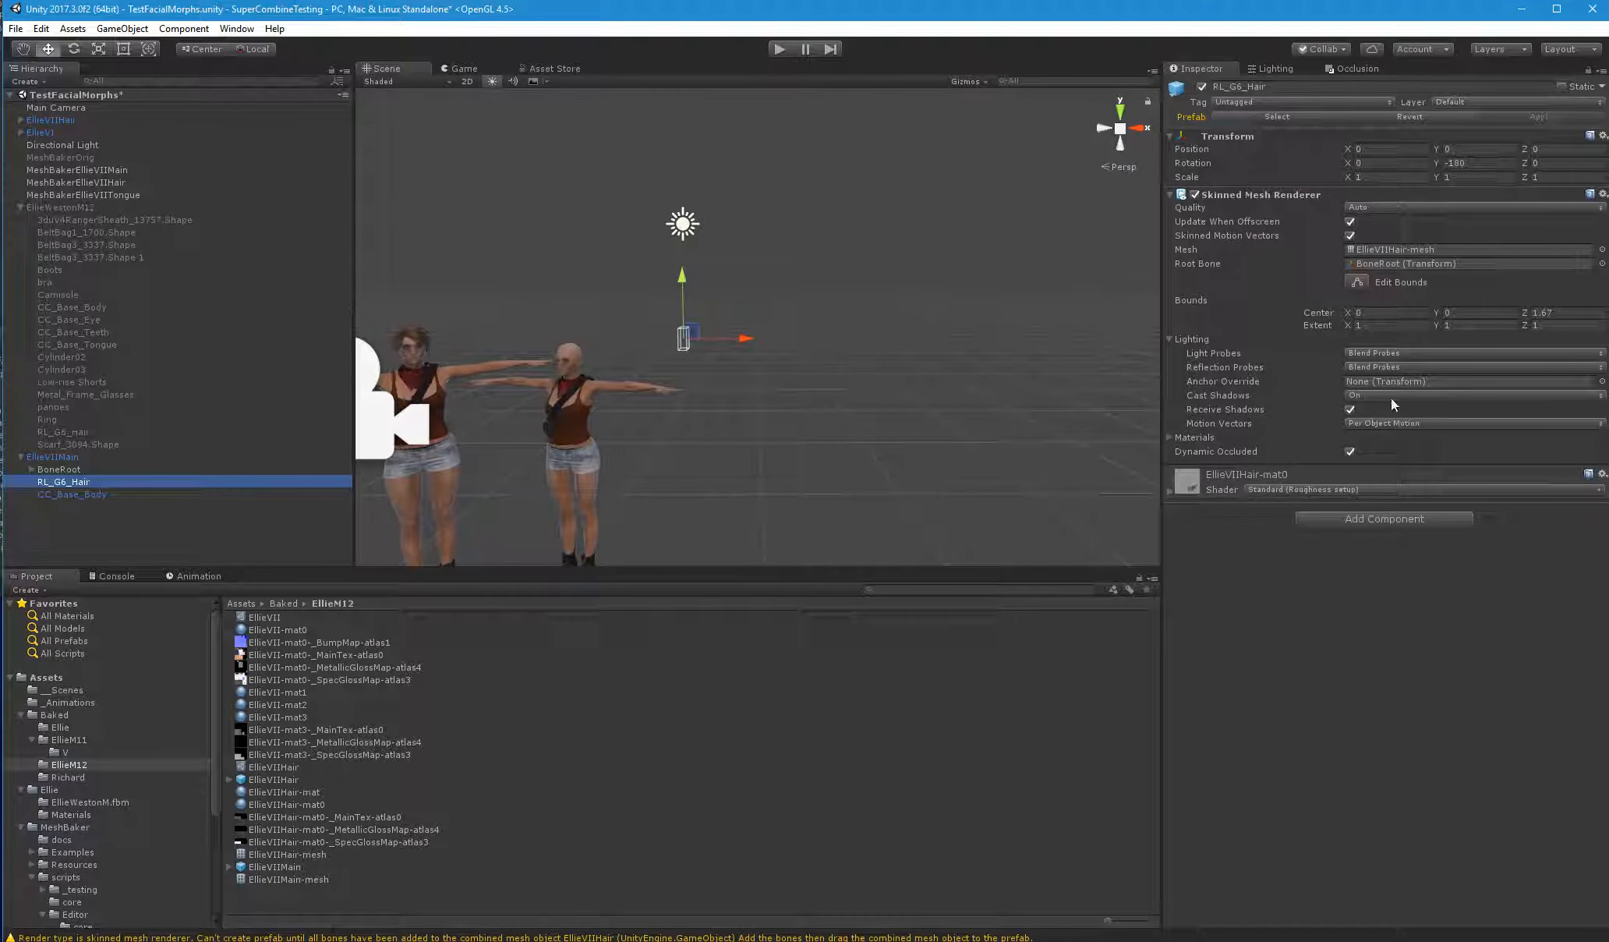
Set the bounds extent of RL_G6_Hair to 100 on all axes and lower the X extent to 99.91
click(1403, 326)
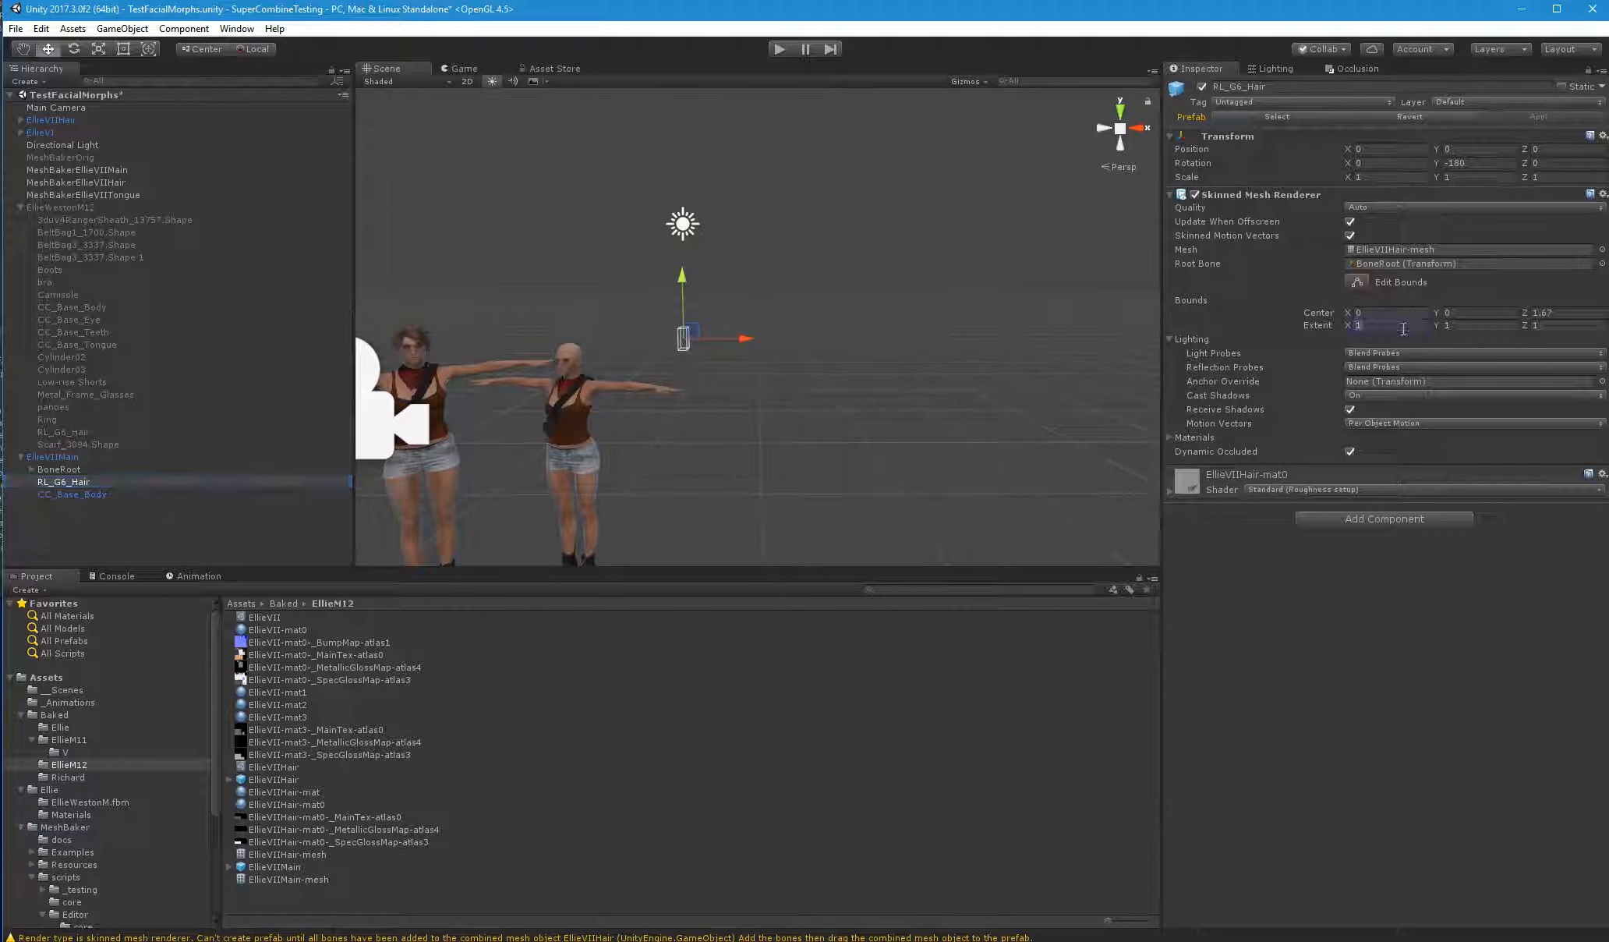
text(100)
key(Tab)
text(100)
key(Tab)
text(100)
click(133, 521)
click(66, 482)
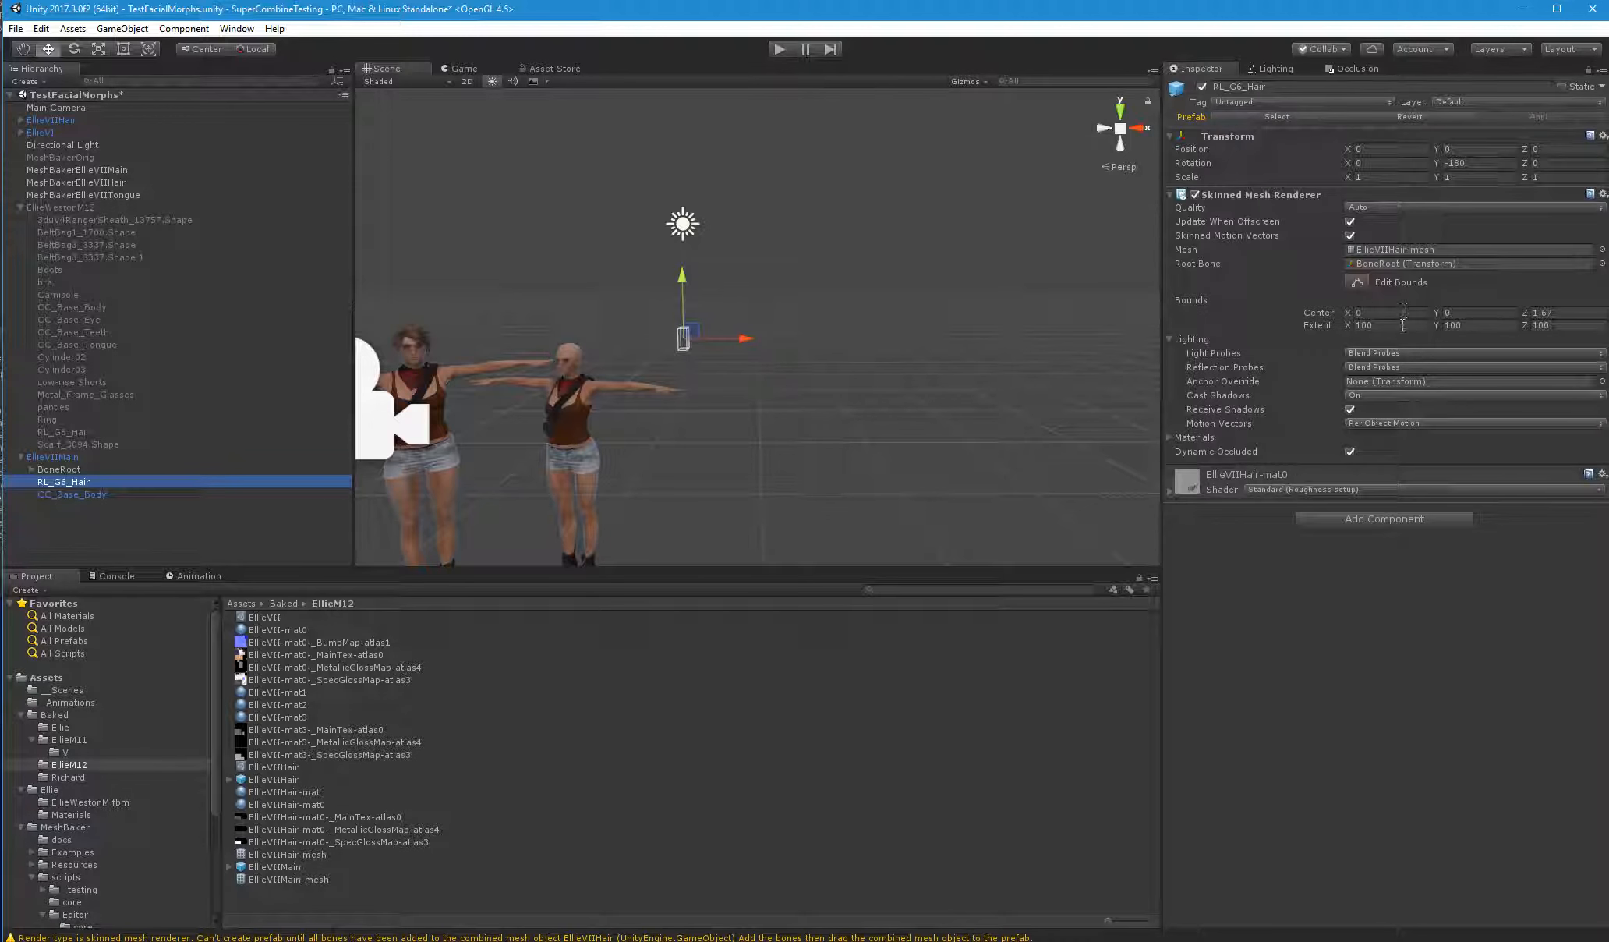
drag(1353, 328, 1349, 326)
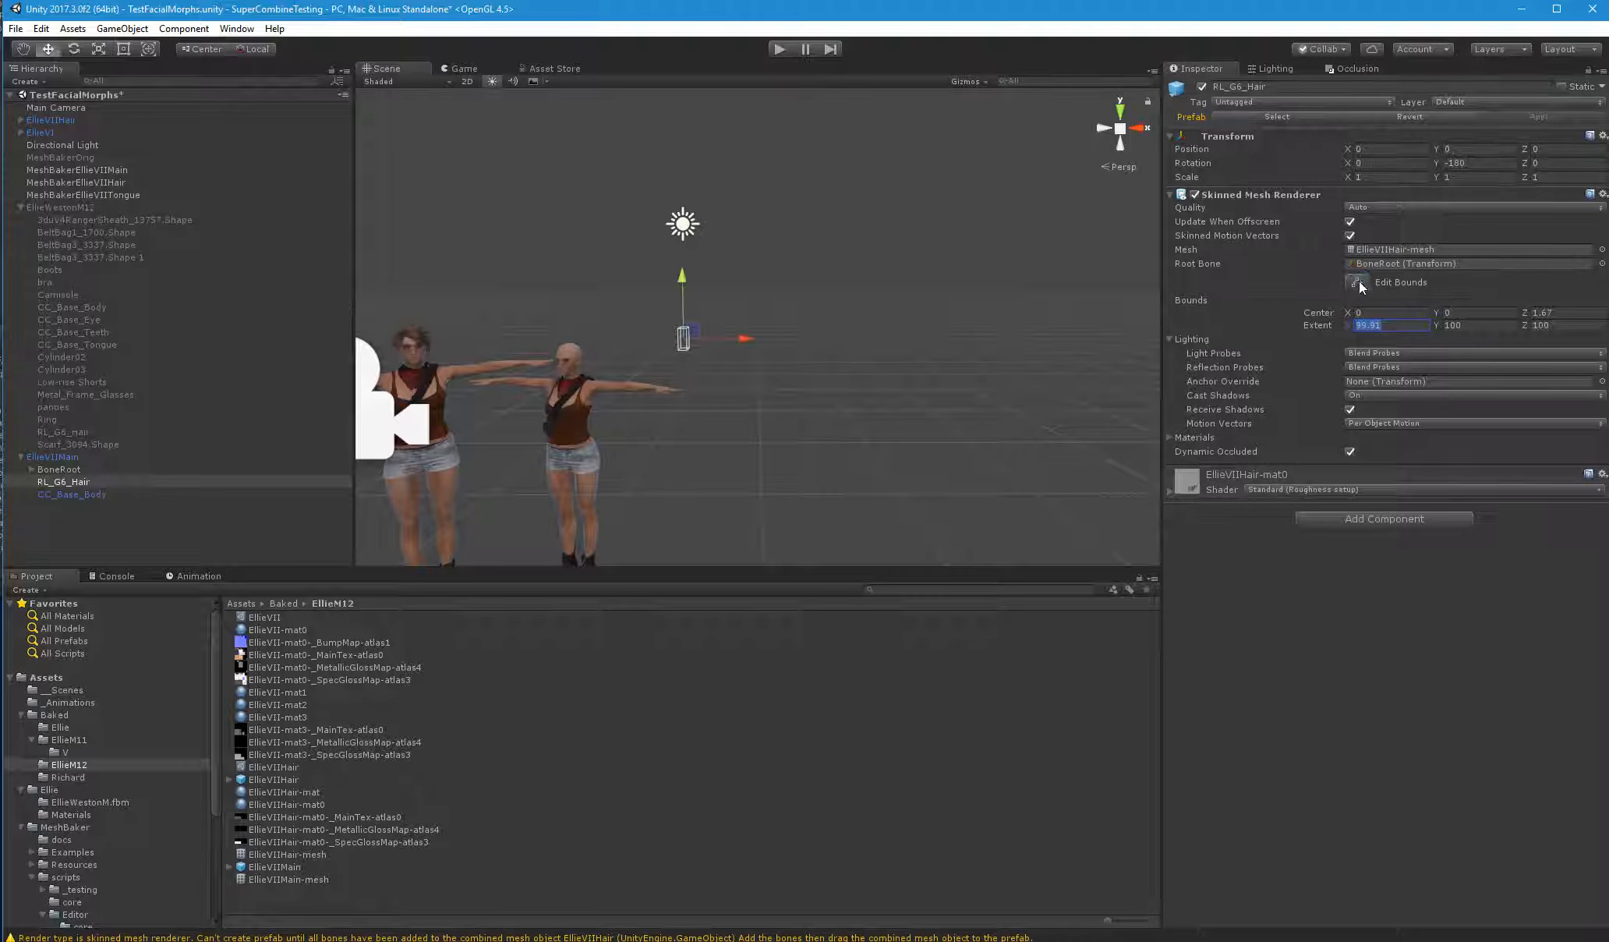
key(w)
right_drag(858, 389, 1120, 372)
key(d)
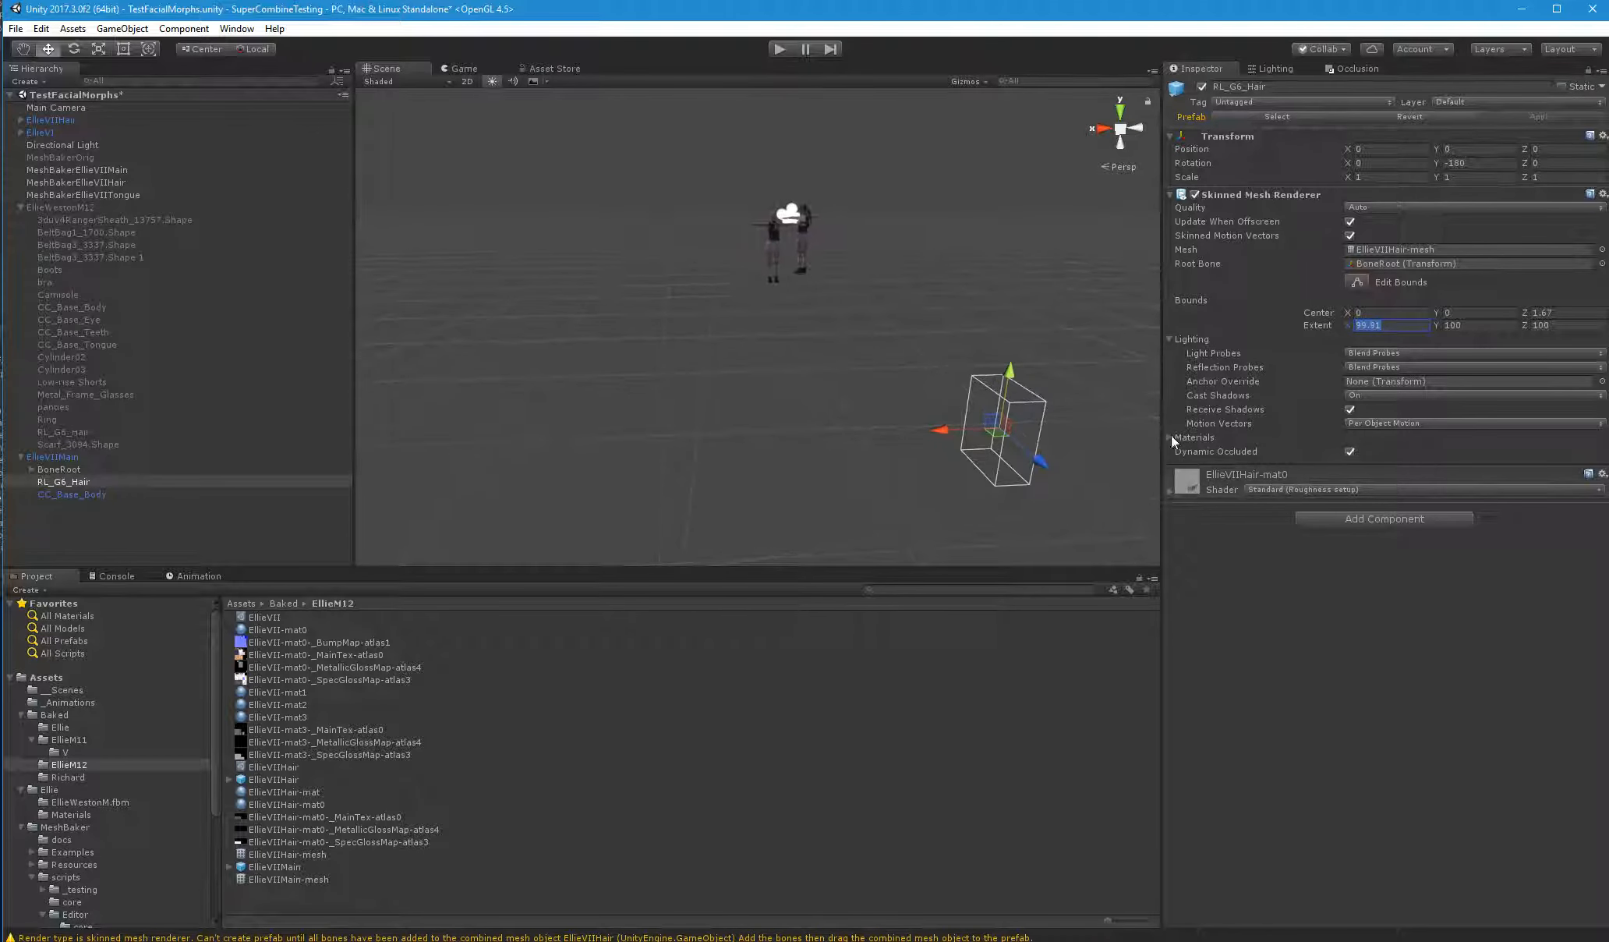
Show the material list of RL_G6_Hair and move the object along Z to 2.529
click(1172, 436)
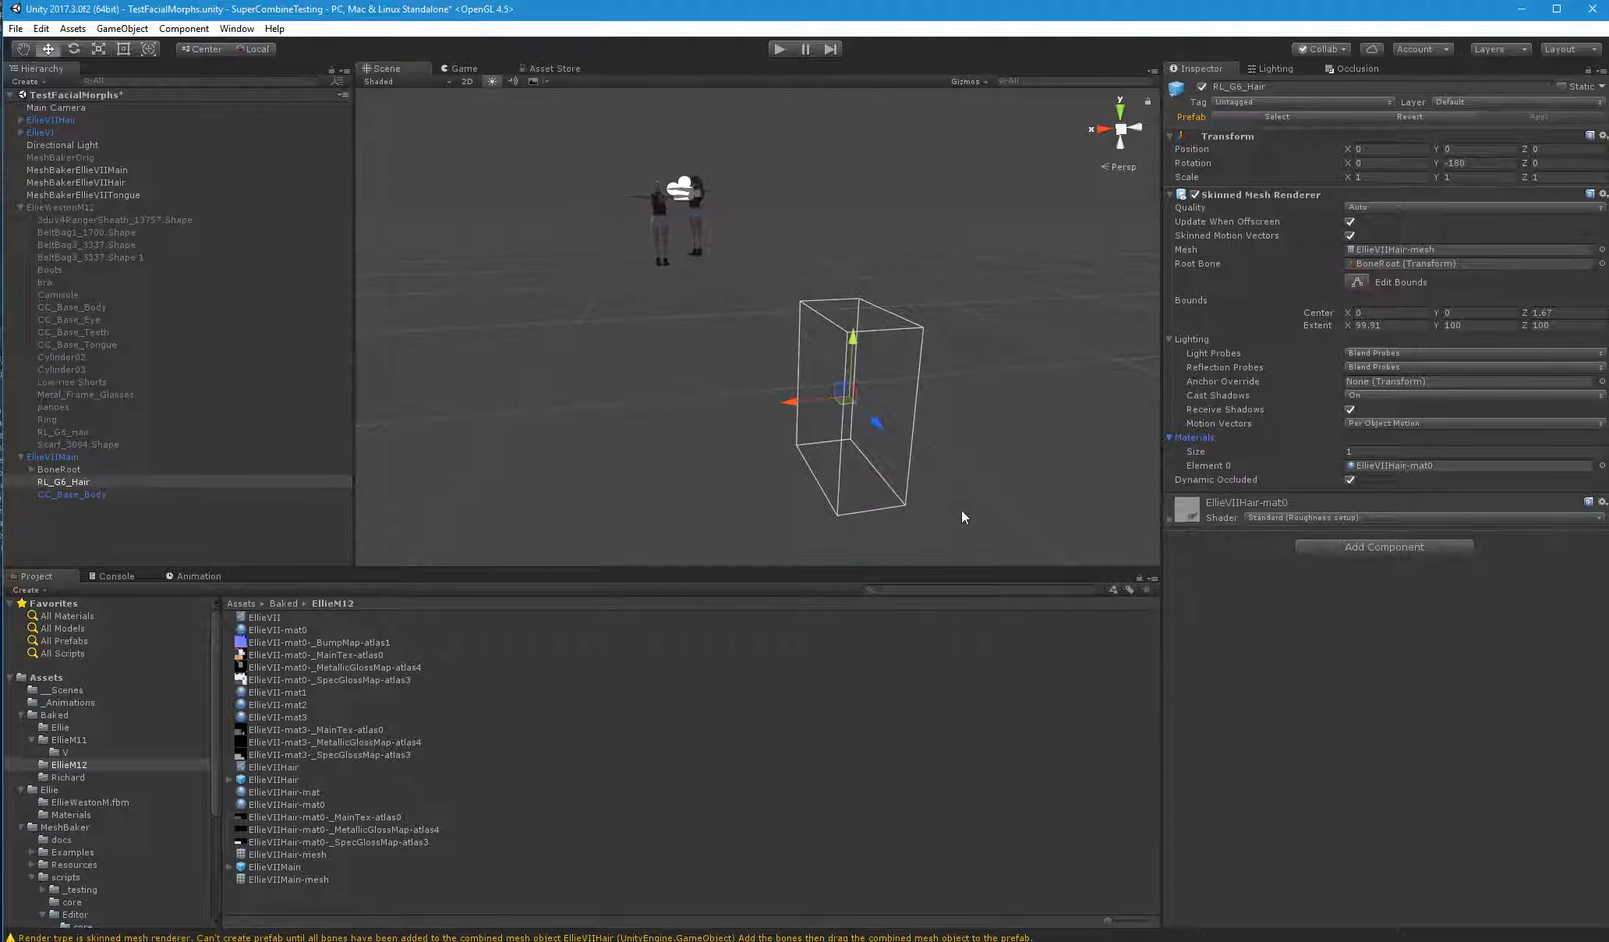
middle_drag(925, 421, 838, 421)
drag(841, 420, 664, 293)
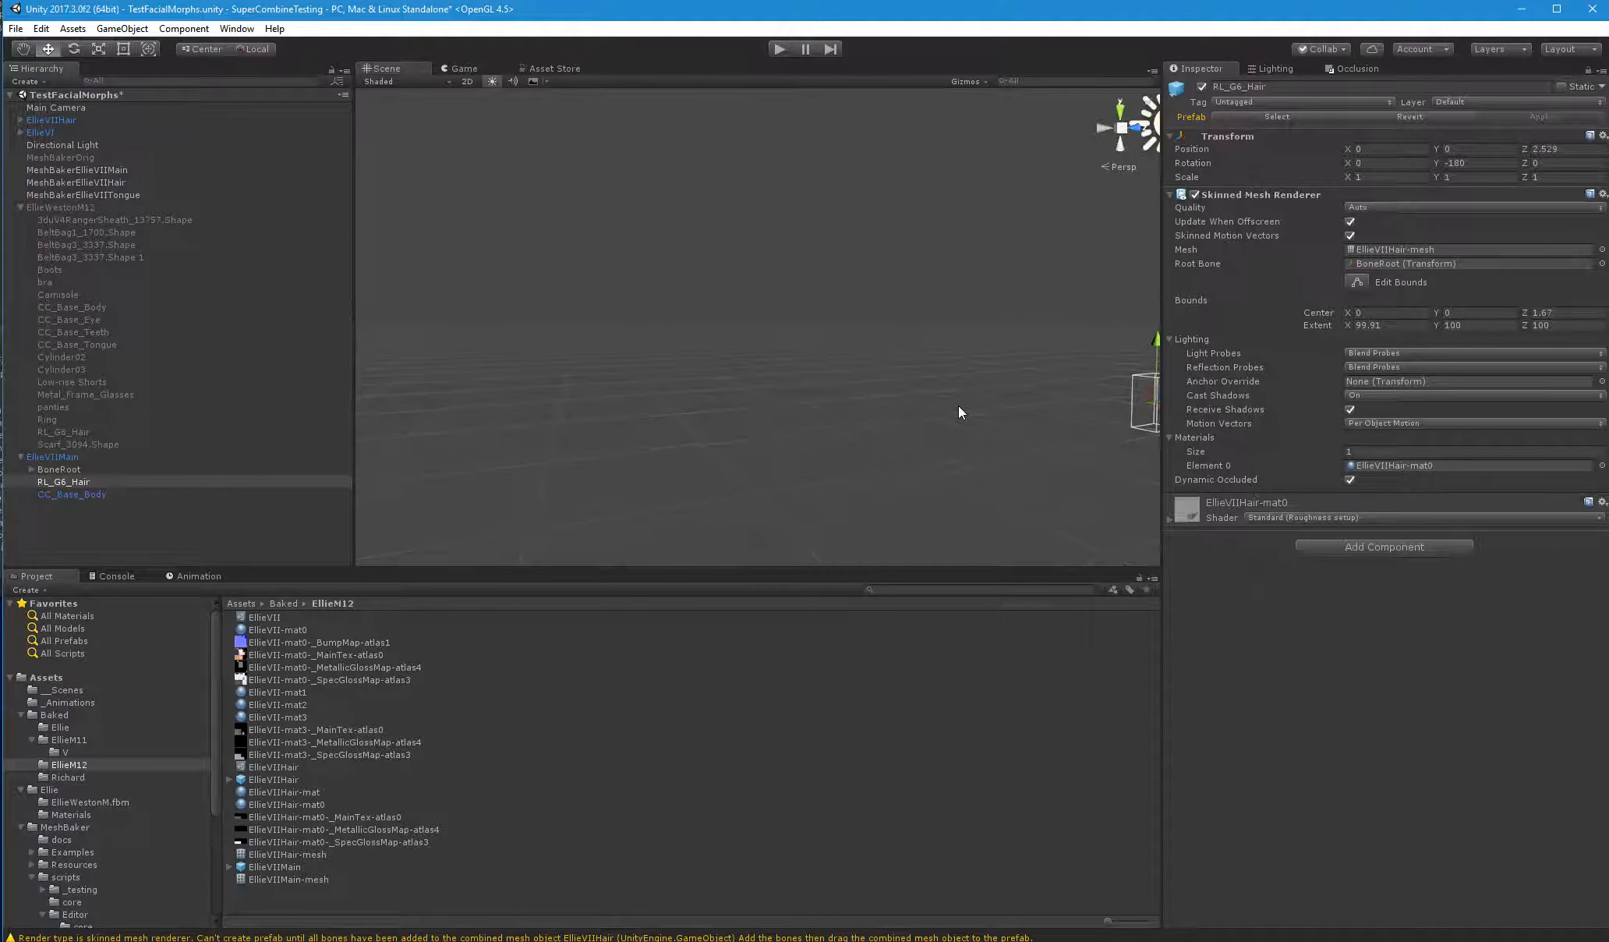
Set the root bone of RL_G6_Hair to None
click(1602, 263)
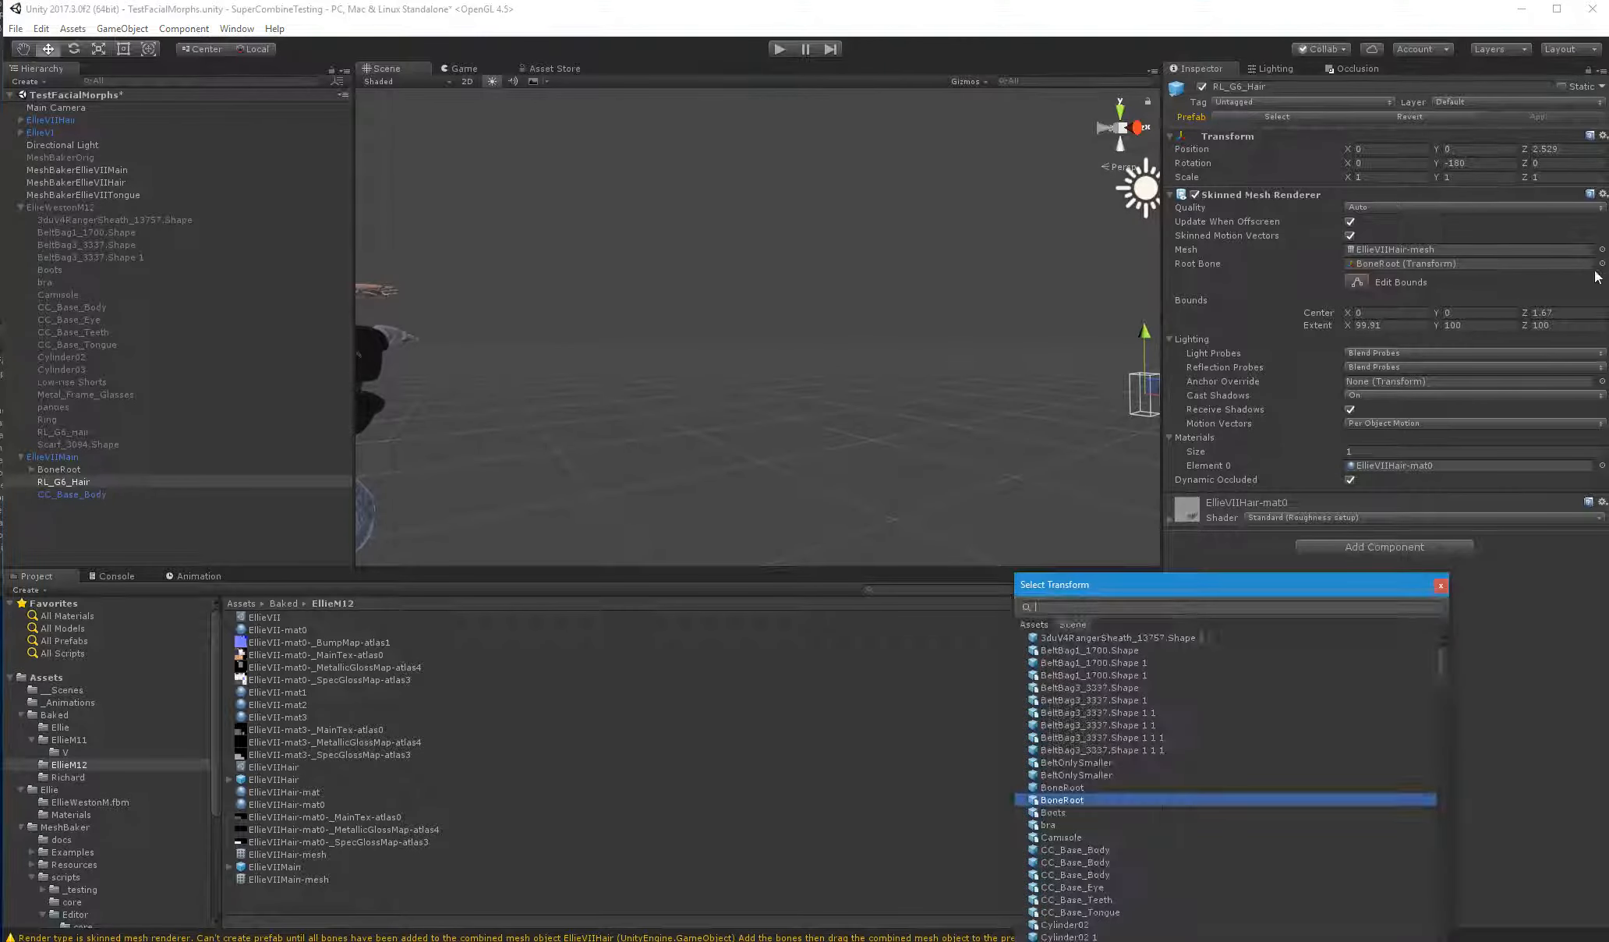
scroll(1126, 650, up, 1)
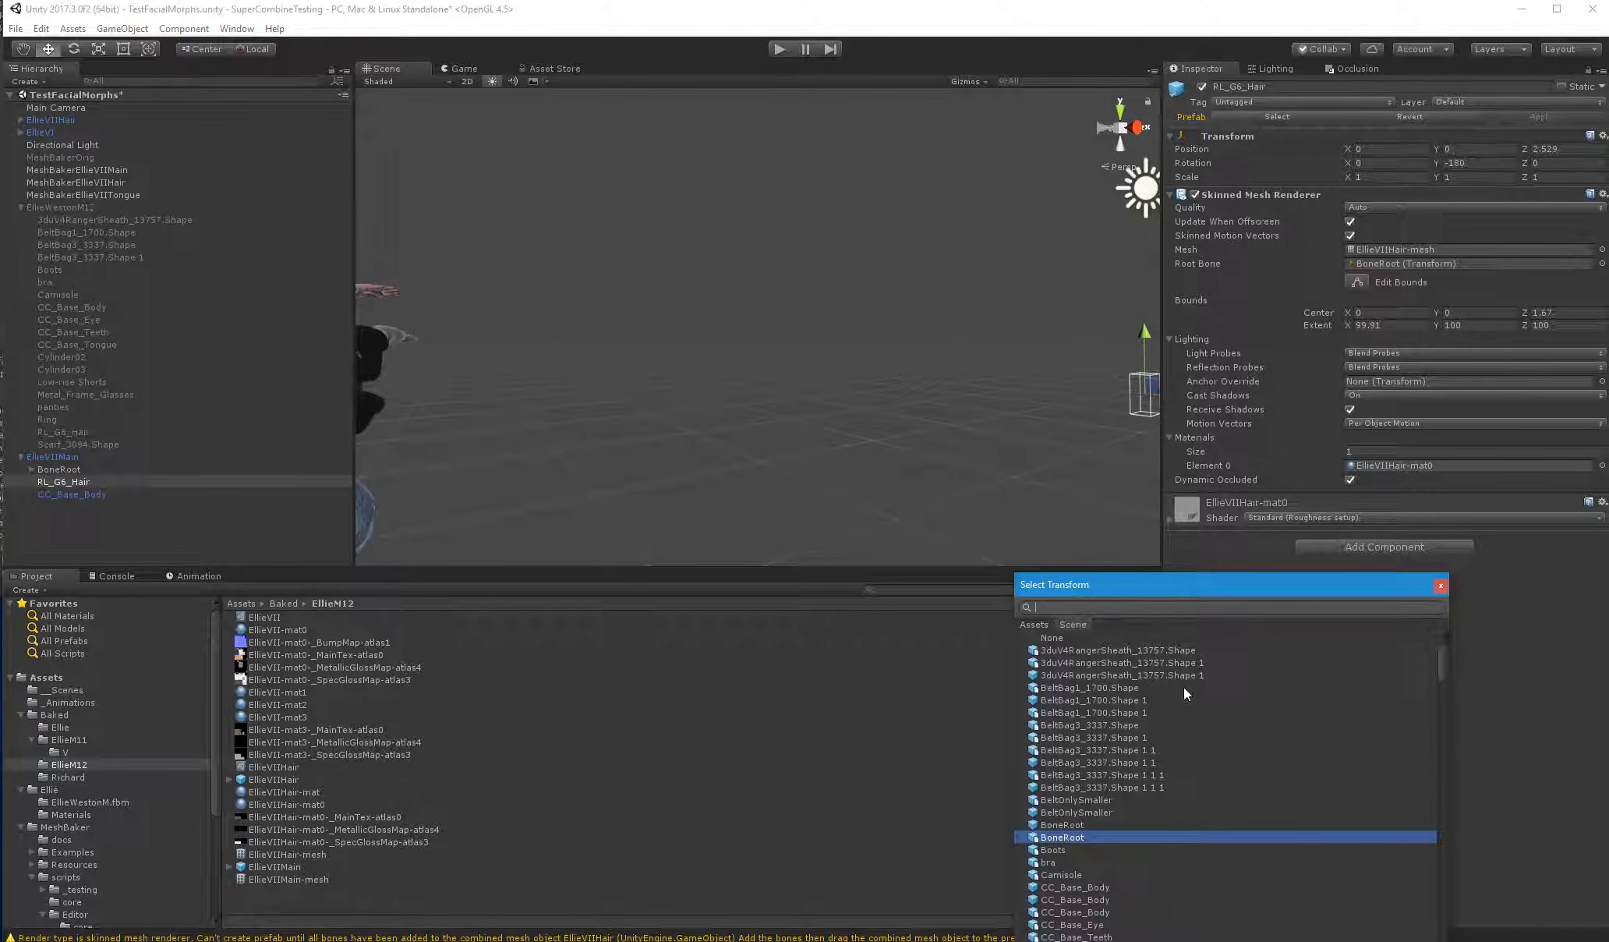
double_click(1068, 639)
scroll(933, 528, down, 4)
middle_drag(856, 550, 842, 443)
scroll(812, 401, down, 7)
right_drag(815, 398, 817, 375)
Move RL_G6_Hair along Z to 10.478 and disable Skinned Motion Vectors on its renderer
drag(839, 385, 538, 389)
right_drag(1121, 380, 1223, 366)
click(1347, 236)
click(1349, 236)
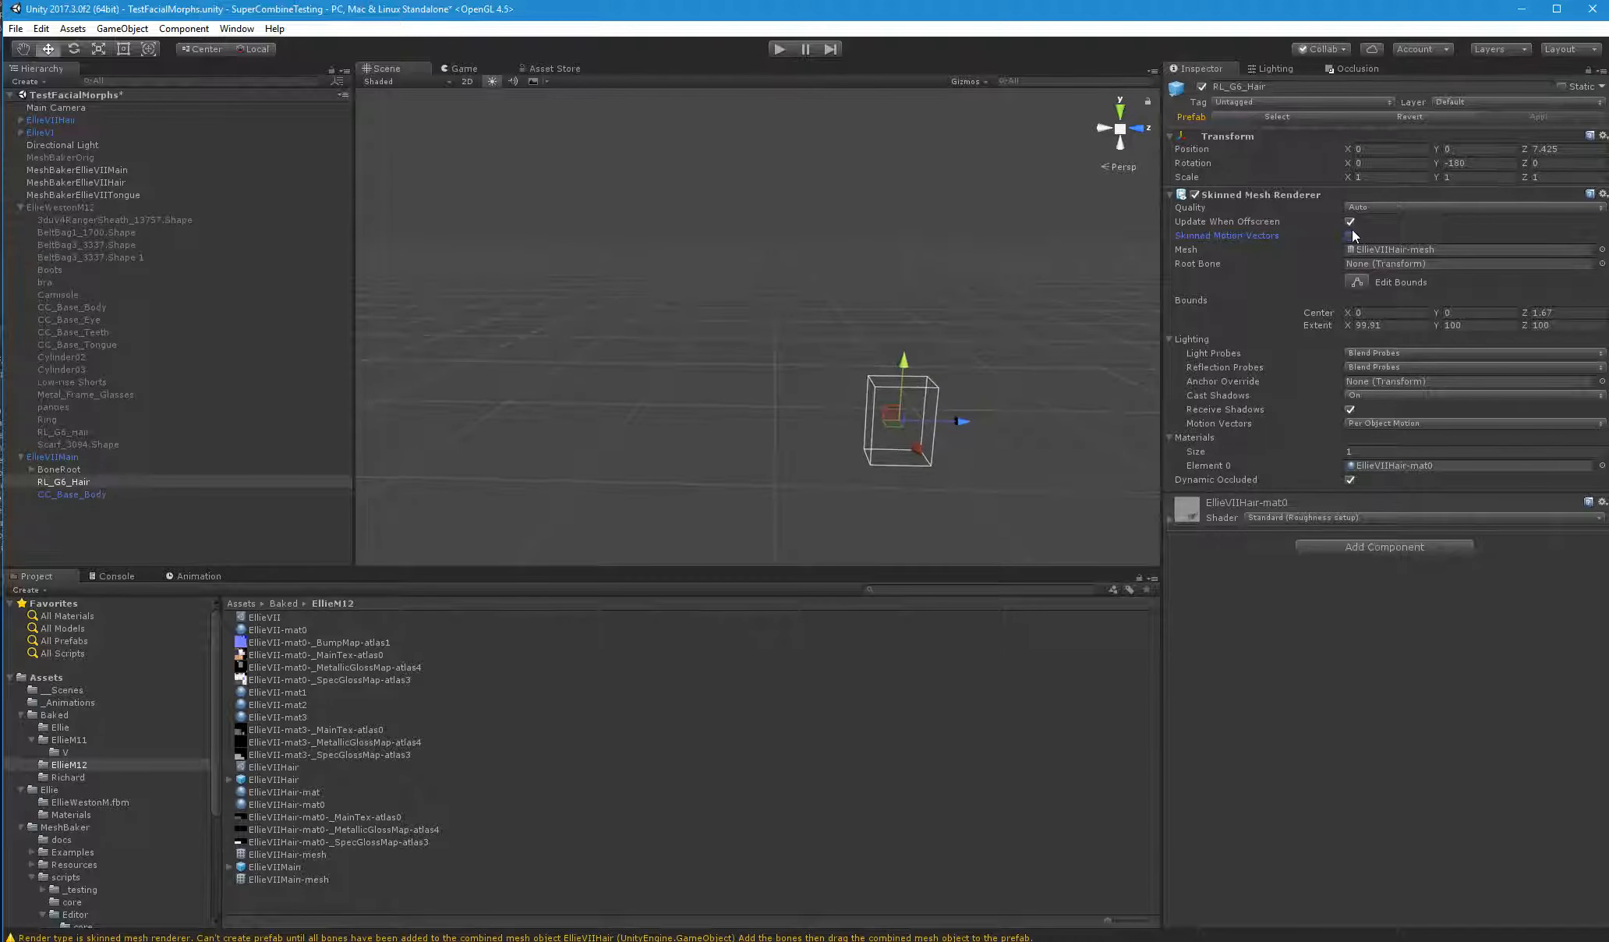
drag(971, 407, 372, 455)
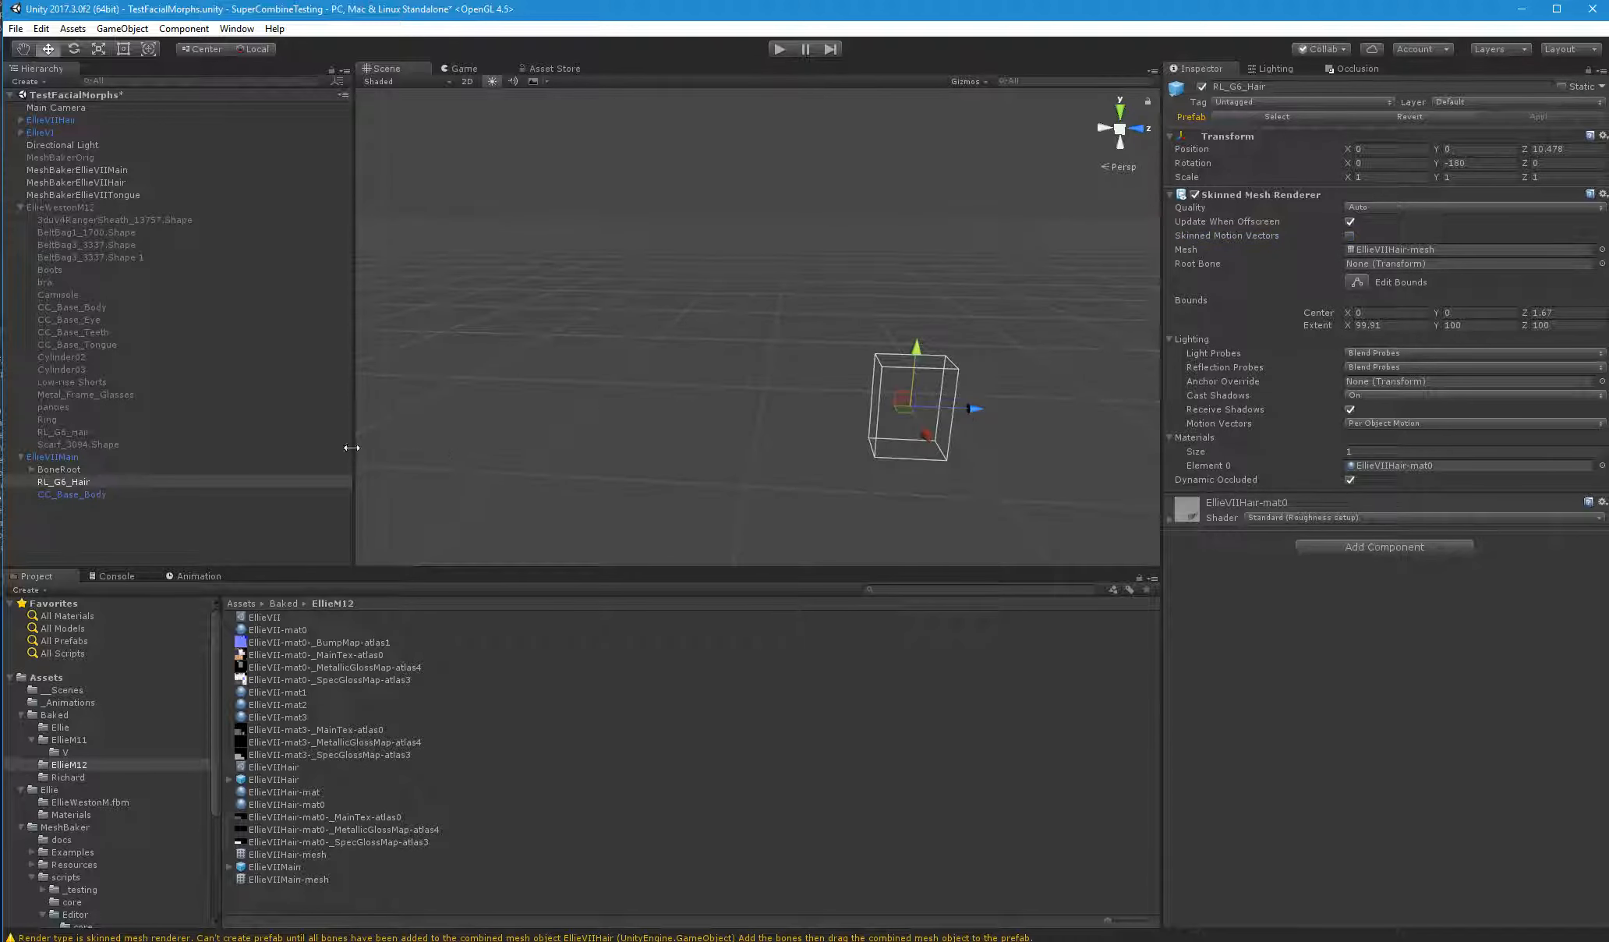
Try to move RL_G6_Hair out of EllieVIIMain to the scene's top level, and undo the move
right_drag(237, 466, 131, 495)
drag(83, 482, 96, 519)
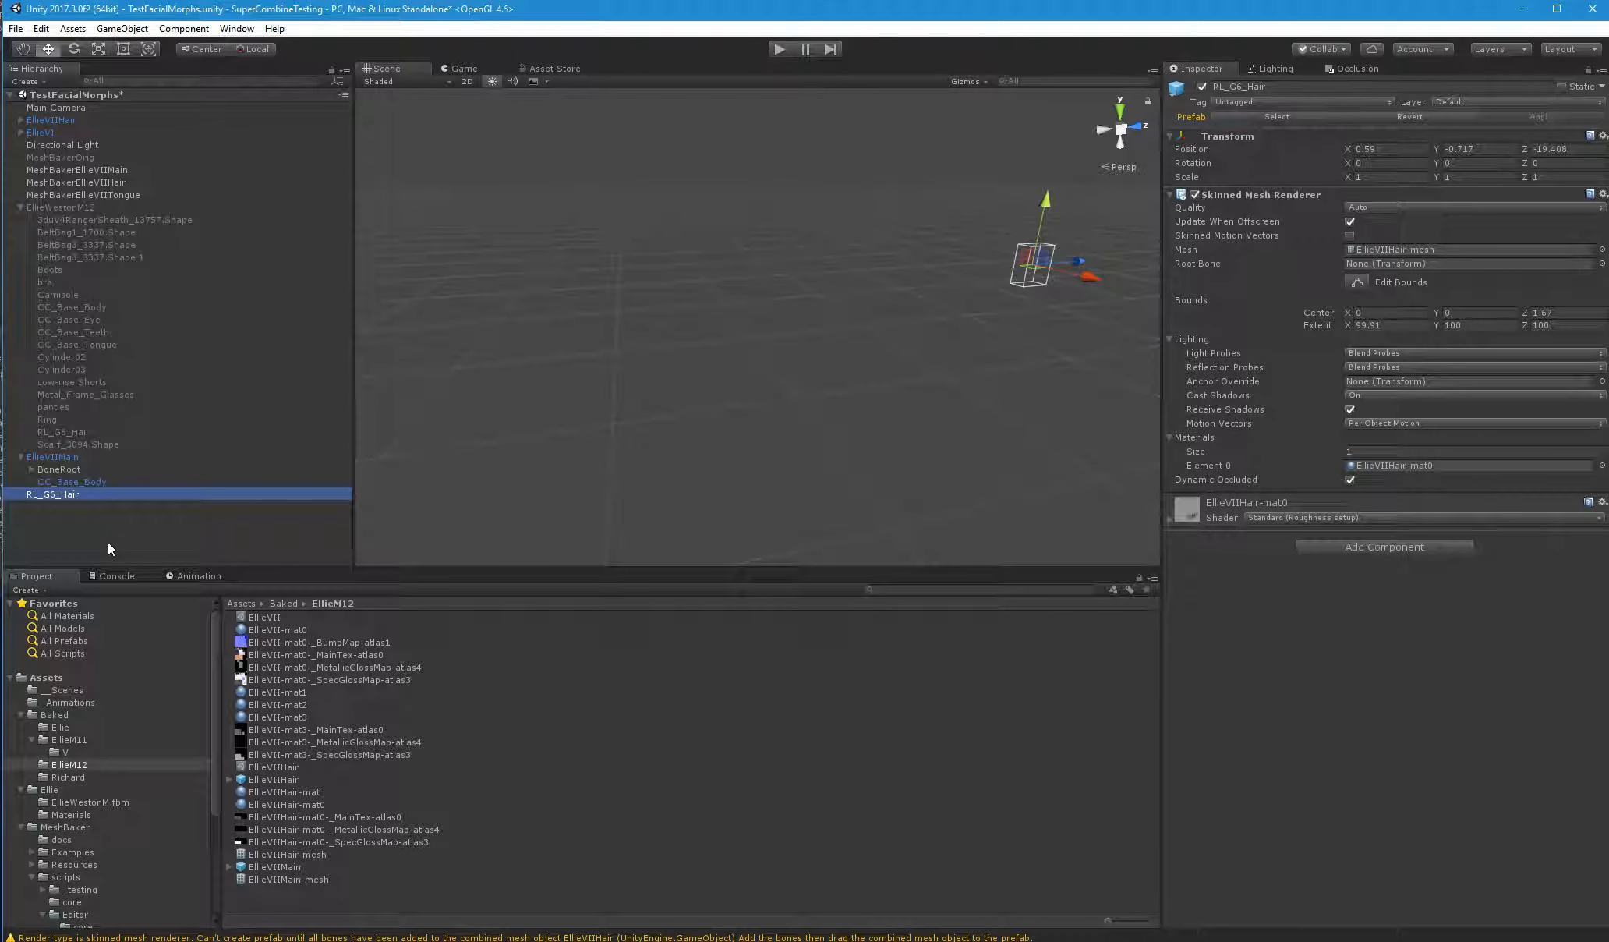
key(ctrl+z)
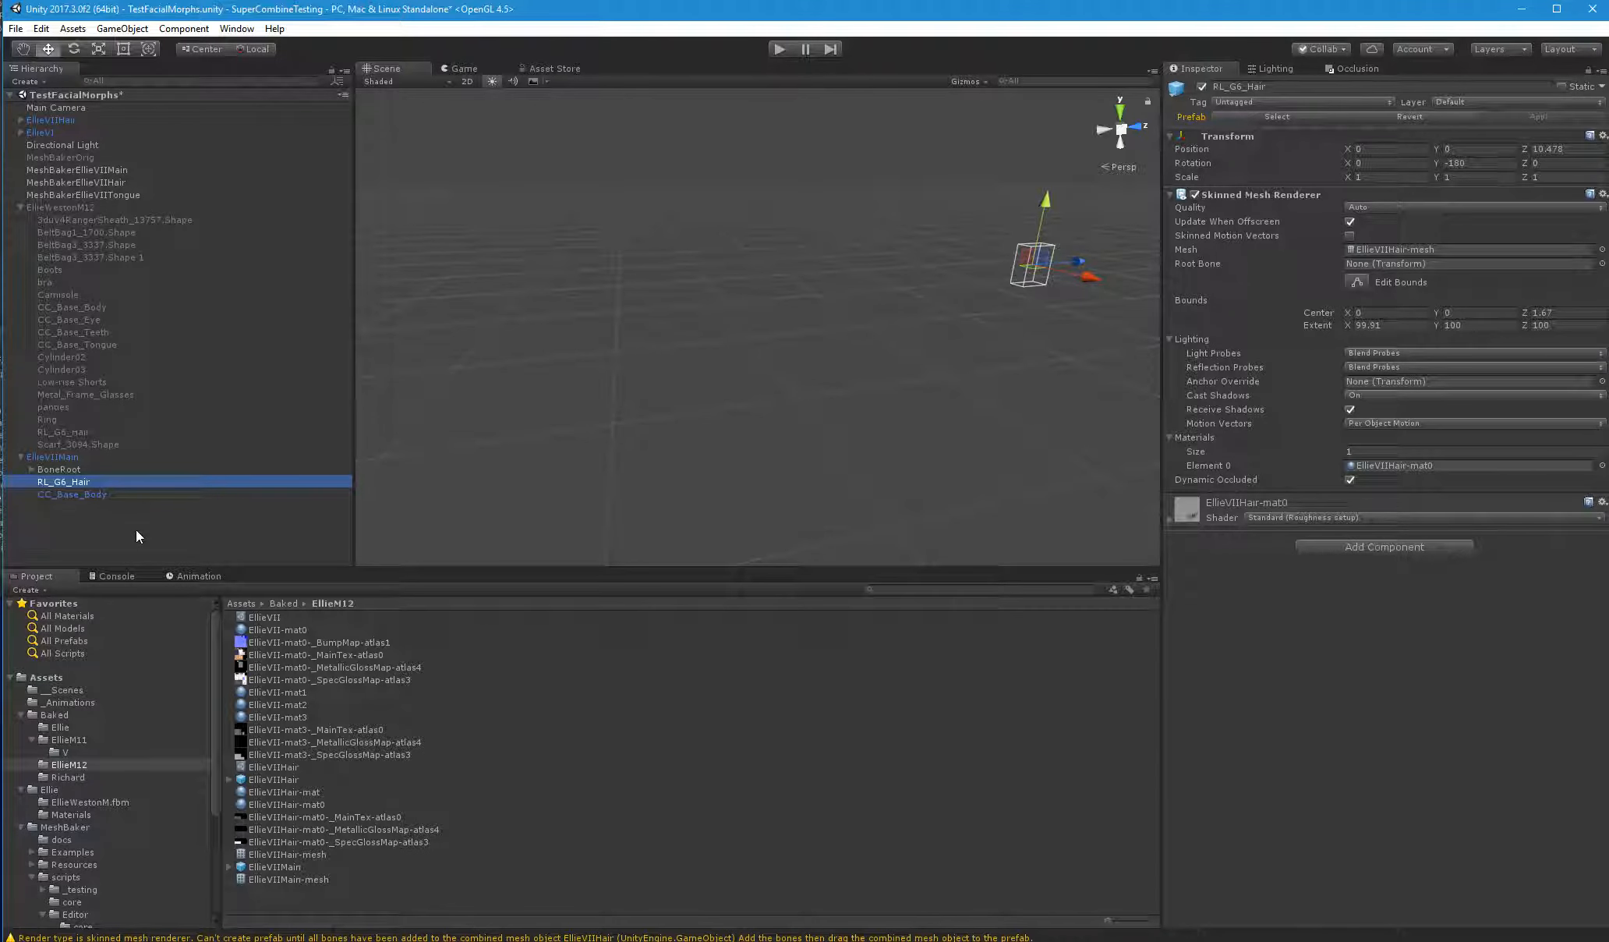
Disable Dynamic Occluded on RL_G6_Hair and inspect its bounding box in the scene for the hair mesh
click(1351, 481)
key(f)
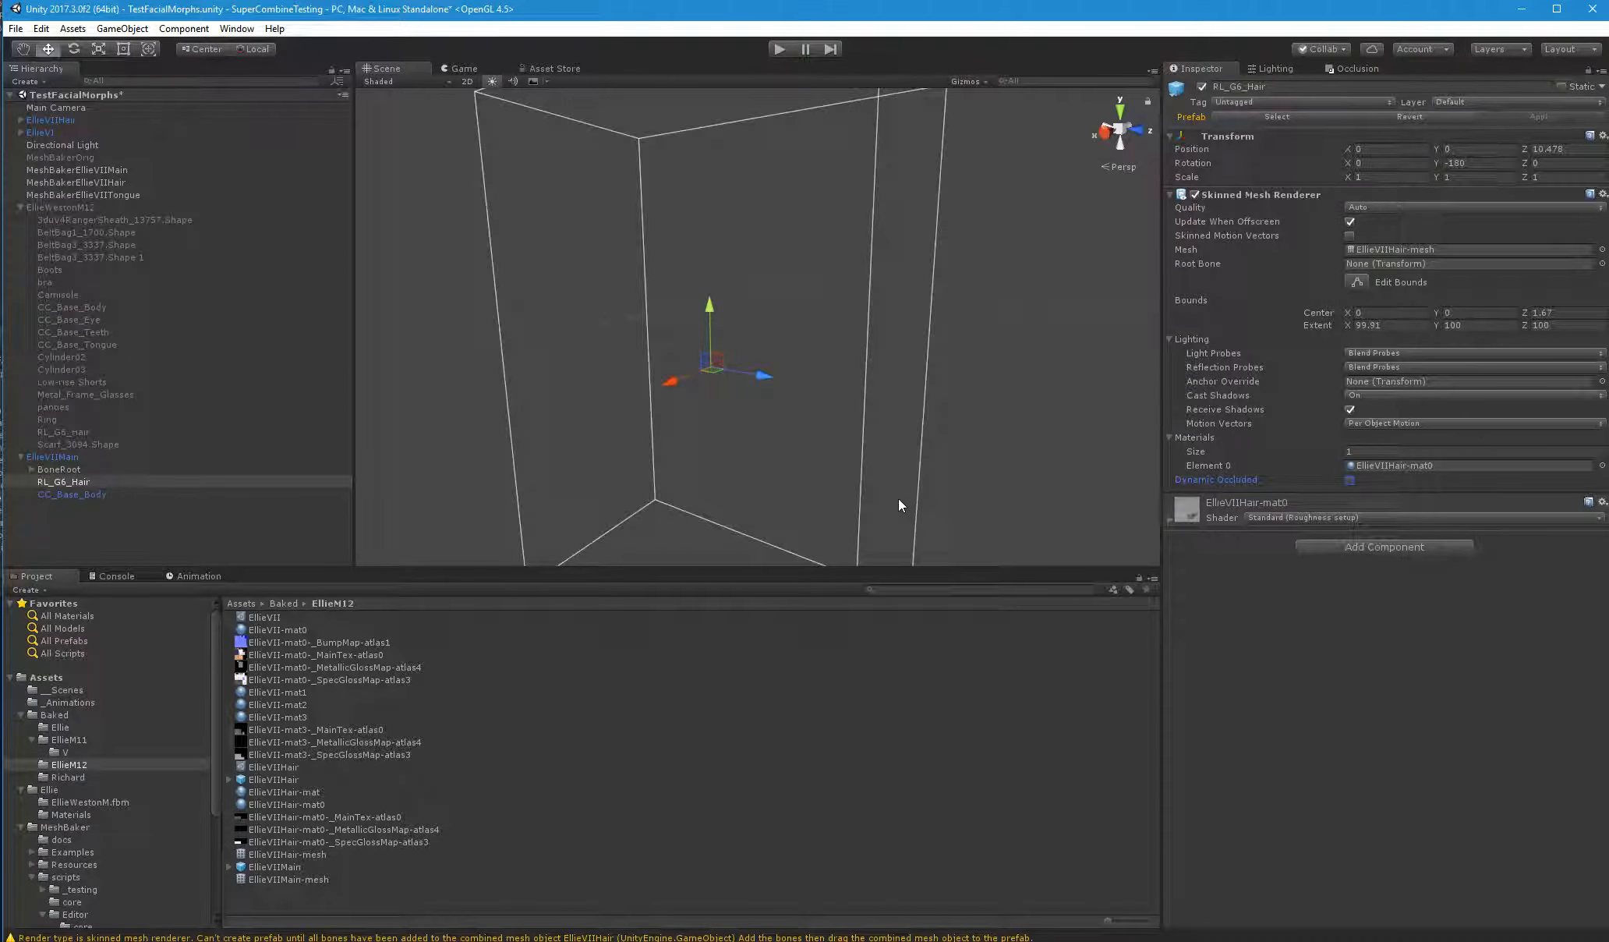
scroll(911, 483, up, 1)
scroll(911, 483, down, 5)
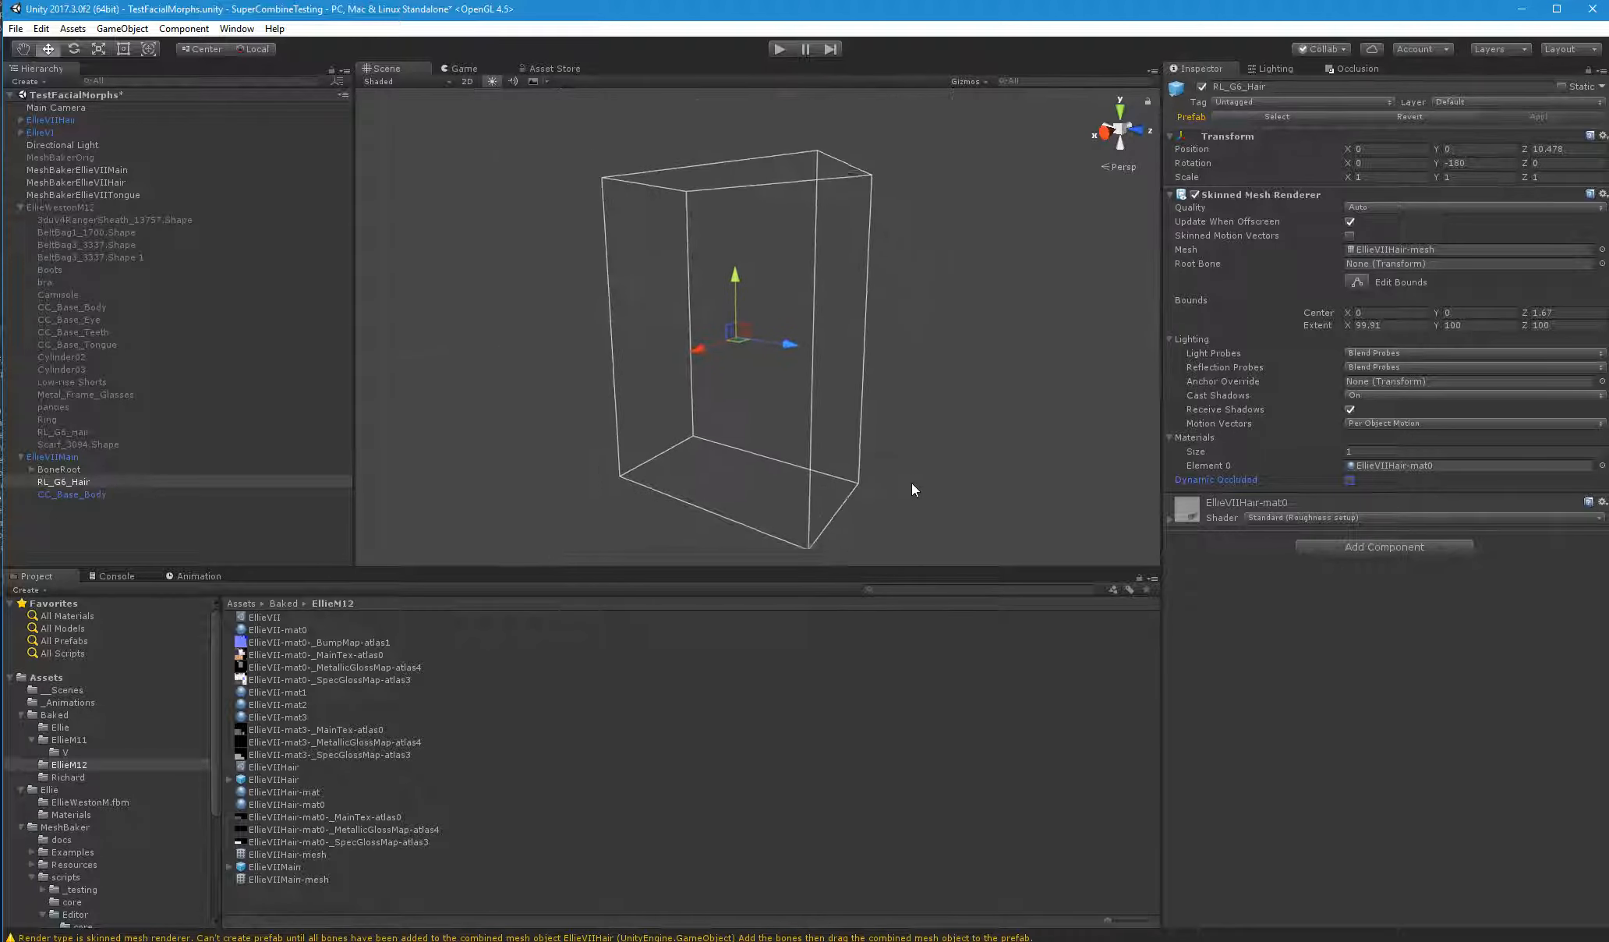
scroll(912, 484, up, 2)
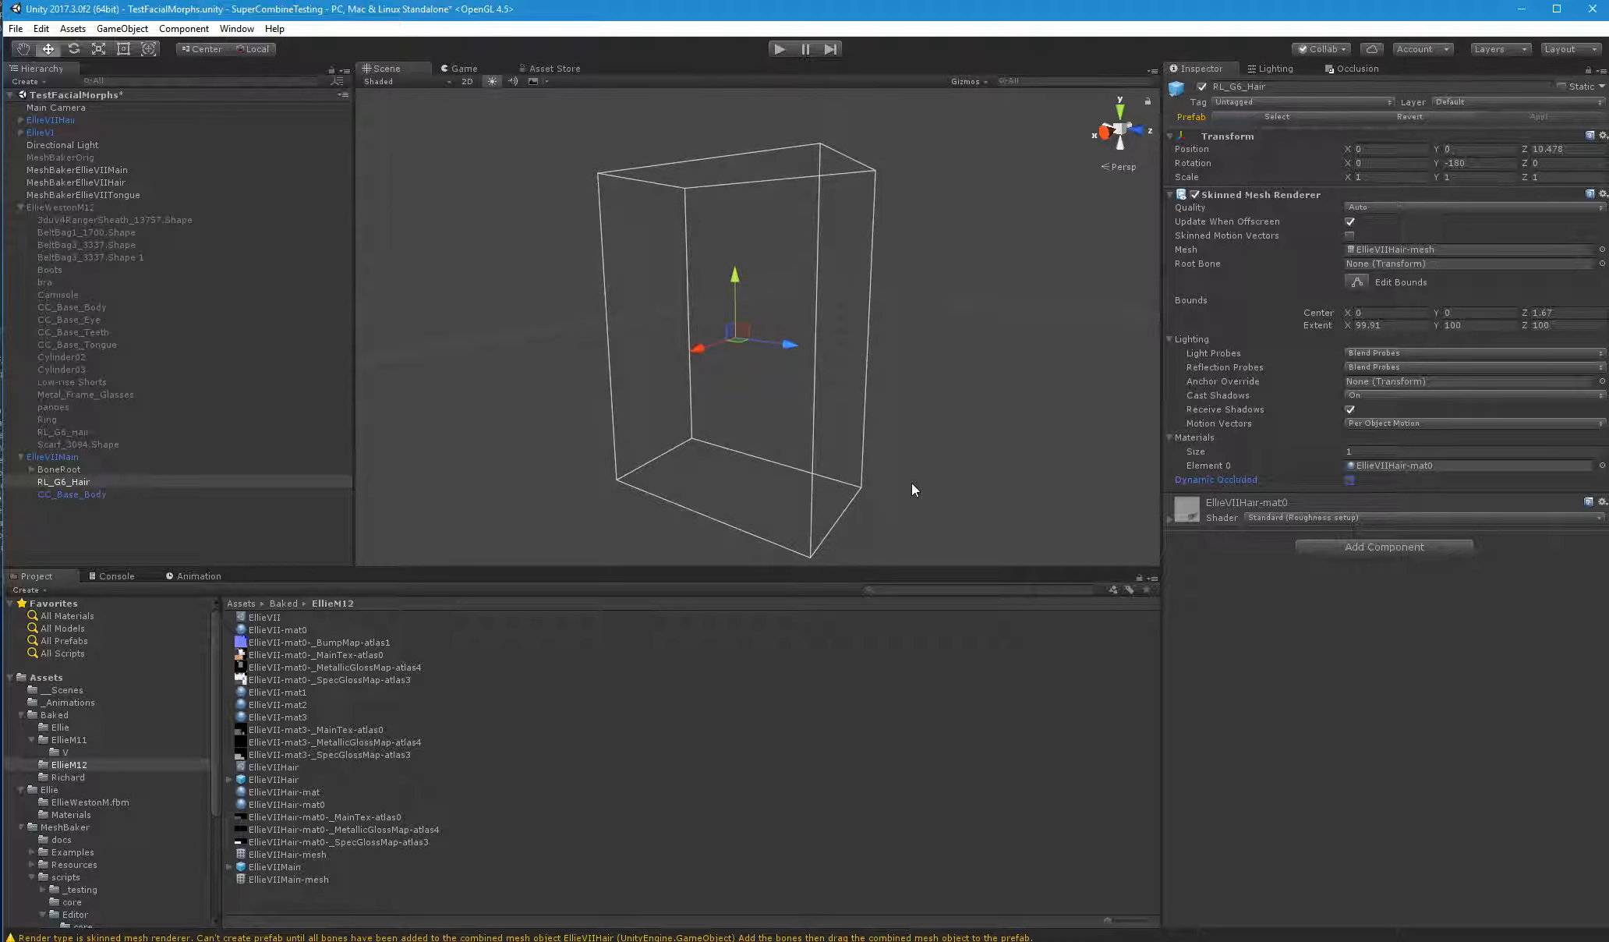
scroll(912, 484, up, 2)
scroll(905, 508, up, 4)
scroll(914, 526, down, 2)
key(Down)
key(Left)
scroll(926, 518, down, 5)
right_drag(919, 560, 912, 579)
Review the console's Mesh Baker warning, atlas report and bake messages for the hair, and clear the console
click(209, 518)
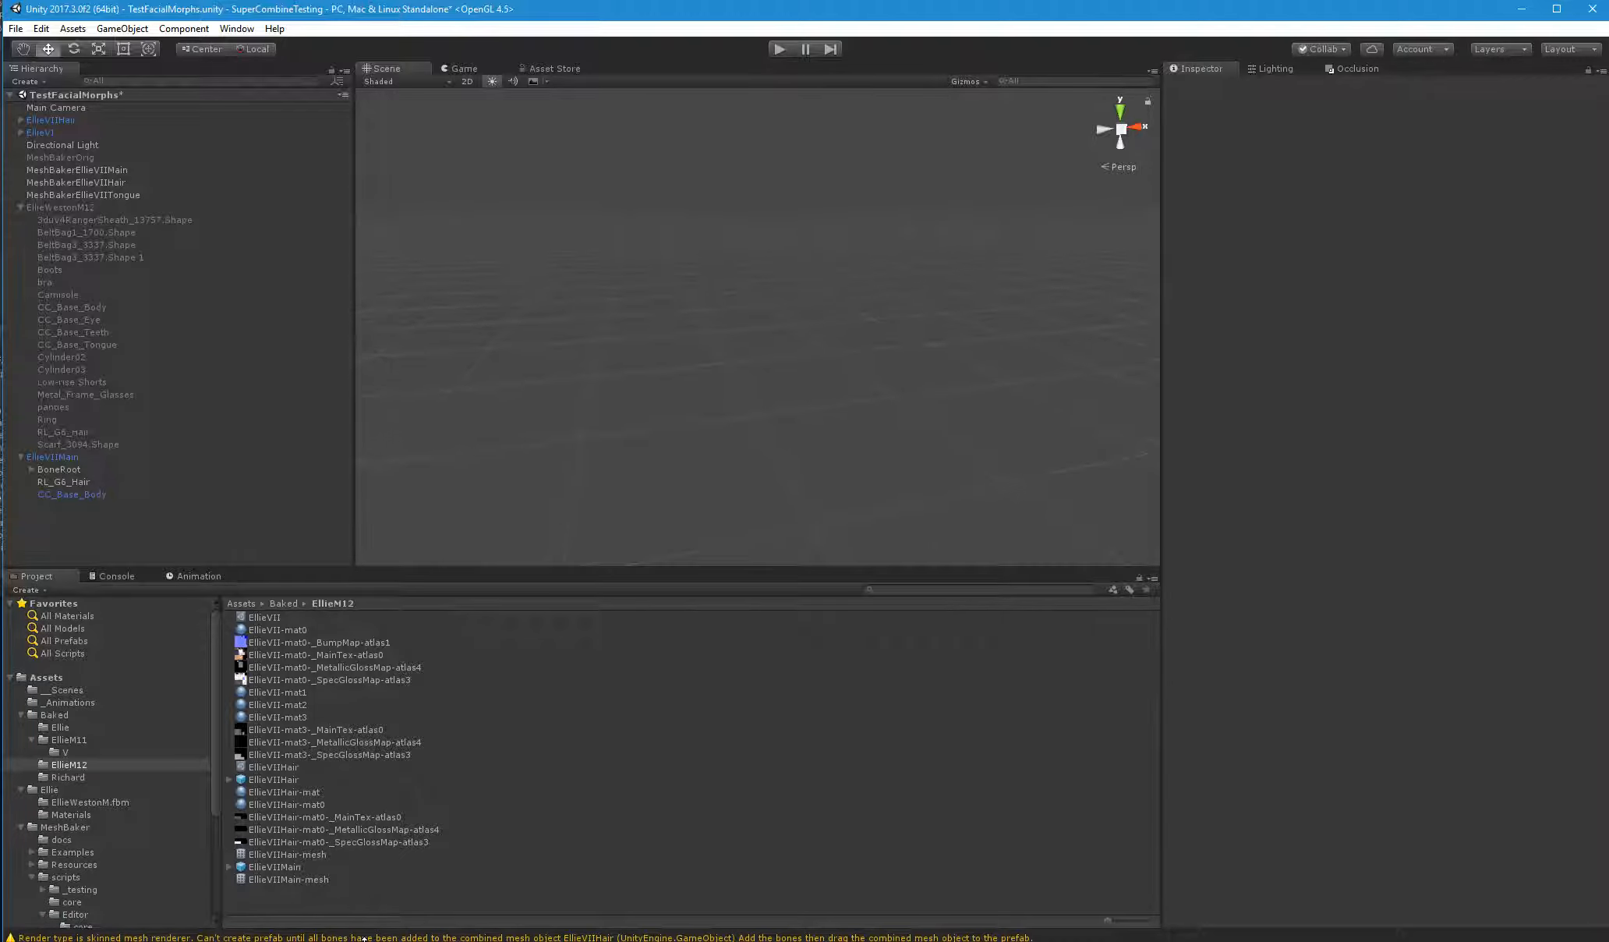
click(156, 936)
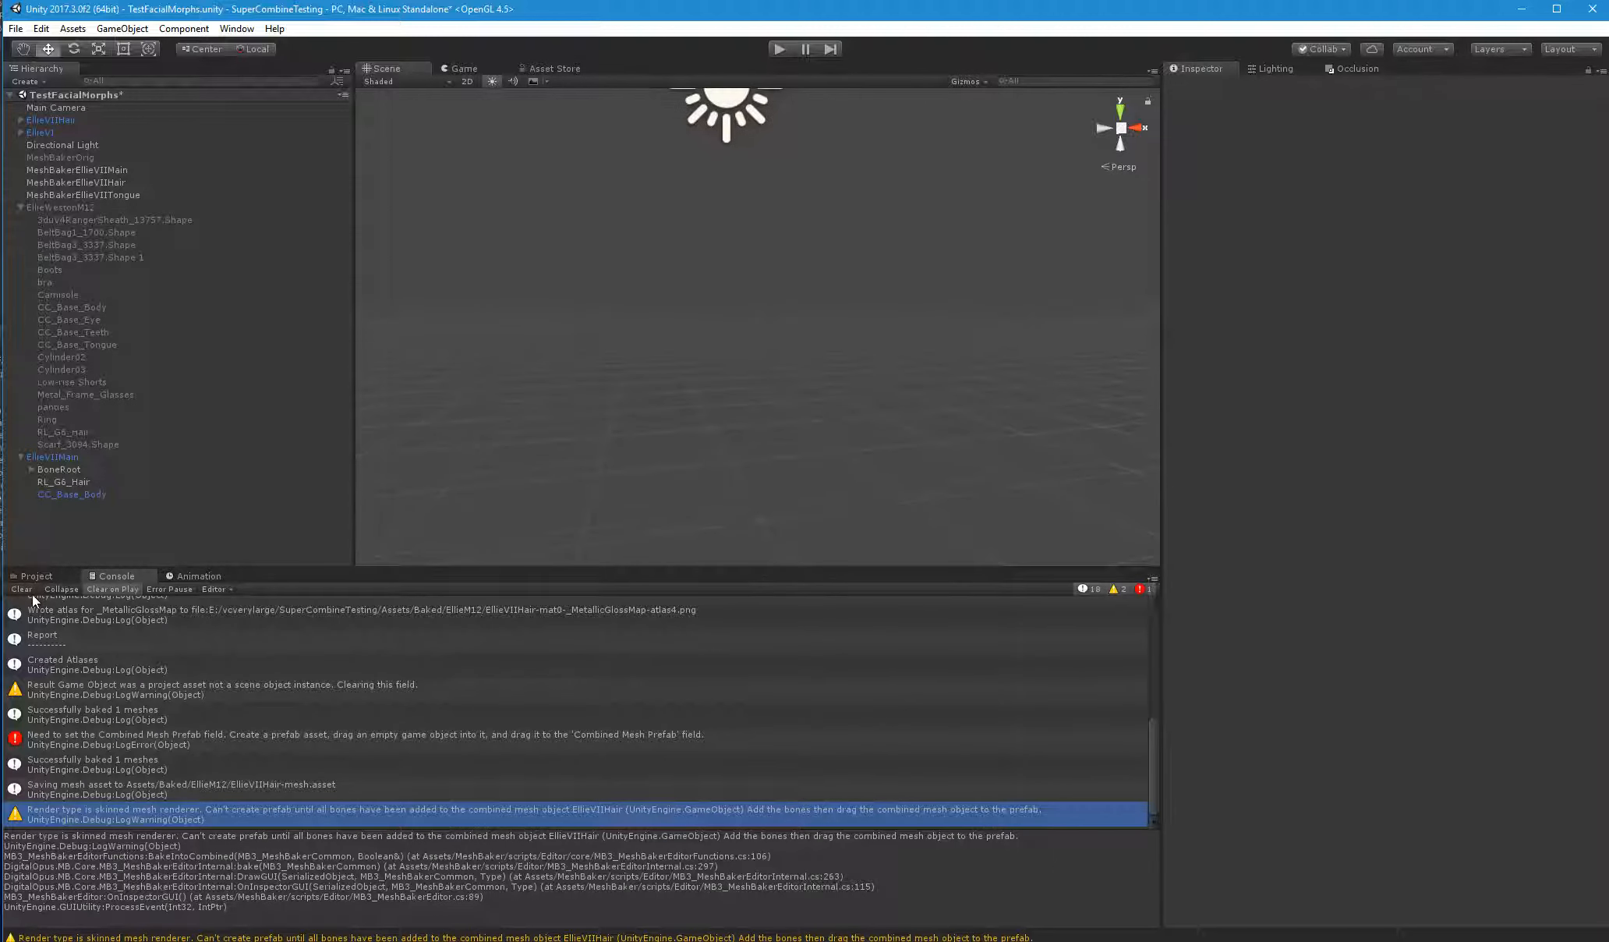
click(57, 647)
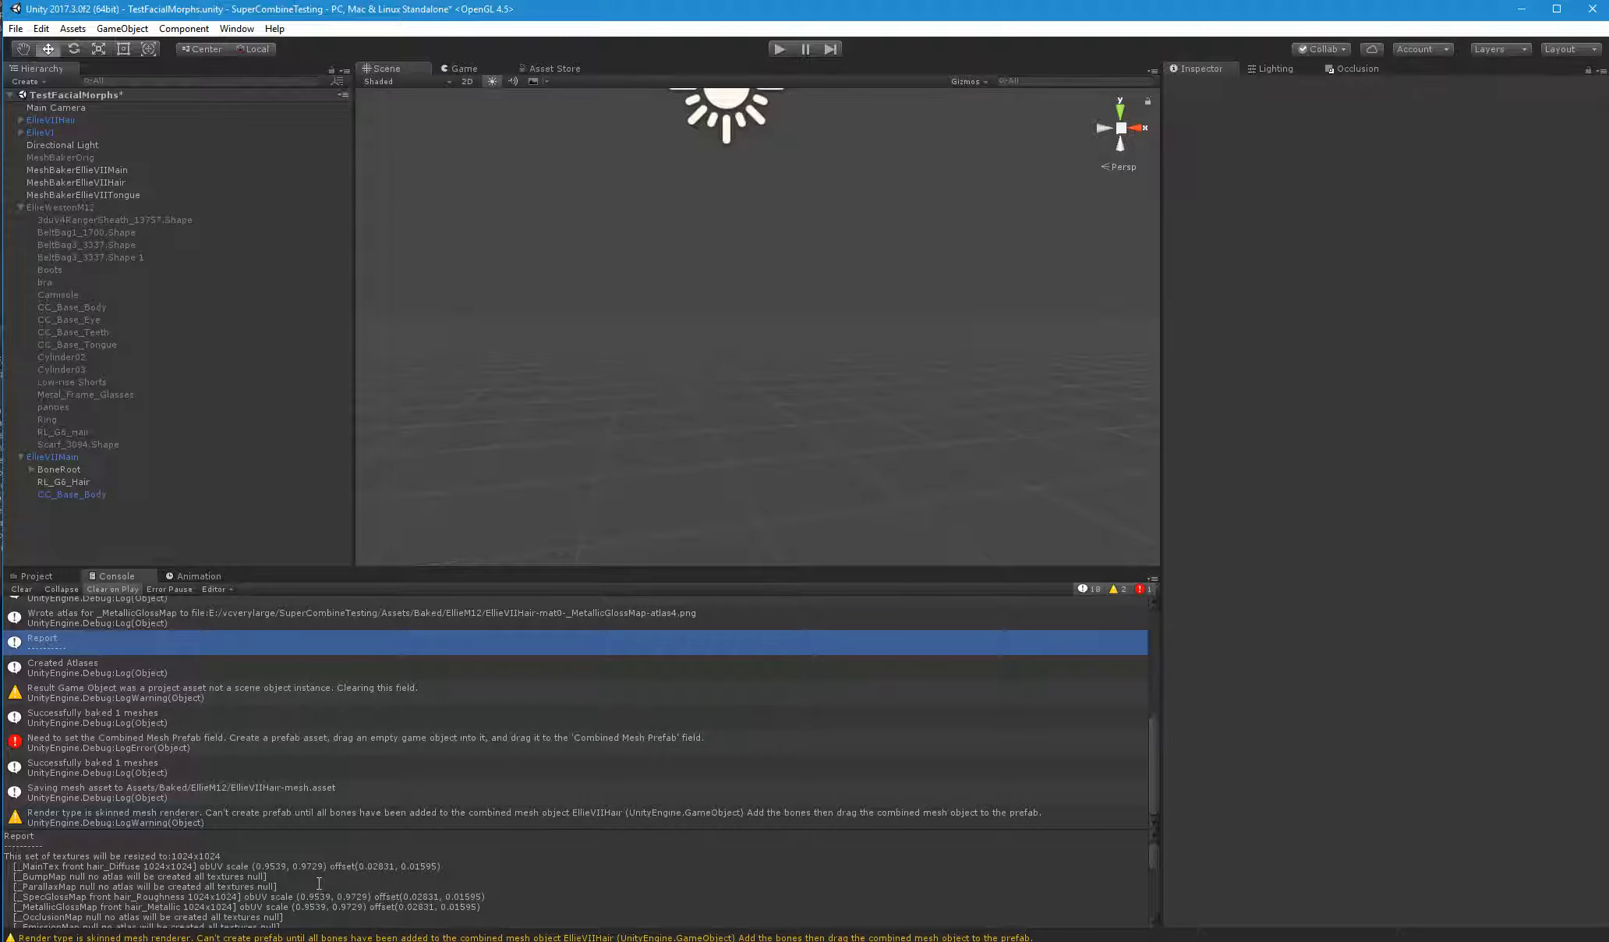
scroll(317, 883, down, 15)
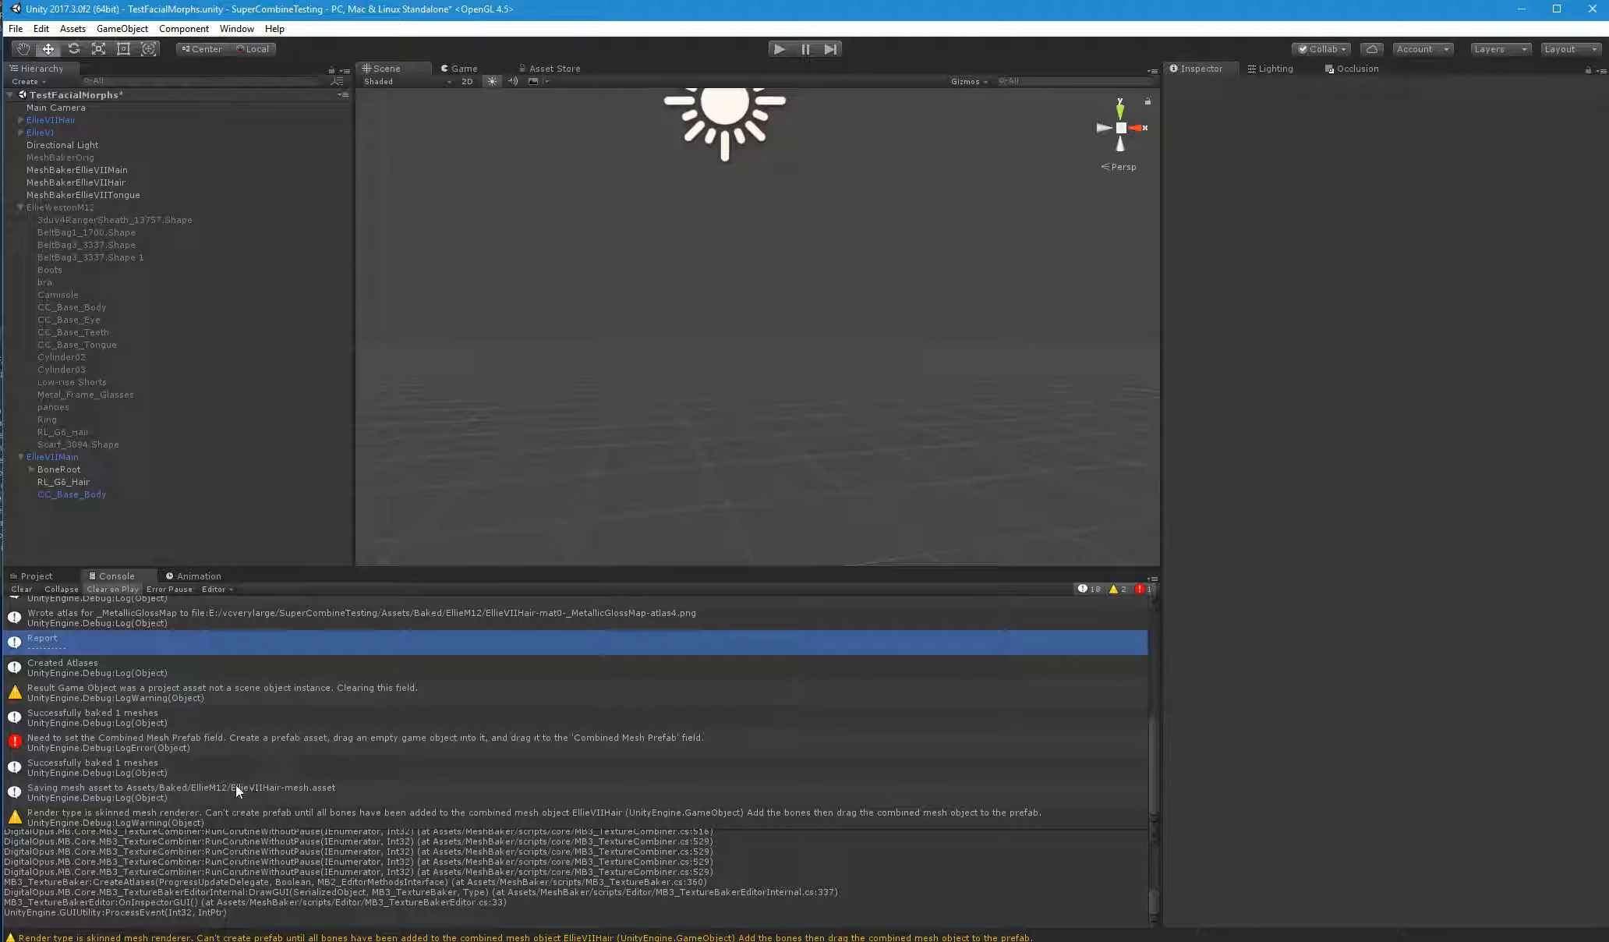
click(112, 770)
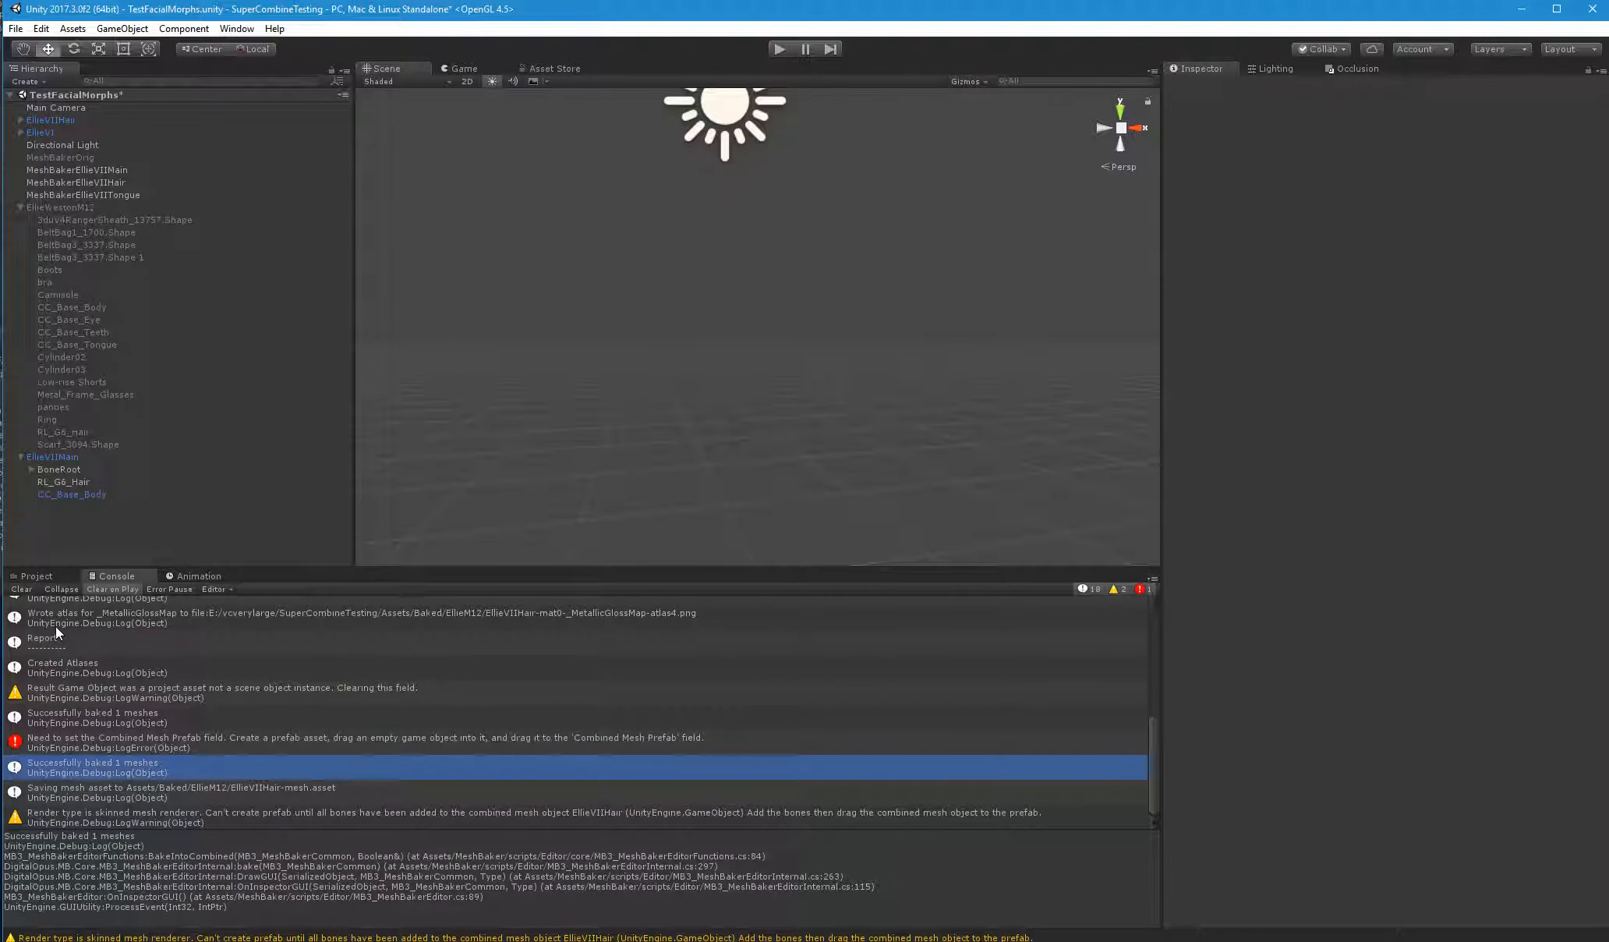
click(21, 588)
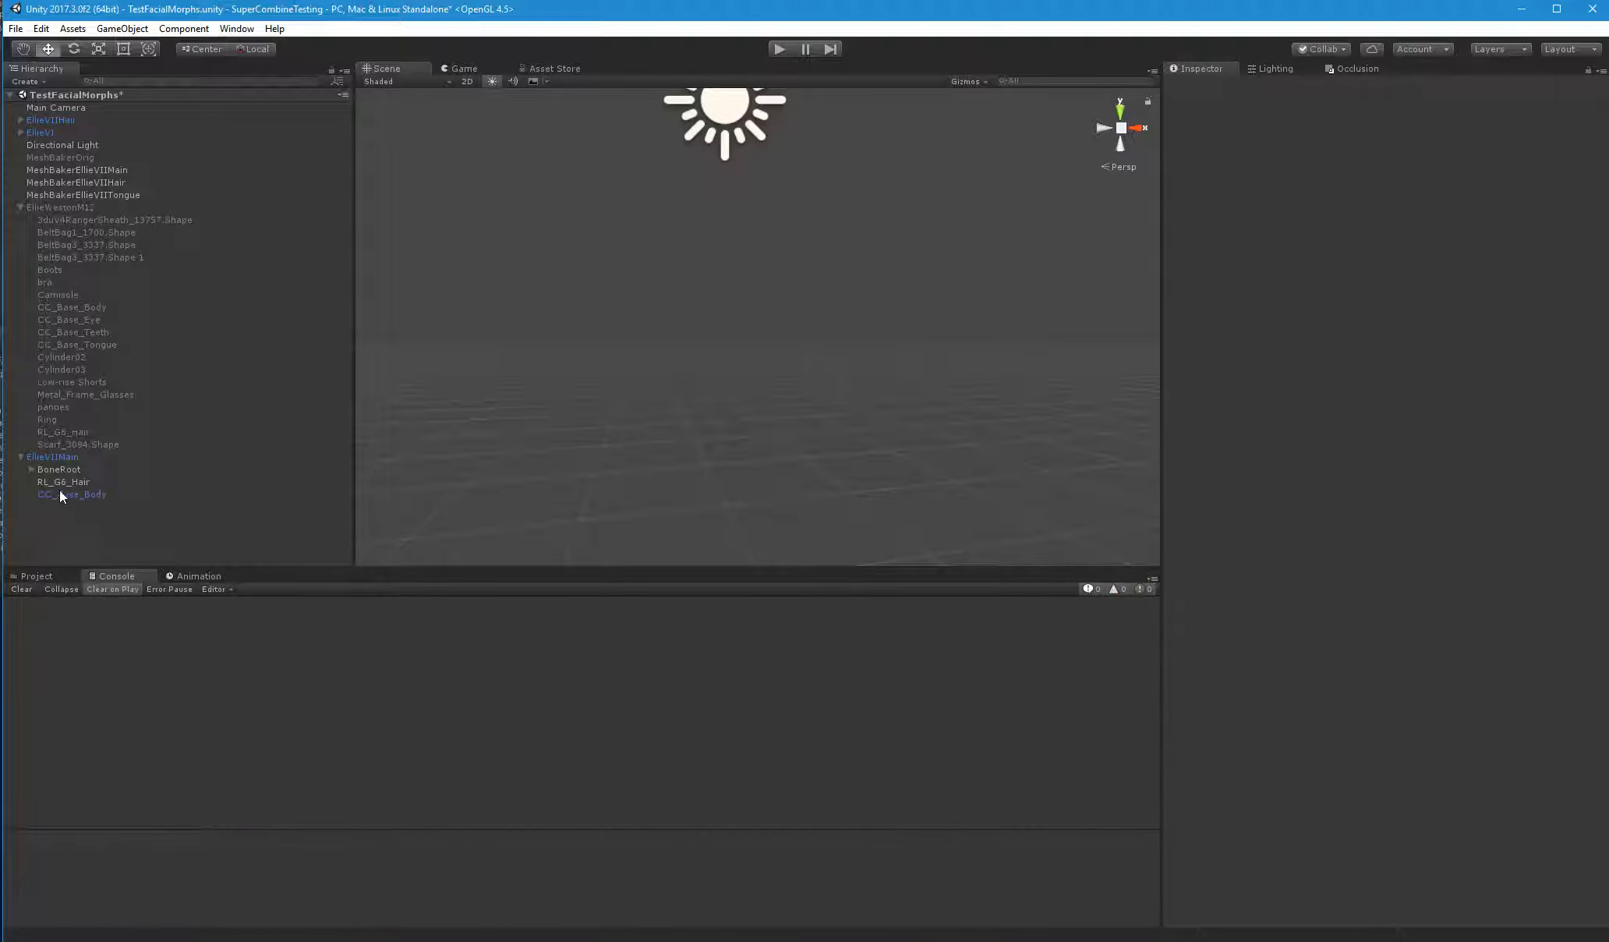
Delete RL_G6_Hair from below EllieVIIMain and select EllieVIIMain
click(59, 488)
double_click(57, 483)
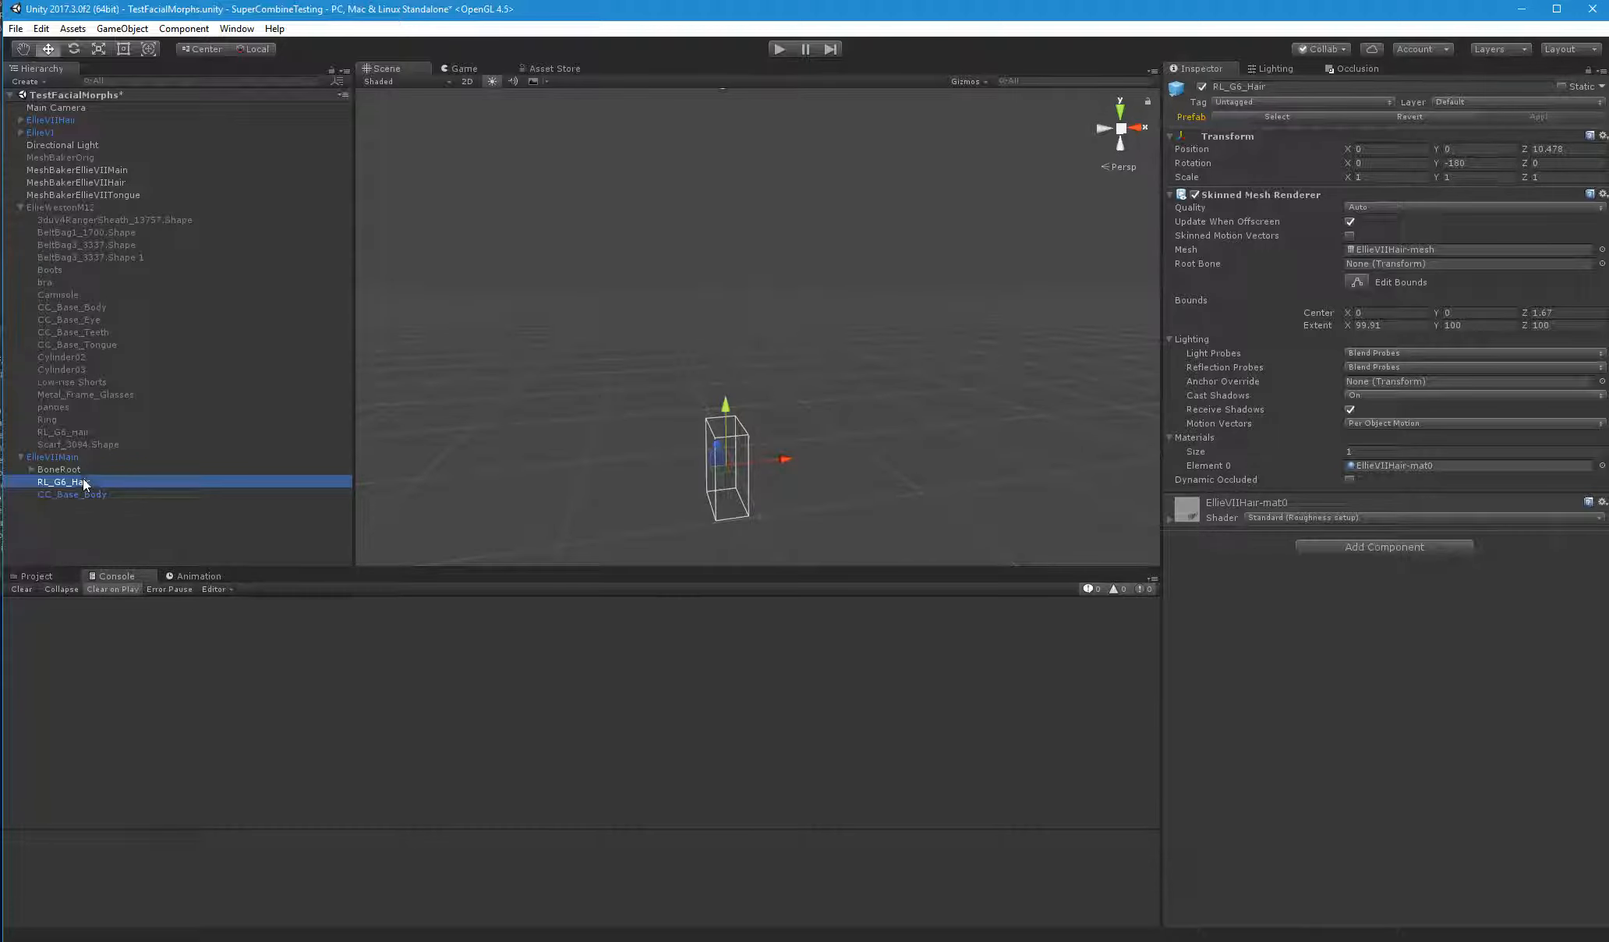
key(Delete)
click(55, 456)
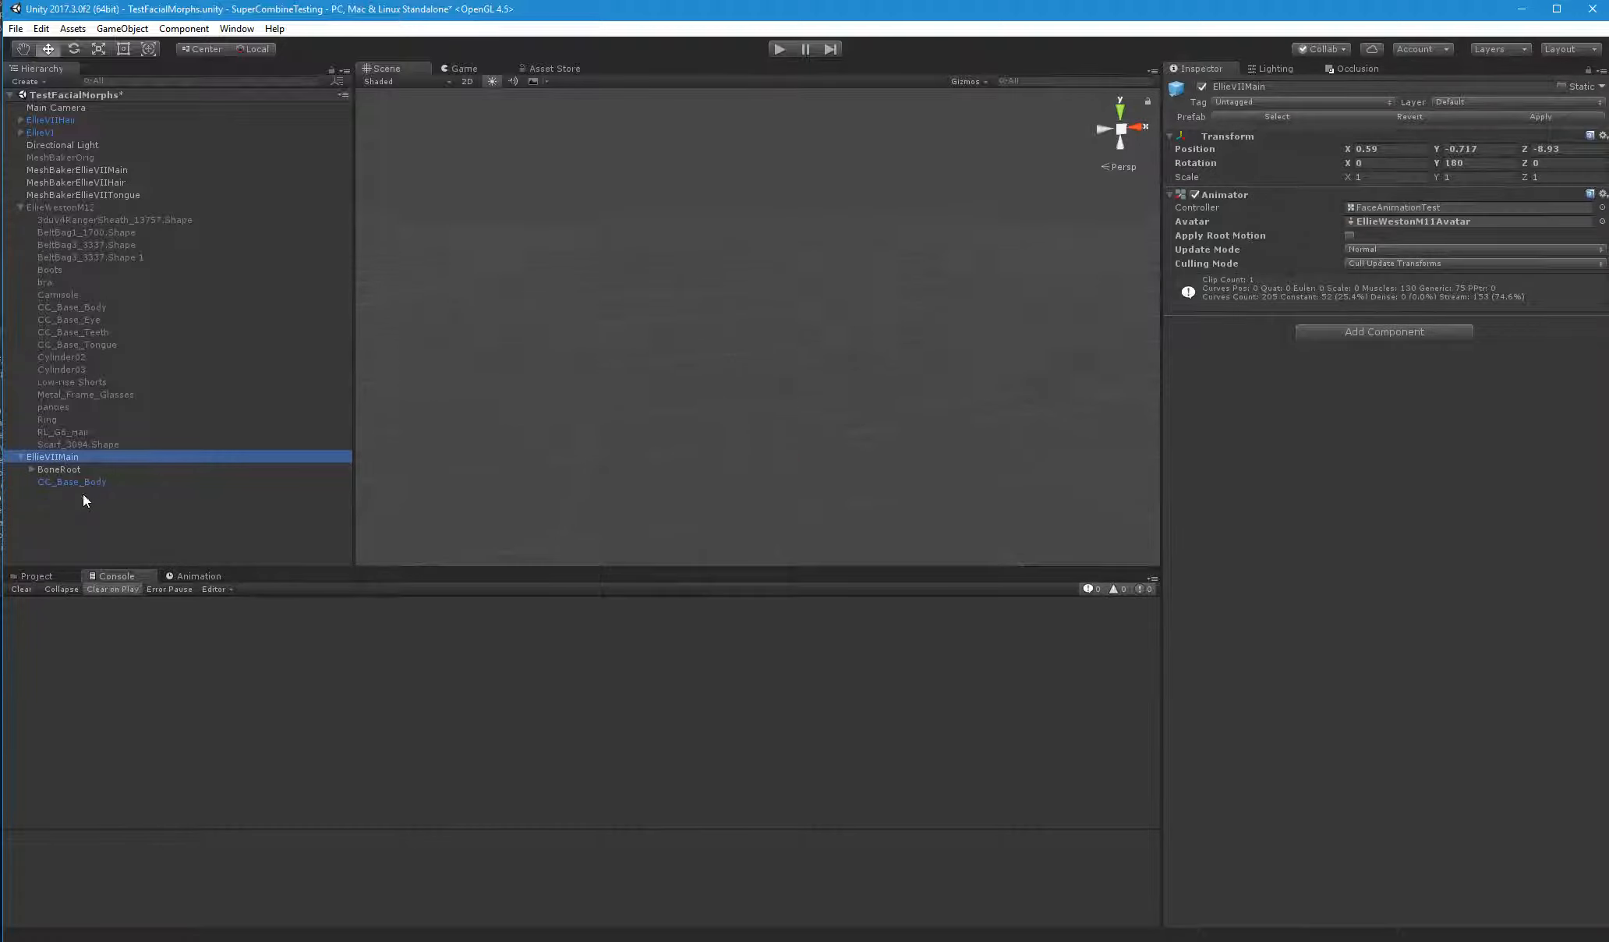
Expand EllieVIIHair in the scene hierarchy and move it to the end of the list, below EllieVIIMain
click(36, 576)
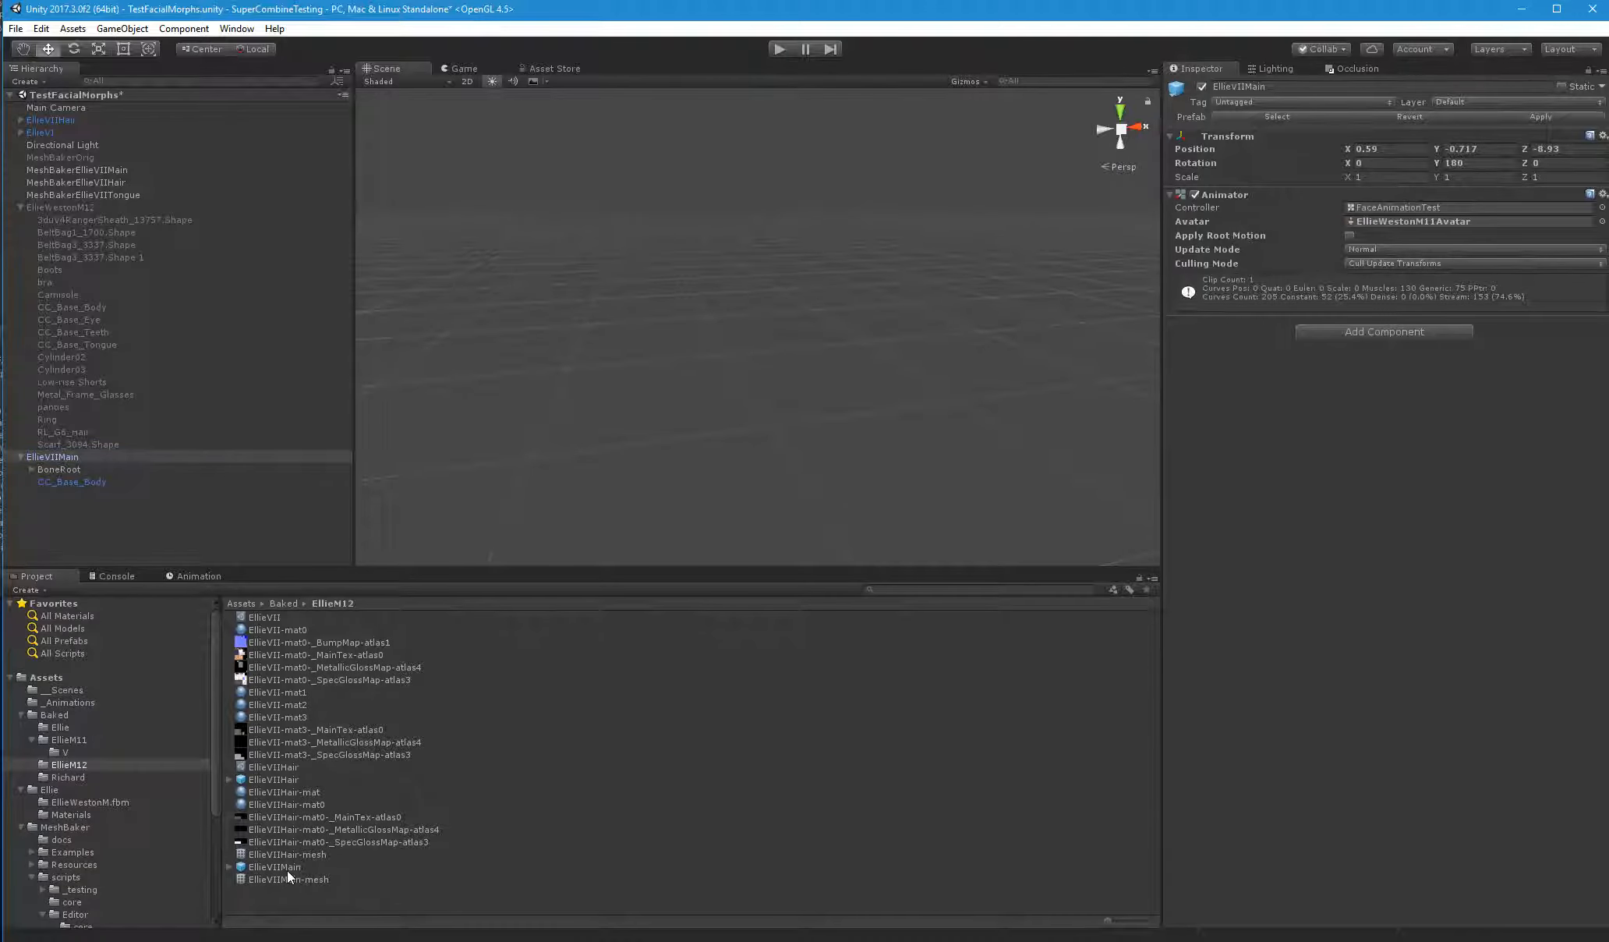
click(60, 119)
click(20, 119)
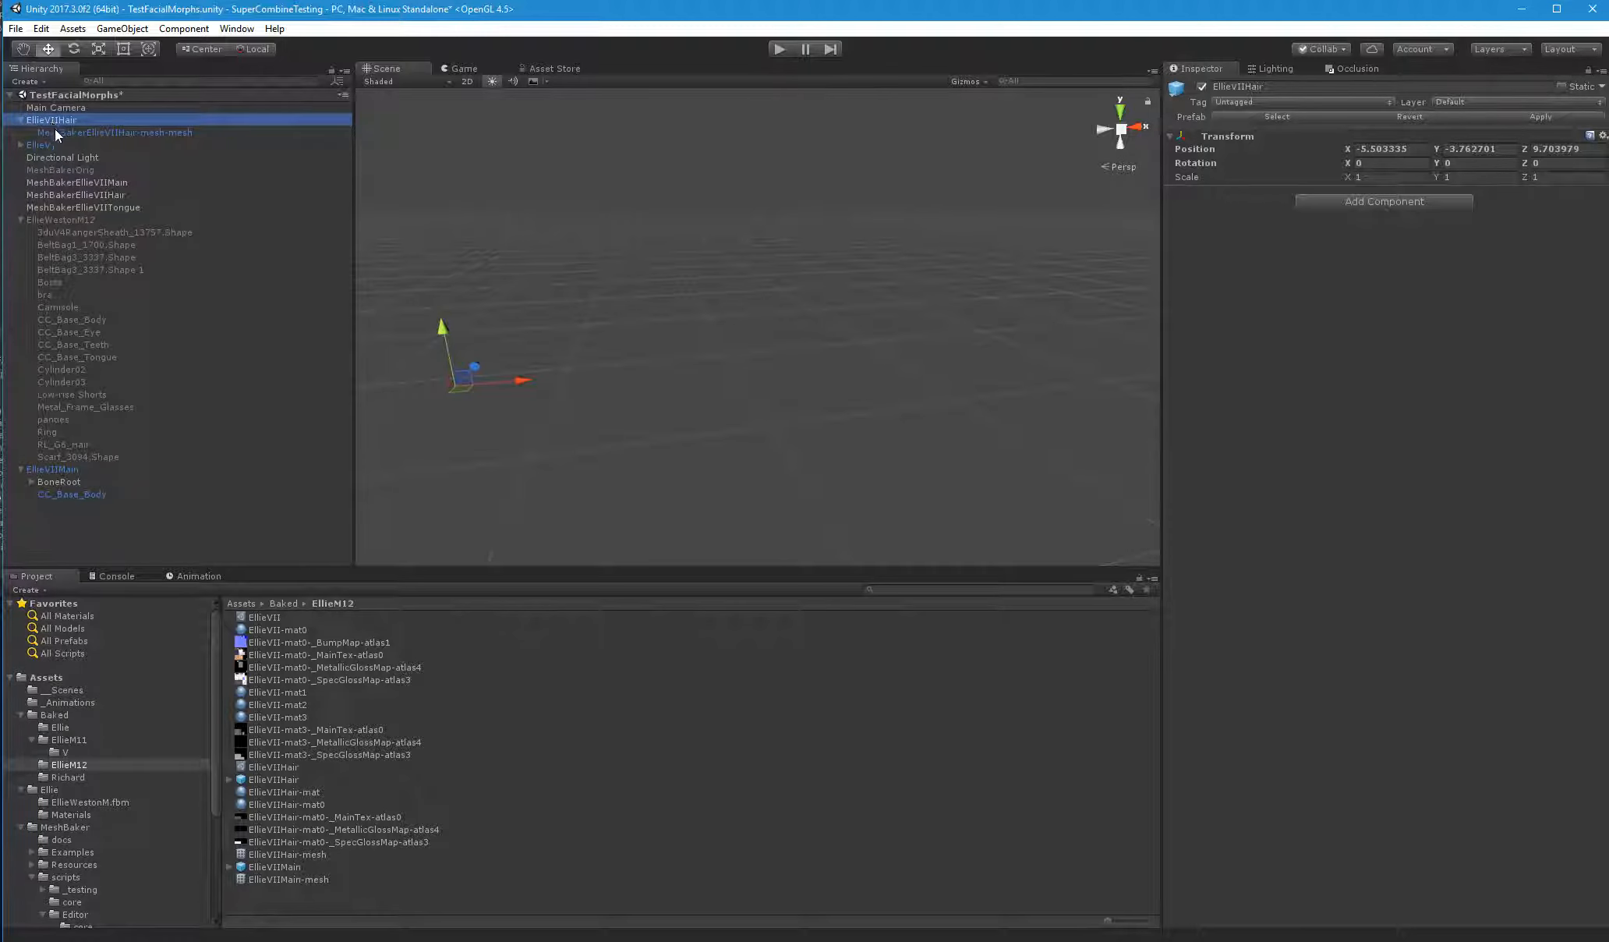
click(56, 133)
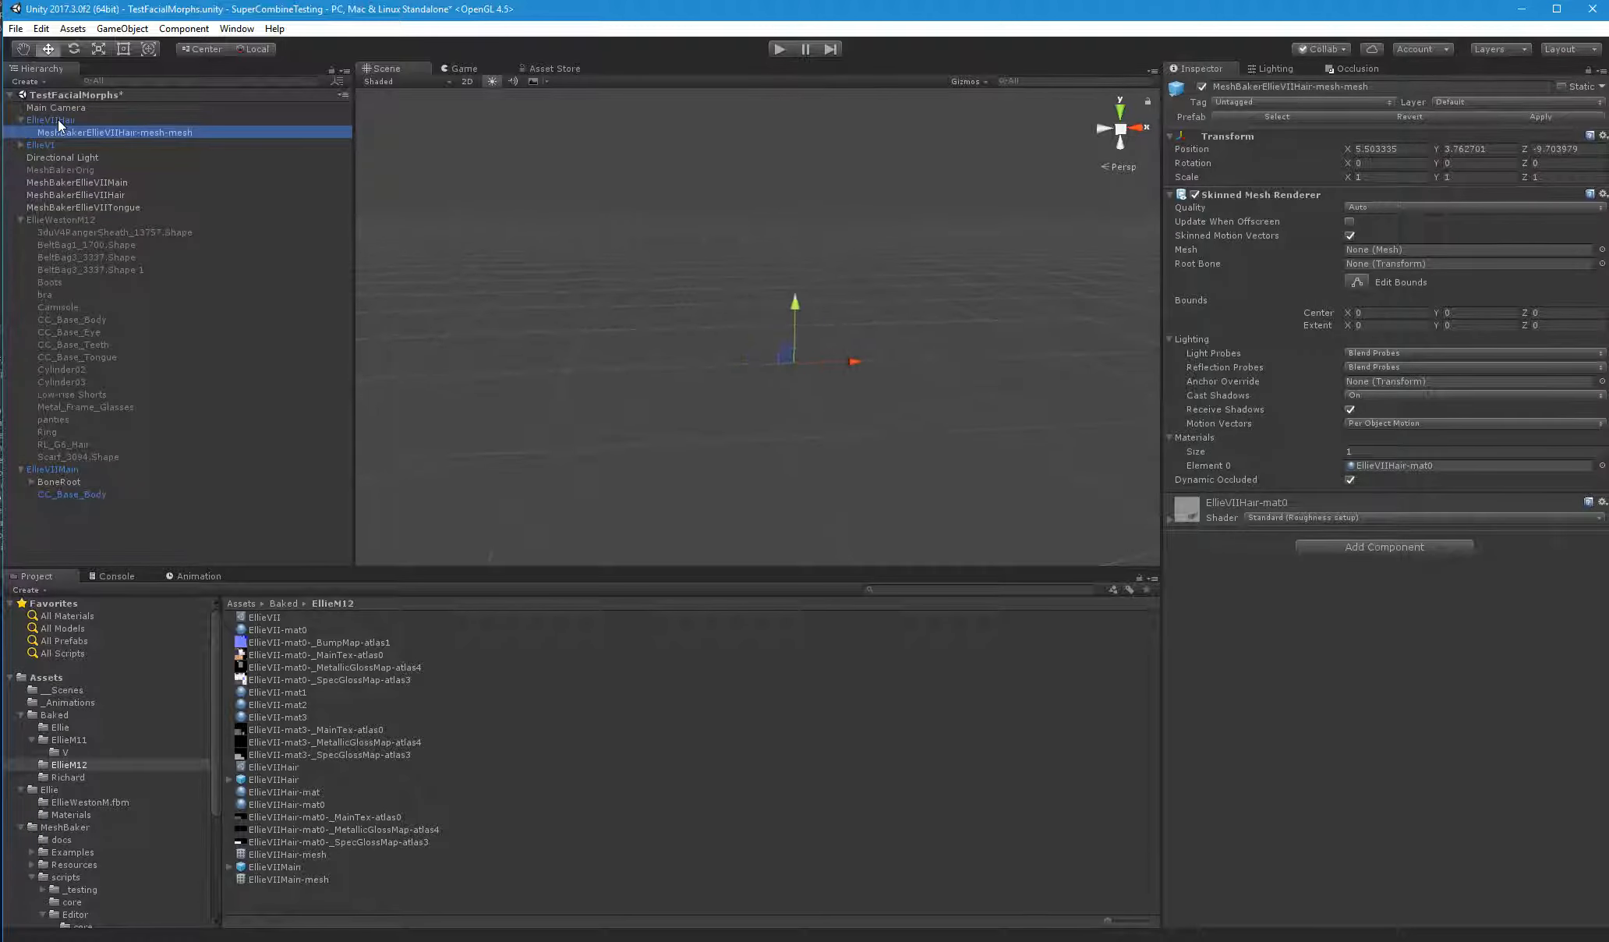
click(57, 119)
drag(57, 124, 79, 522)
key(f)
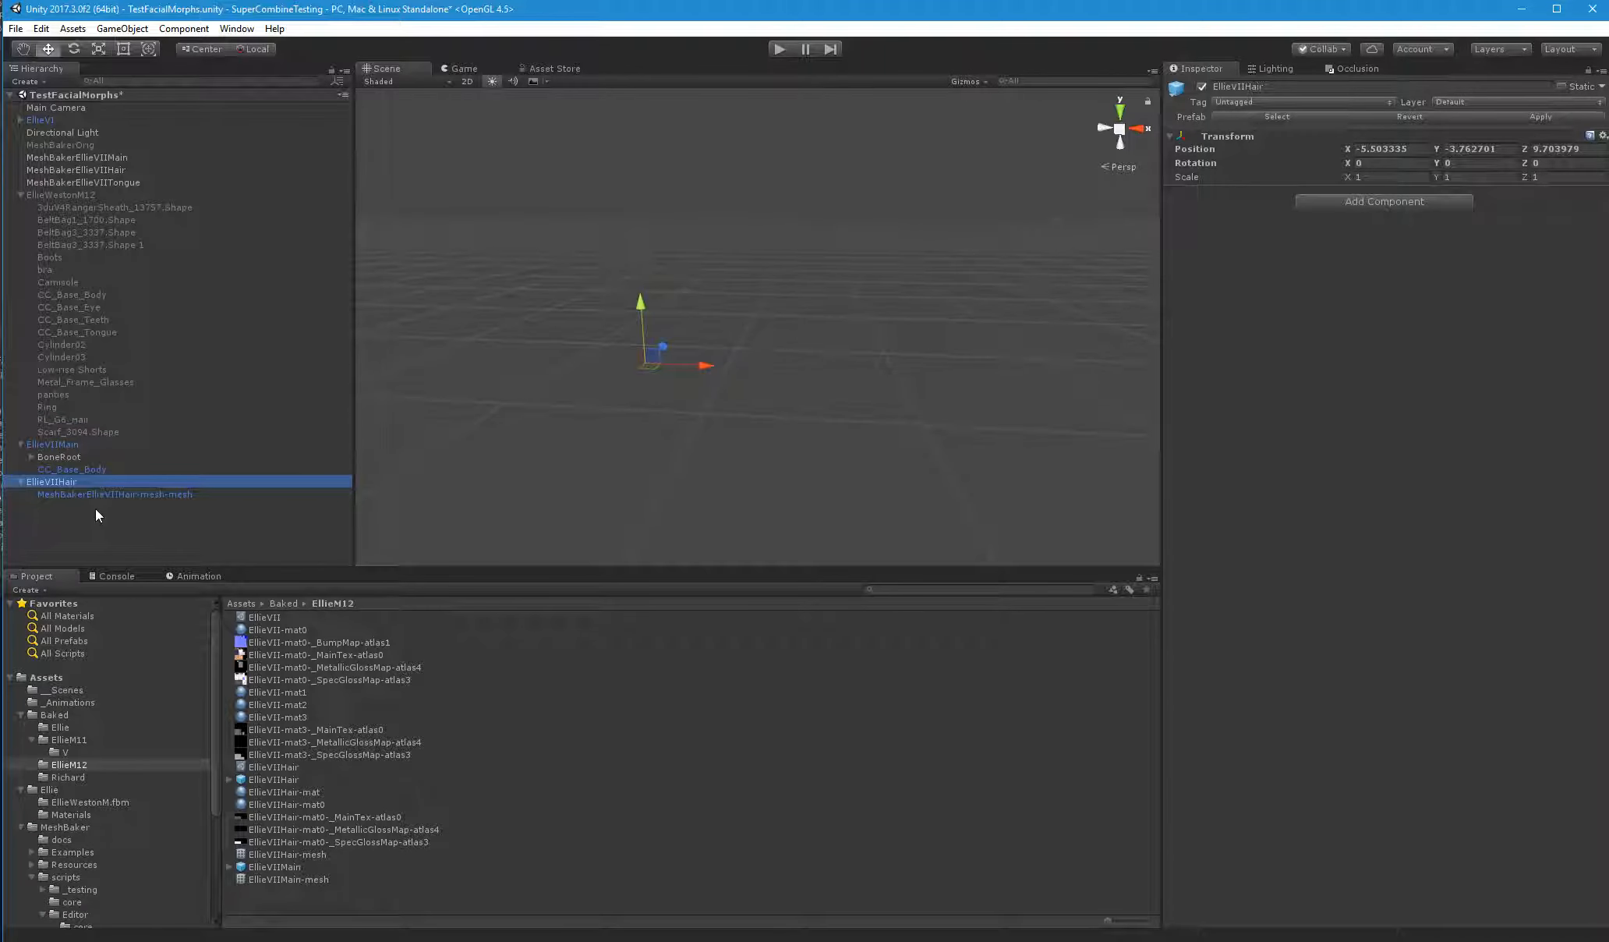
Assign EllieVIIHair-mesh as the mesh and EllieVIIMain's BoneRoot as the root bone of MeshBakerEllieVIIHair-mesh-mesh
click(105, 494)
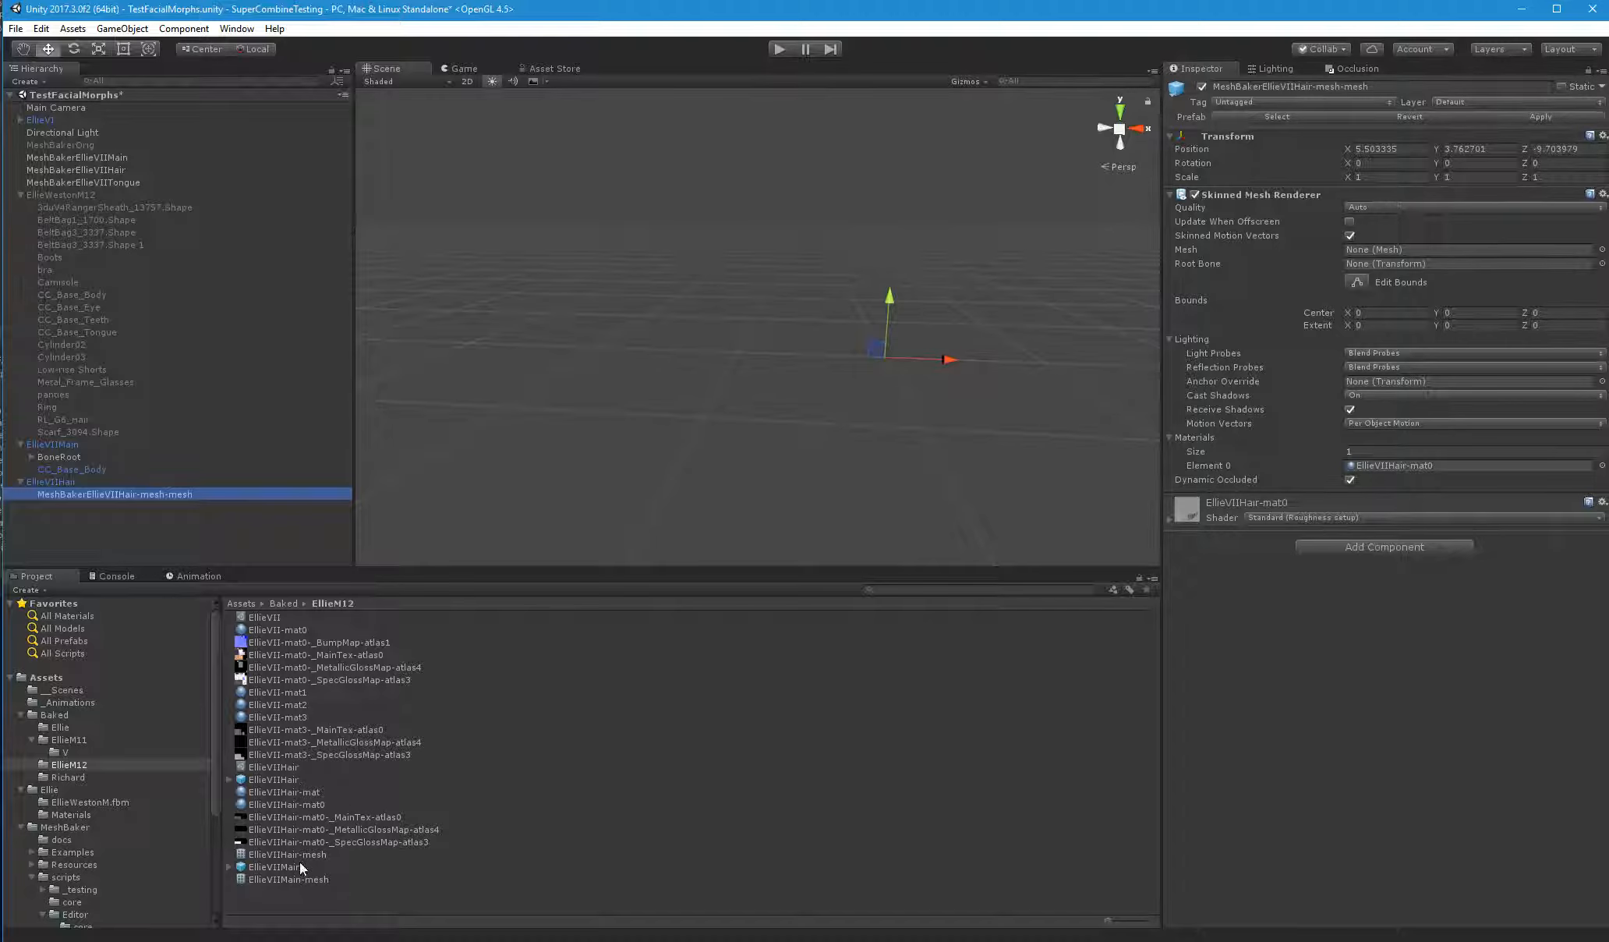
drag(299, 854, 1389, 248)
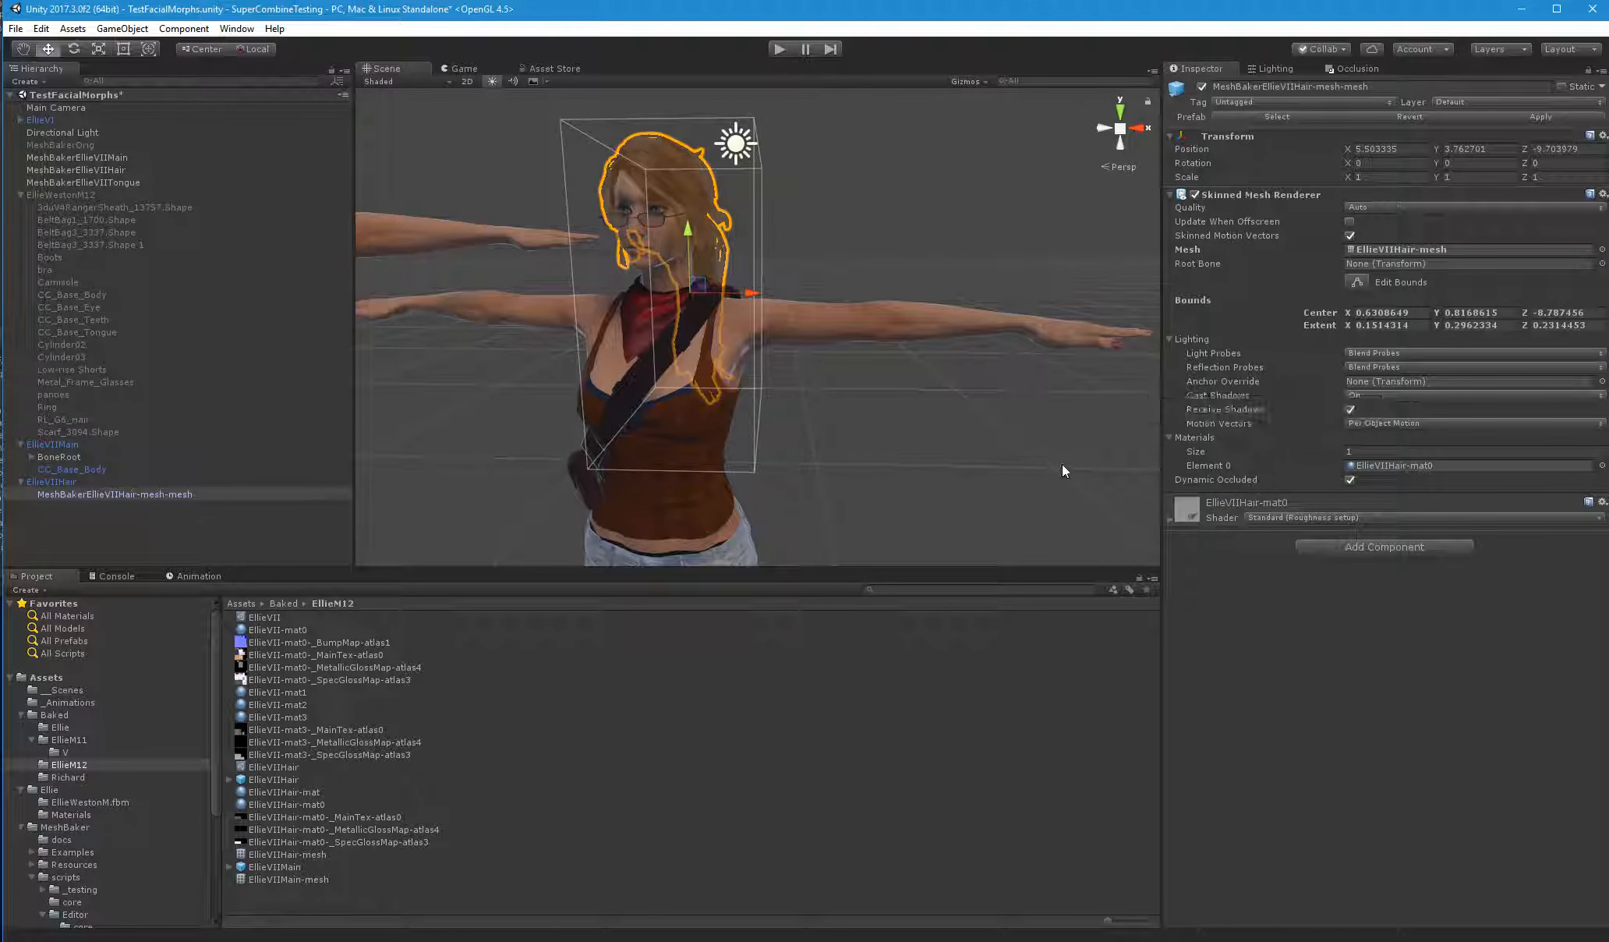
drag(61, 458, 1356, 265)
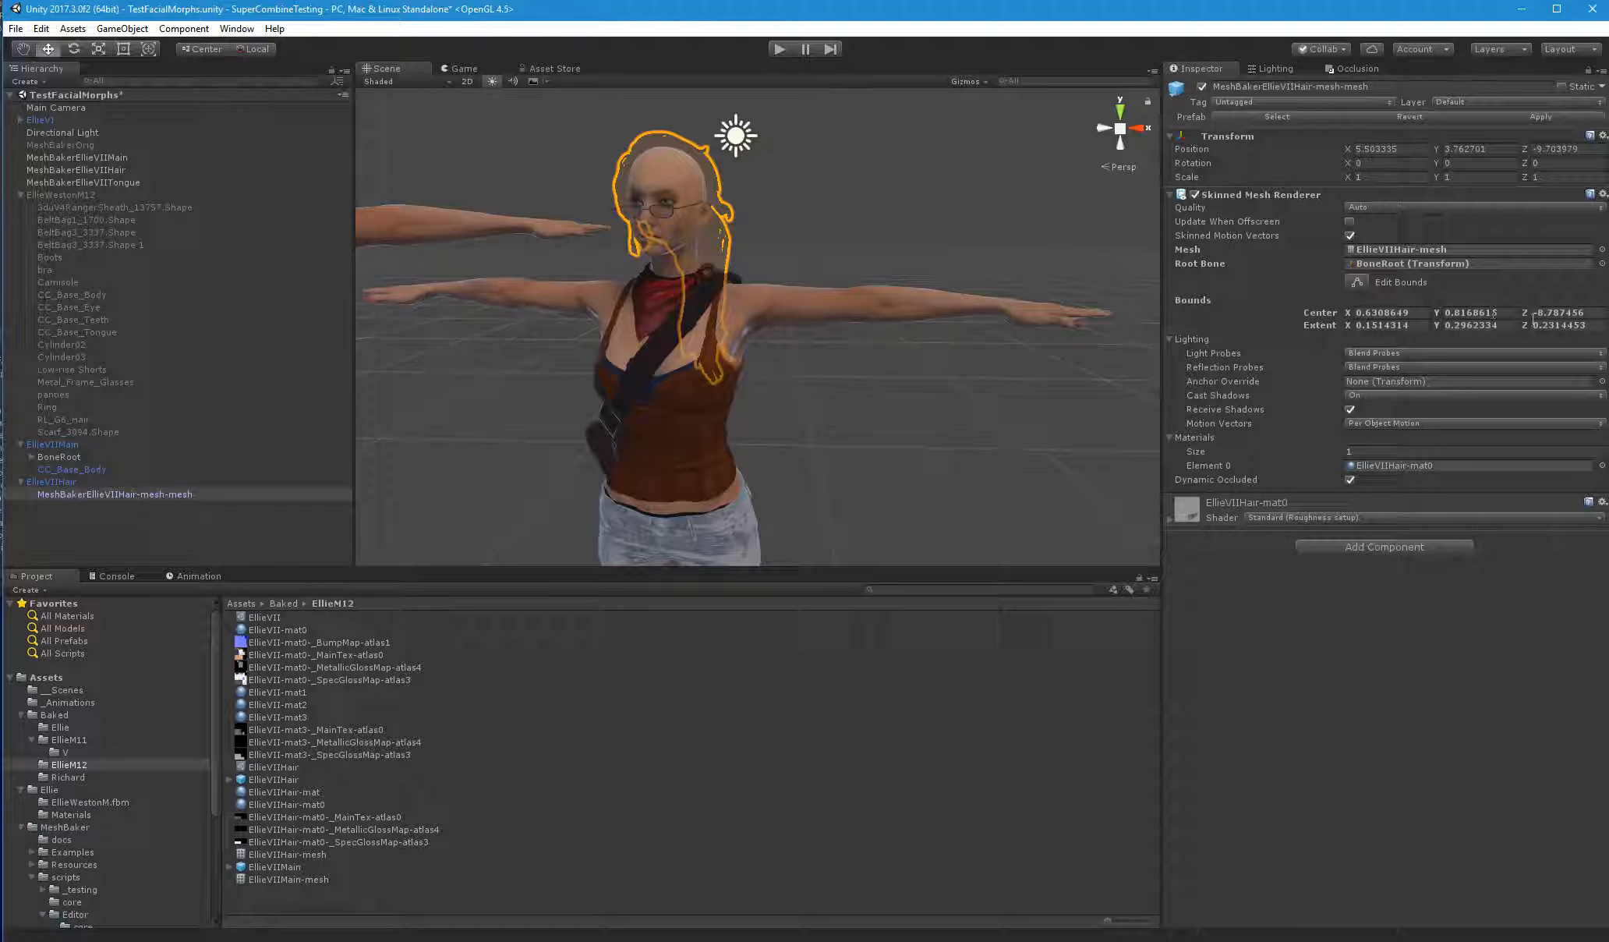
Set the hair renderer's bounds center to 0 on X, Y and Z
click(1555, 311)
text(0)
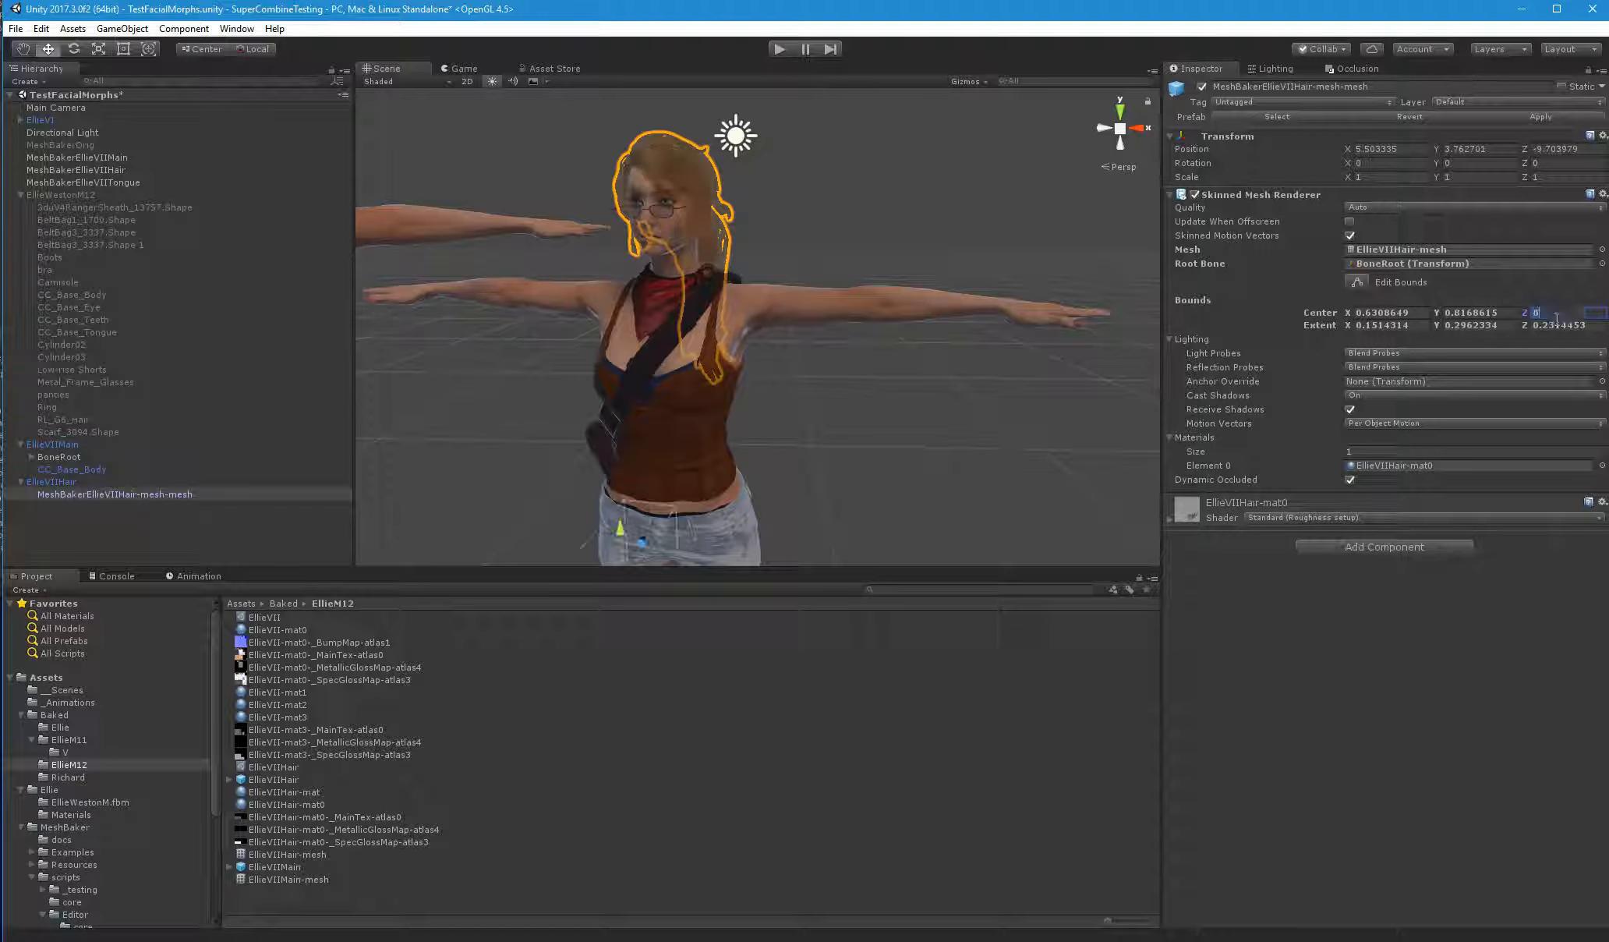
scroll(826, 526, down, 6)
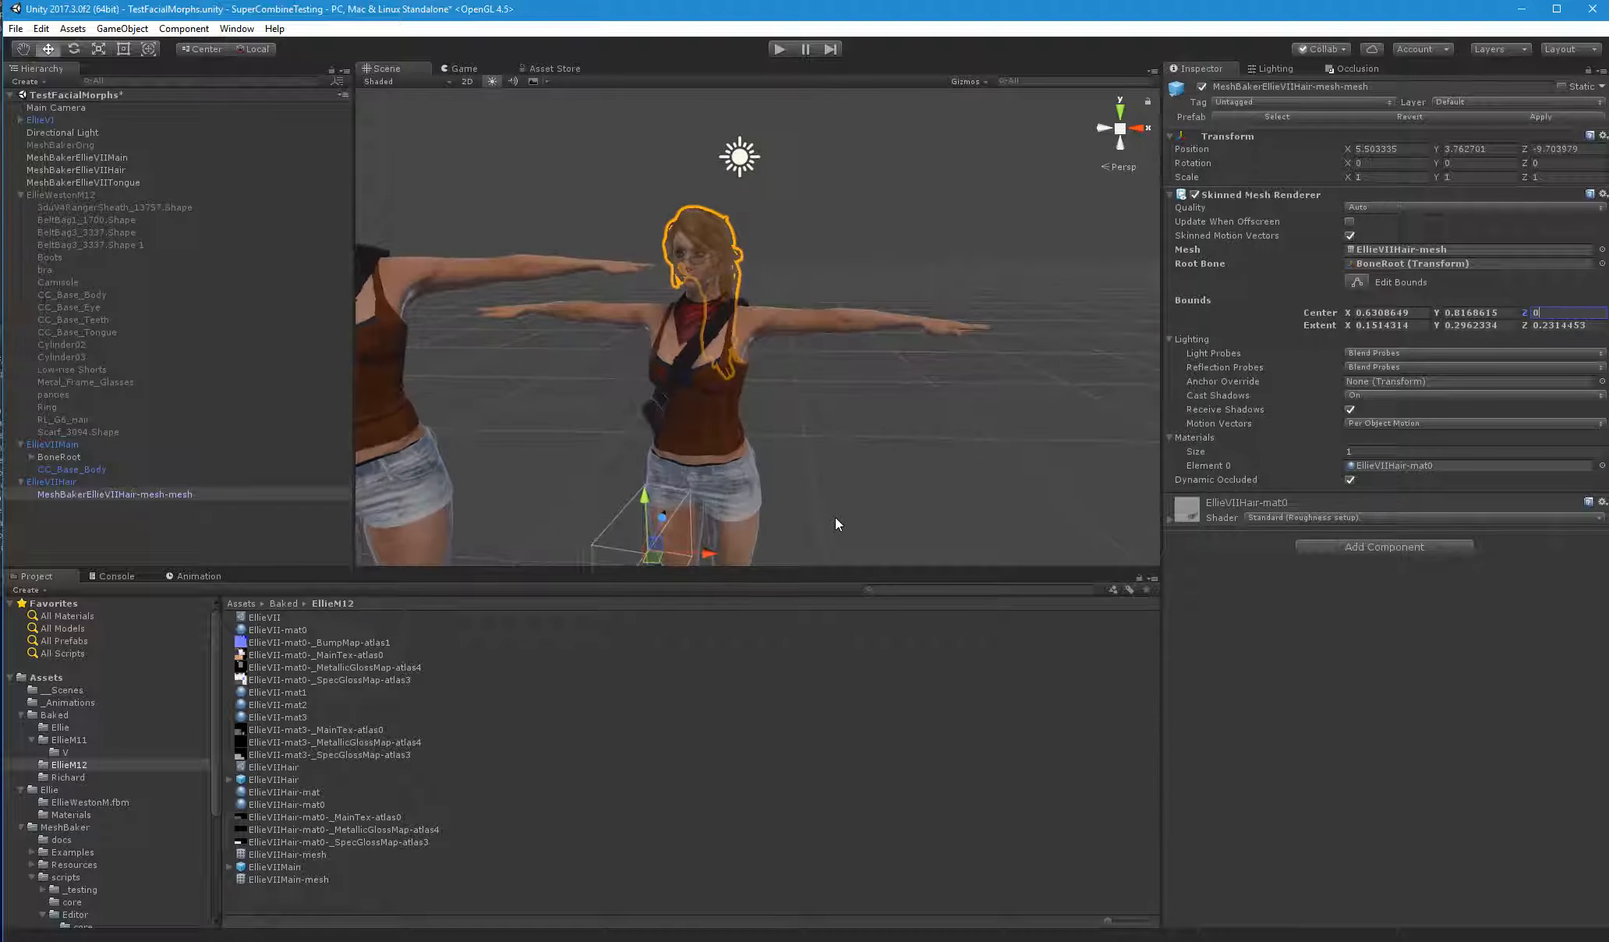
alt+drag(848, 490, 903, 433)
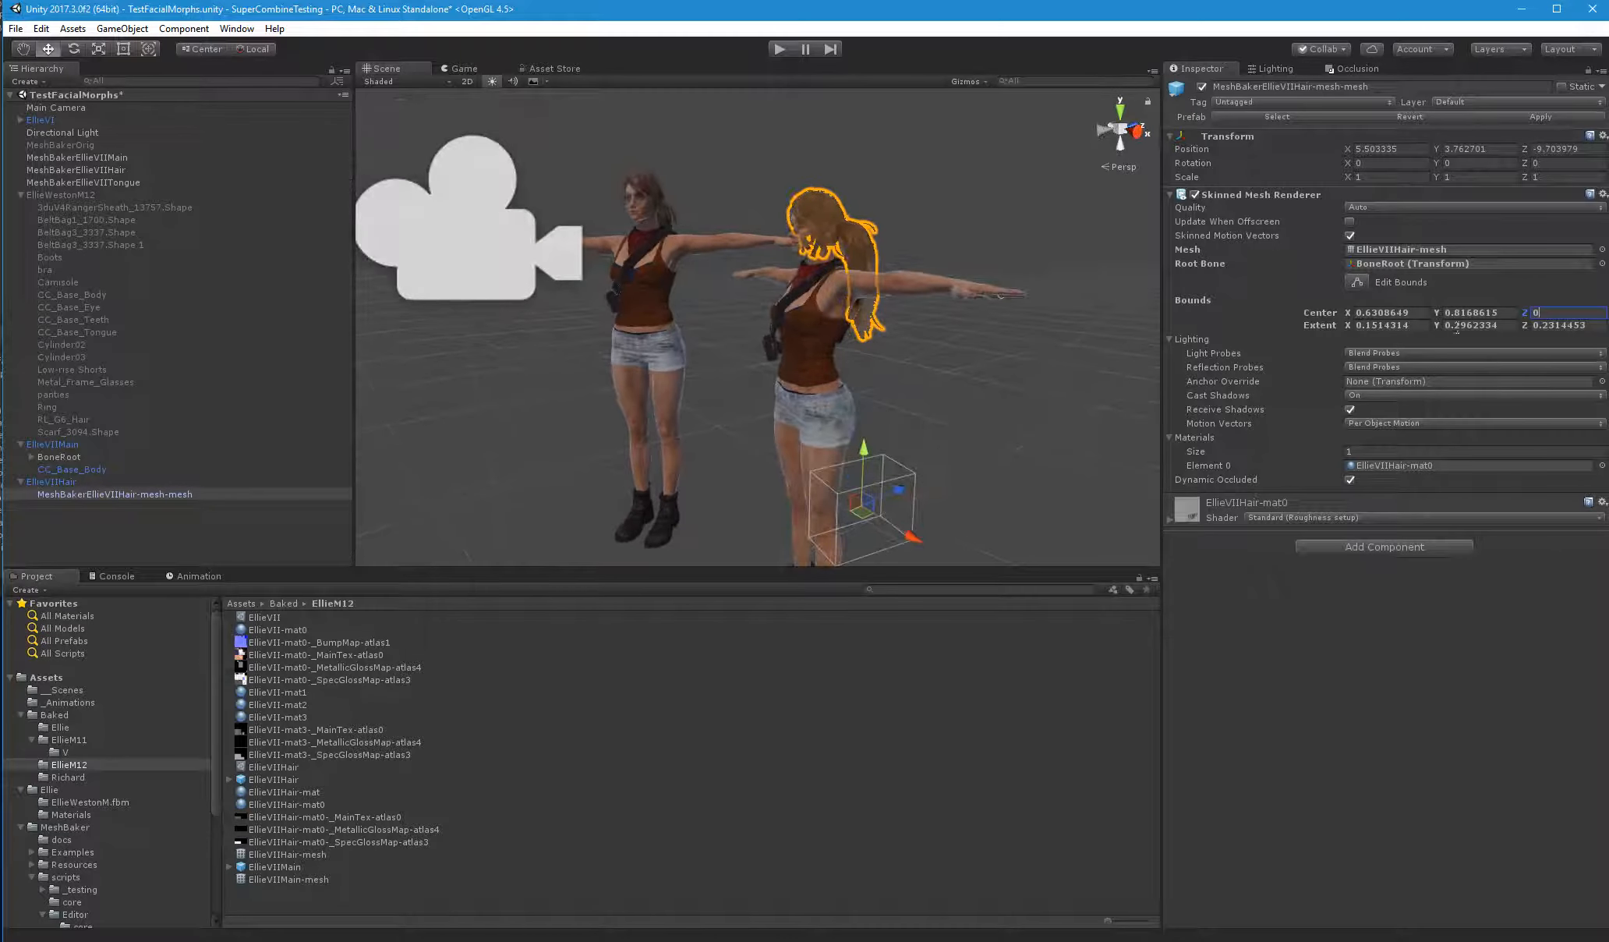
click(1483, 312)
text(0)
click(1383, 311)
text(0)
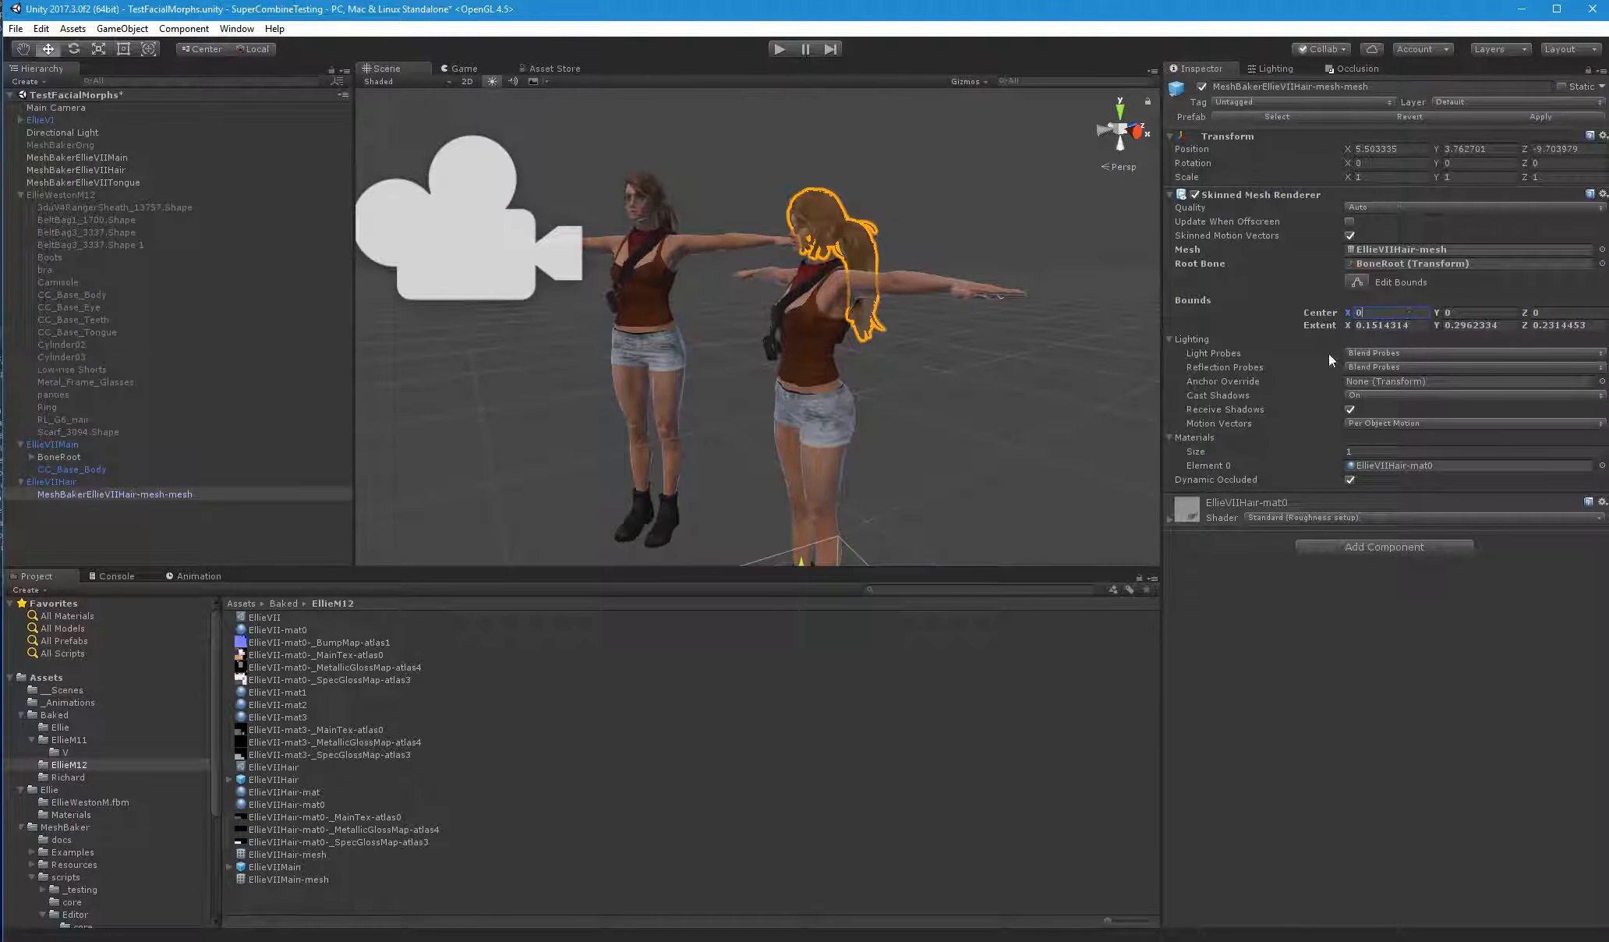
scroll(877, 403, down, 2)
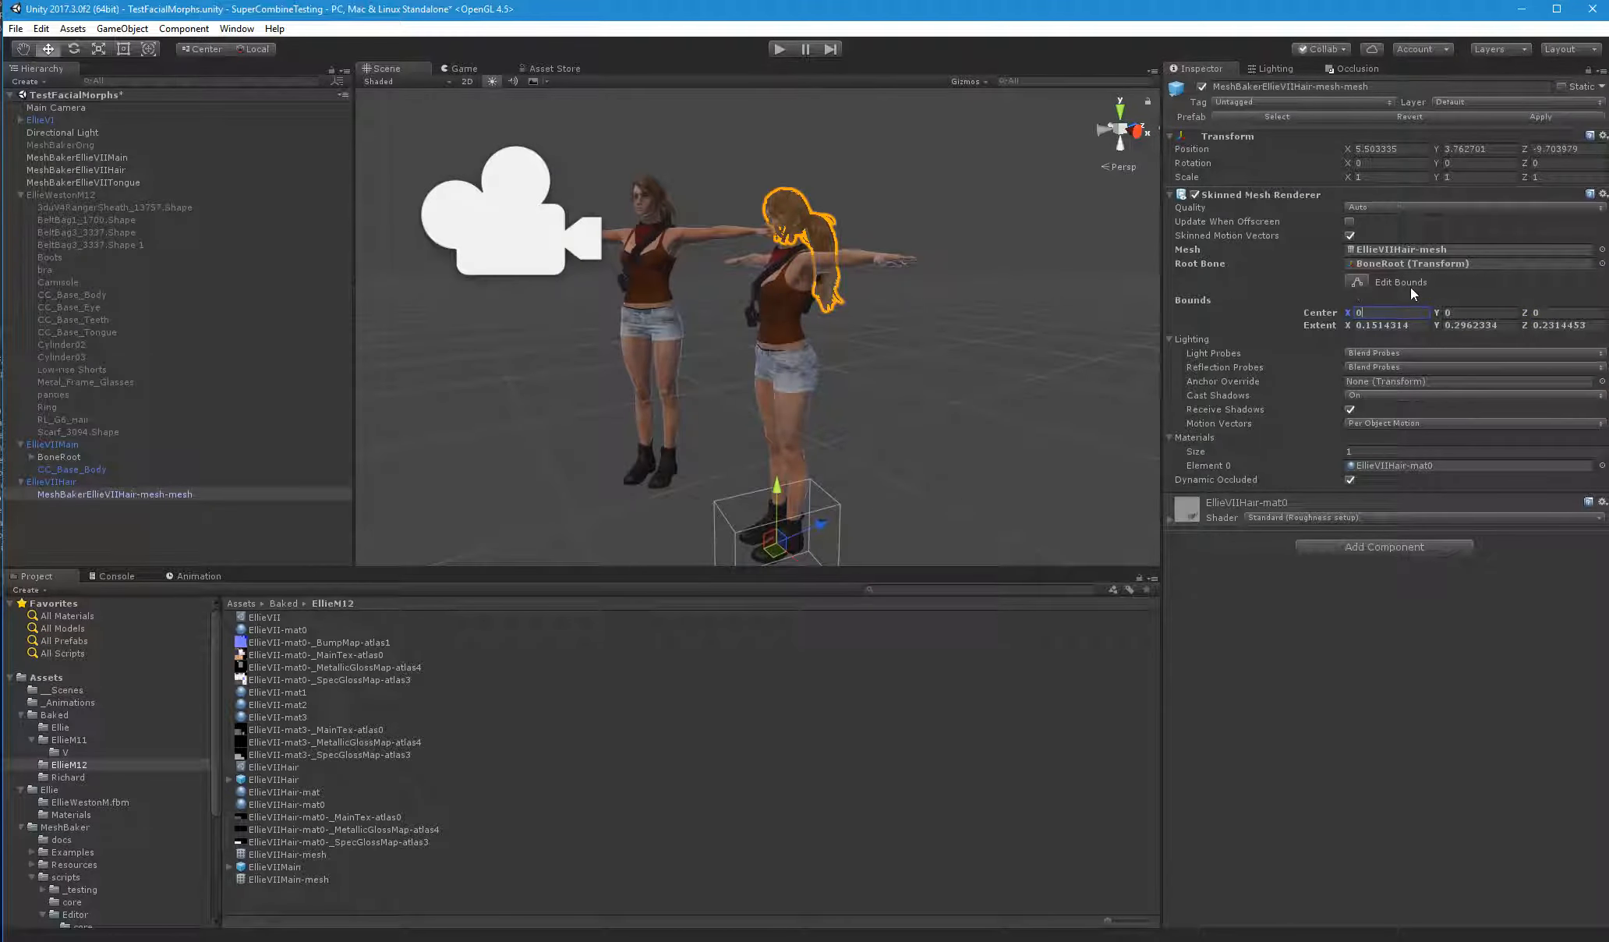
Raise the hair's bounding box to head height by setting the bounds center Z to 1.6
click(1528, 312)
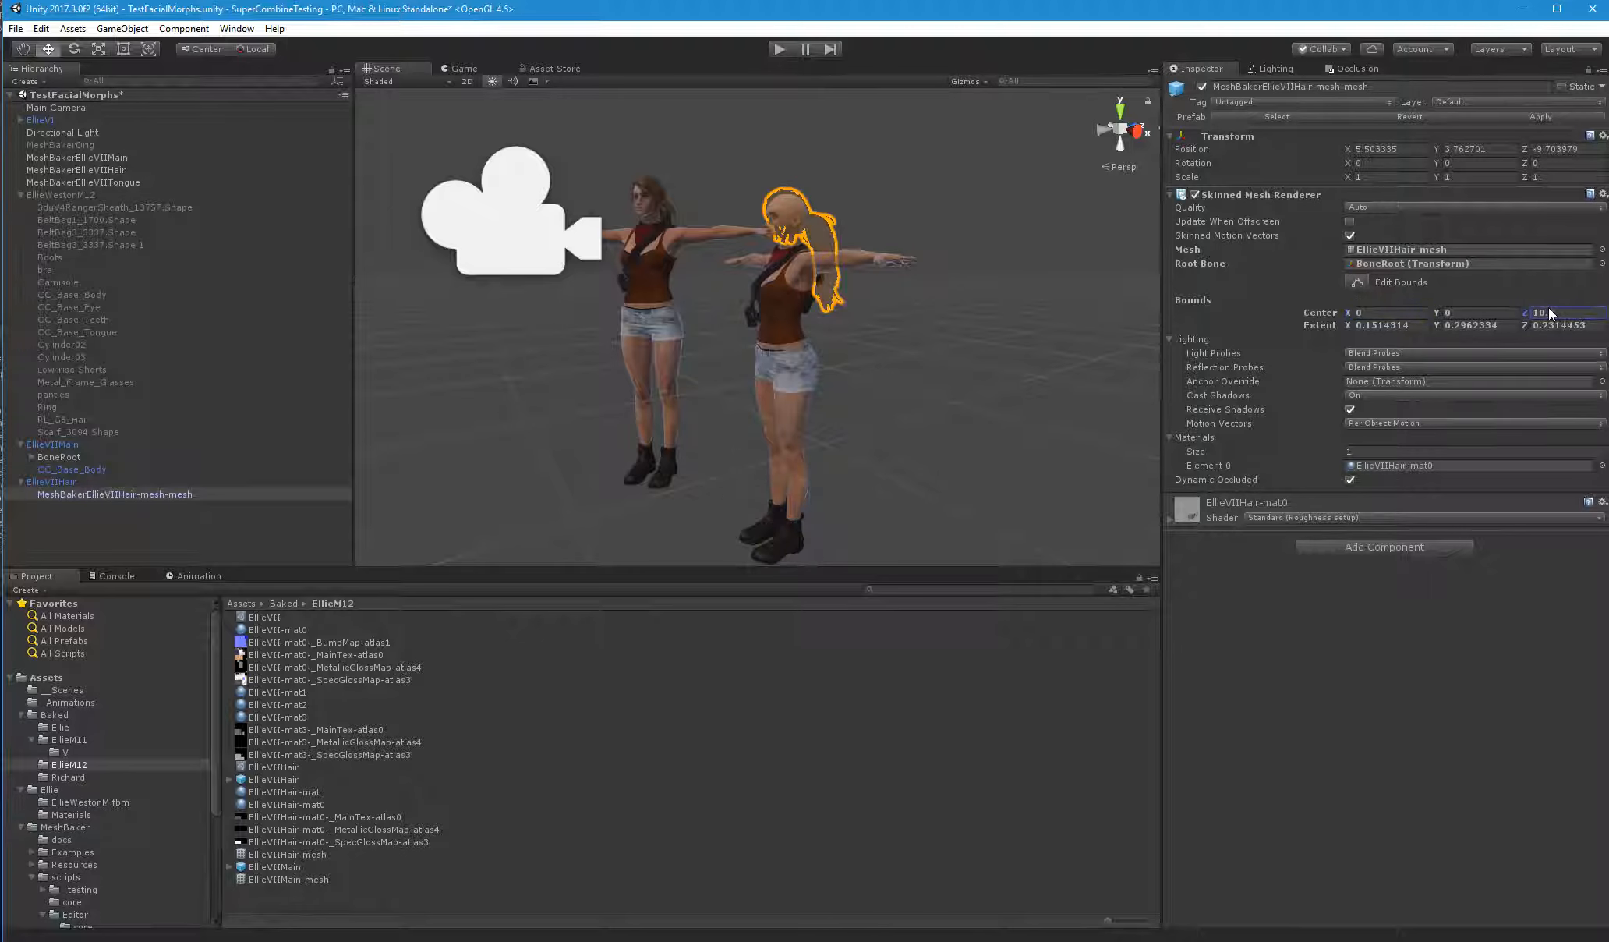
text(1.9)
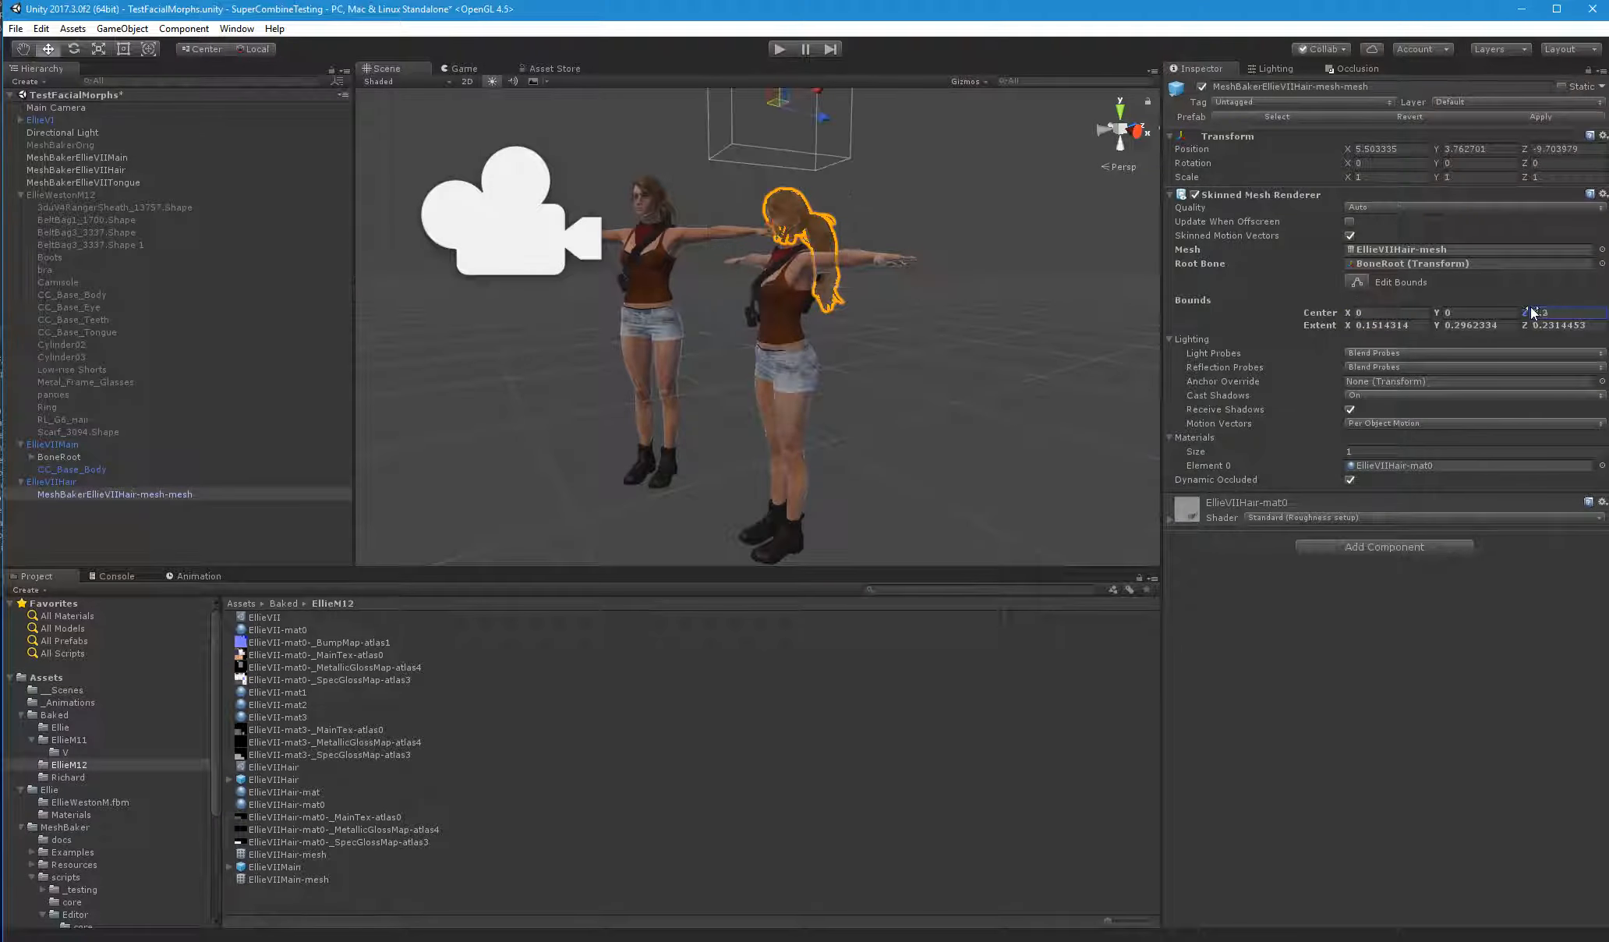
key(BackSpace)
text(6)
key(Return)
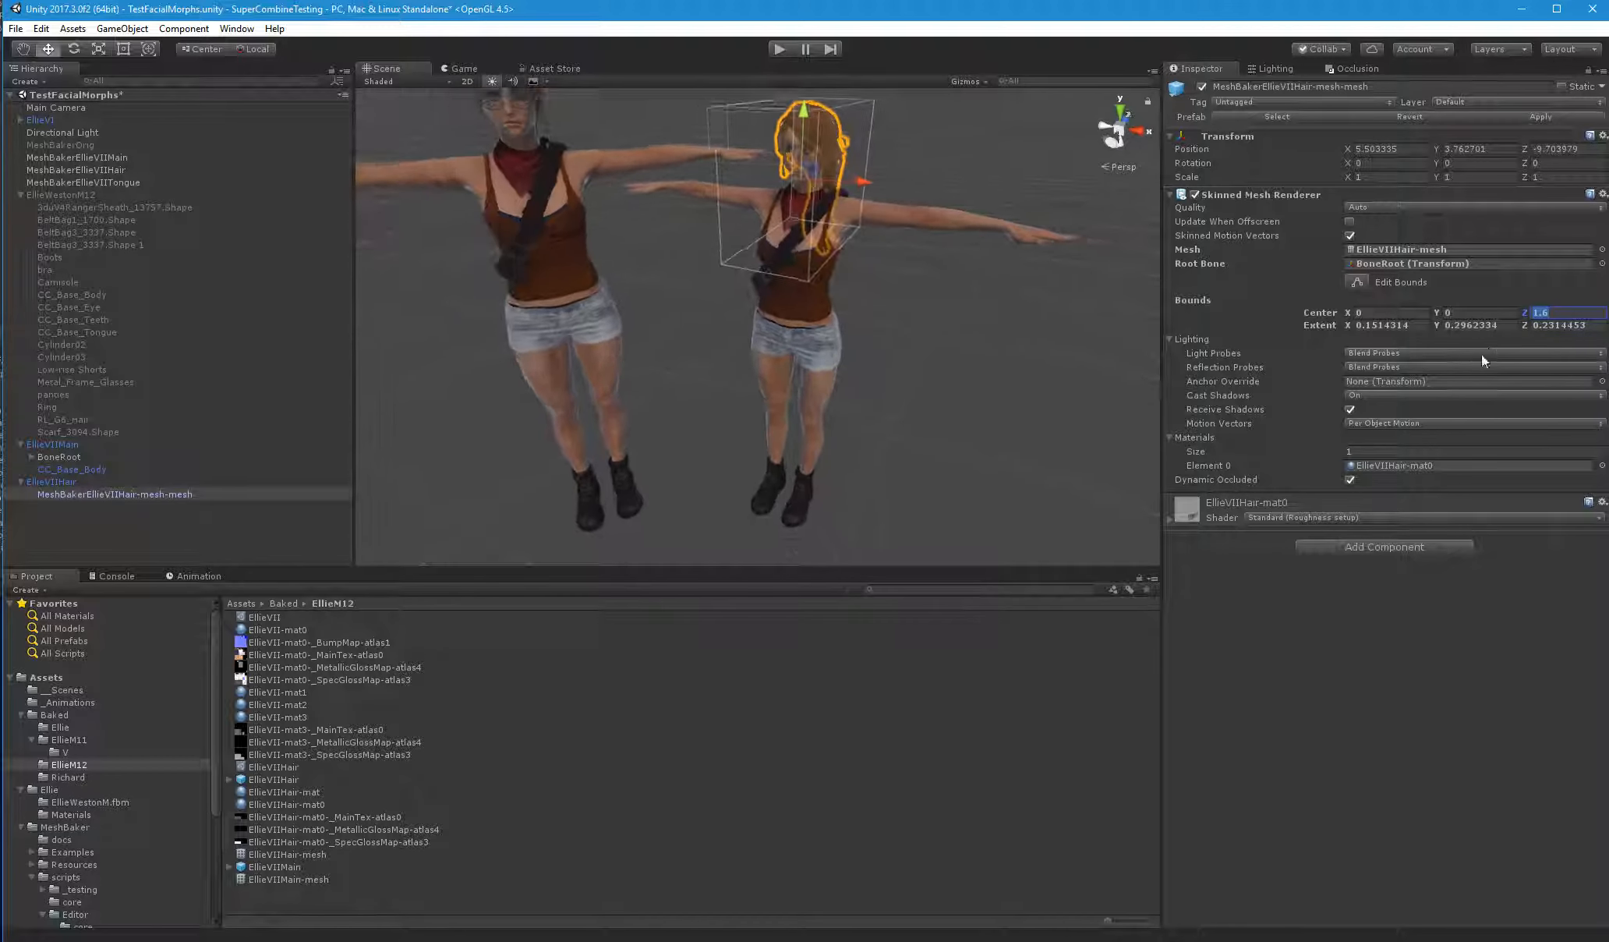
right_drag(1298, 376, 1333, 379)
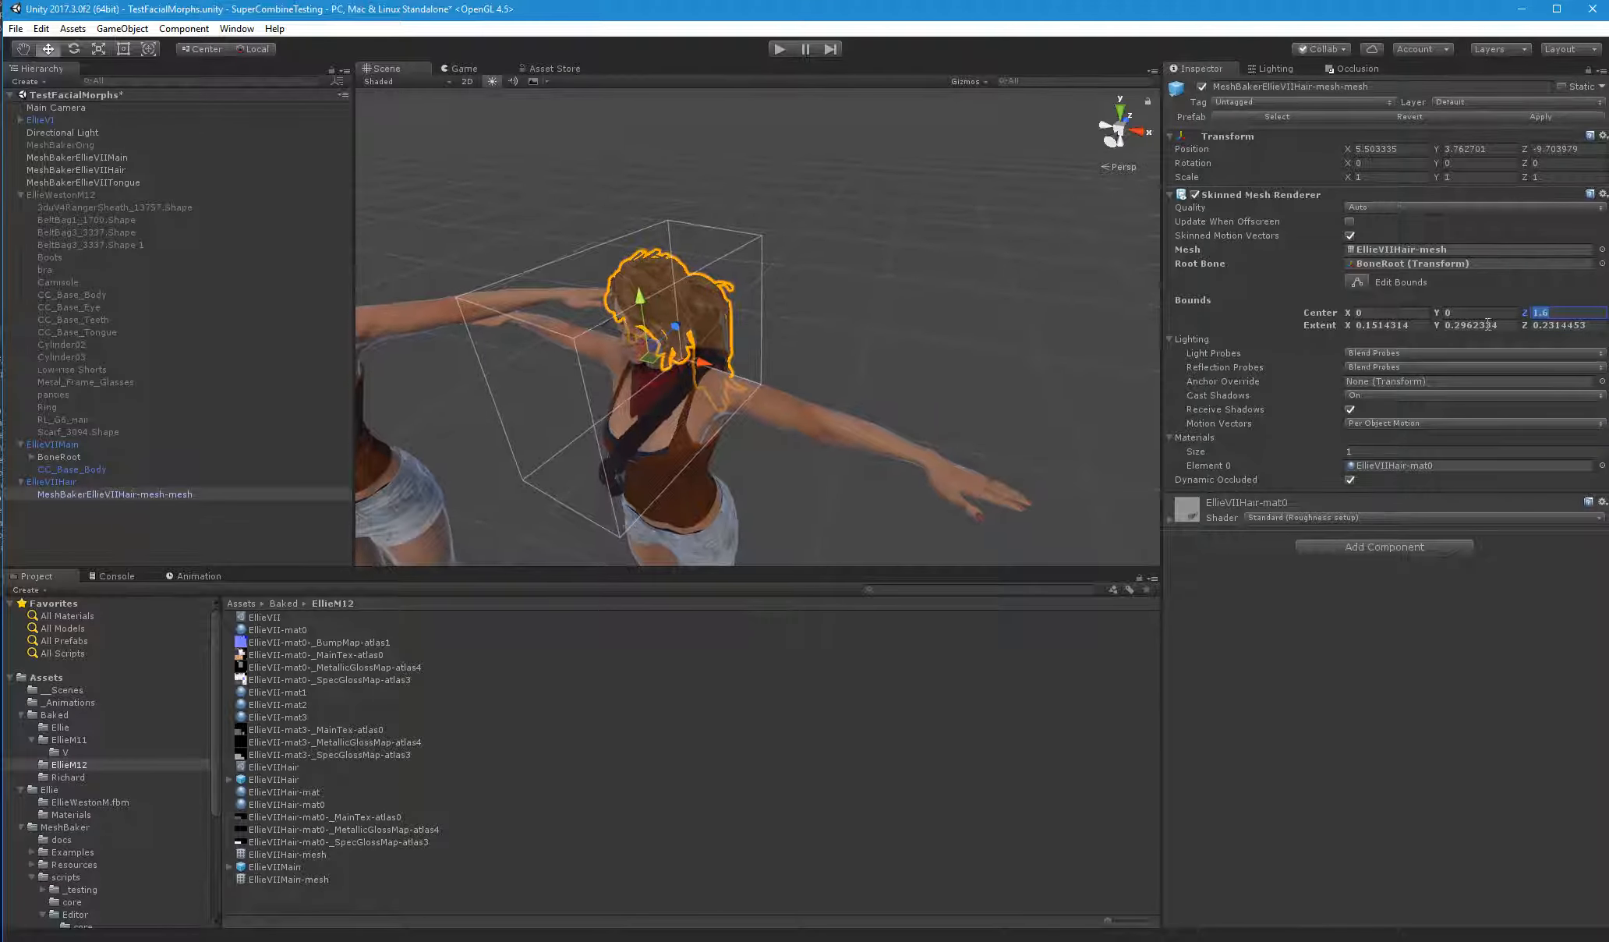
mouse_move(1444, 356)
right_down()
mouse_move(1429, 356)
mouse_move(1473, 355)
right_up()
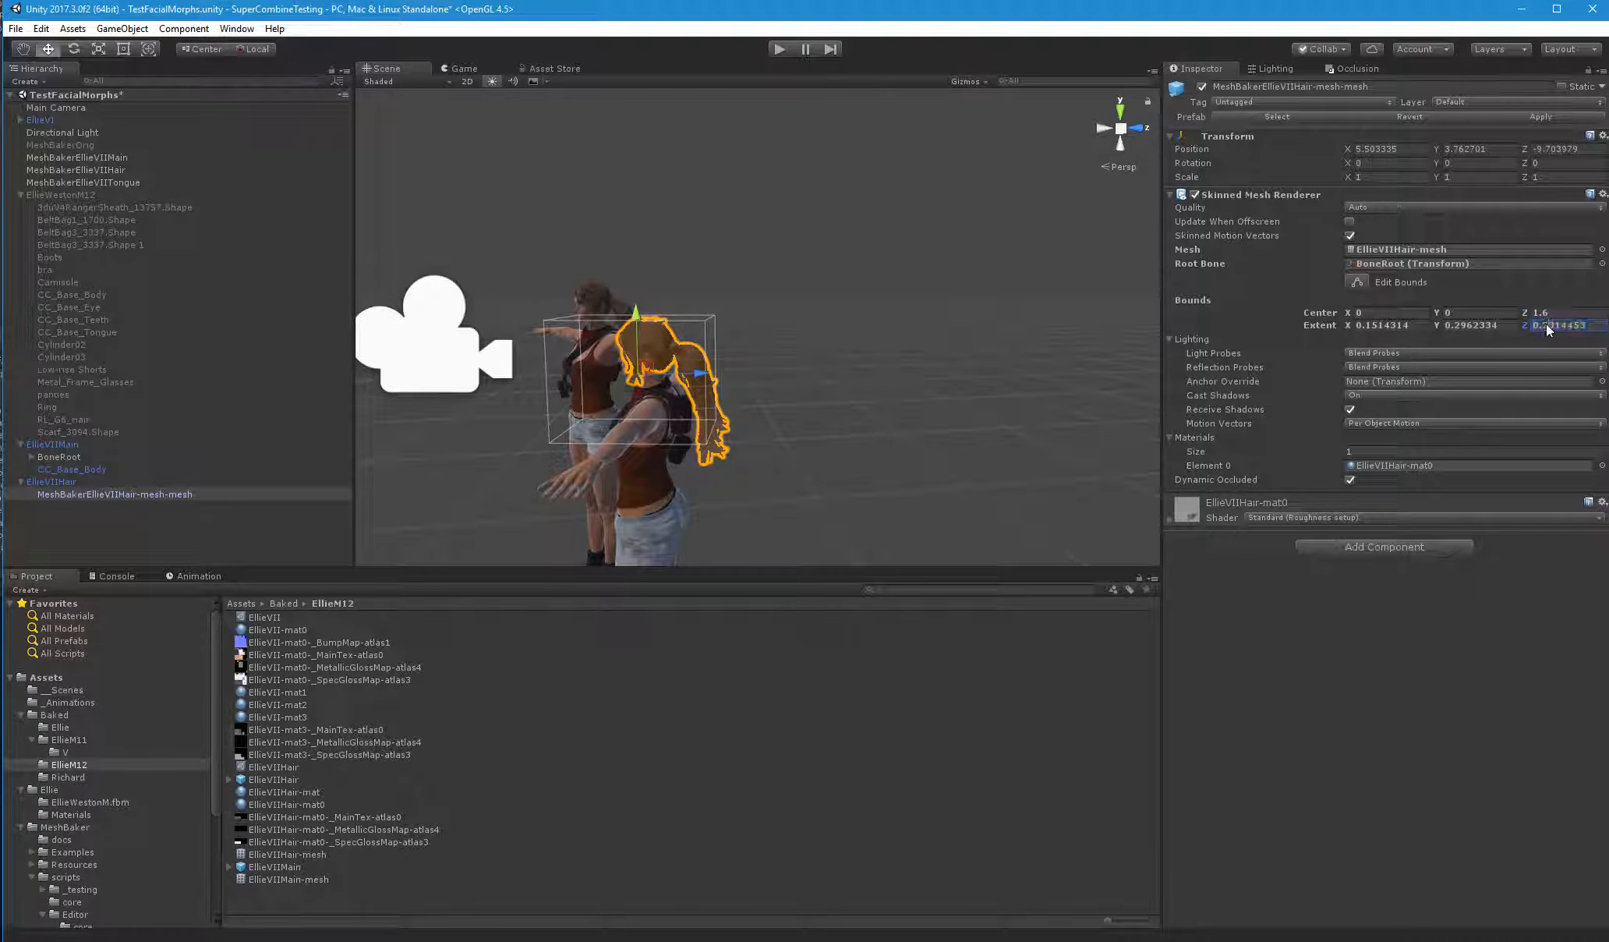
Enlarge the hair's bounding box by setting its extents to 0.4 on X, Y and Z
click(1545, 324)
text(0.4)
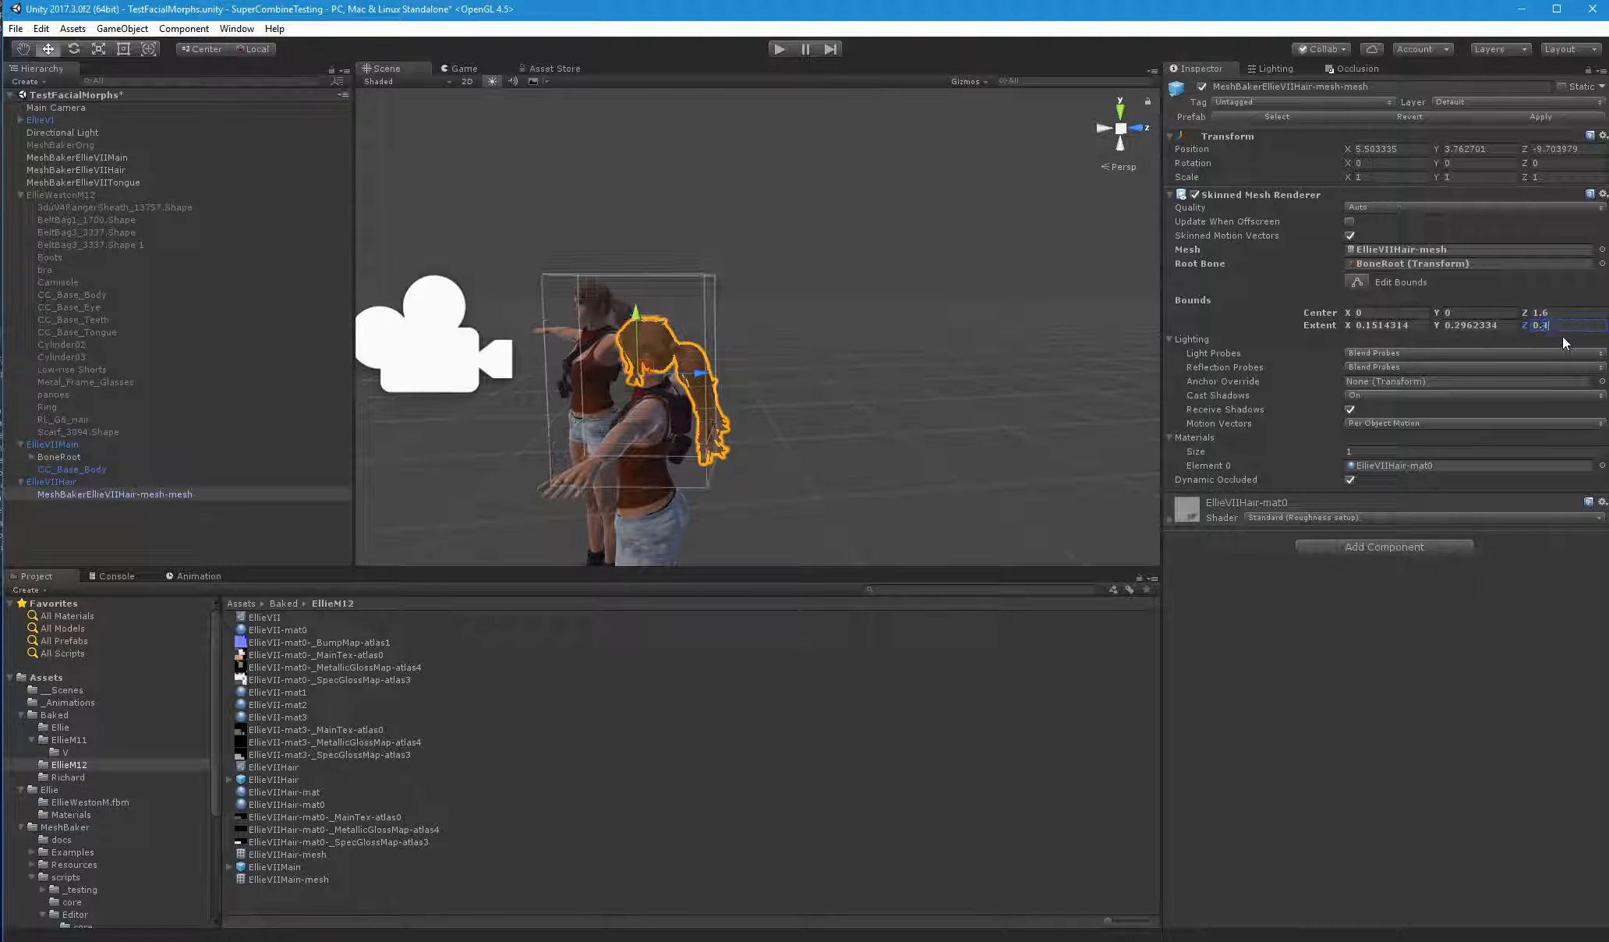
click(1455, 326)
text(0.4)
click(1368, 326)
text(2)
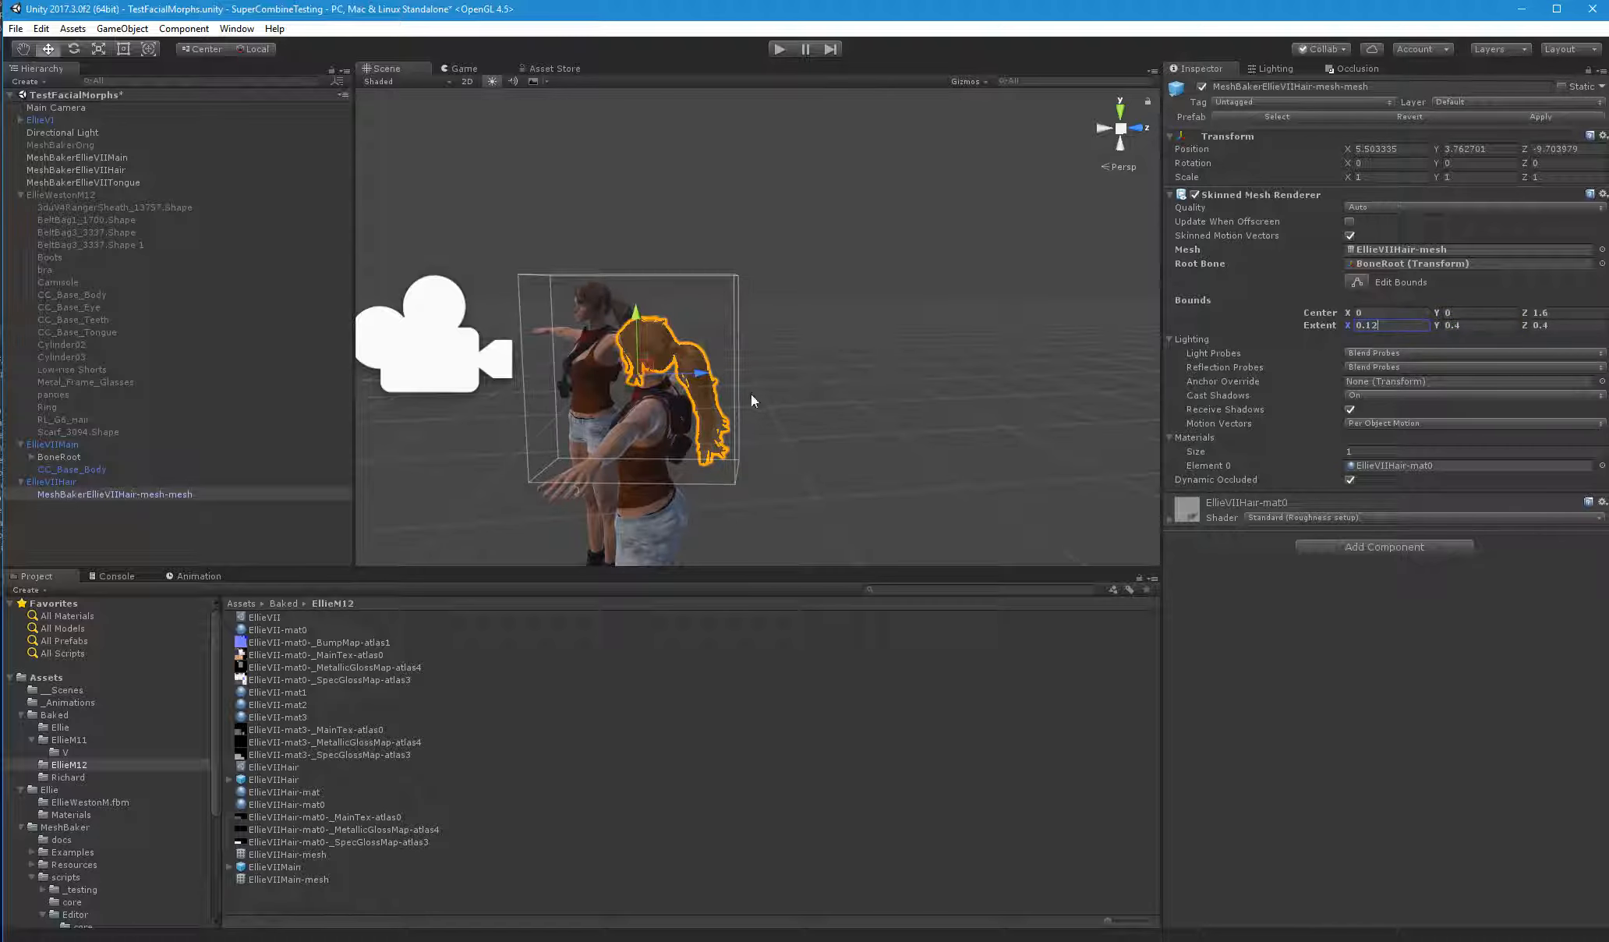
middle_drag(748, 394, 774, 394)
alt+drag(774, 394, 951, 388)
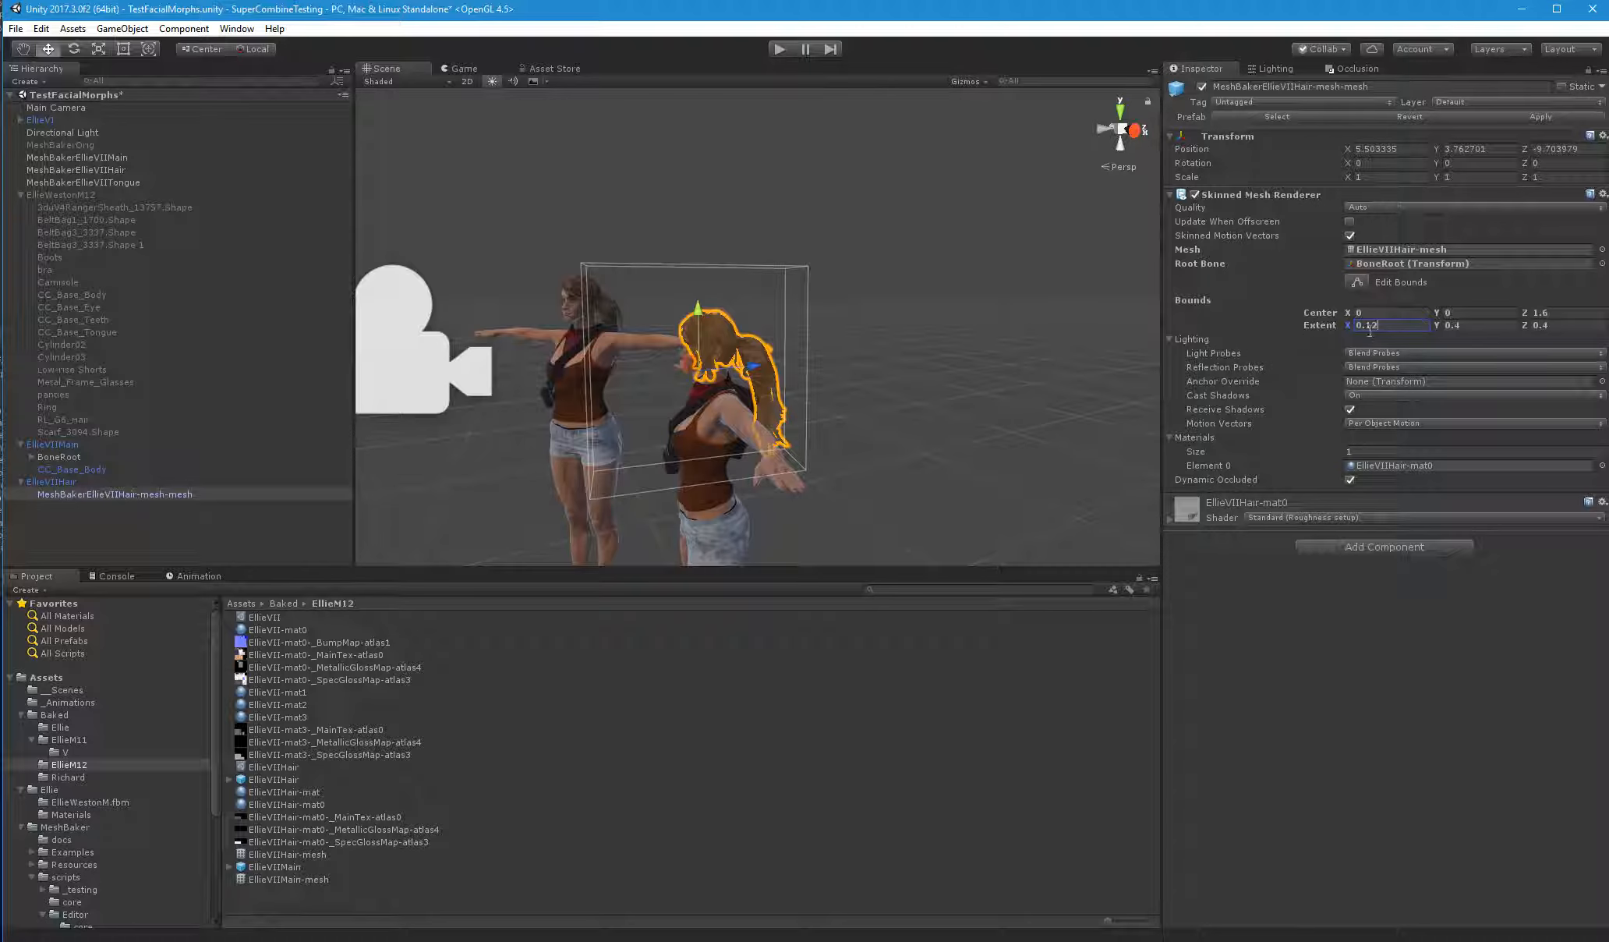
text(2)
alt+drag(858, 405, 879, 399)
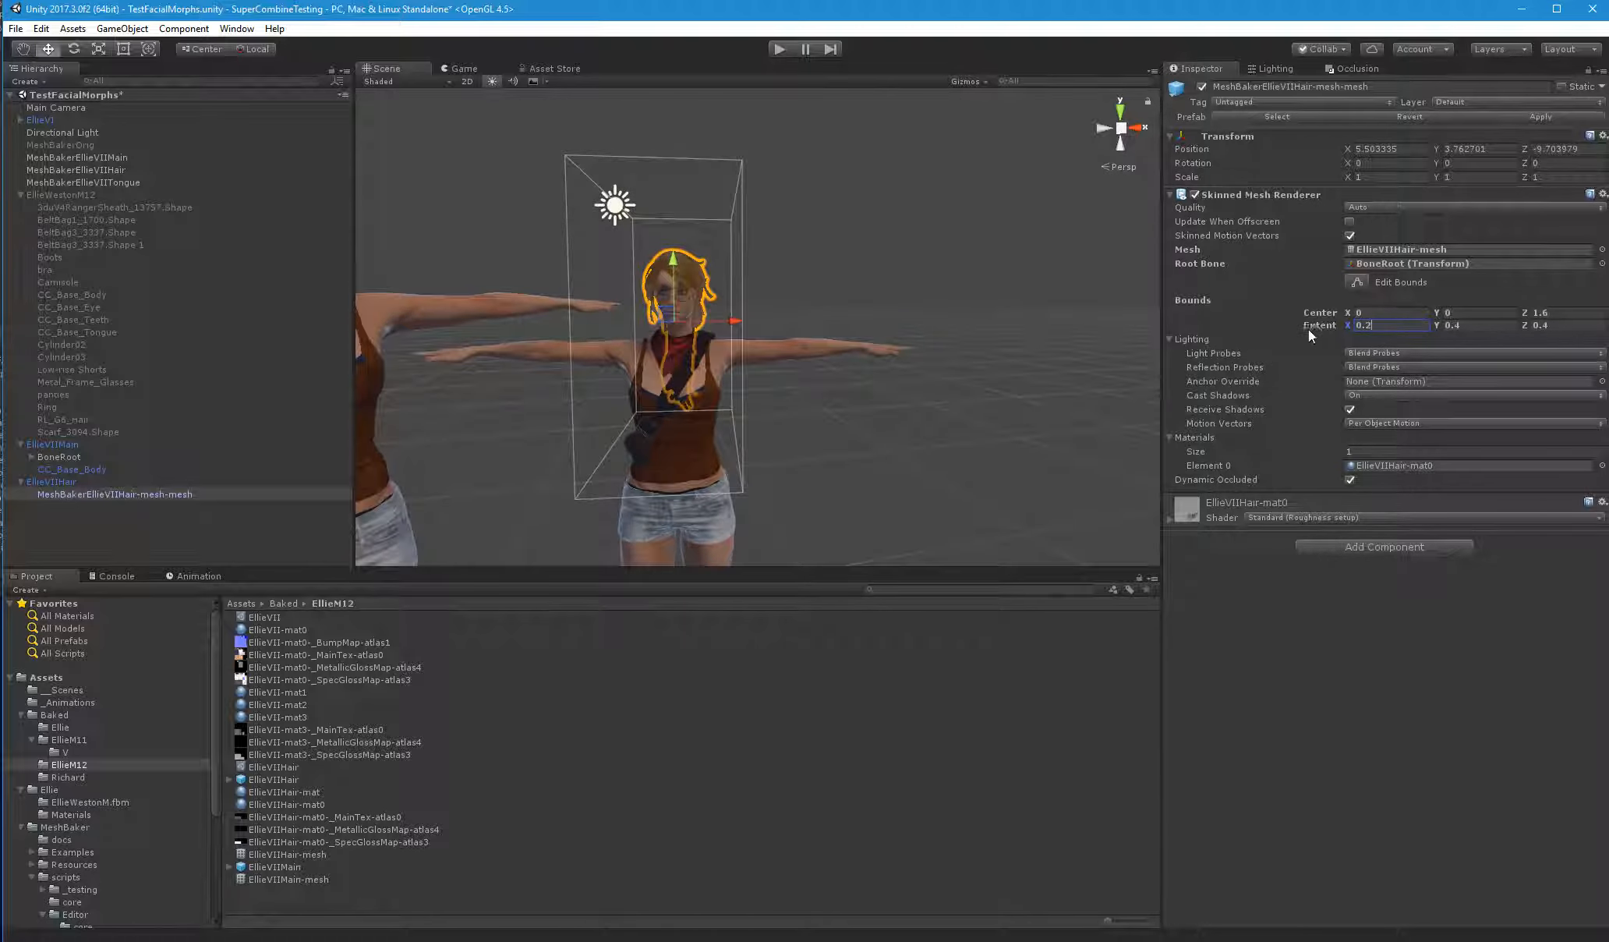
click(1371, 322)
text(4)
Deselect the hair mesh, check how the hair sits on the character's head, and save the scene
alt+drag(857, 363, 997, 326)
scroll(971, 234, down, 5)
click(868, 230)
scroll(865, 232, up, 4)
right_drag(864, 232, 889, 232)
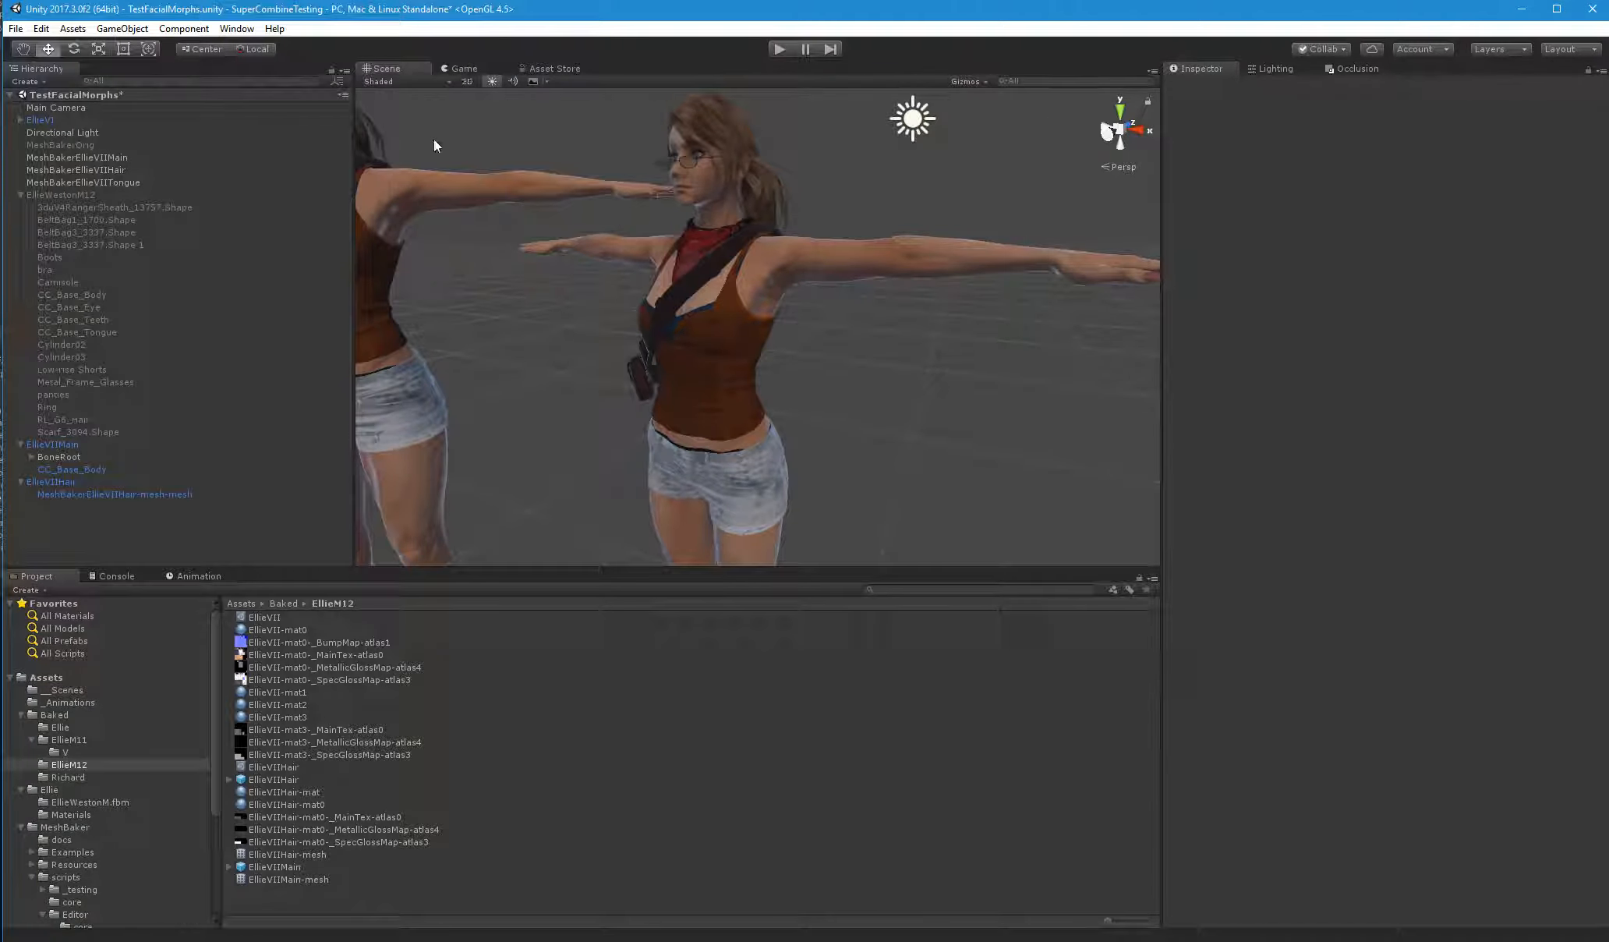
key(ctrl+s)
Move MeshBakerEllieVIIHair-mesh-mesh into EllieVIIMain between BoneRoot and CC_Base_Body, and delete the emptied EllieVIIHair object
click(86, 498)
drag(121, 498, 124, 462)
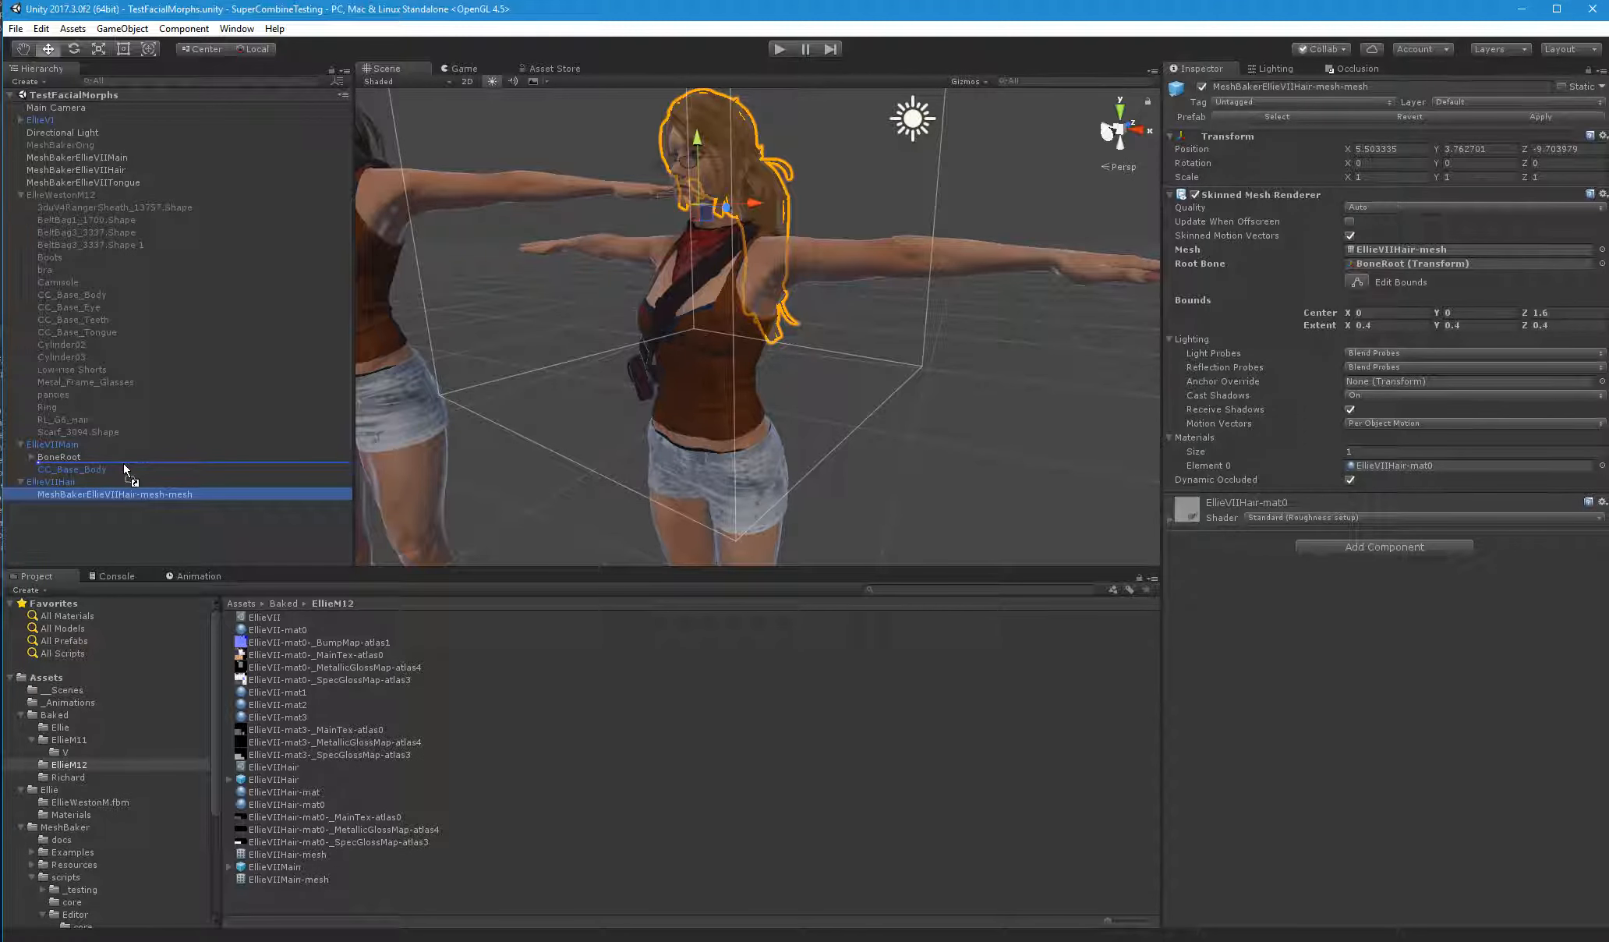
click(849, 511)
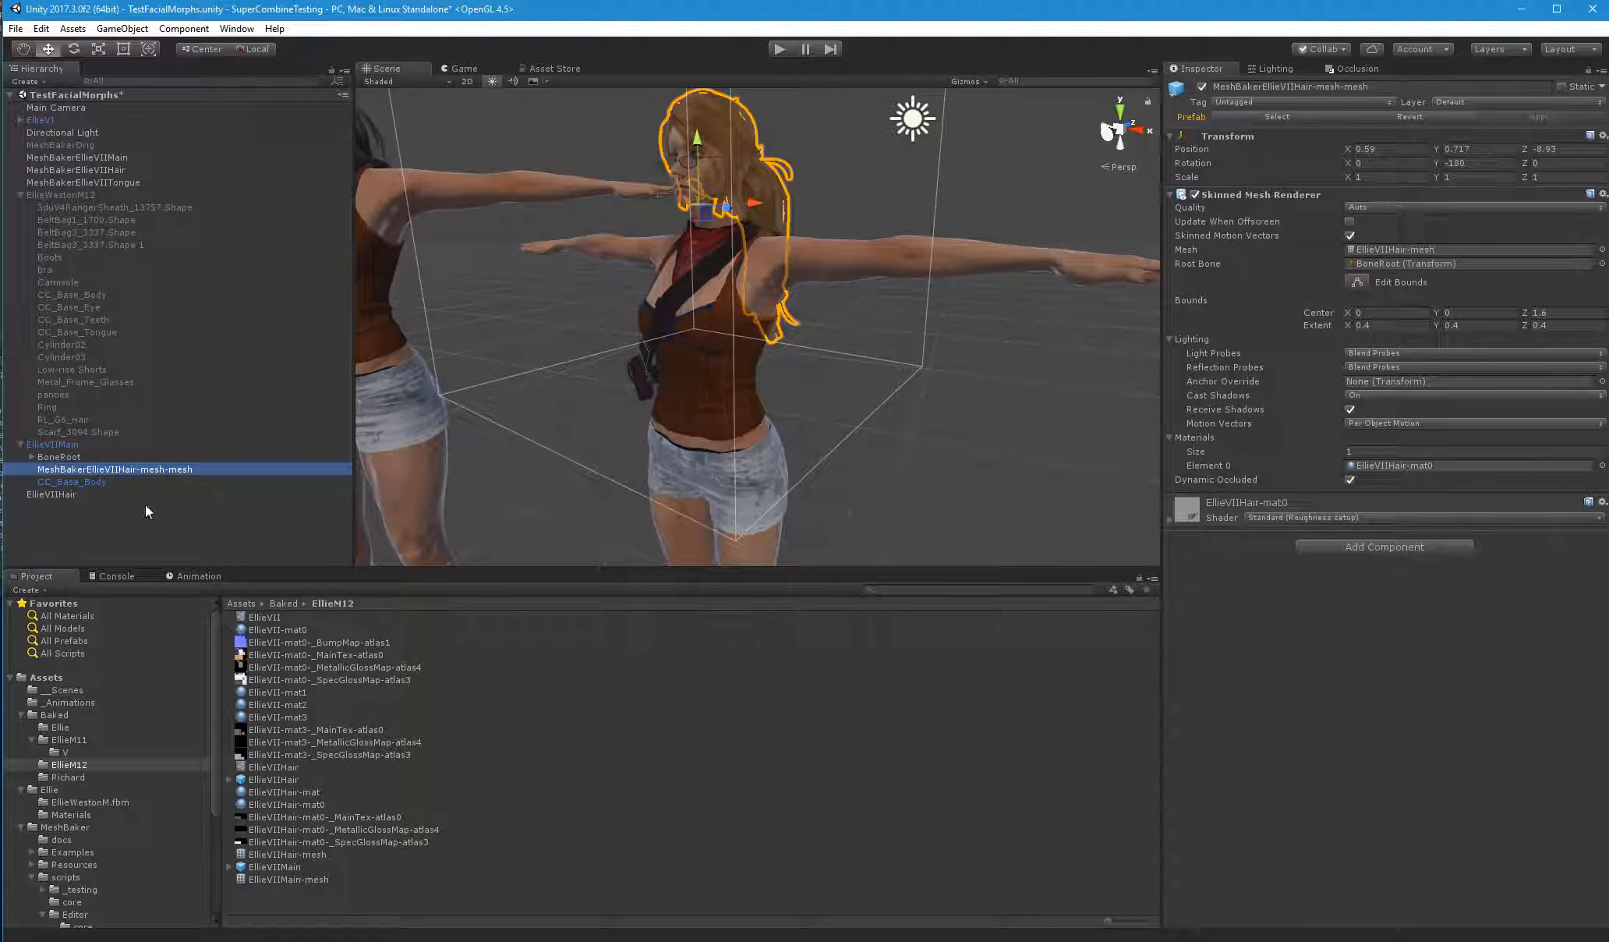
click(60, 494)
key(Delete)
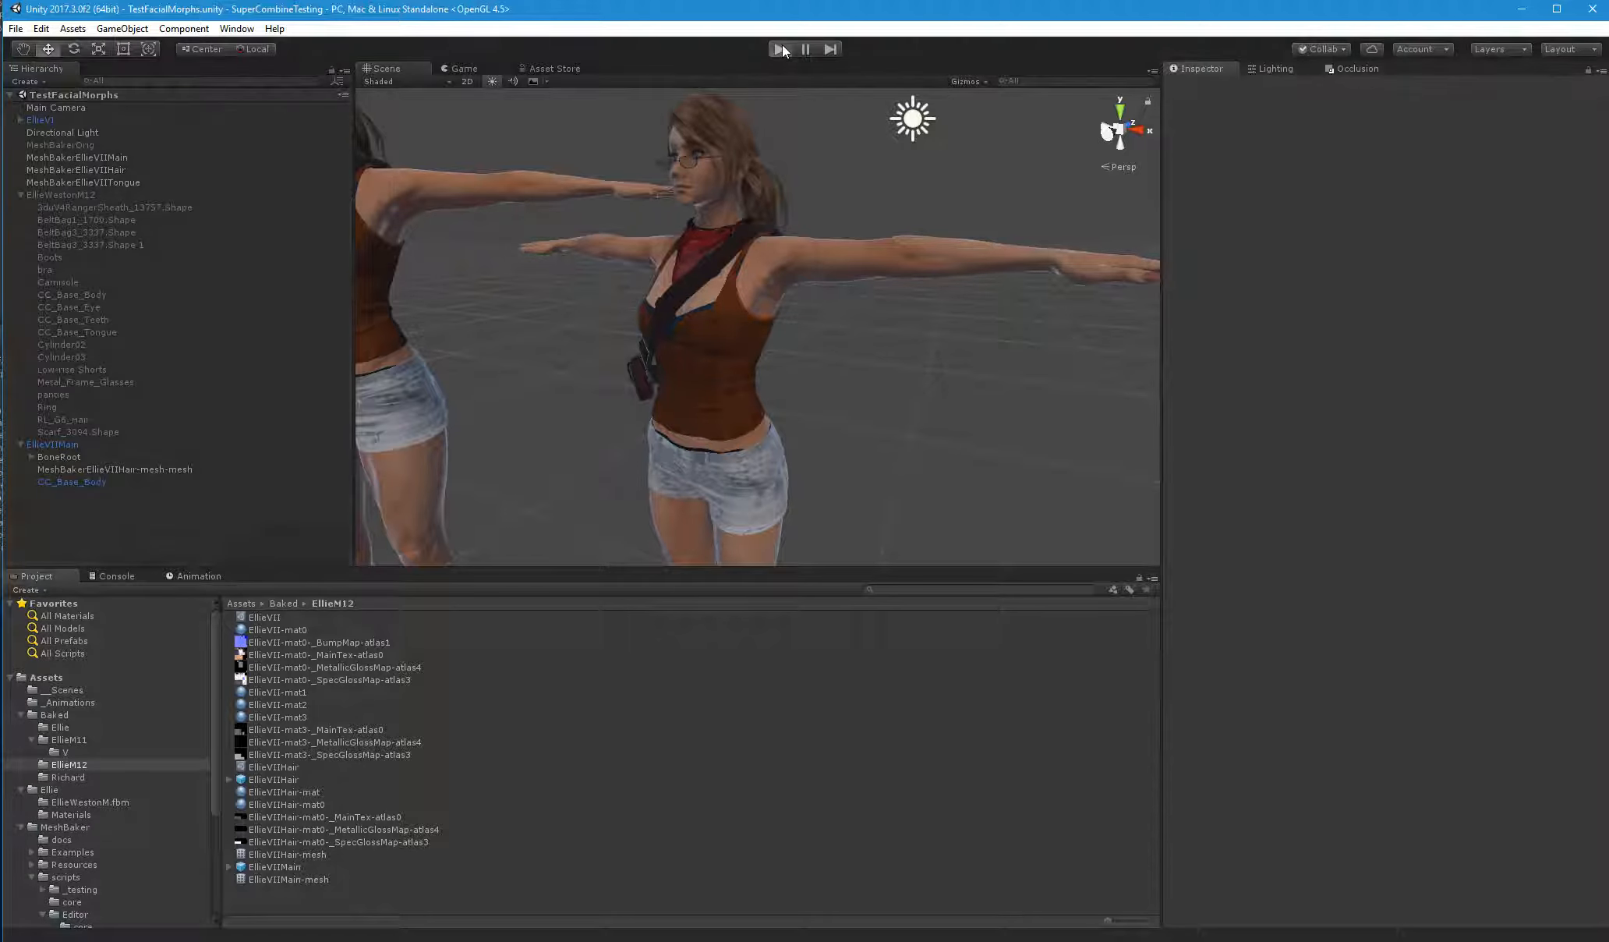
Run the scene in play mode to test the hair attached to EllieVIIMain
click(779, 48)
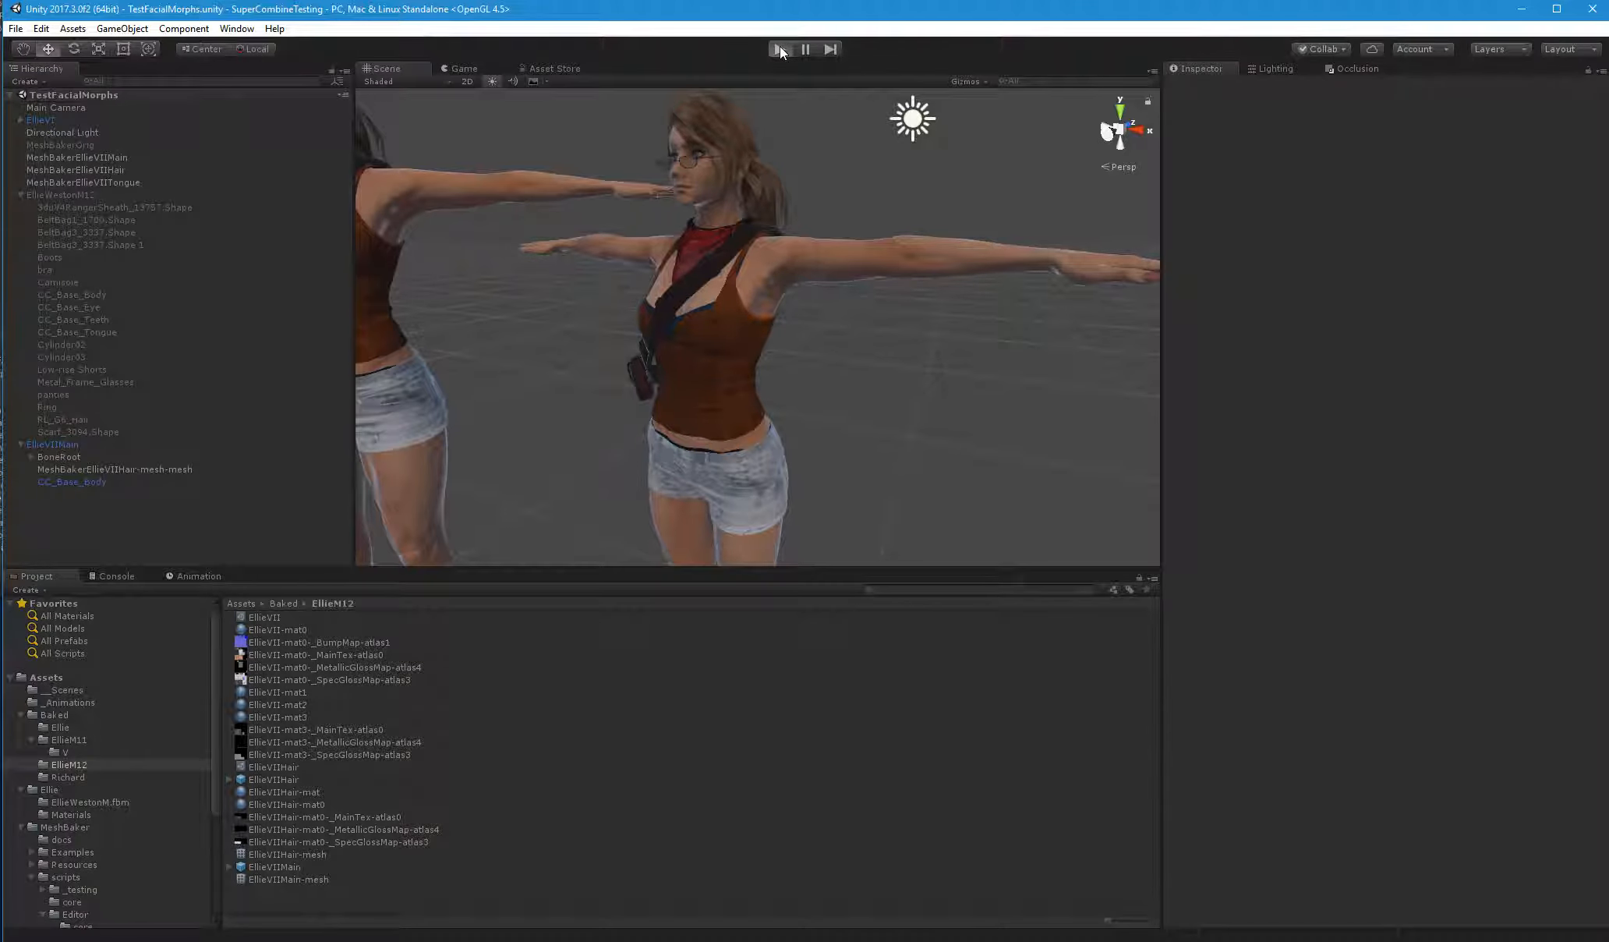
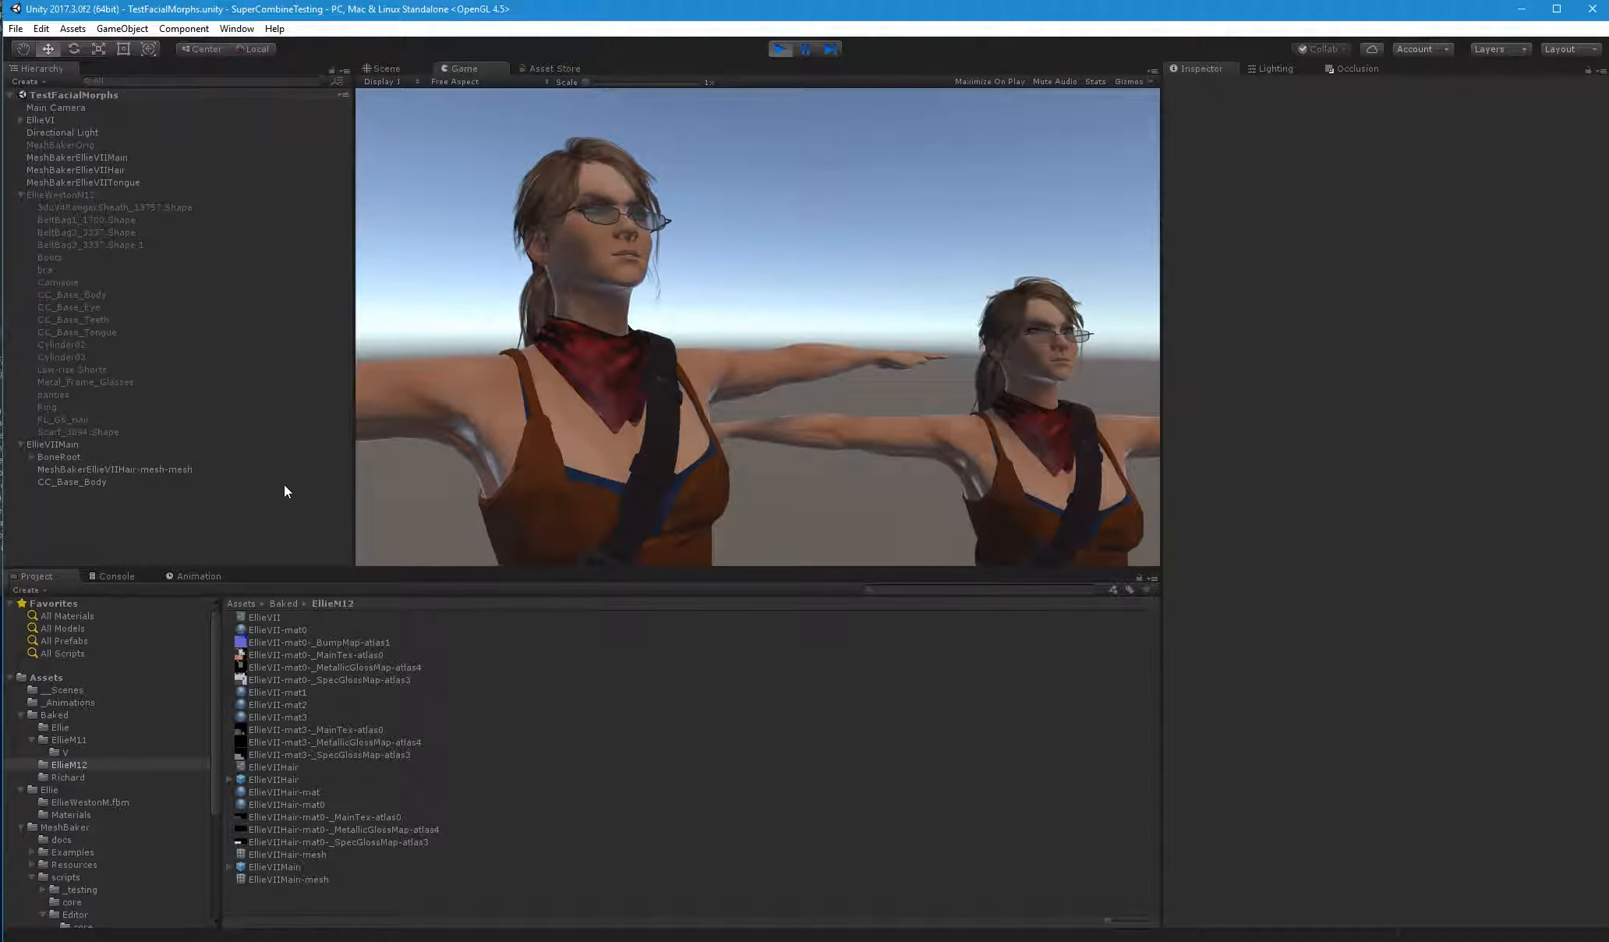
Stop play mode, rename the baked hair mesh under EllieVIIMain to RL_G6_Hair, and save the scene
click(63, 430)
click(782, 49)
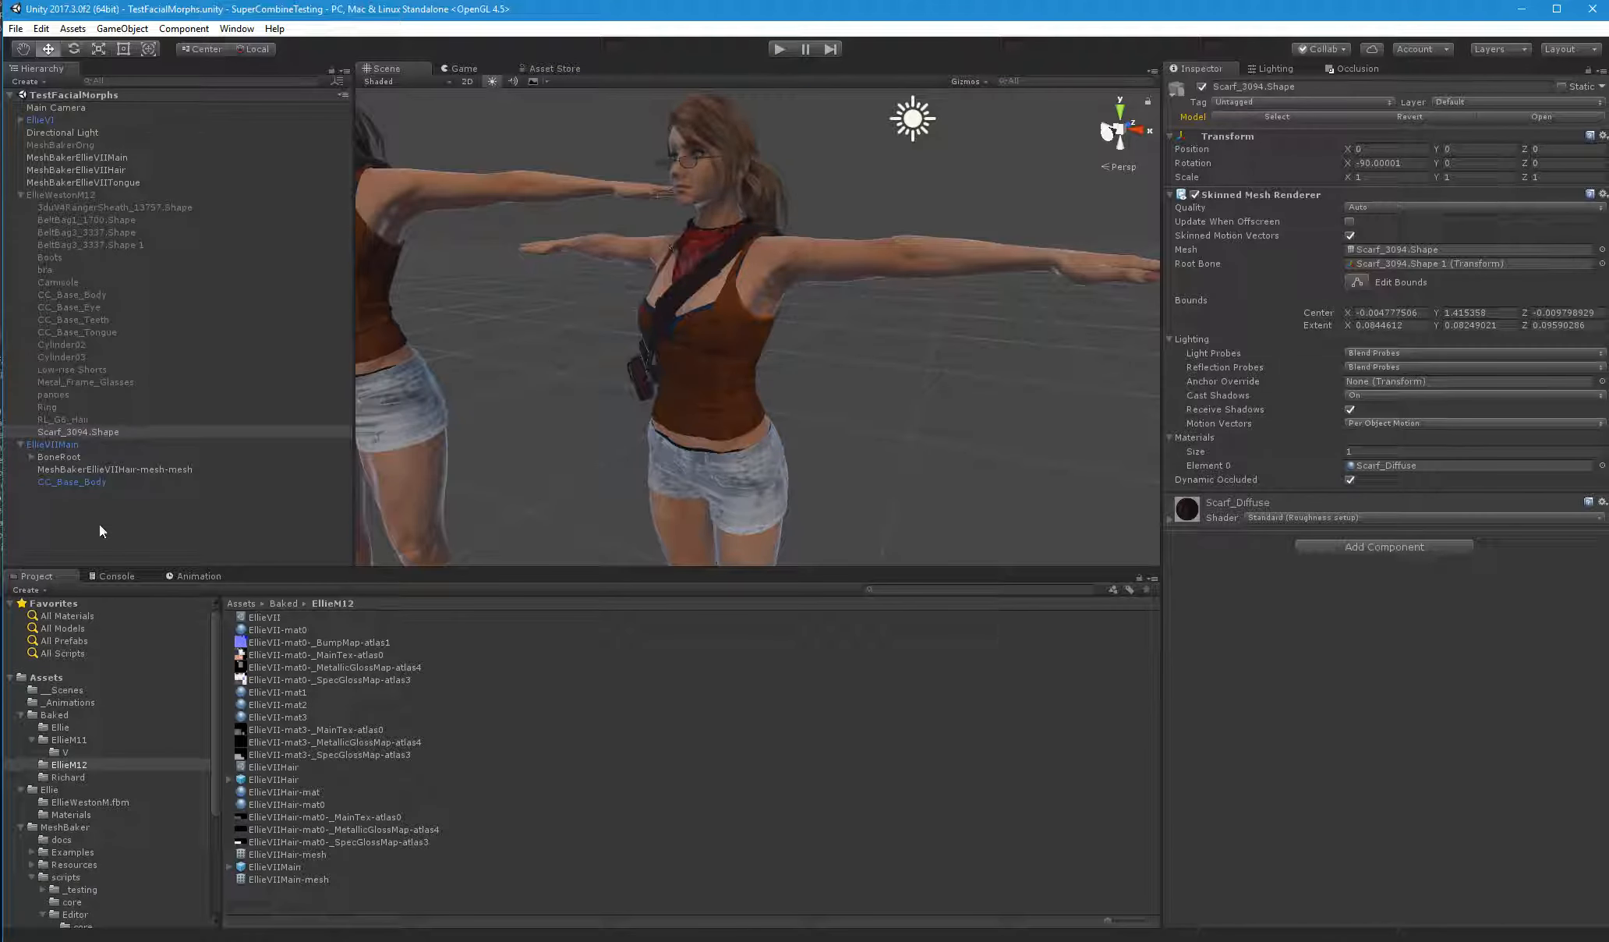
click(65, 420)
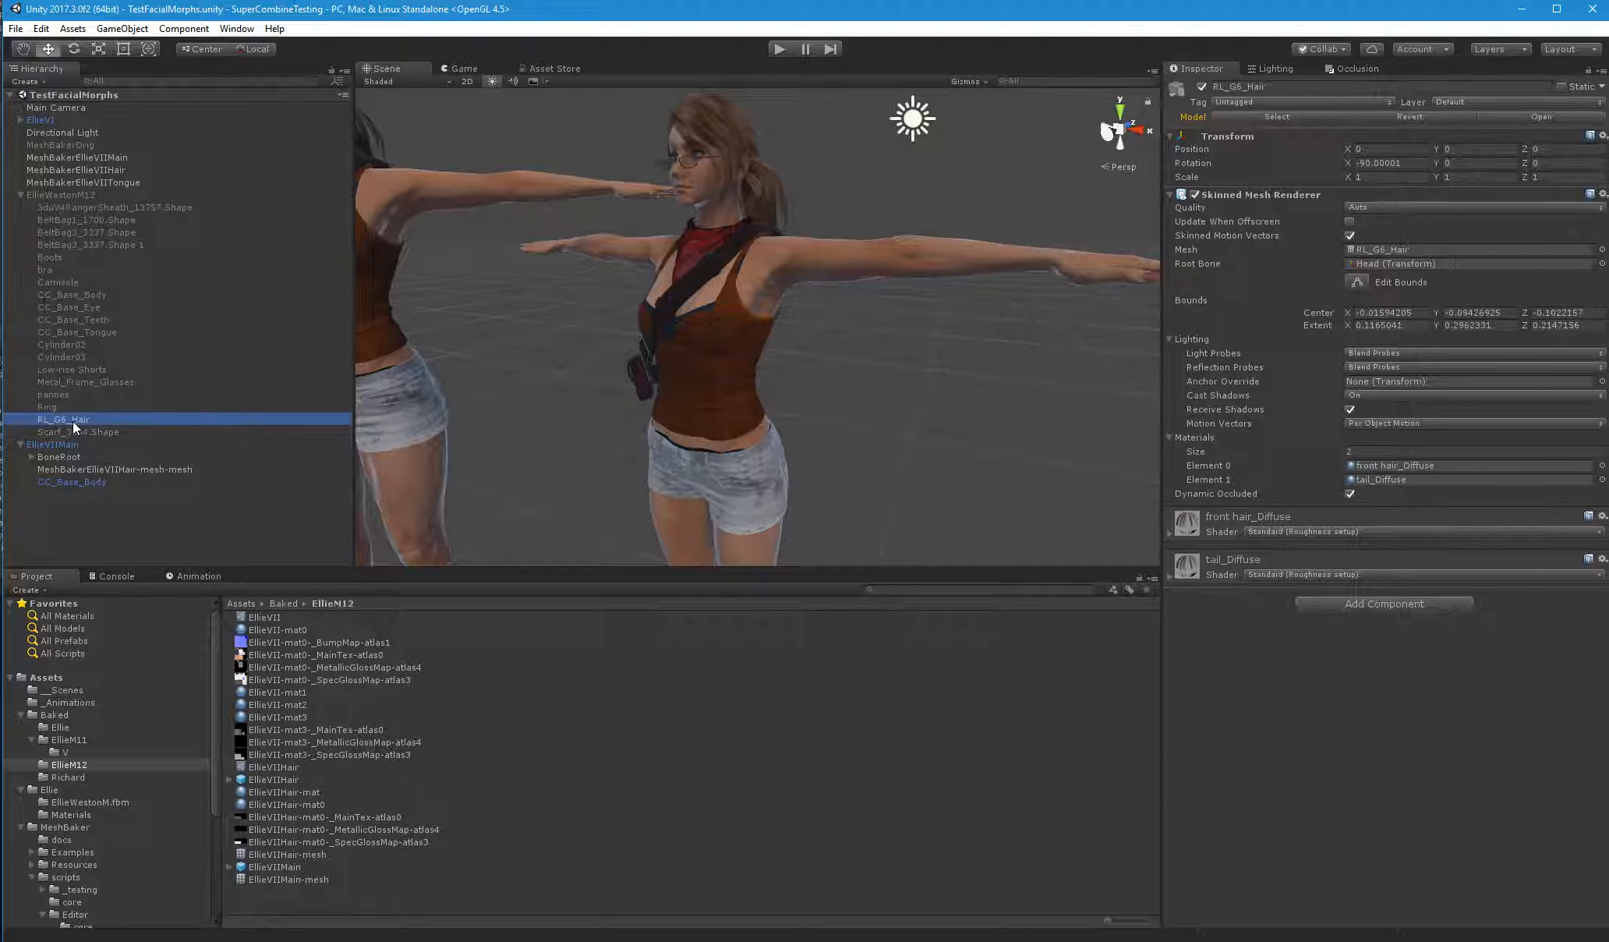
click(106, 468)
key(F2)
text(RL_G6_Hair)
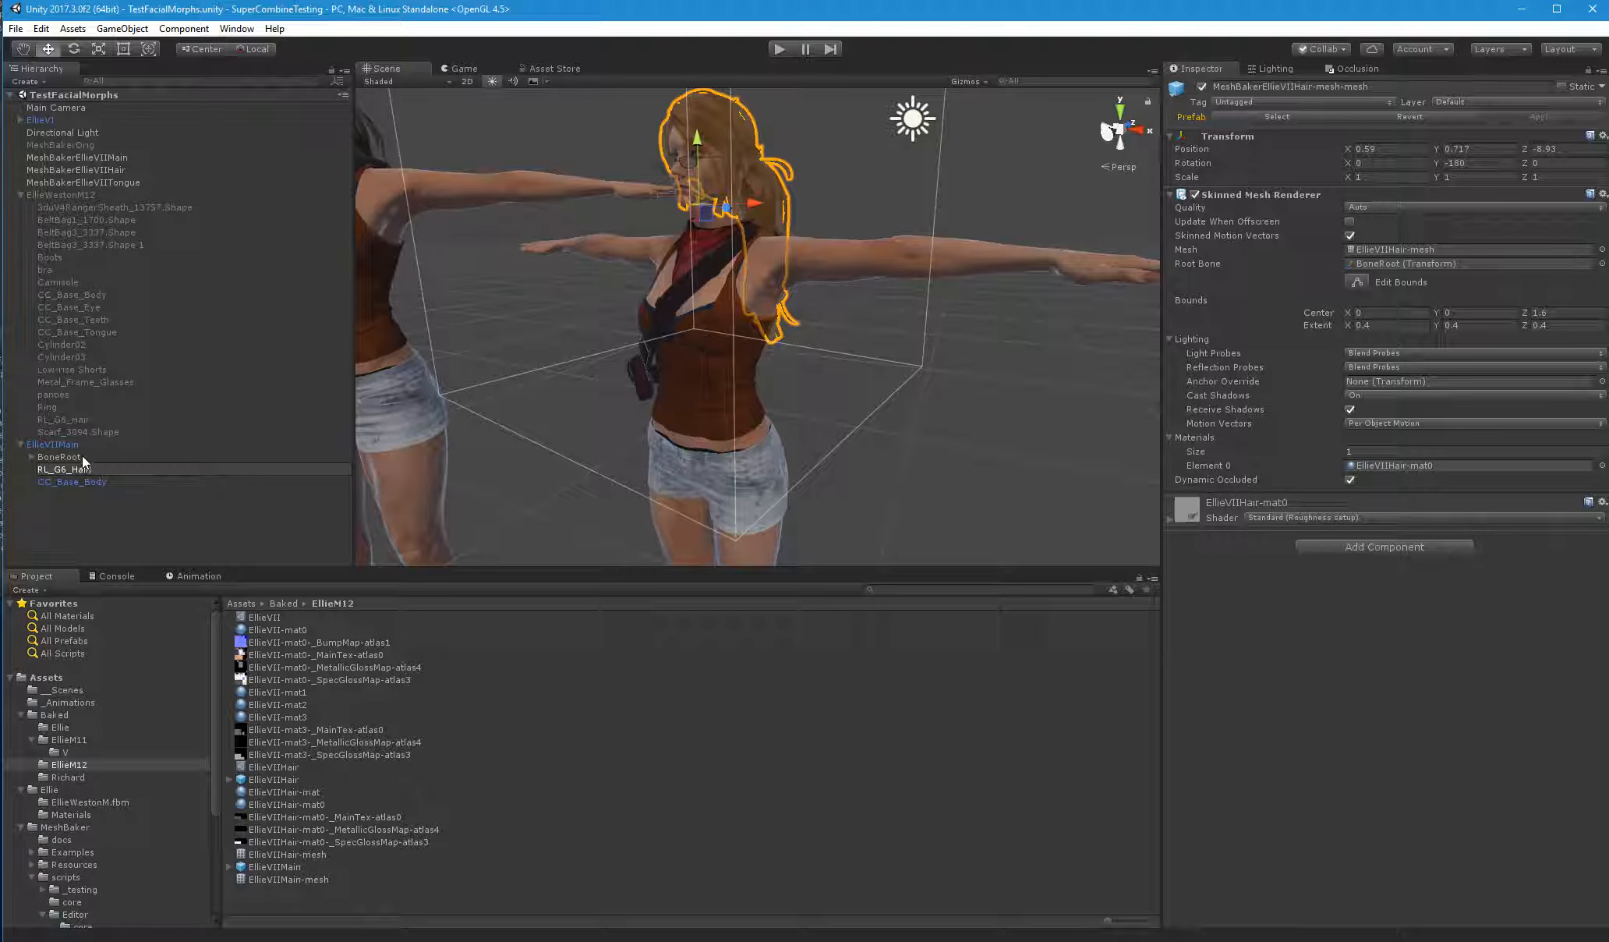
click(82, 457)
key(ctrl+s)
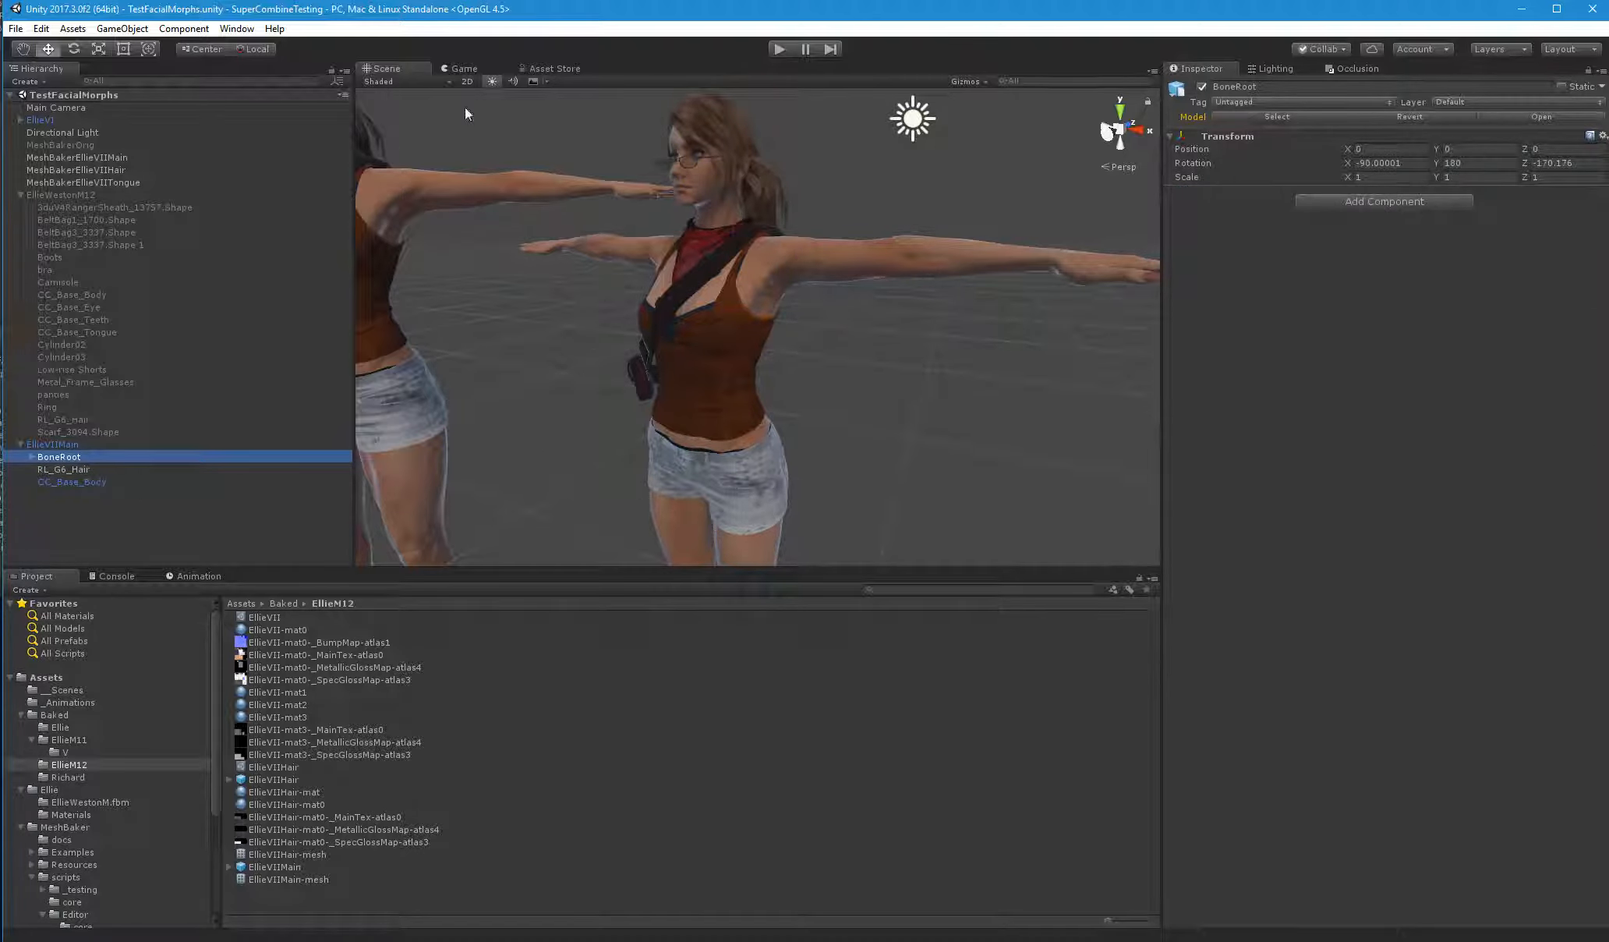
Run the scene to test the renamed hair, and compare the EllieVIIHair-mesh and EllieVIIMain-mesh previews from several angles
click(781, 48)
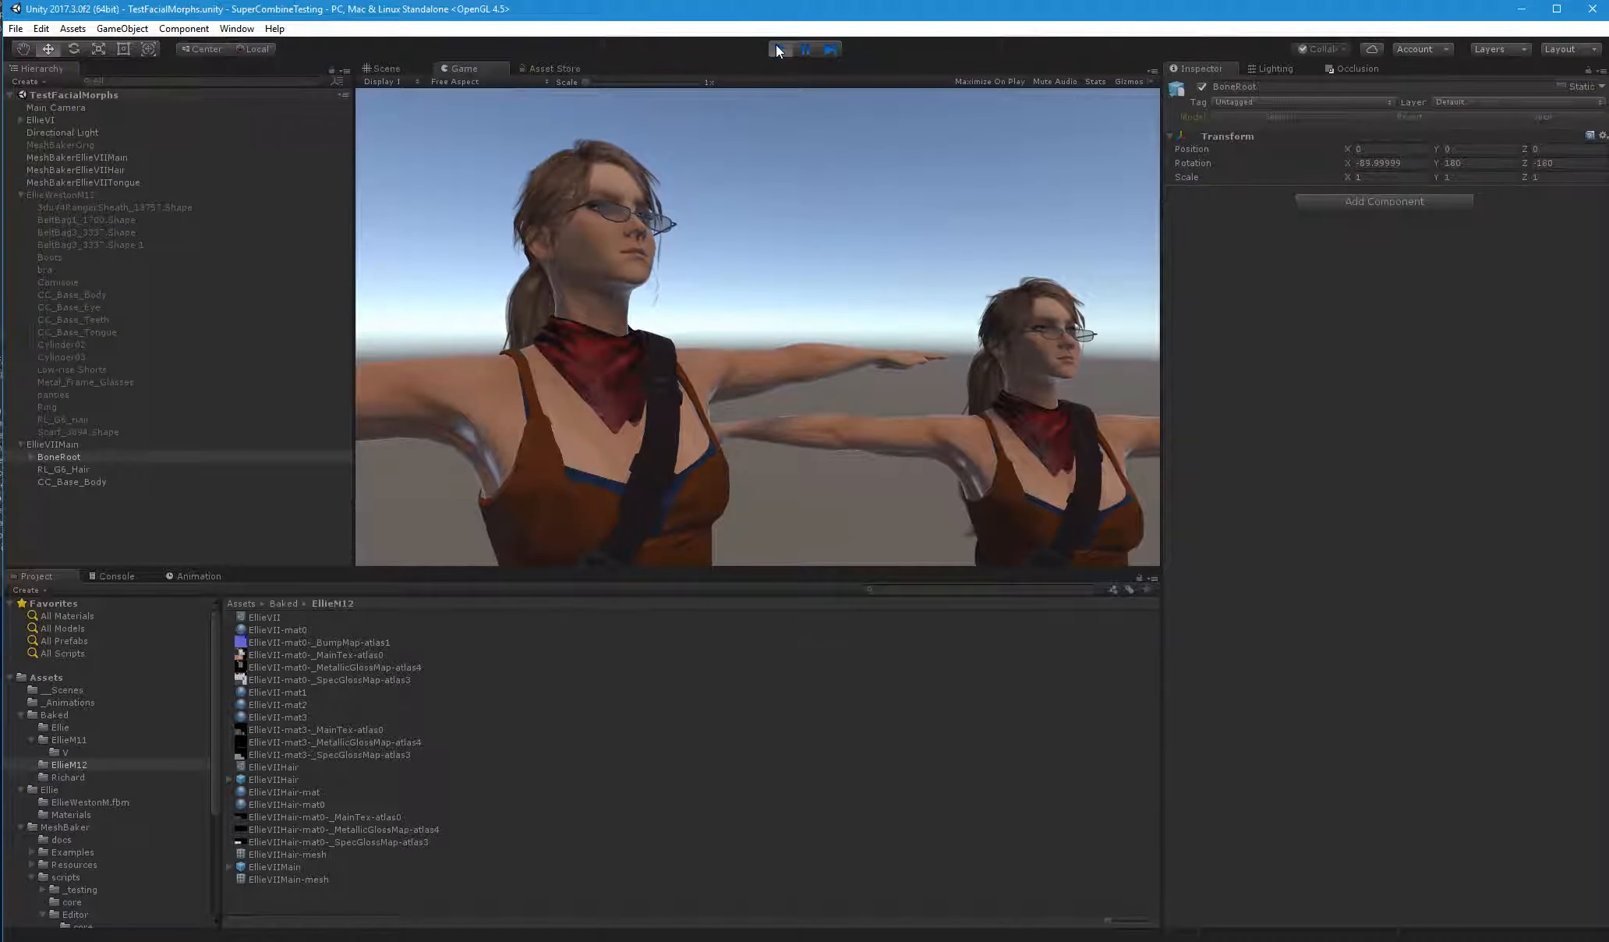
click(71, 470)
click(1399, 254)
click(302, 854)
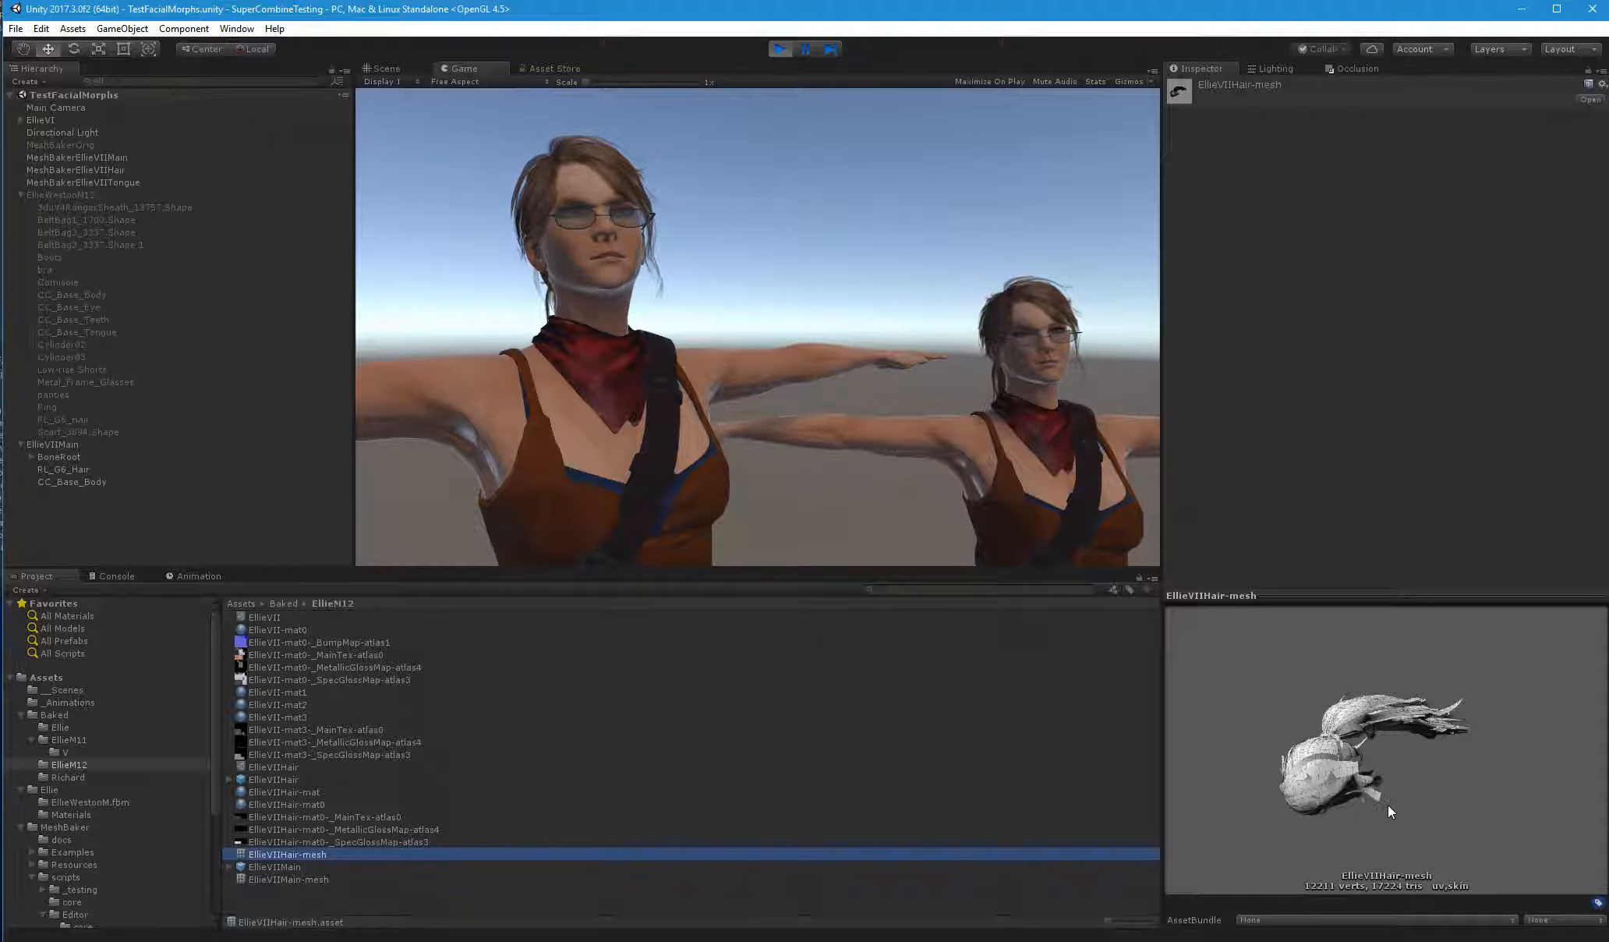
drag(1358, 757, 1469, 787)
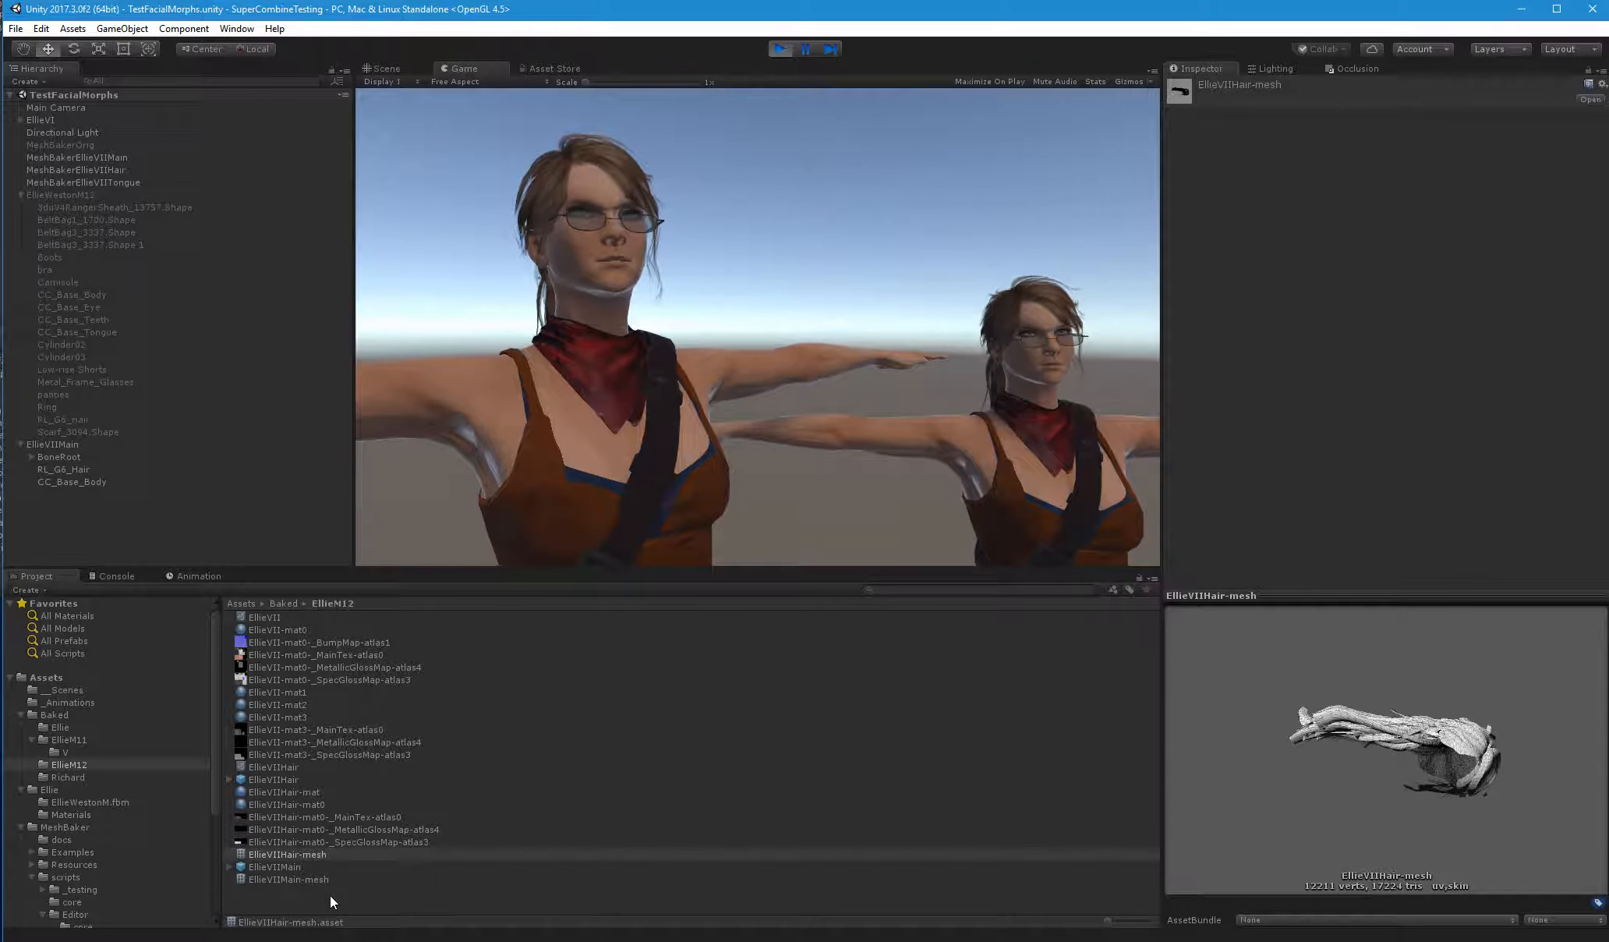
click(312, 879)
drag(1394, 732, 1496, 634)
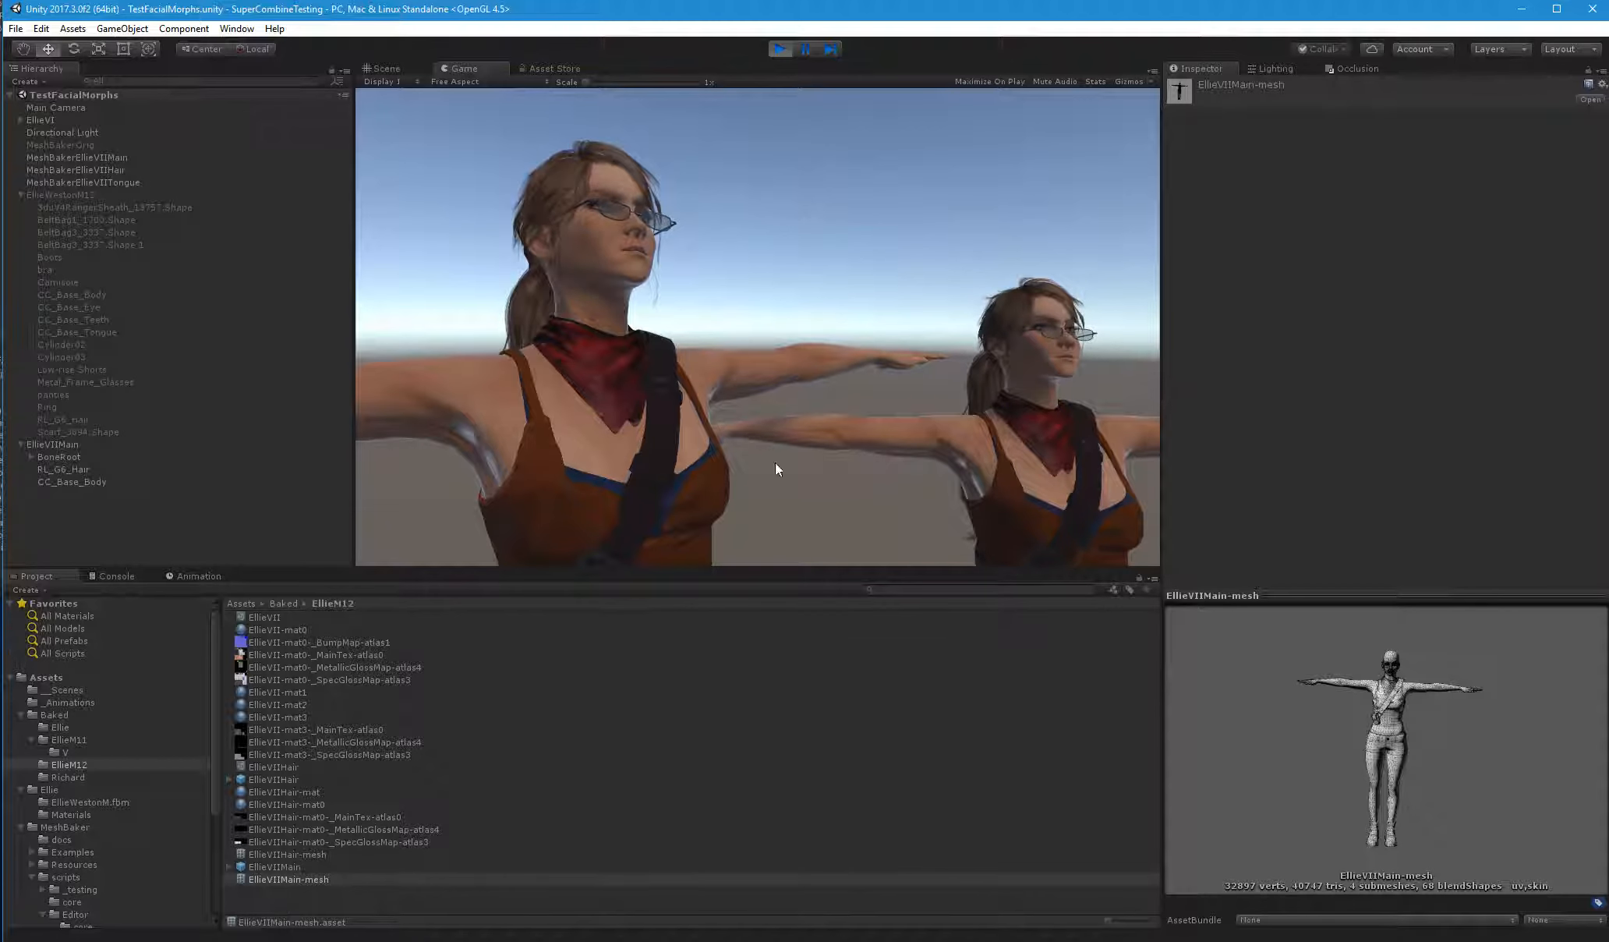
click(778, 49)
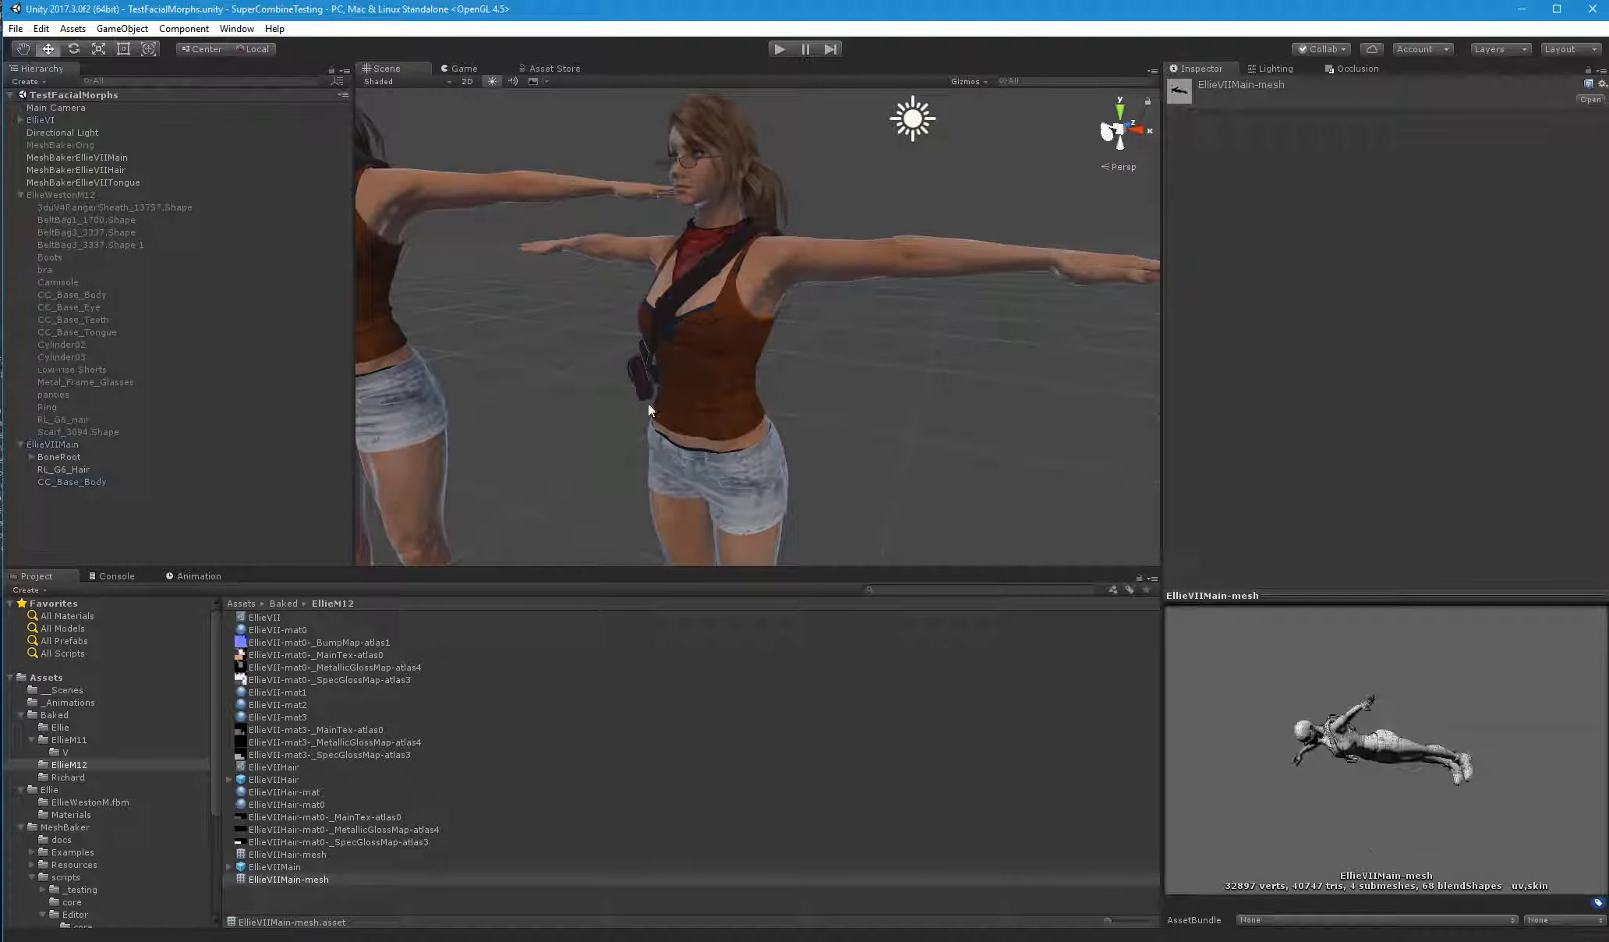
Reactivate the original EllieWestonM12 character and save the scene
click(36, 194)
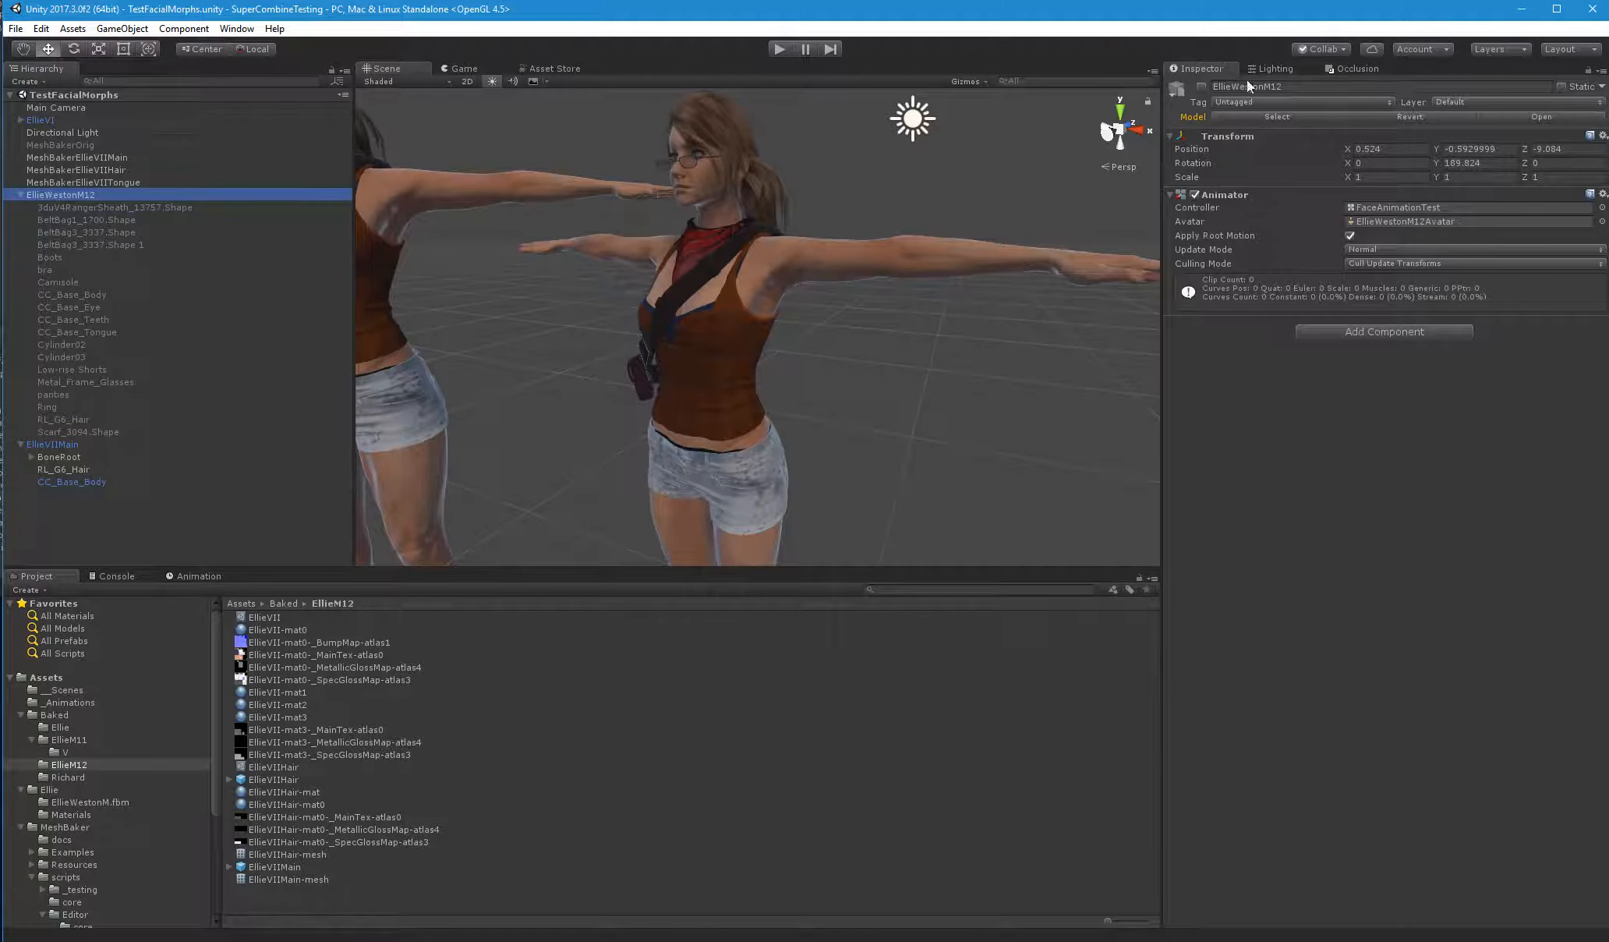
click(1201, 87)
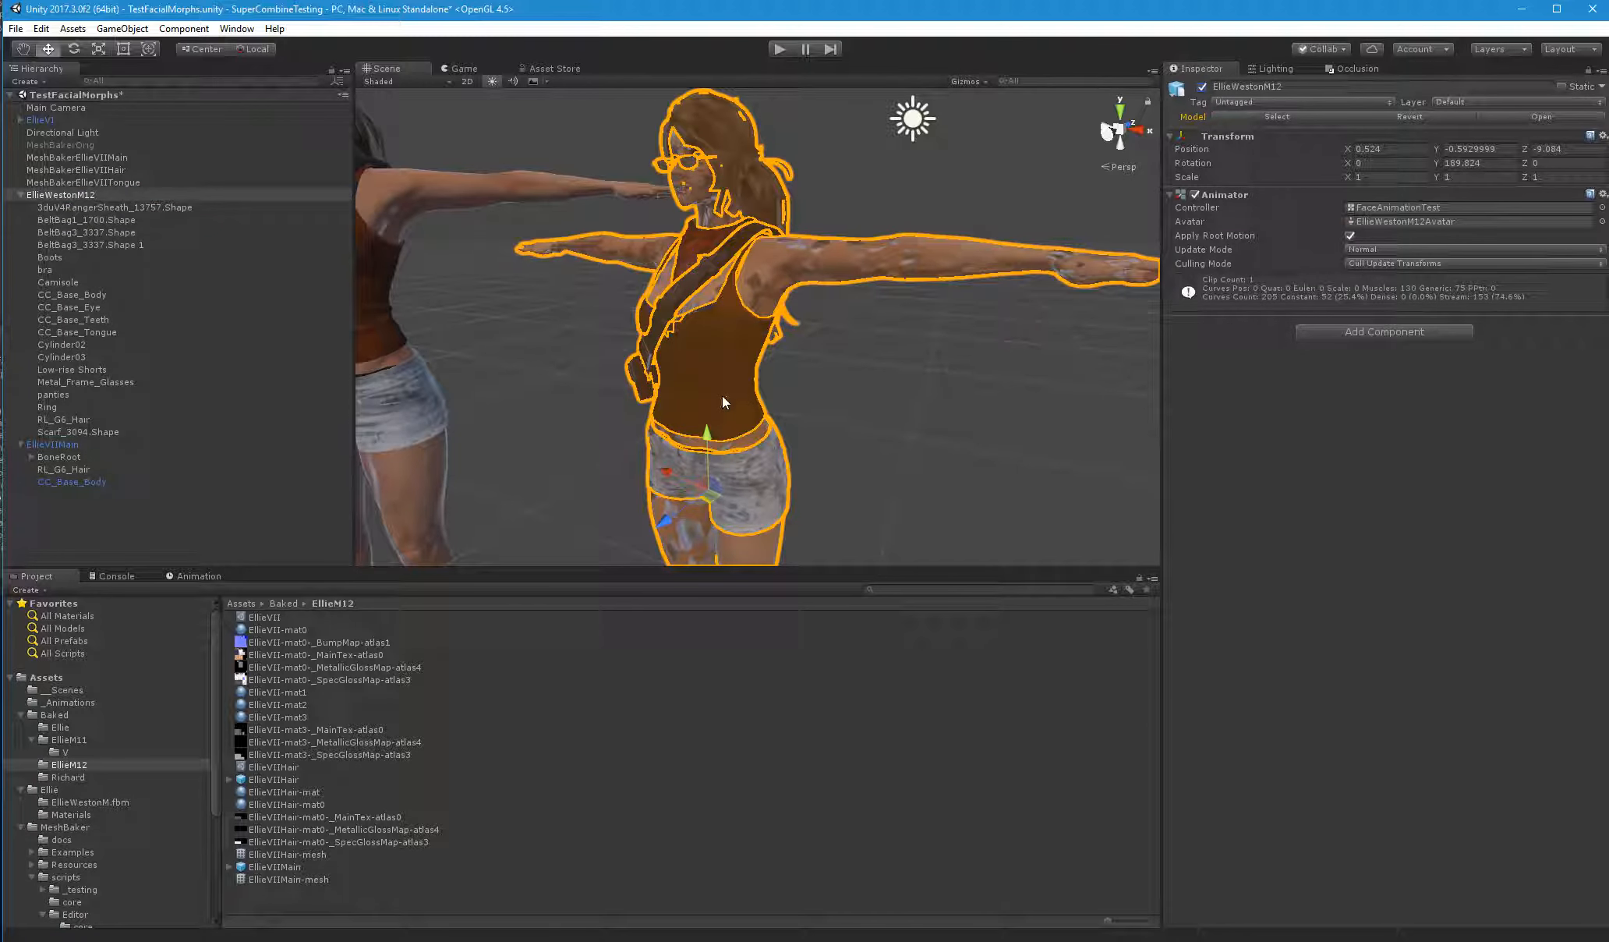
key(ctrl+s)
Deactivate EllieVIIMain and apply its changes to the prefab
click(84, 444)
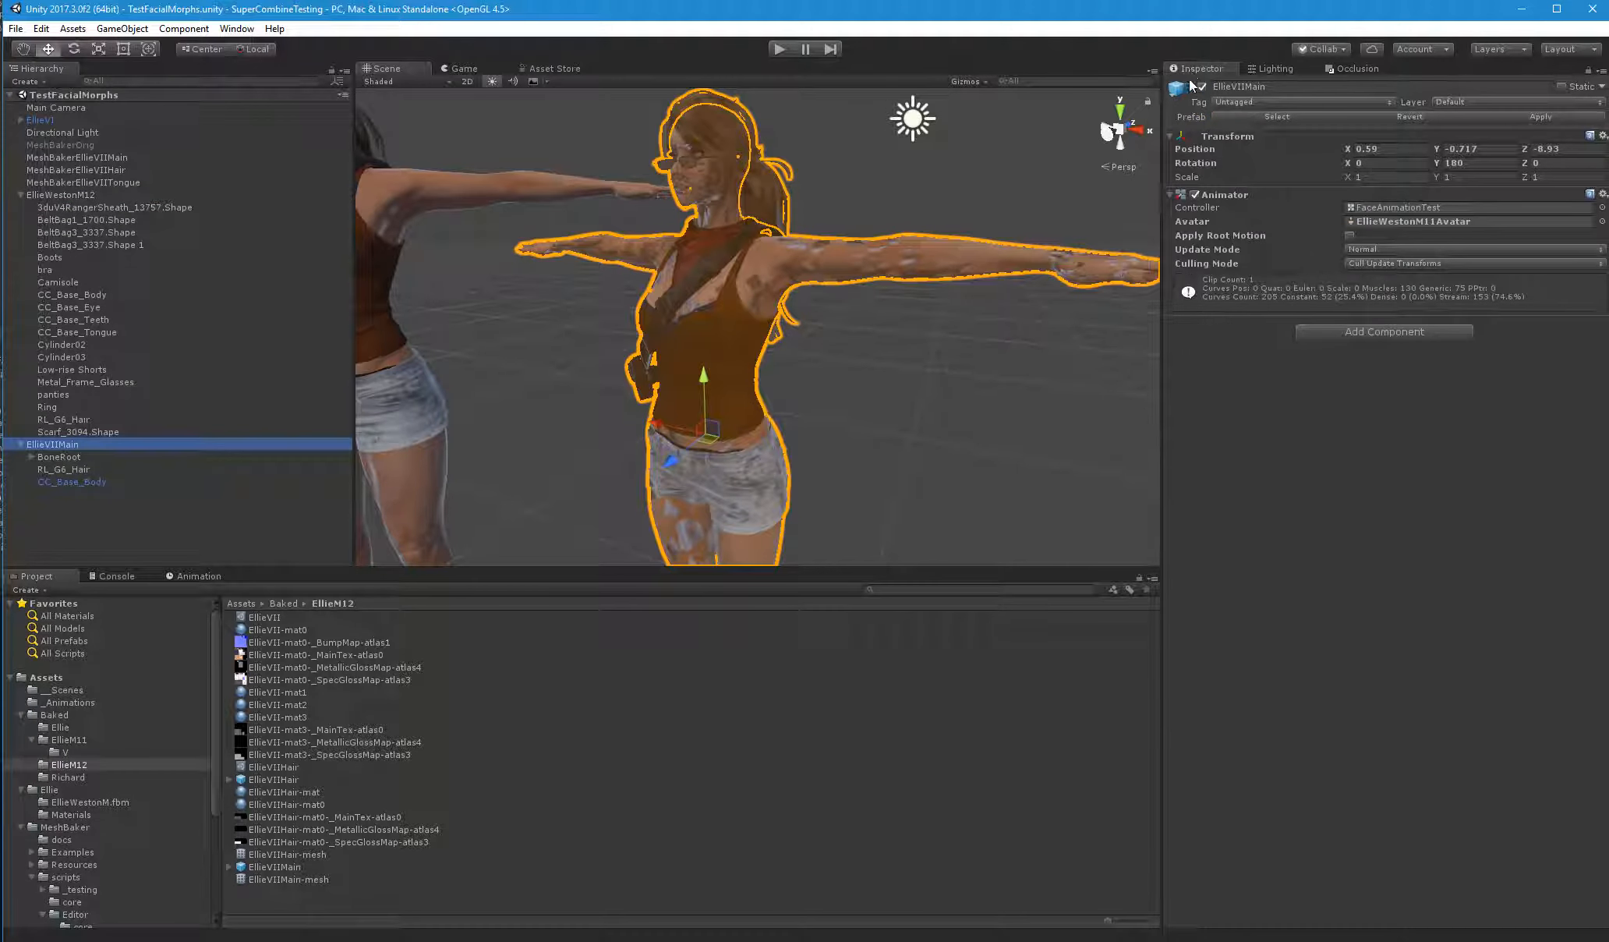
click(1202, 86)
click(1539, 121)
click(173, 520)
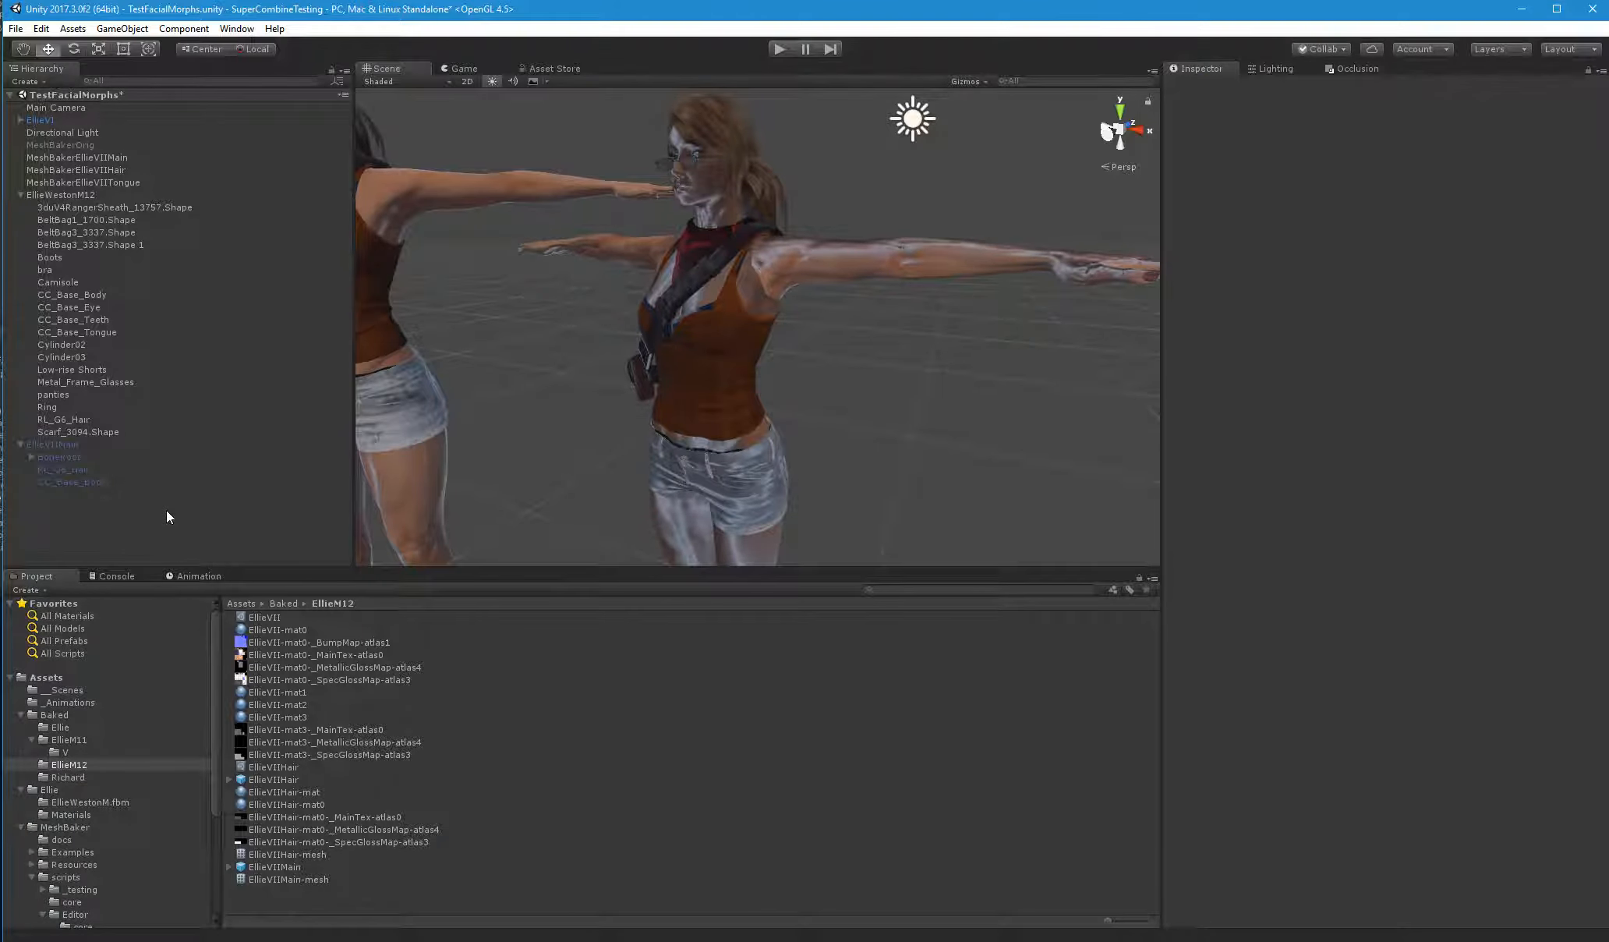
Add CC_Base_Tongue as the object to be combined in MeshBakerEllieVIITongue
click(108, 182)
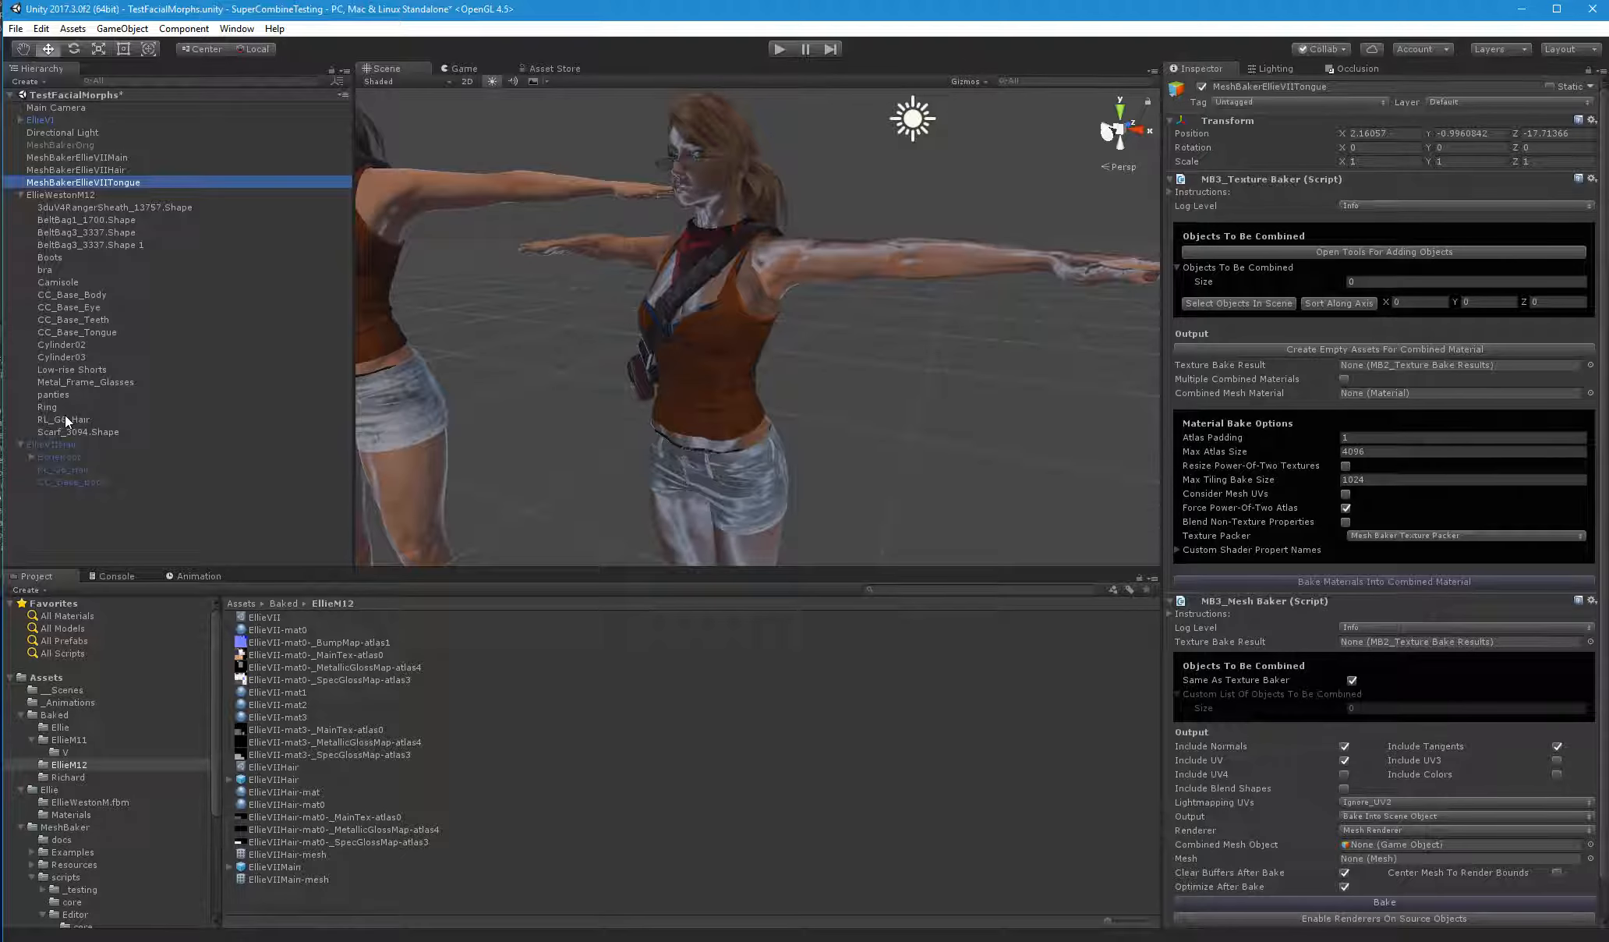
click(93, 333)
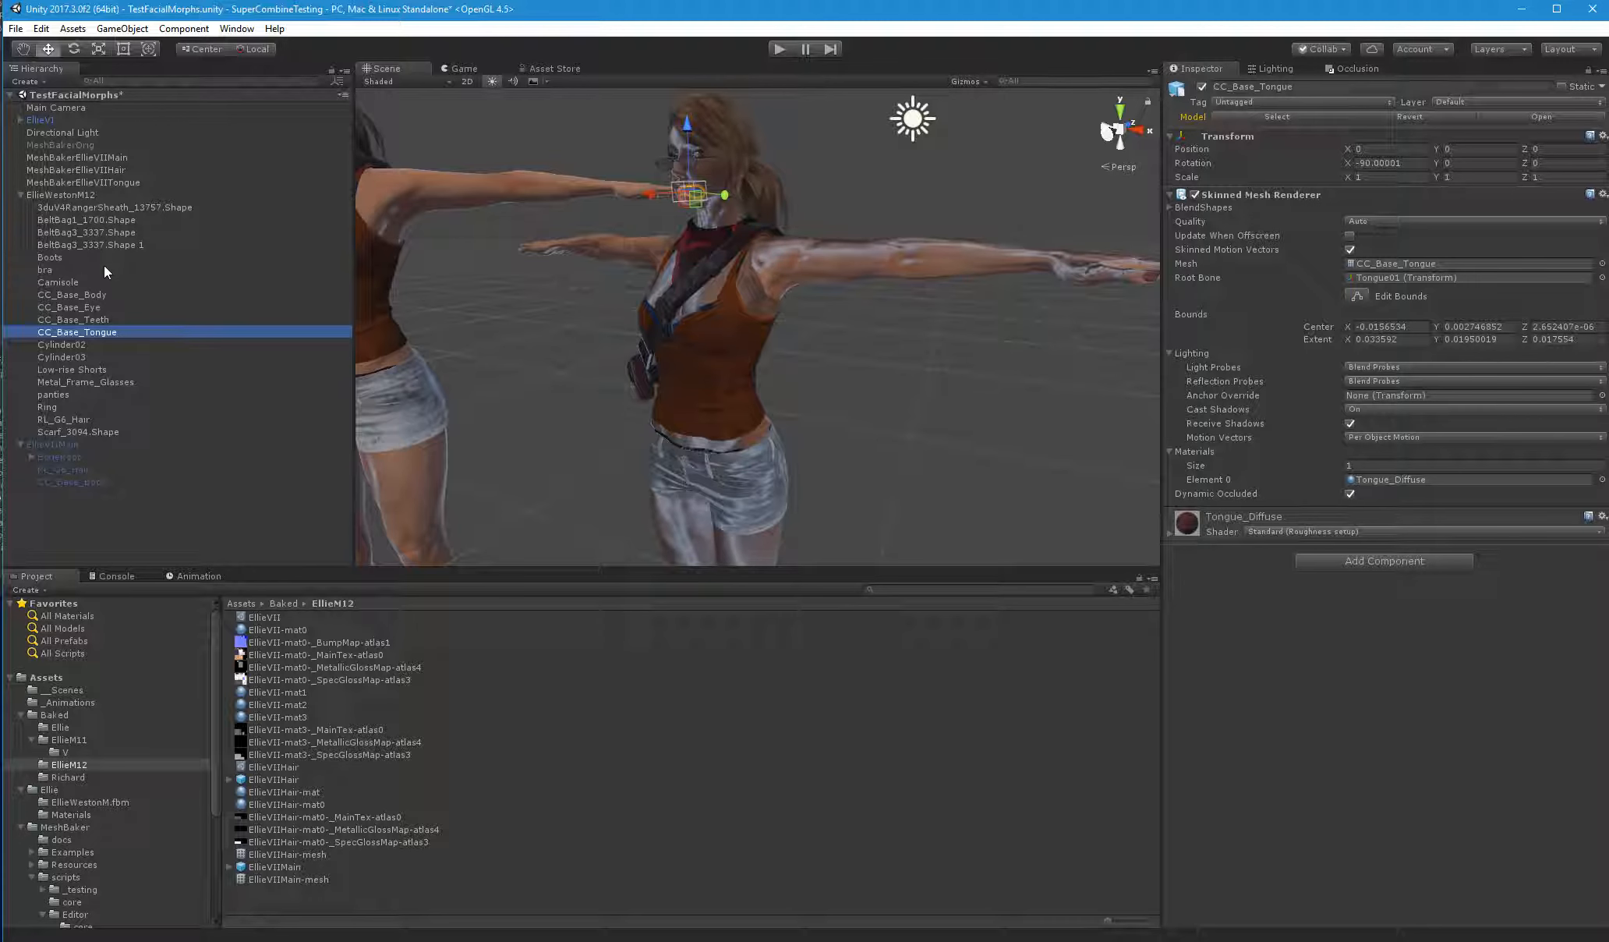
click(111, 184)
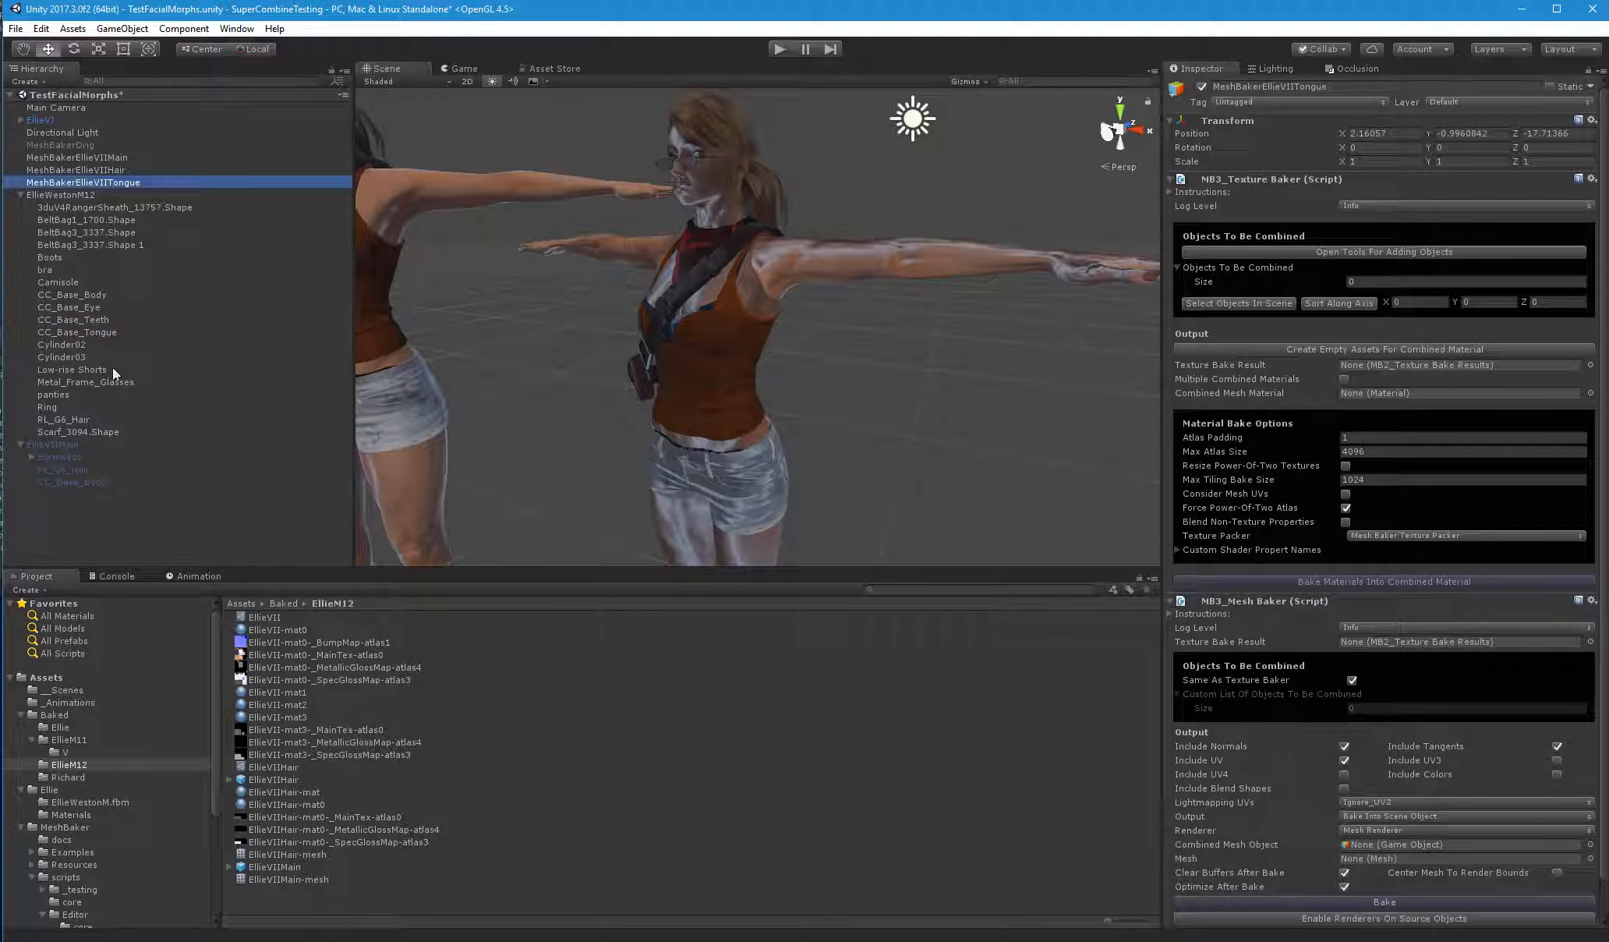
drag(92, 328, 1254, 267)
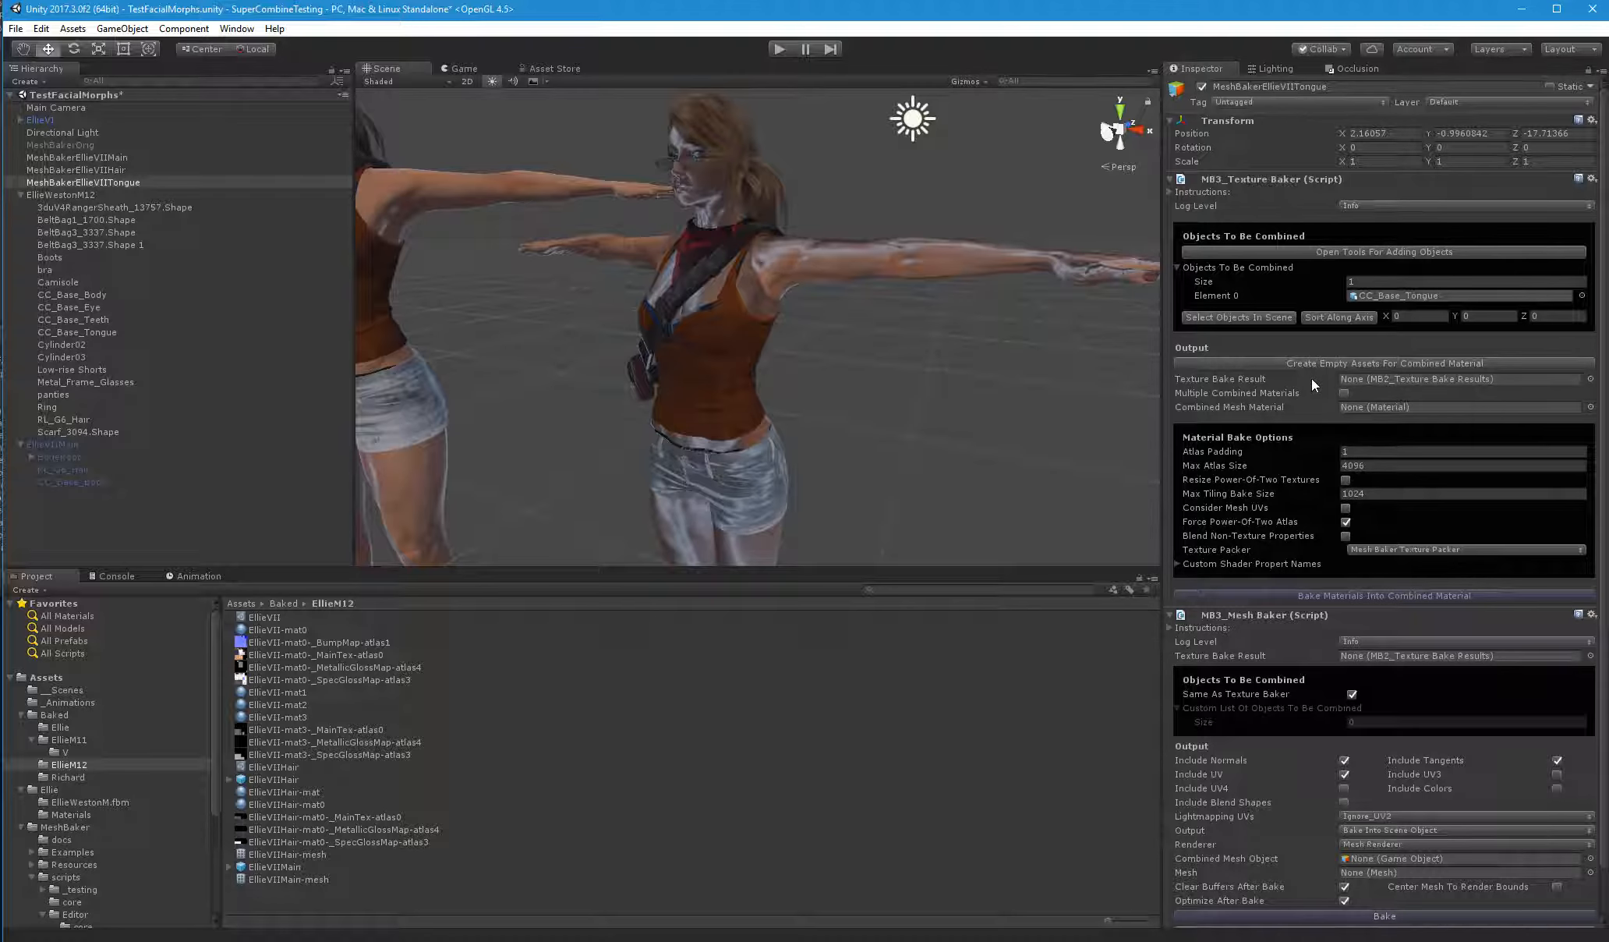
Create the empty combined-material assets for the tongue as EllieVIITongue in the Baked/EllieM12 folder
mouse_move(1311, 378)
click(1416, 363)
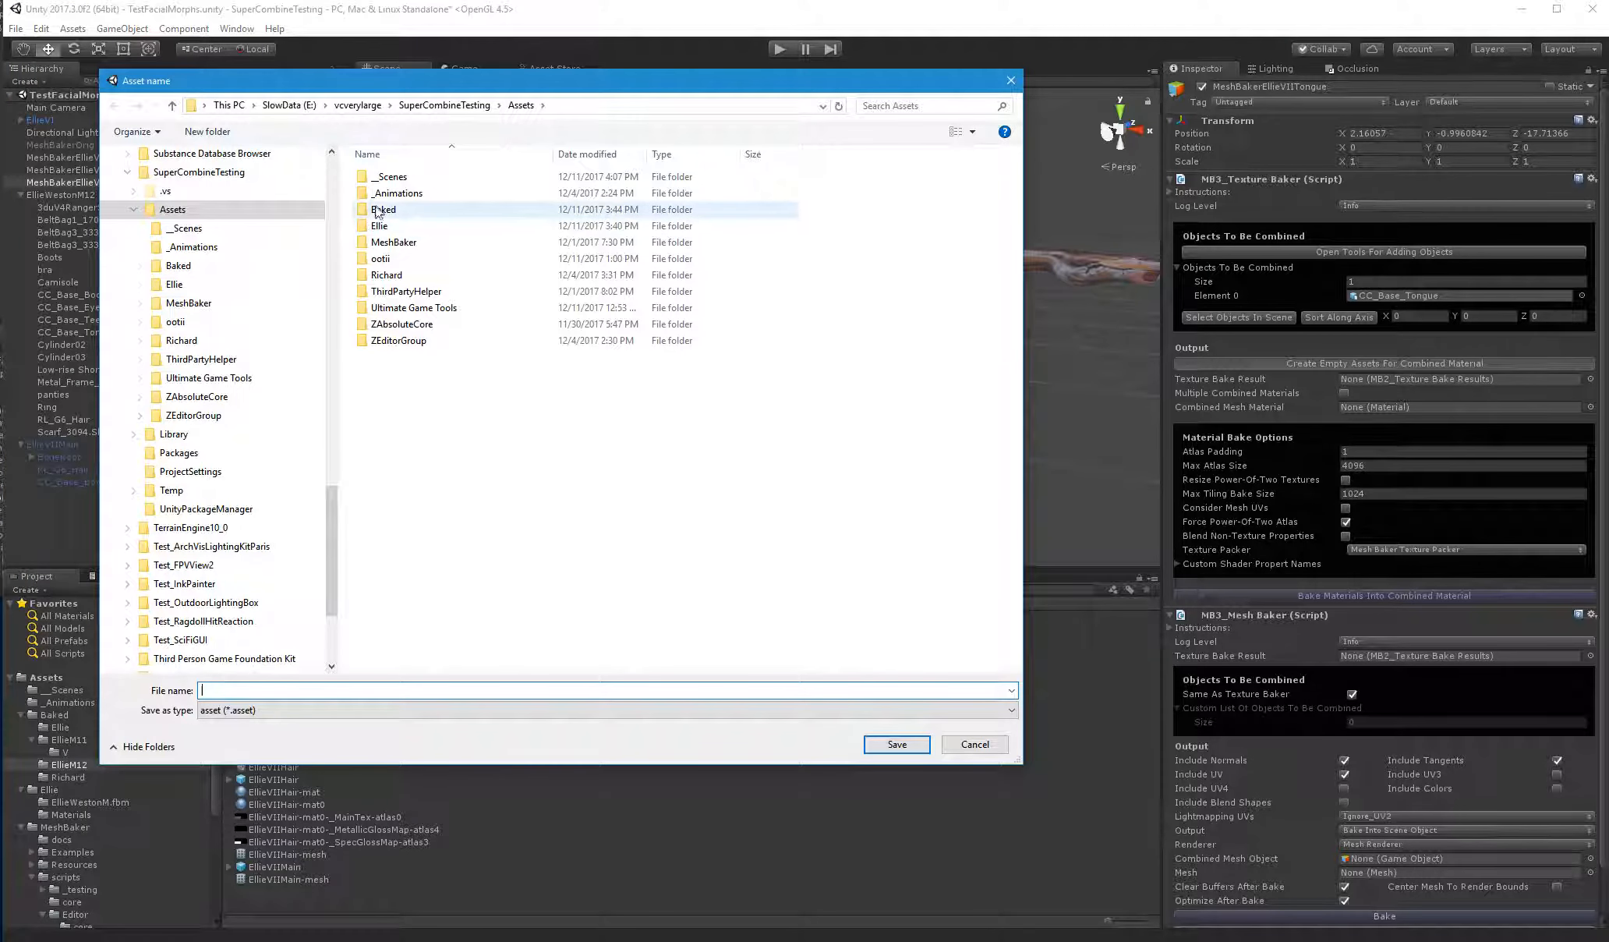
double_click(378, 211)
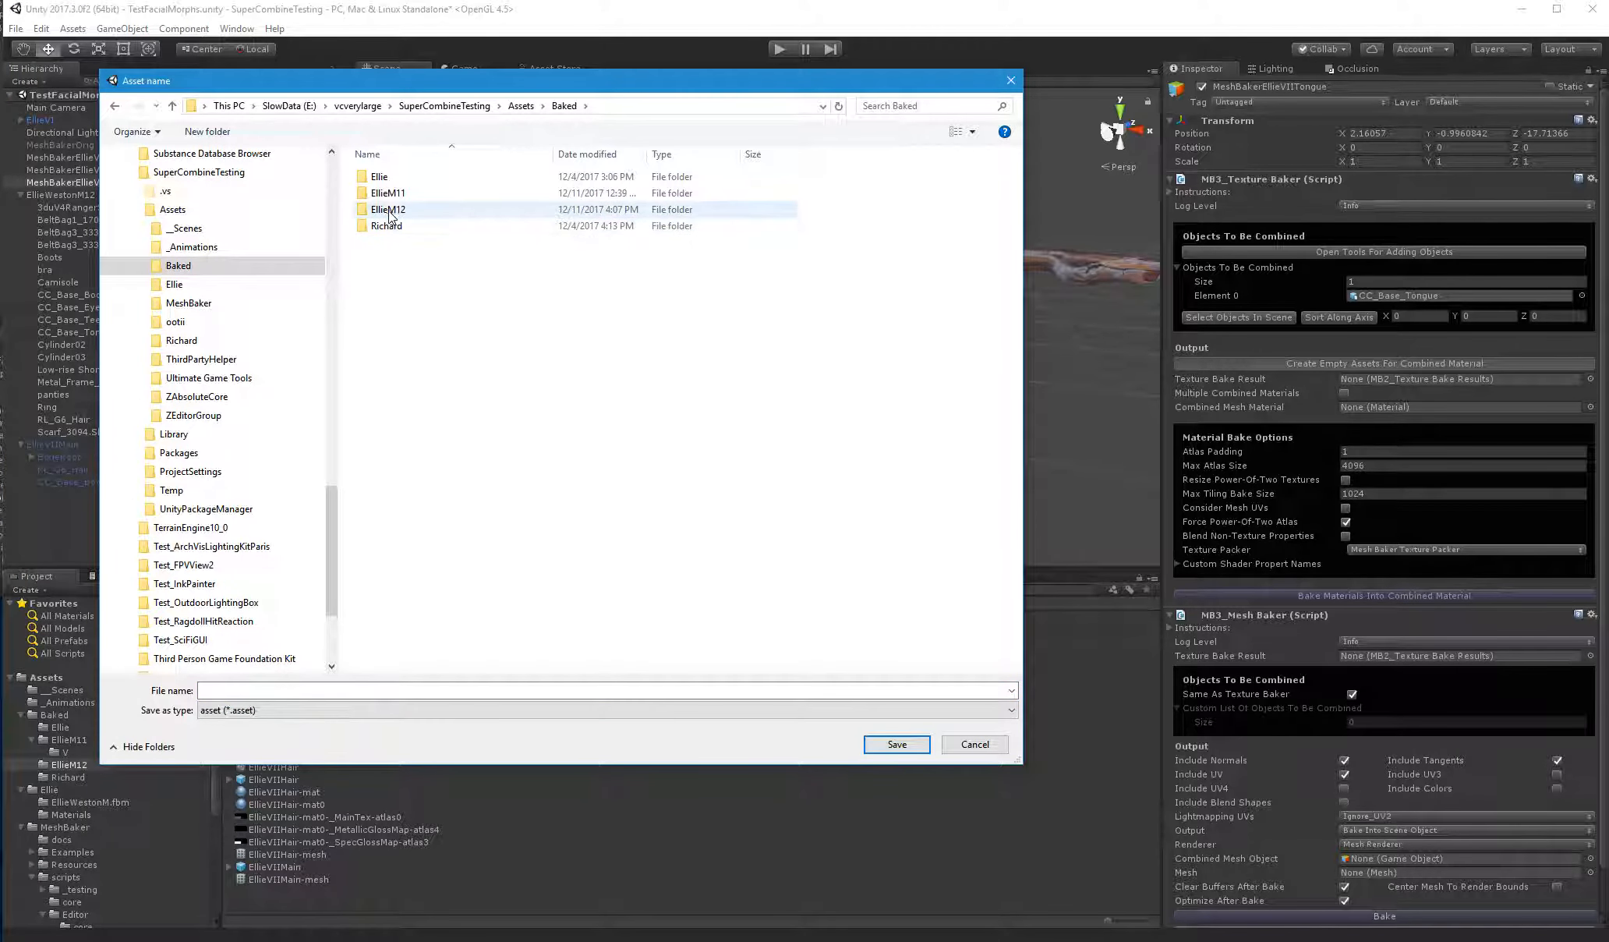
double_click(387, 209)
click(275, 689)
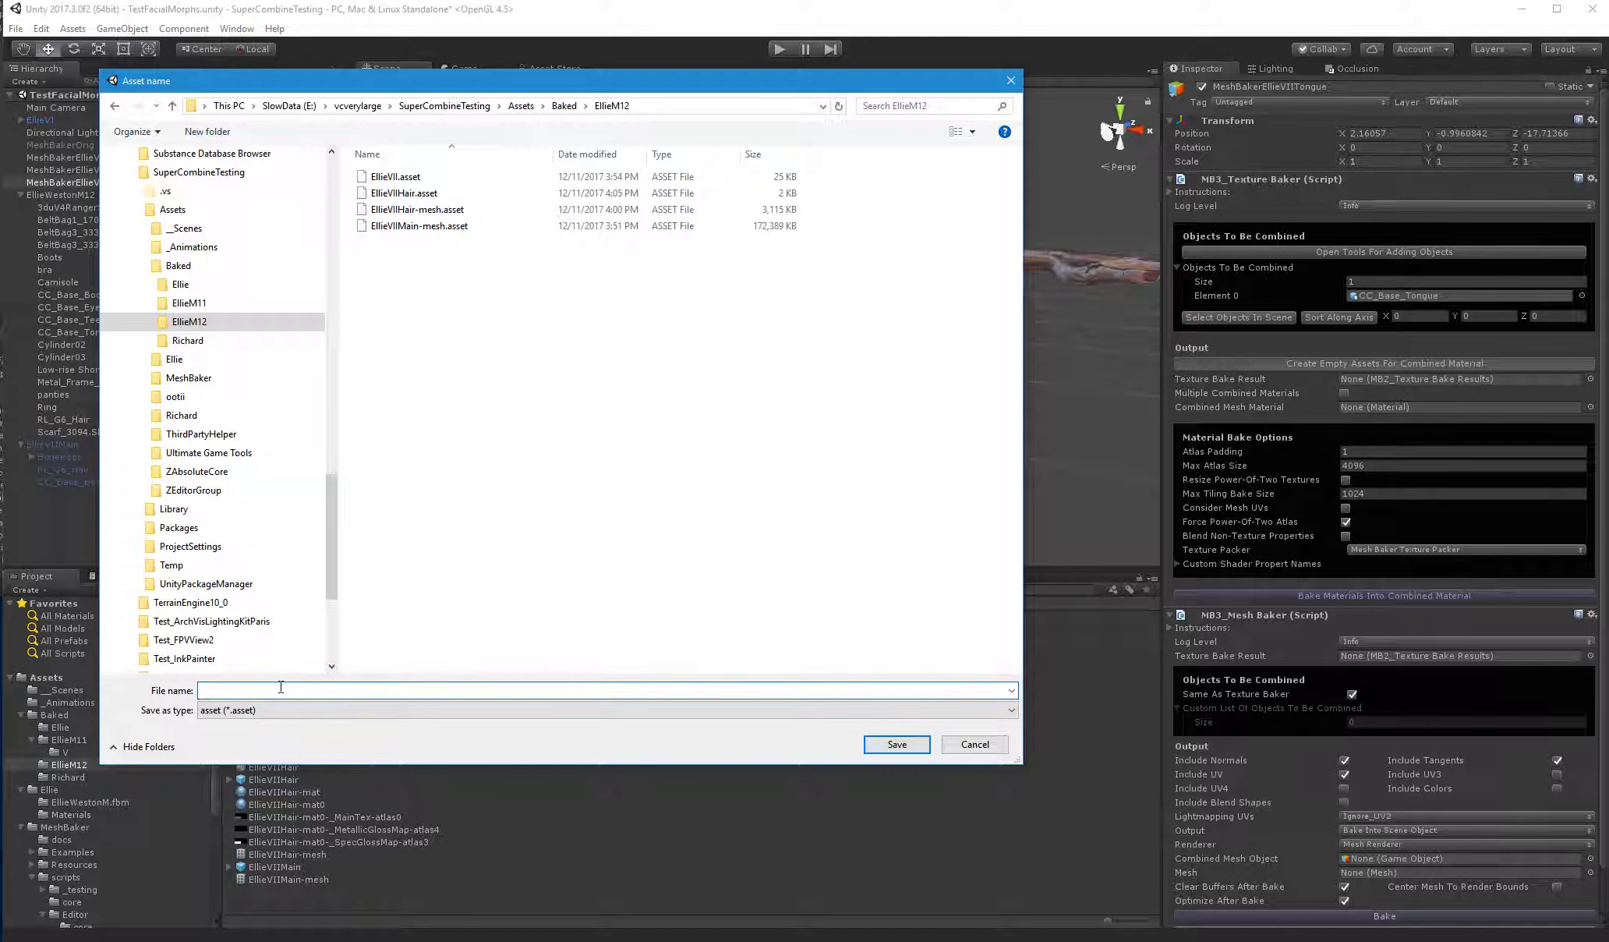
text(Elli)
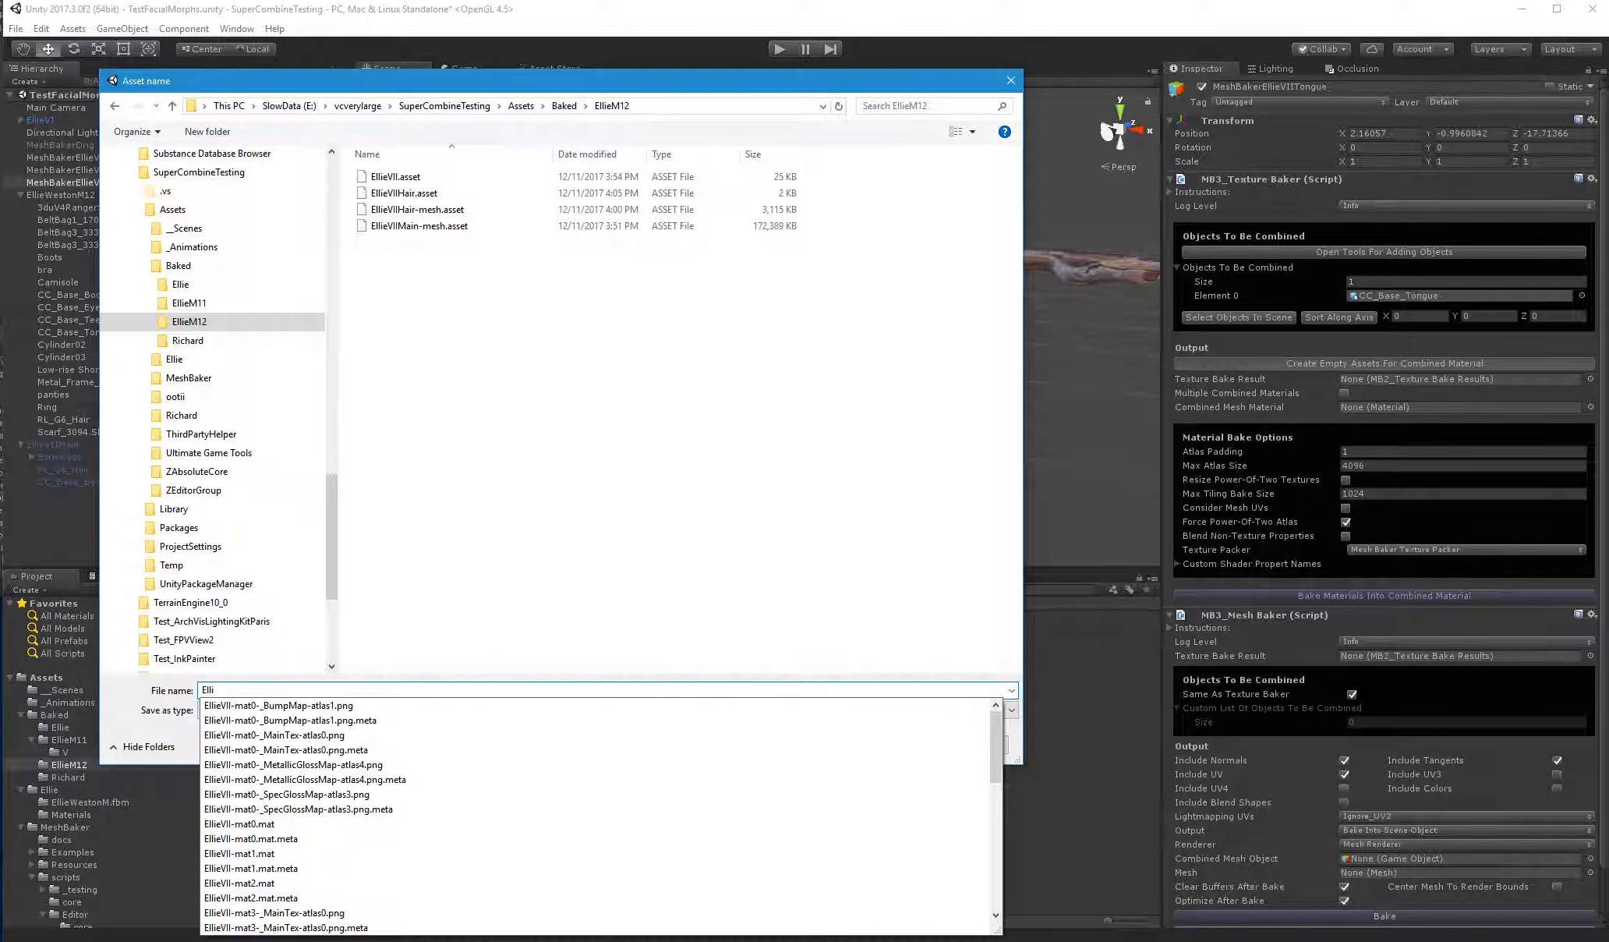
text(eVIITongue)
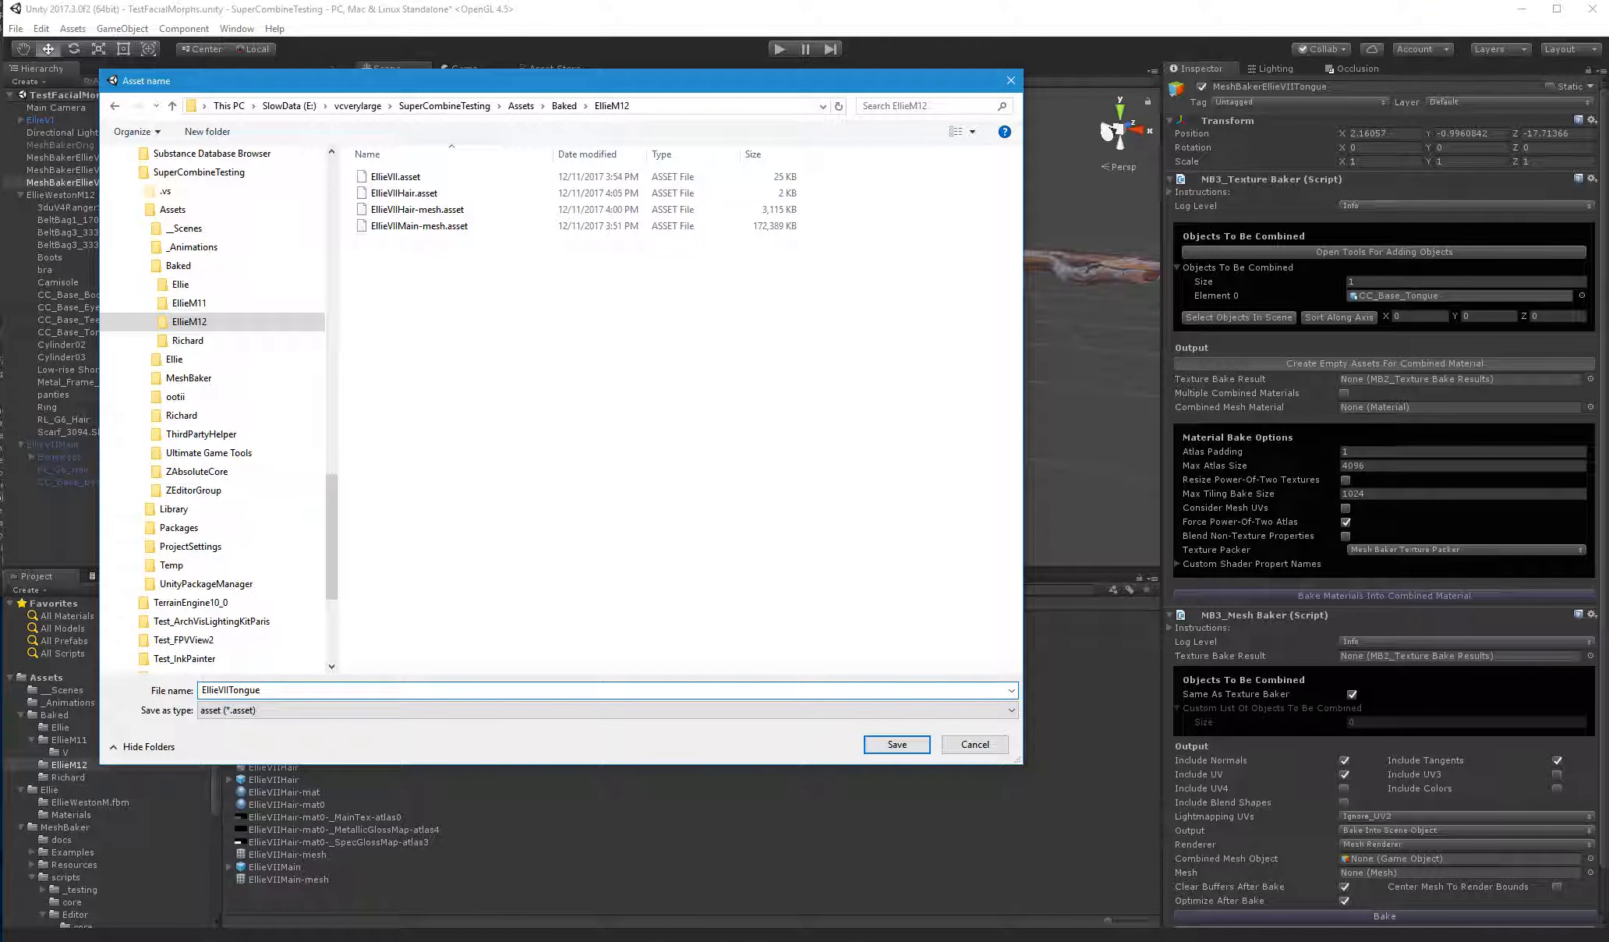
key(Return)
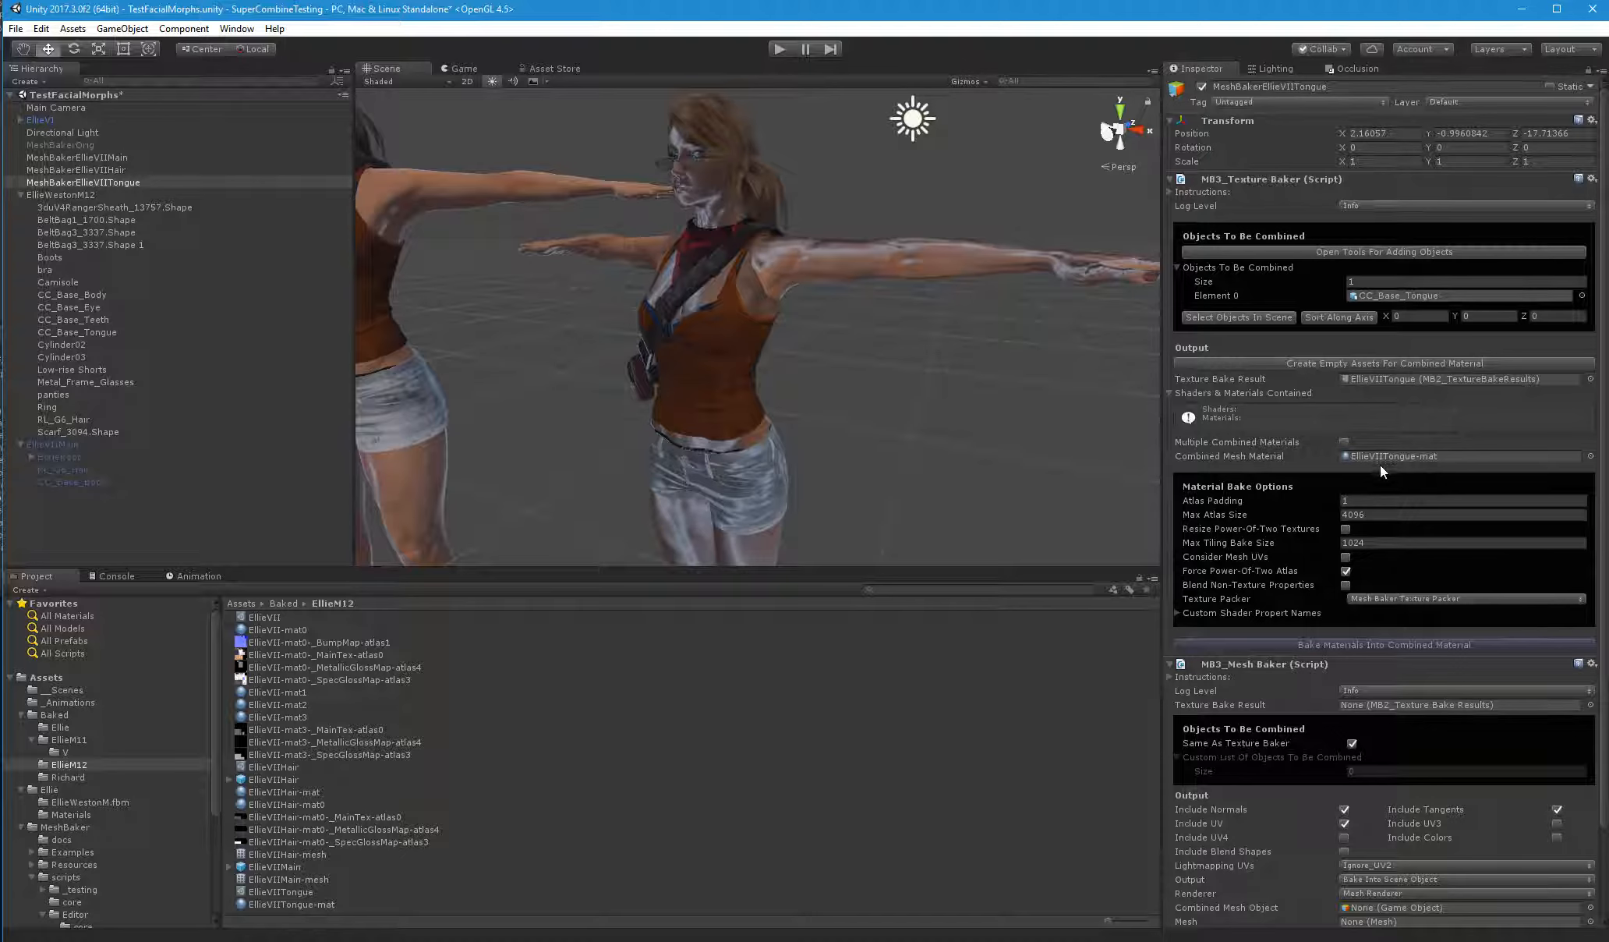
Set the tongue baker's maximum atlas size to 2048 and bake the materials into the combined material
click(1362, 542)
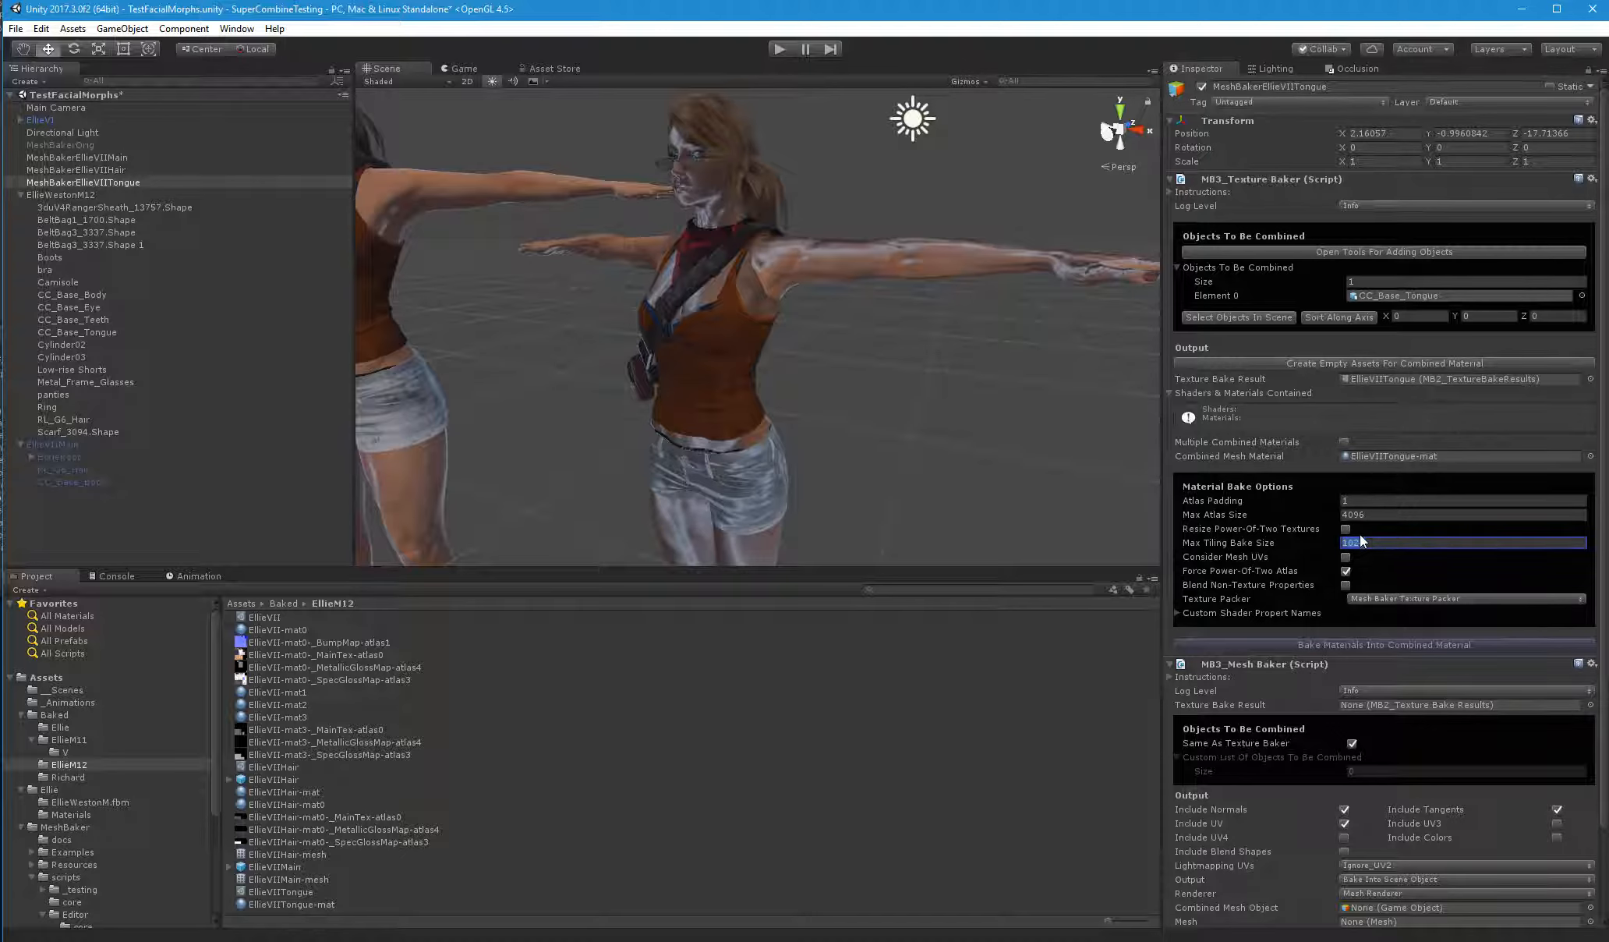
click(1403, 513)
text(2048)
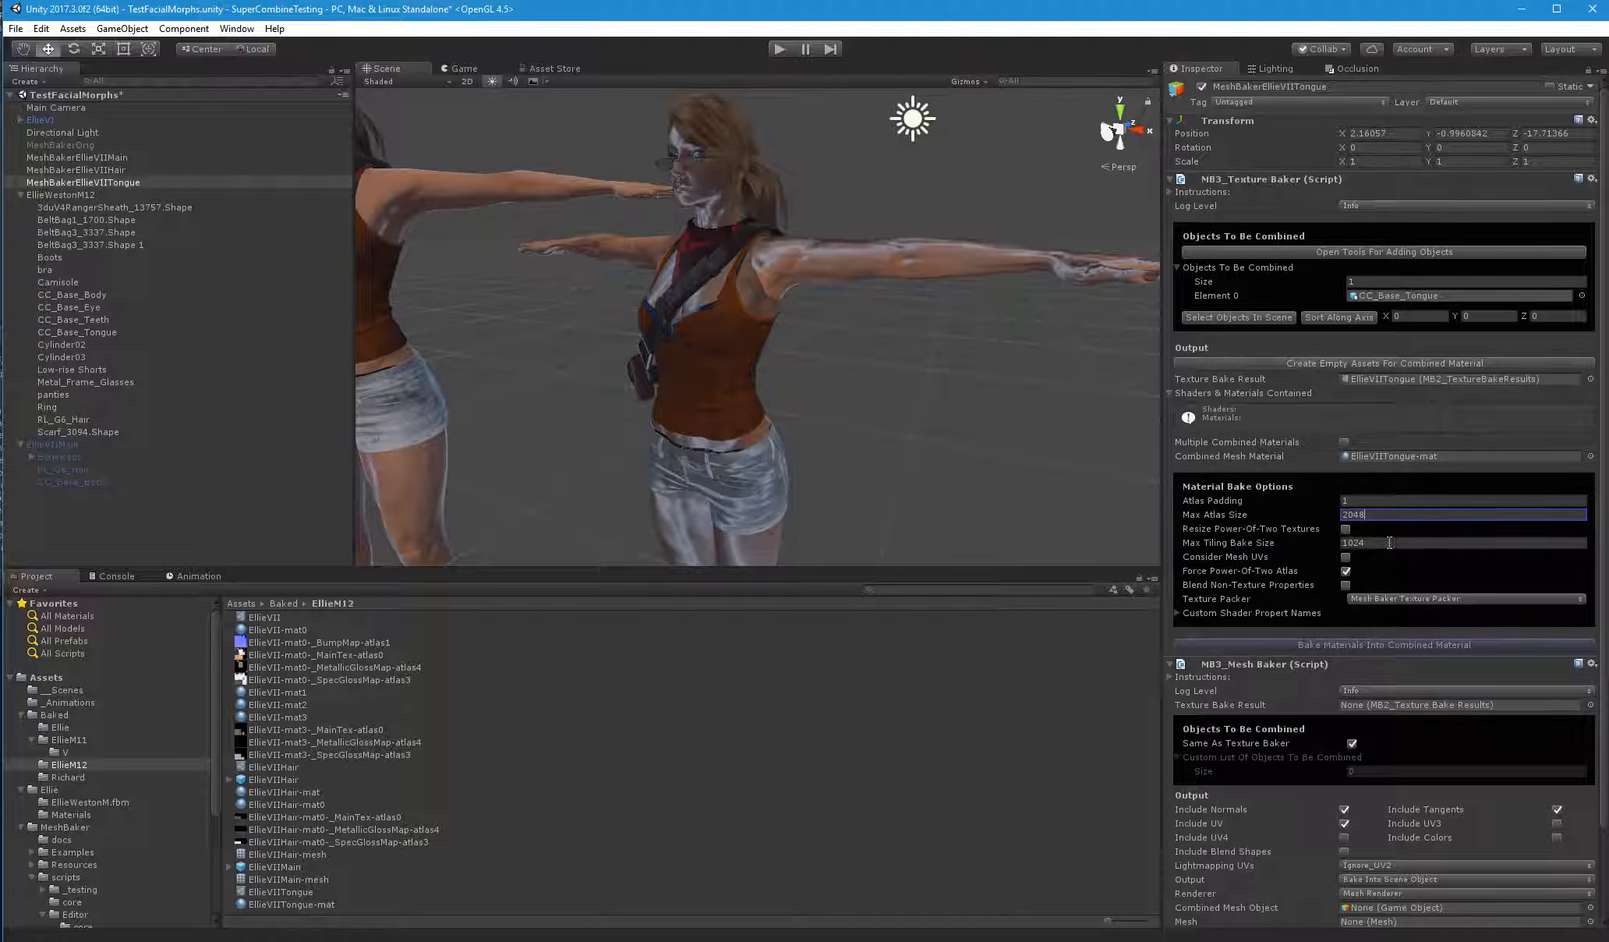
click(1413, 644)
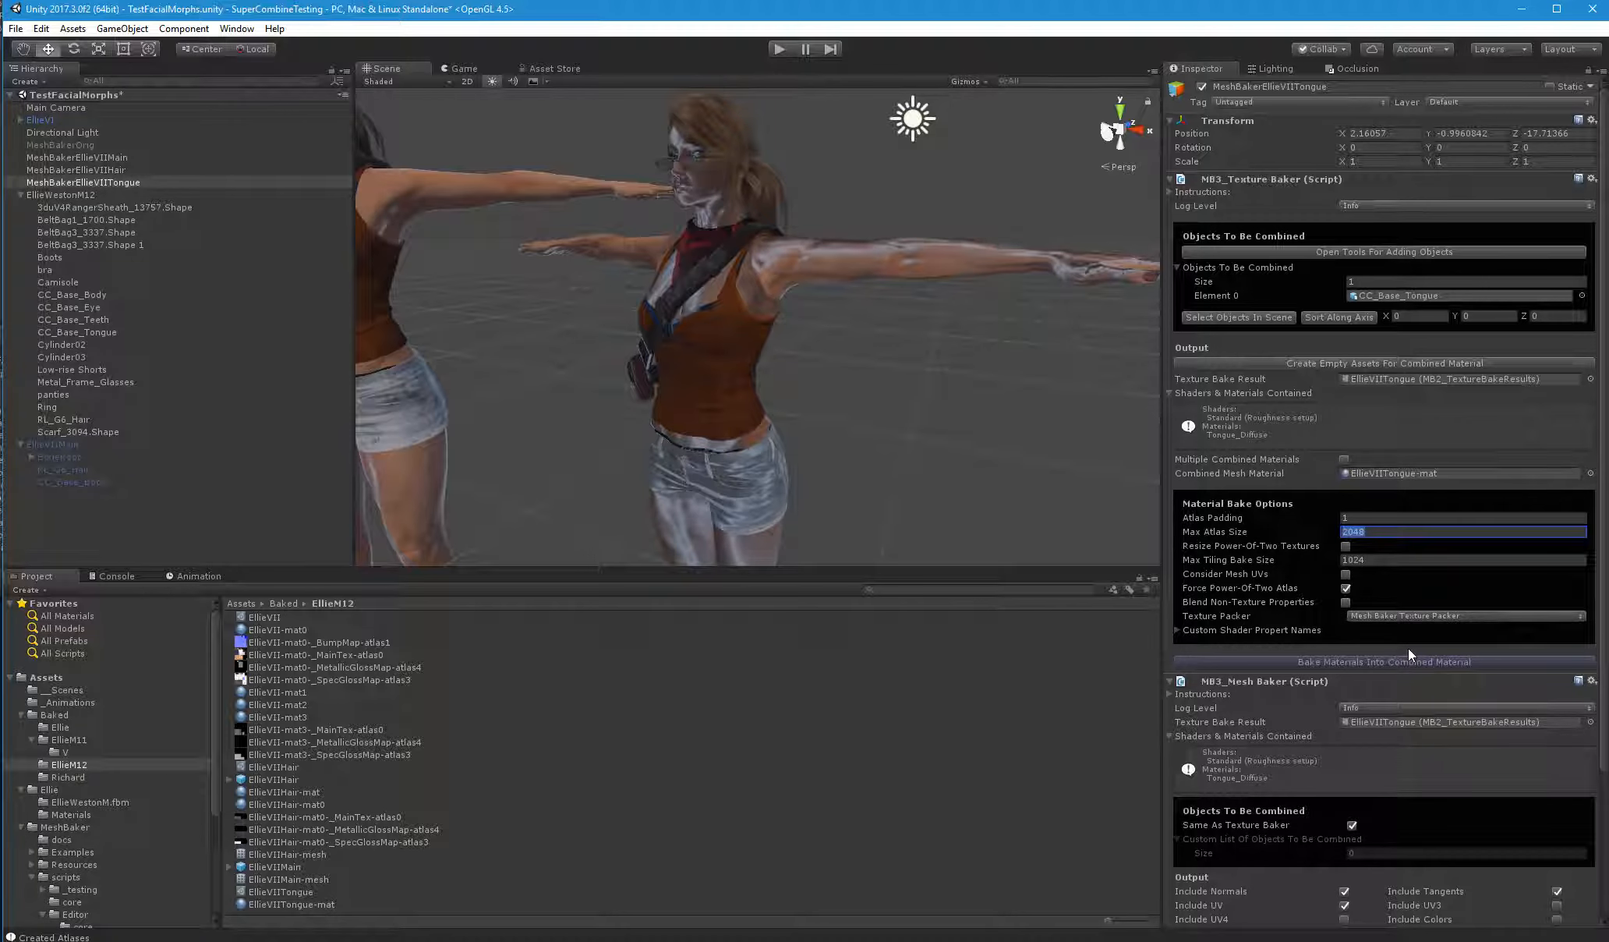
Configure the tongue's mesh bake to include blend shapes, use a Skinned Mesh Renderer, bake into a prefab and skip optimizing after the bake
scroll(1407, 647, down, 5)
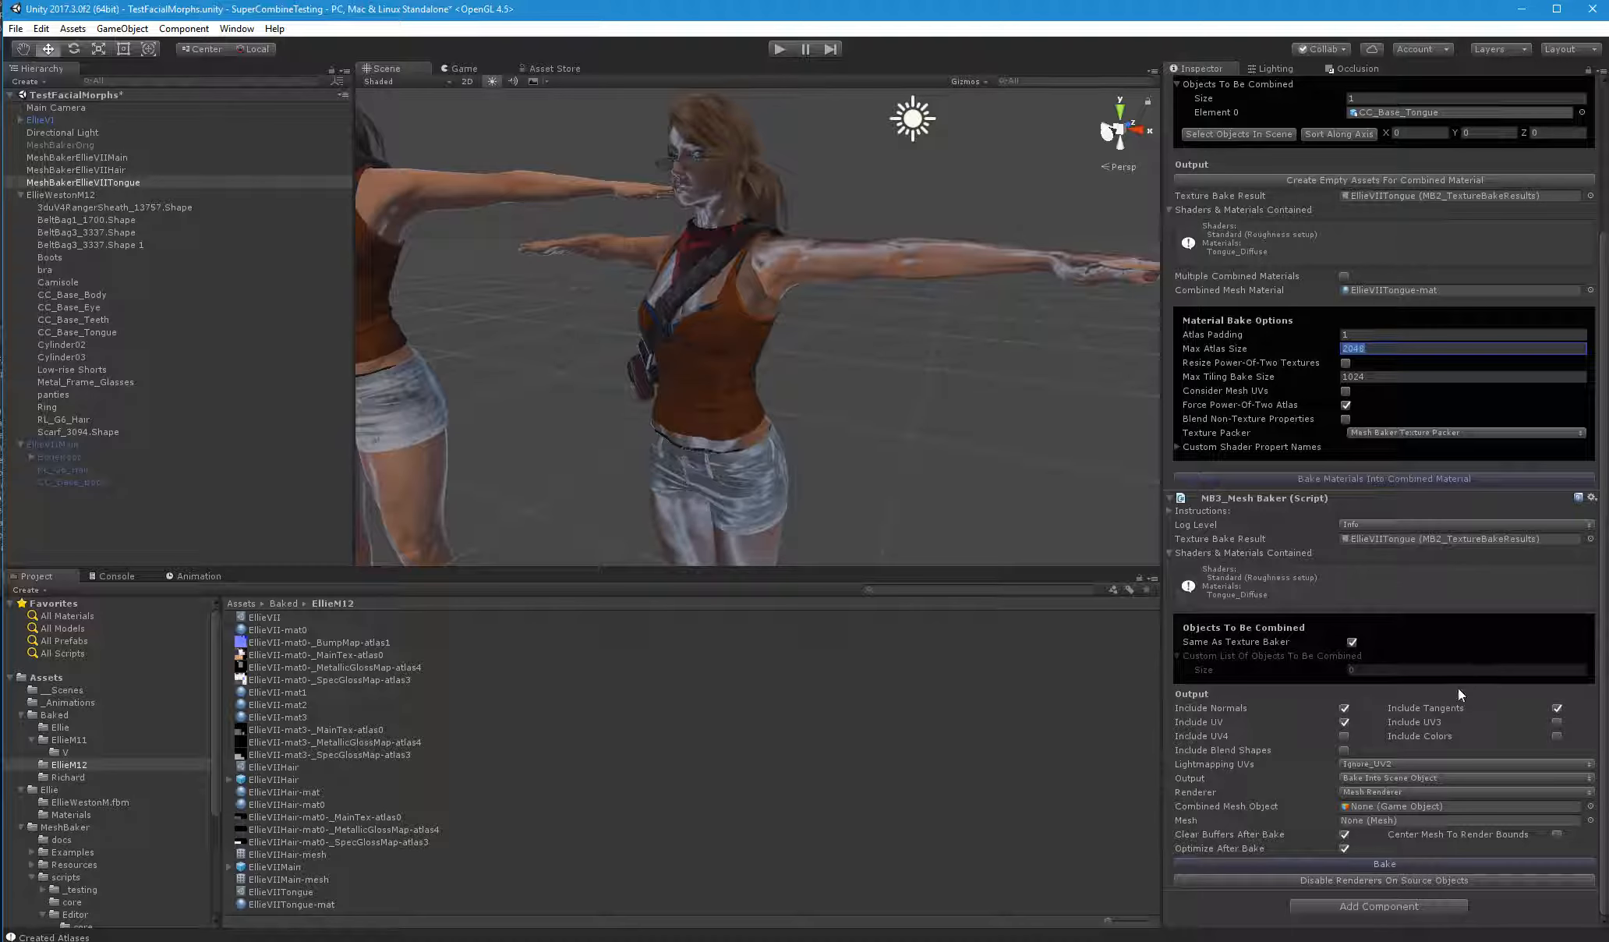
click(1344, 749)
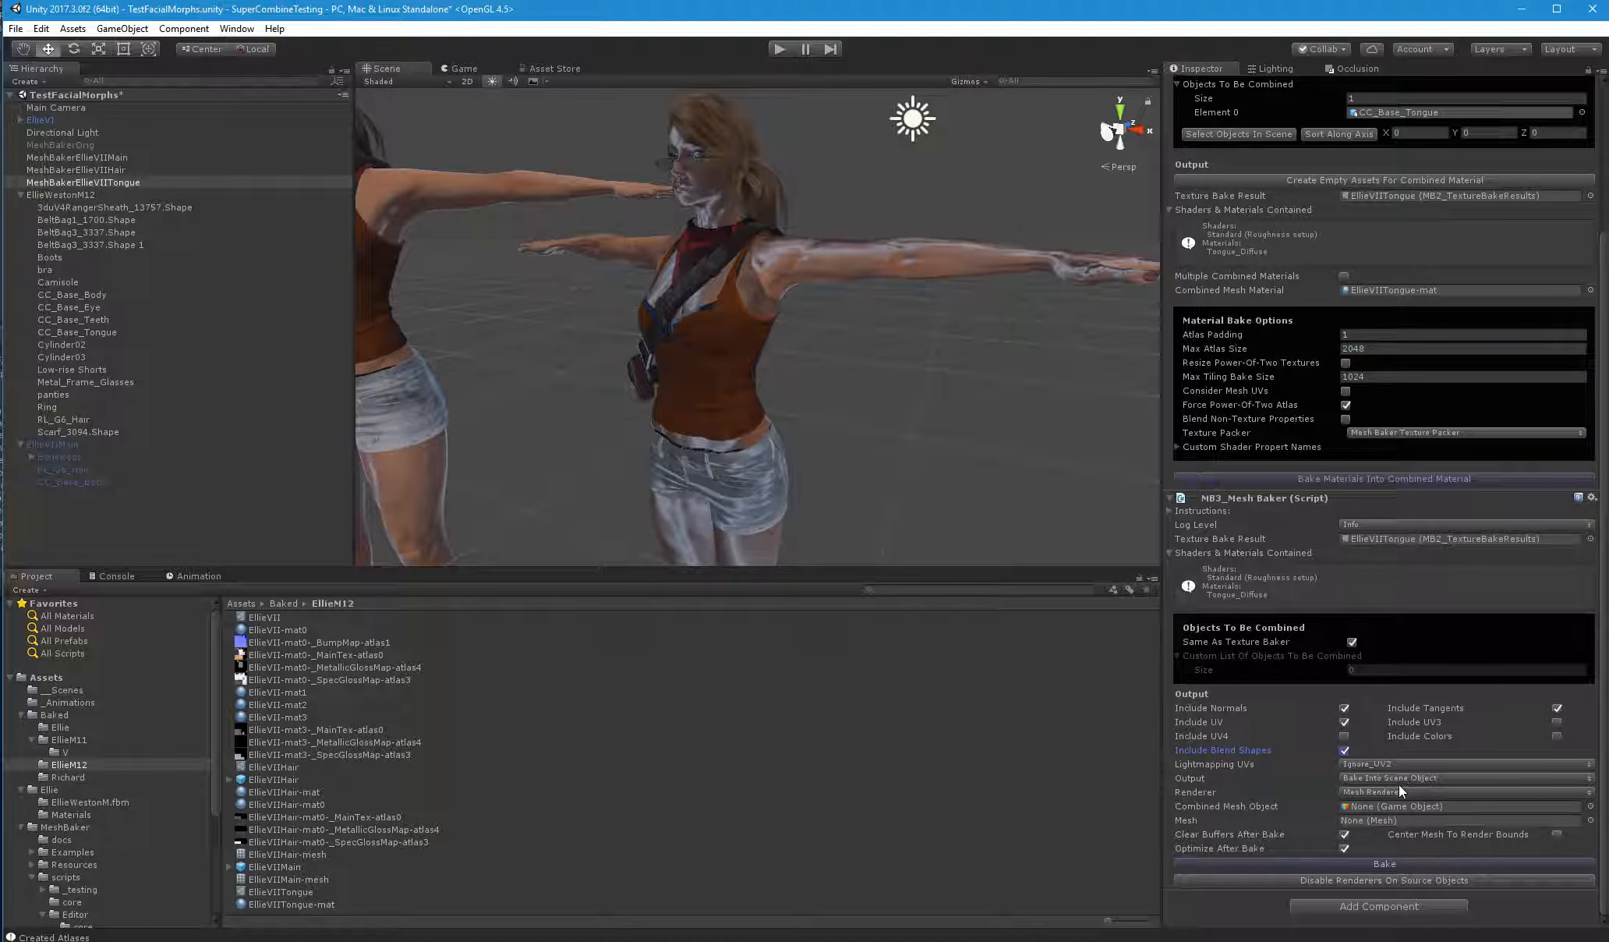
click(1387, 792)
click(1396, 822)
click(1373, 776)
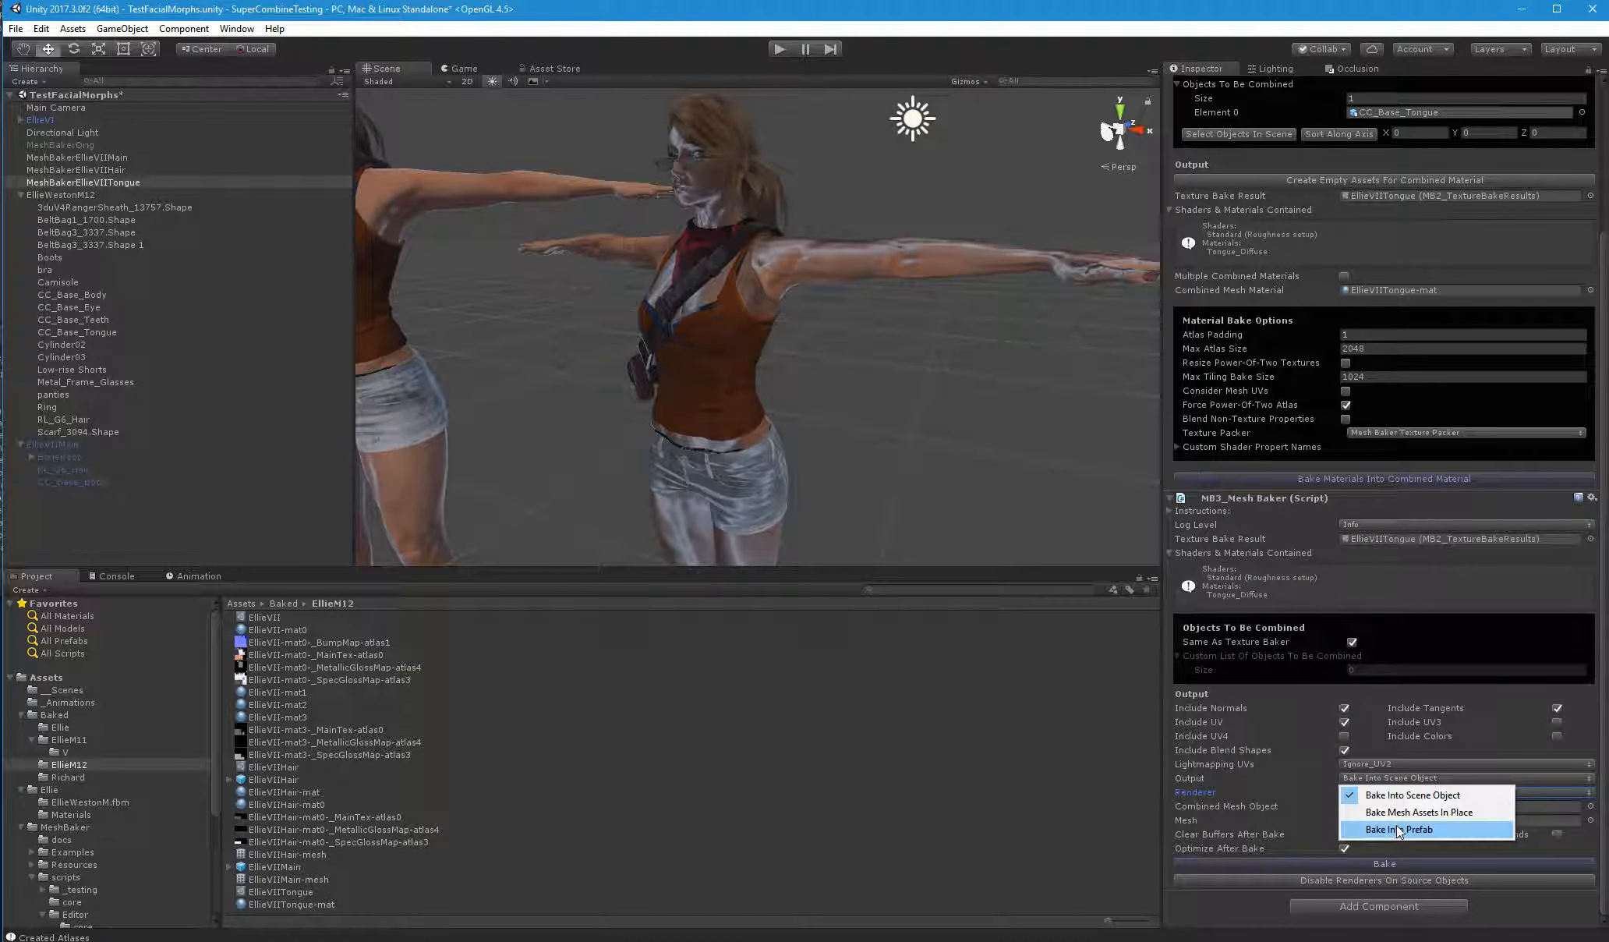
click(1396, 828)
click(1345, 848)
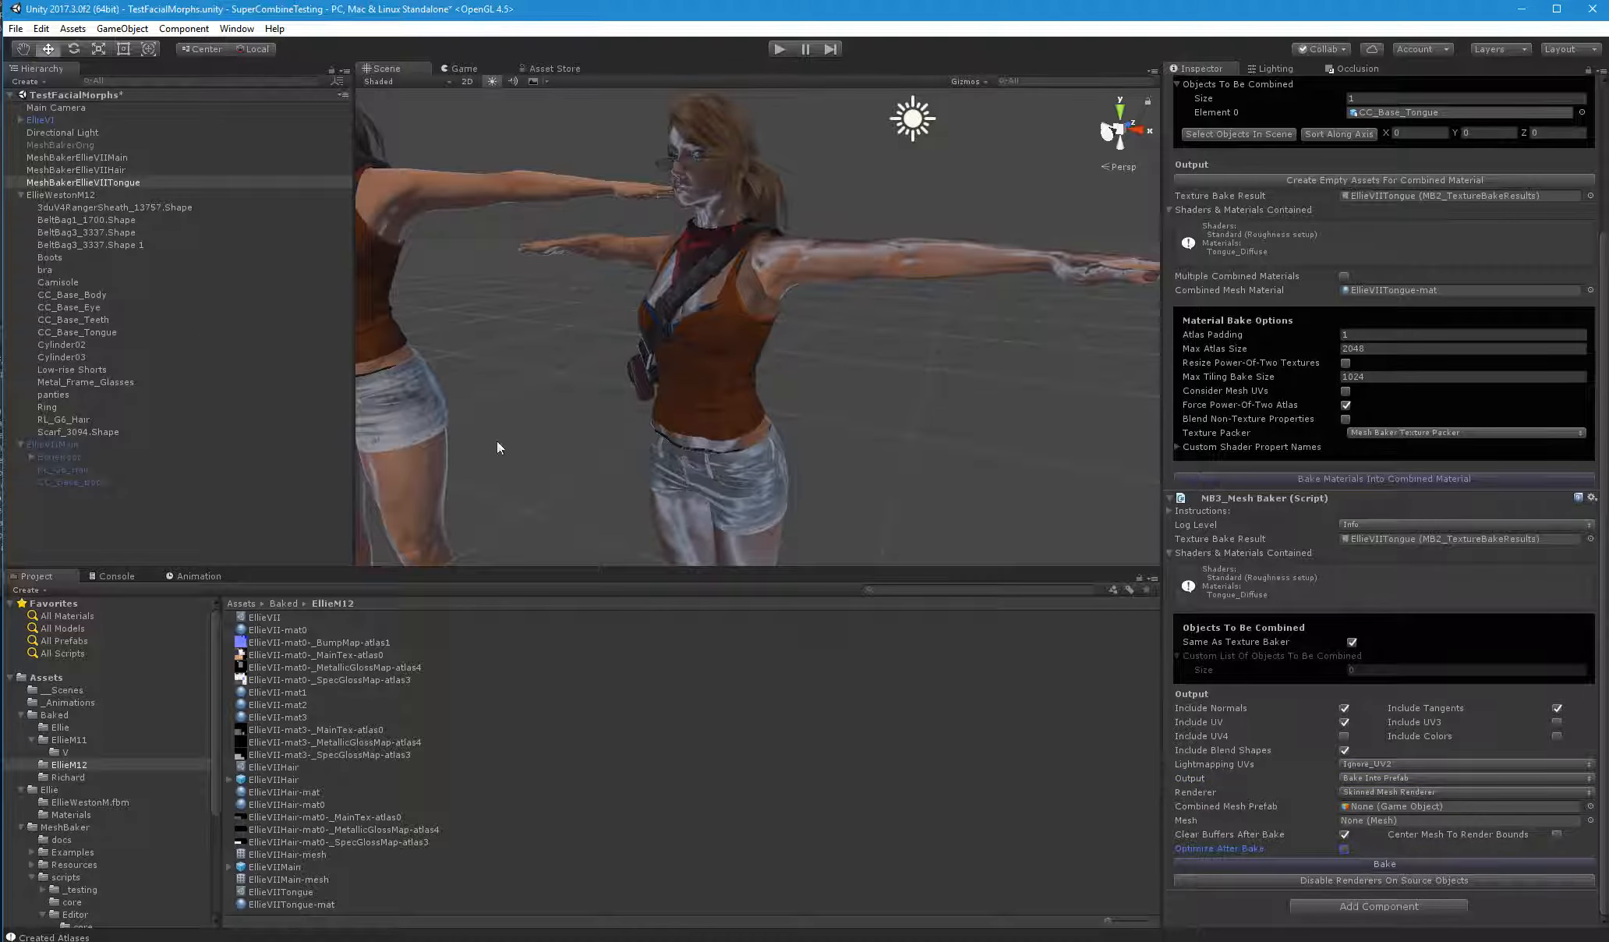
Create an empty scene object named EllieVIITongue and make a prefab of it in the EllieM12 folder
right_click(64, 519)
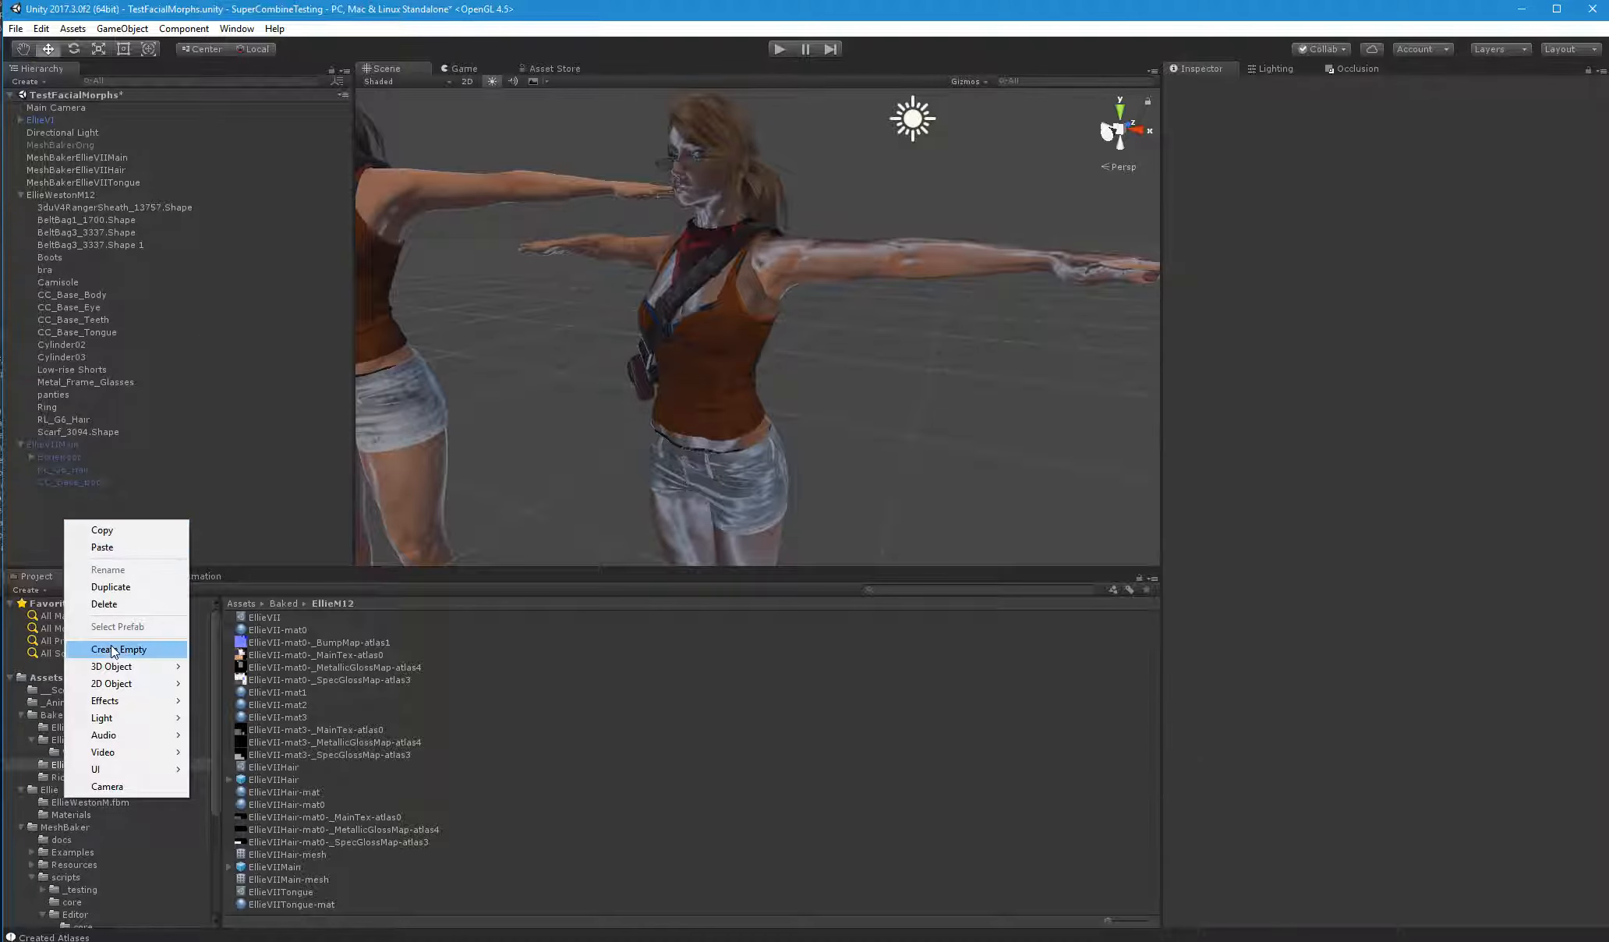
click(101, 647)
click(60, 495)
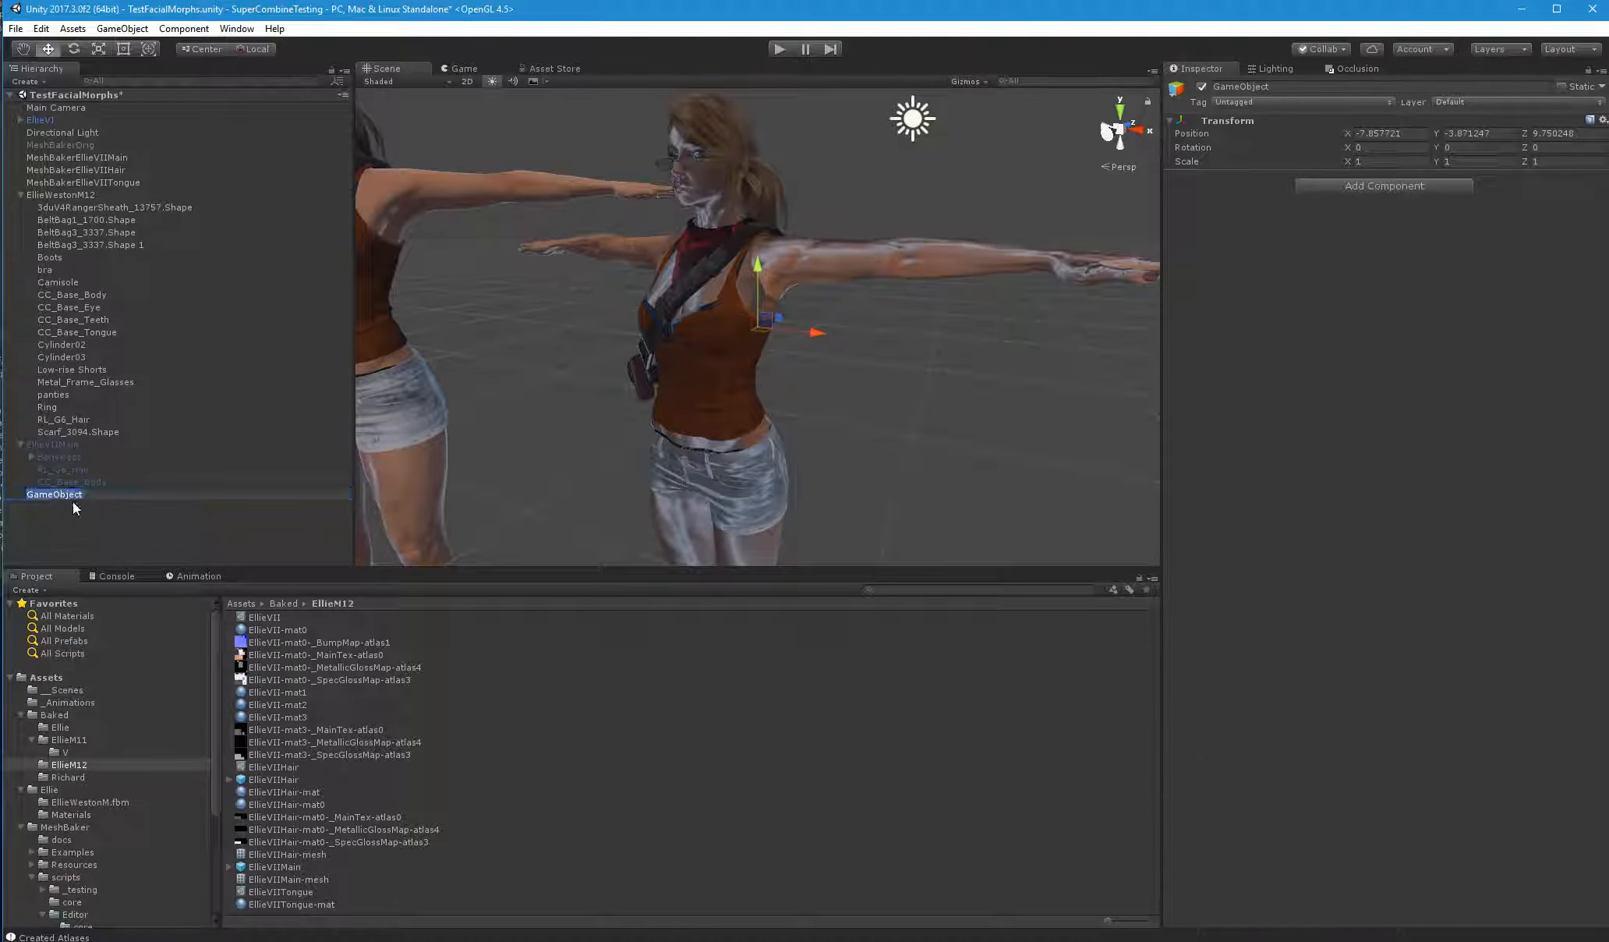
text(EllieVIITongue)
key(Return)
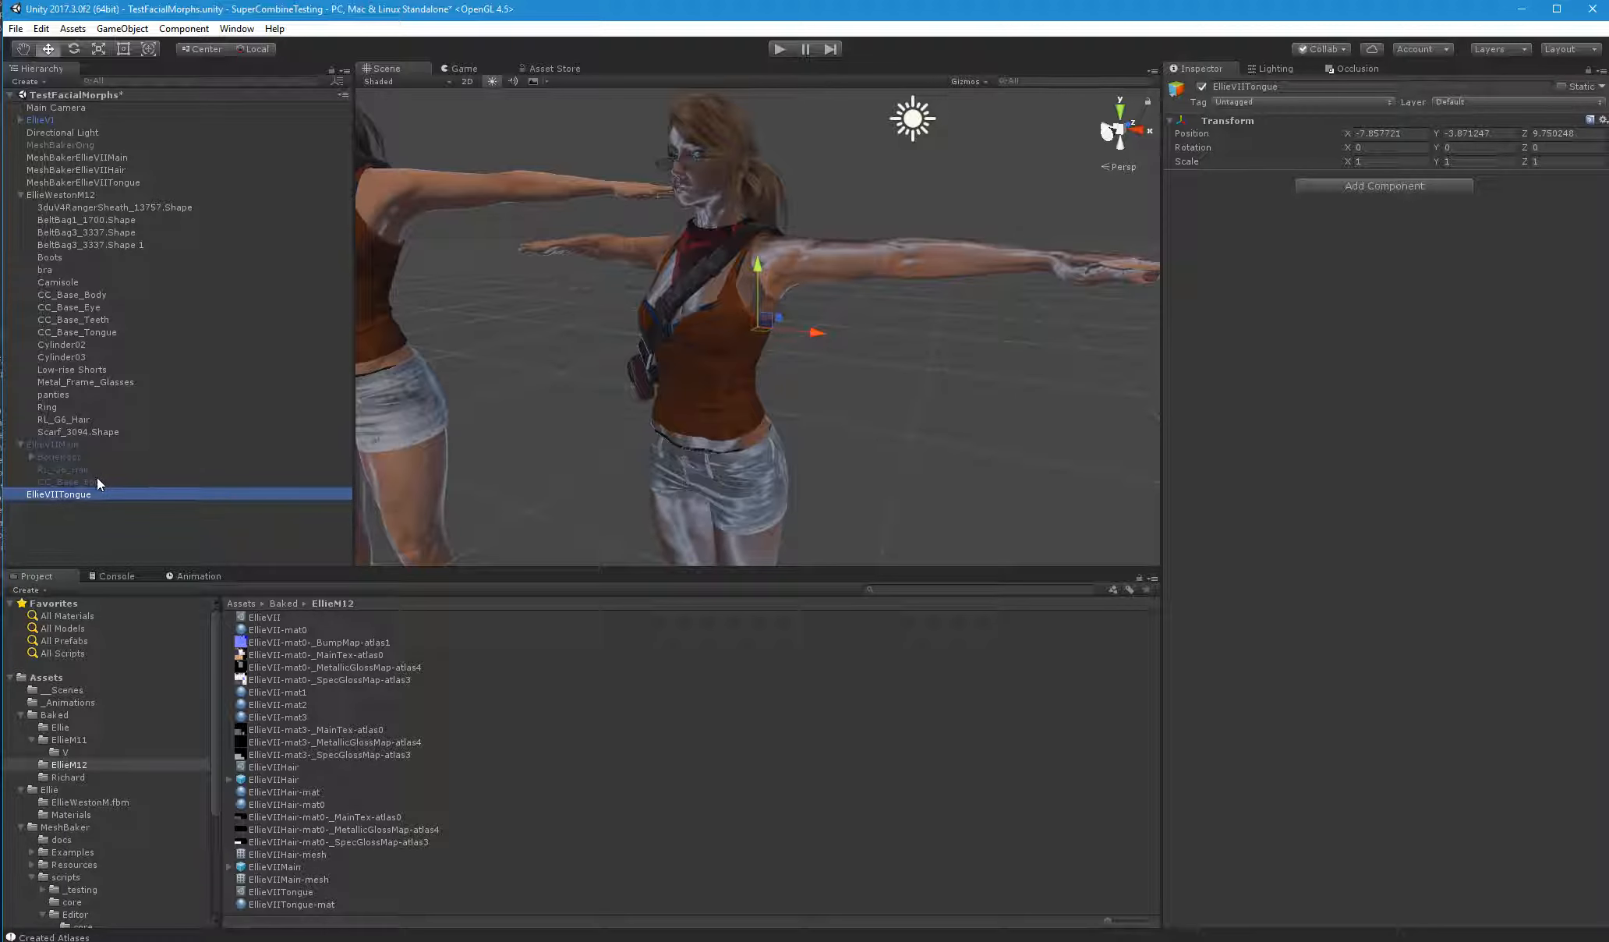
drag(95, 496, 679, 751)
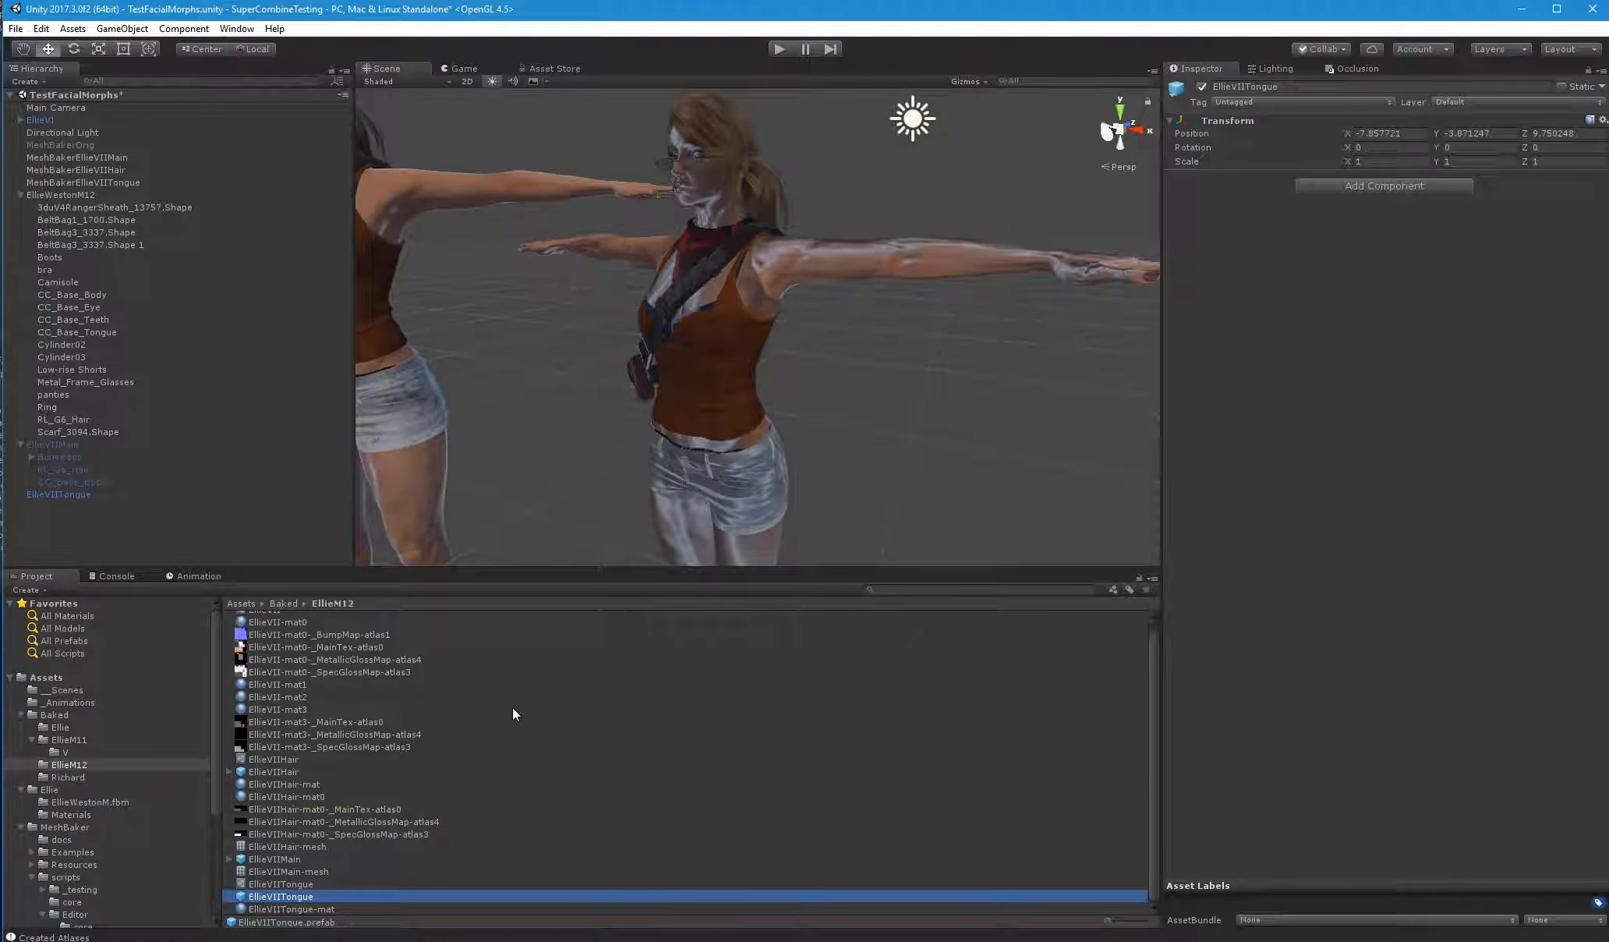
Delete the EllieVIITongue object from the scene hierarchy, keeping its prefab asset
click(53, 493)
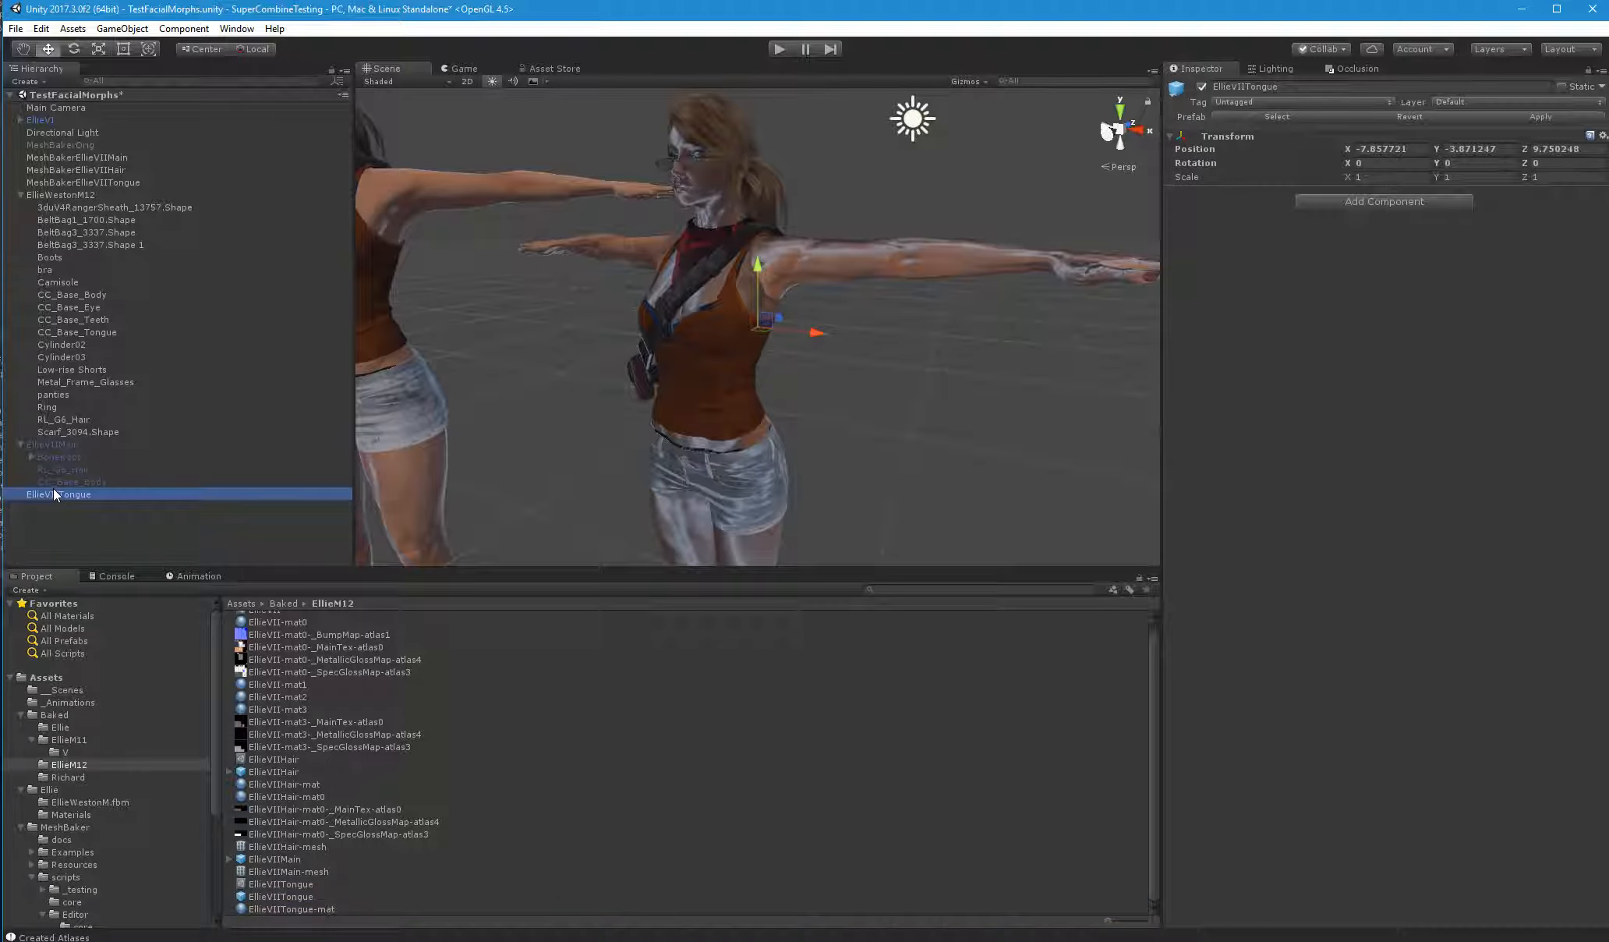
key(Delete)
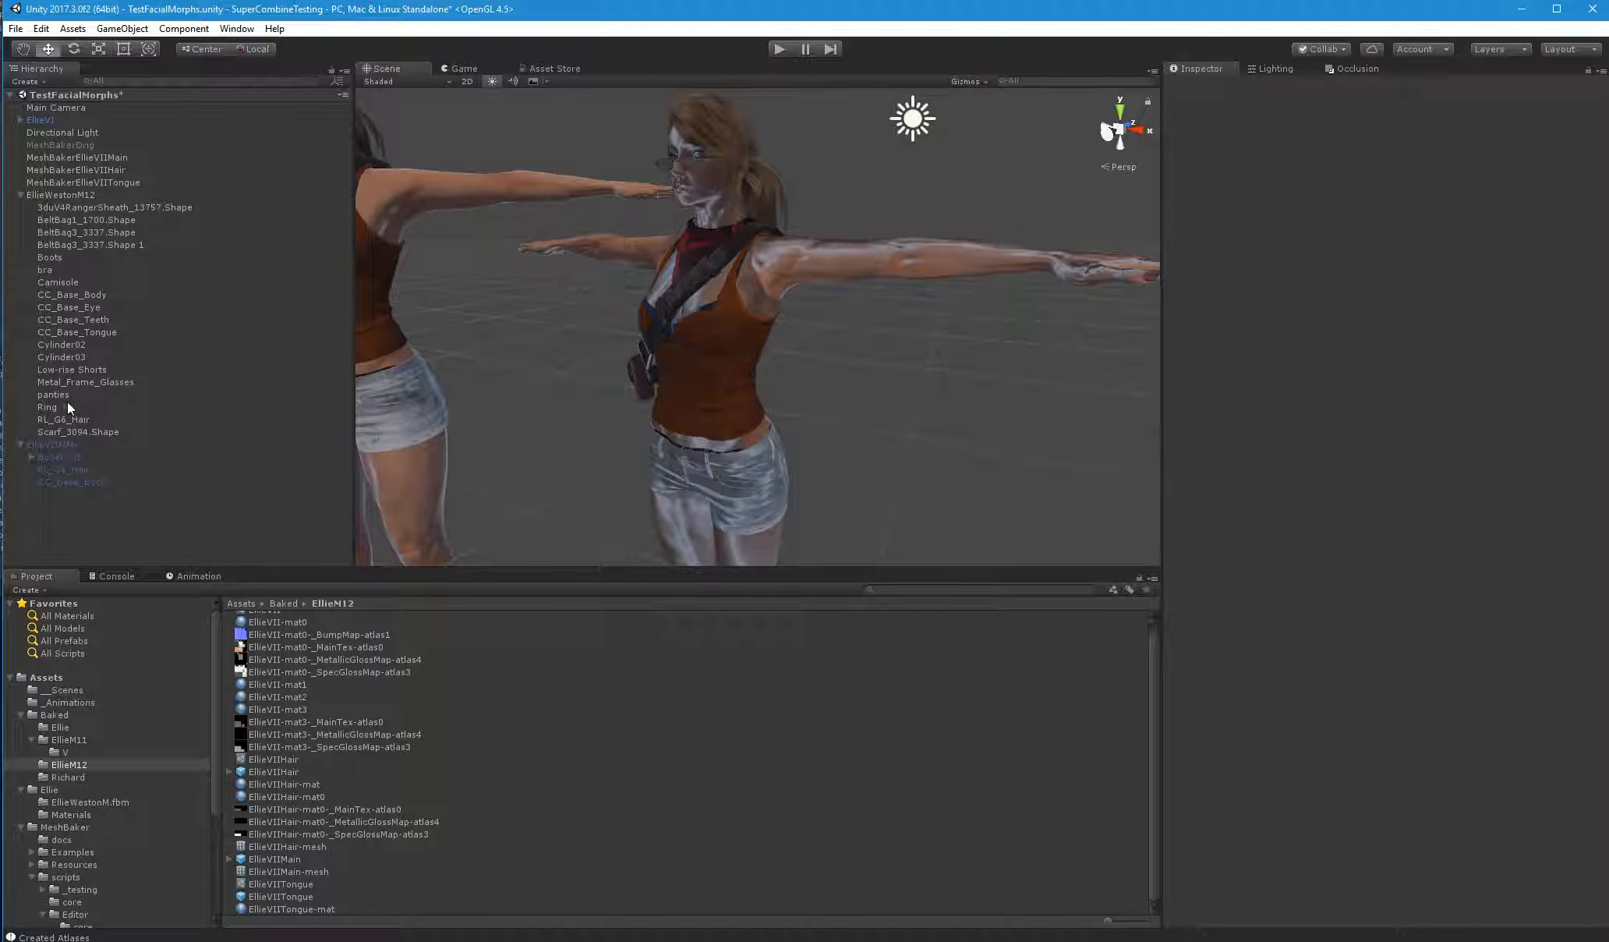
click(68, 195)
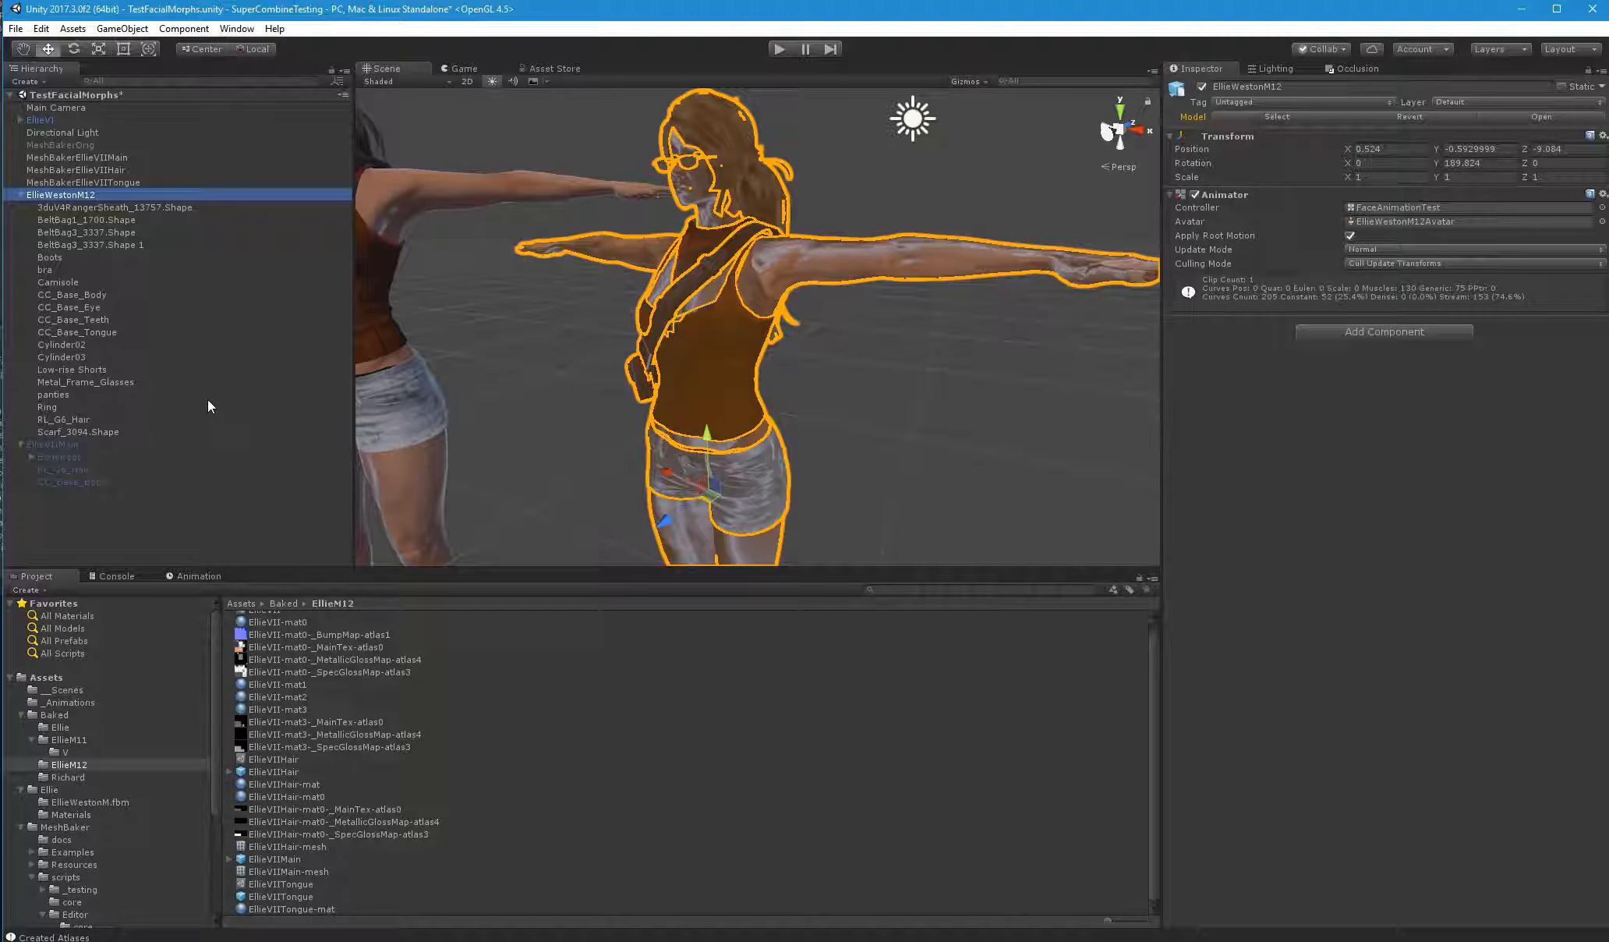
Assign the EllieVIITongue prefab as the combined mesh prefab of MeshBakerEllieVIITongue and bake the mesh
click(122, 183)
scroll(1434, 615, down, 5)
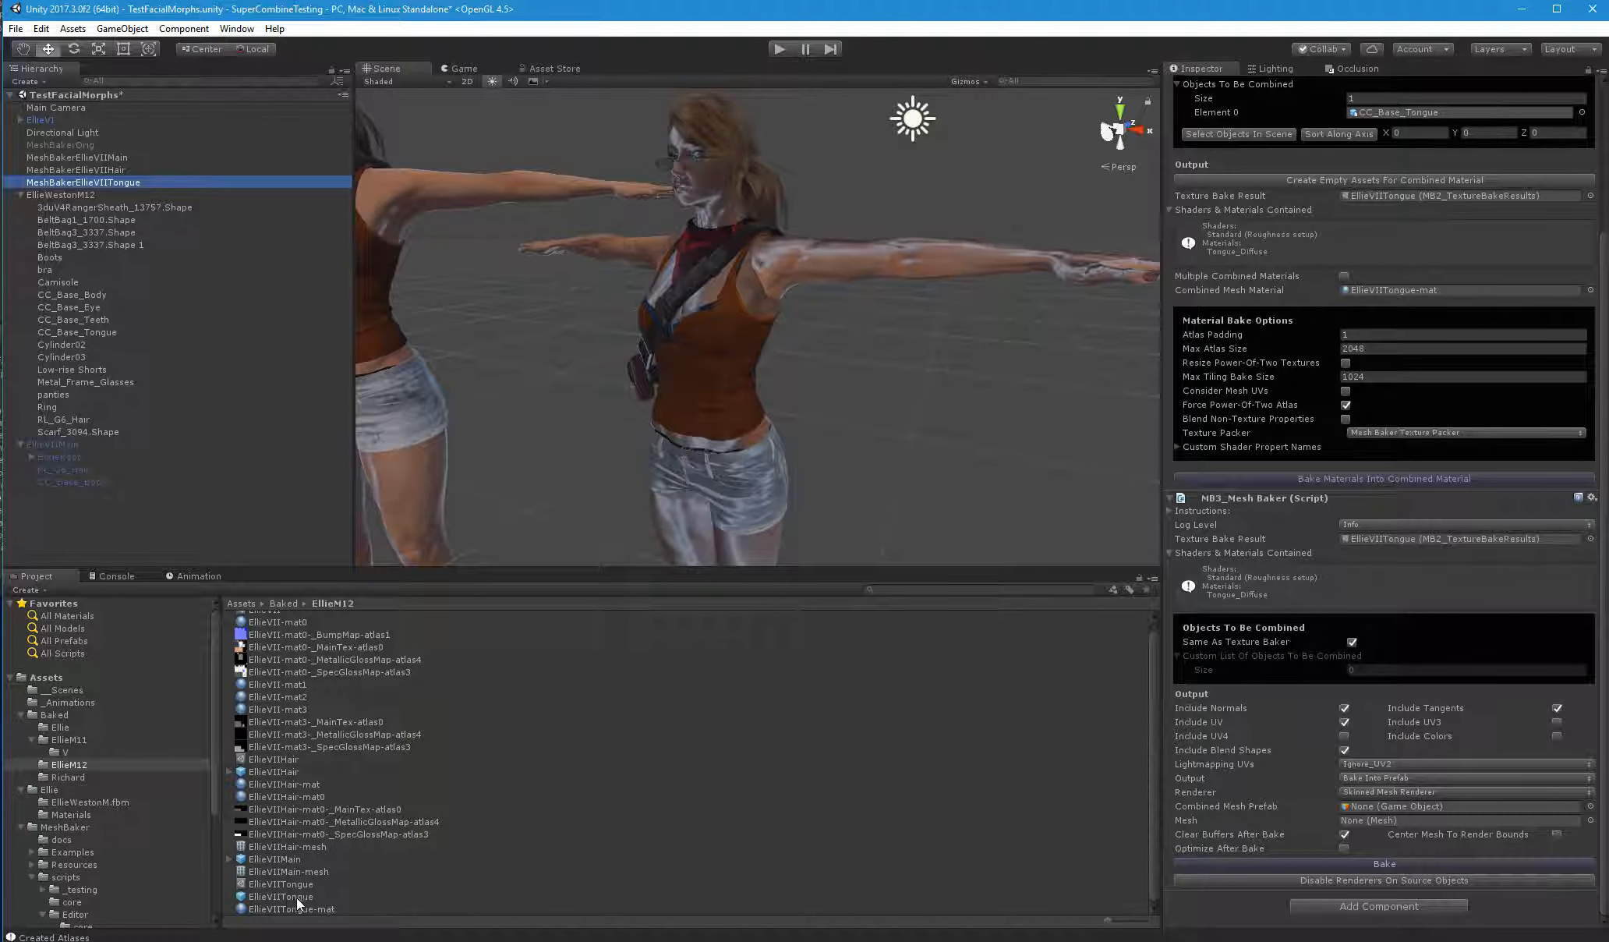
drag(287, 898, 1365, 806)
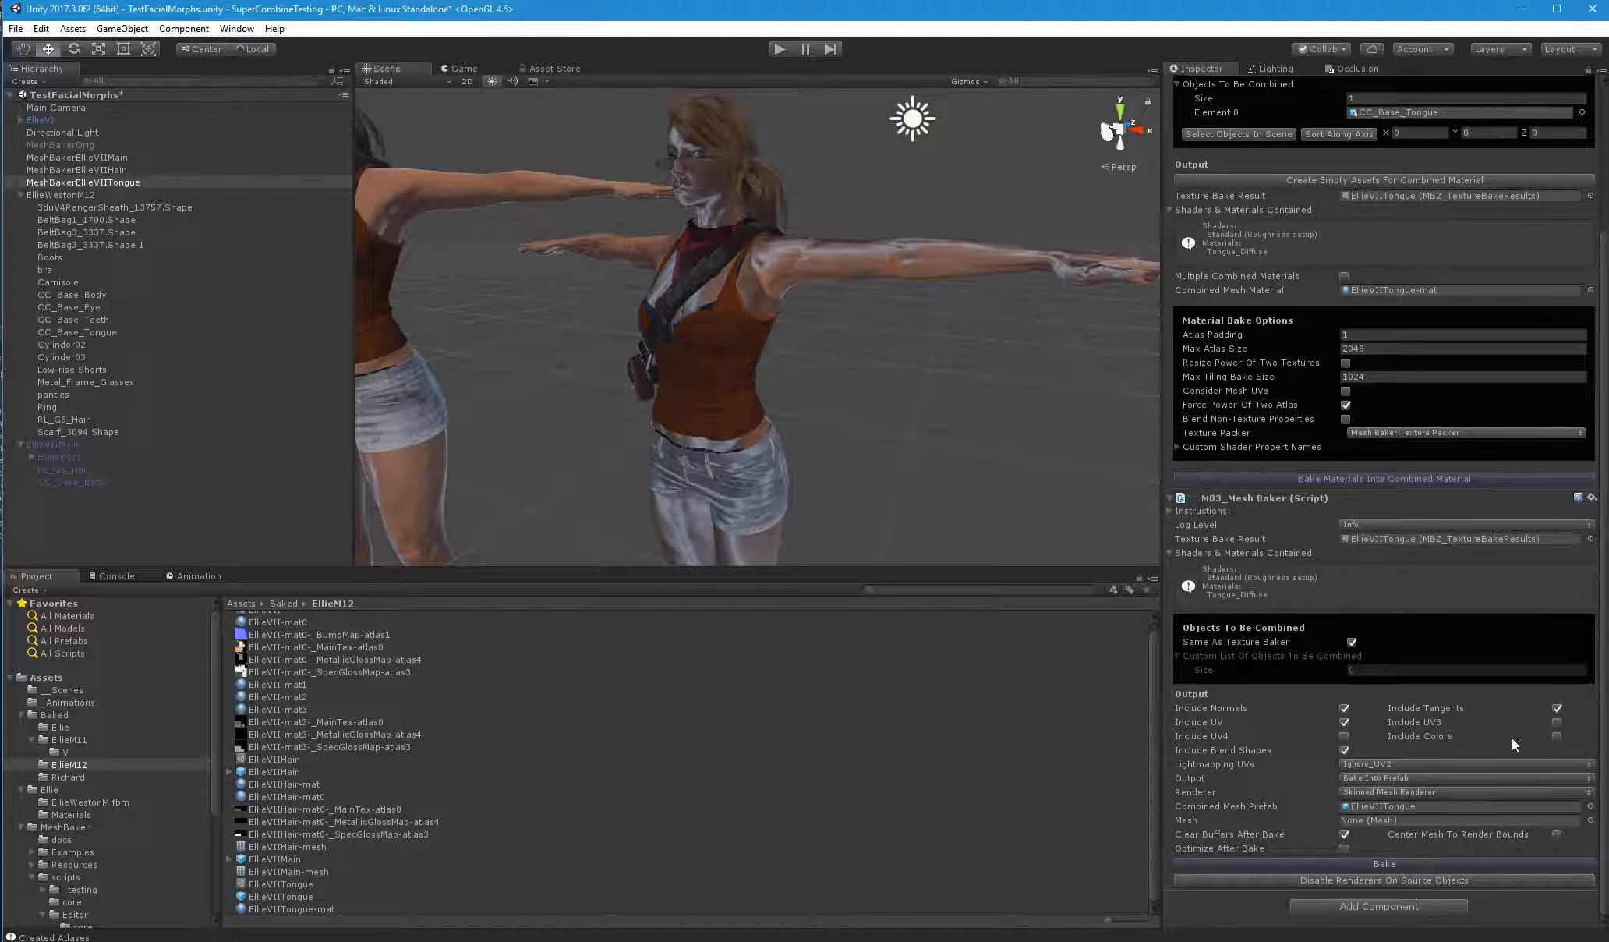
click(1395, 863)
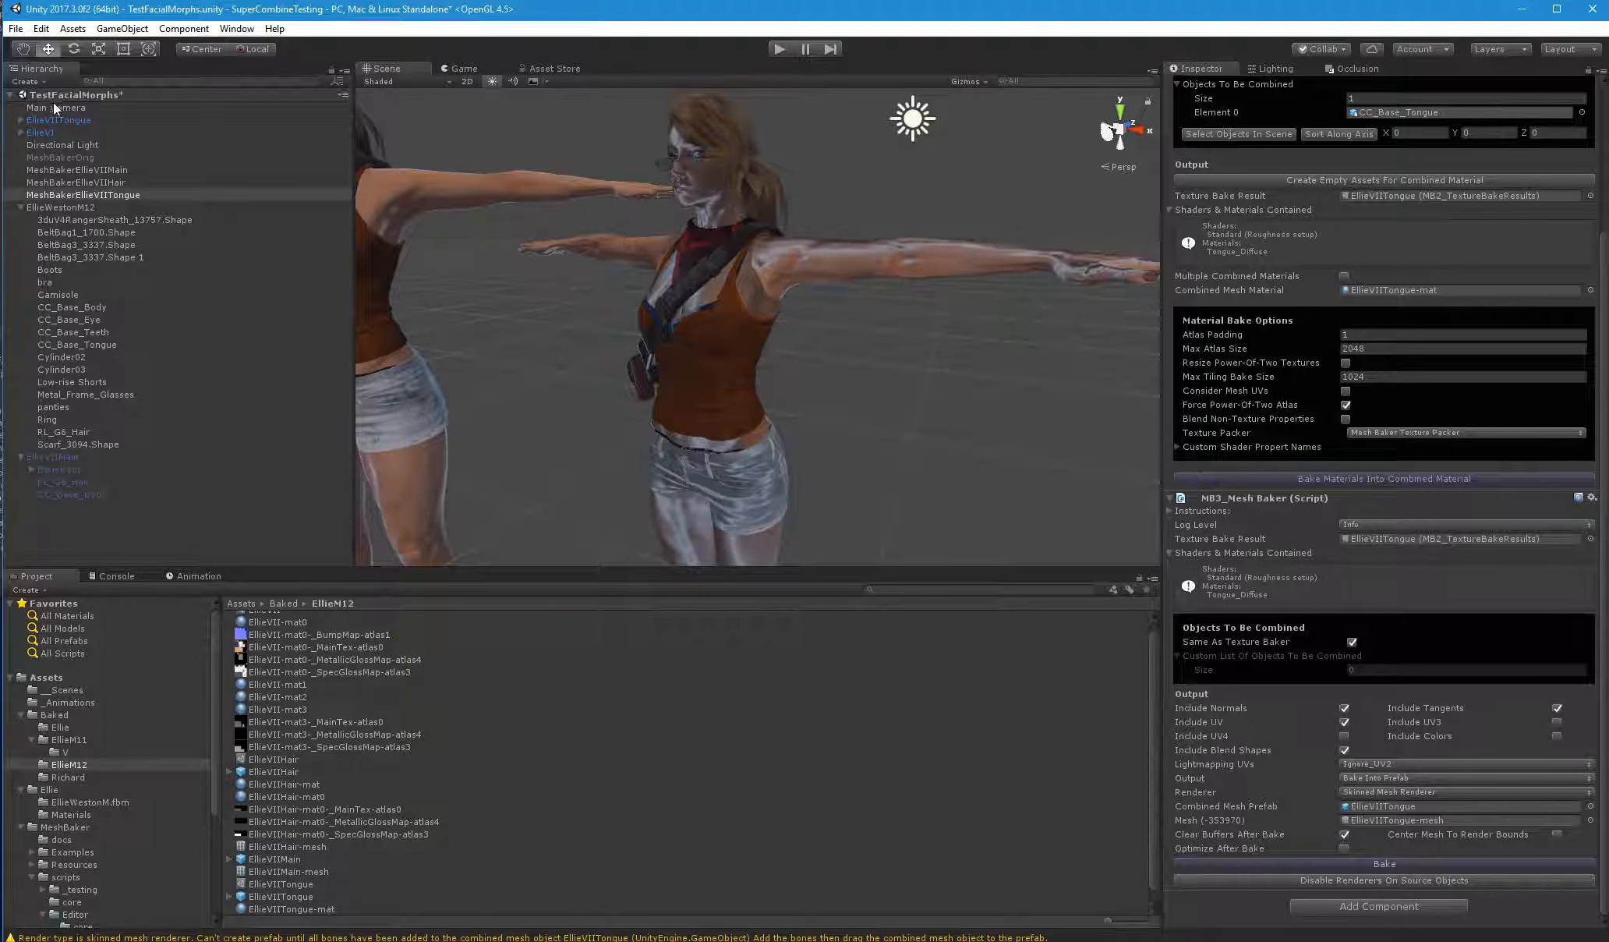
Place the baked EllieVIITongue object at the end of the hierarchy, expand it and select its child mesh object
drag(62, 121, 92, 500)
click(20, 495)
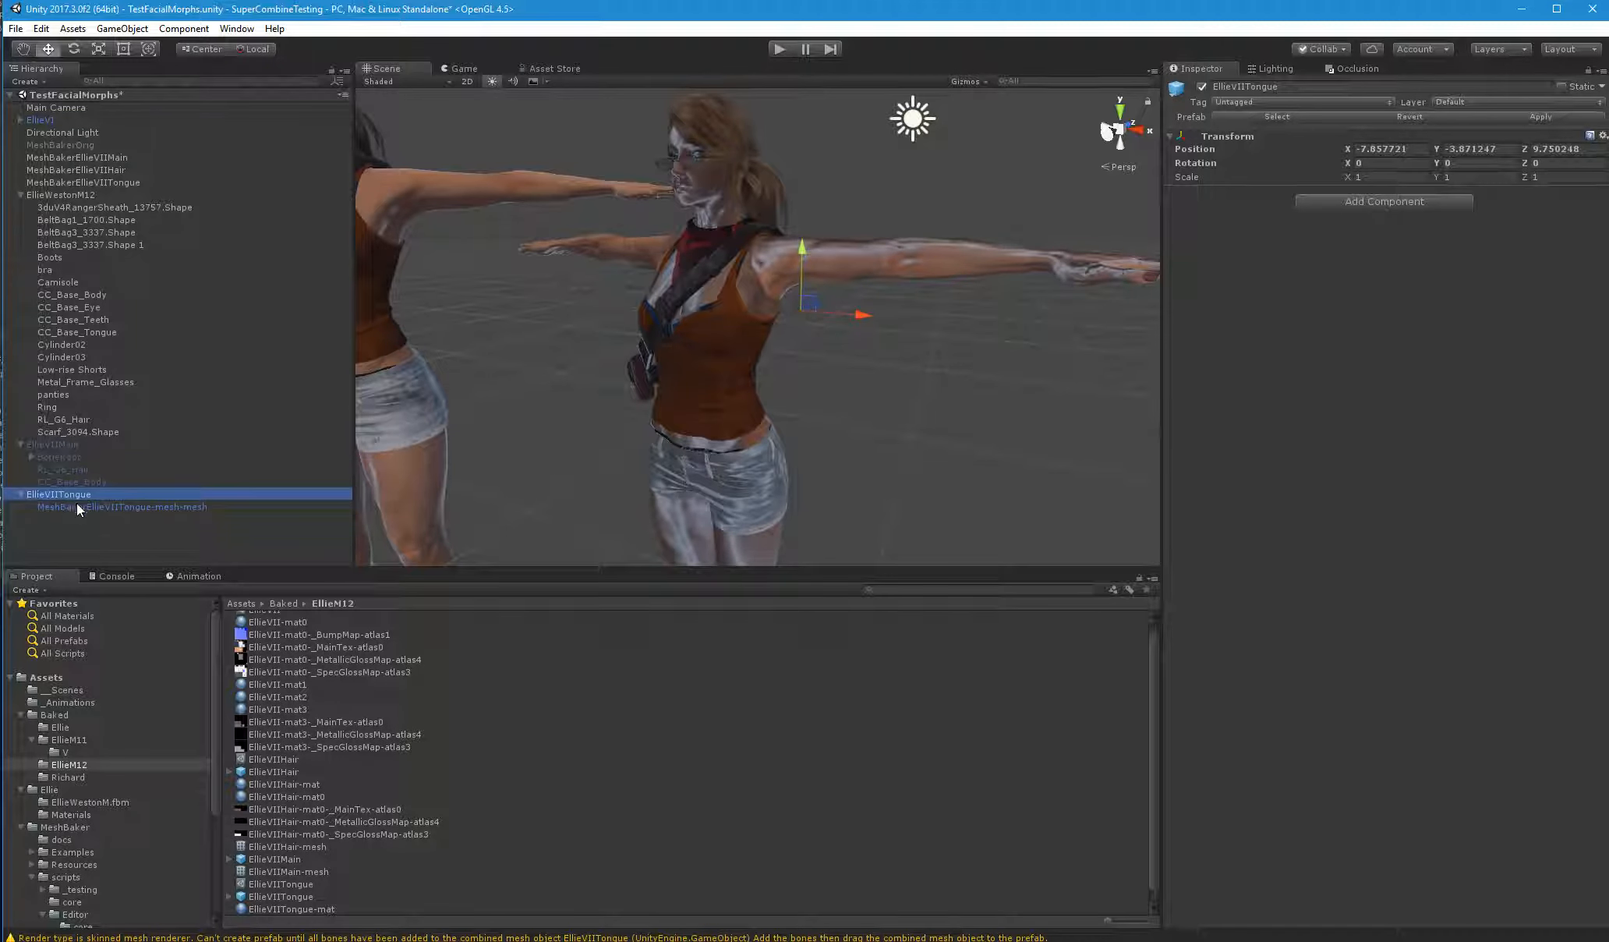
click(78, 505)
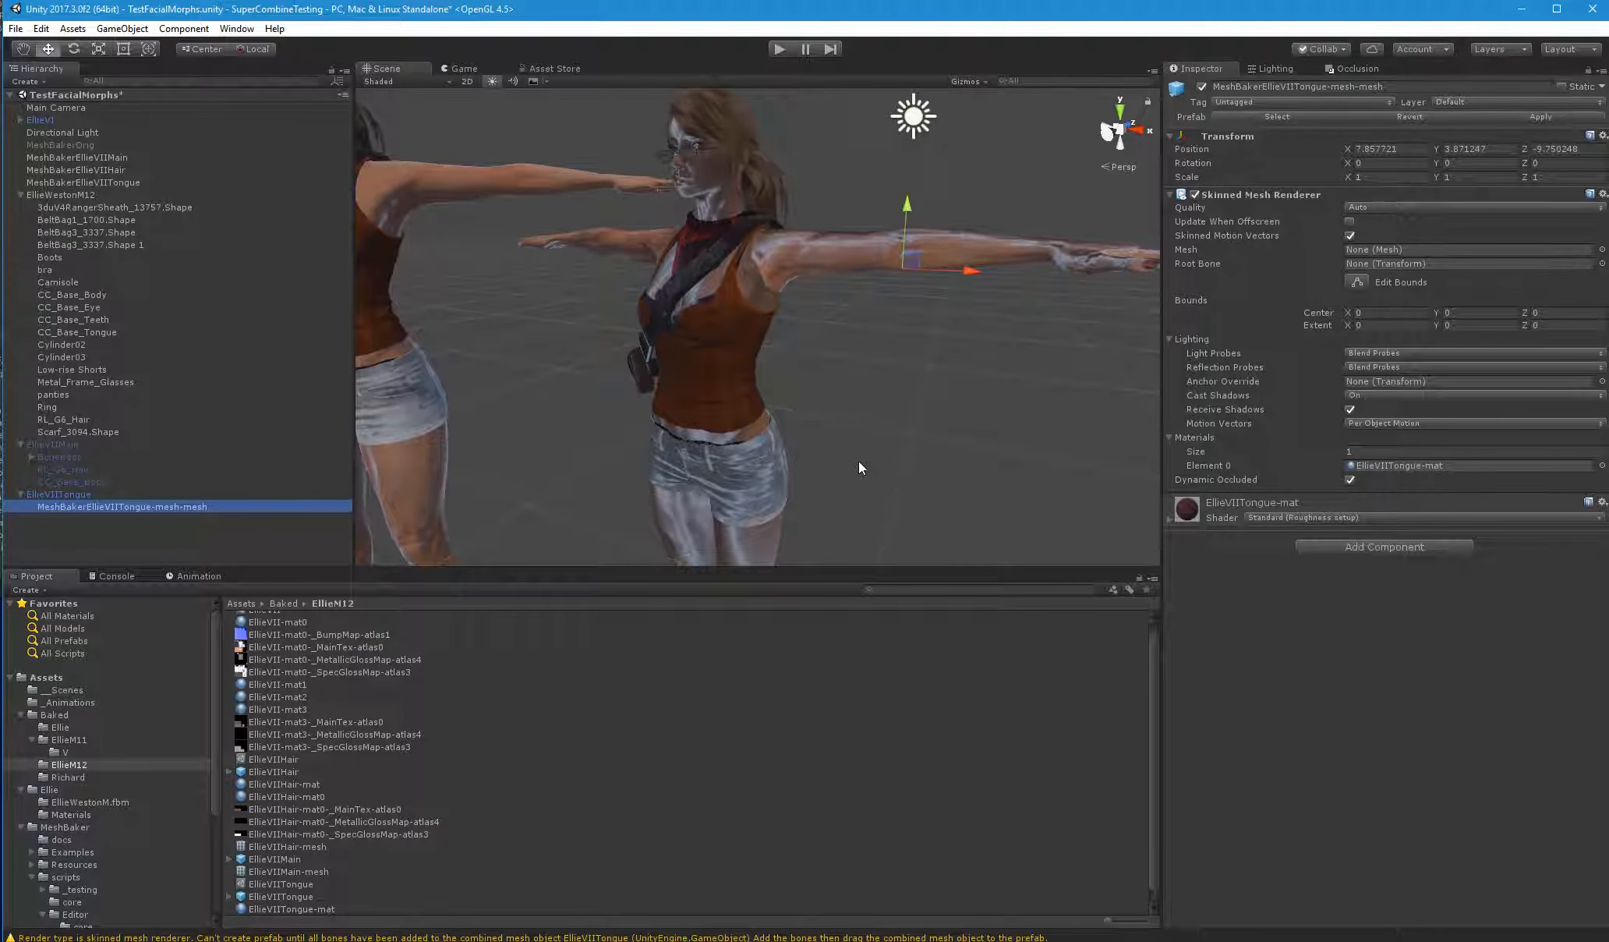
Assign EllieVIITongue-mesh as the mesh and EllieVIIMain's BoneRoot as the root bone of the tongue's Skinned Mesh Renderer
key(f)
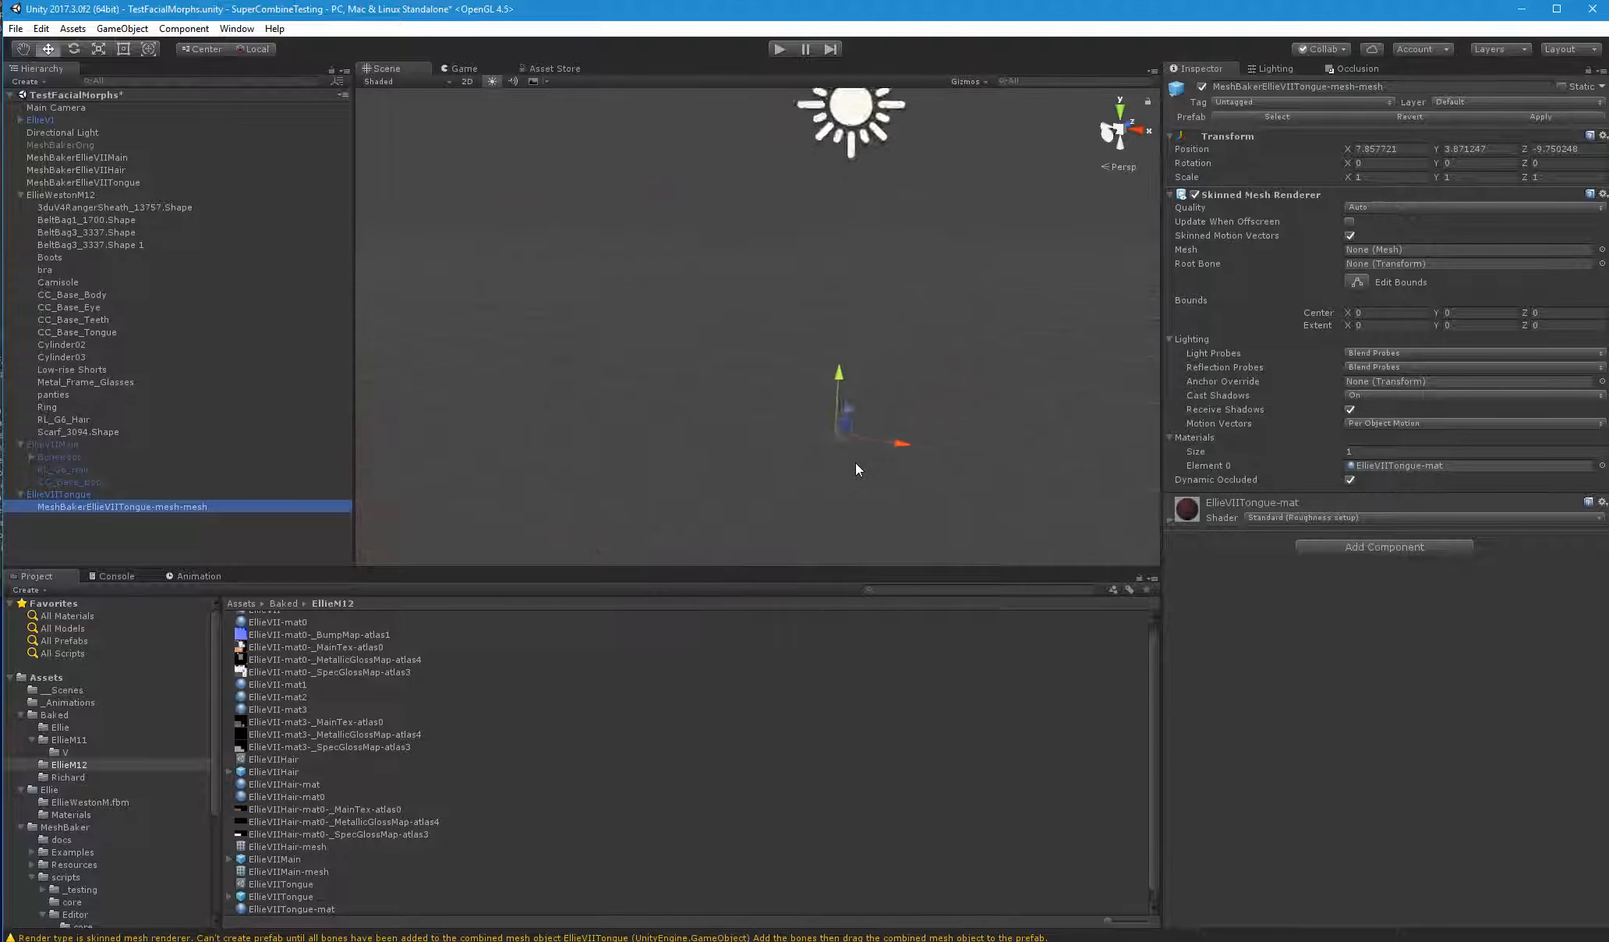
right_drag(856, 463, 1034, 390)
scroll(419, 819, down, 1)
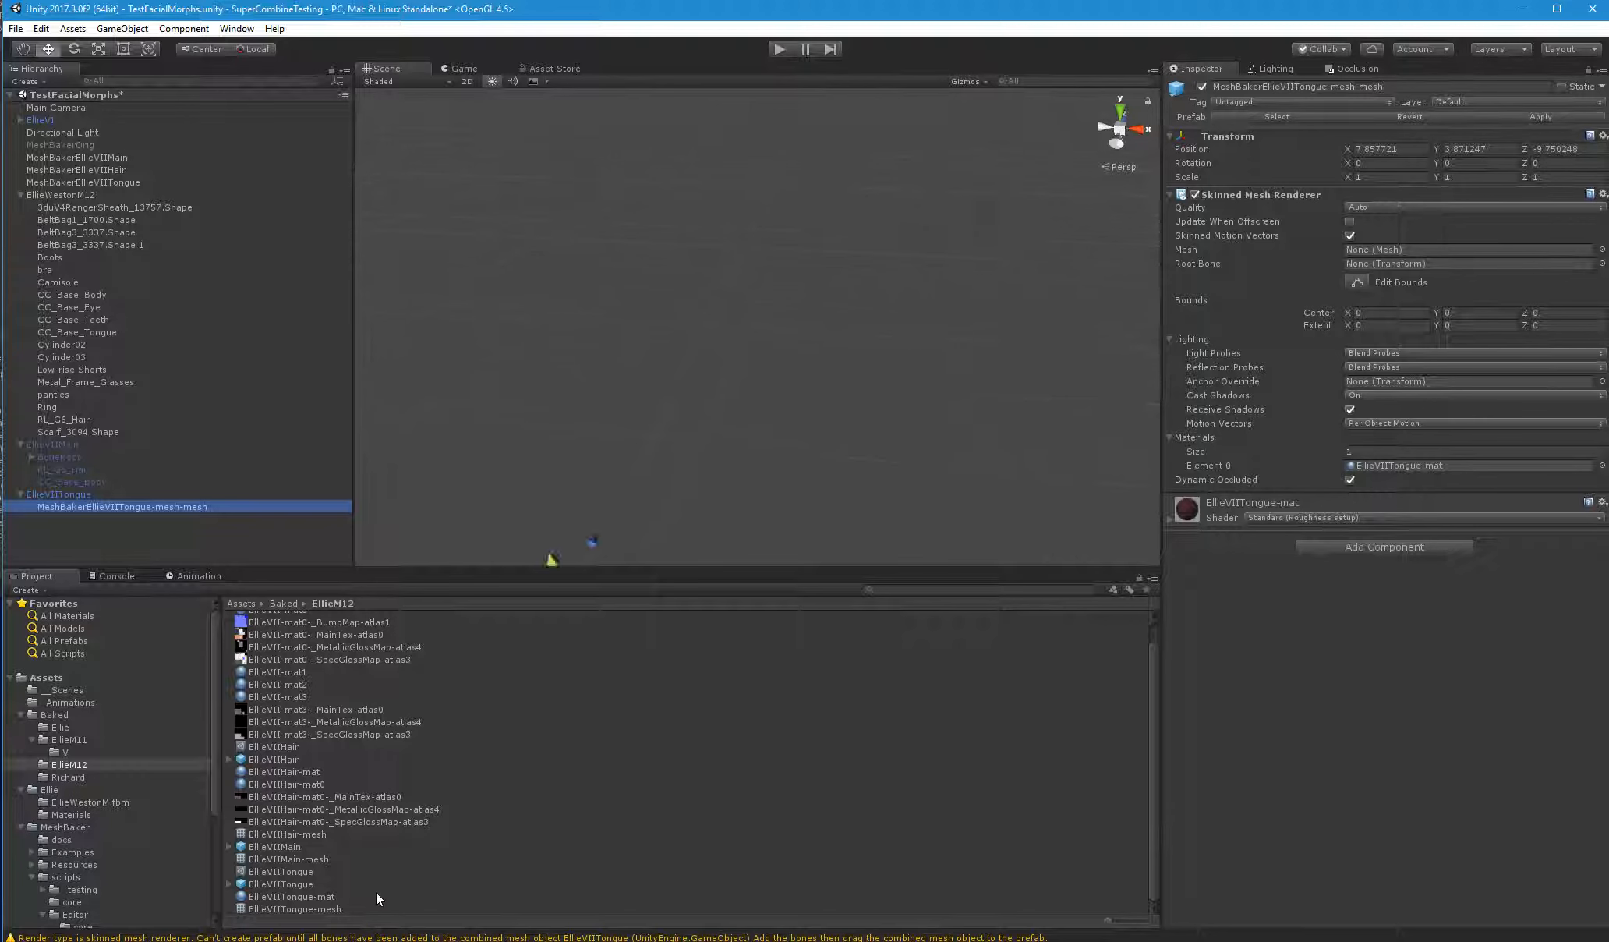
drag(333, 911, 1073, 831)
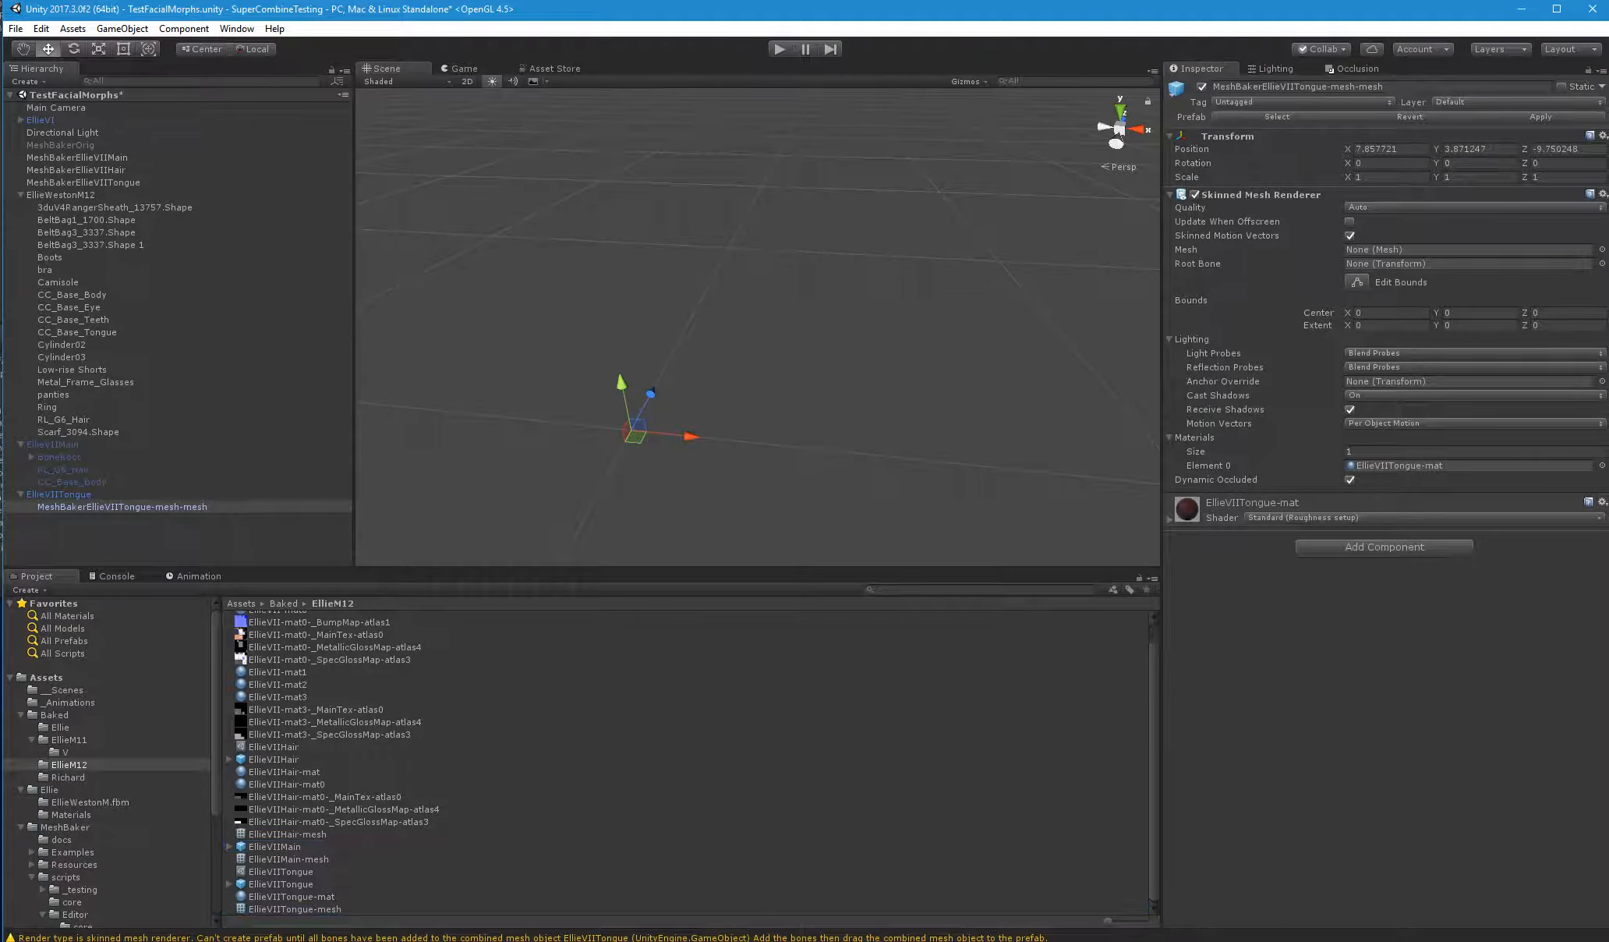
drag(1346, 38, 1371, 248)
right_drag(1109, 262, 363, 880)
key(w)
key(w)
key(s)
key(w)
key(s)
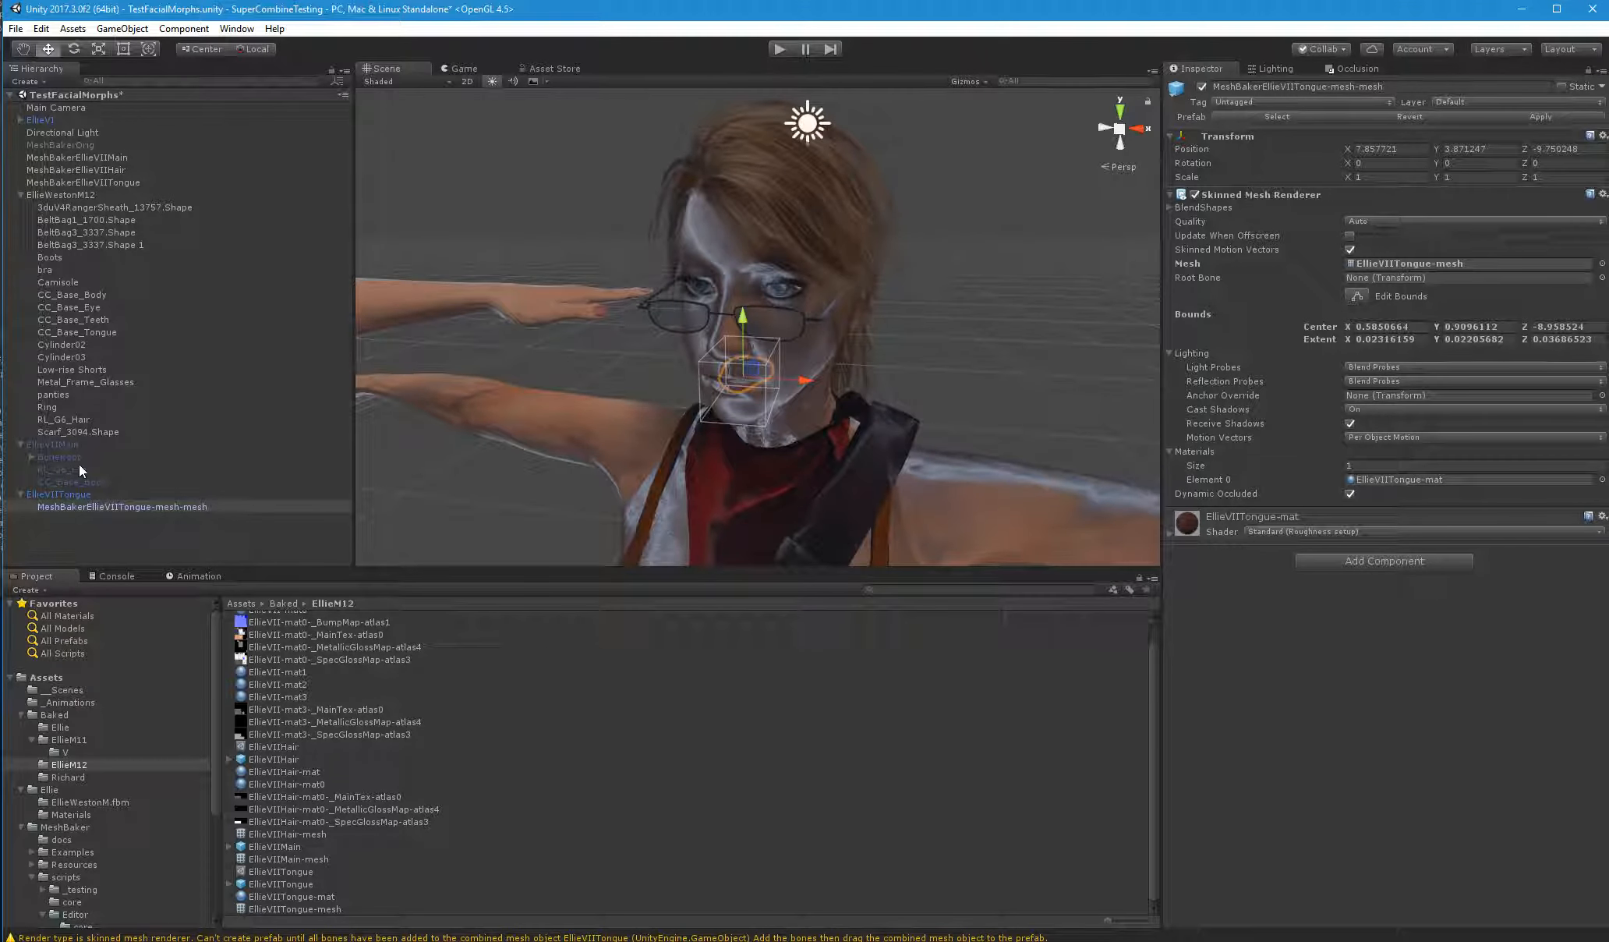
drag(71, 459, 1362, 284)
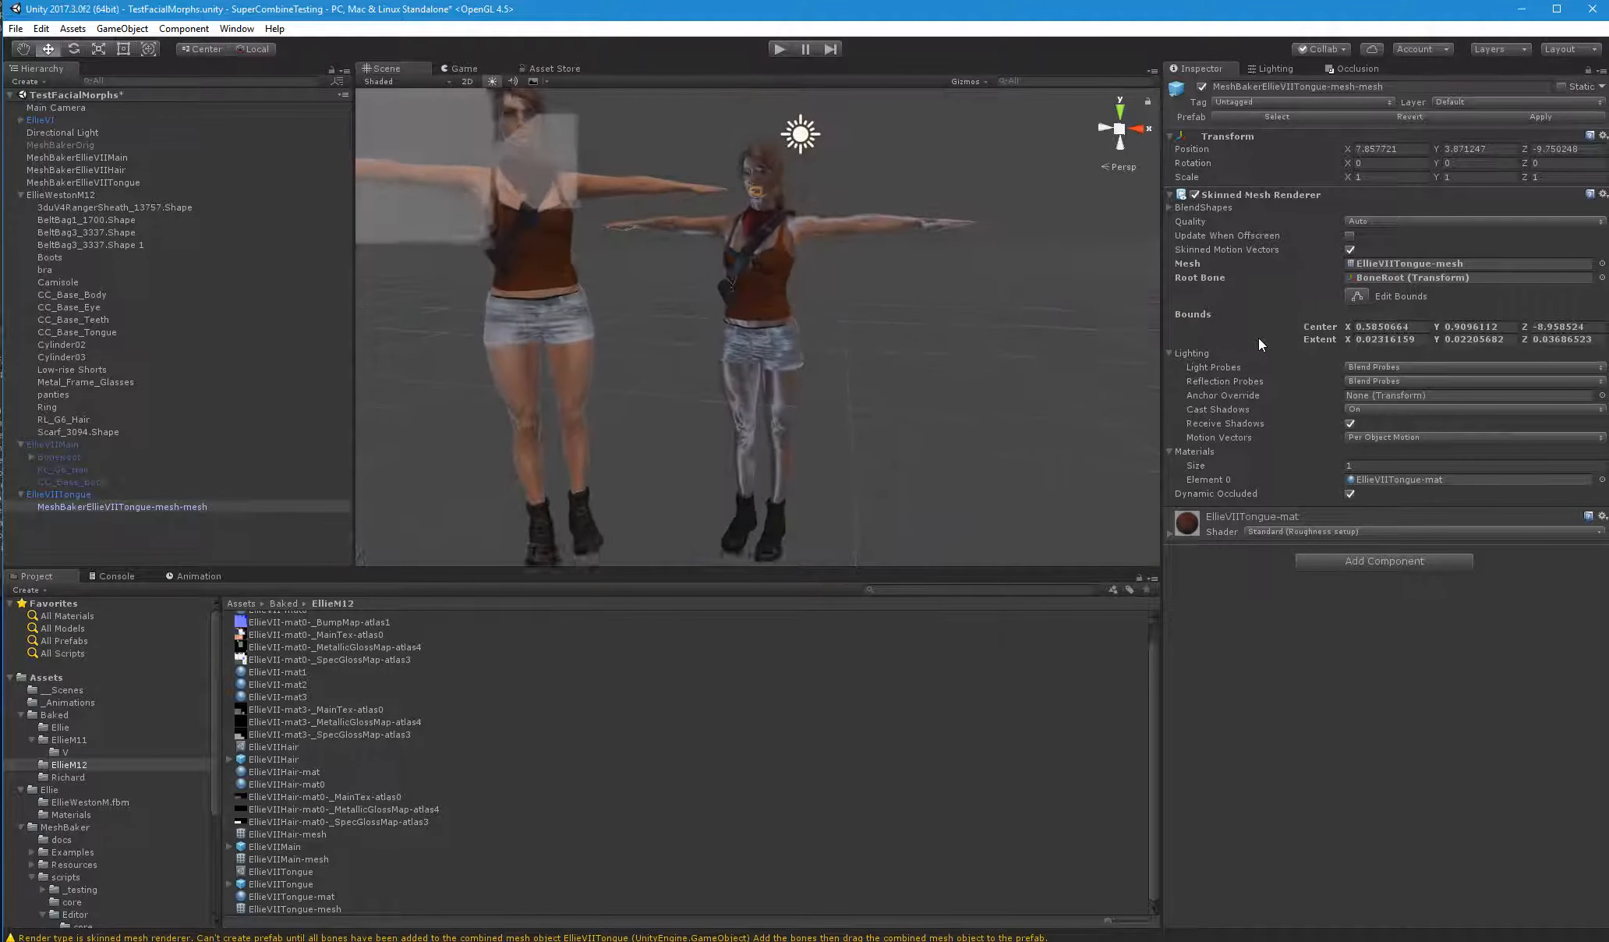
Turn on bounds editing for the tongue renderer and set its bounds center to 0 on X, Y and Z
click(1357, 294)
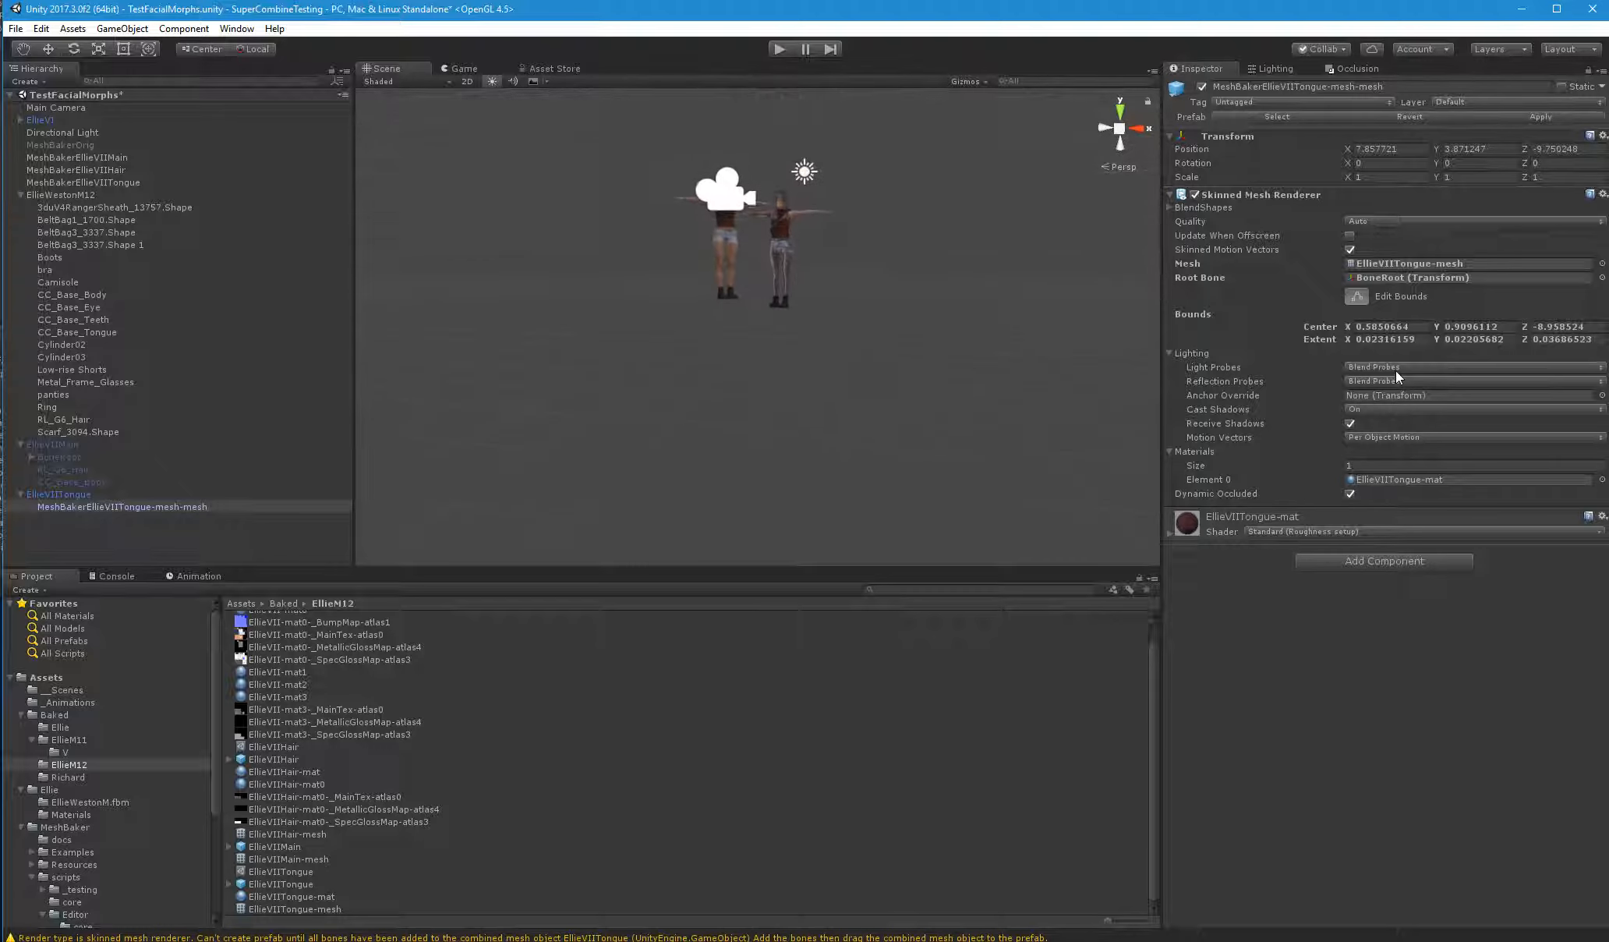
click(1555, 325)
text(0)
click(1498, 327)
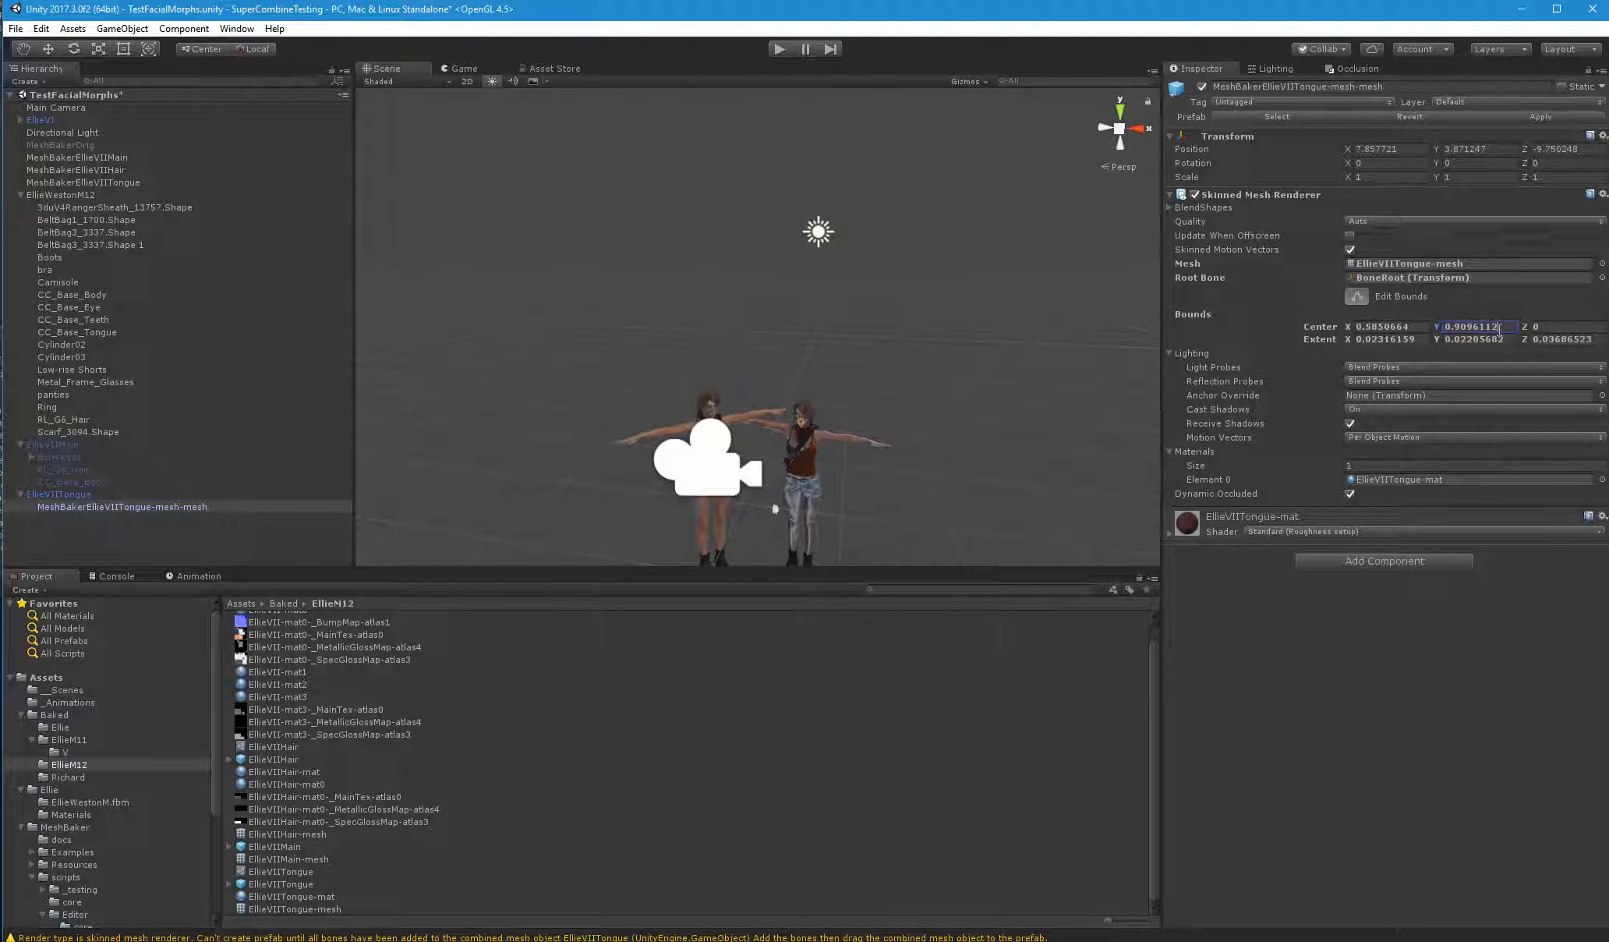
text(0)
click(1392, 328)
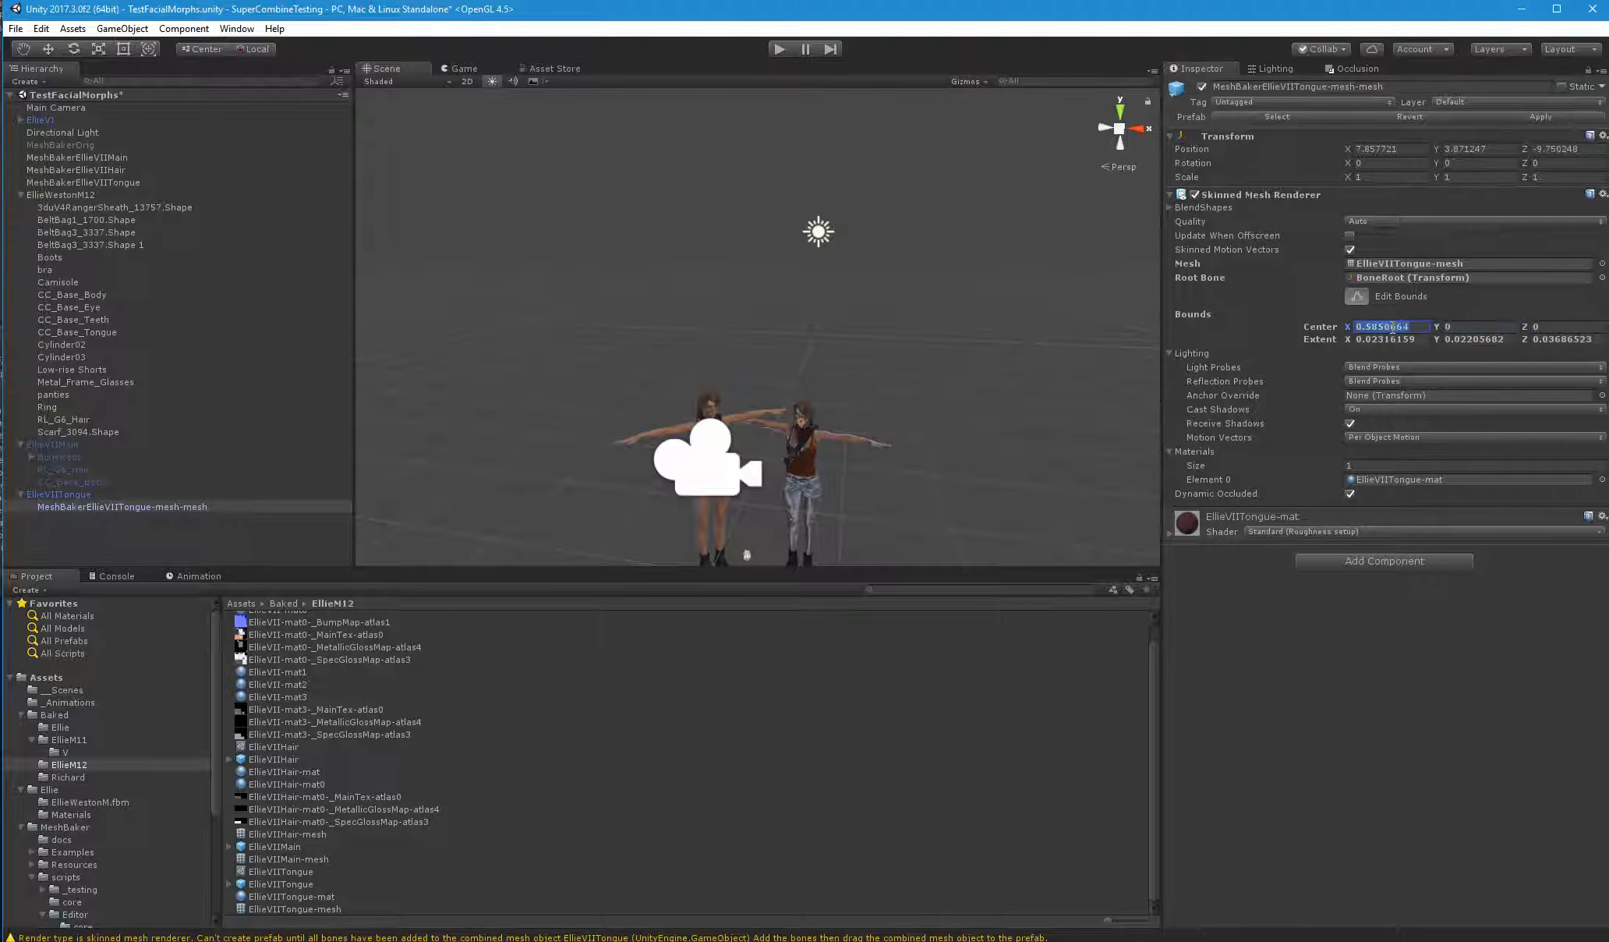
text(0)
scroll(764, 434, up, 8)
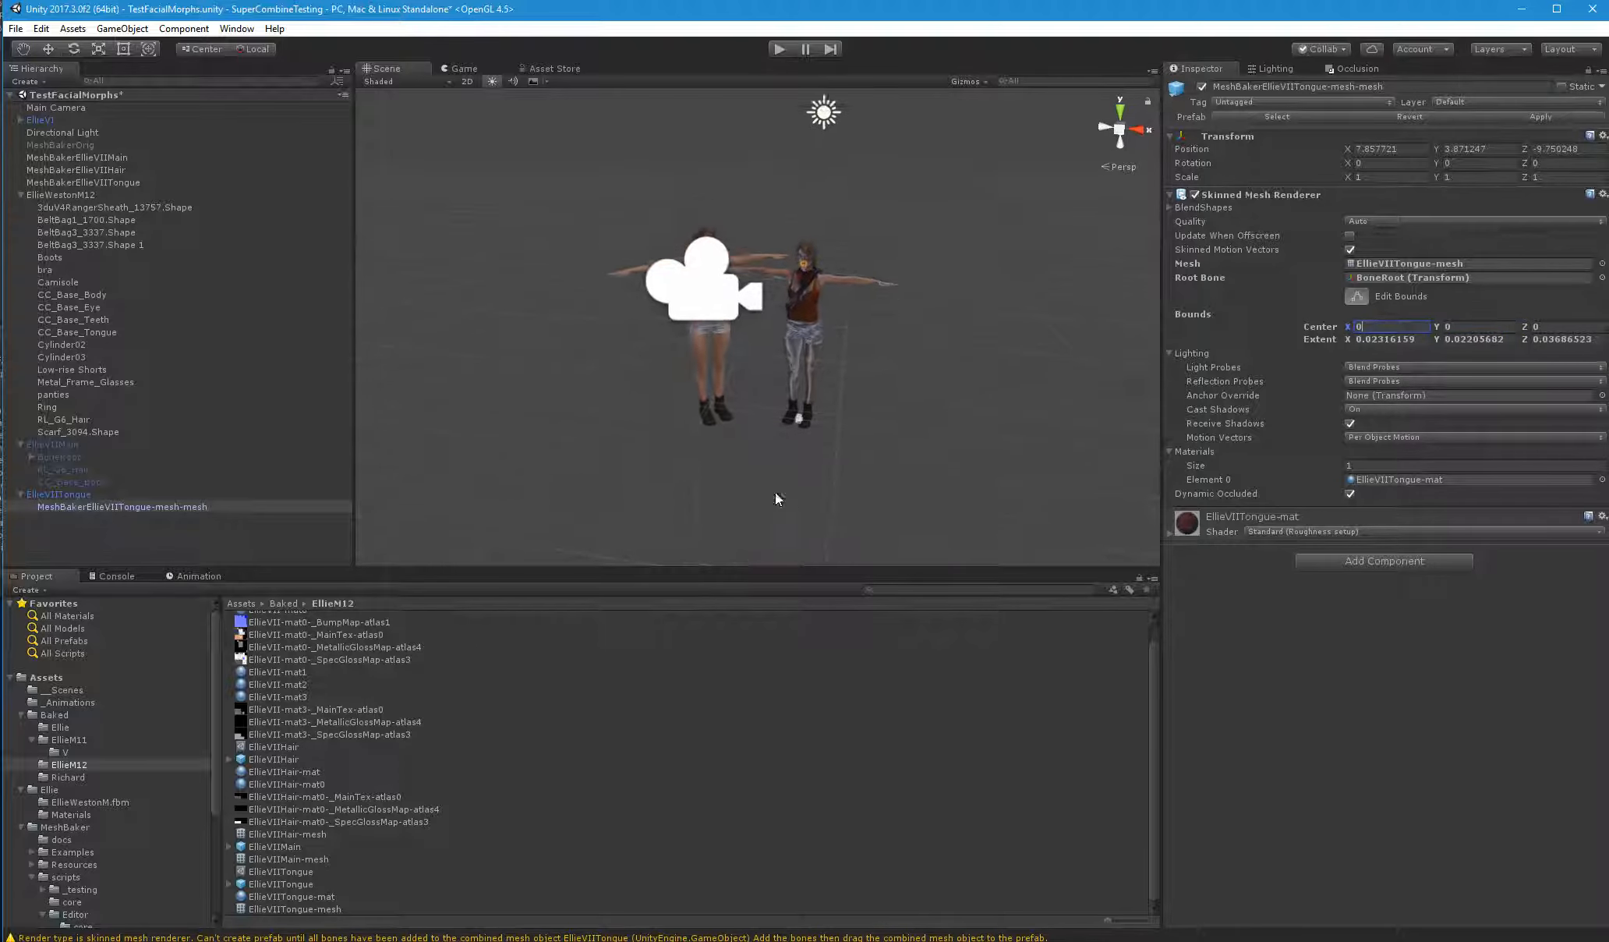
scroll(775, 482, up, 3)
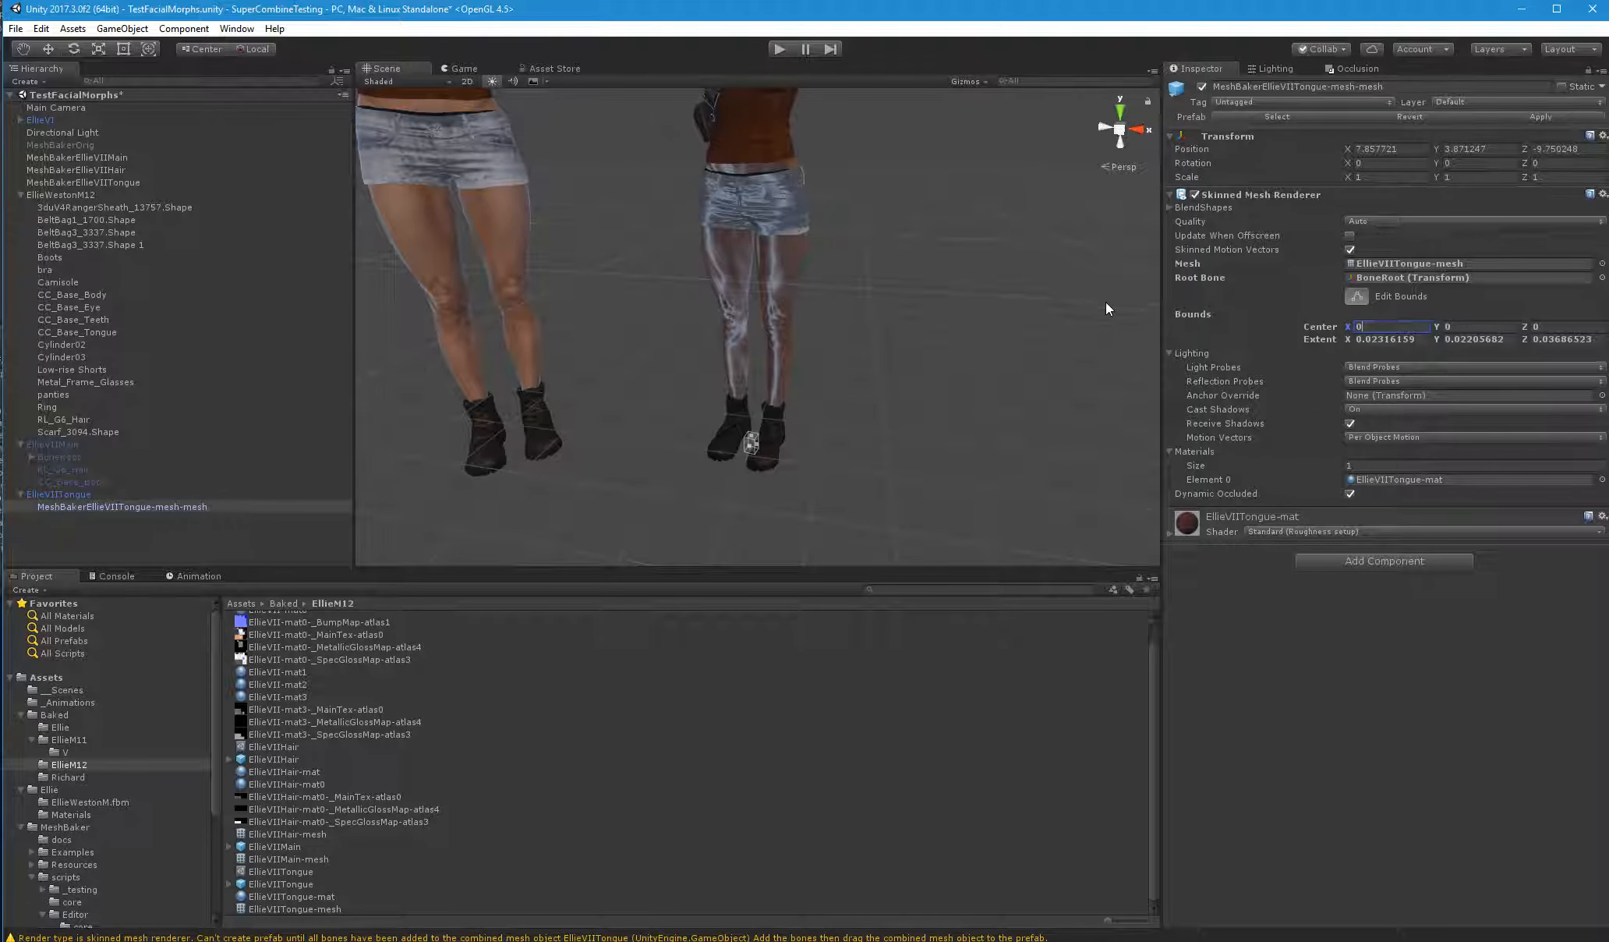
Set the tongue renderer's bounds center Z to 1.63, level with the character's head
middle_drag(764, 203, 760, 537)
drag(1525, 327, 1568, 319)
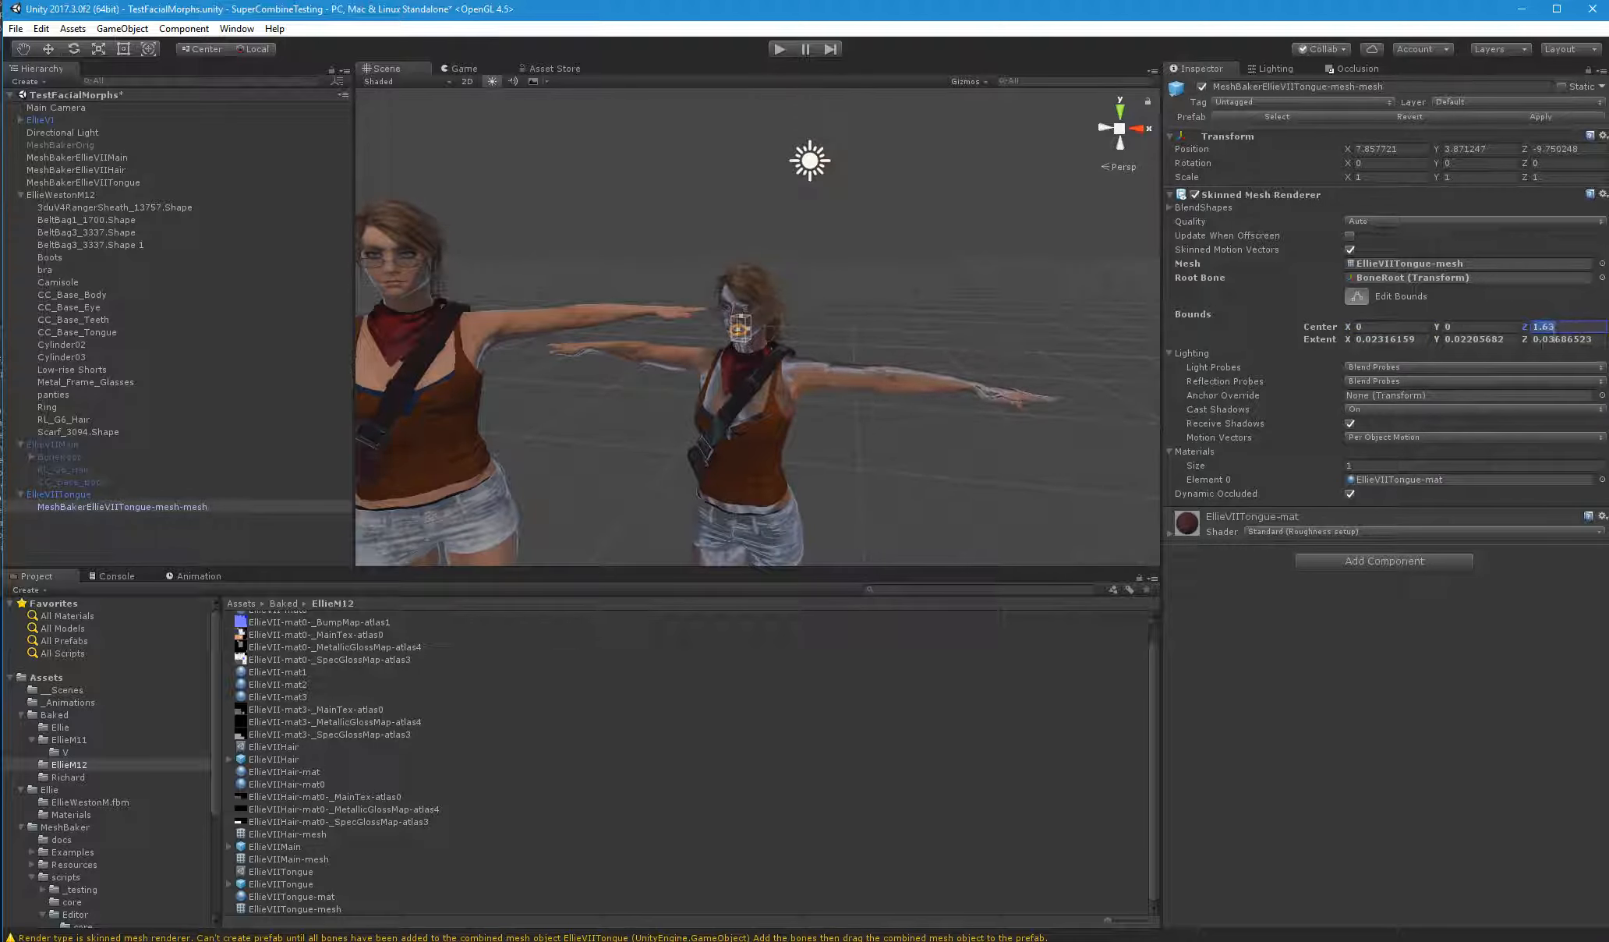
key(f)
scroll(758, 327, down, 10)
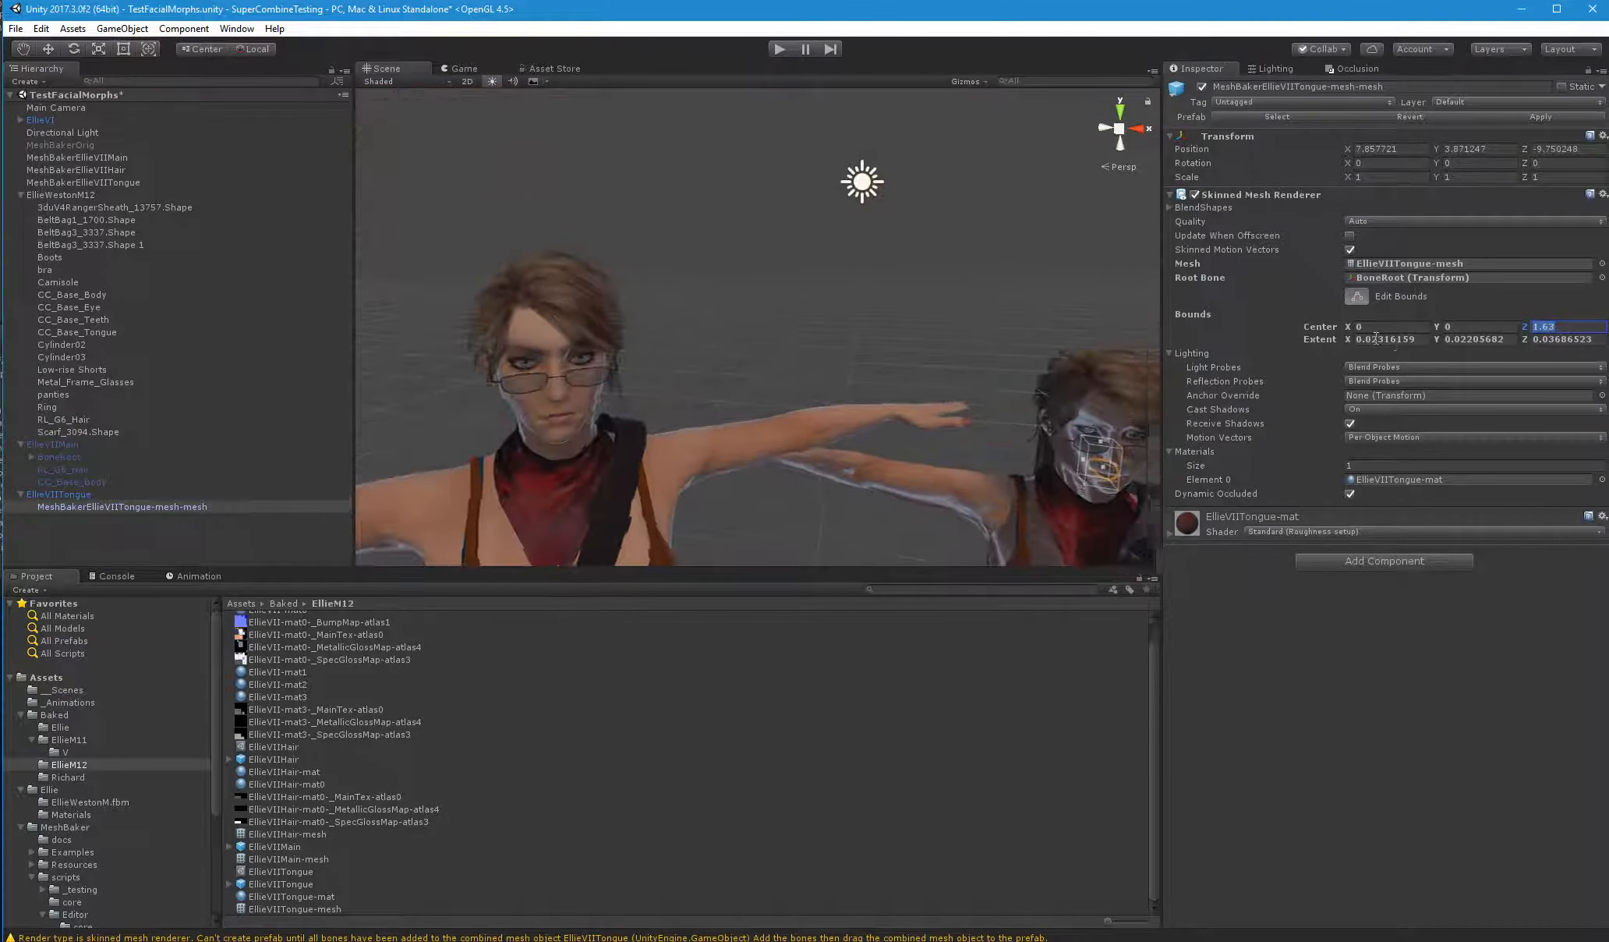
Set the tongue renderer's bounds extent to 0.1 on X, Y and Z, and deselect the object
drag(1365, 340, 1486, 347)
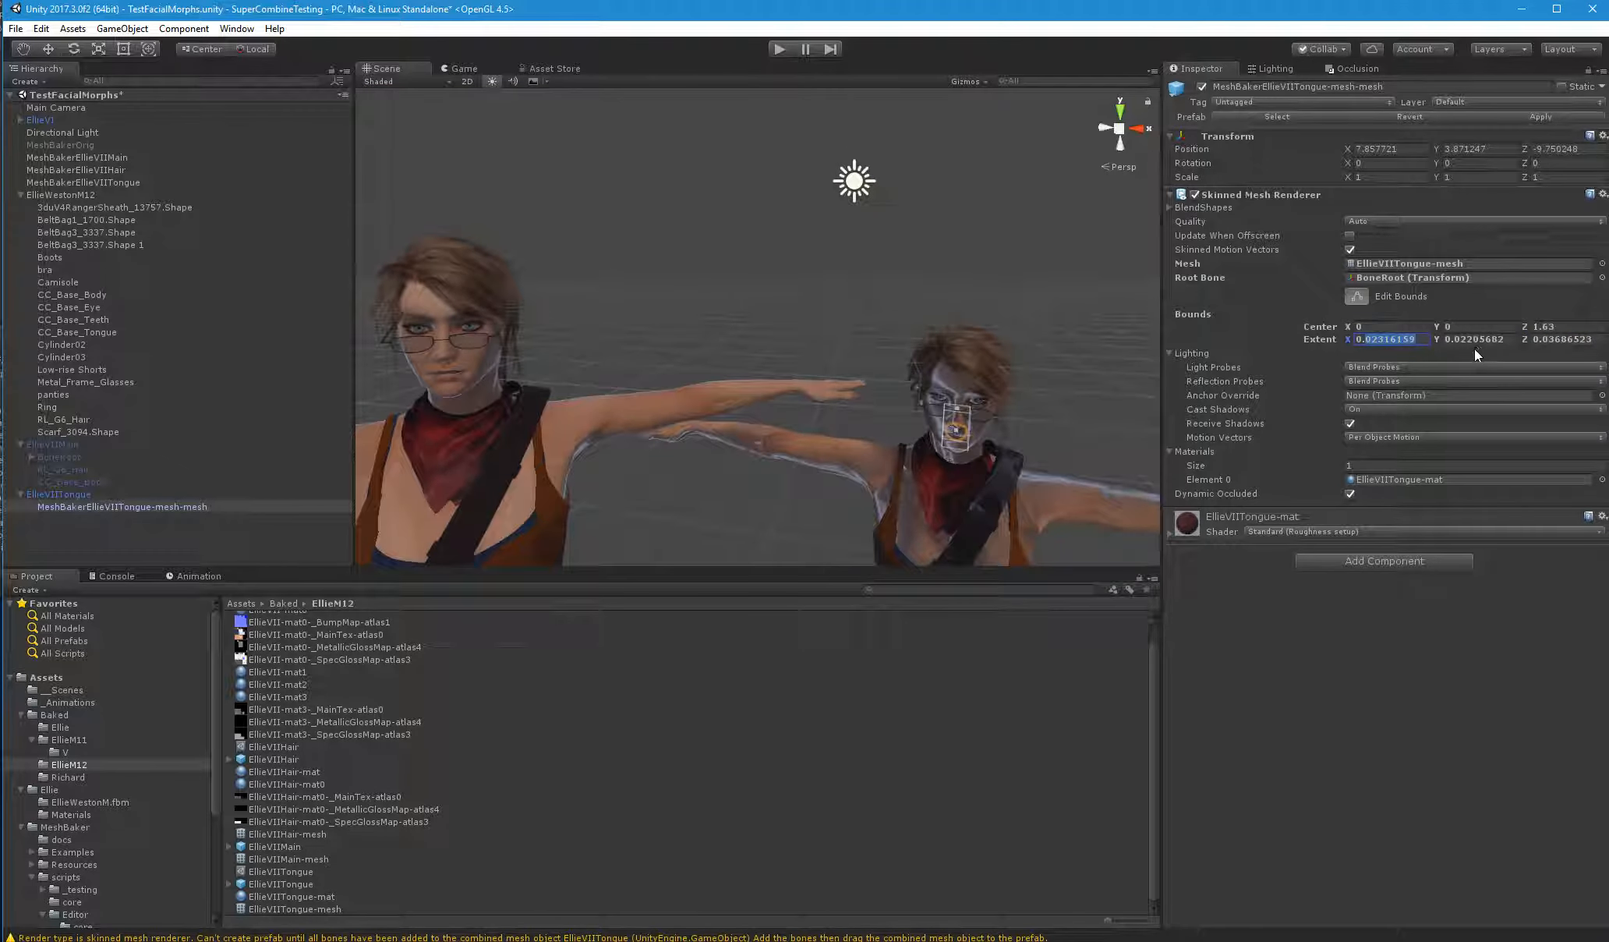
text(0.1)
key(Tab)
text(0.1)
key(Tab)
text(0.1)
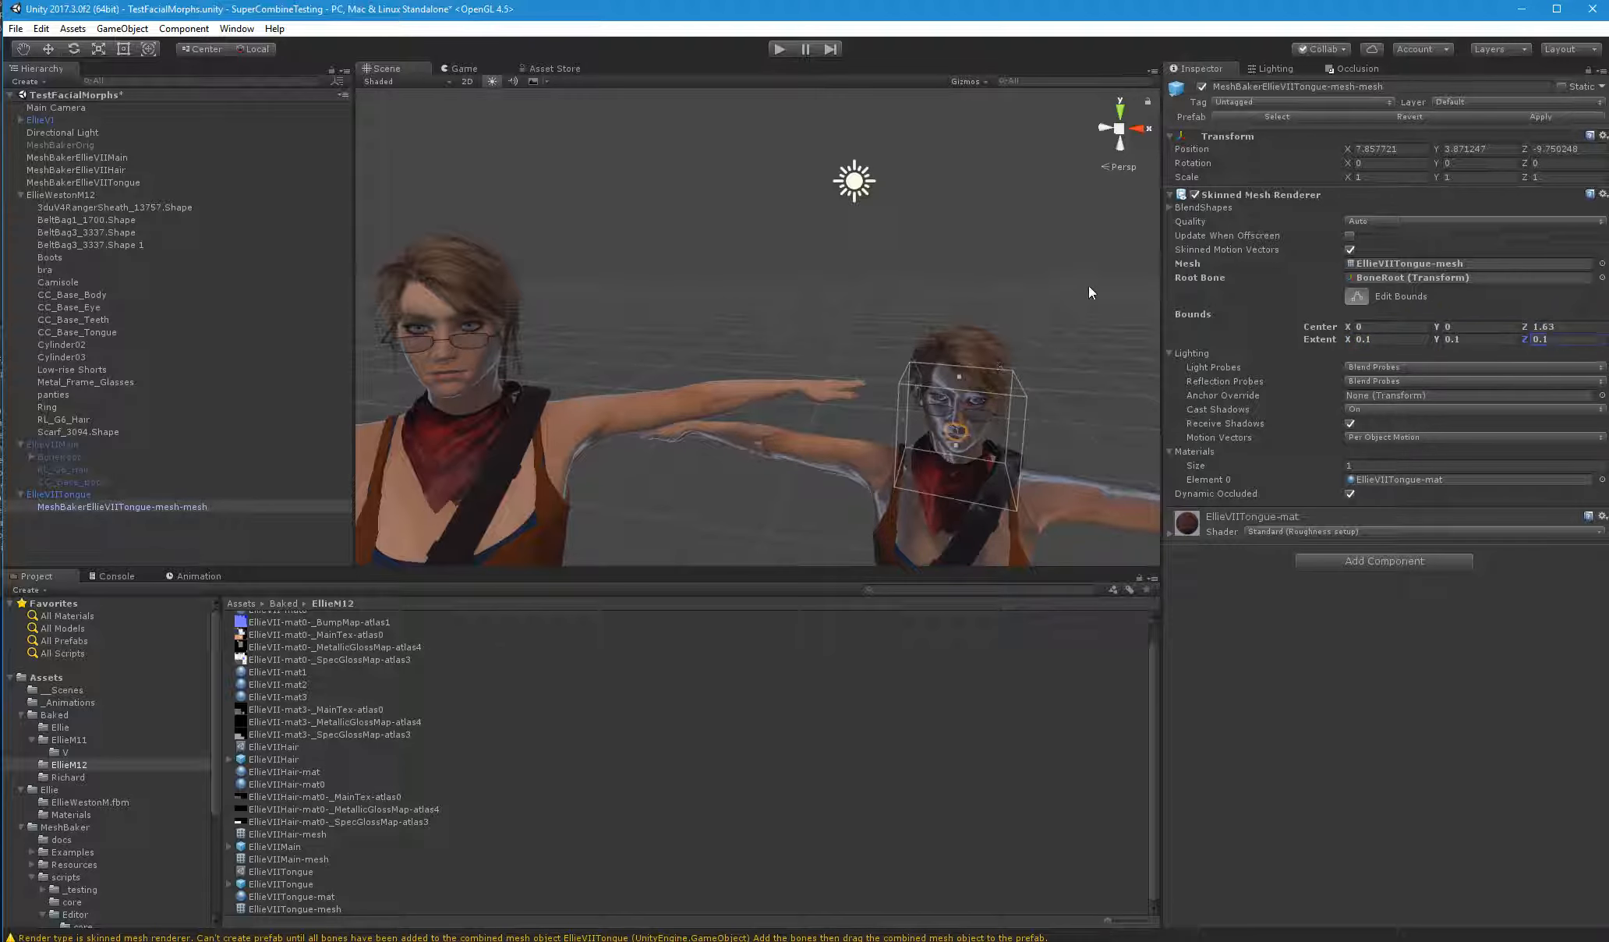
click(1089, 287)
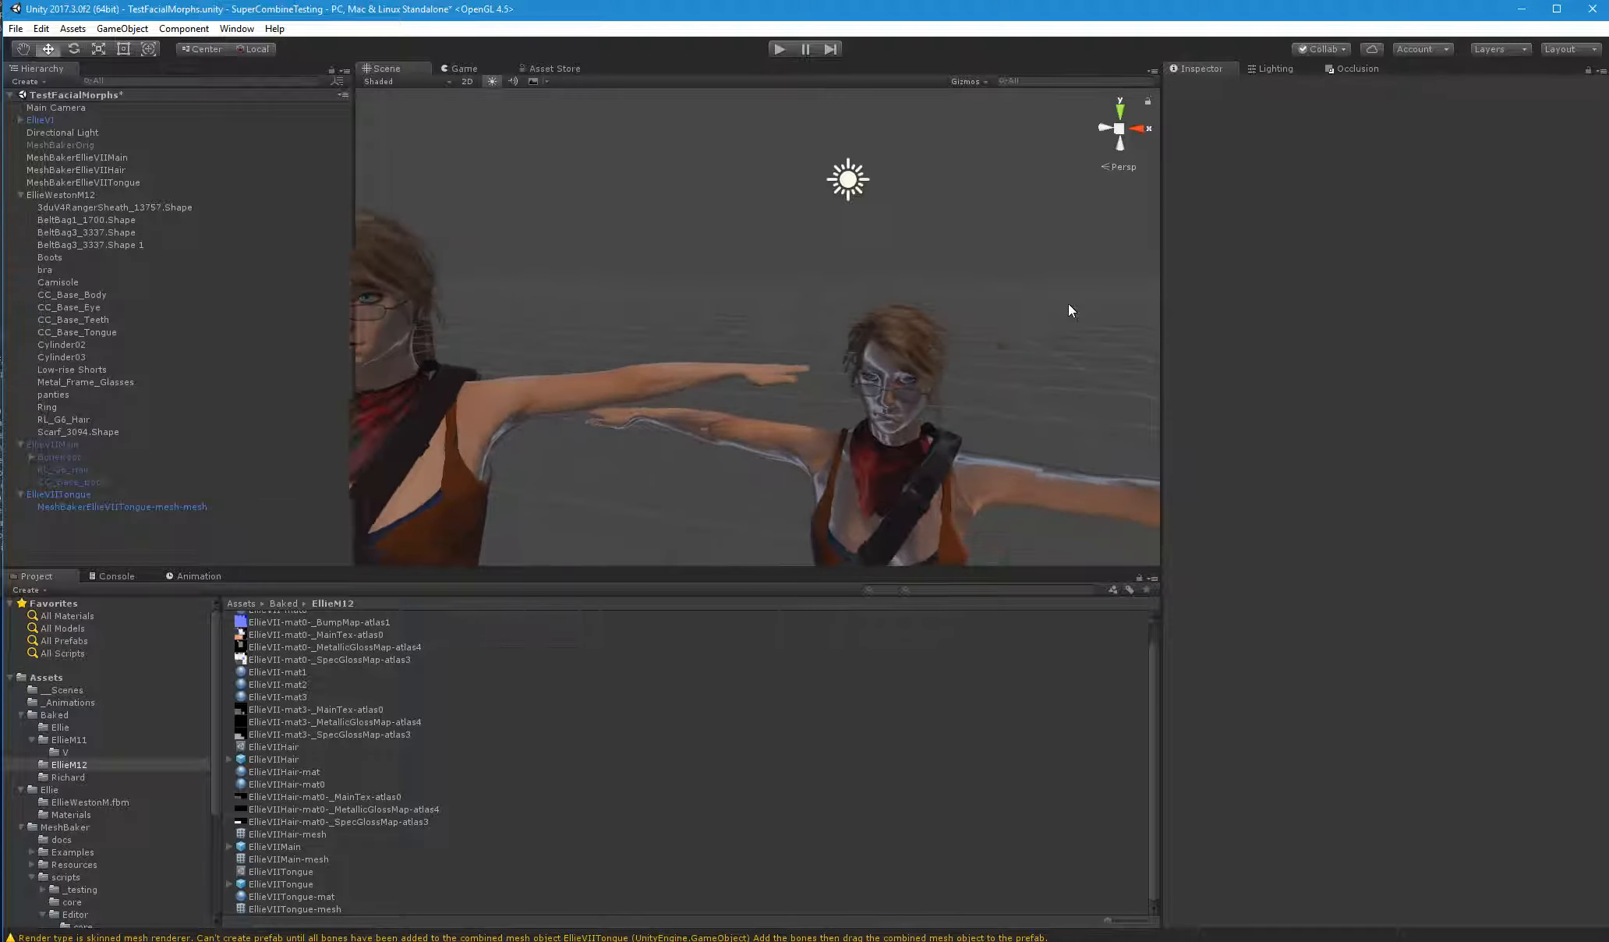
Move the baked tongue mesh object under EllieVIIMain and delete the leftover EllieVIITongue parent from the scene
double_click(80, 512)
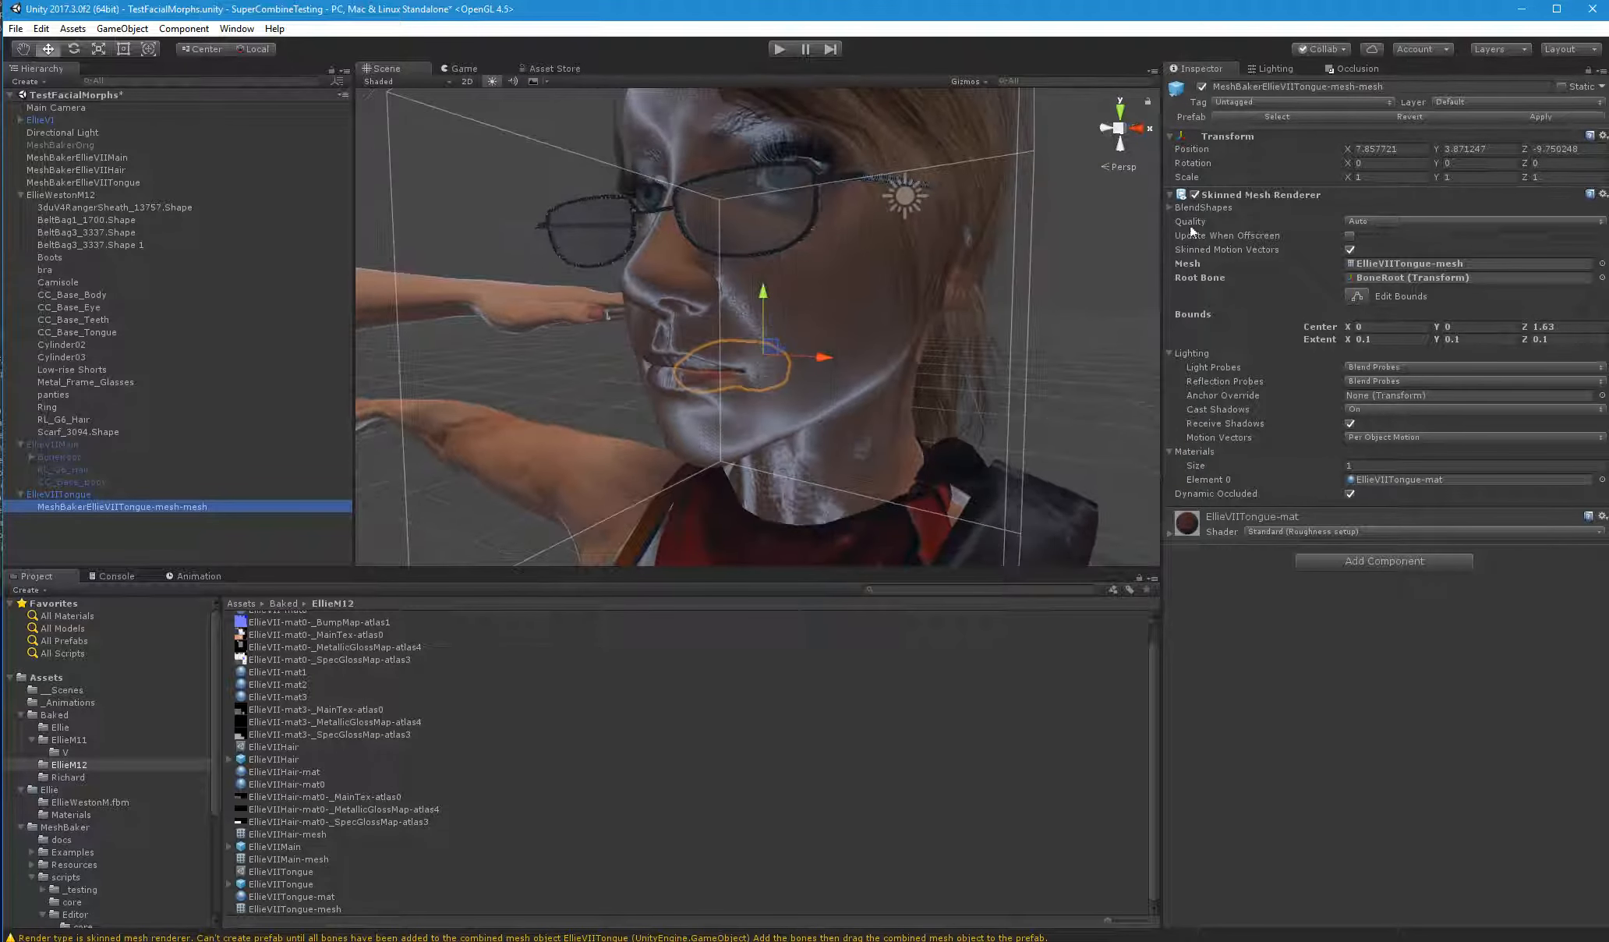
click(1170, 208)
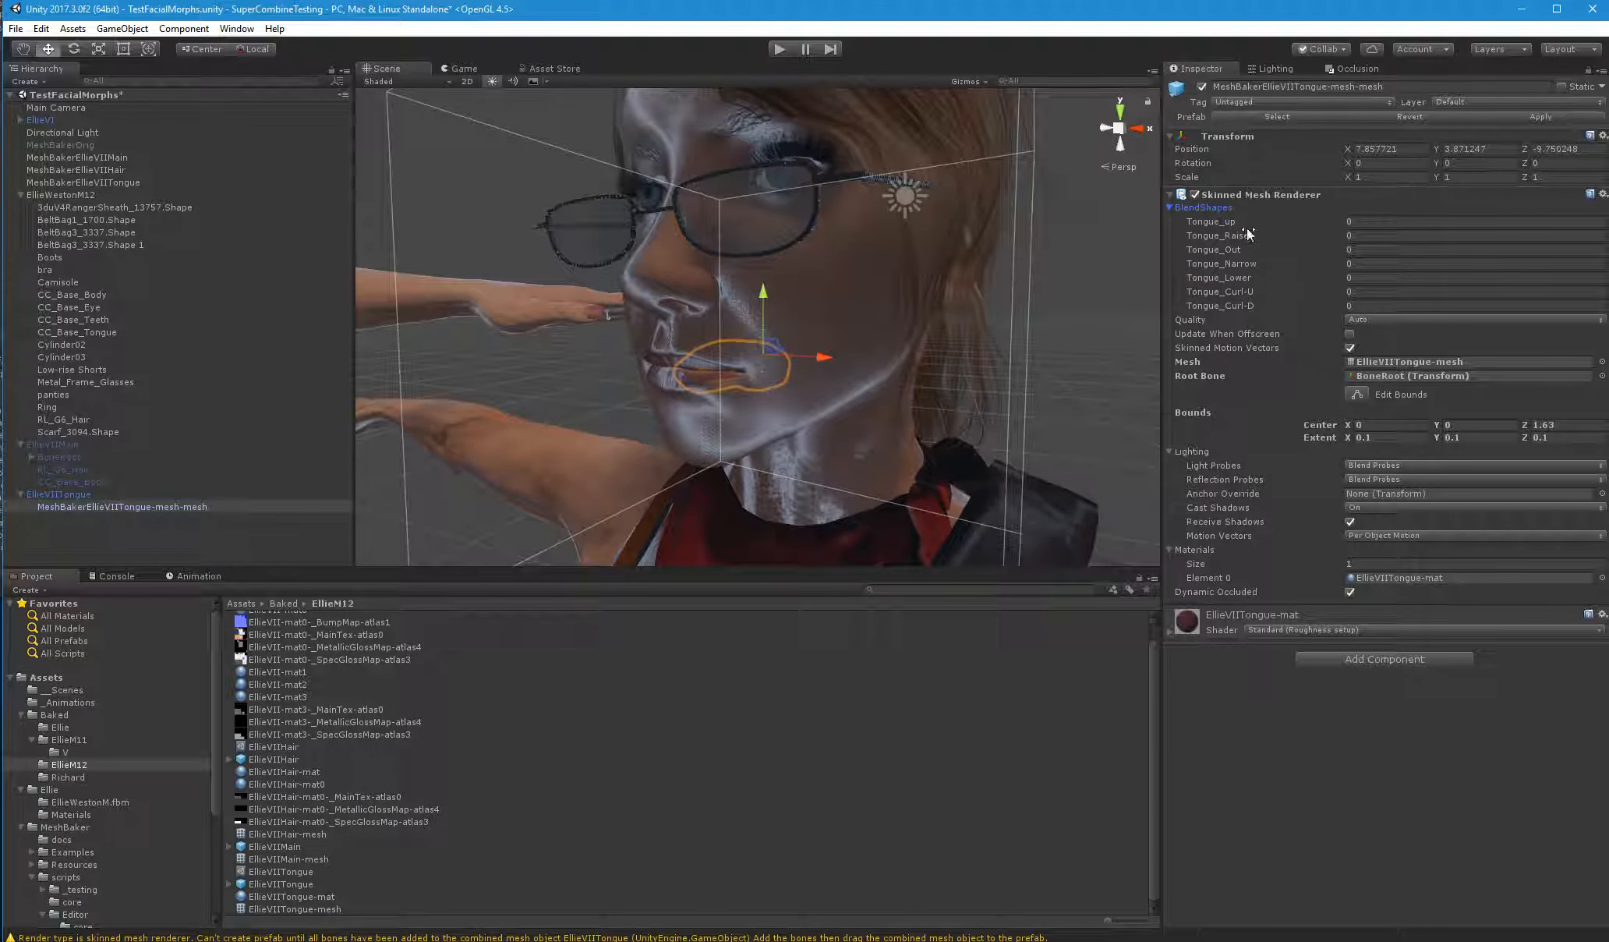
drag(80, 504, 89, 473)
click(850, 517)
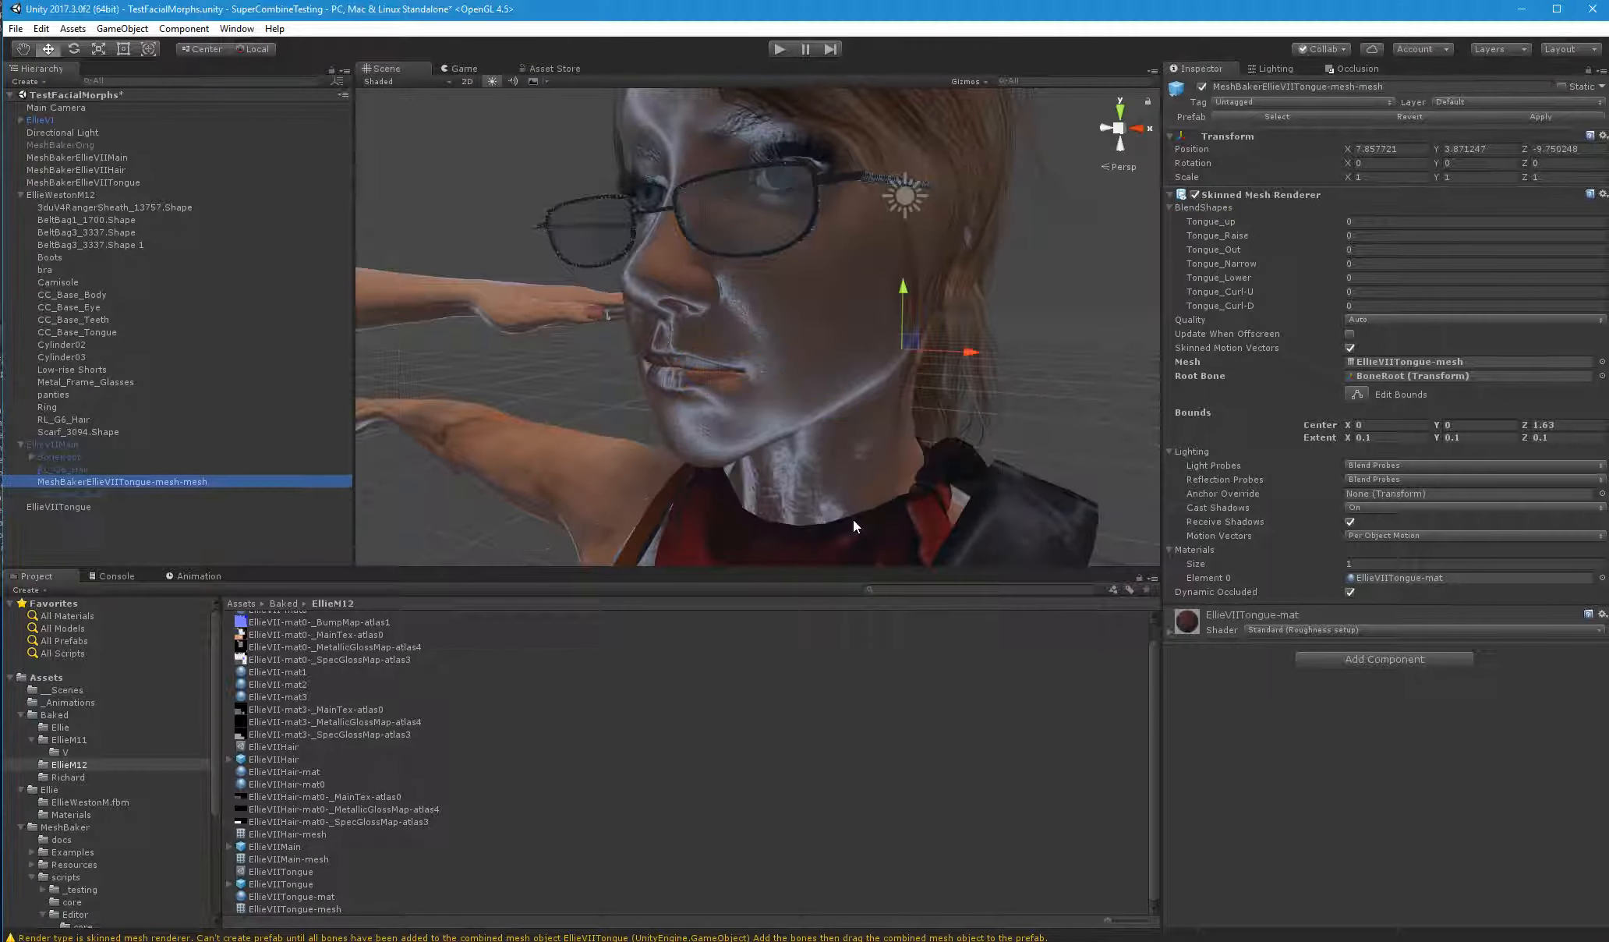
click(63, 508)
key(Delete)
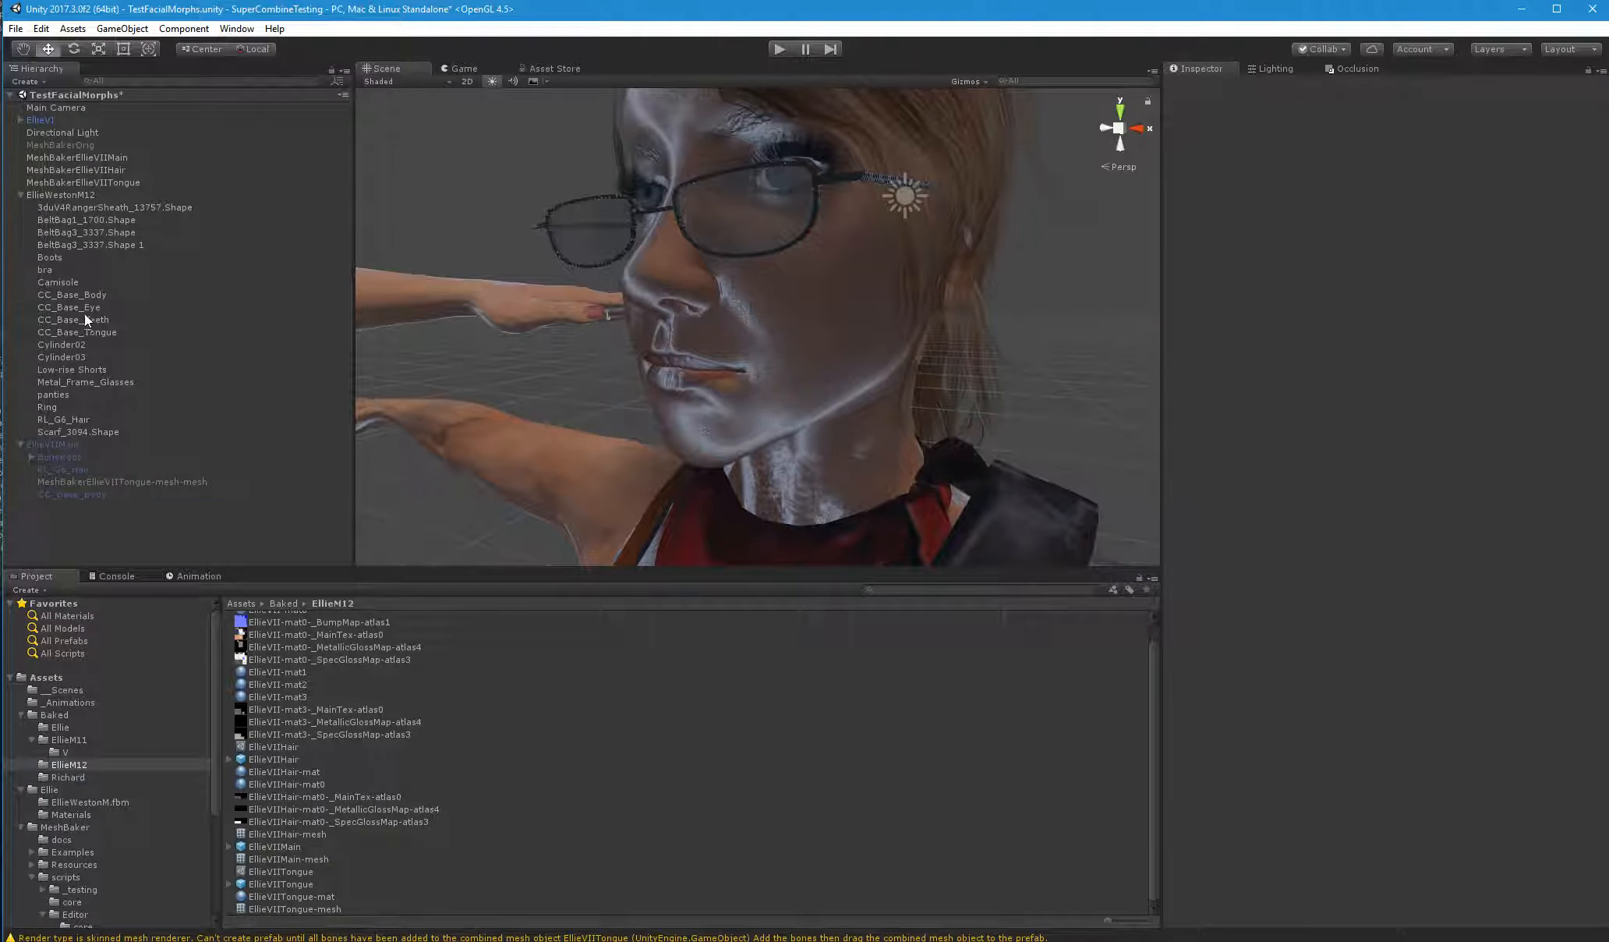
Rename the baked tongue mesh under EllieVIIMain as CC_Base_Tongue, matching the original tongue object in EllieWestonM12
click(97, 331)
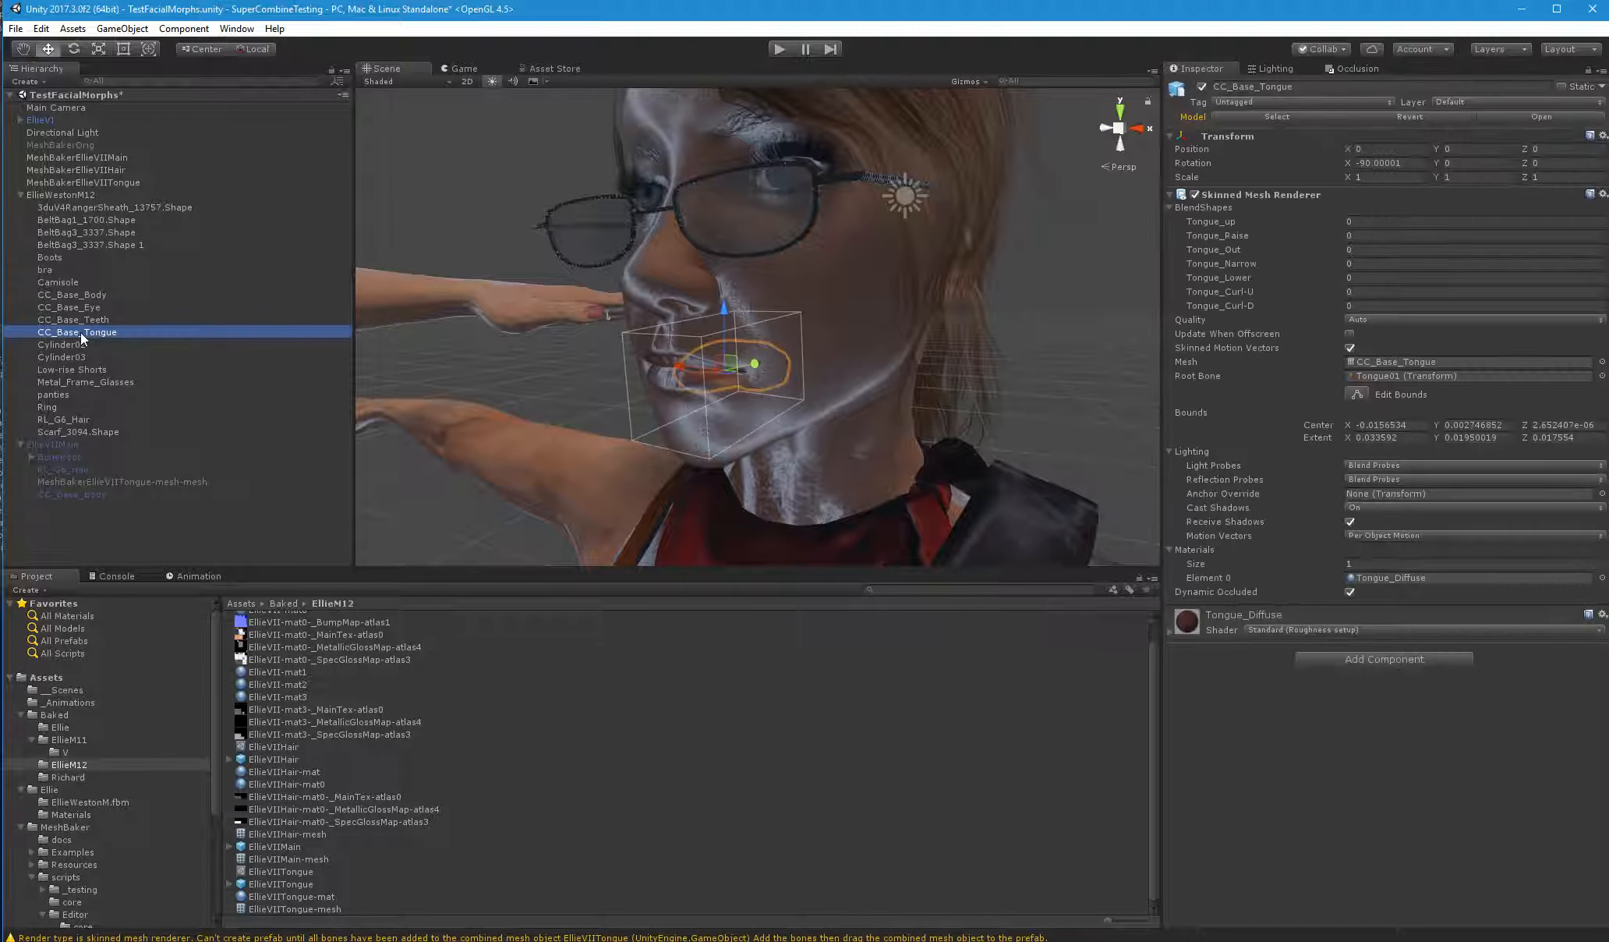
click(117, 482)
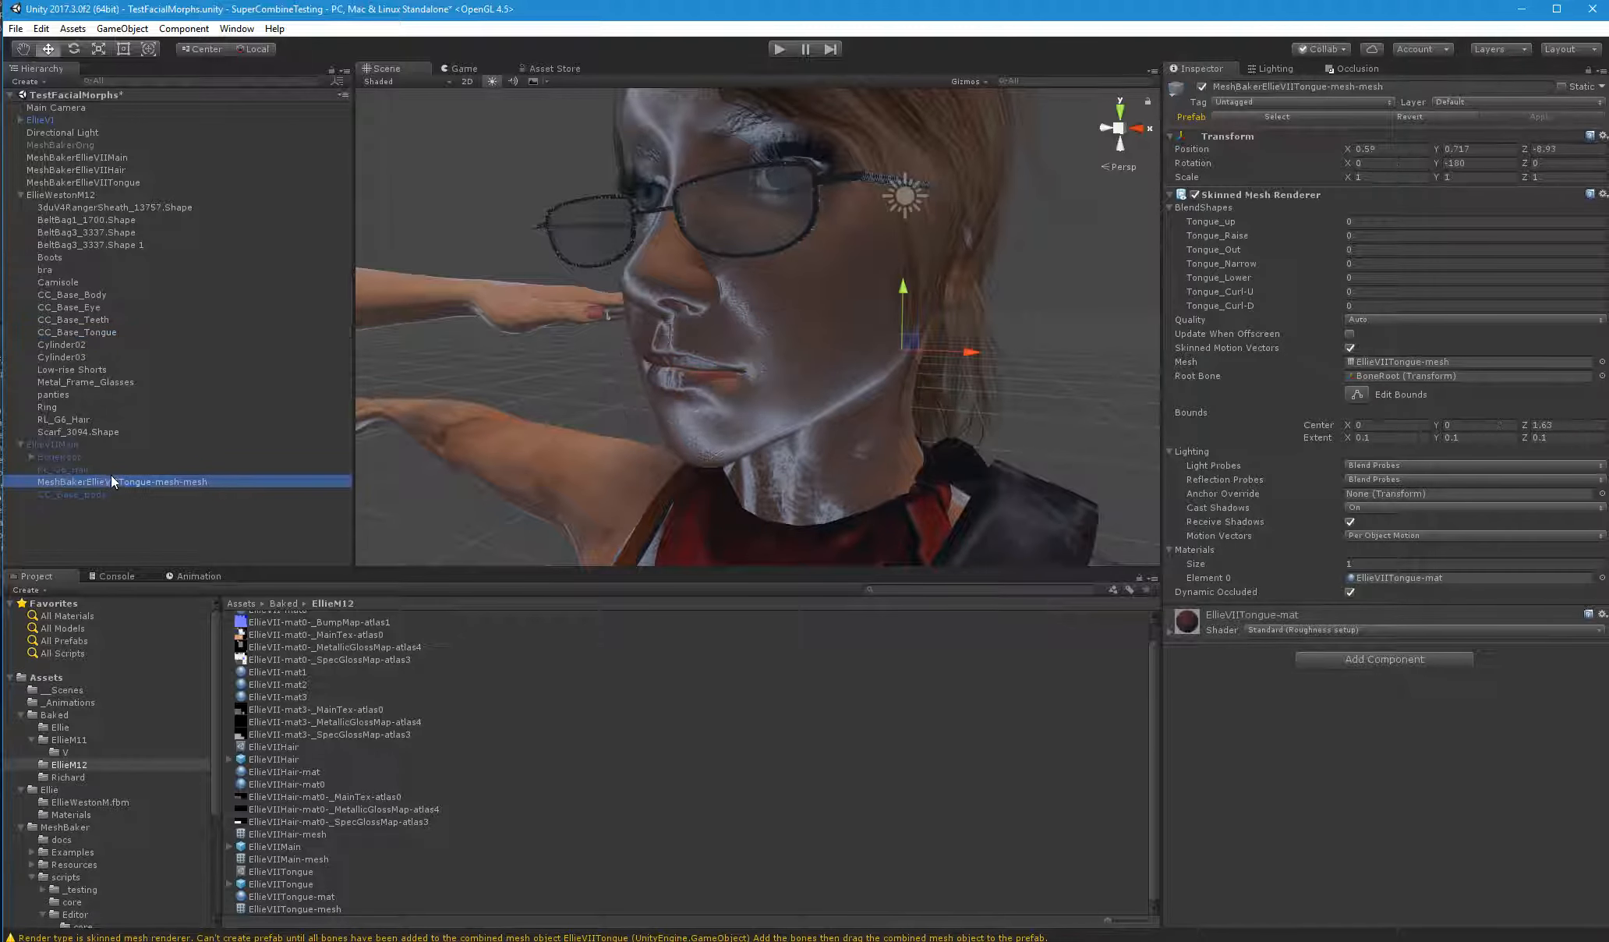
click(108, 478)
text(CC_Base_Tongue)
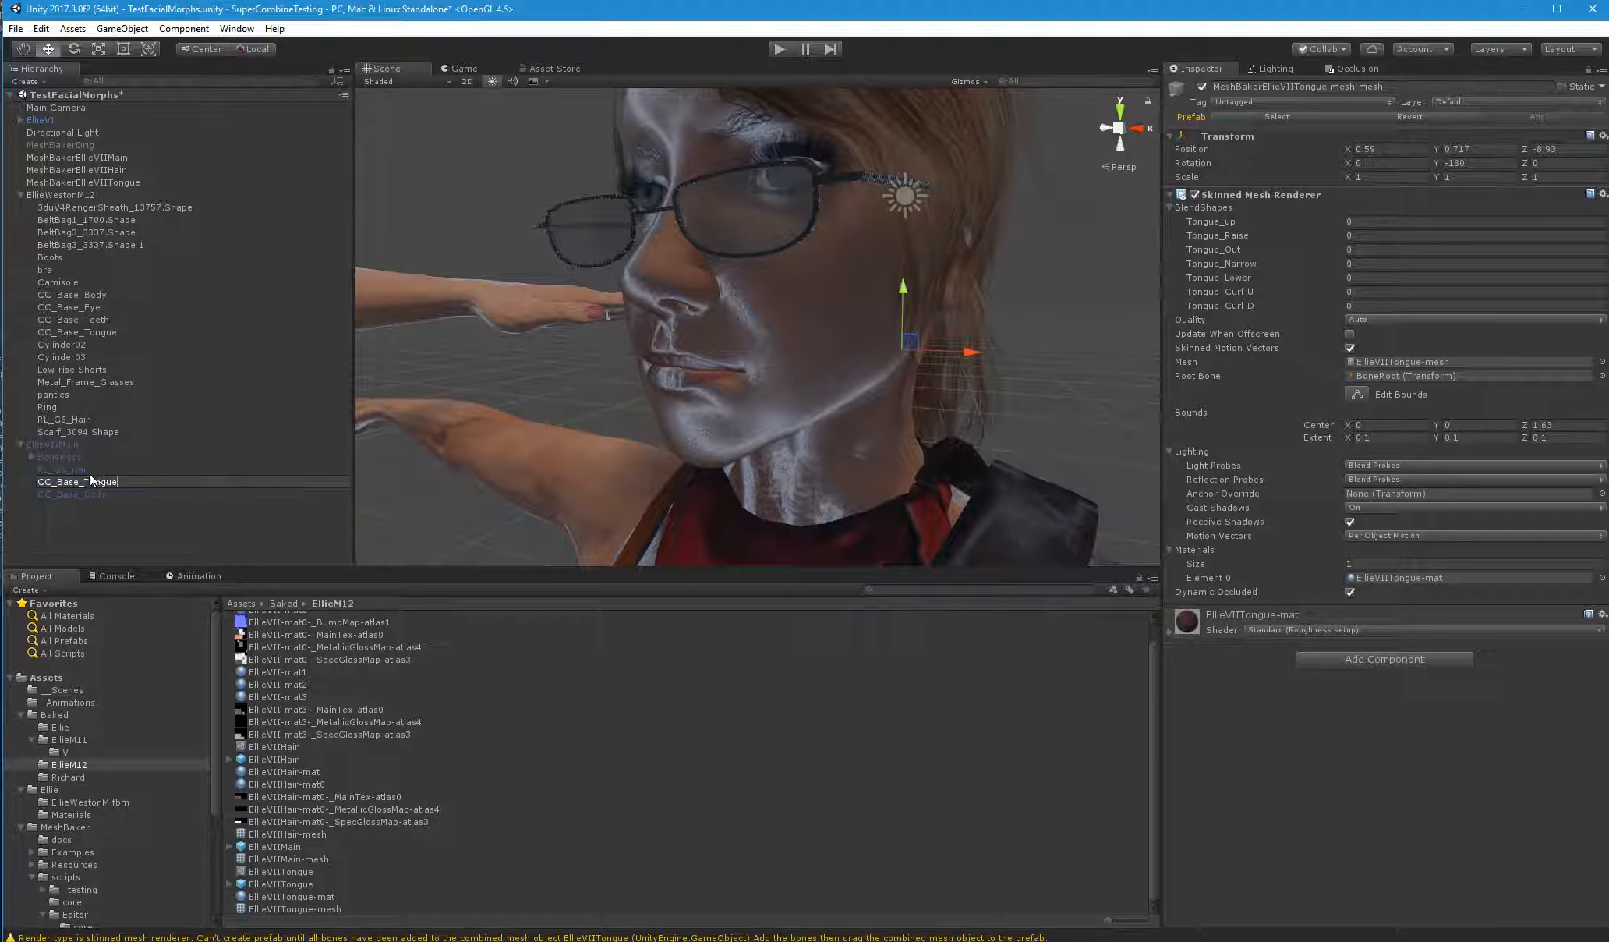
key(Return)
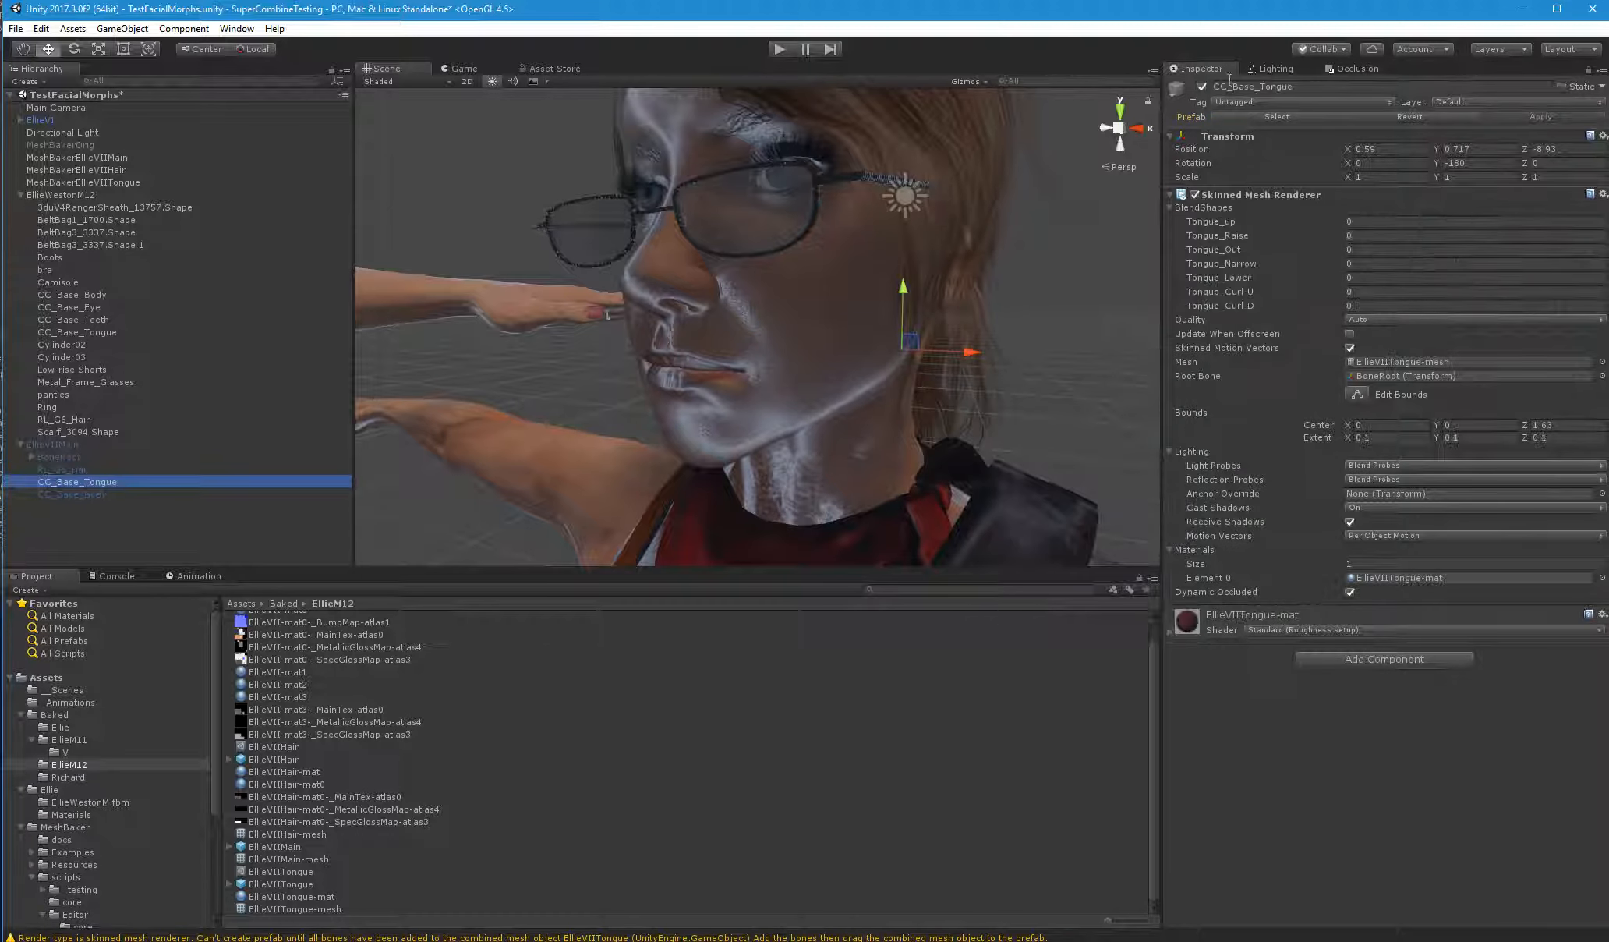
Review the blend shapes and renderer settings of EllieVIIMain's CC_Base_Body, its BoneRoot transform and EllieVIIMain's Animator
click(113, 494)
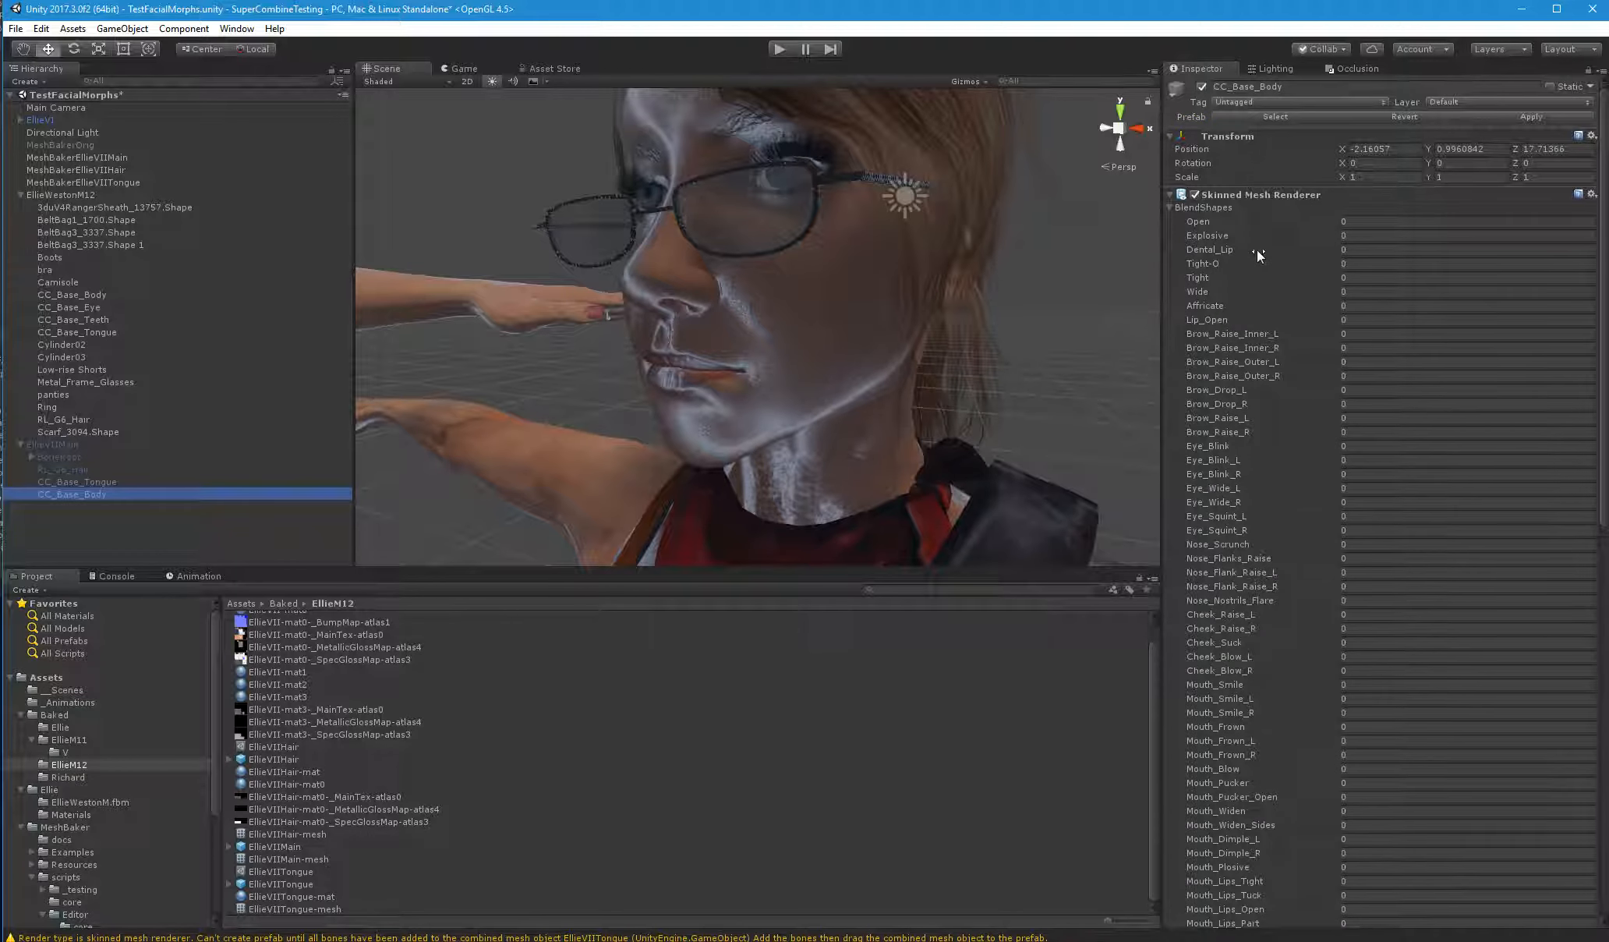
scroll(1257, 247, down, 10)
scroll(1248, 579, up, 10)
click(1172, 217)
click(1172, 213)
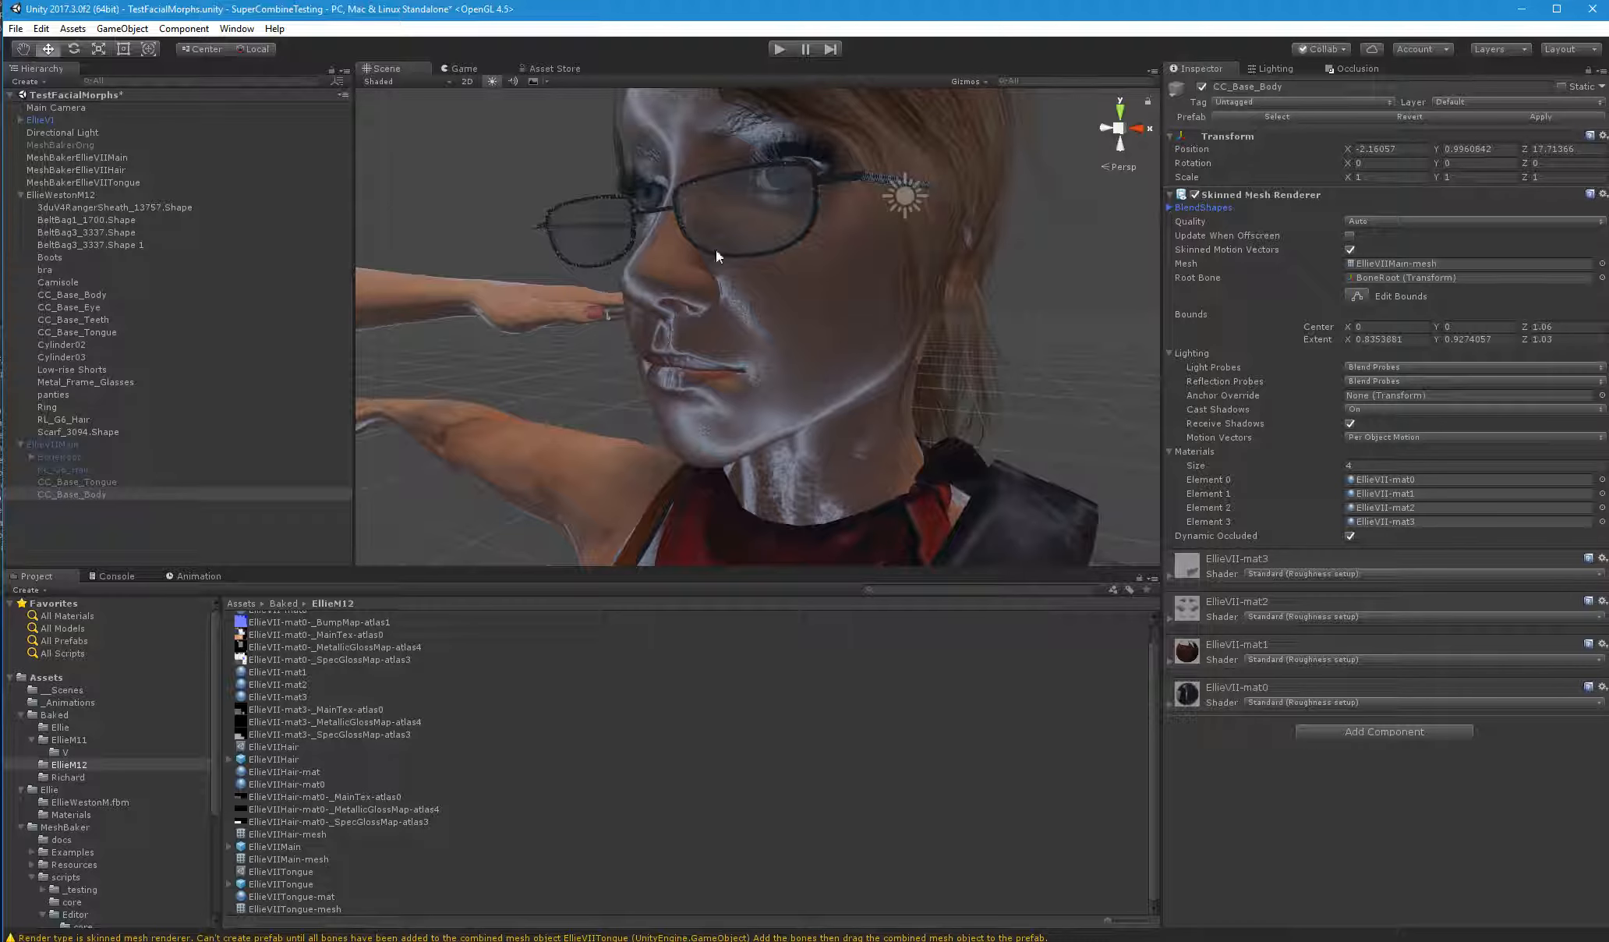
click(78, 458)
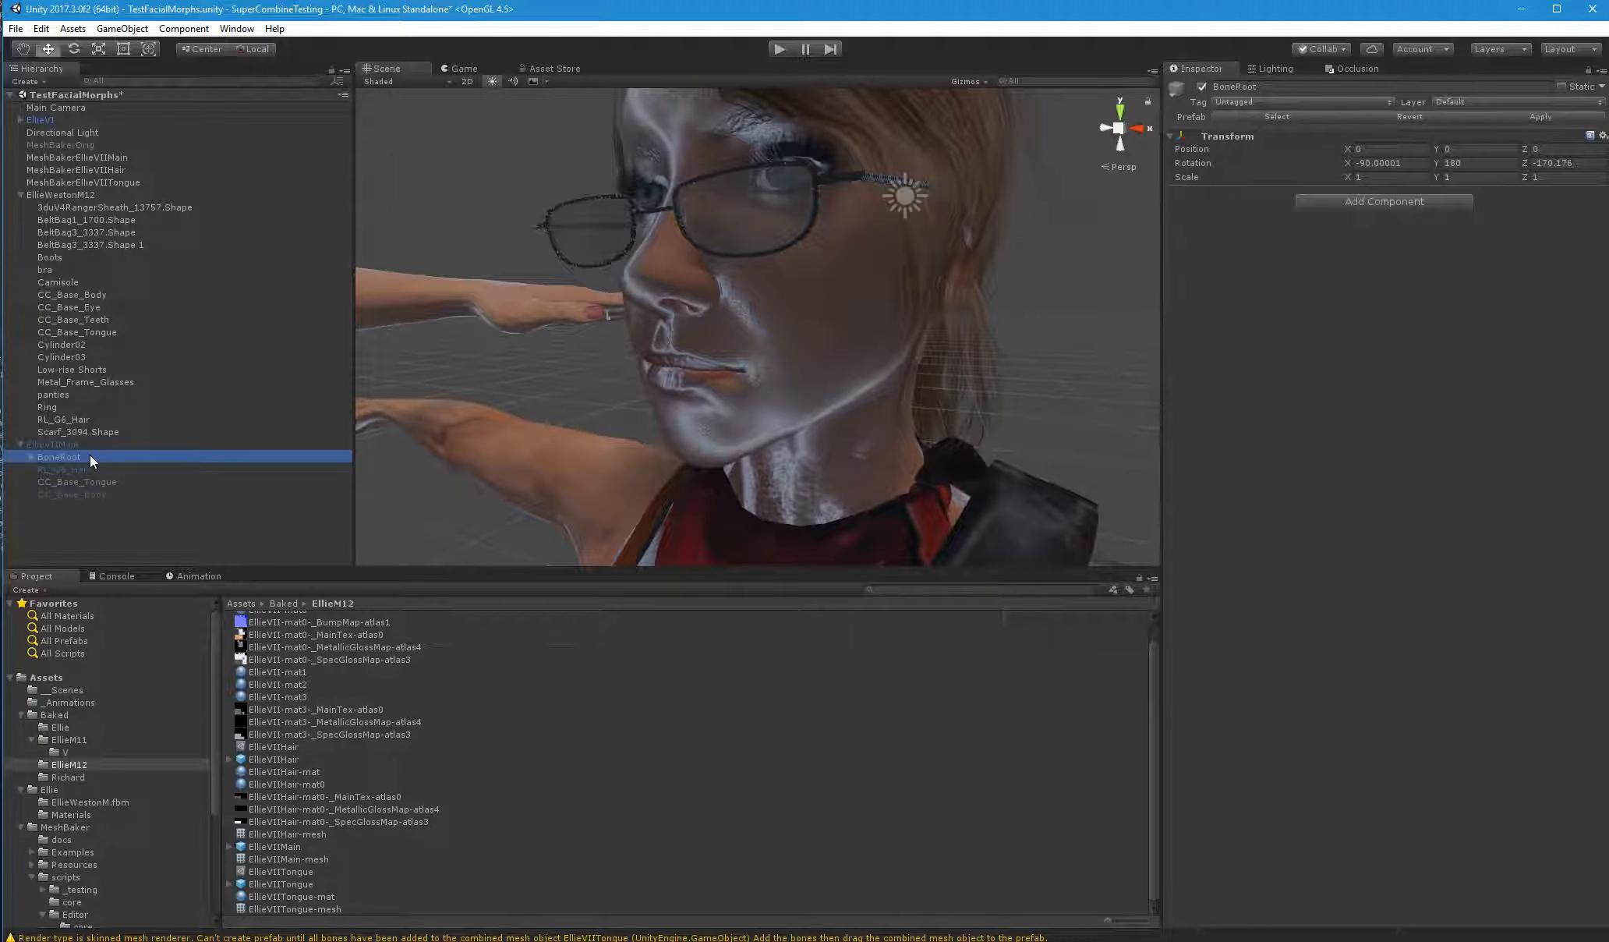
click(78, 445)
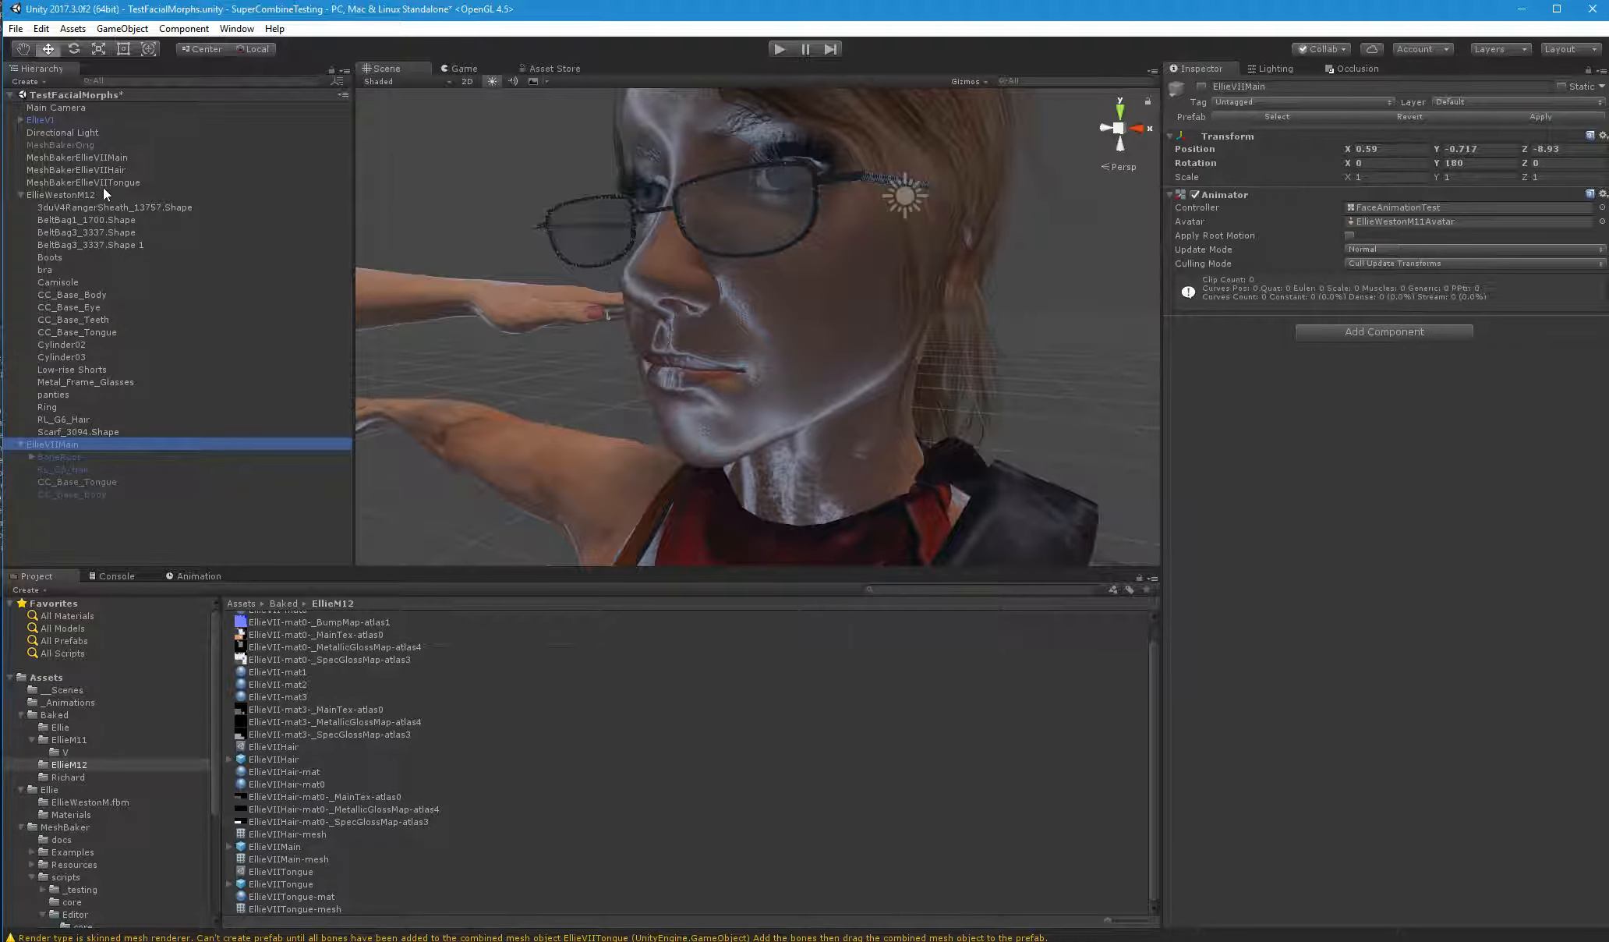
Deactivate EllieWestonM12 and activate EllieVIIMain in its place, applying EllieVIIMain's changes to its prefab
click(799, 200)
click(1202, 88)
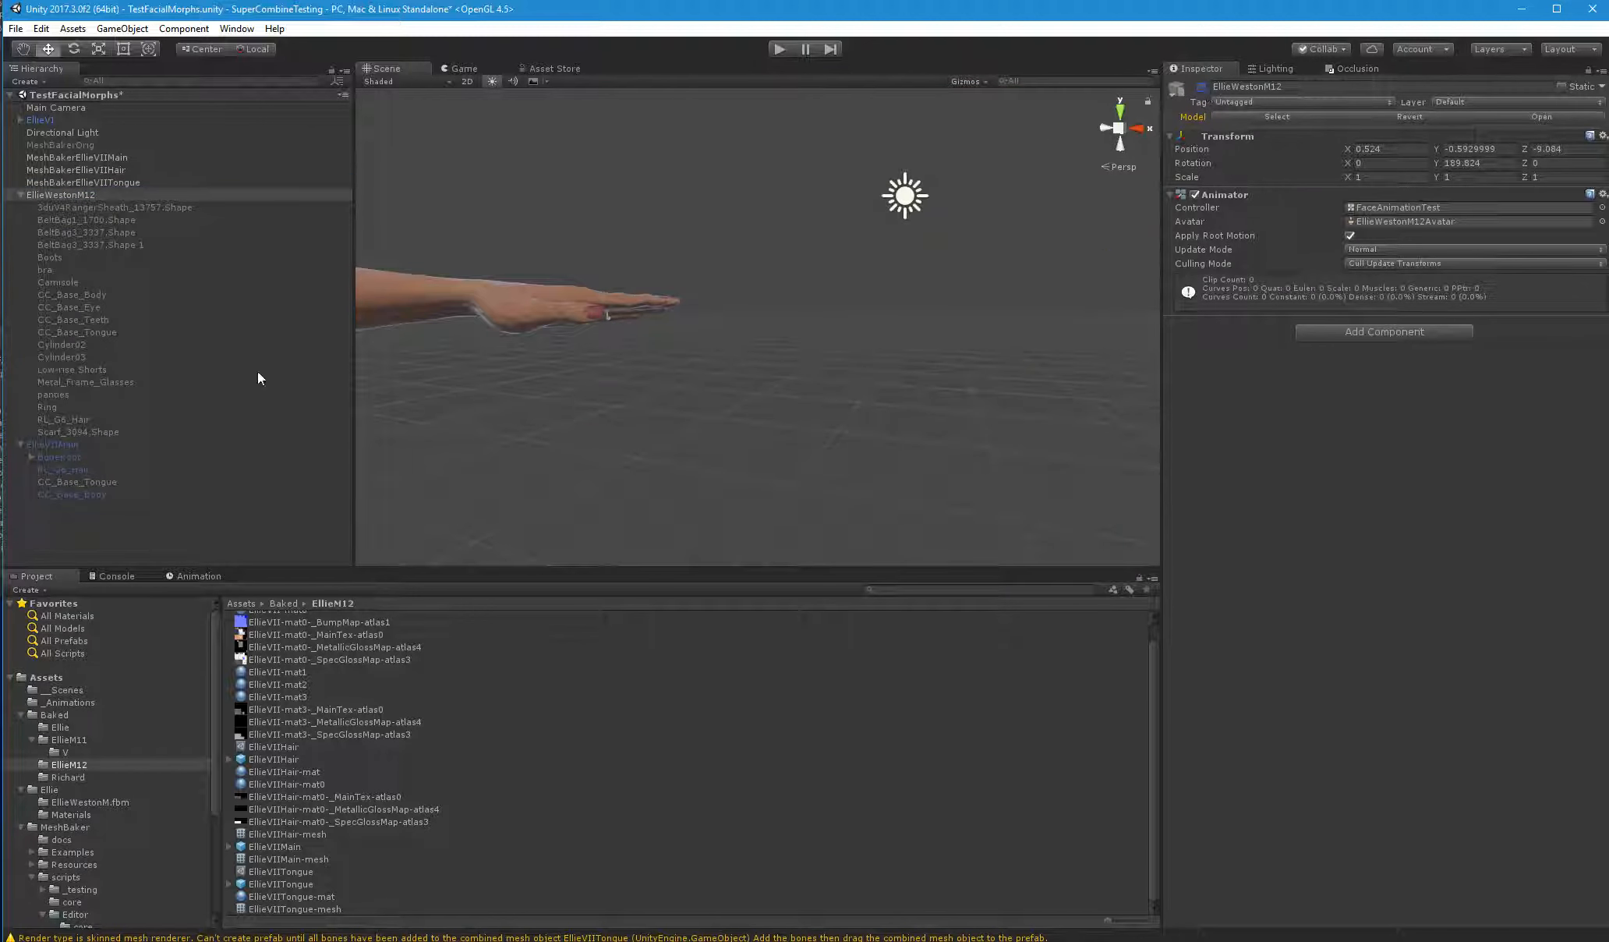
click(64, 444)
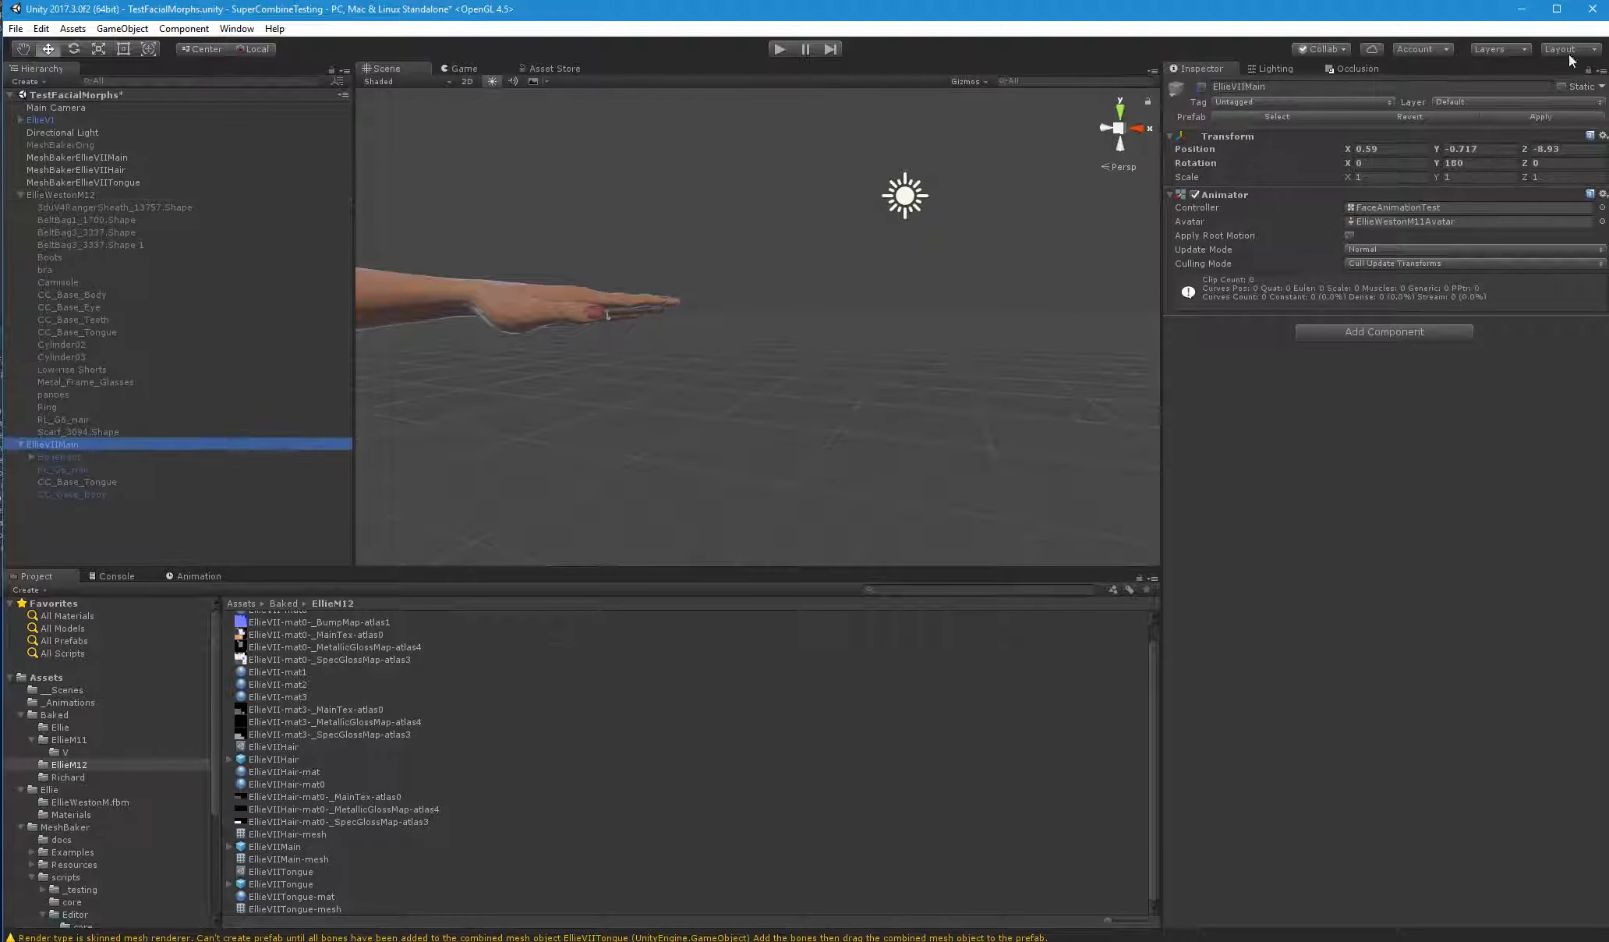
click(1202, 86)
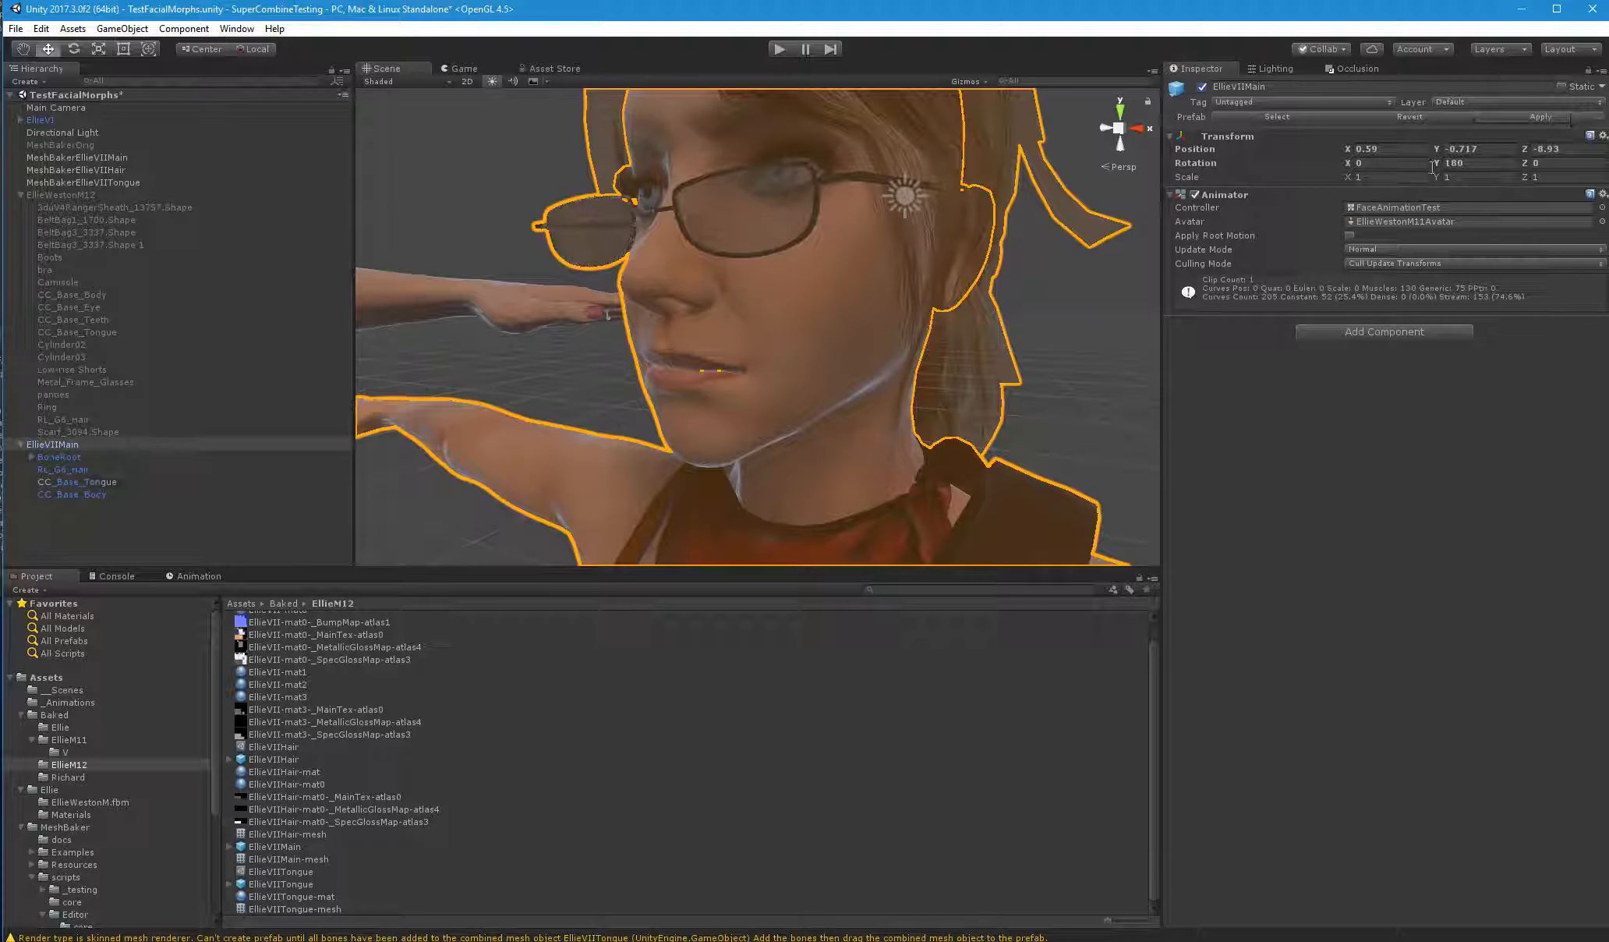
middle_drag(1032, 379, 1099, 378)
click(97, 527)
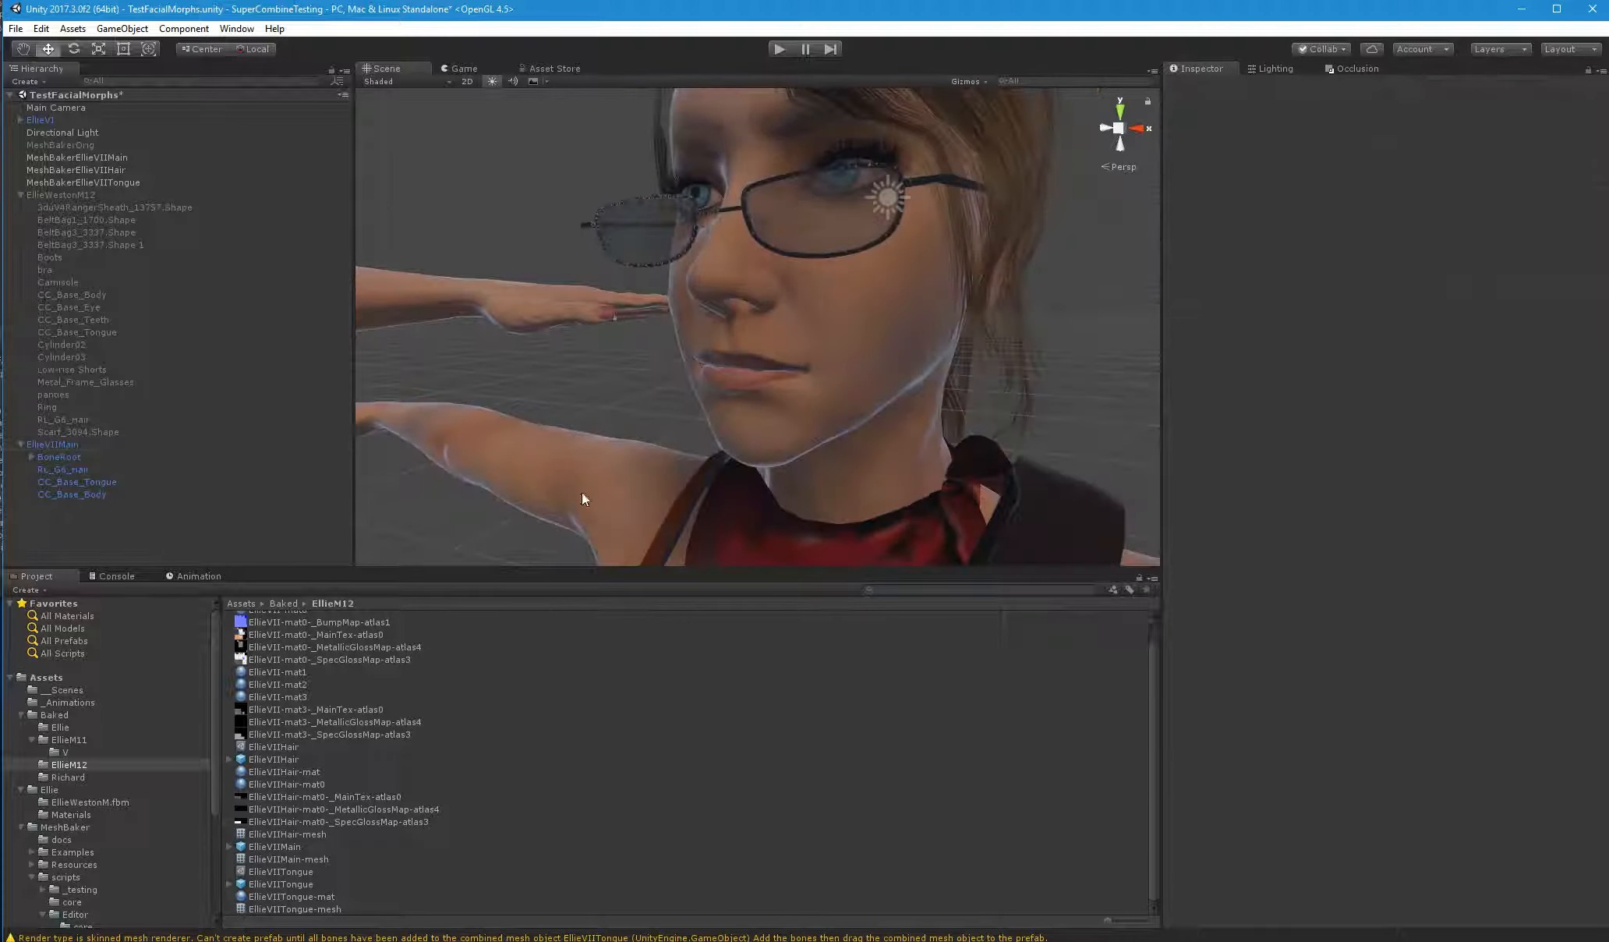
Run the scene and review the hair, tongue and body renderers of EllieVIIMain with the rendering statistics shown
middle_drag(581, 494, 824, 438)
right_drag(826, 436, 861, 404)
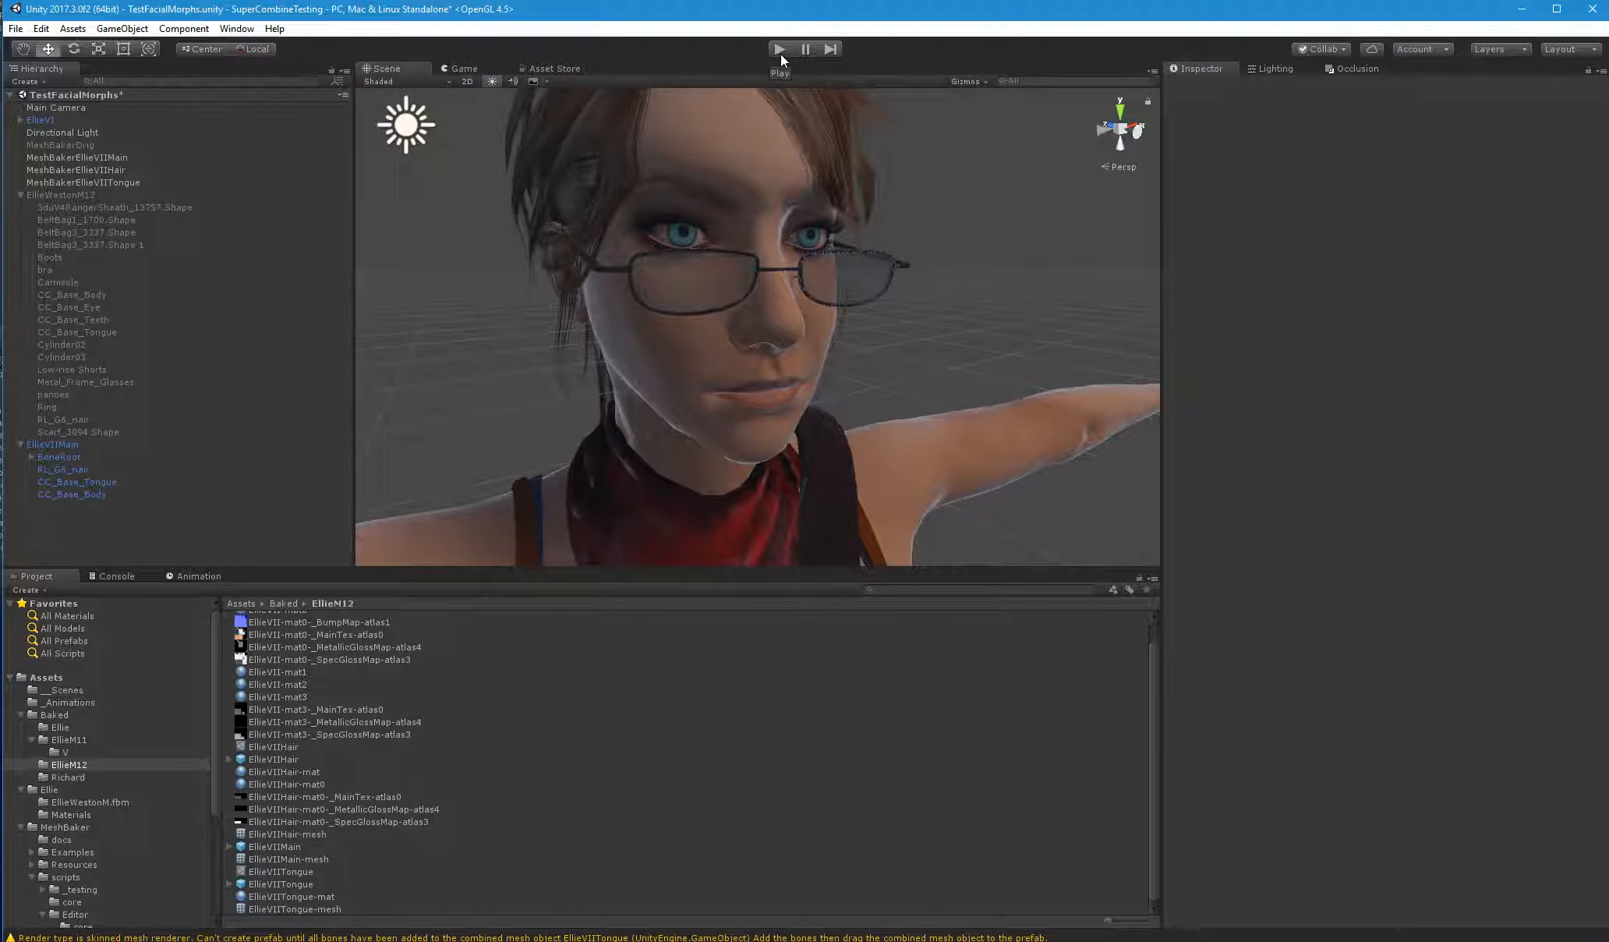
click(780, 54)
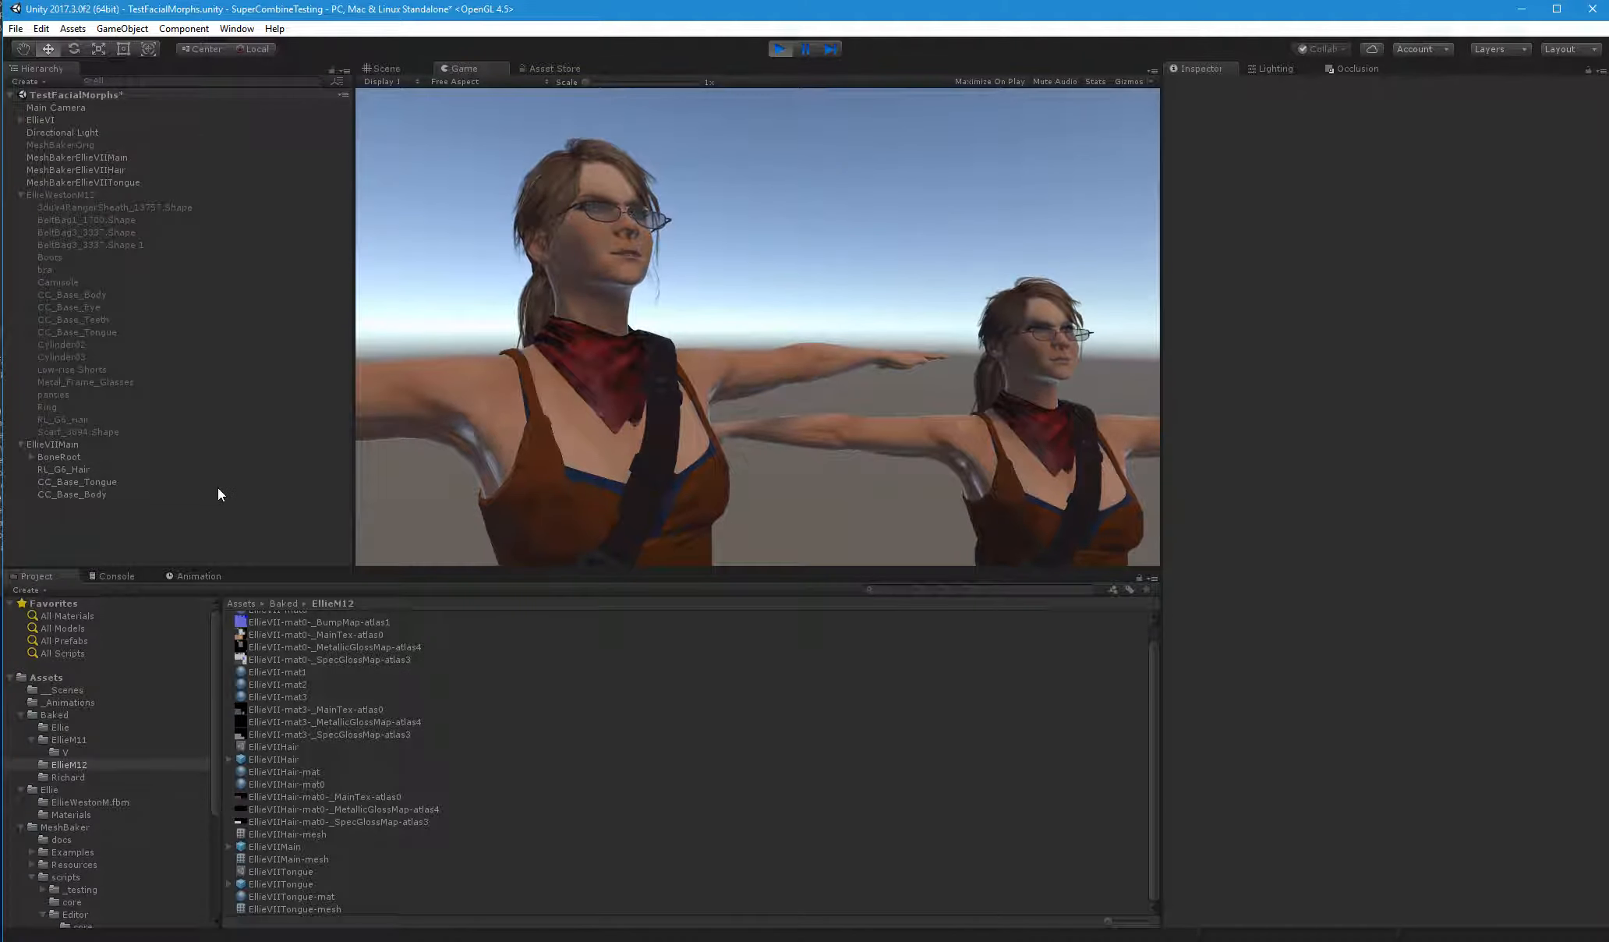
click(82, 472)
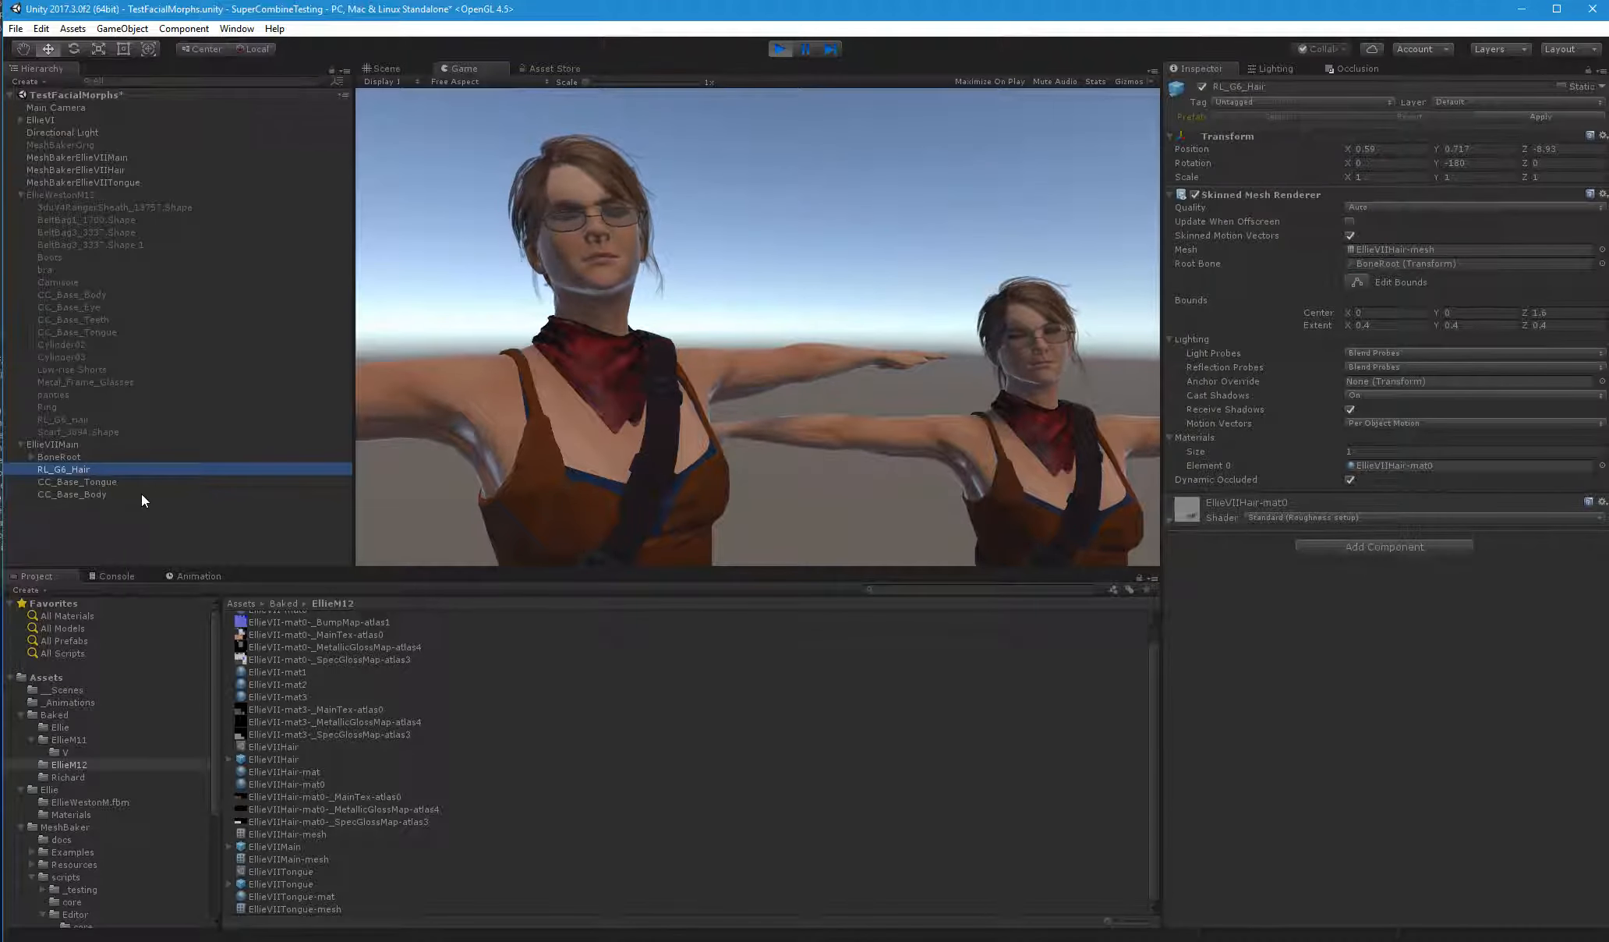
click(97, 483)
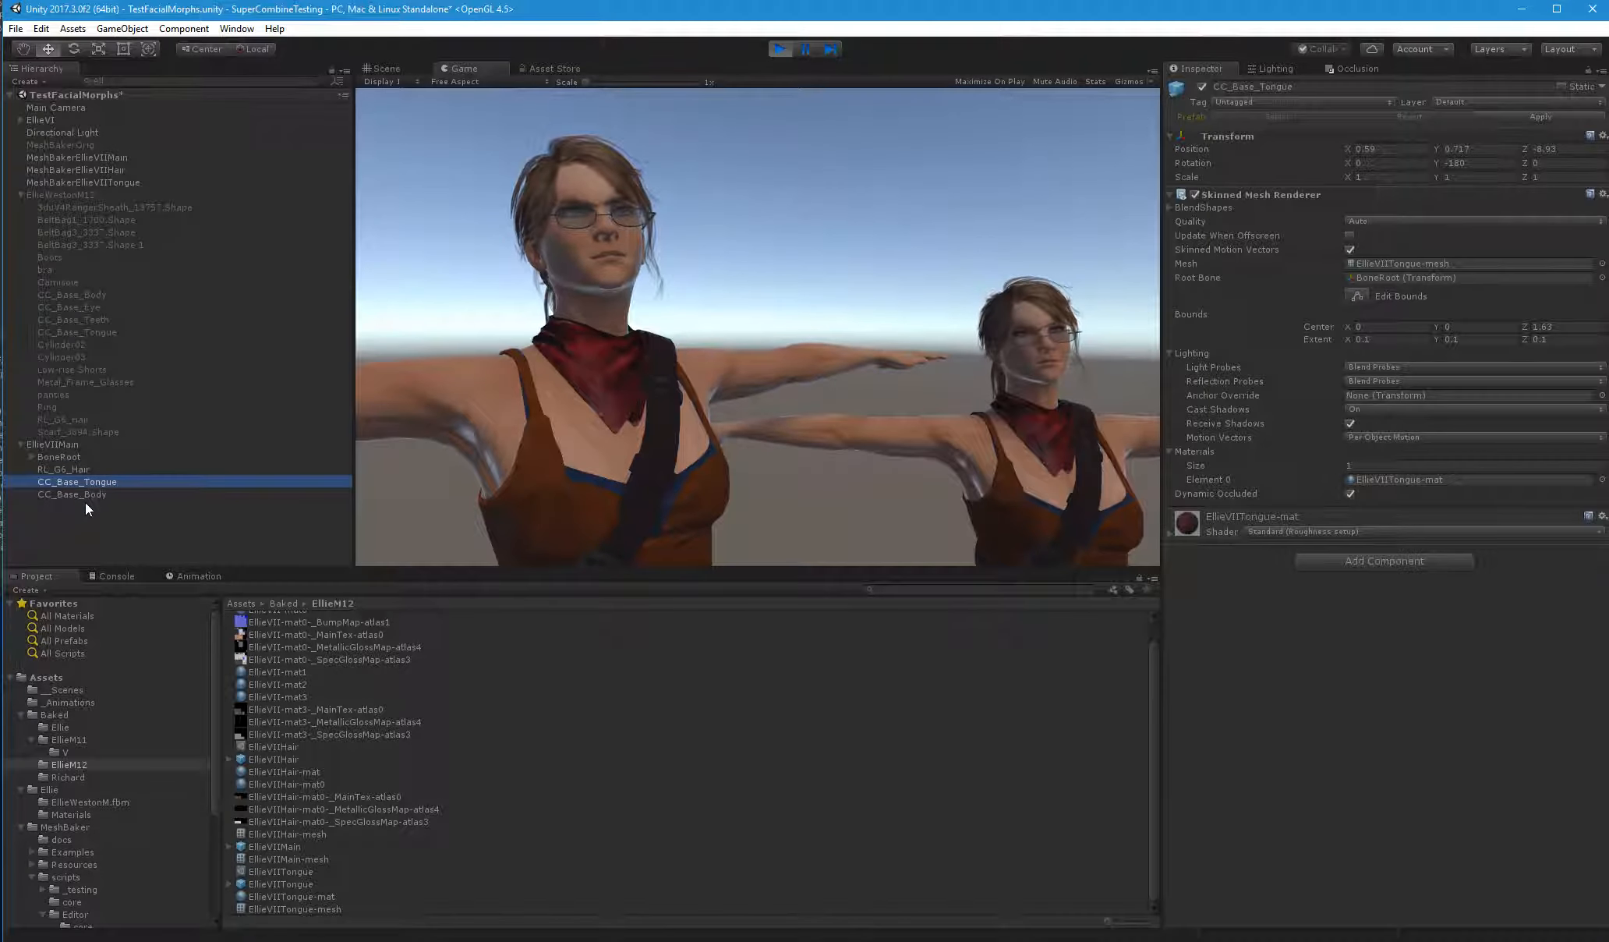
click(86, 495)
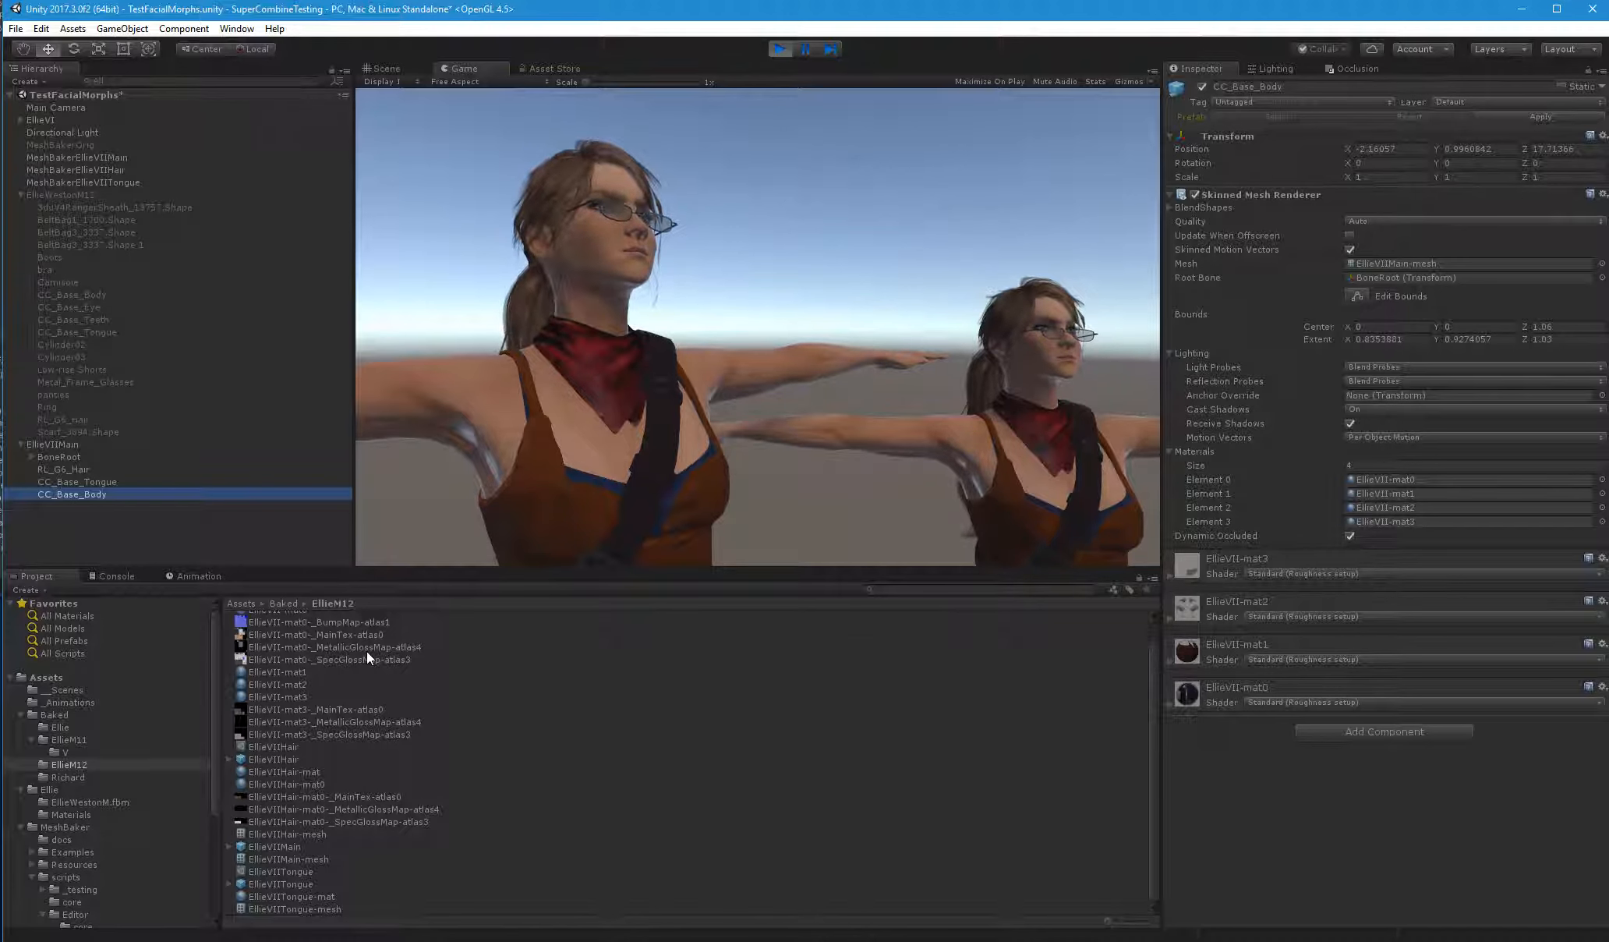
click(1095, 81)
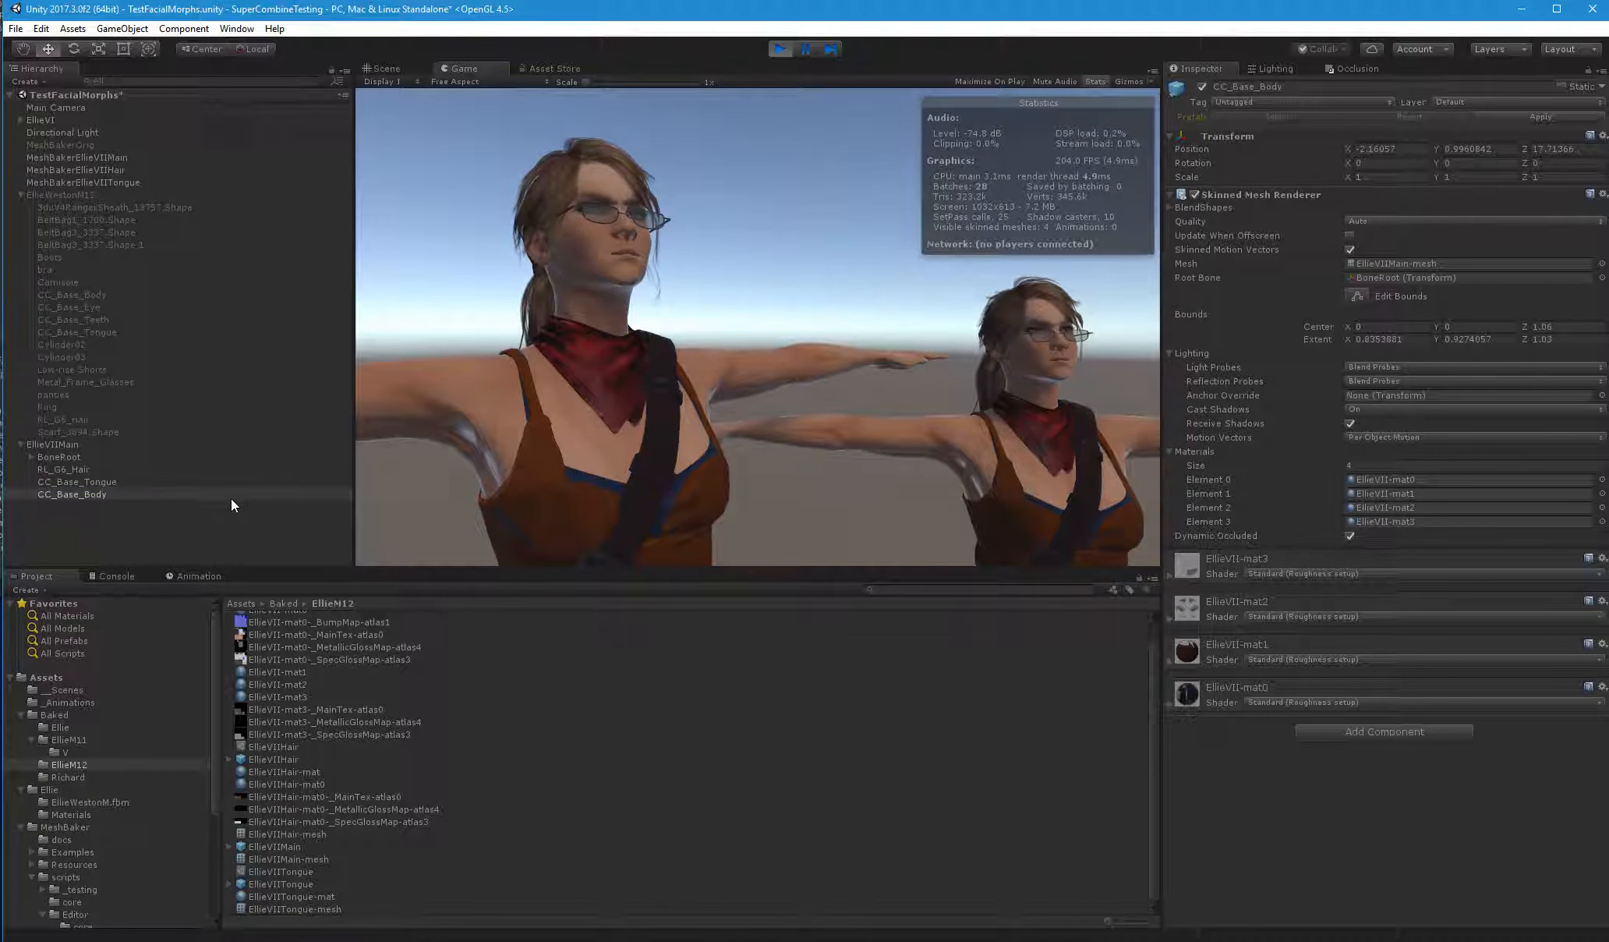
Deactivate and reactivate EllieVIIMain in the running scene to compare the rendering statistics without and with it
click(75, 446)
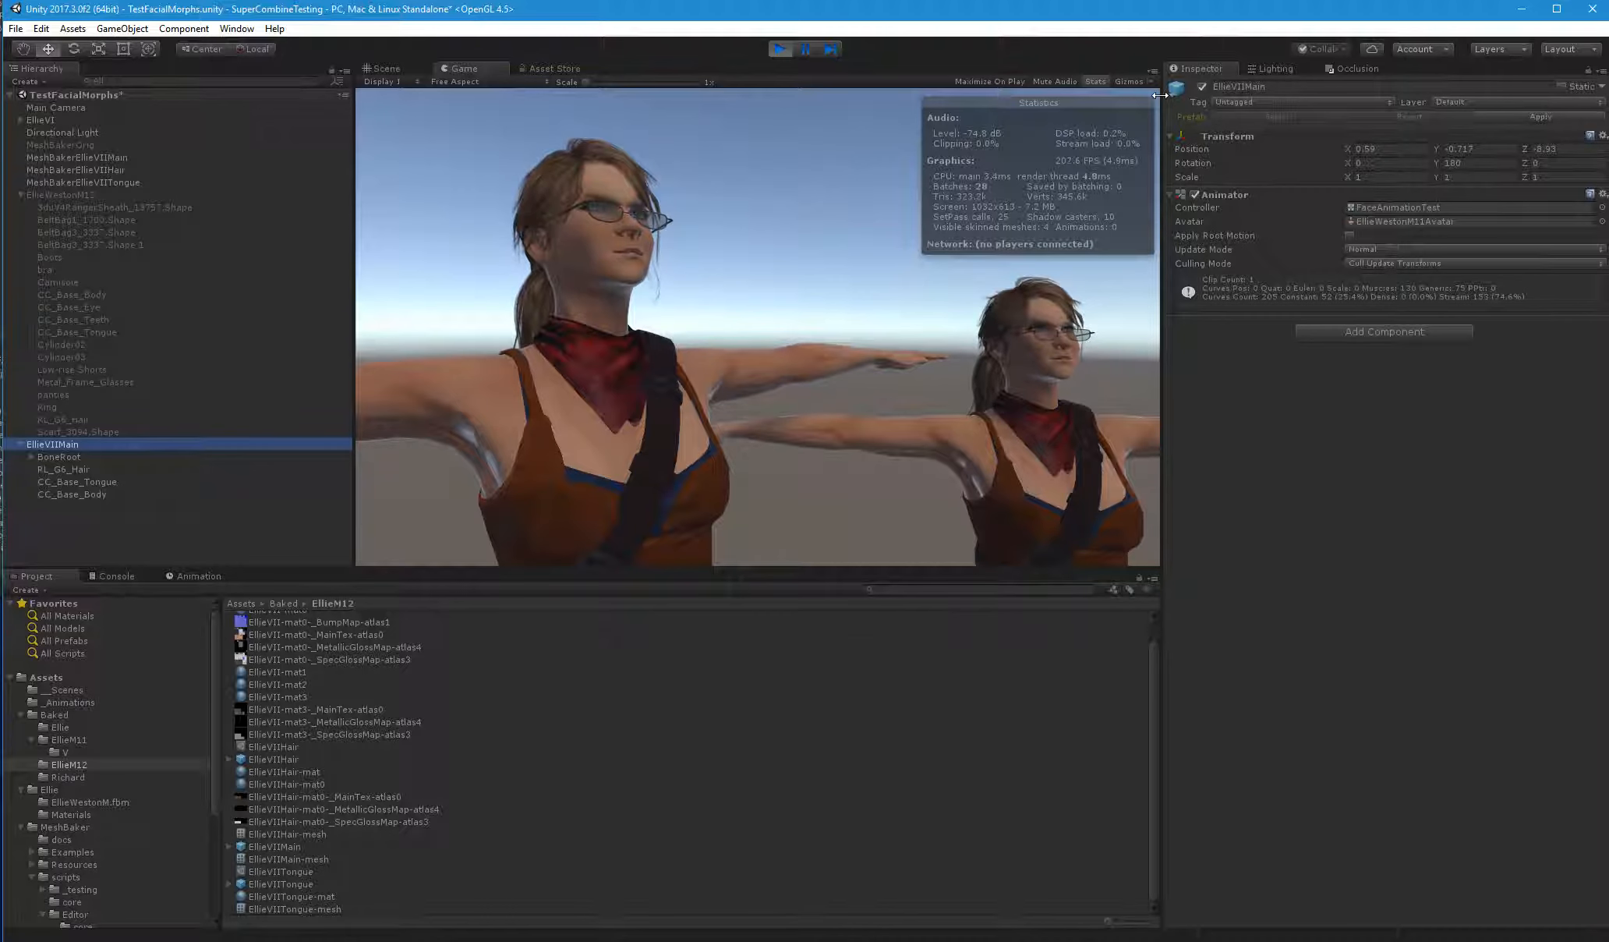
click(1203, 87)
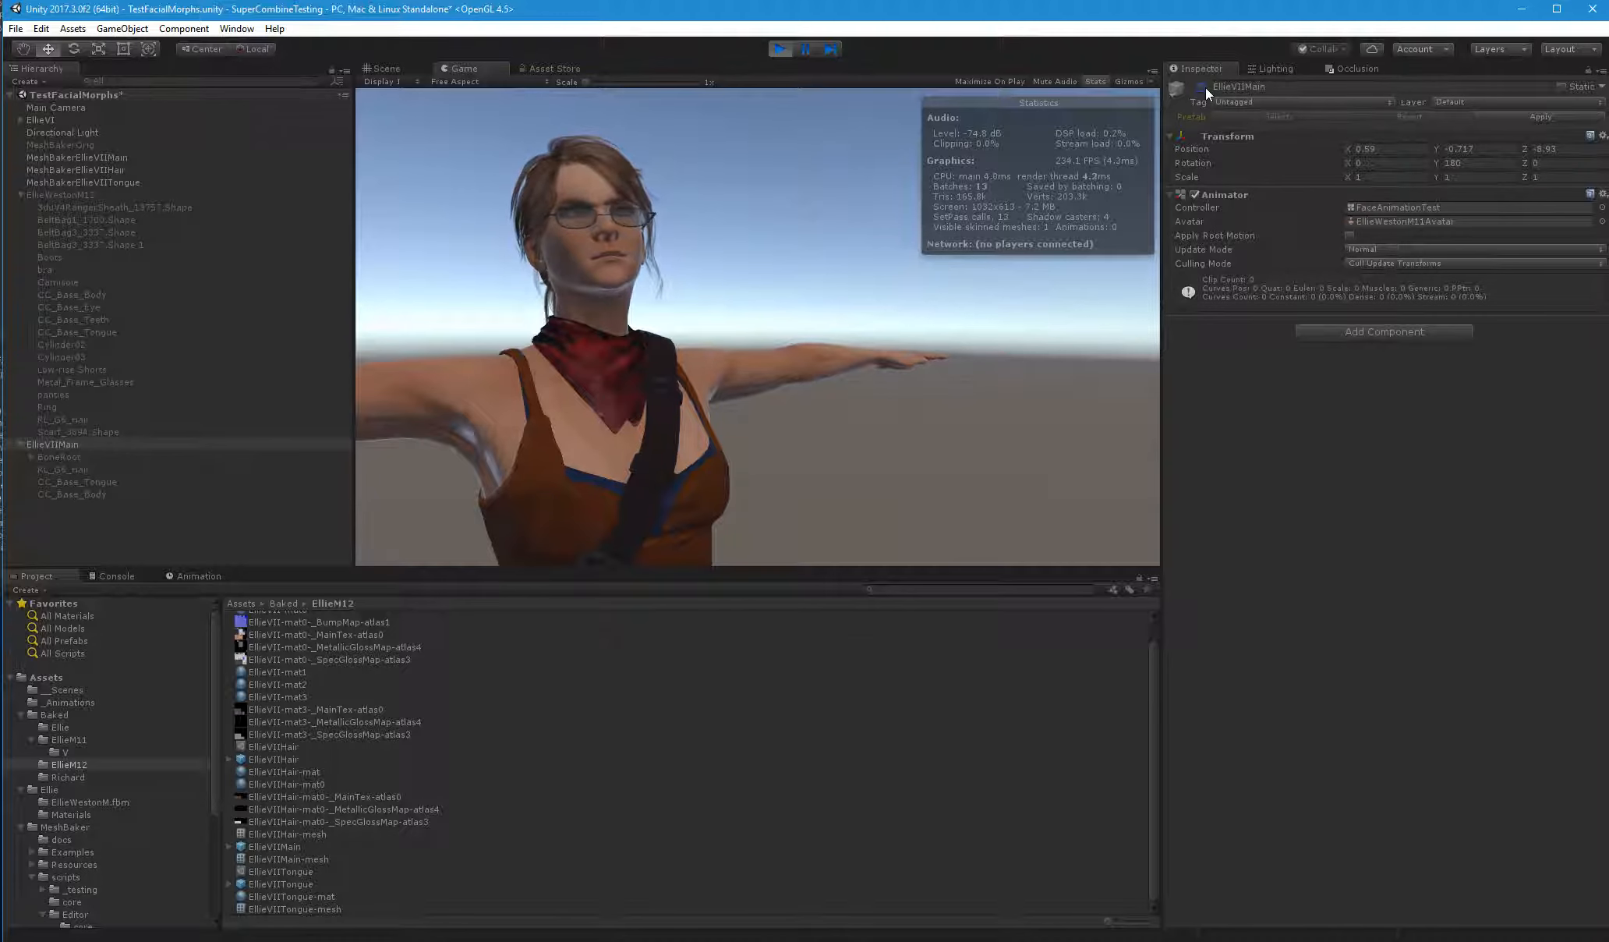
click(1202, 86)
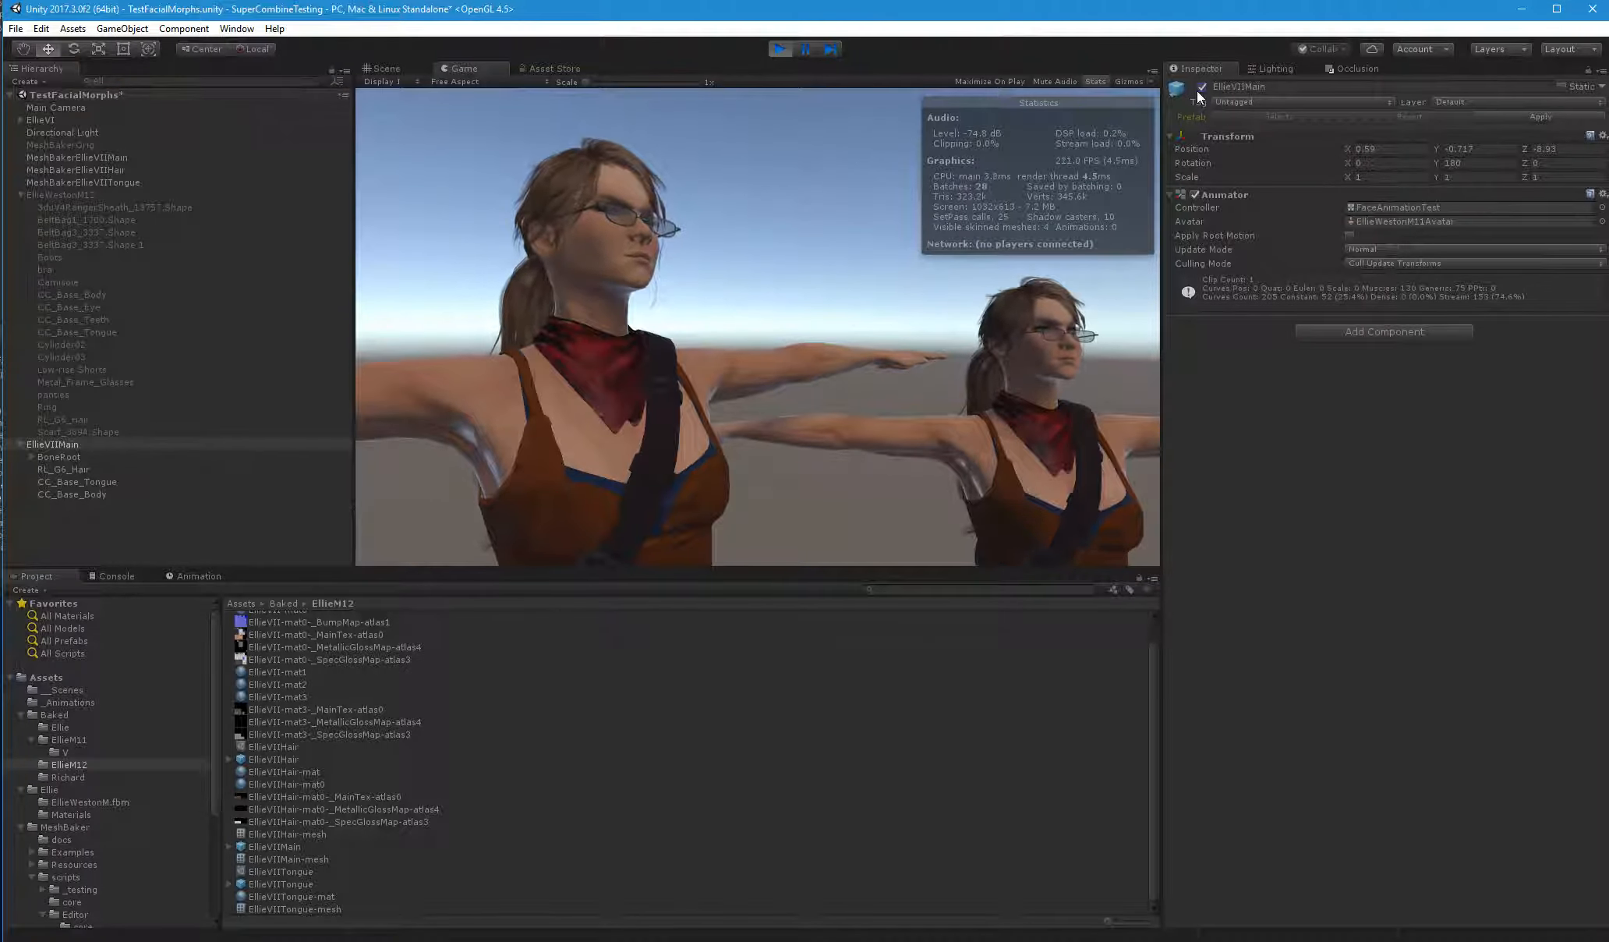
Try Cast Shadows set to Off on EllieVIIMain's CC_Base_Tongue in the running scene, review CC_Base_Body and stop the scene
click(93, 481)
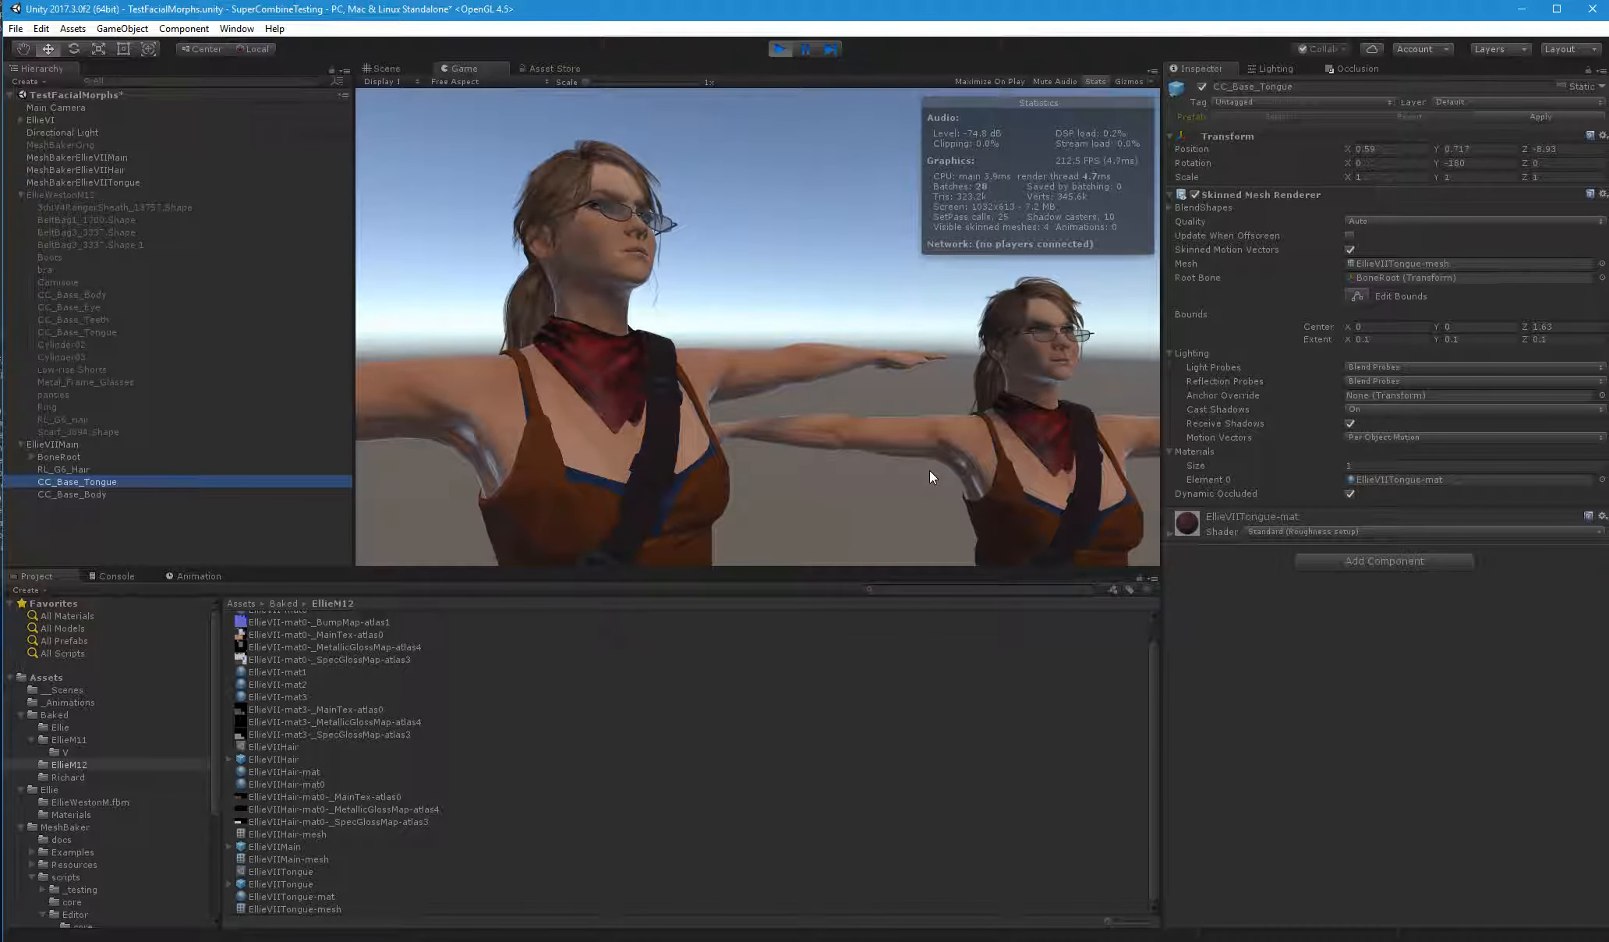
click(1391, 406)
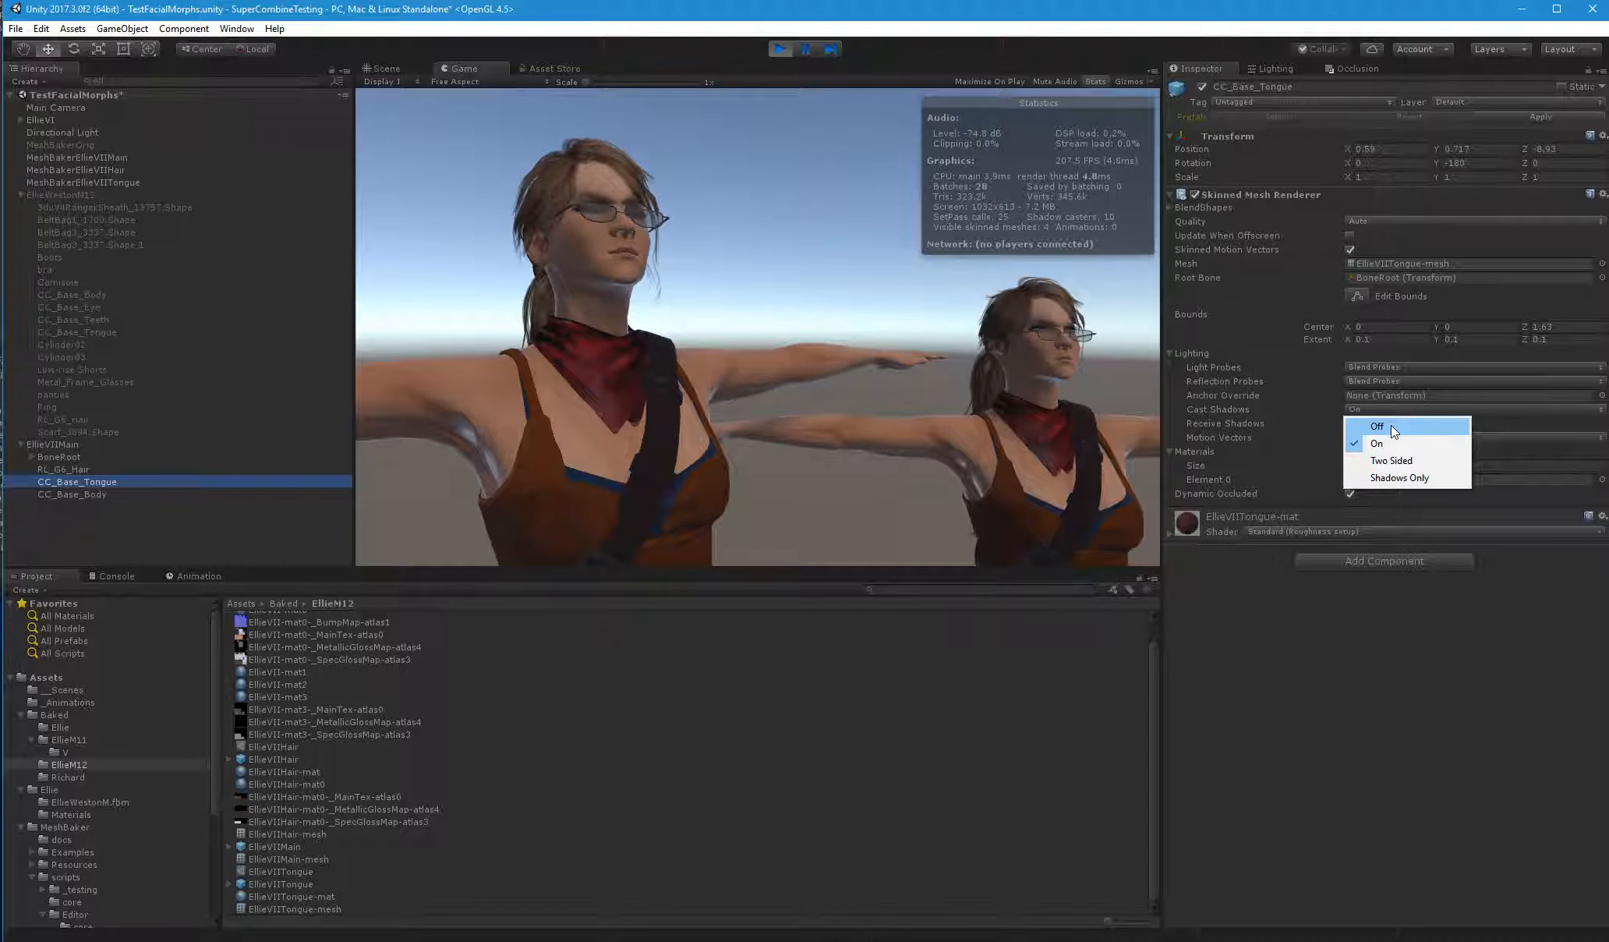
click(1392, 428)
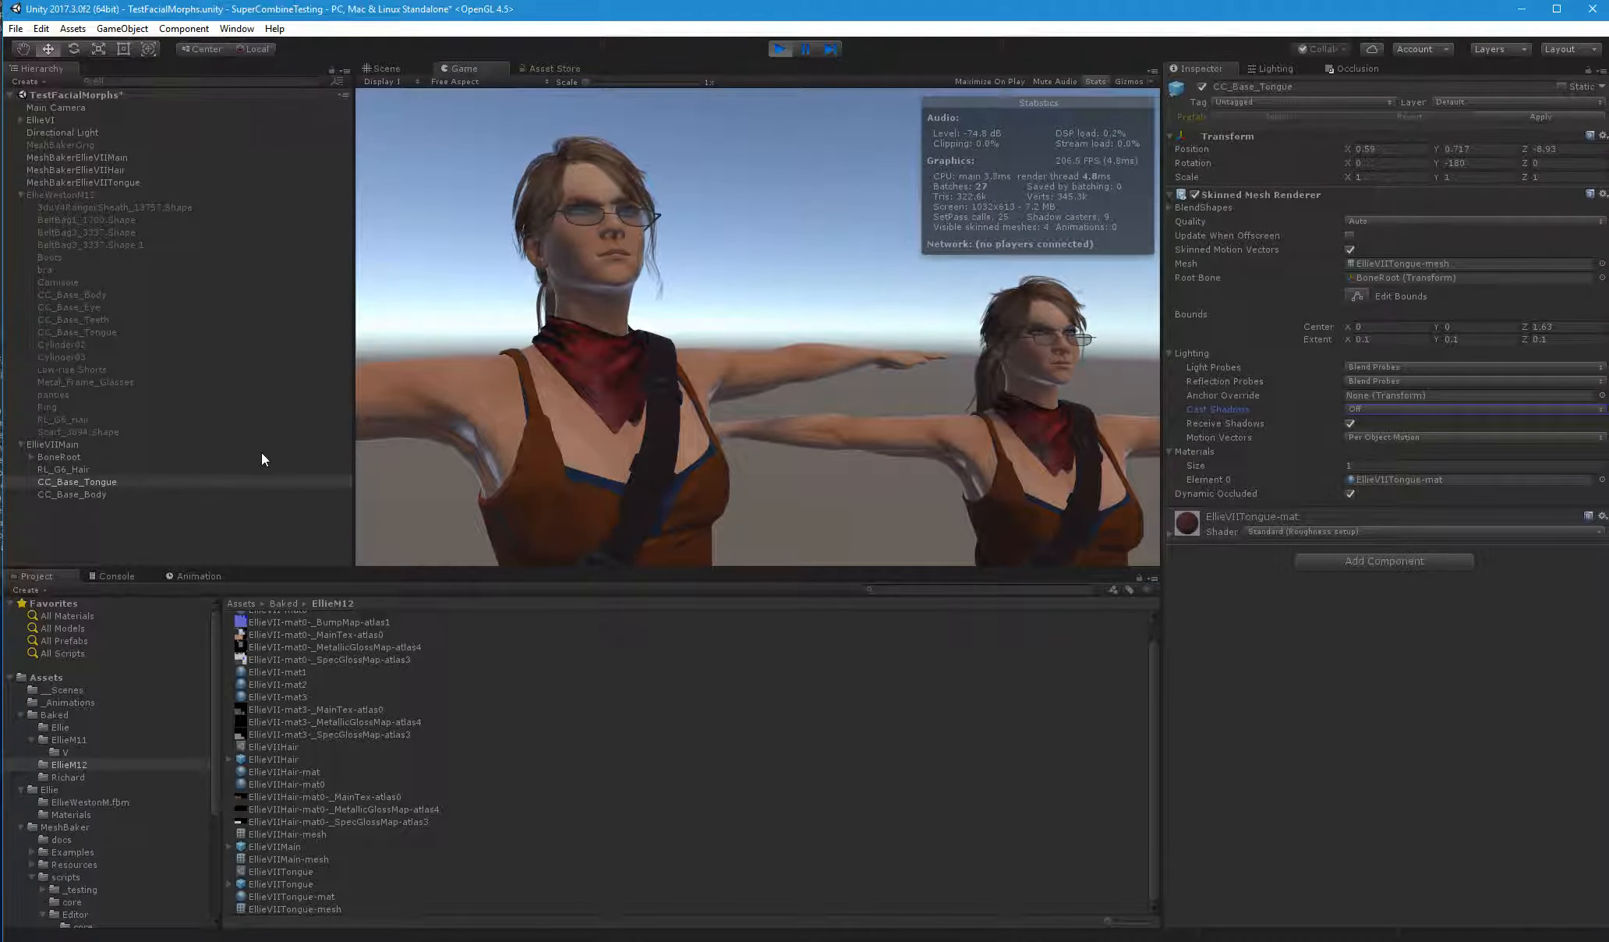
click(93, 493)
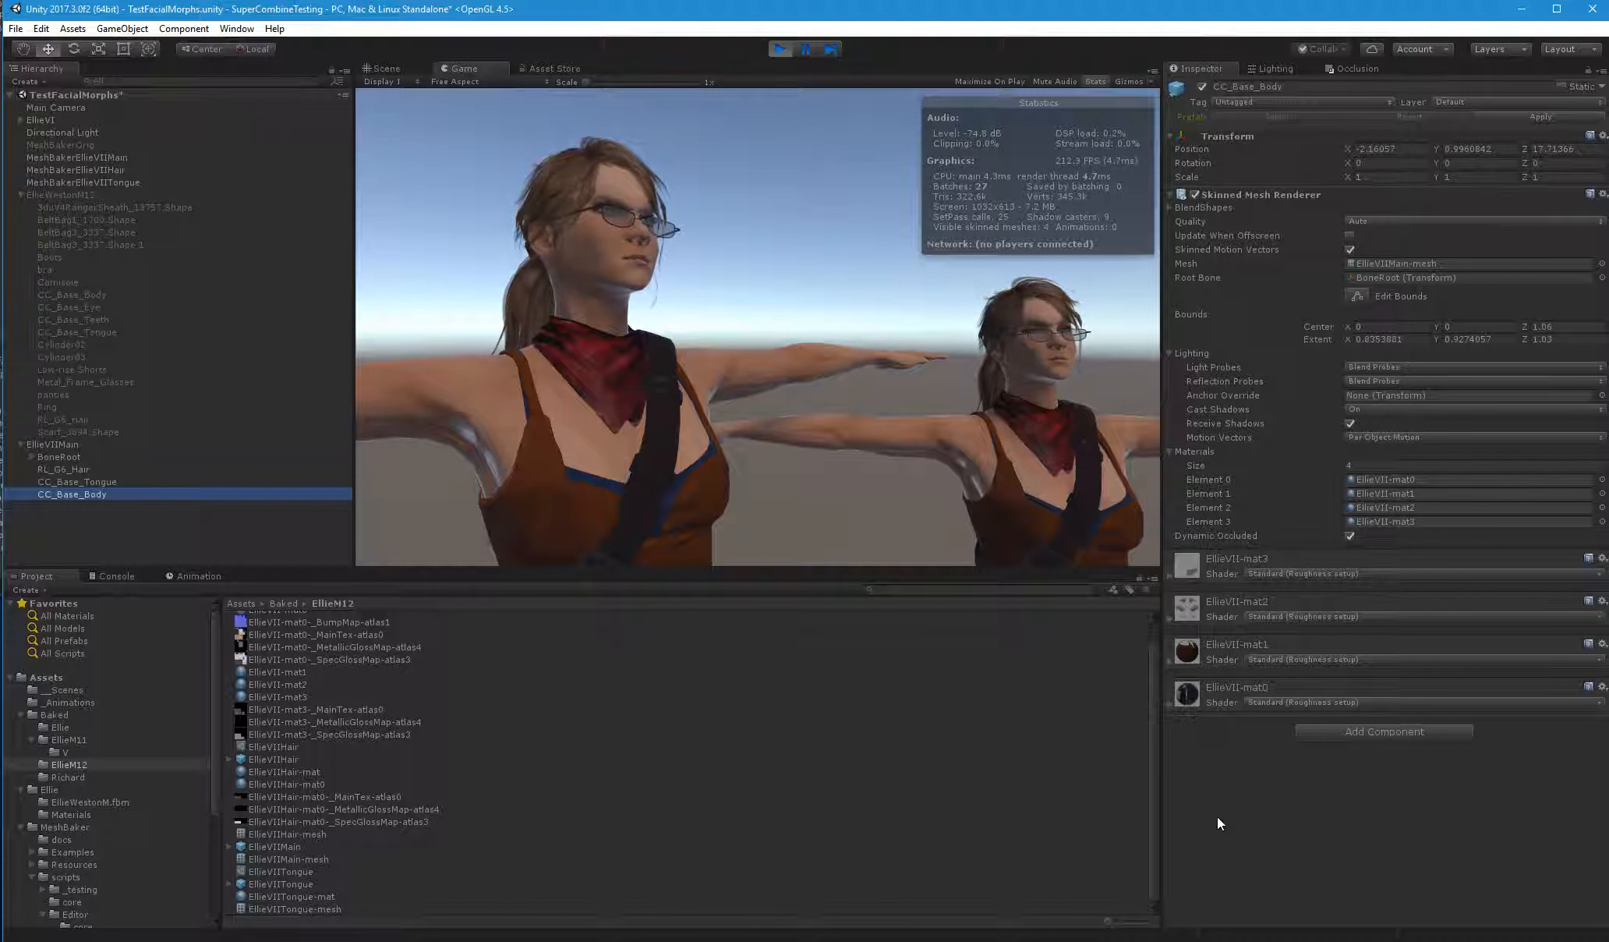
click(782, 49)
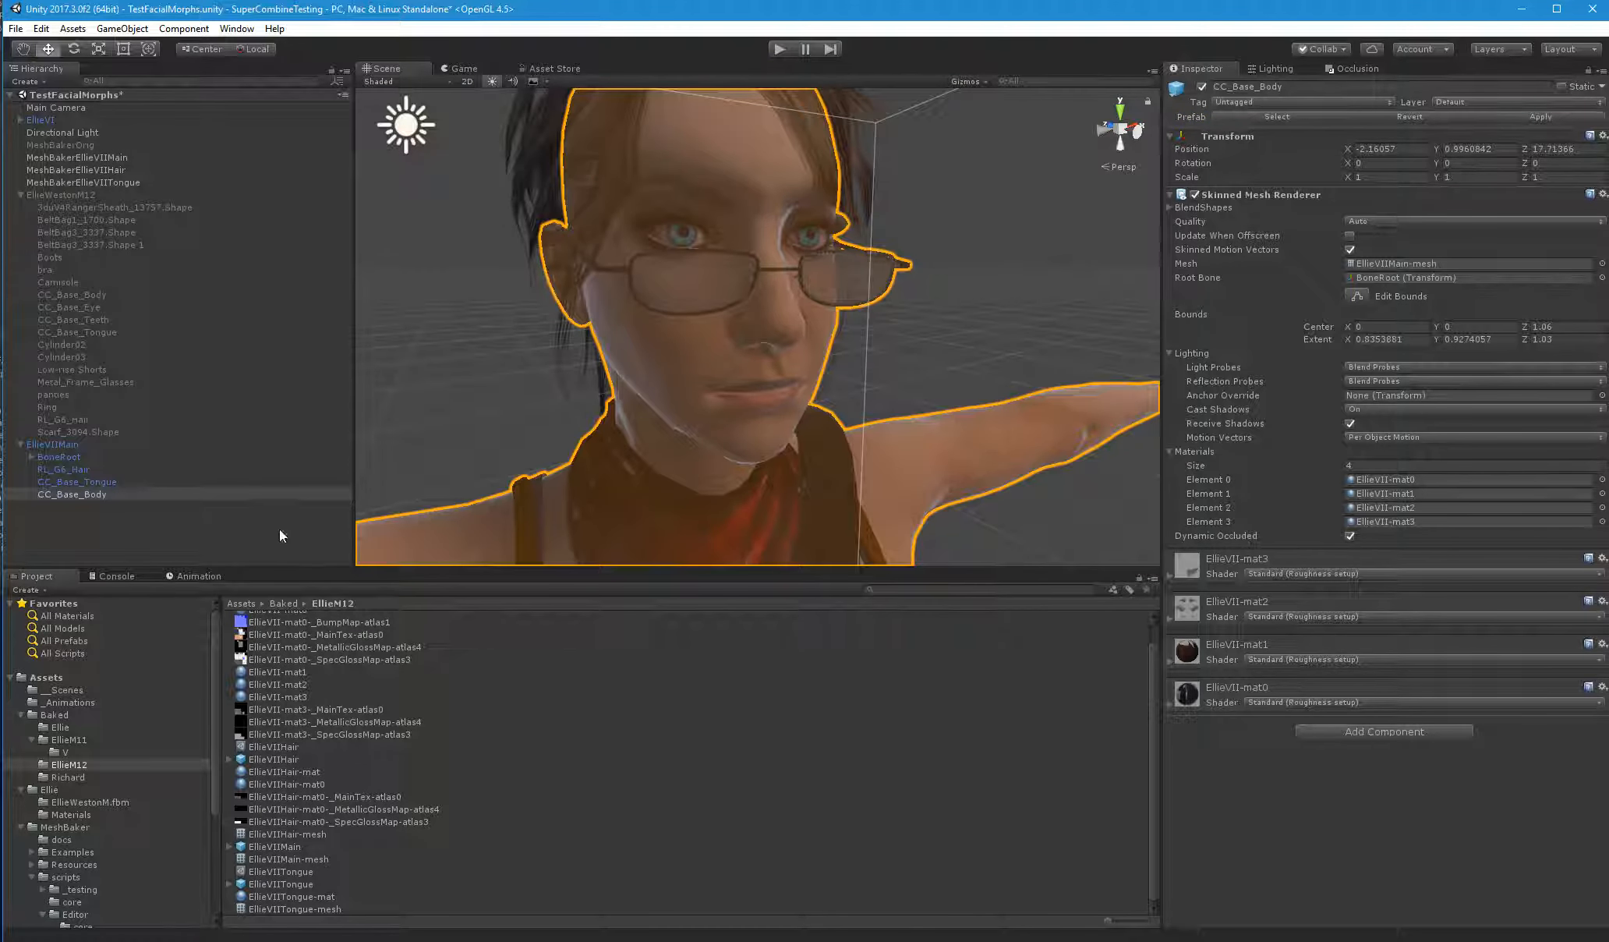
Set Cast Shadows to Off on EllieVIIMain's CC_Base_Tongue and apply the change to the prefab
click(97, 481)
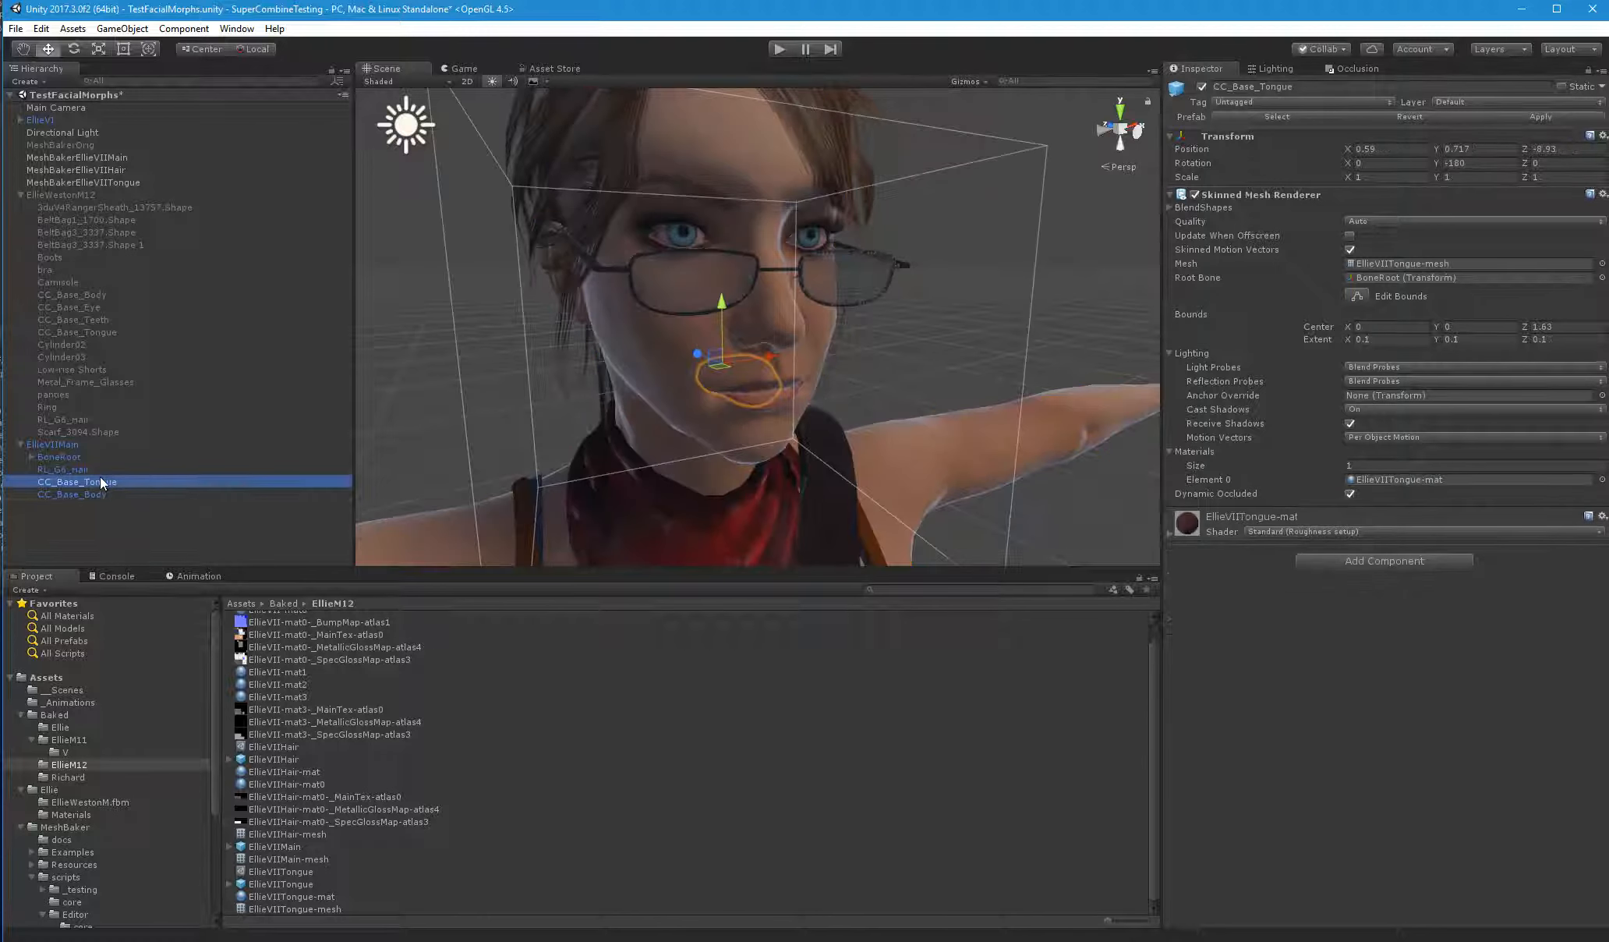
click(1360, 411)
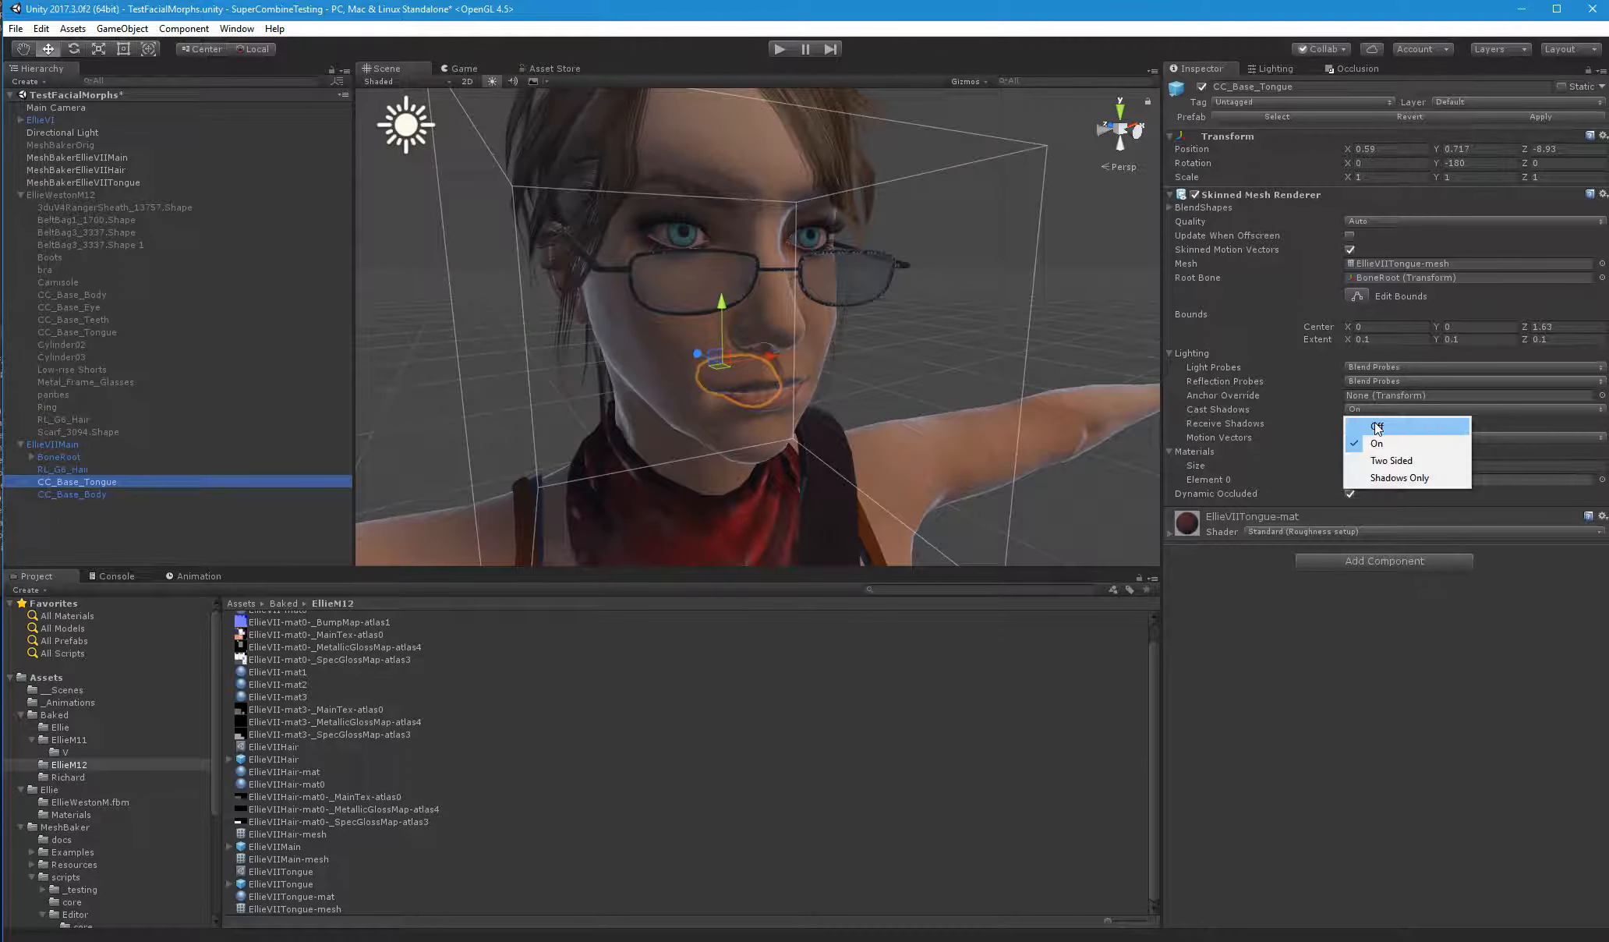
click(1373, 426)
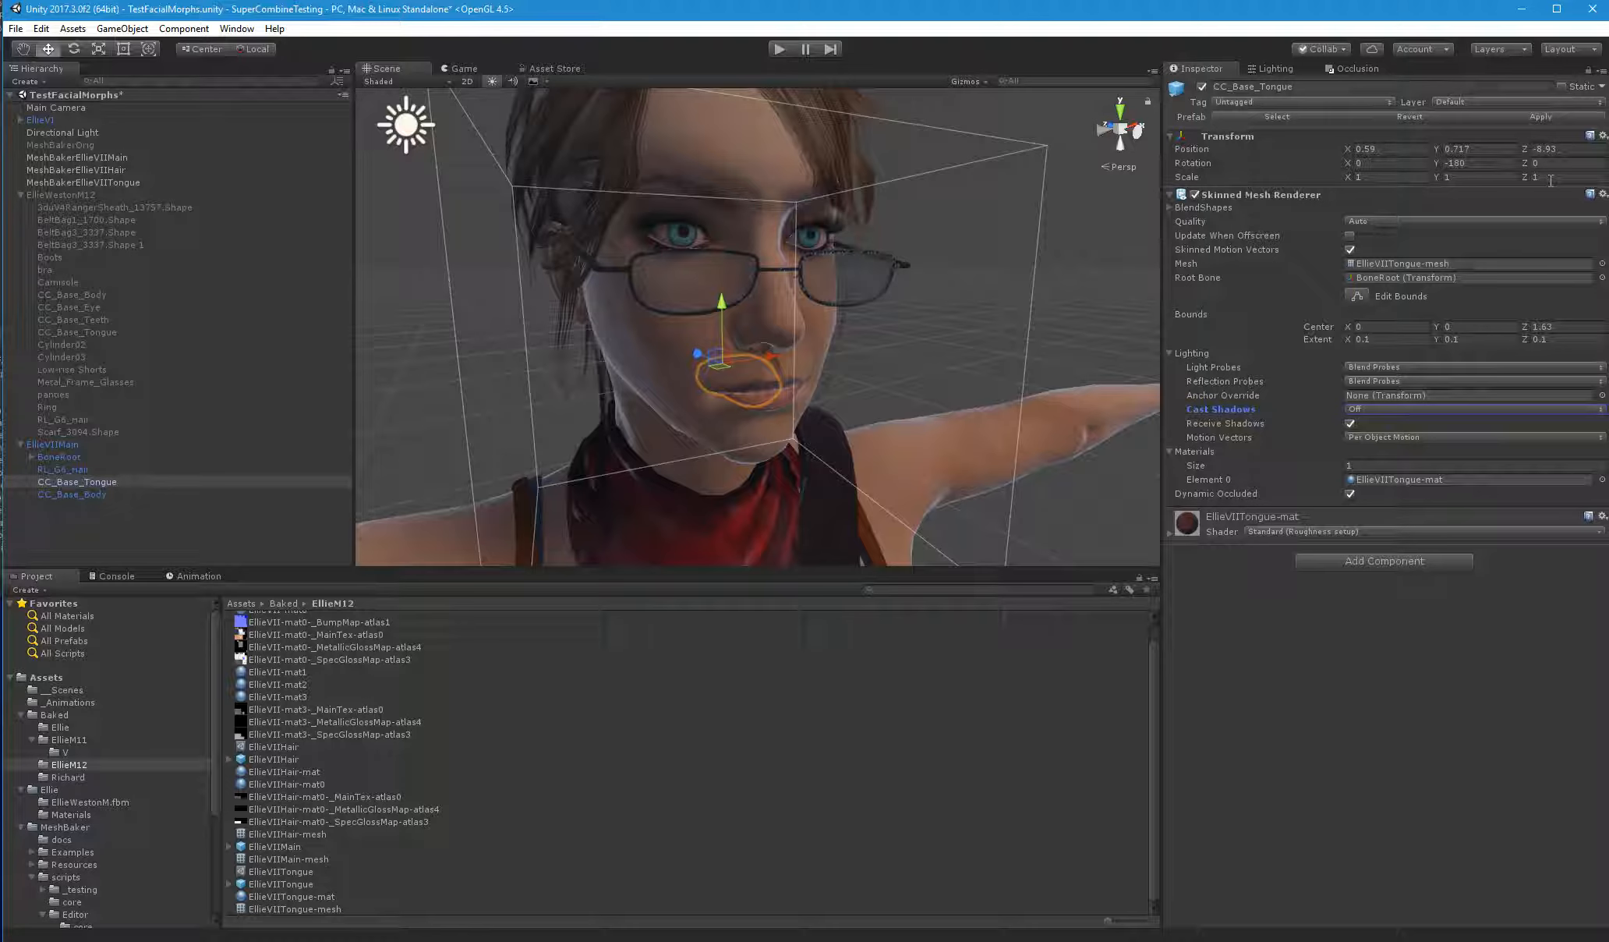
click(1550, 118)
Switch to Visual Studio and examine the blend shape name argument of the AddBlendShapeFrame call in MB3_MeshCombinerSimple.cs
key(alt+Tab)
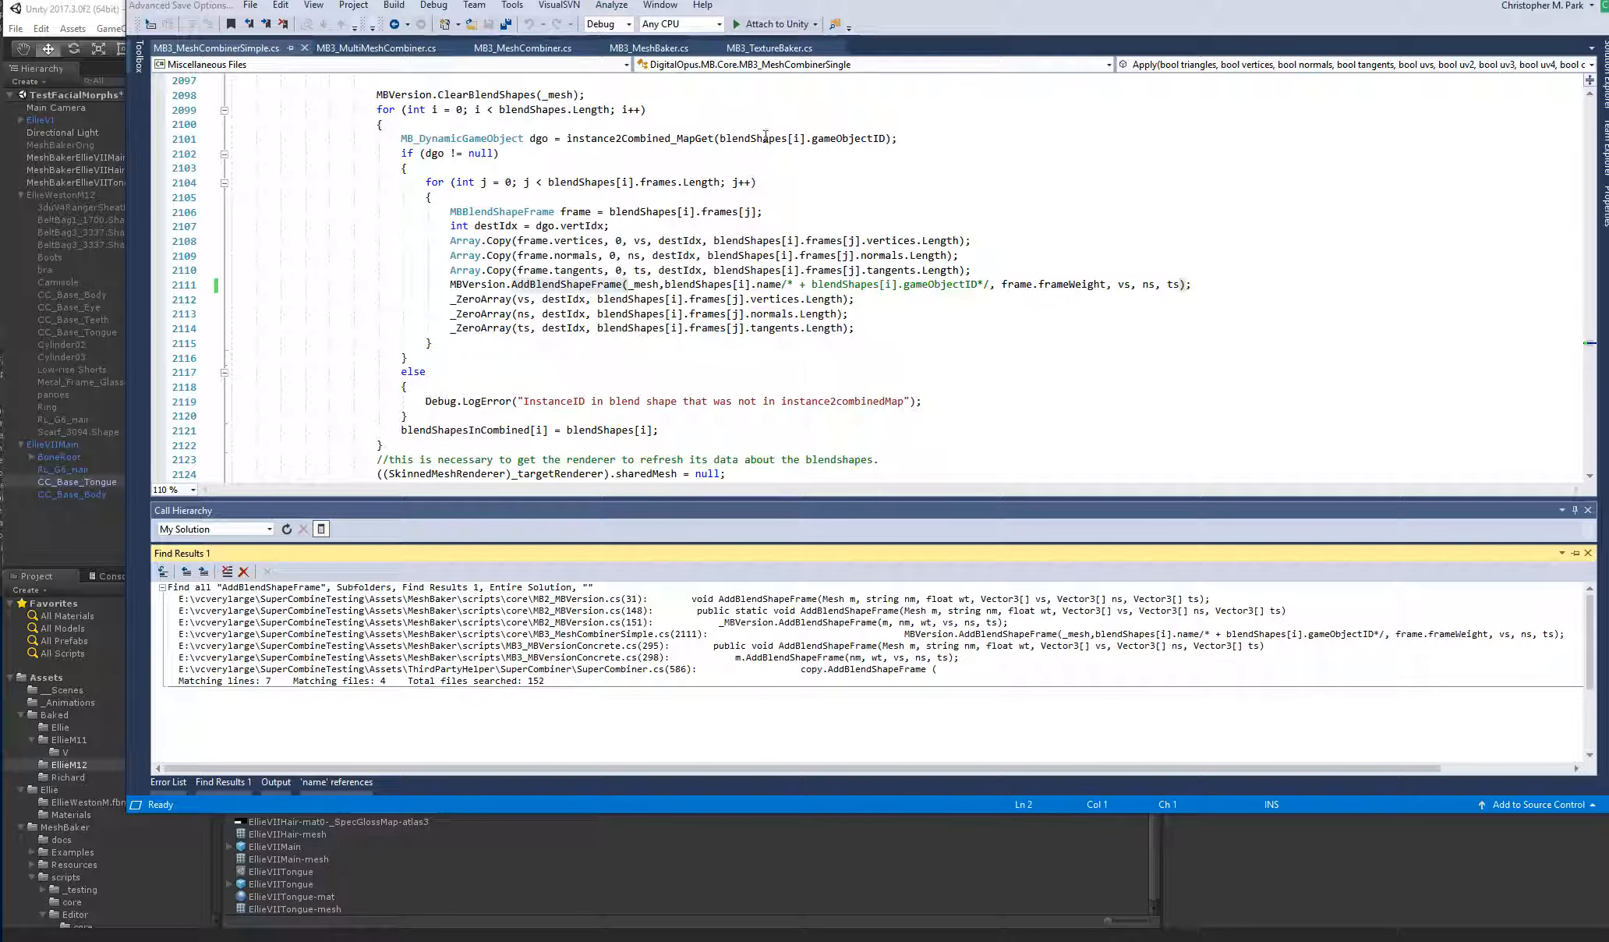
drag(854, 7, 809, 64)
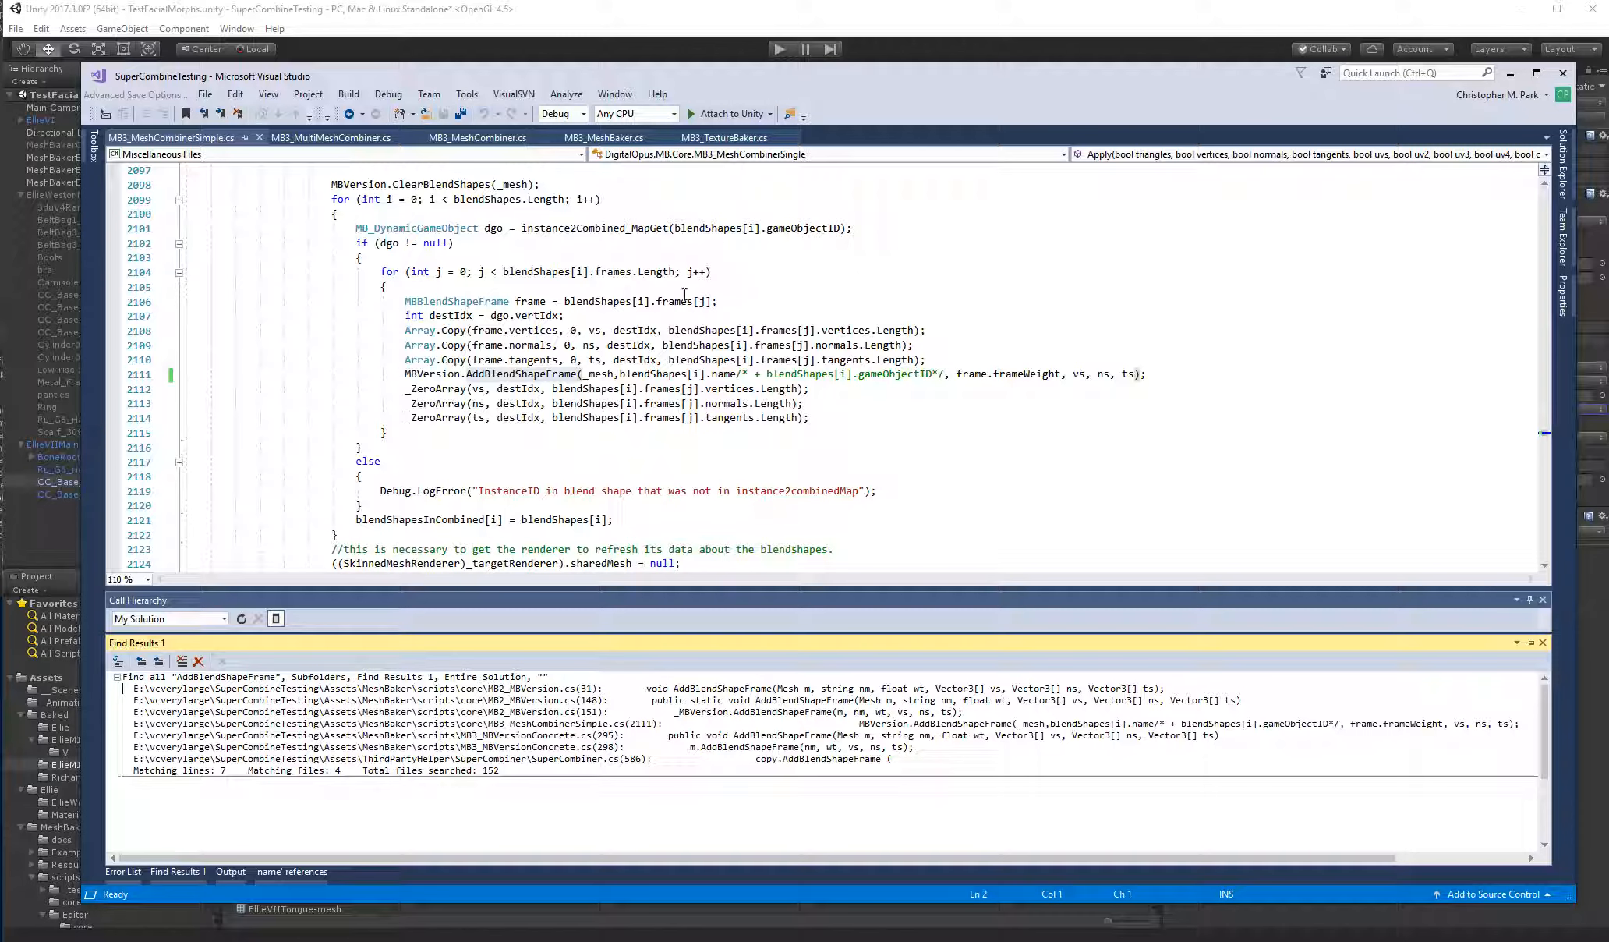
double_click(546, 377)
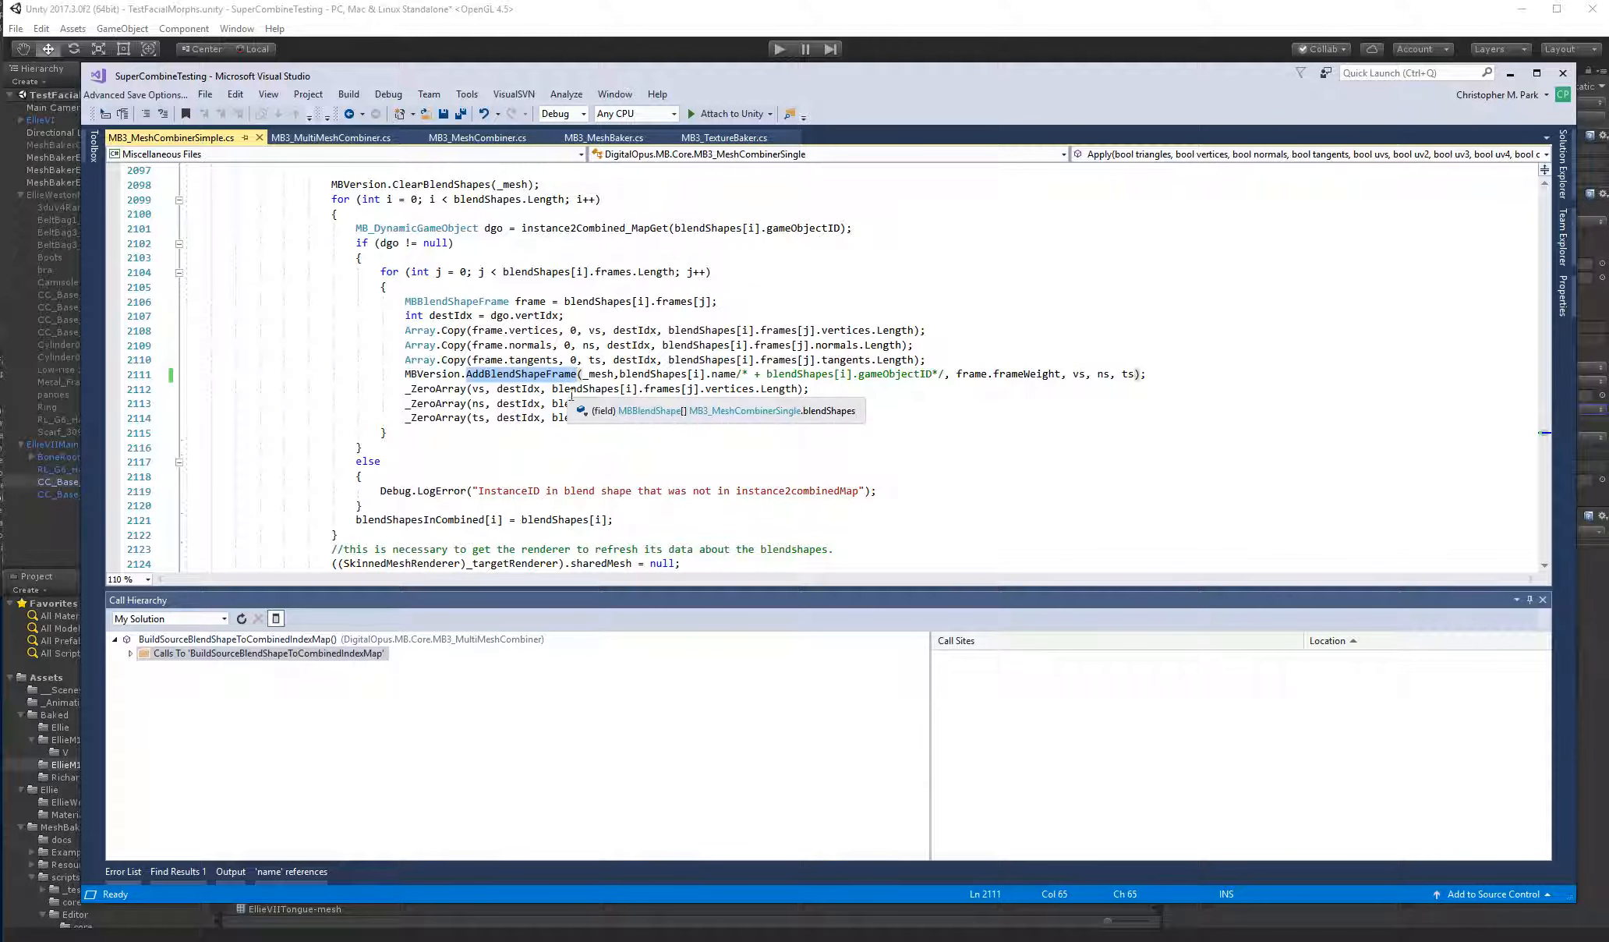
click(177, 871)
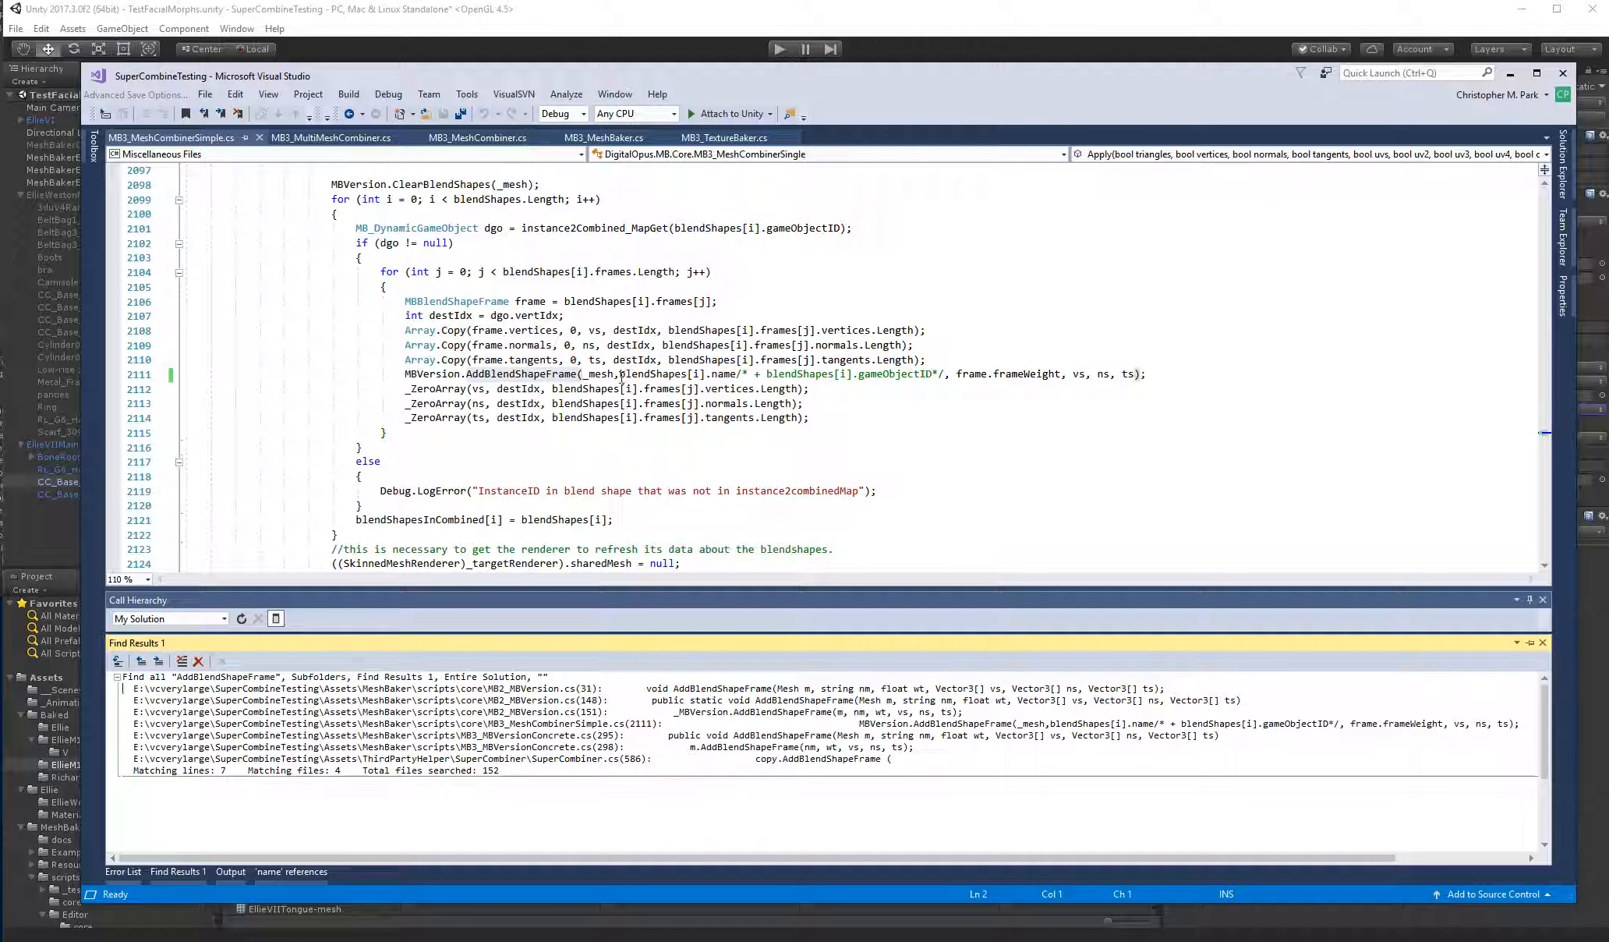
drag(620, 375, 946, 375)
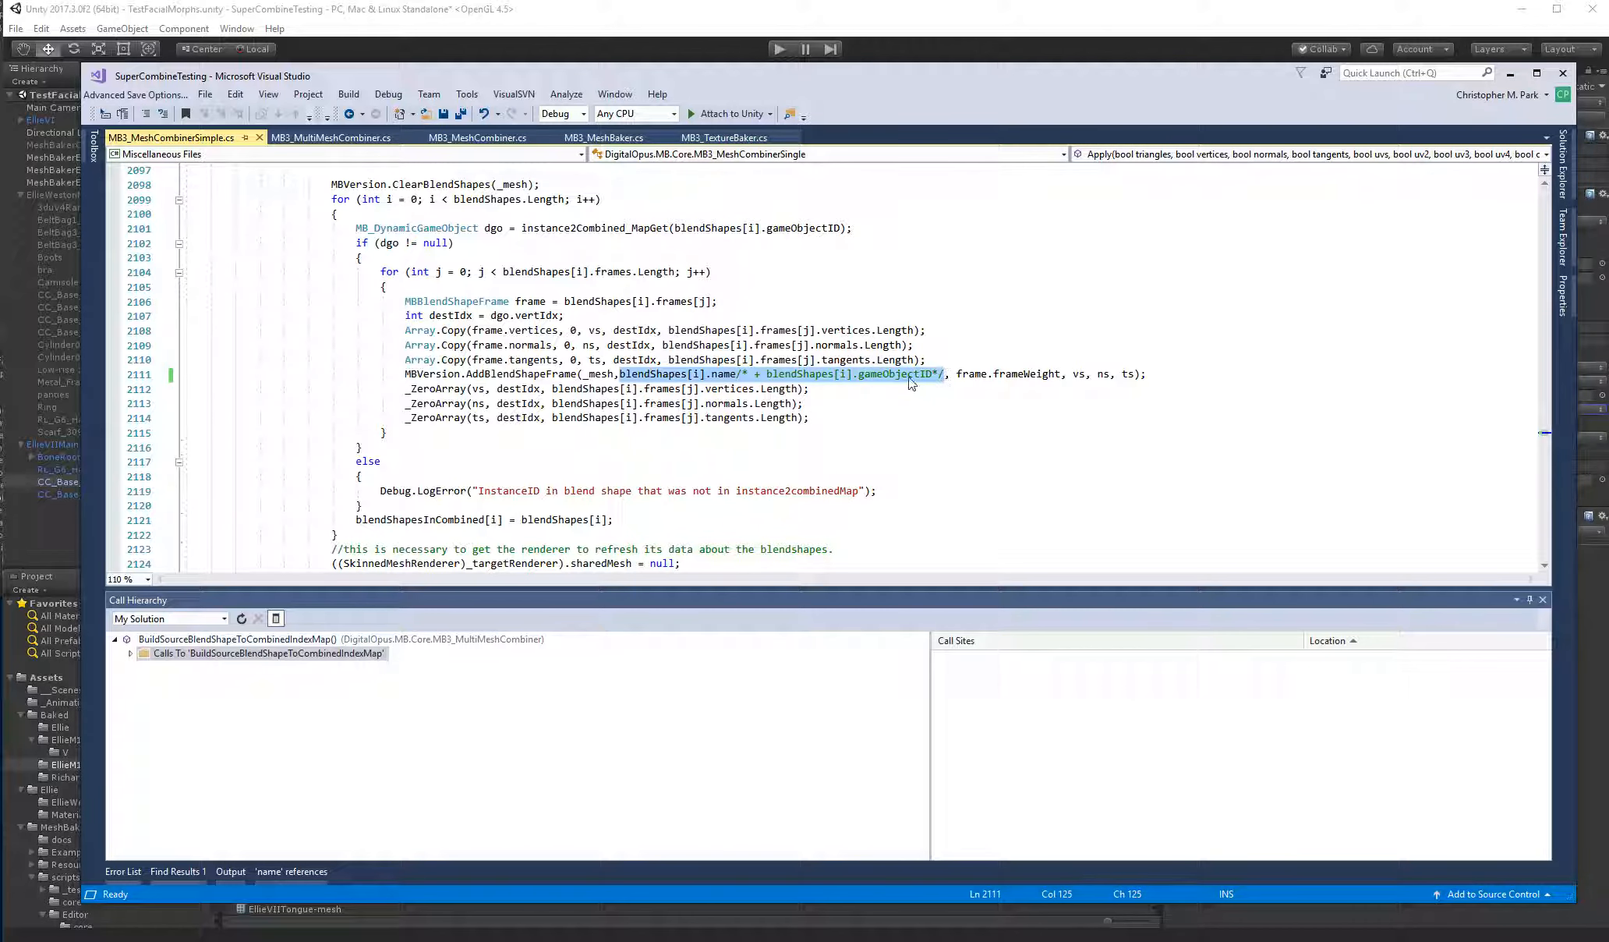
Switch to Unity and compare the renderers and blend shapes of EllieVIIMain's meshes with those of EllieVI's CC_Base_Body
click(878, 21)
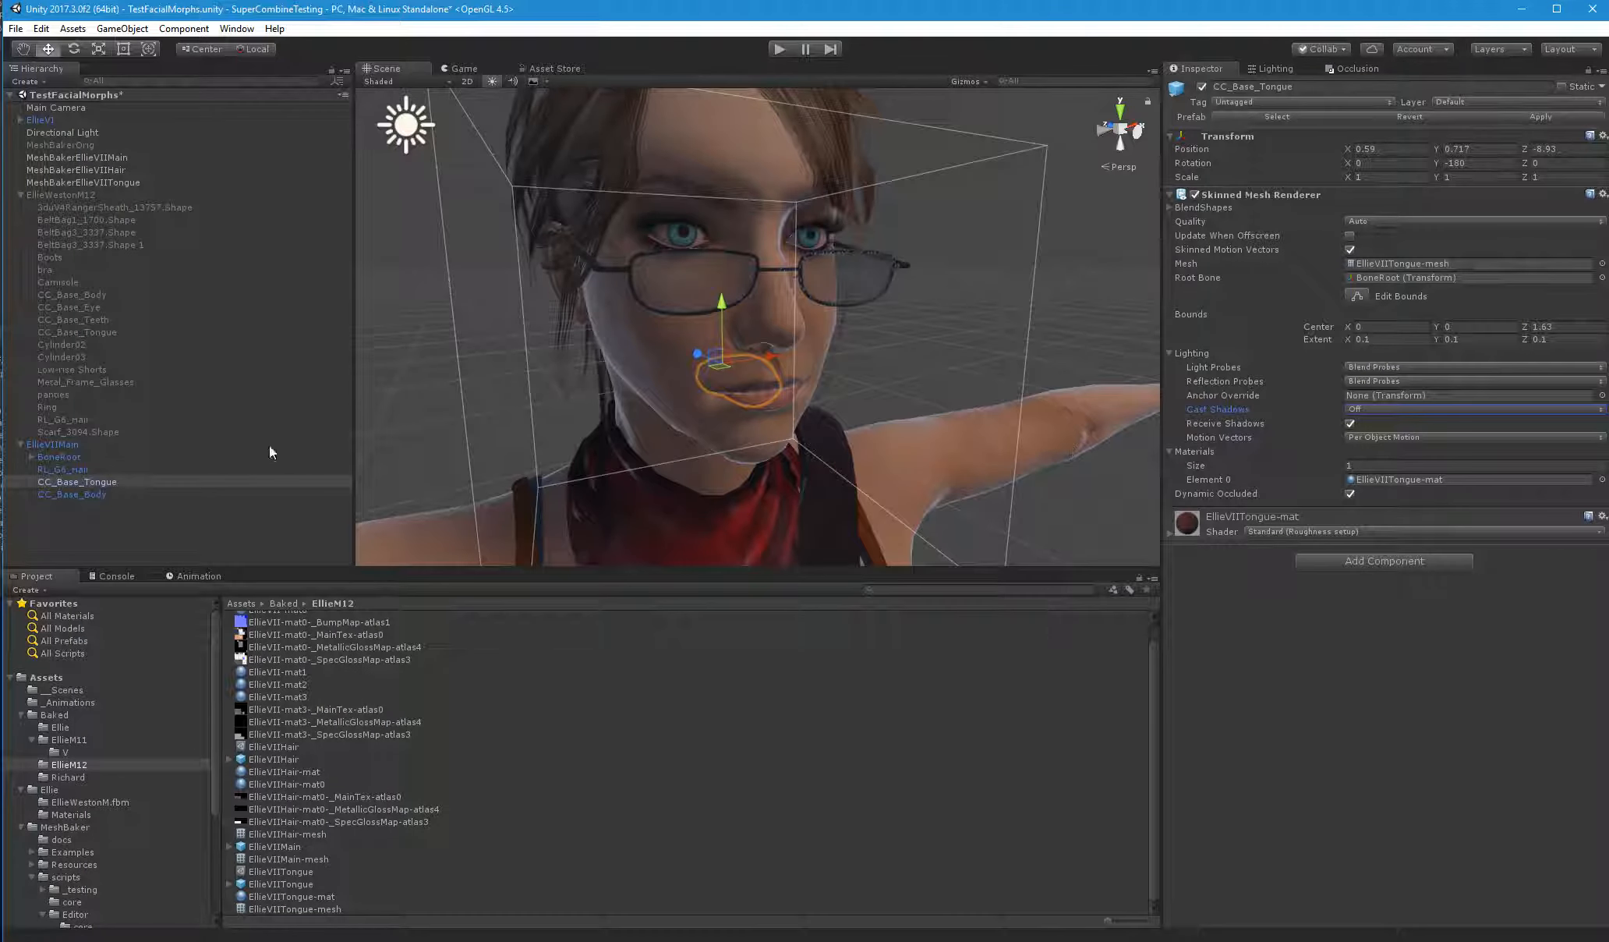
click(67, 468)
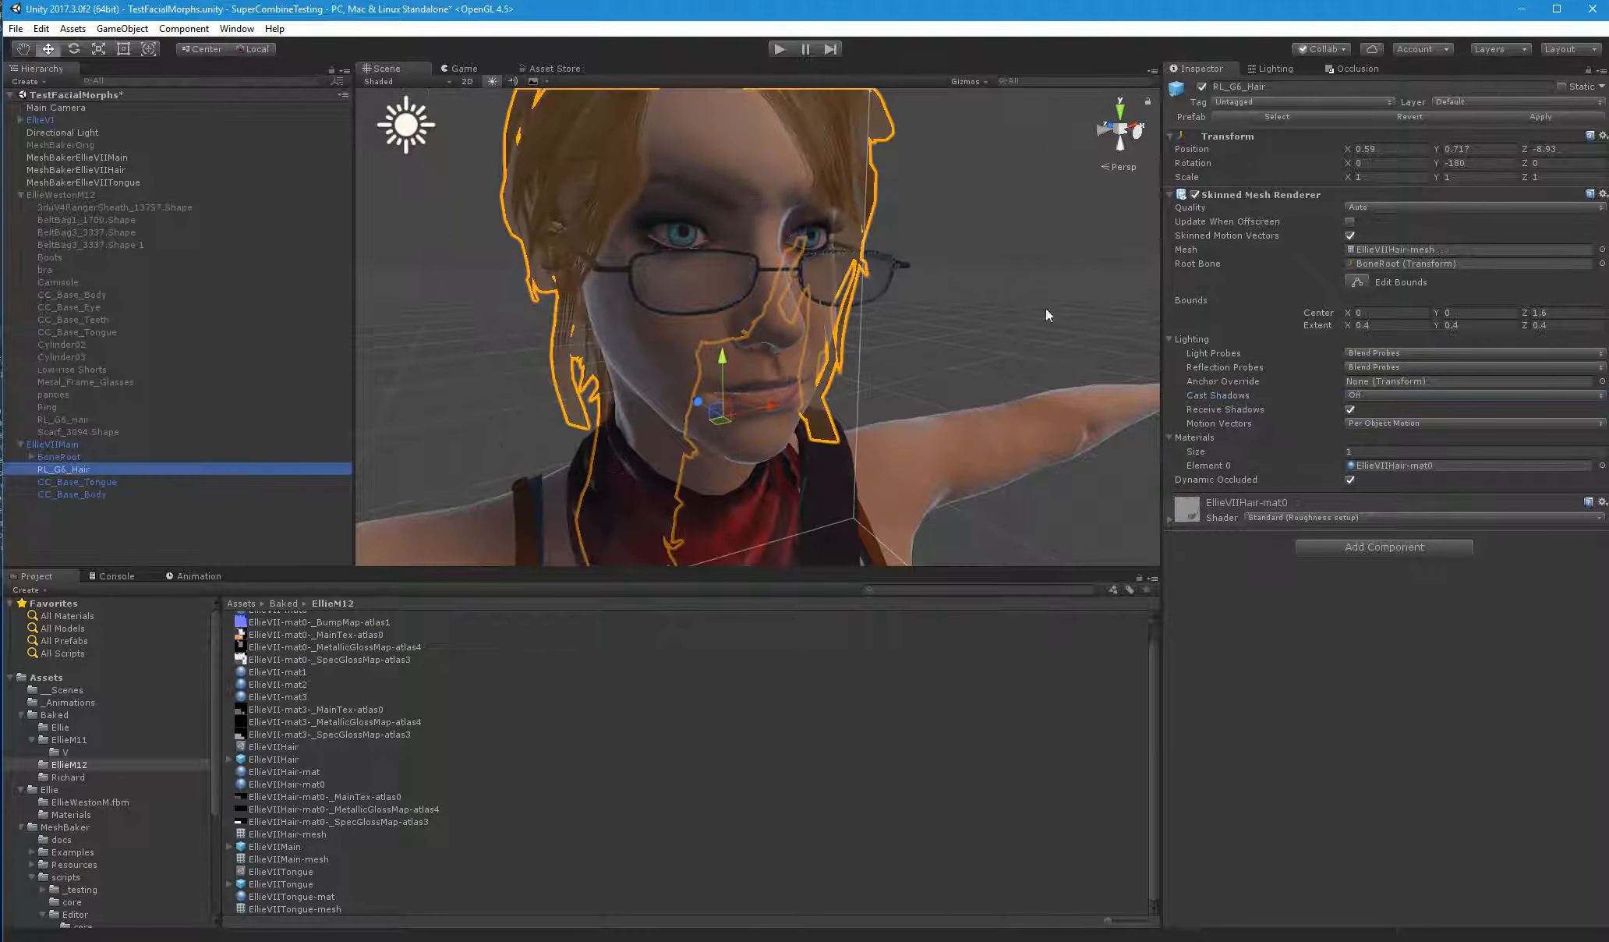
click(86, 494)
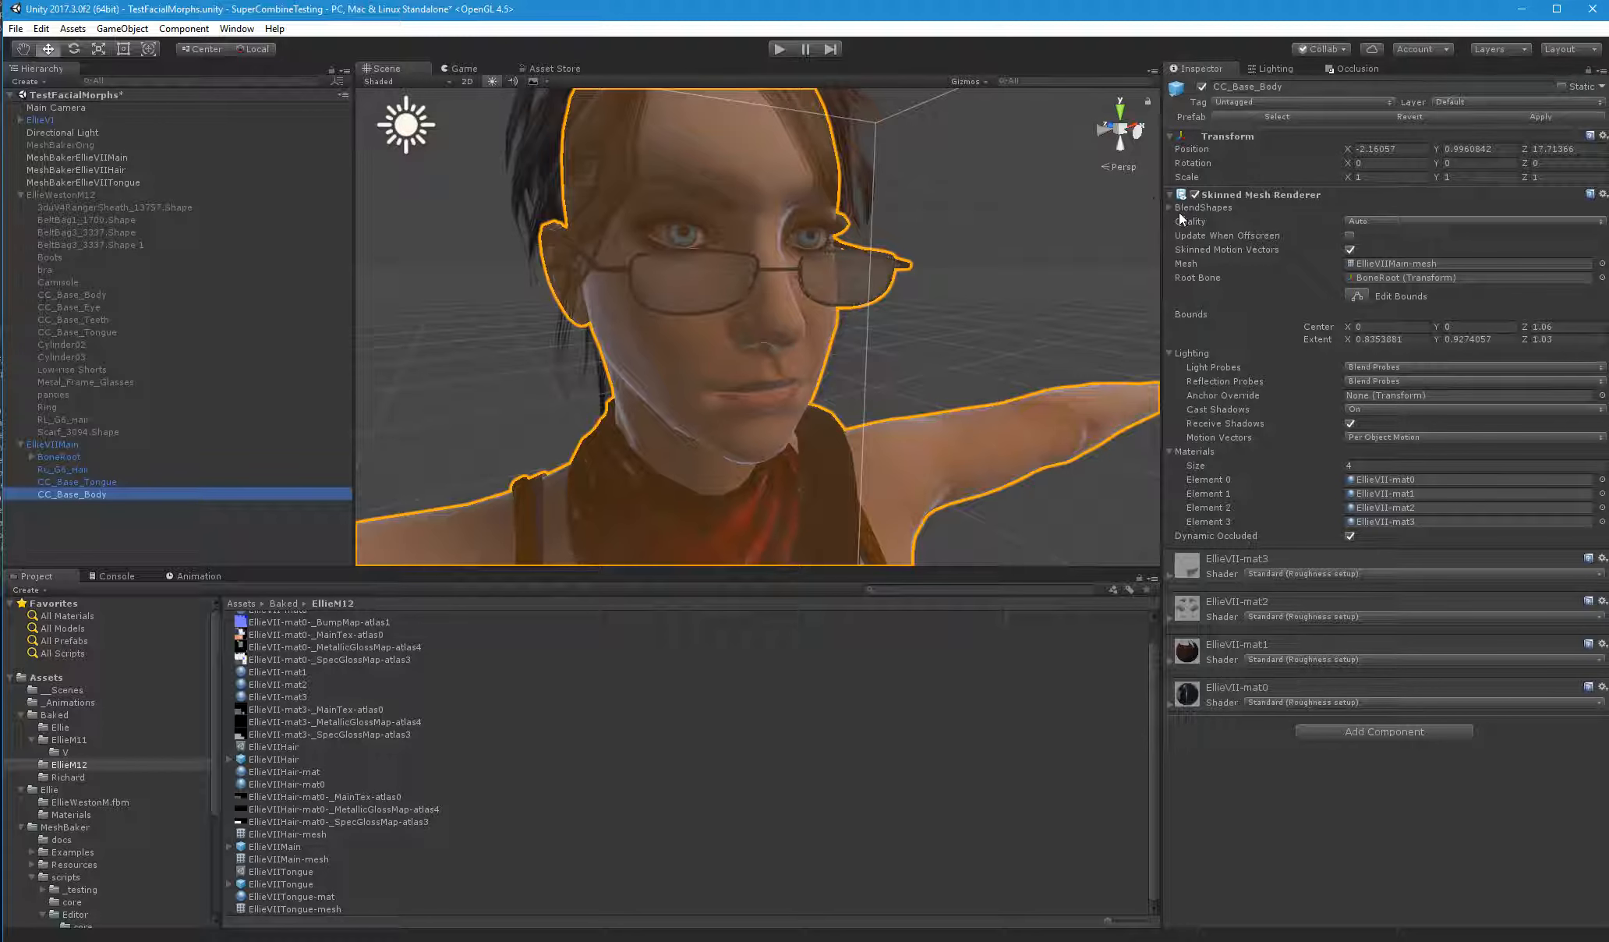
click(1172, 206)
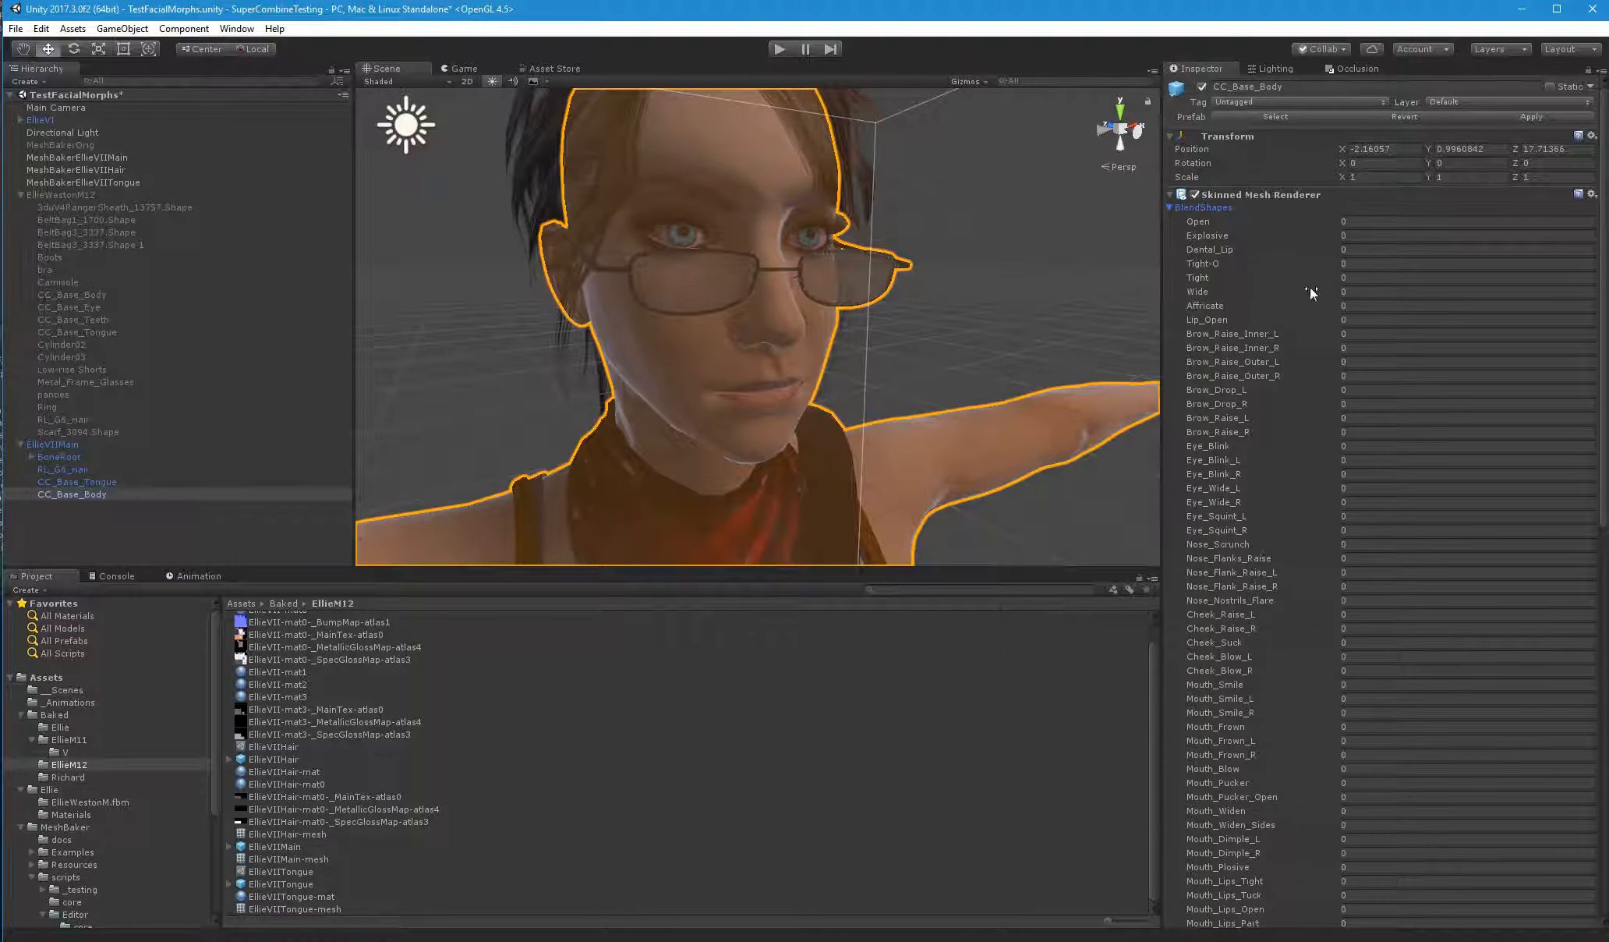
click(1172, 207)
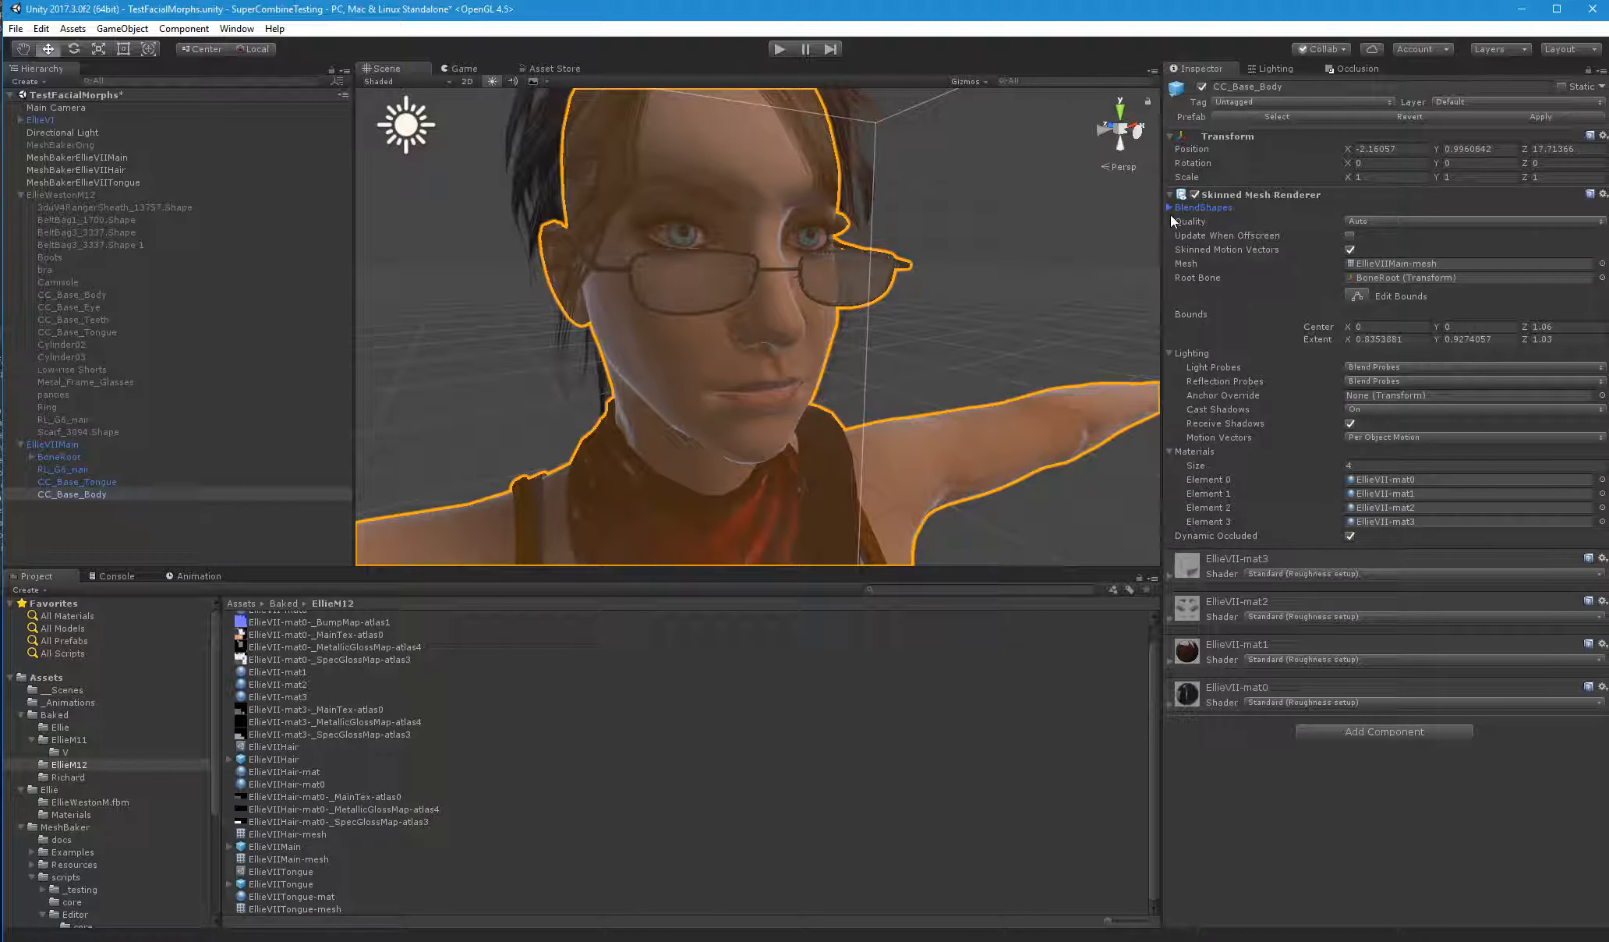
click(21, 120)
click(70, 145)
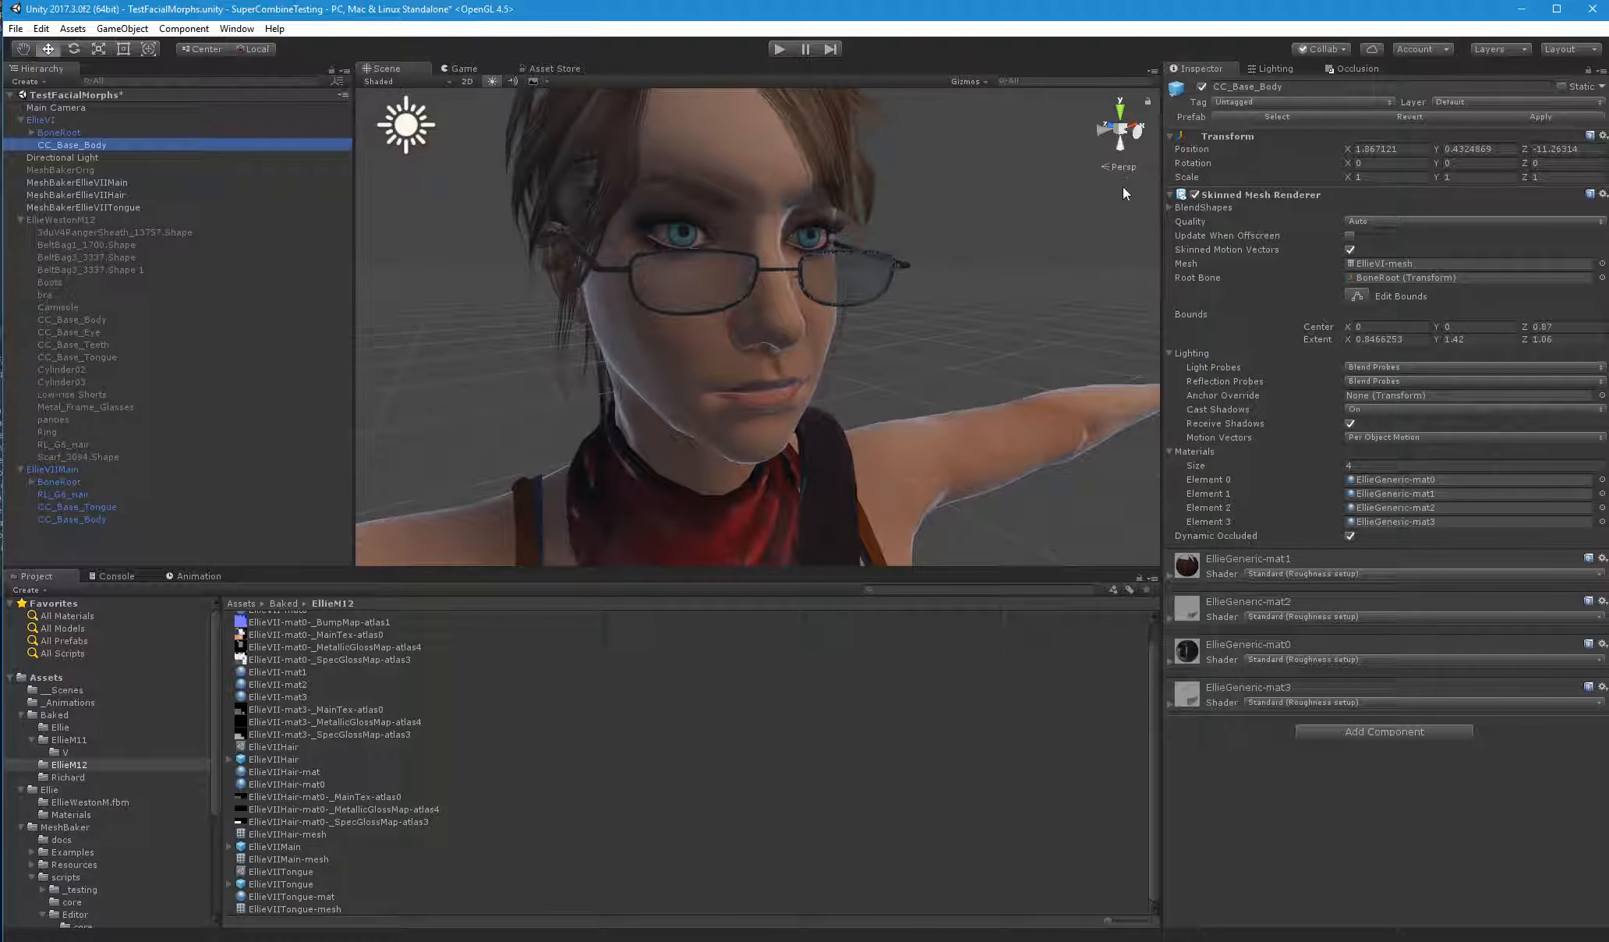
click(1172, 205)
click(1170, 208)
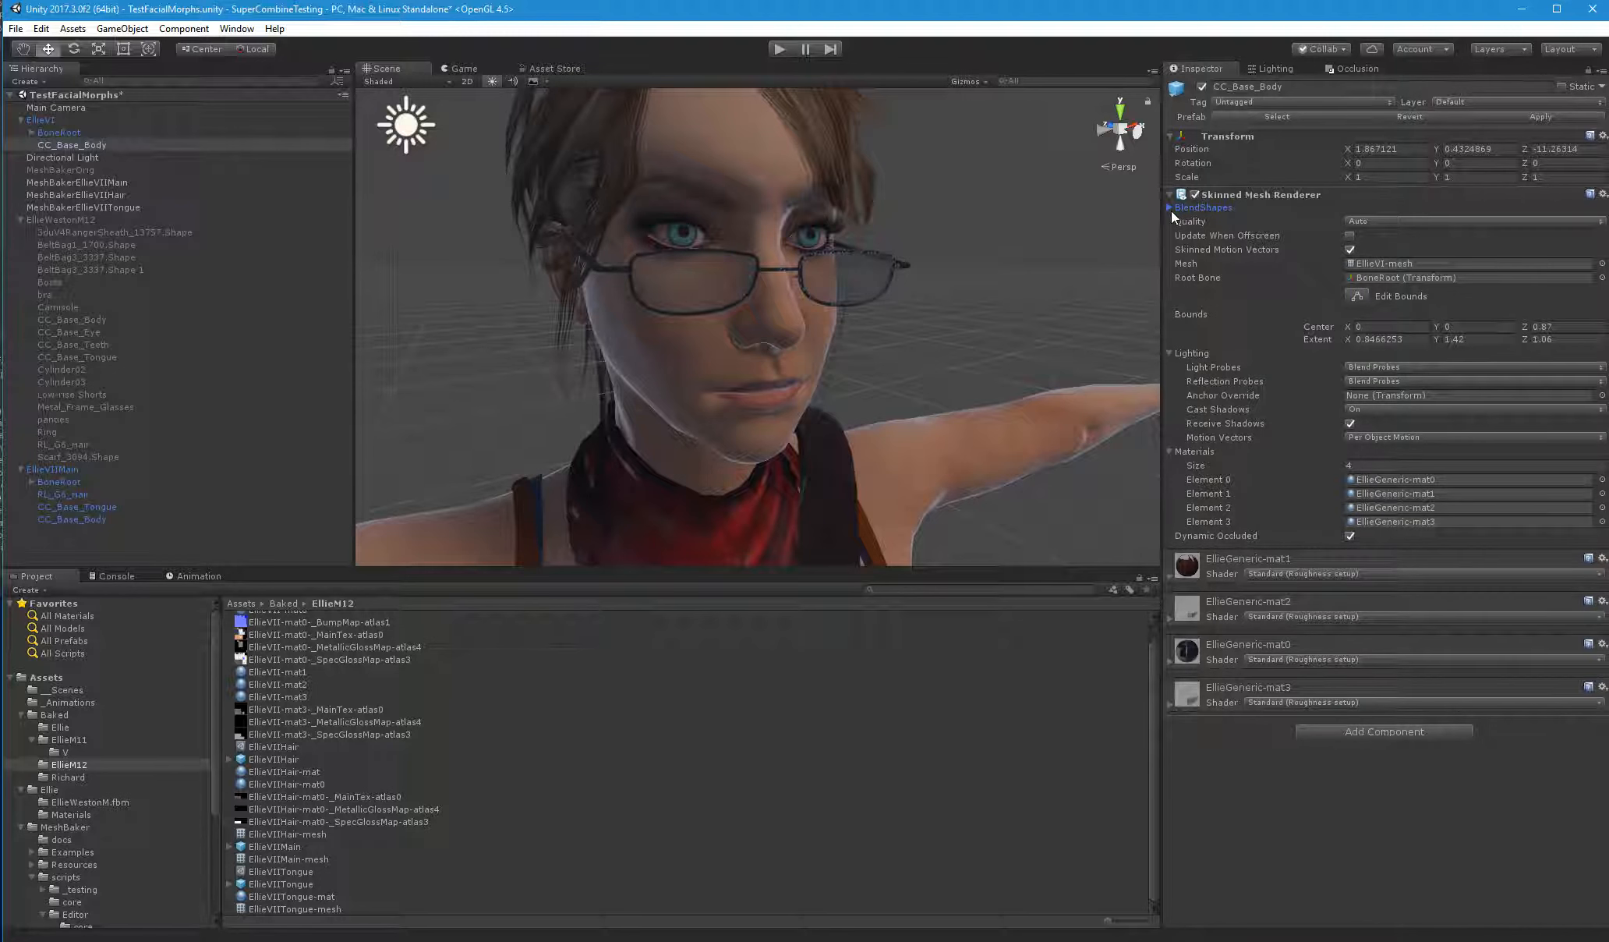
click(67, 505)
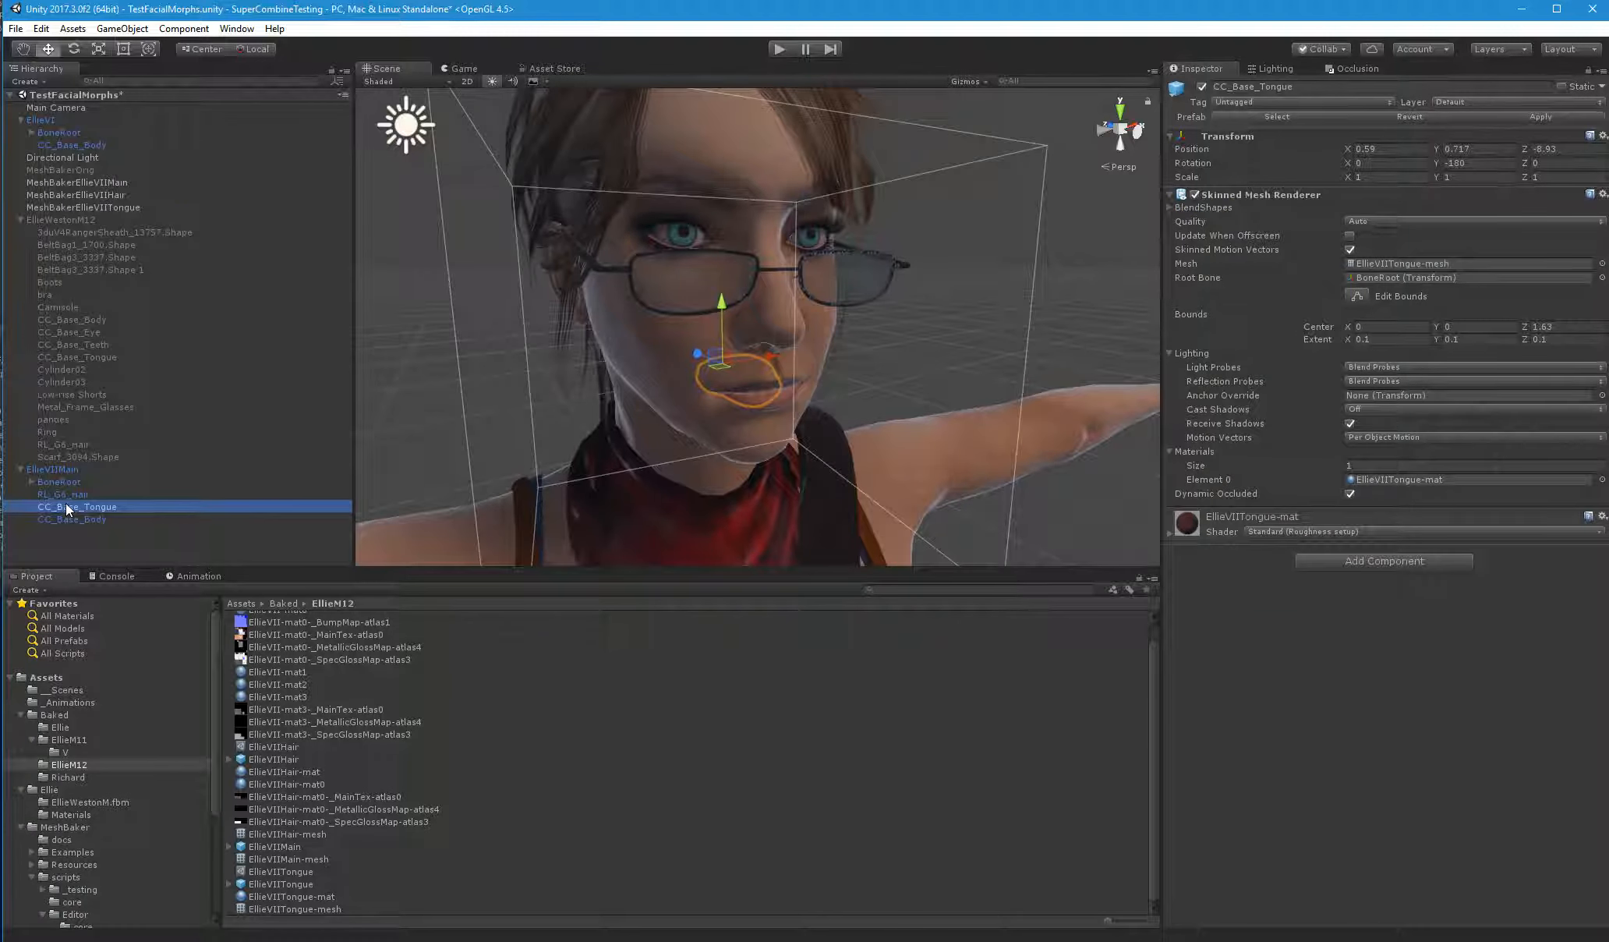
Switch to Visual Studio to examine the commented-out gameObjectID suffix in the AddBlendShapeFrame call, and return to EllieVIIMain's body and tongue in Unity
key(alt+Tab)
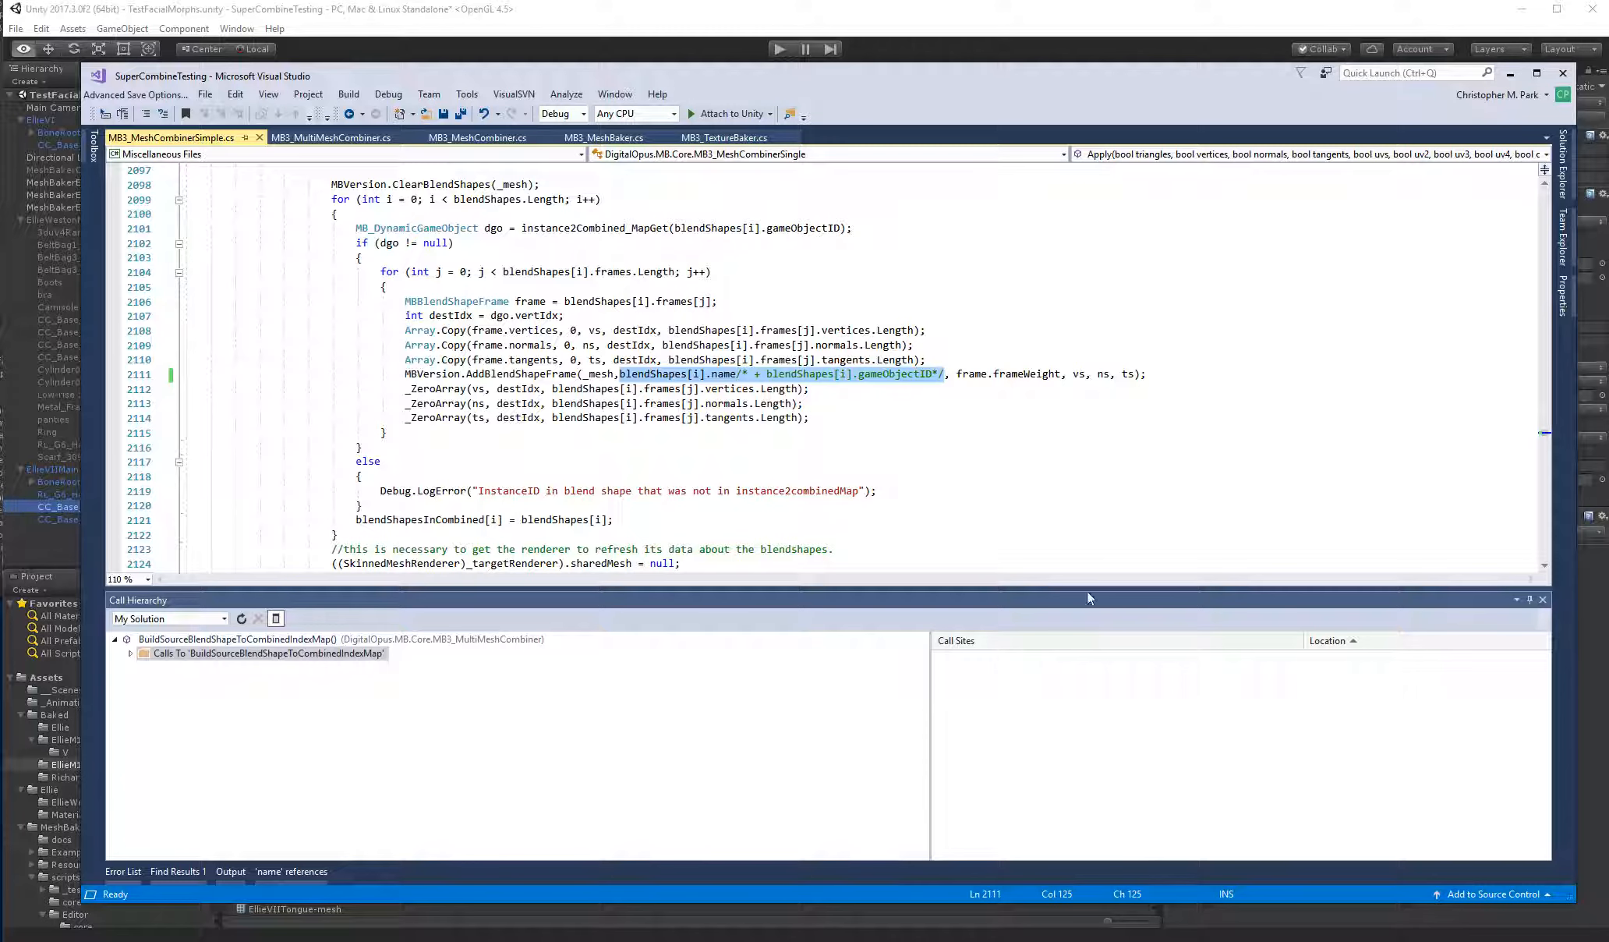
drag(736, 374, 947, 375)
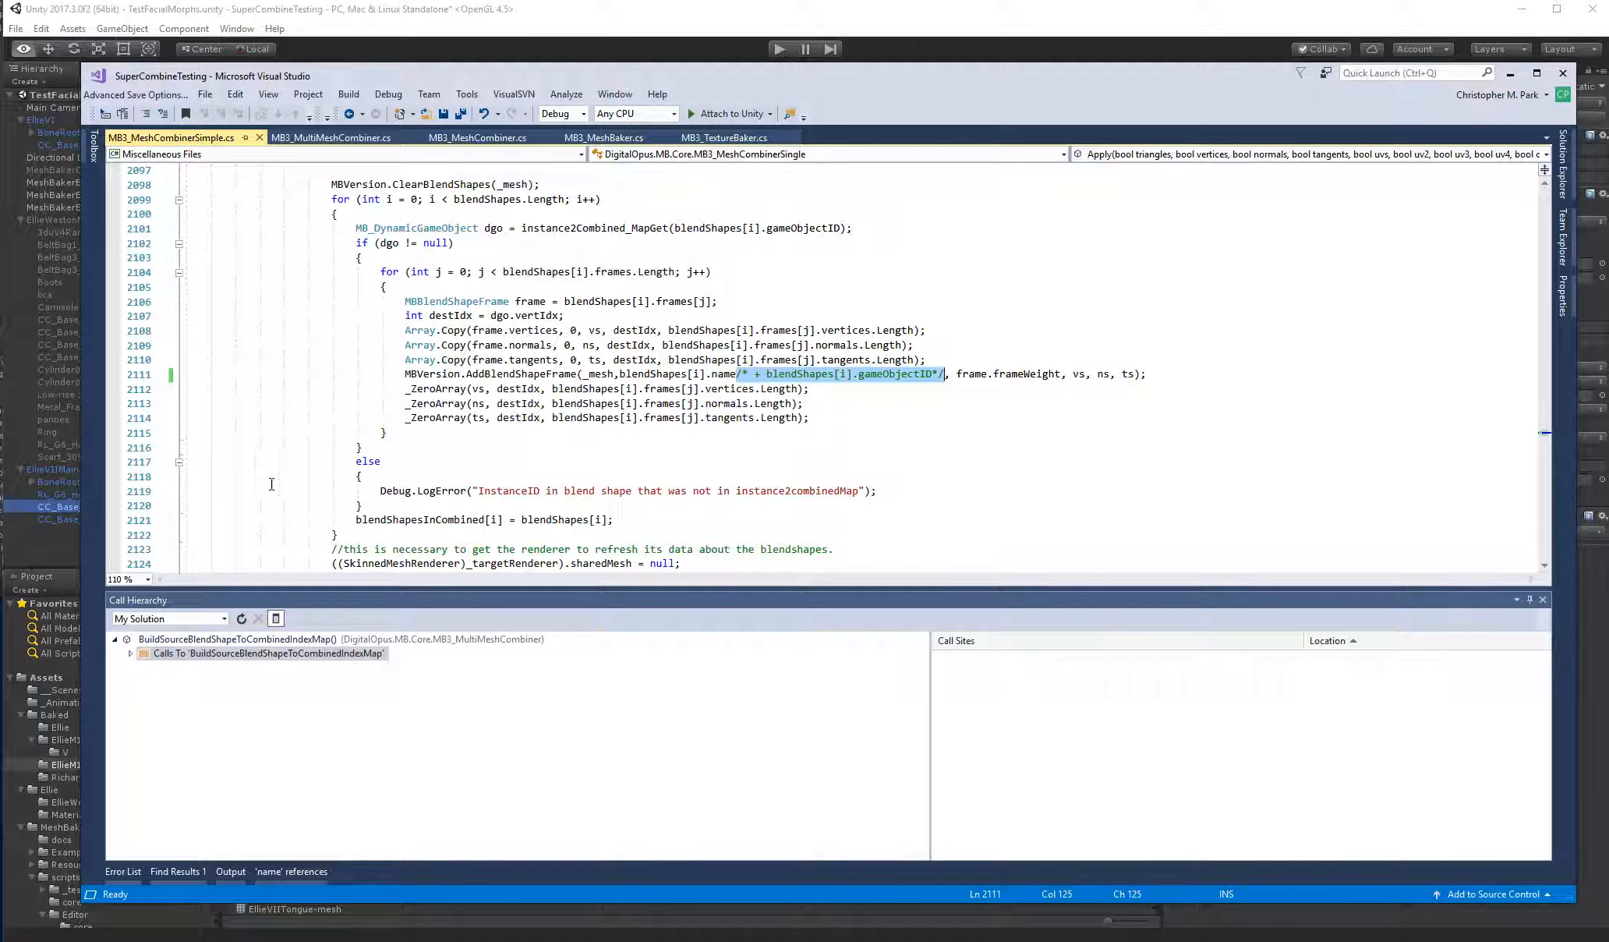
click(46, 518)
click(69, 503)
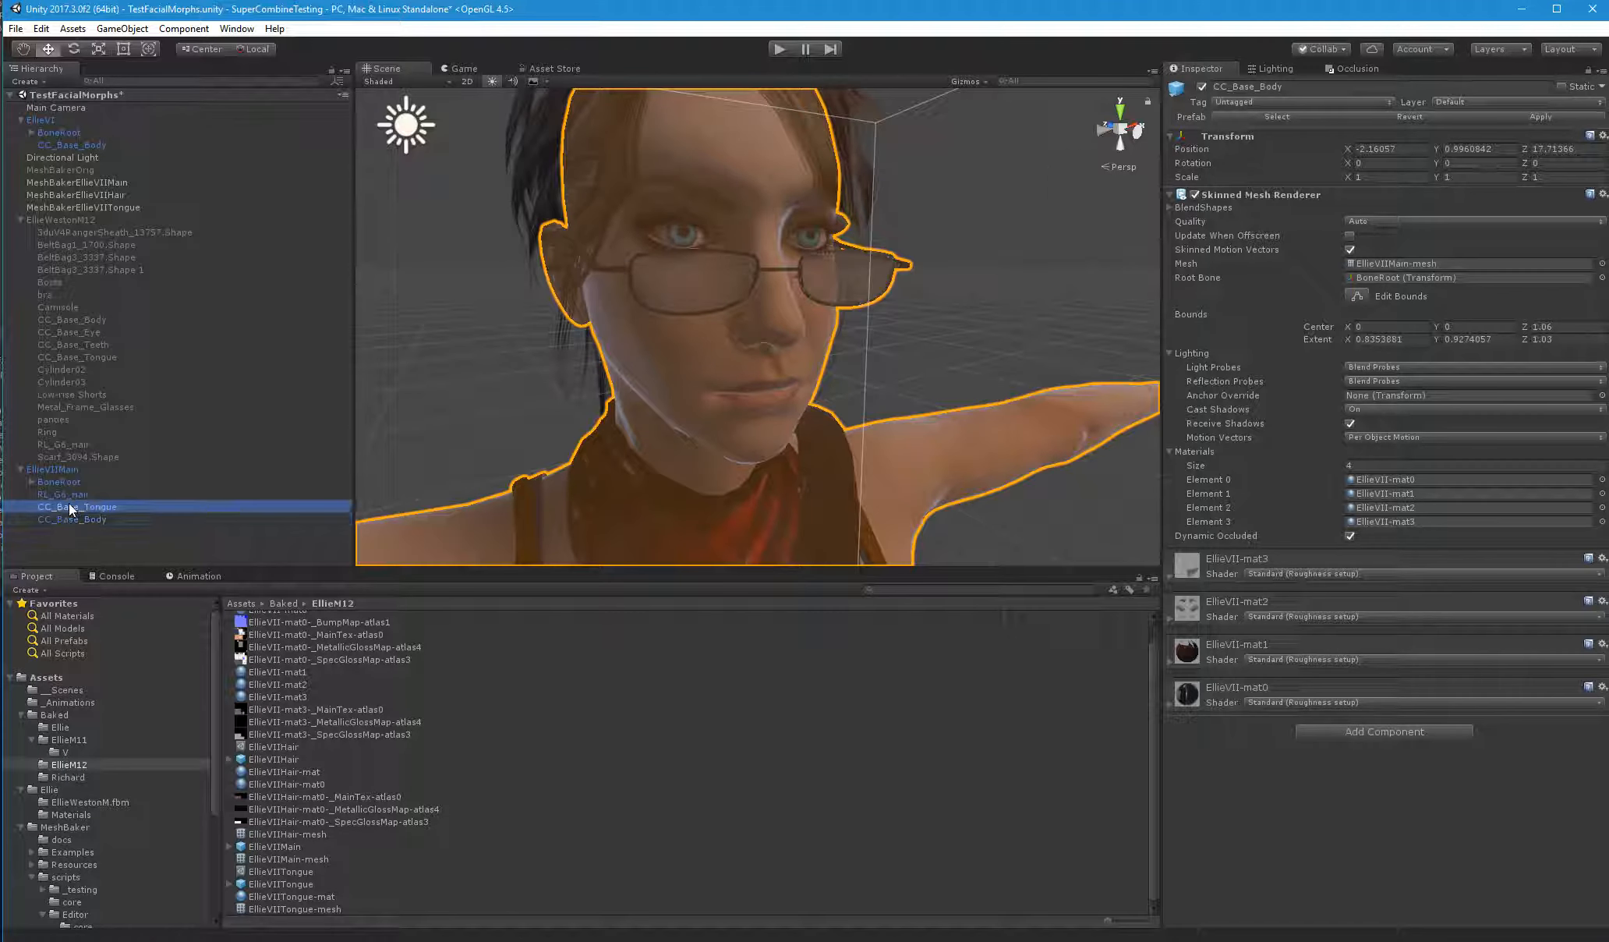